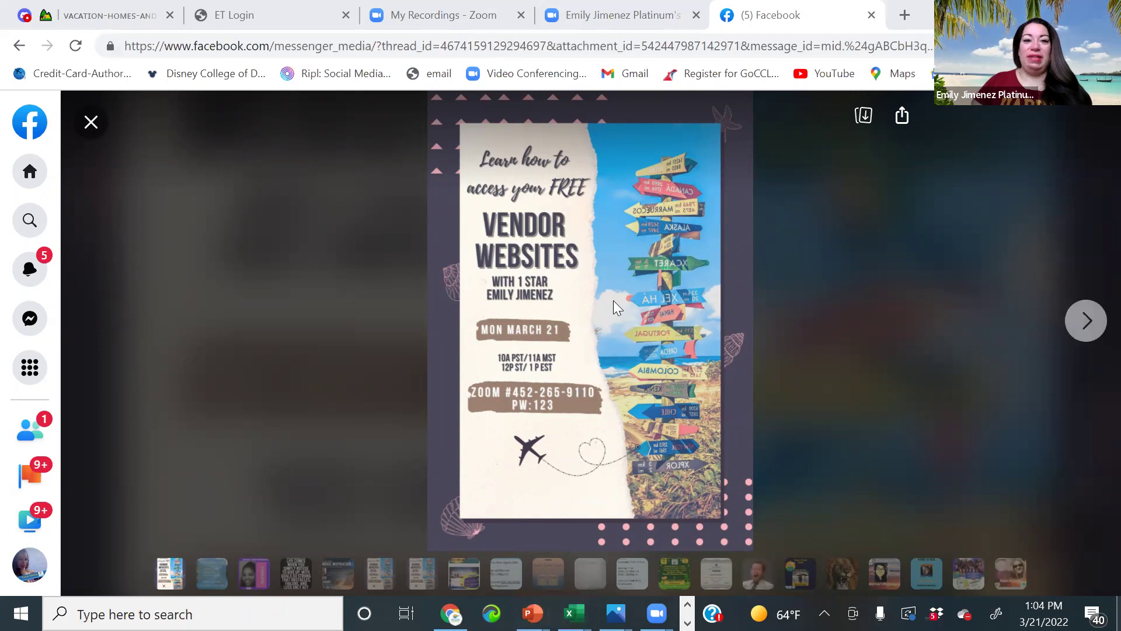
Close the vendor-websites flyer viewer and the Team Sky 3 chat, then open your own profile
left_click(235, 18)
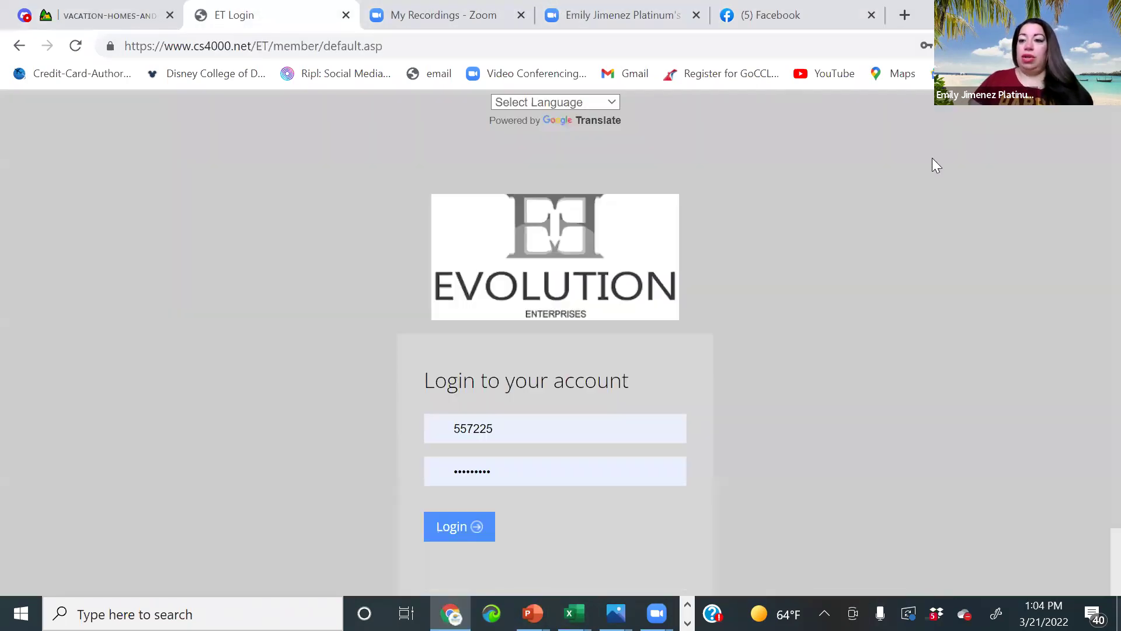
left_click(746, 24)
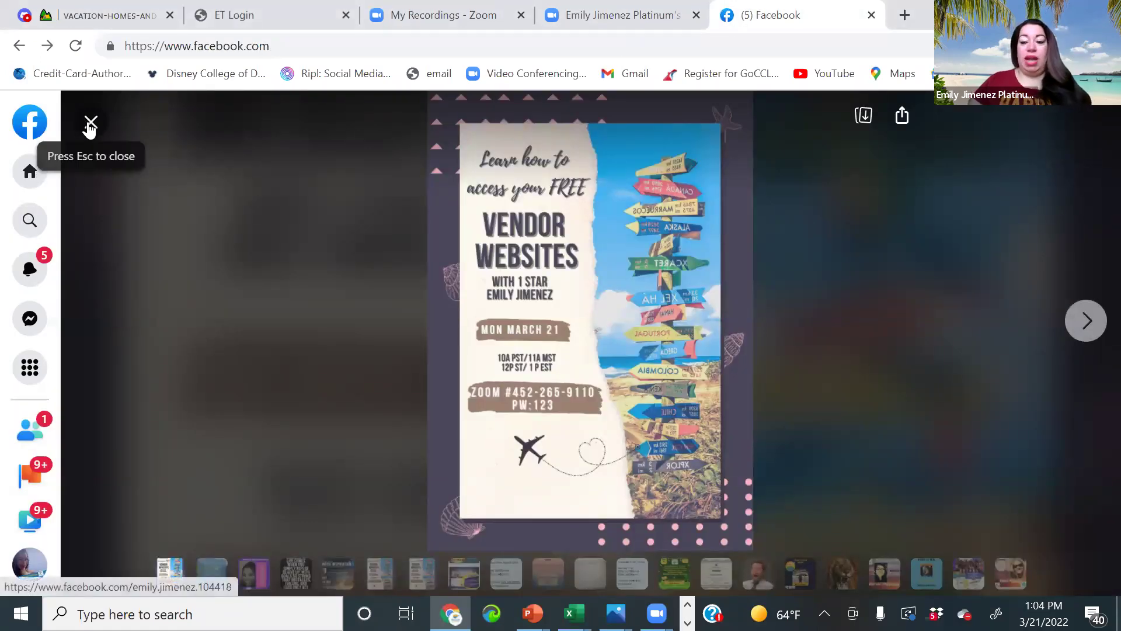
left_click(90, 124)
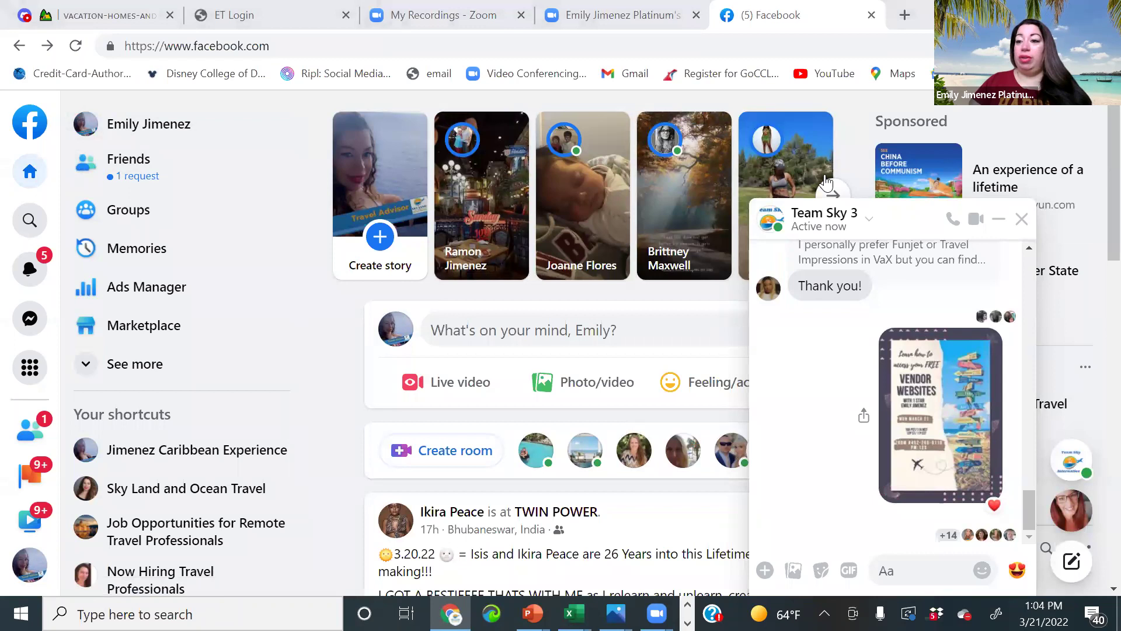
left_click(1022, 219)
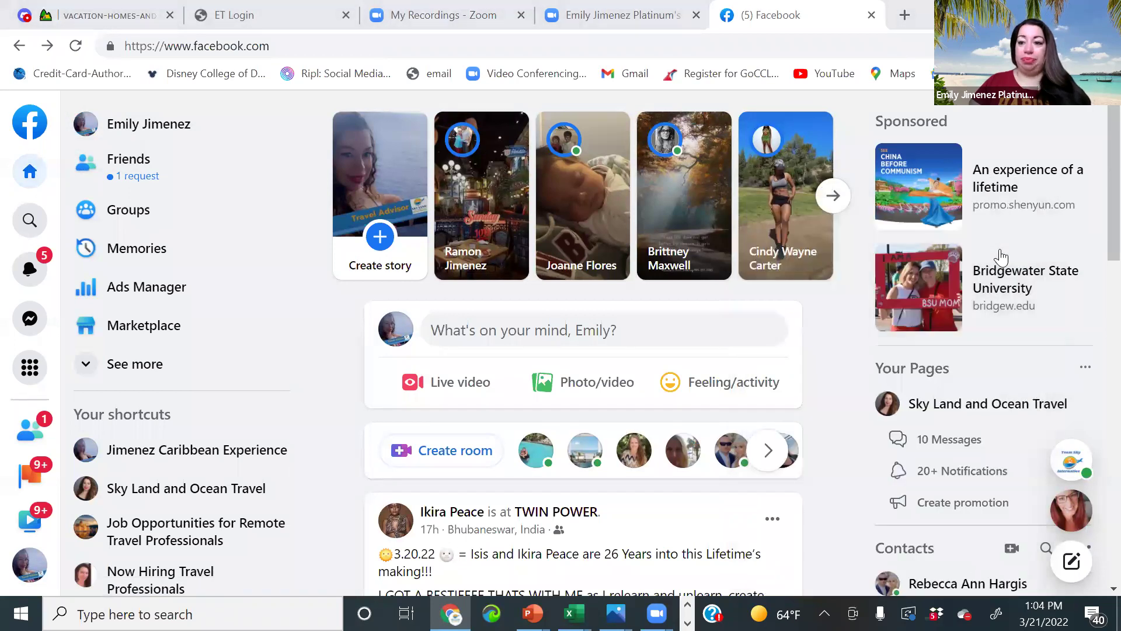
left_click(152, 131)
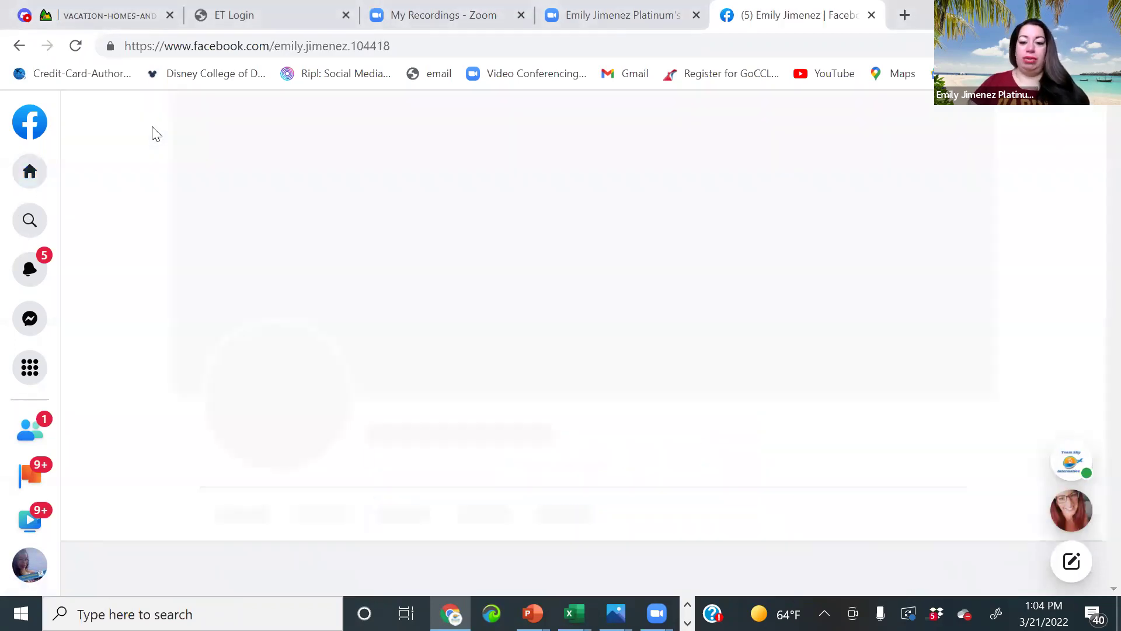
Scroll the profile Intro until the goldentickets, sandals and beaches website links are visible
scroll(447, 253, "down", 10)
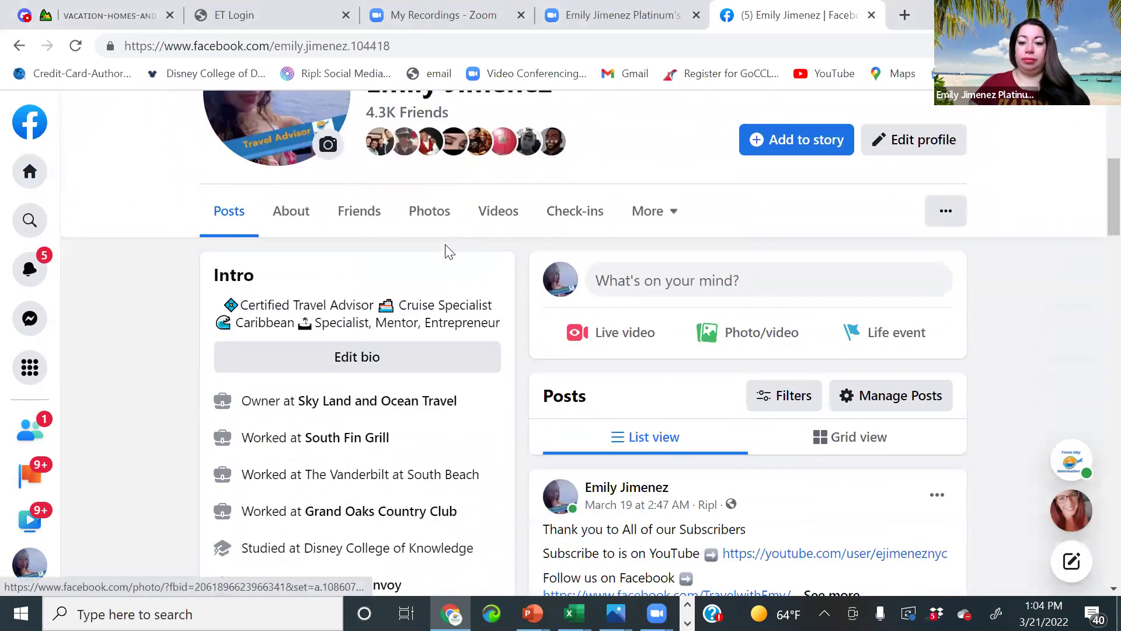
scroll(448, 257, "down", 8)
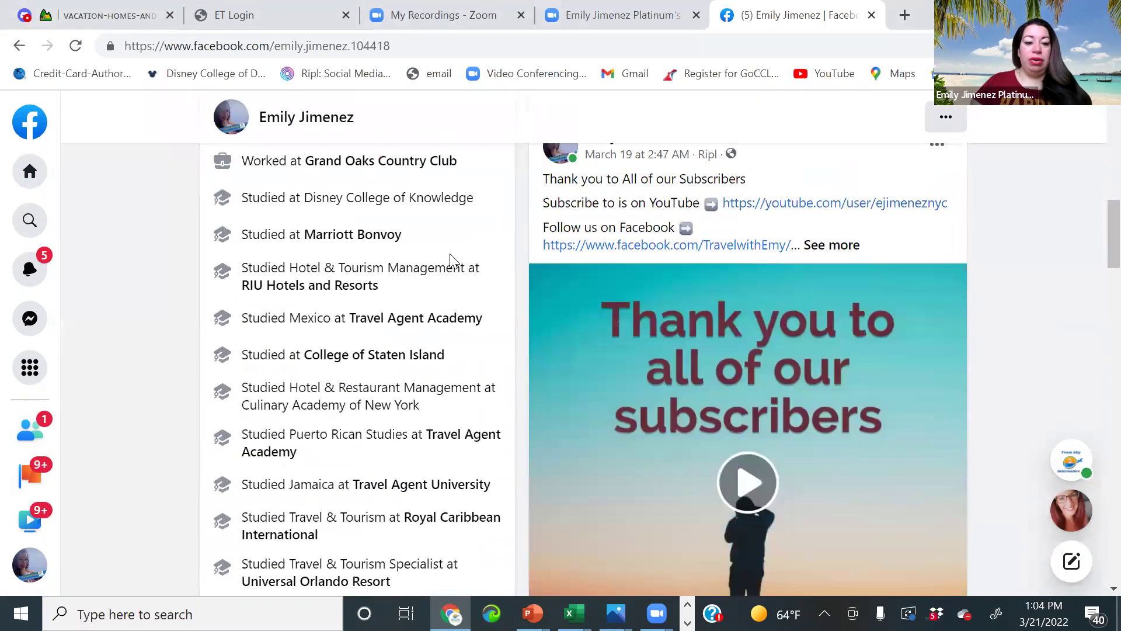
scroll(453, 261, "up", 15)
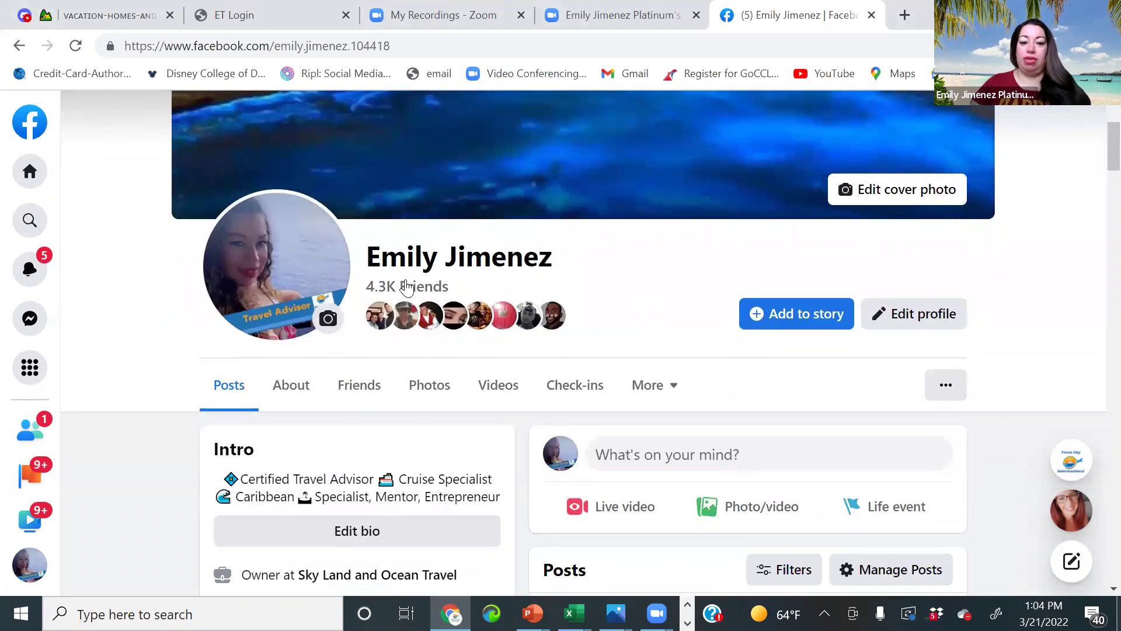
scroll(358, 266, "down", 5)
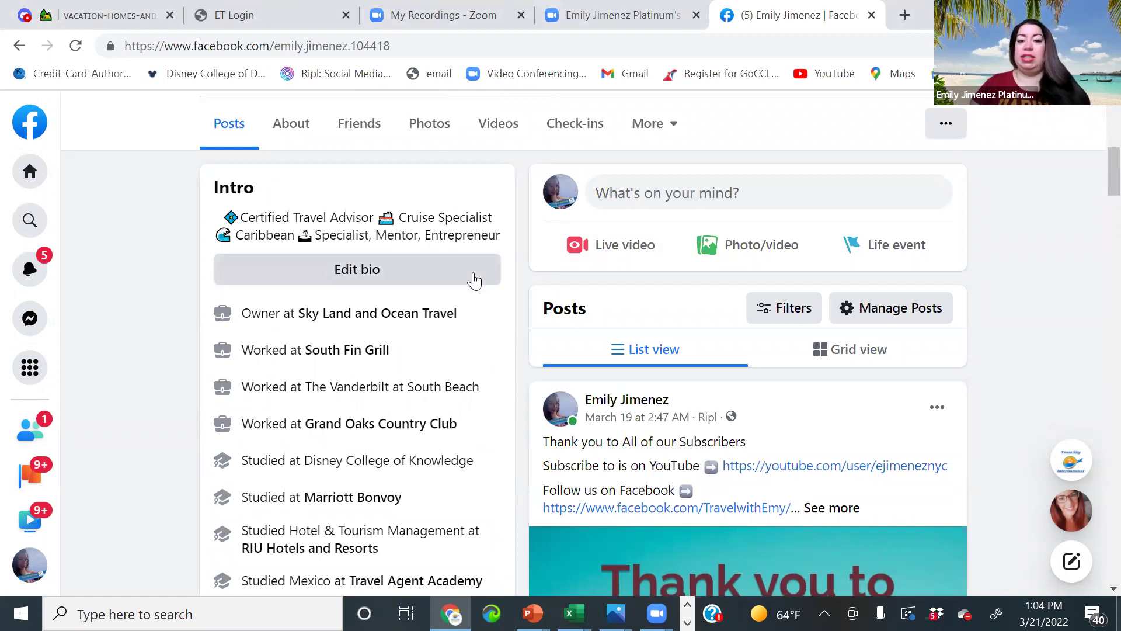
scroll(476, 279, "down", 1)
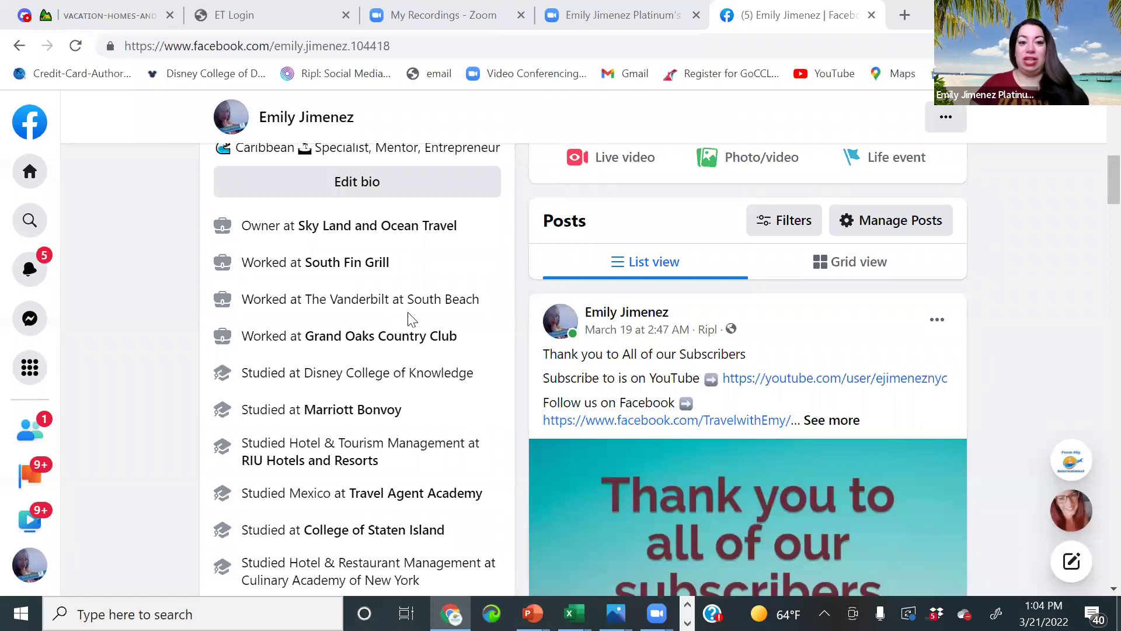
scroll(412, 319, "down", 3)
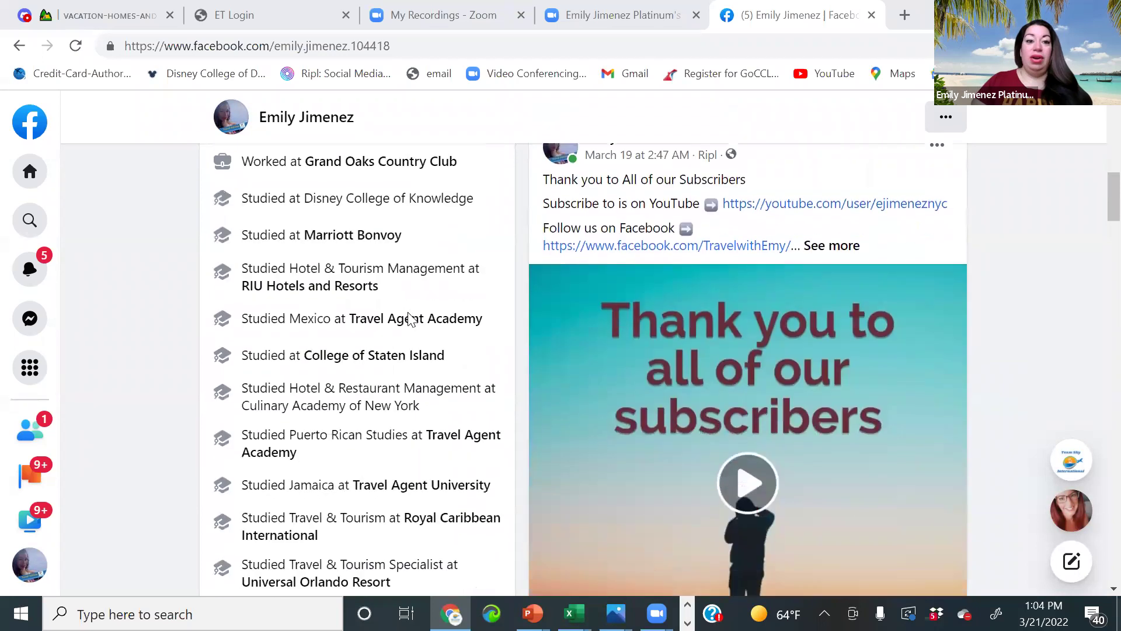
scroll(380, 287, "up", 3)
scroll(379, 286, "down", 5)
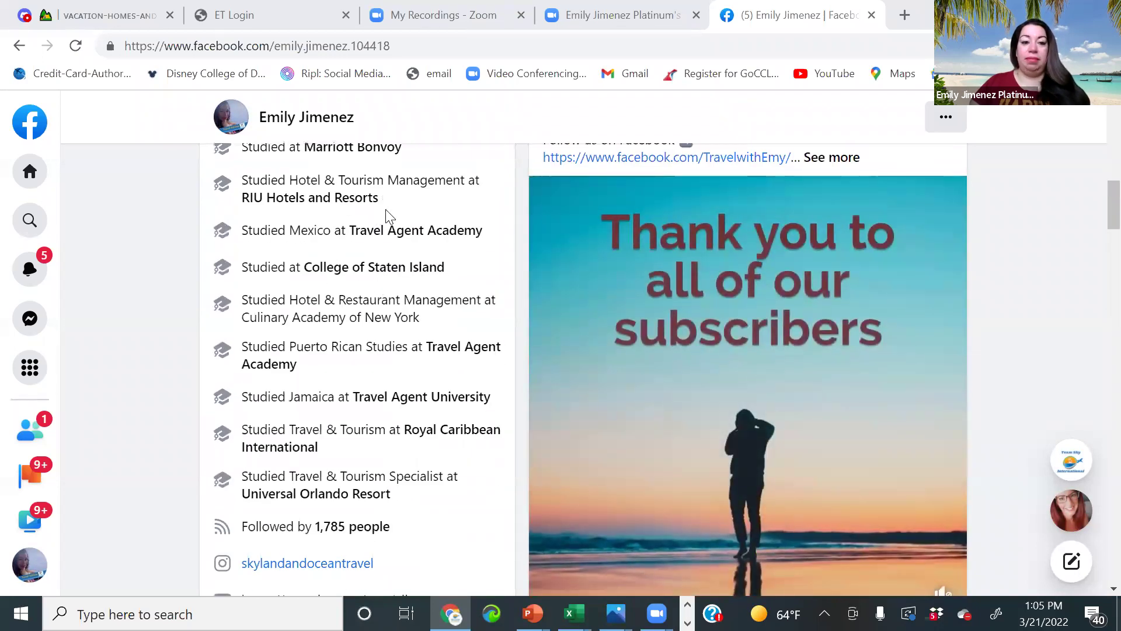
scroll(448, 252, "down", 6)
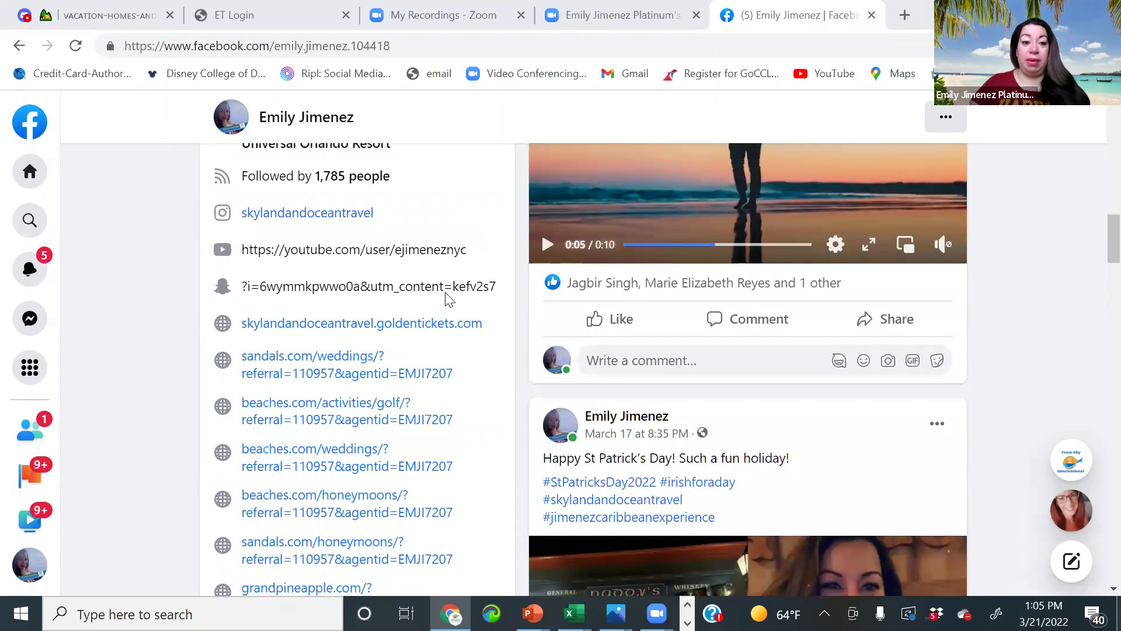
scroll(448, 299, "down", 2)
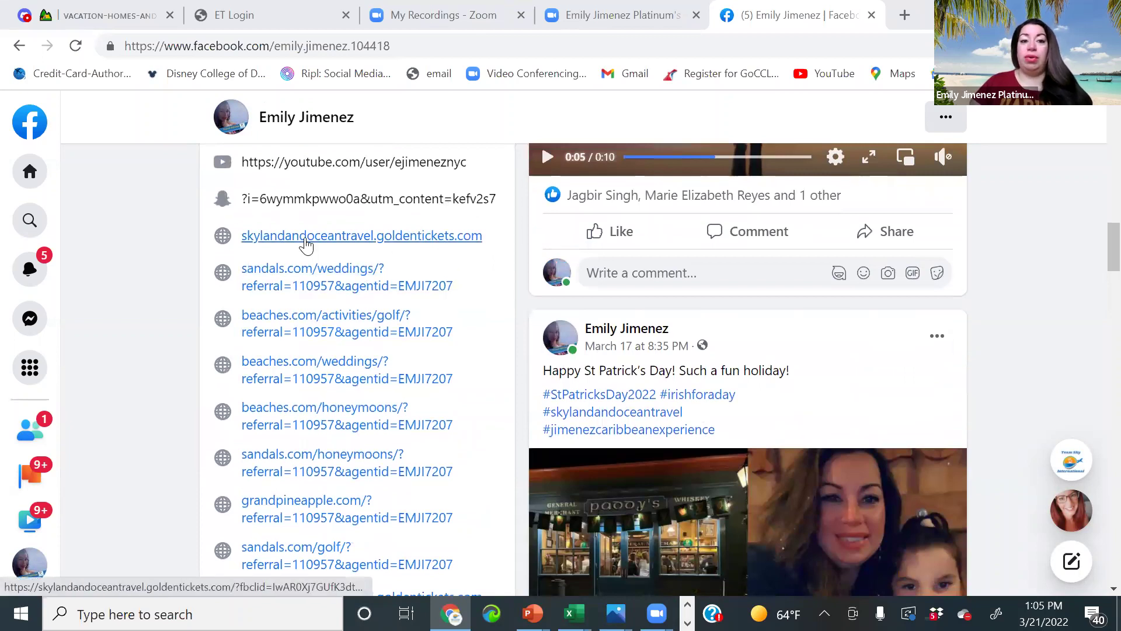
scroll(348, 259, "up", 2)
scroll(348, 264, "down", 2)
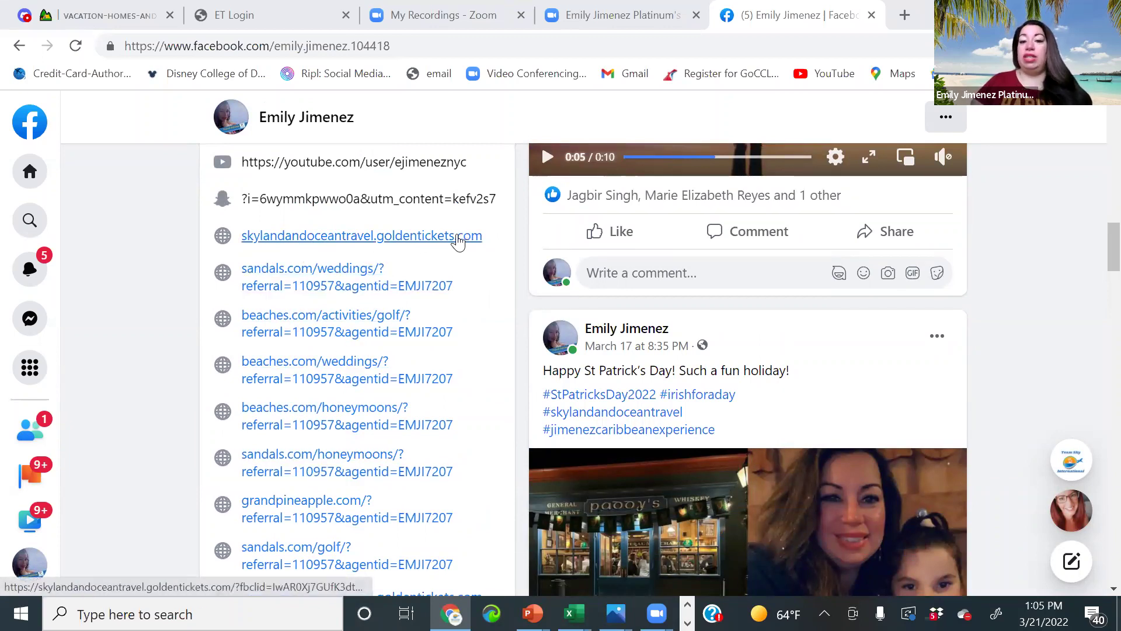
Open the skylandandoceantravel.goldentickets.com storefront from the profile's website links
left_click(453, 237)
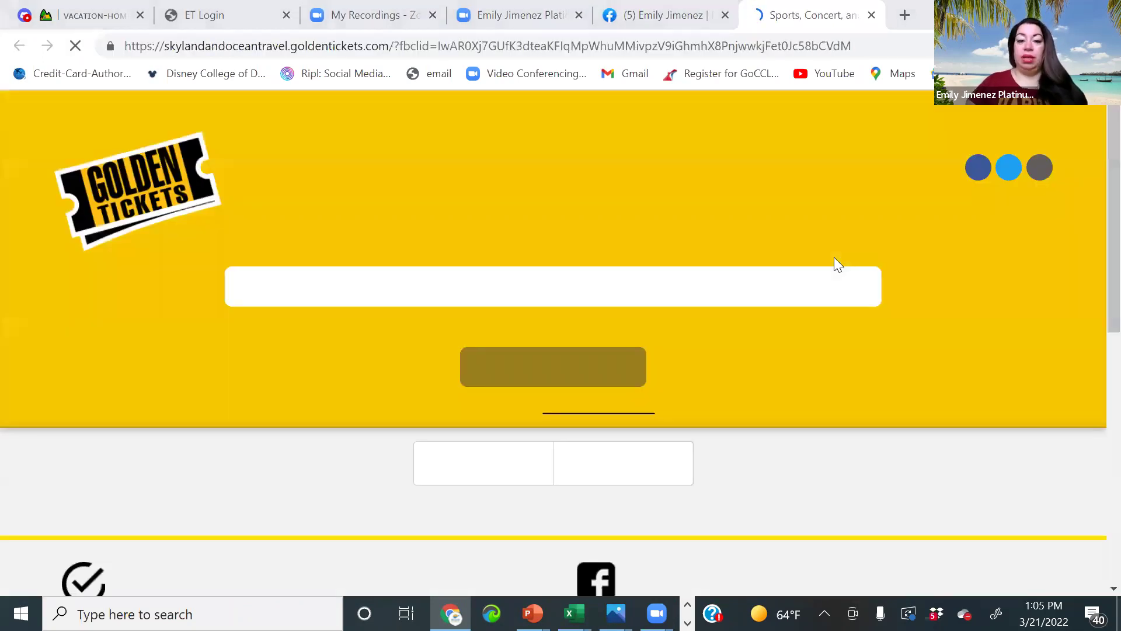
mouse_move(278, 191)
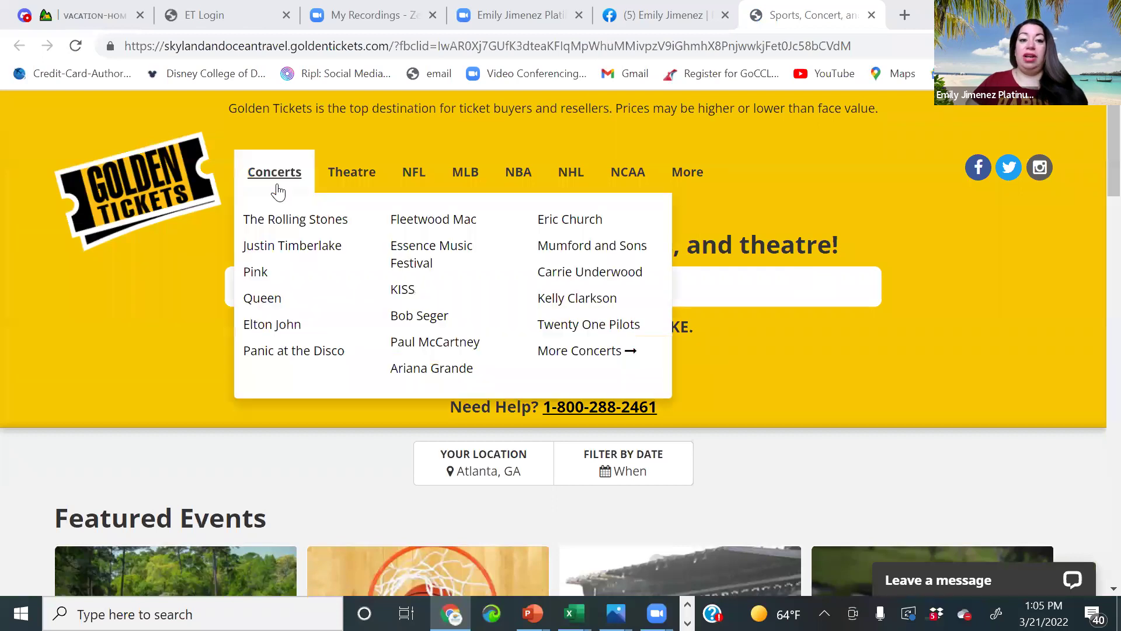
mouse_move(411, 193)
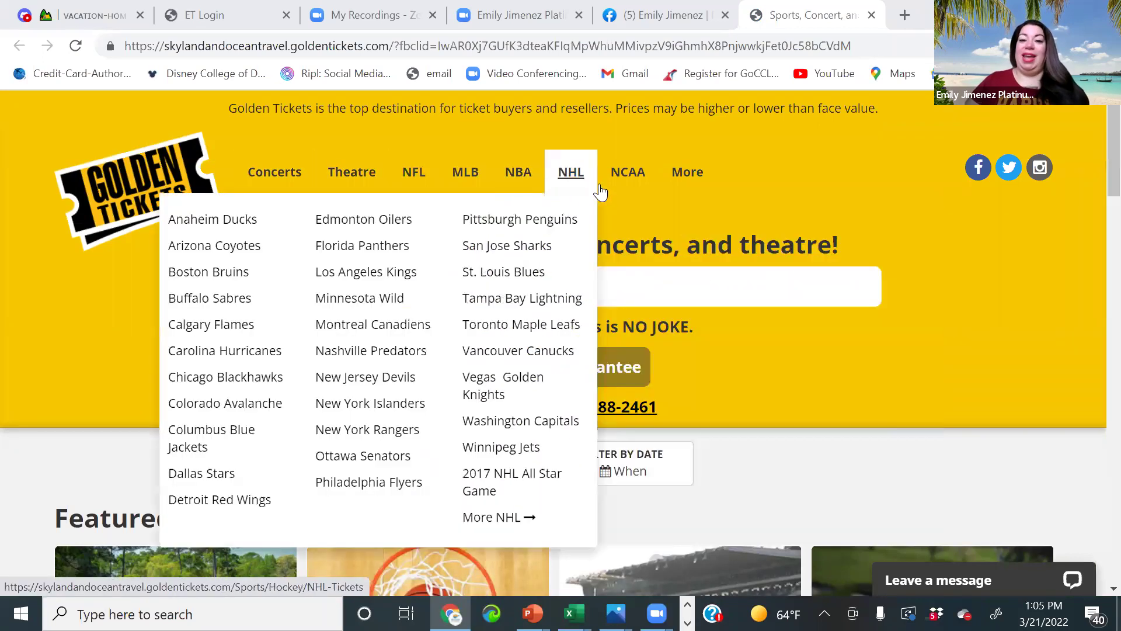
mouse_move(622, 195)
mouse_move(695, 193)
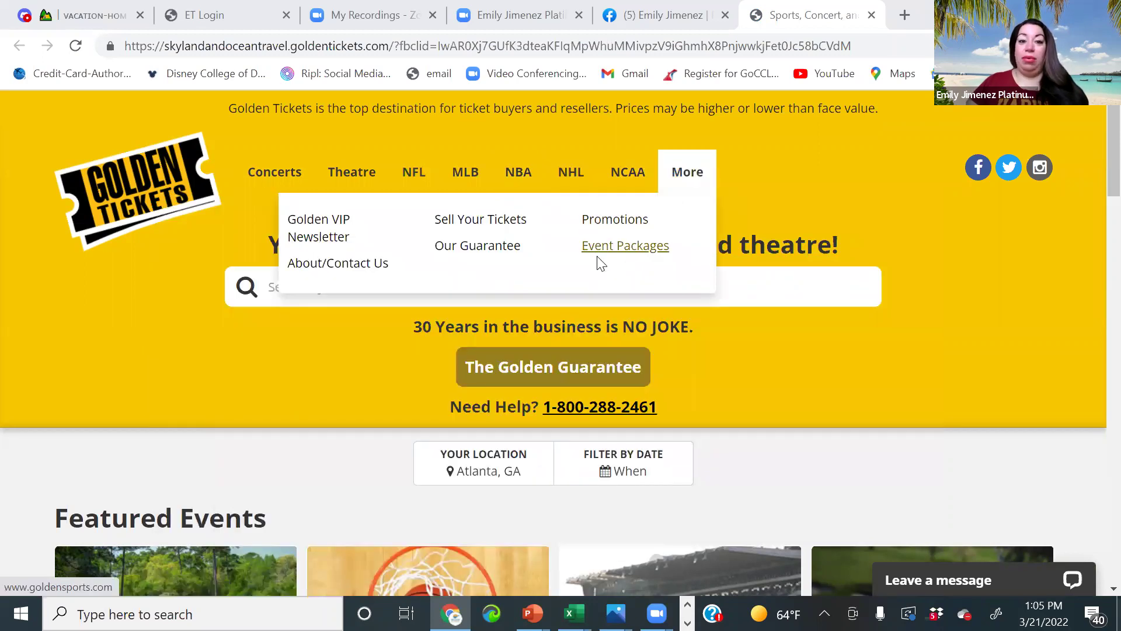
scroll(598, 257, "down", 3)
scroll(598, 264, "up", 3)
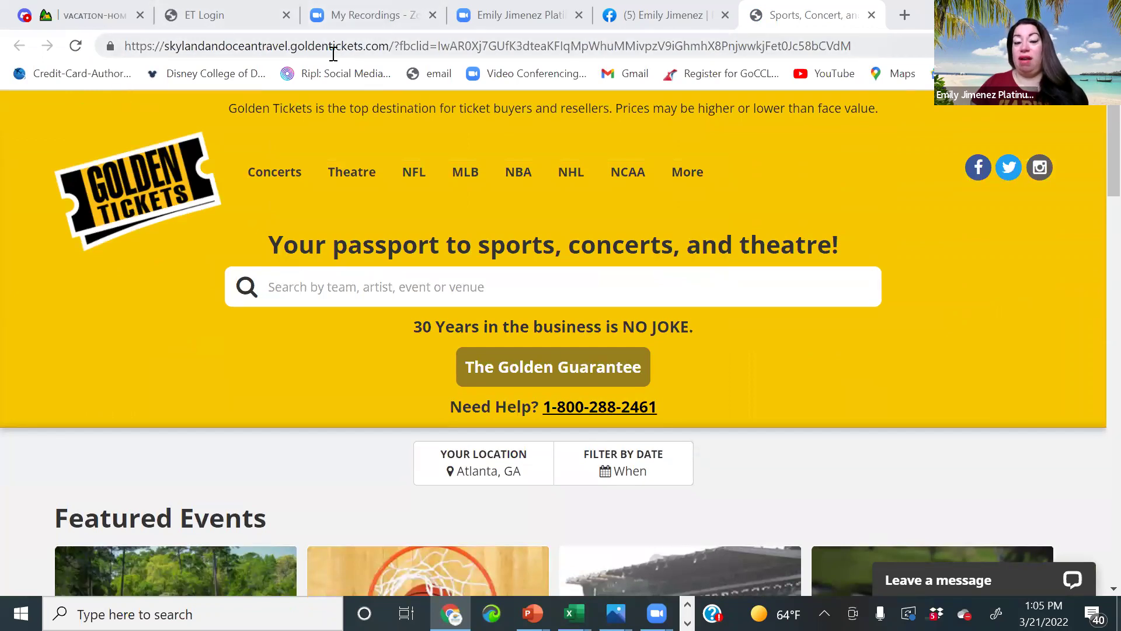
Scroll through the Golden Tickets sports, concerts and theatre listings, then return to Facebook
scroll(417, 293, "down", 5)
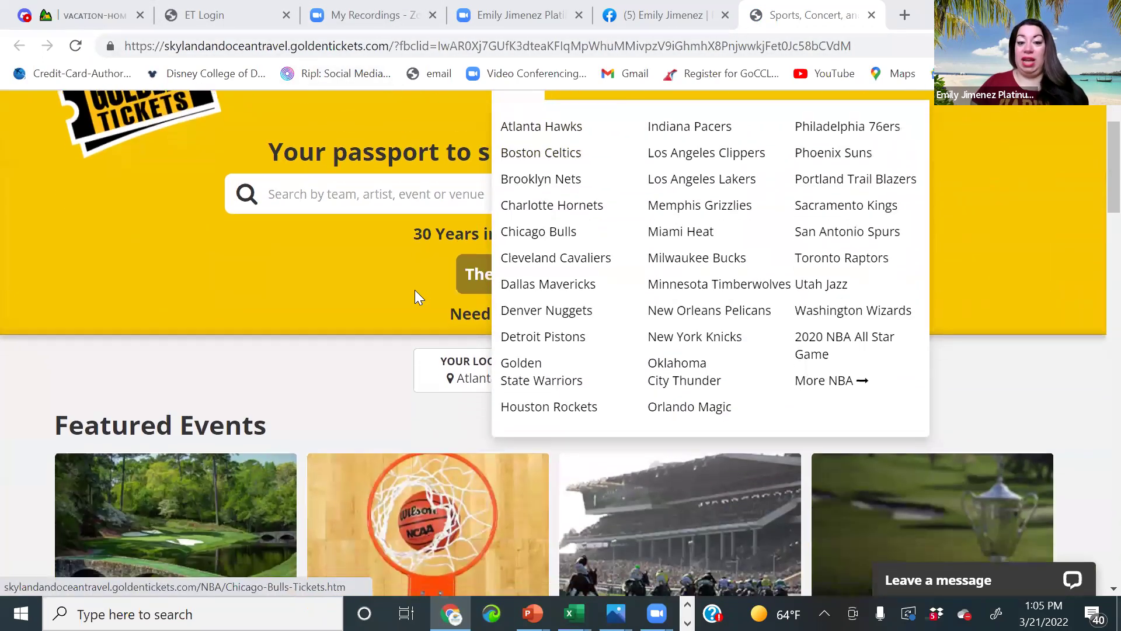
scroll(415, 290, "down", 3)
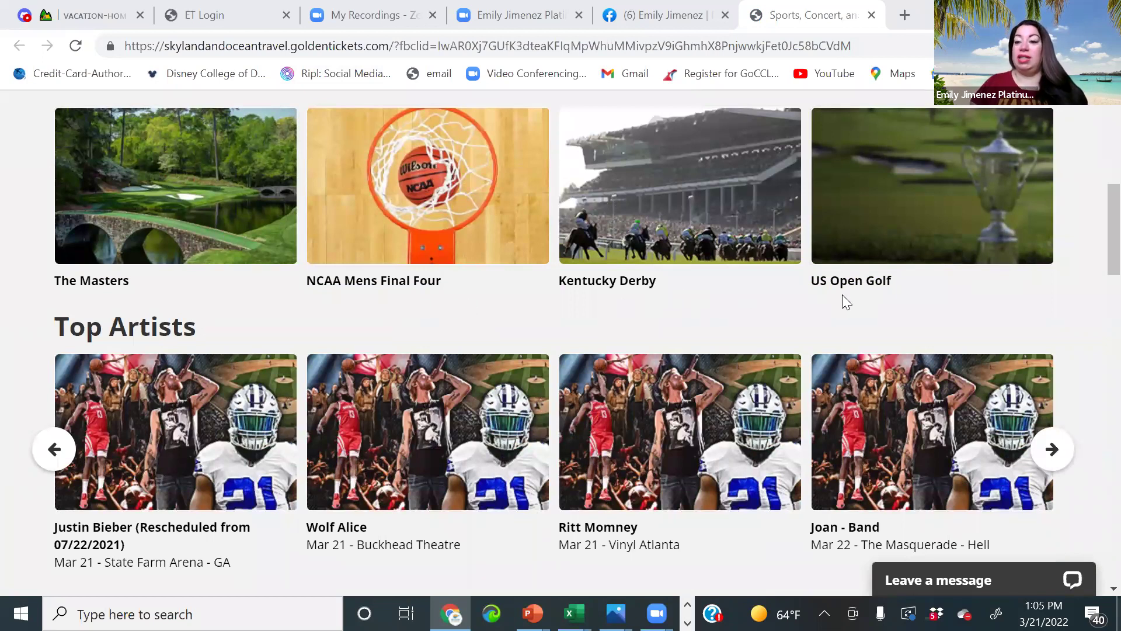
scroll(843, 296, "down", 2)
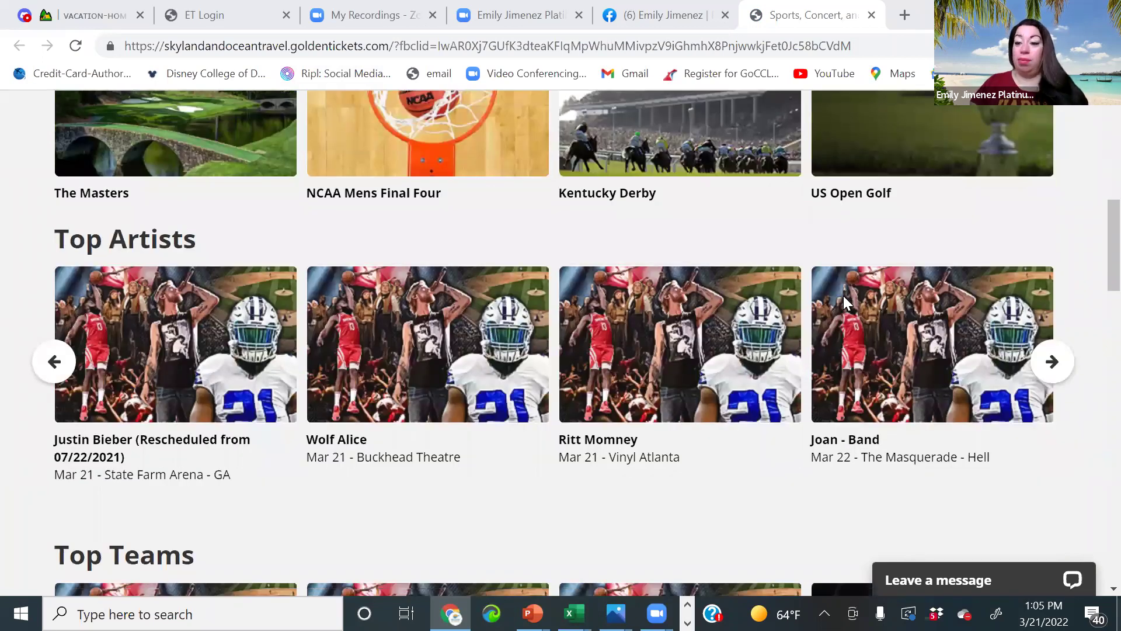
scroll(843, 295, "down", 5)
scroll(843, 295, "down", 12)
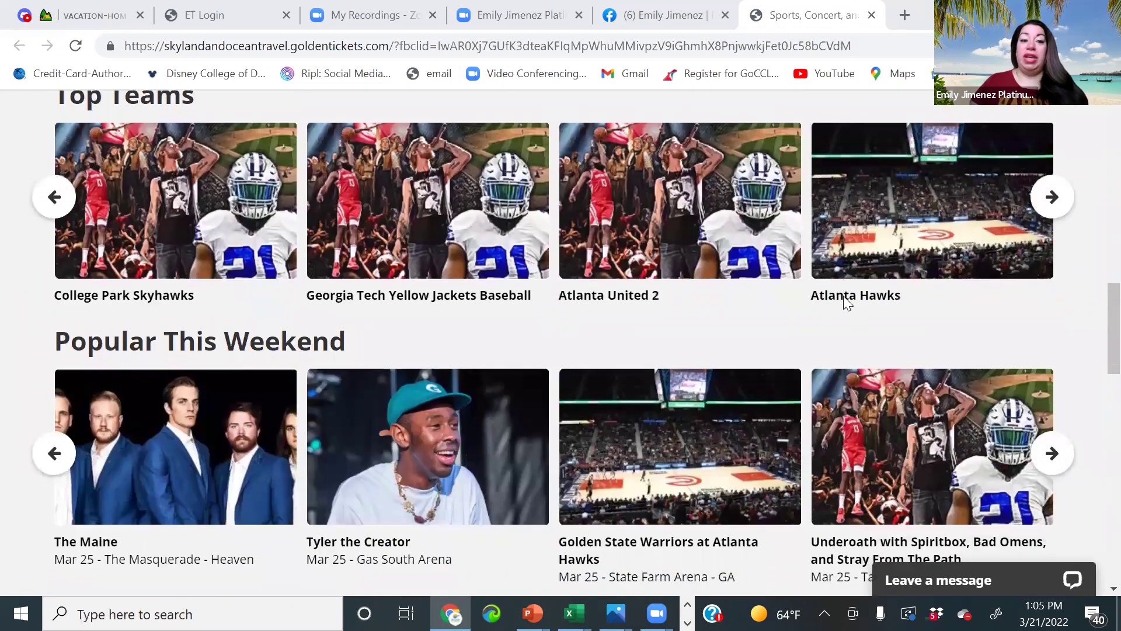
scroll(843, 296, "down", 1)
scroll(844, 296, "up", 4)
scroll(843, 295, "up", 15)
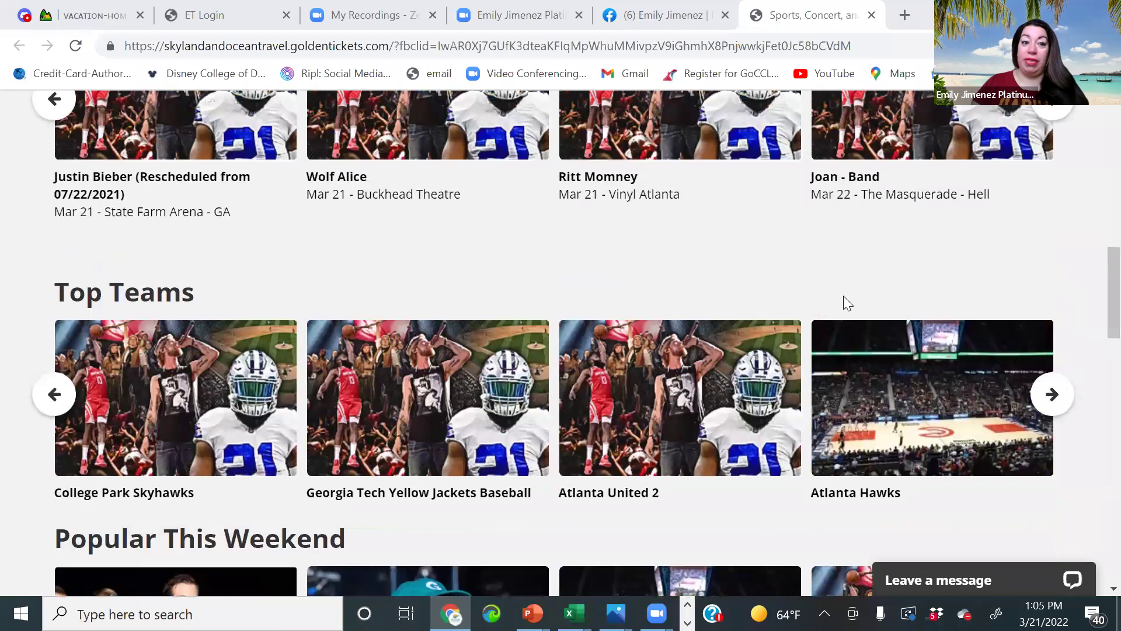
scroll(251, 275, "up", 5)
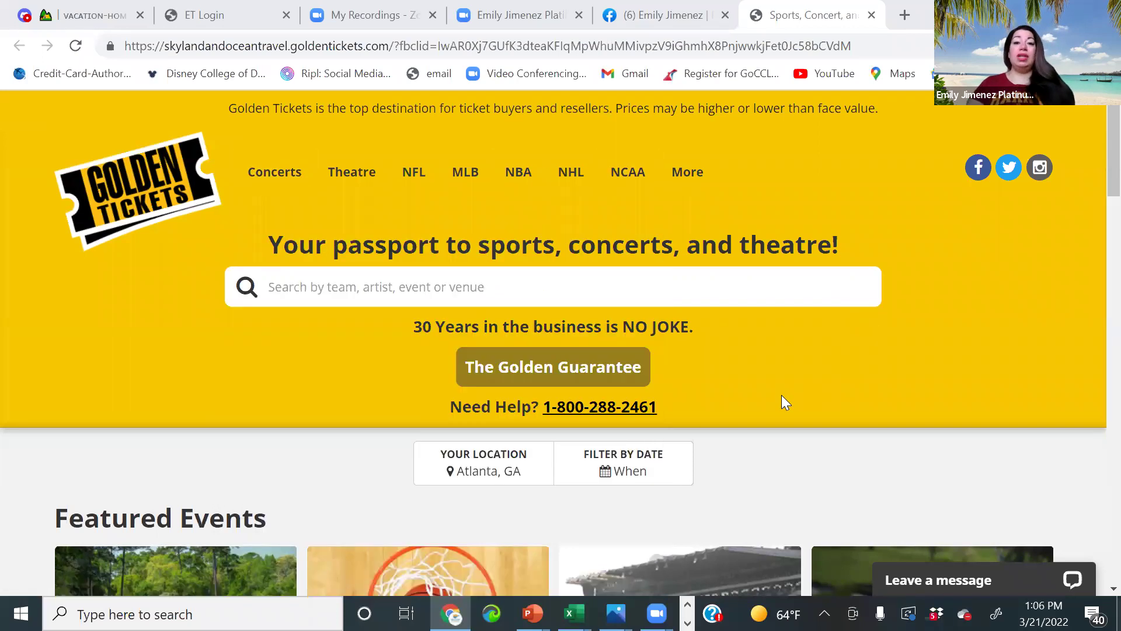
left_click(643, 15)
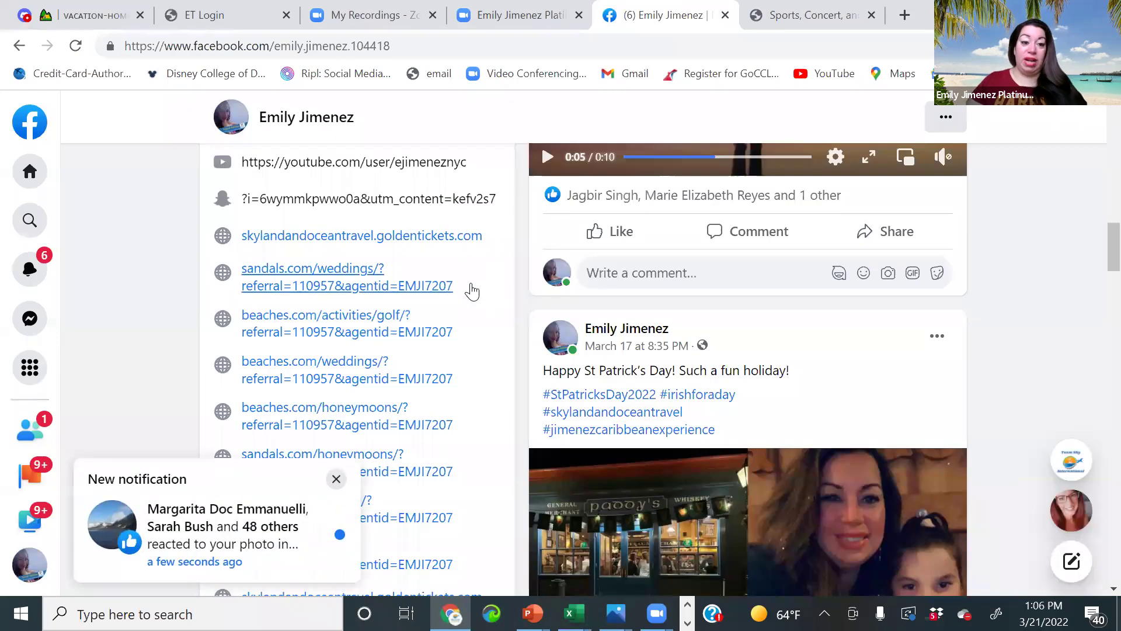
Scroll down the profile's Intro links and open disneytravelcenter.com
scroll(431, 297, "down", 3)
scroll(431, 302, "down", 3)
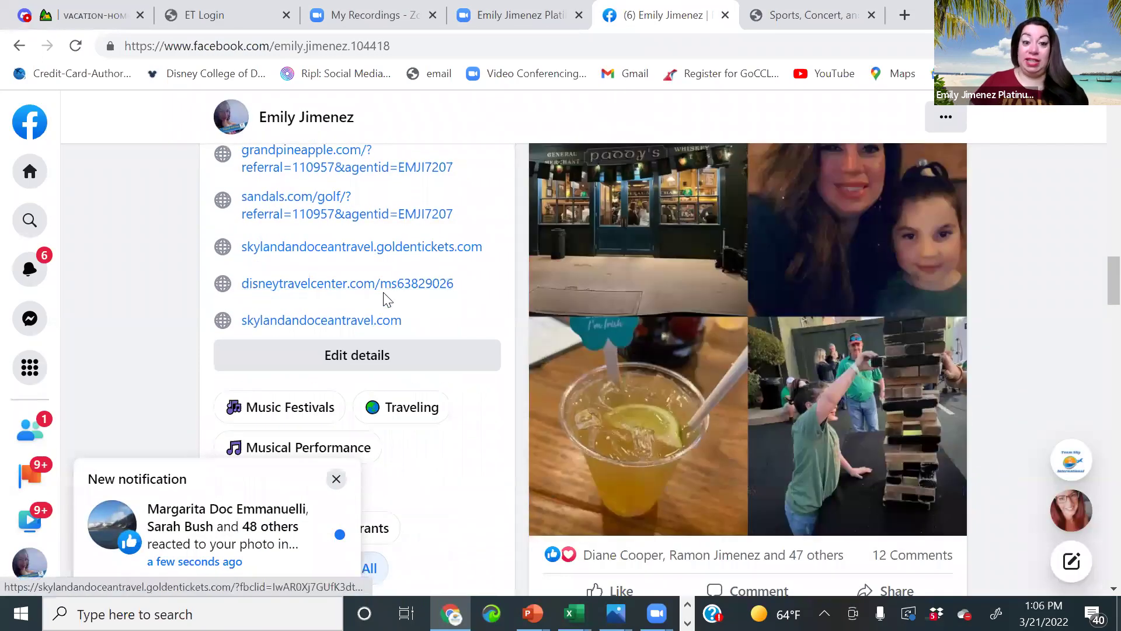
left_click(386, 291)
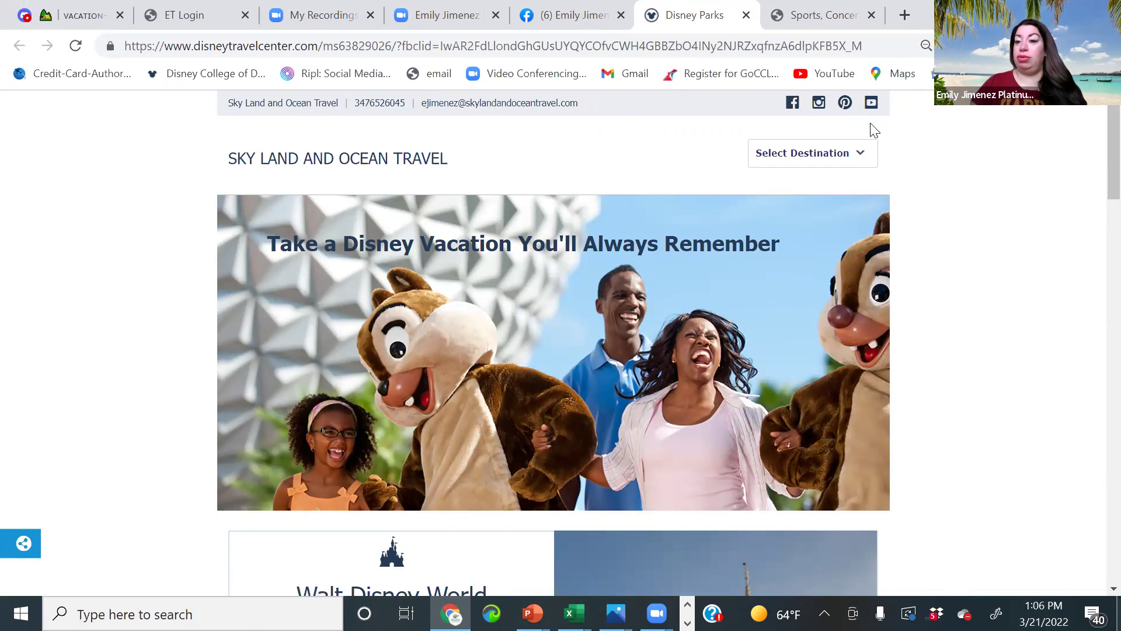
Browse the Disney home page, then choose Walt Disney World from Select Destination
scroll(837, 209, "down", 2)
scroll(837, 208, "down", 1)
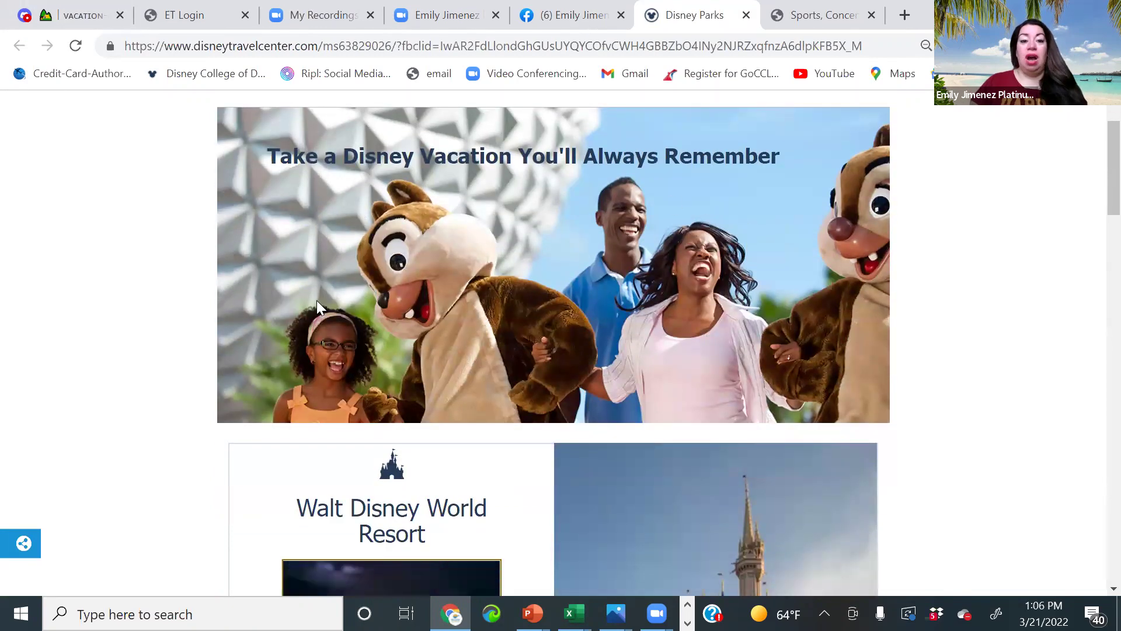
scroll(626, 272, "down", 9)
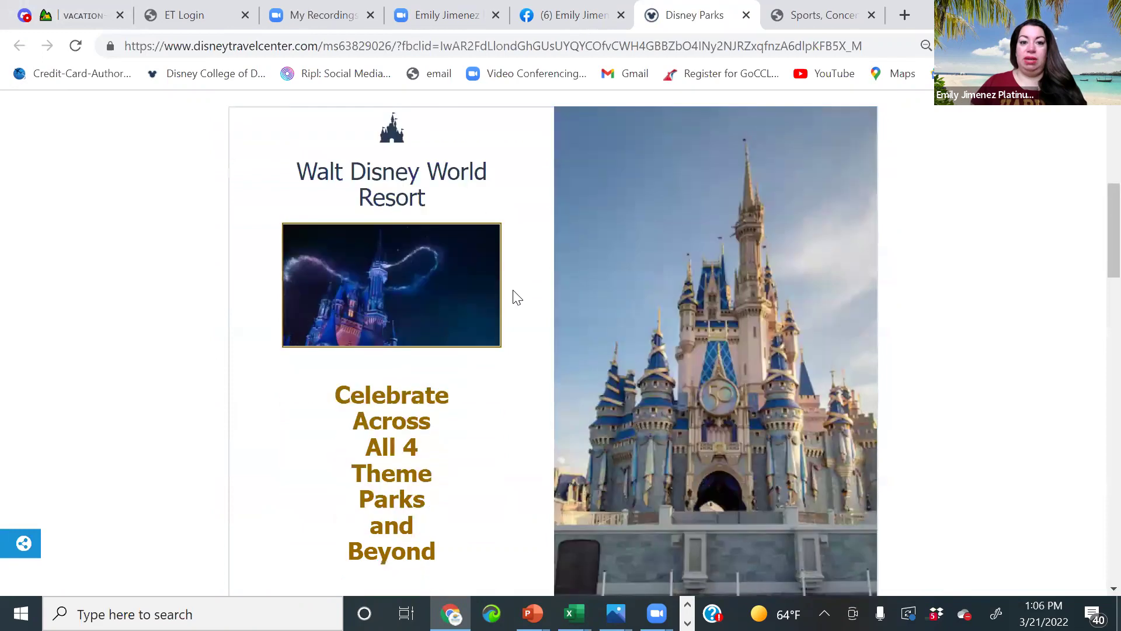
scroll(546, 301, "down", 12)
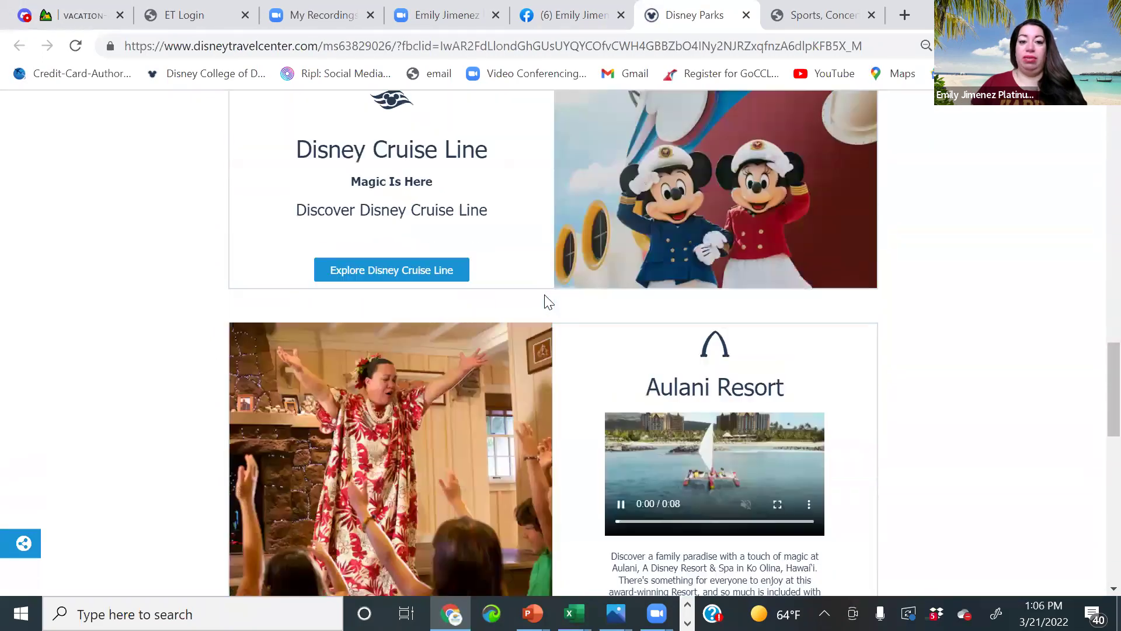
scroll(546, 300, "down", 11)
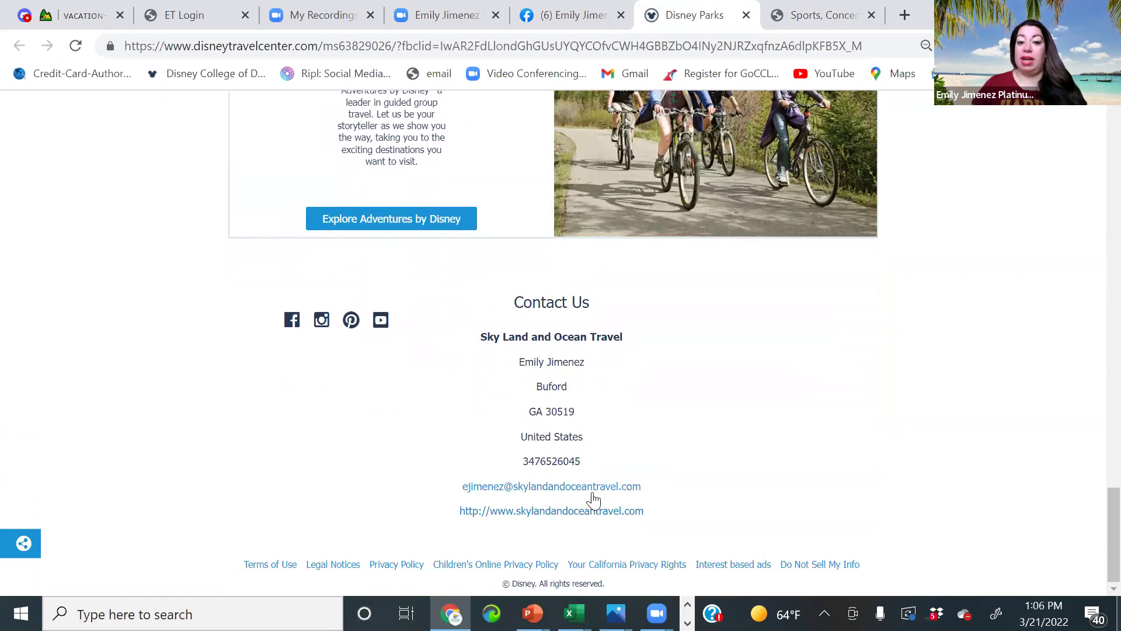
scroll(604, 404, "up", 15)
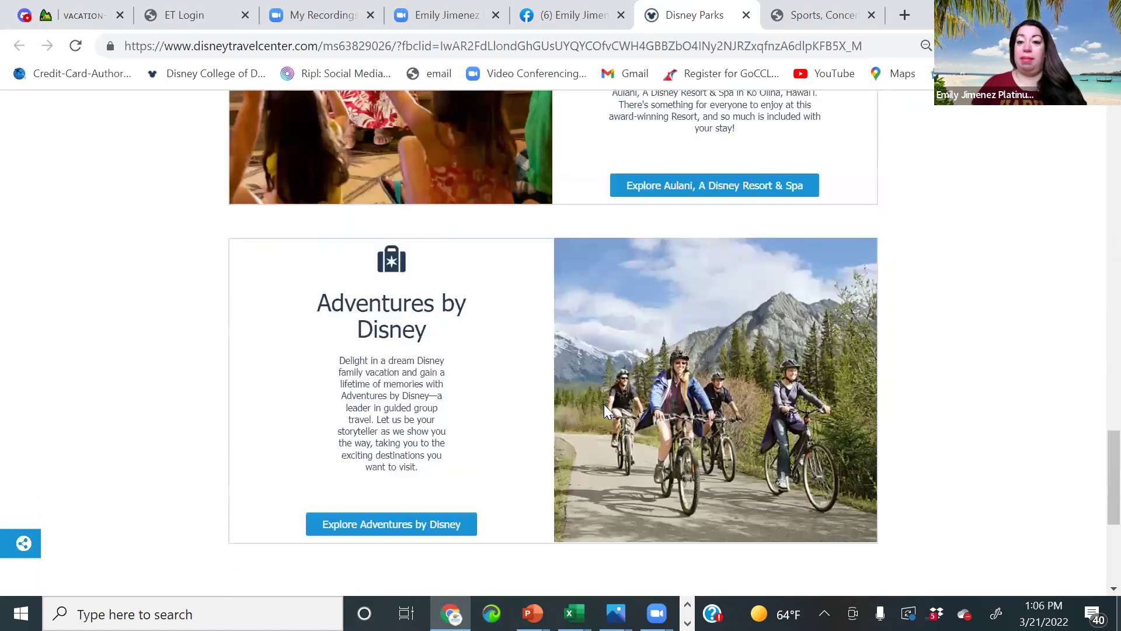
scroll(593, 385, "up", 13)
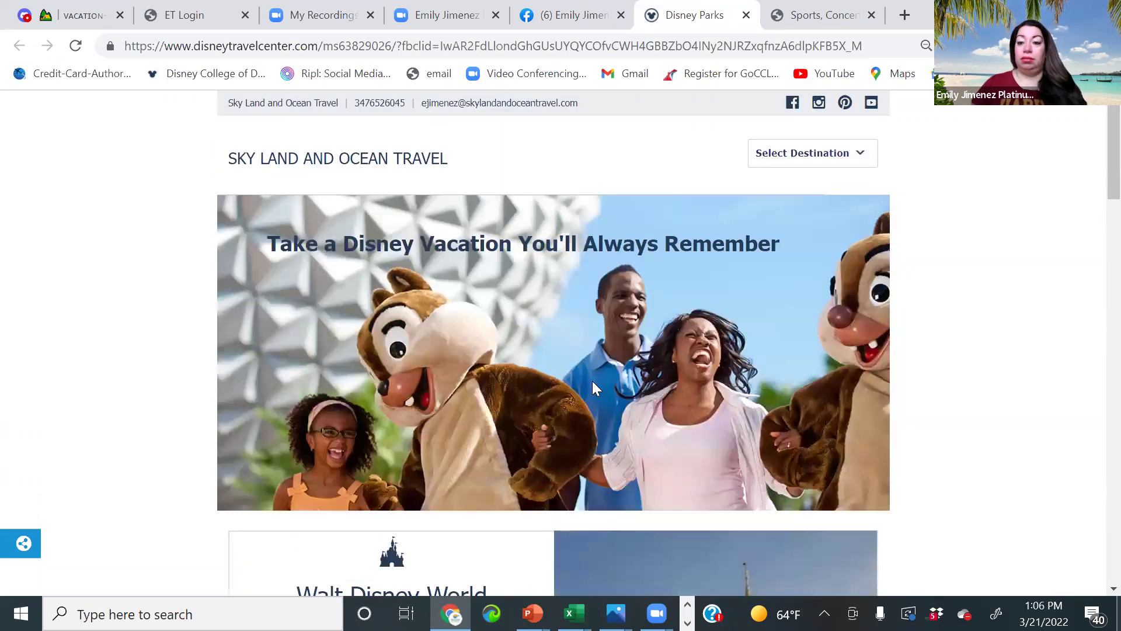
left_click(833, 166)
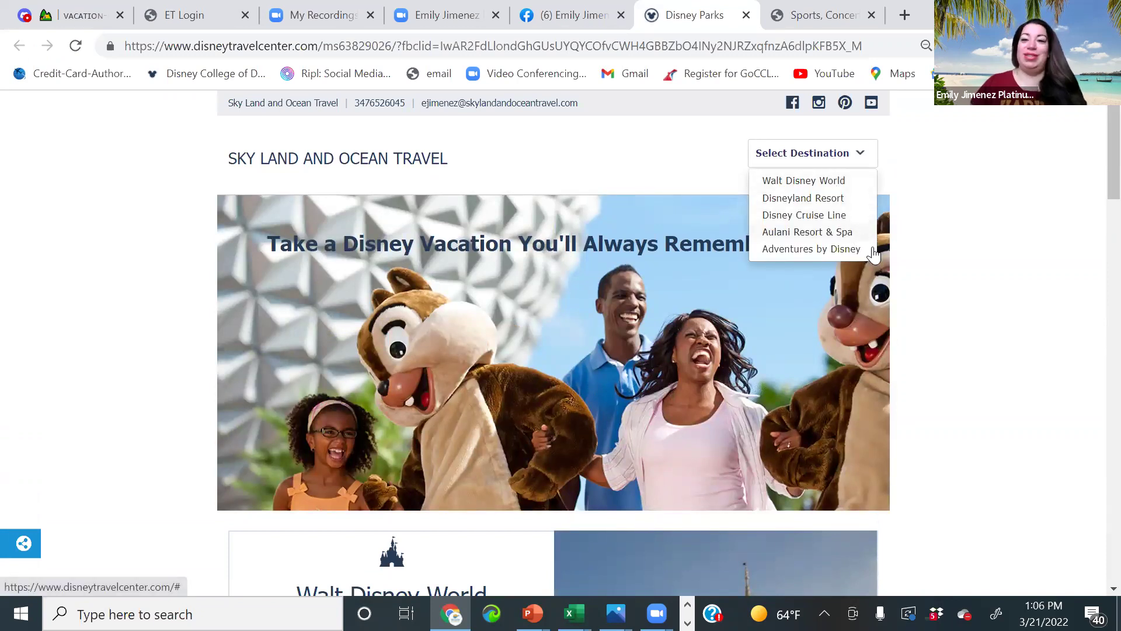
left_click(837, 182)
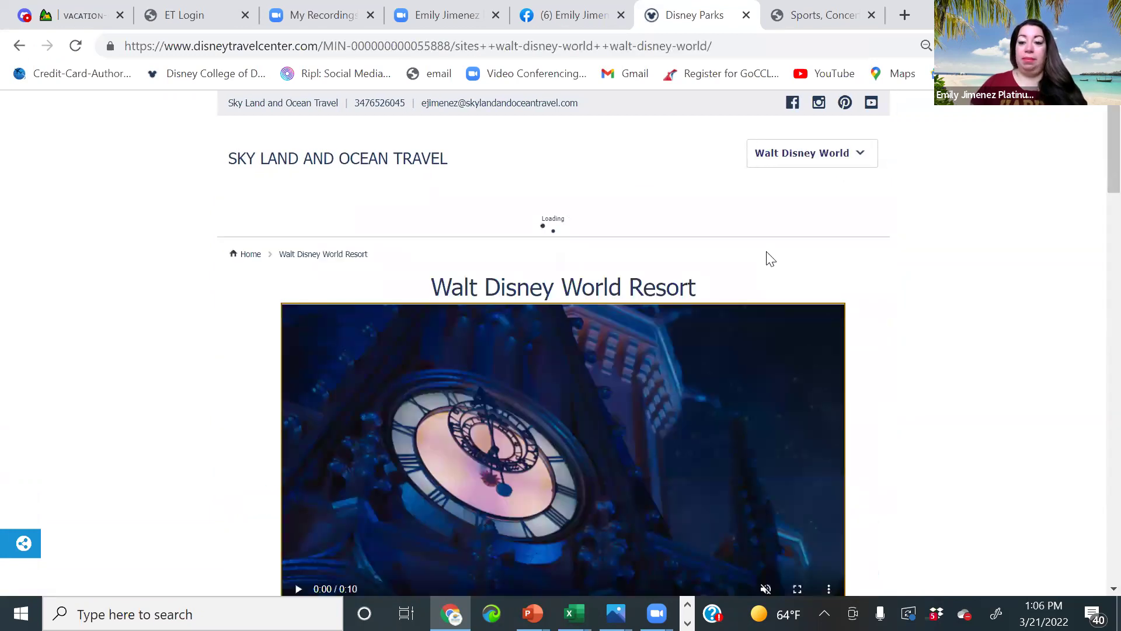
Scroll through the Walt Disney World Resort destination page
scroll(614, 313, "down", 5)
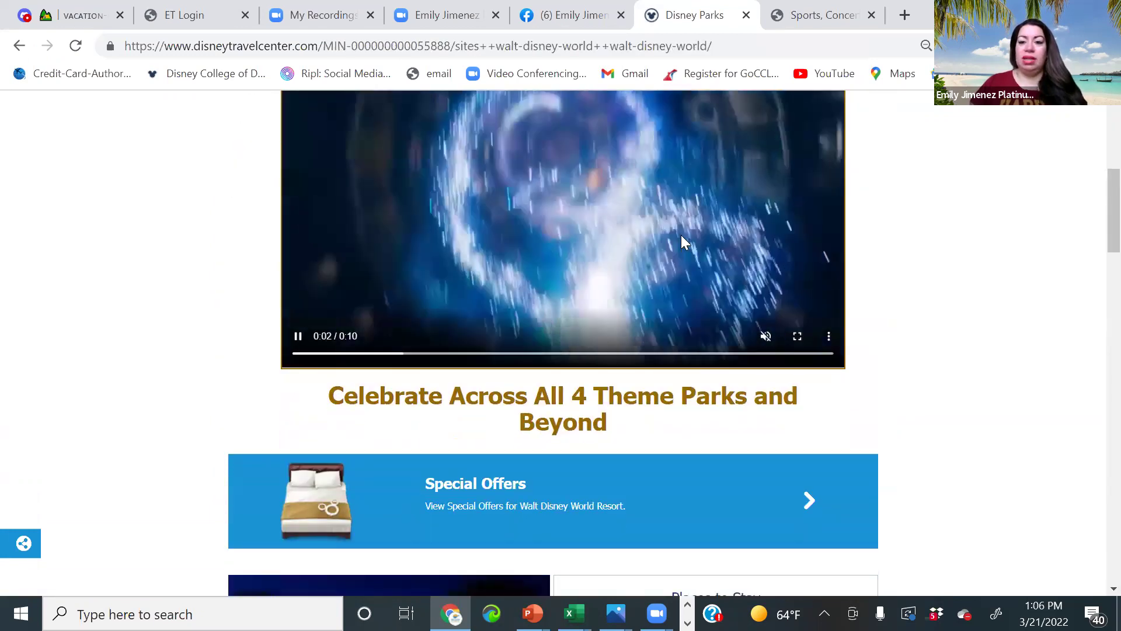
scroll(739, 227, "down", 3)
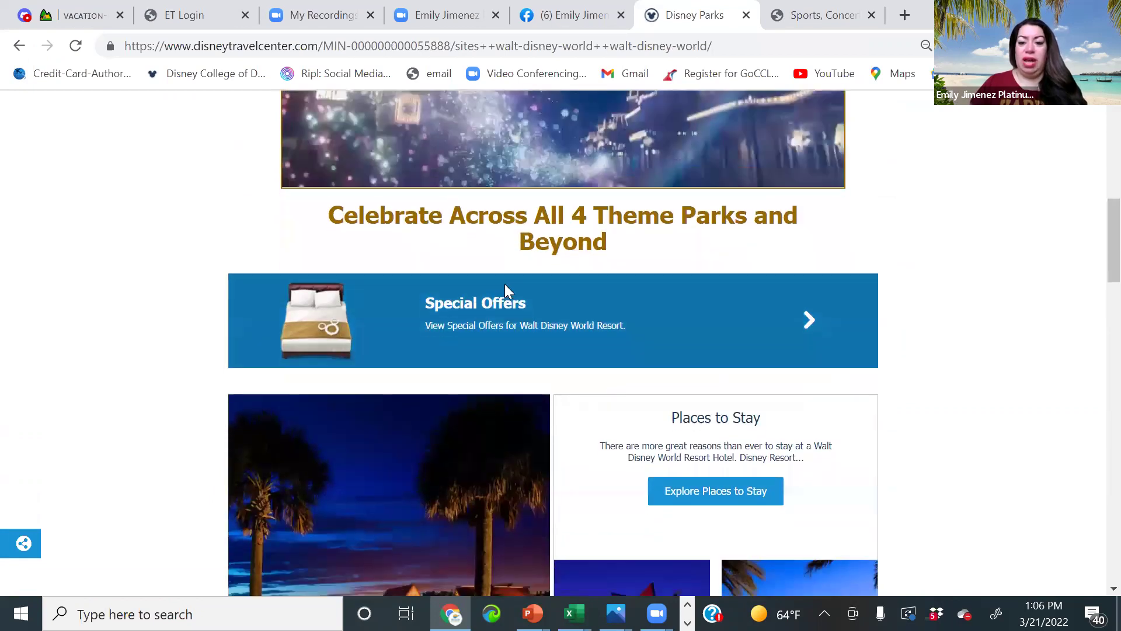
scroll(505, 284, "down", 8)
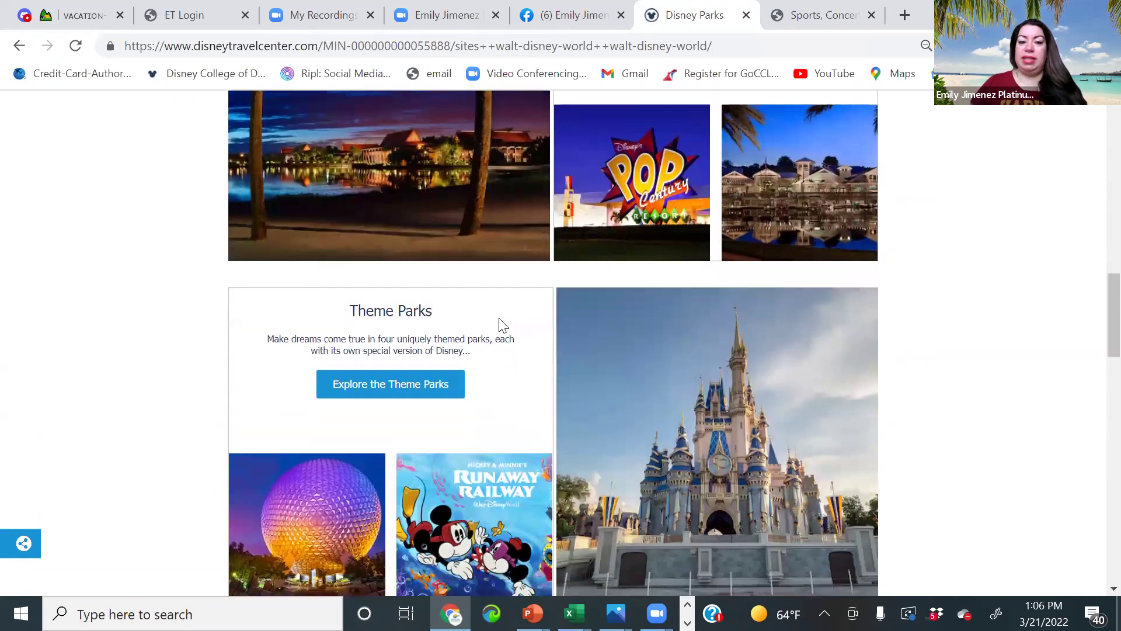
scroll(499, 322, "down", 10)
scroll(478, 363, "down", 8)
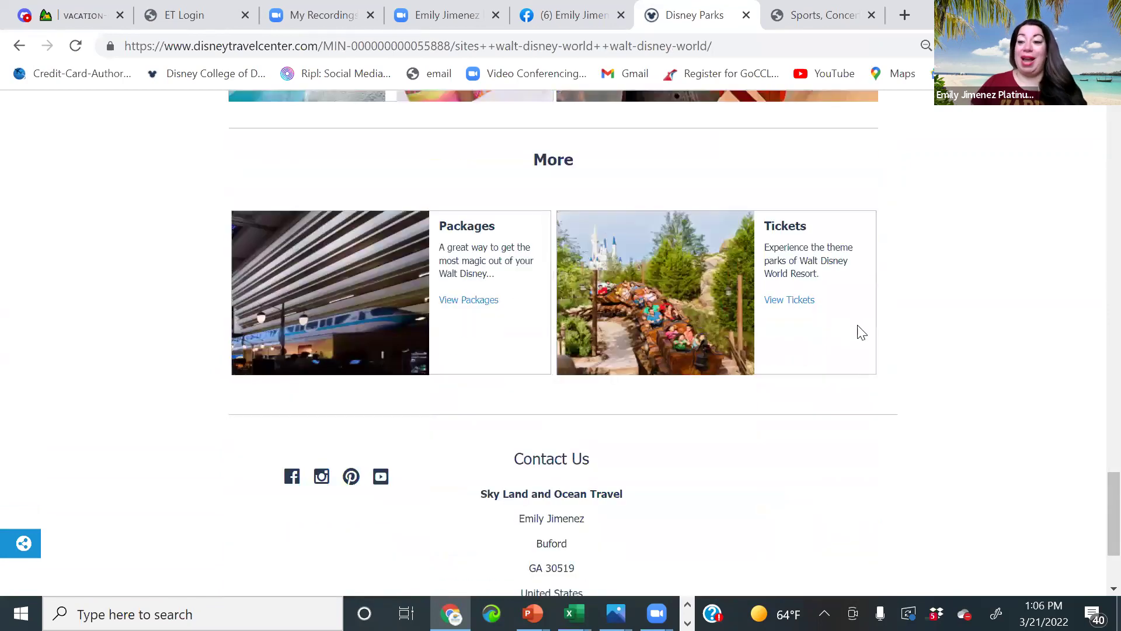
scroll(858, 328, "up", 8)
scroll(580, 404, "down", 5)
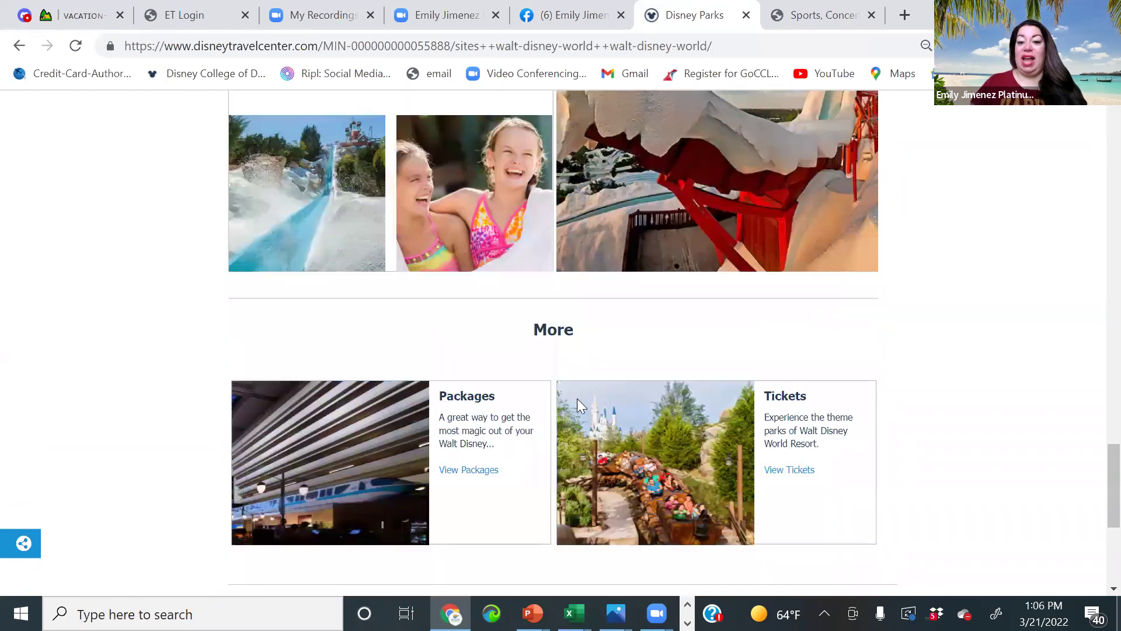
scroll(577, 398, "down", 5)
scroll(645, 383, "up", 15)
scroll(673, 374, "up", 13)
Open Walt Disney World Special Offers and review the $500 5-night, Florida resident and military deals
left_click(638, 367)
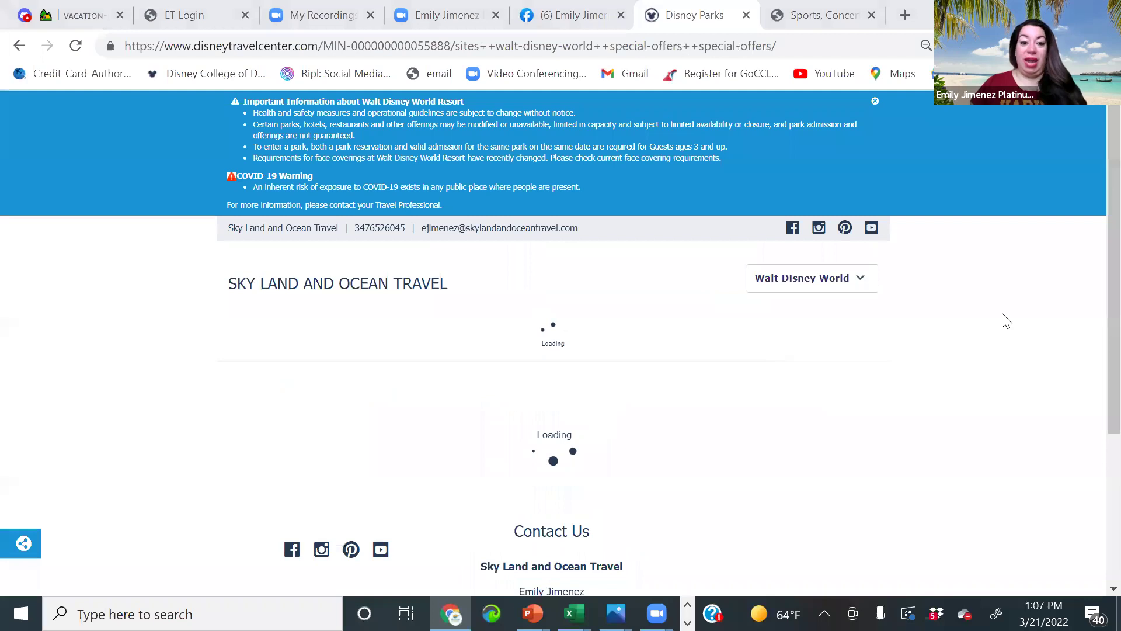
scroll(672, 351, "down", 3)
scroll(607, 354, "down", 2)
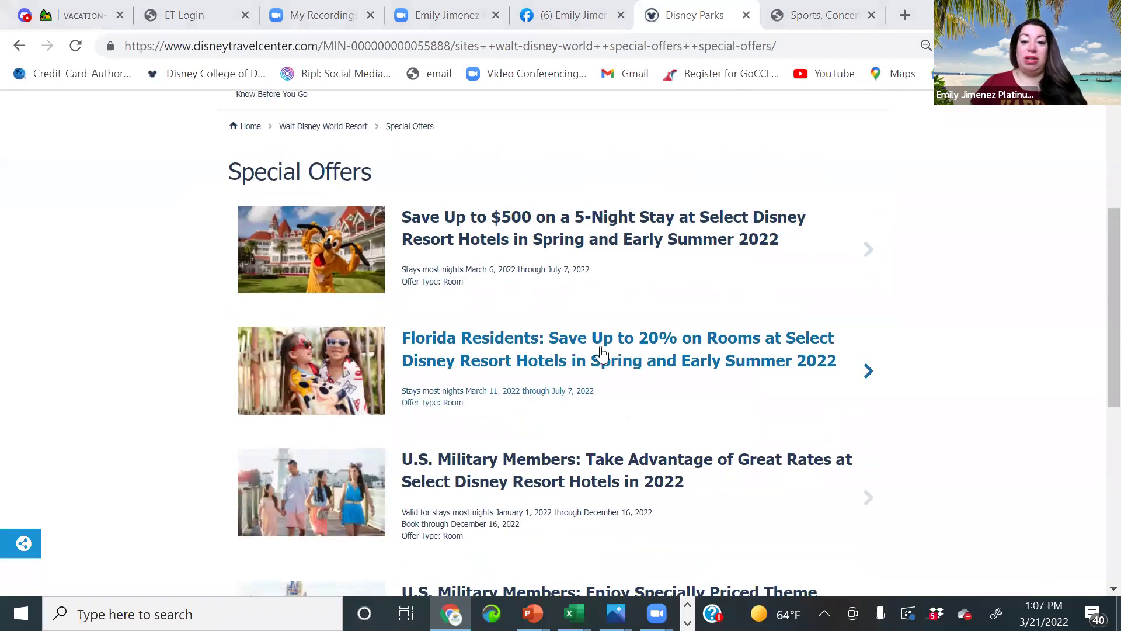
scroll(538, 252, "down", 5)
scroll(584, 351, "down", 2)
scroll(606, 370, "up", 12)
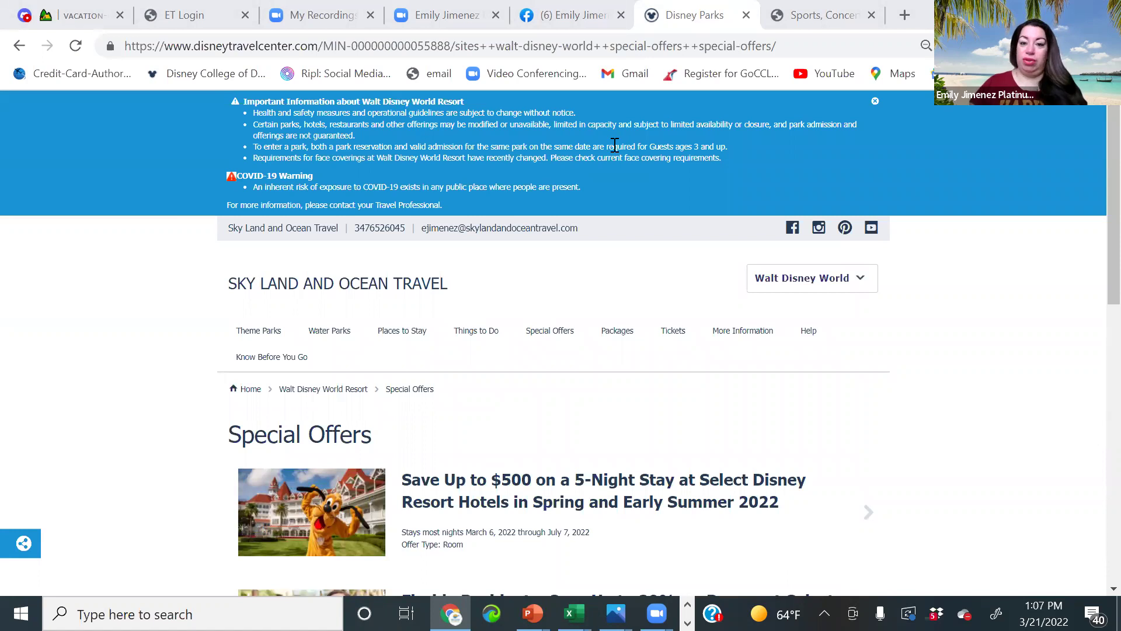
Return to the Facebook profile and dismiss the two notification popups
left_click(575, 19)
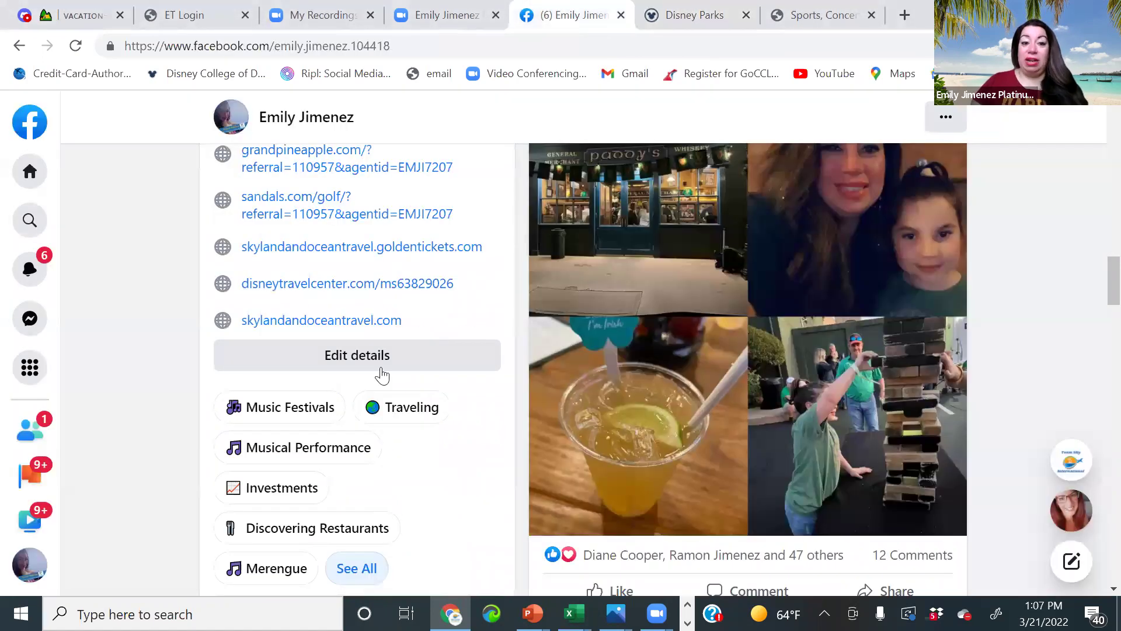
scroll(408, 365, "up", 3)
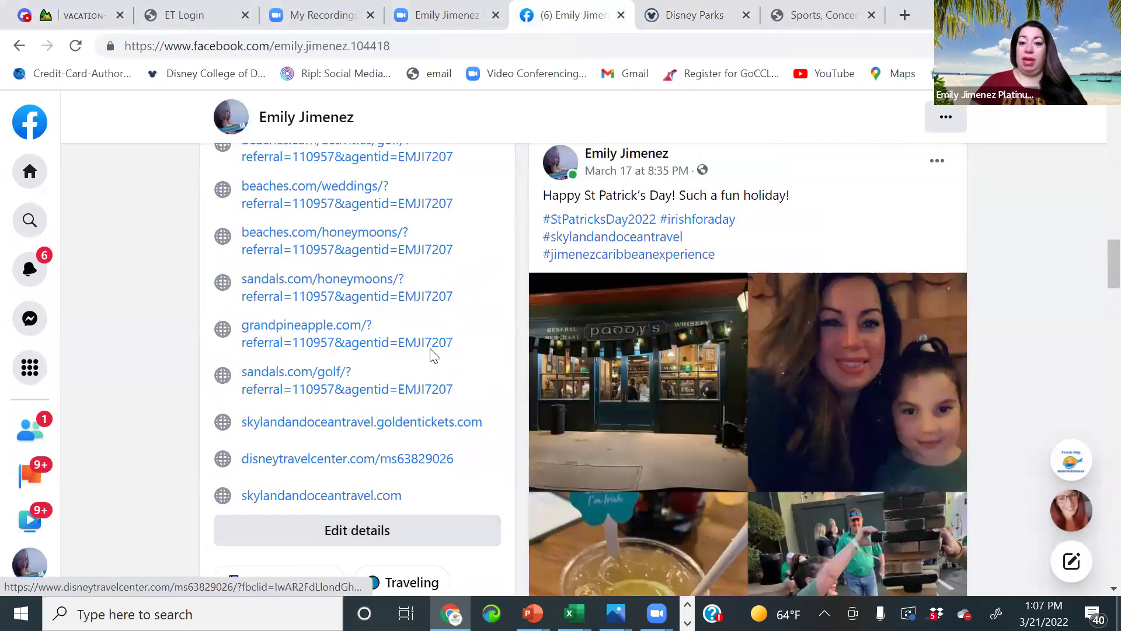
scroll(432, 353, "up", 3)
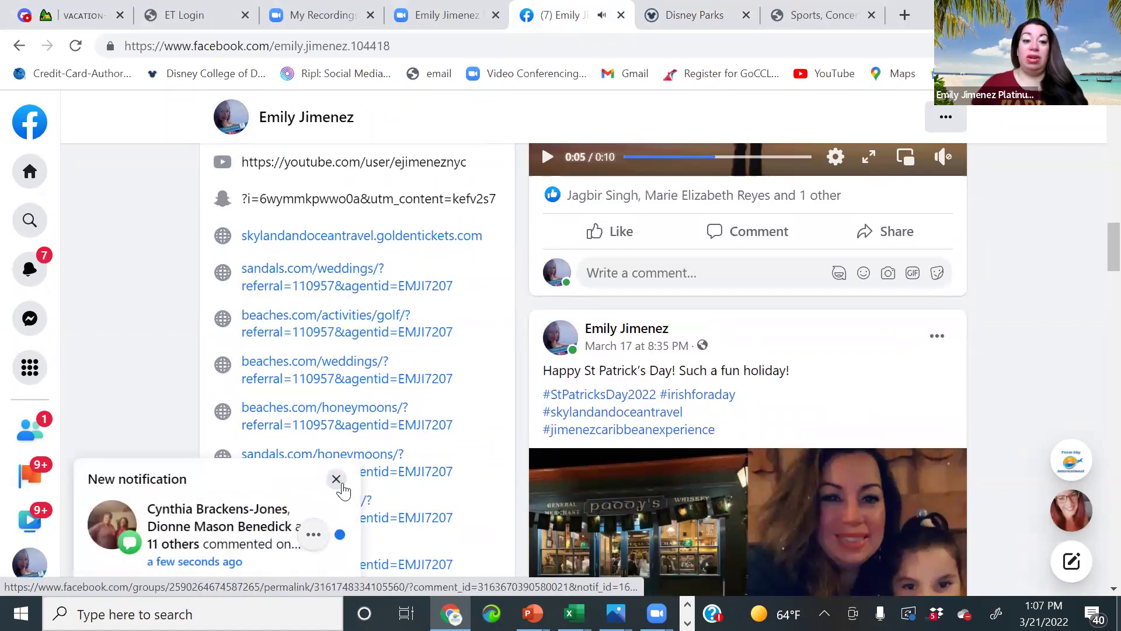
left_click(336, 479)
left_click(336, 481)
Scroll the Intro back to the sandals.com and beaches.com wedding links
scroll(367, 444, "down", 1)
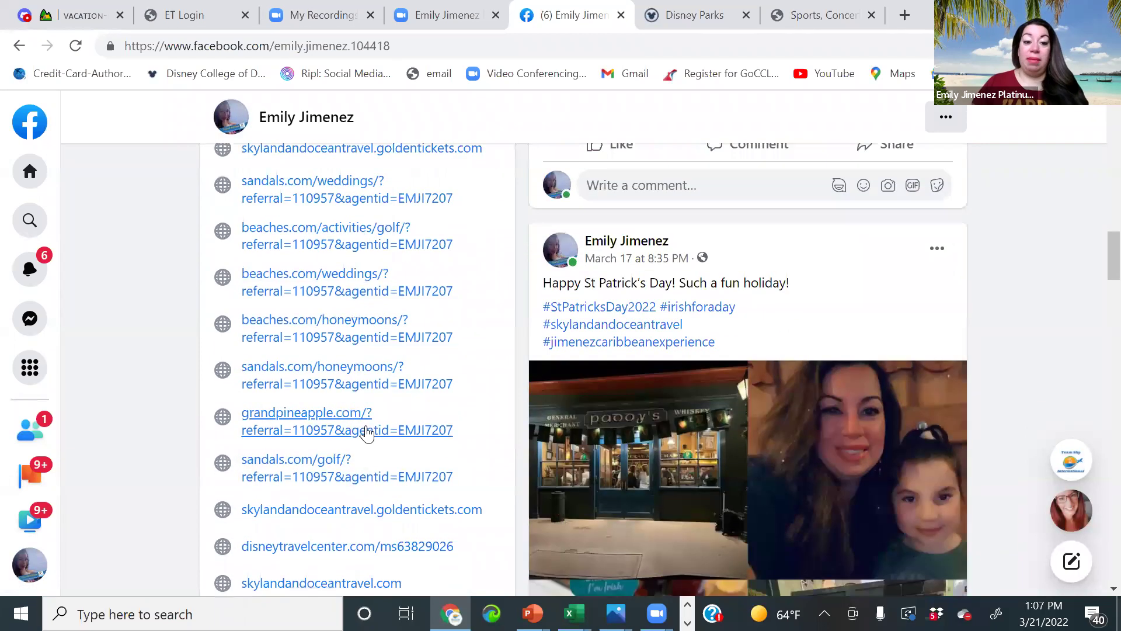
scroll(369, 429, "down", 2)
scroll(369, 427, "up", 4)
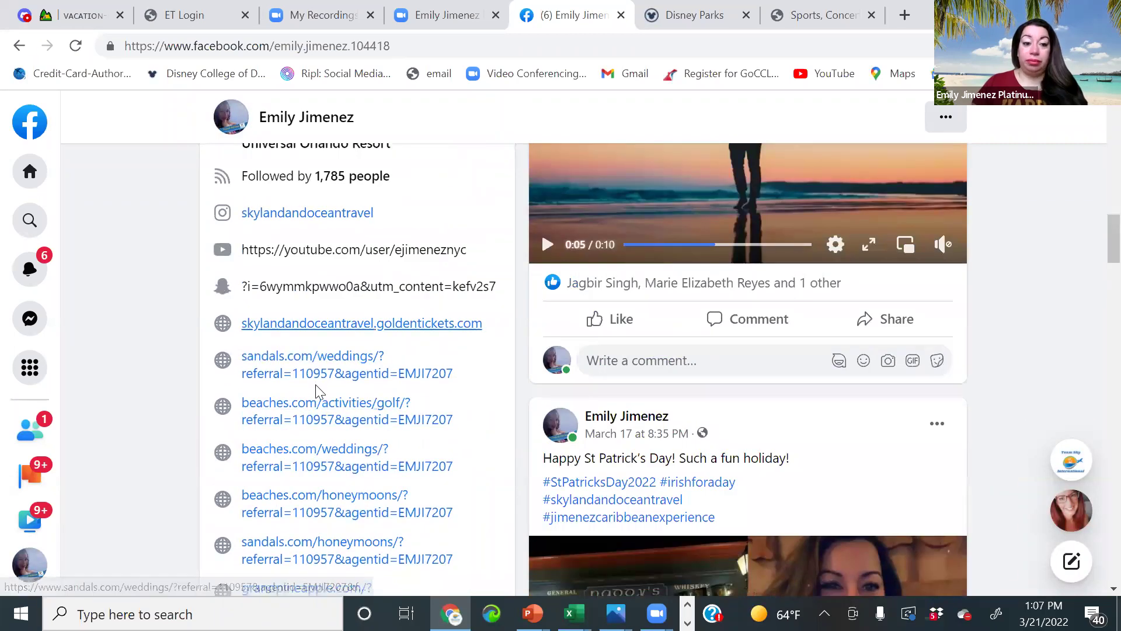
scroll(269, 323, "down", 2)
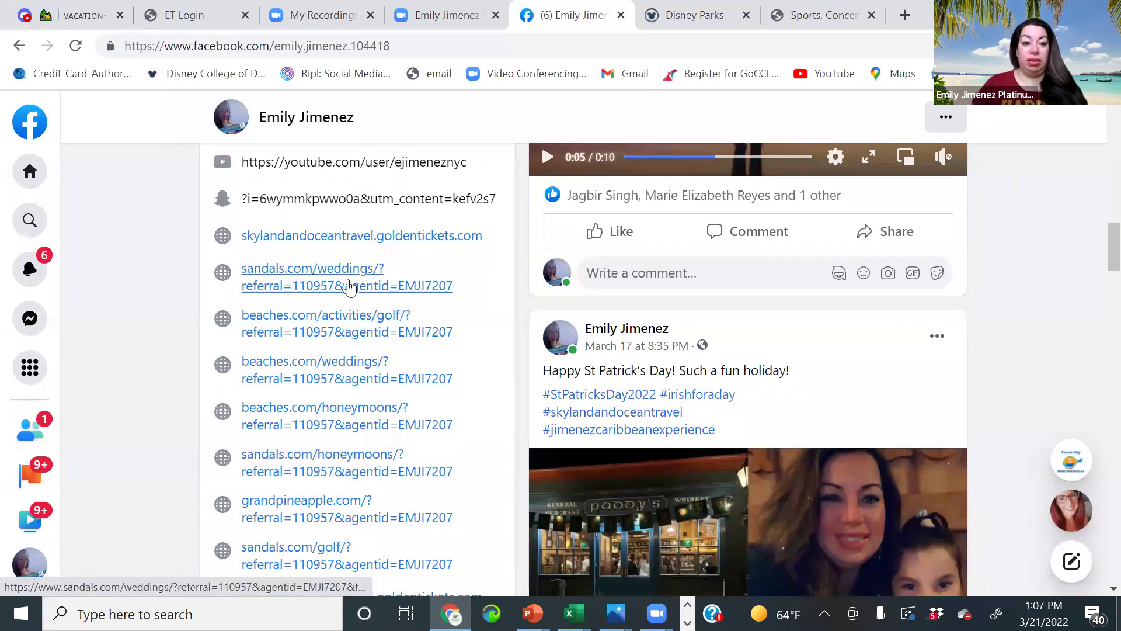
Open the sandals.com weddings link and skip past the hero banner
left_click(275, 280)
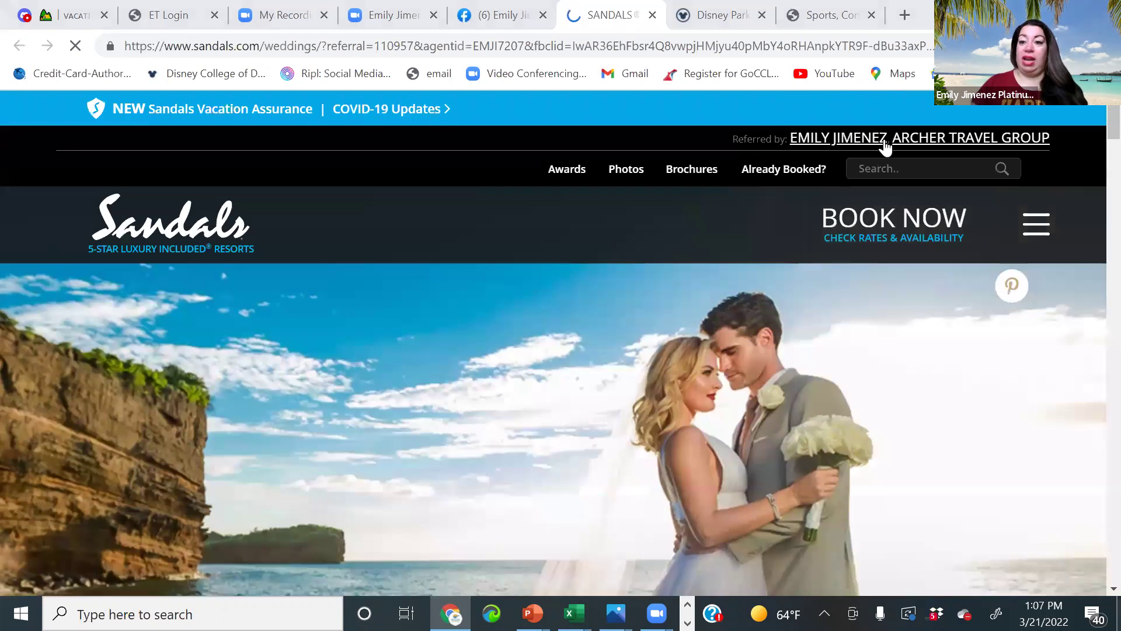
scroll(779, 292, "down", 2)
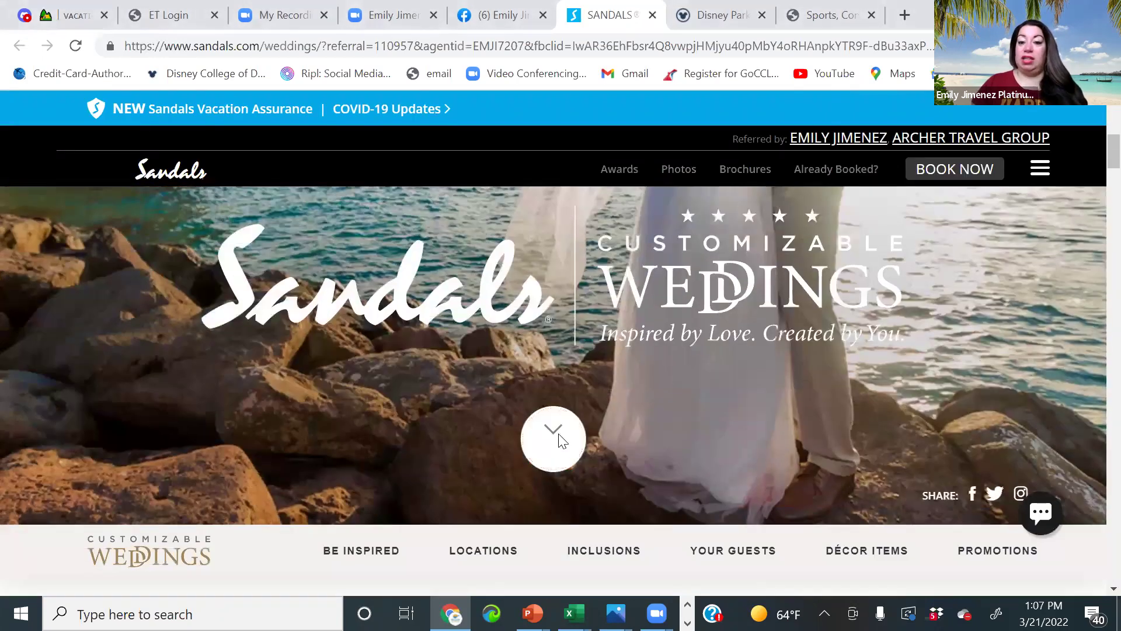
left_click(555, 438)
scroll(565, 442, "down", 5)
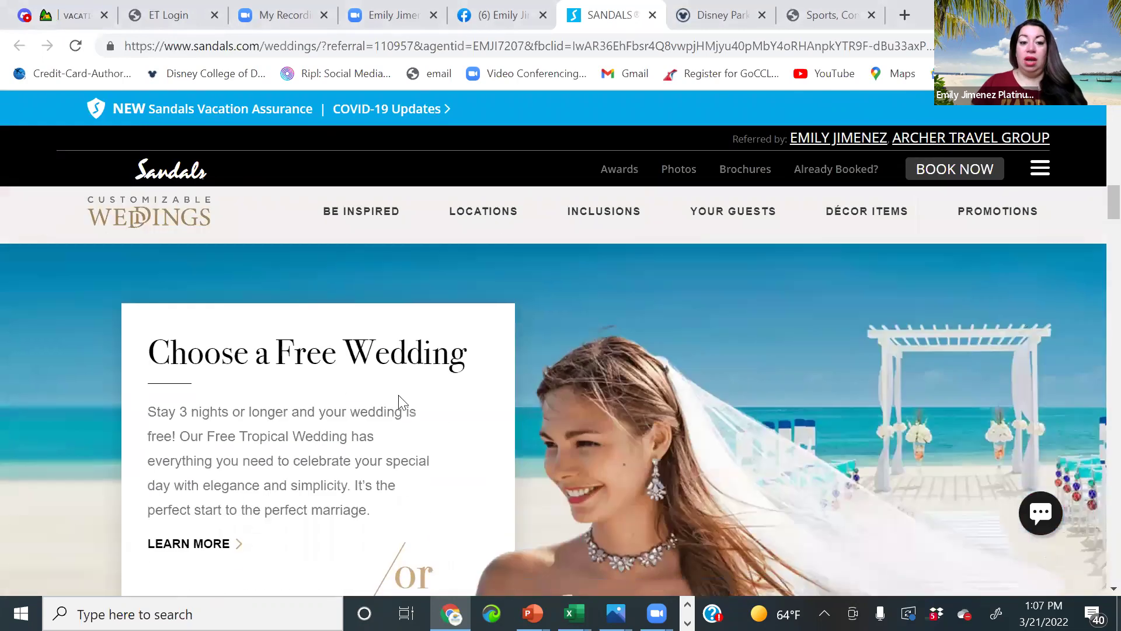
Scroll the Customizable Weddings page to the agent's contact footer, then return to Facebook
scroll(381, 396, "down", 3)
scroll(420, 378, "down", 10)
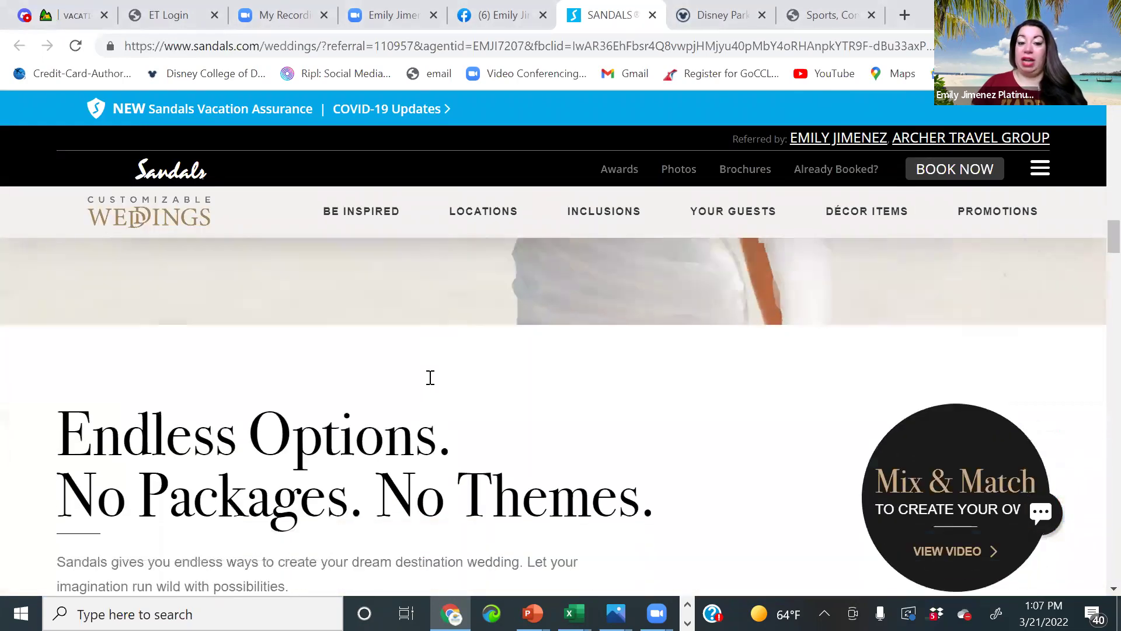
scroll(429, 376, "down", 8)
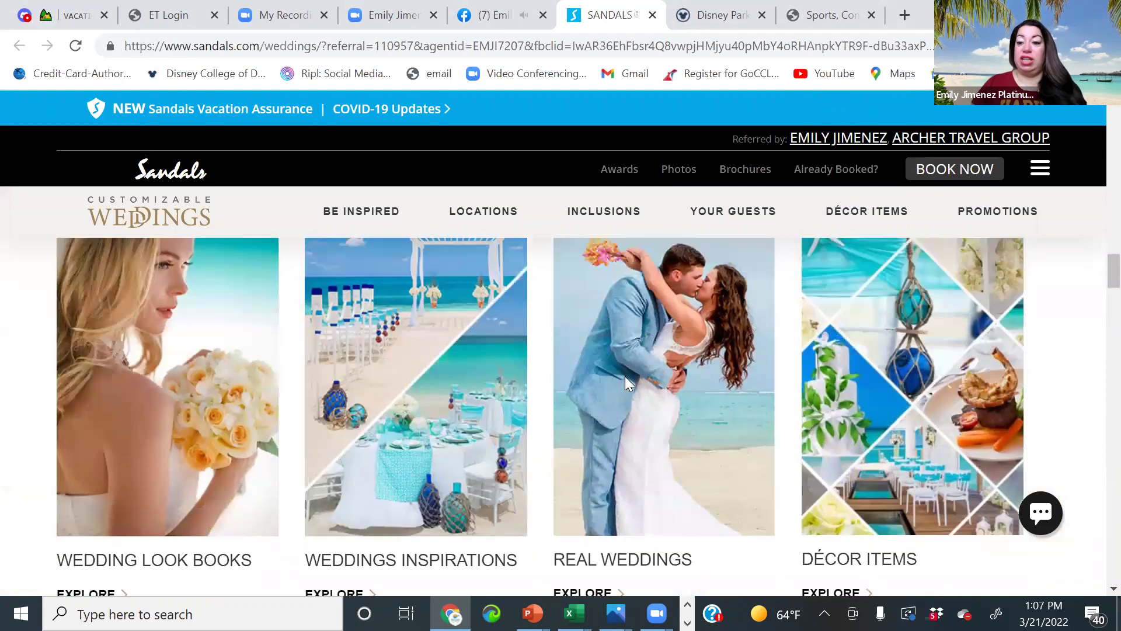
scroll(626, 377, "down", 10)
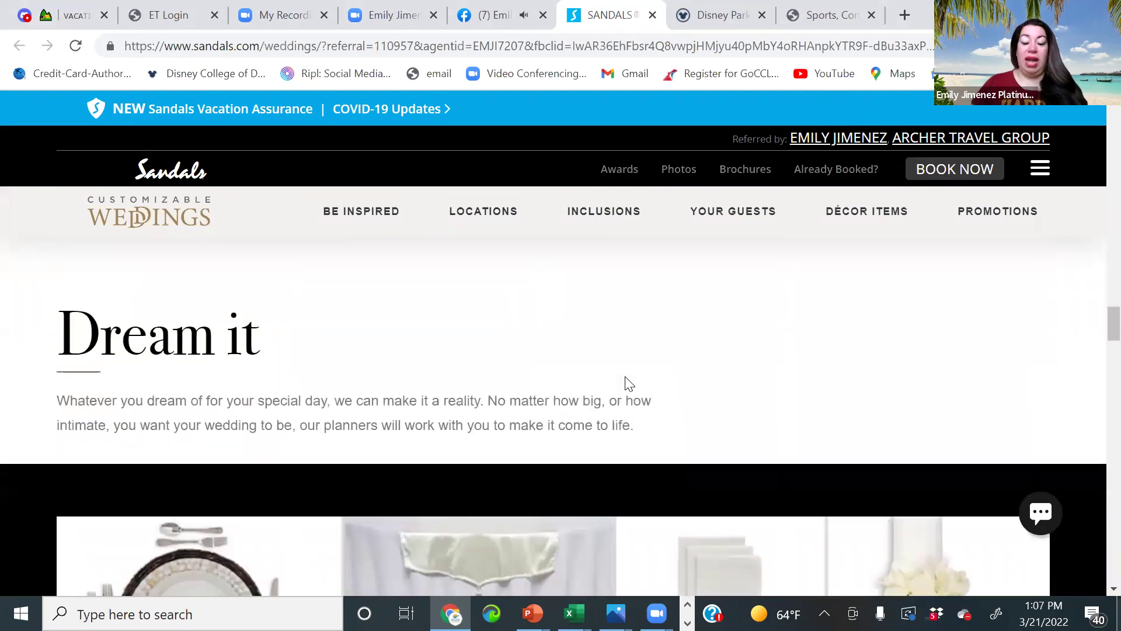
scroll(601, 407, "down", 10)
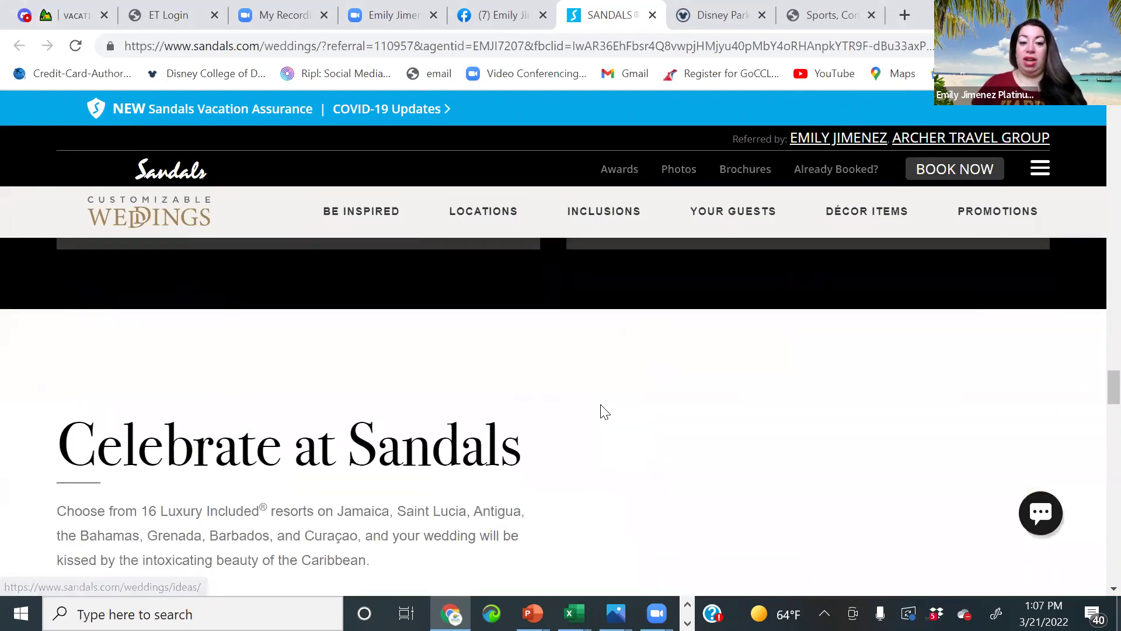
scroll(600, 407, "down", 10)
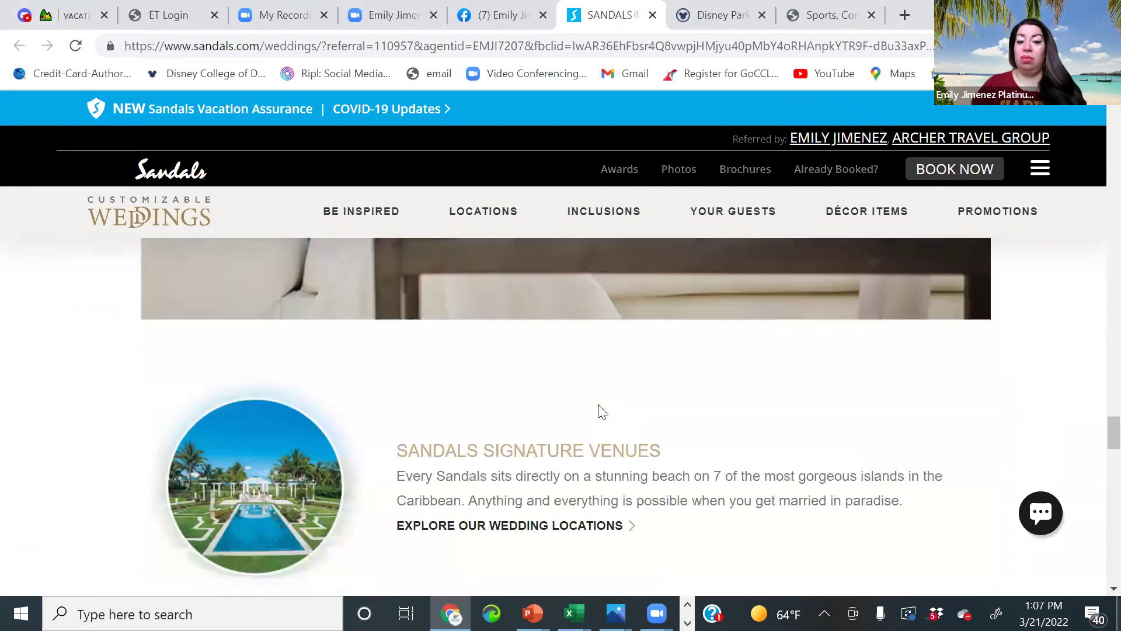
scroll(598, 404, "down", 10)
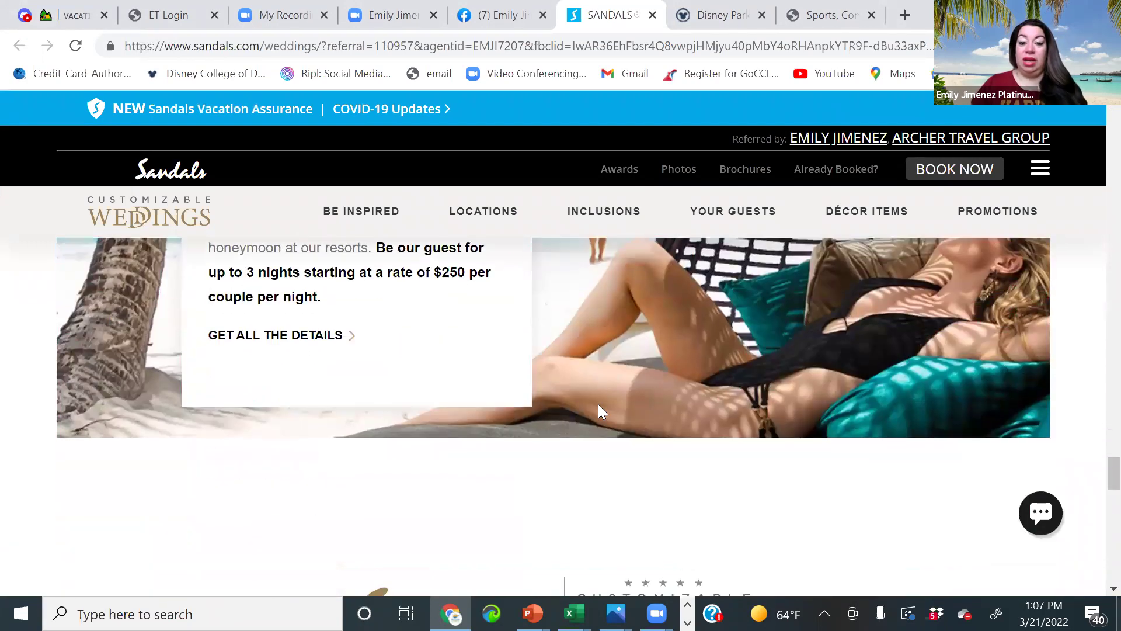
scroll(591, 396, "down", 10)
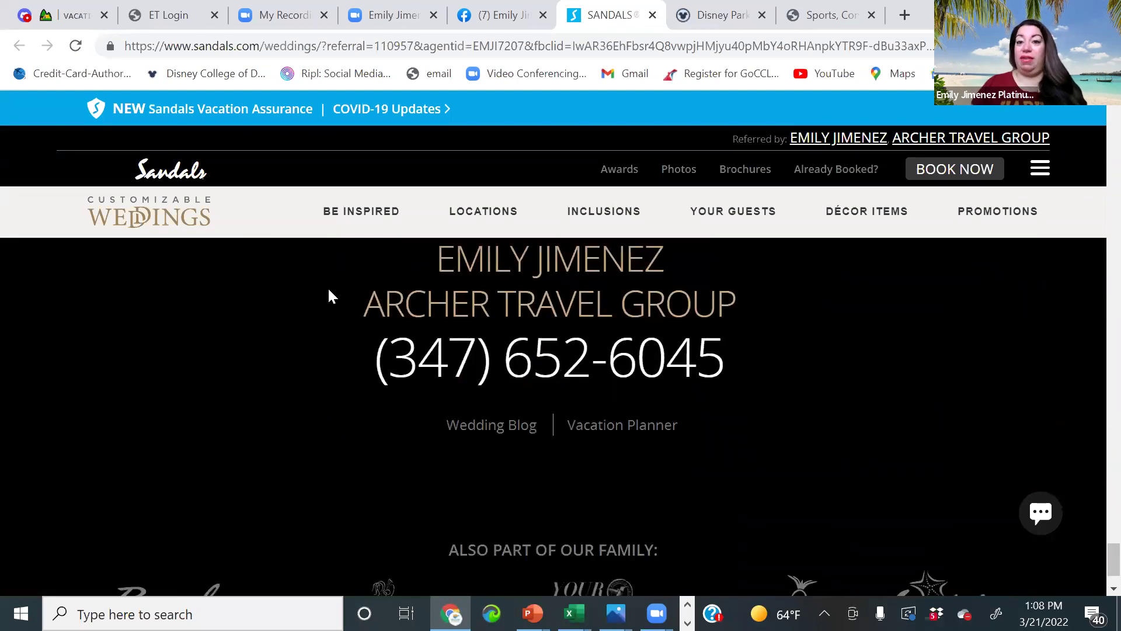
left_click(485, 17)
scroll(453, 420, "down", 6)
scroll(448, 436, "up", 2)
Dismiss the notification popup and close the Sports, Disney Parks and Sandals tabs
left_click(337, 479)
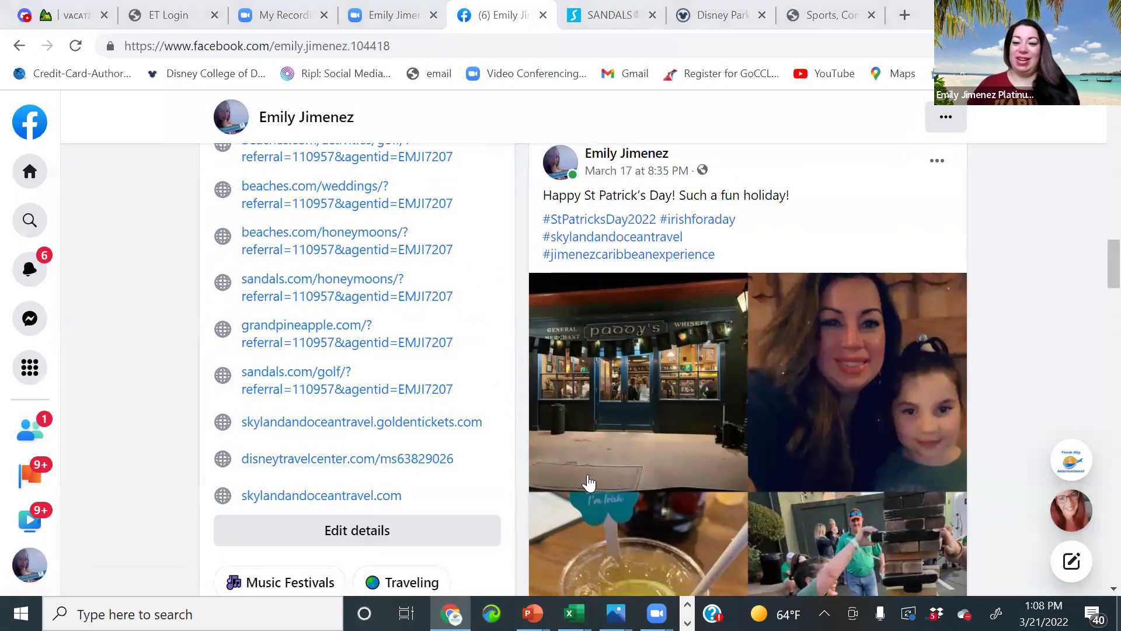
scroll(563, 418, "up", 15)
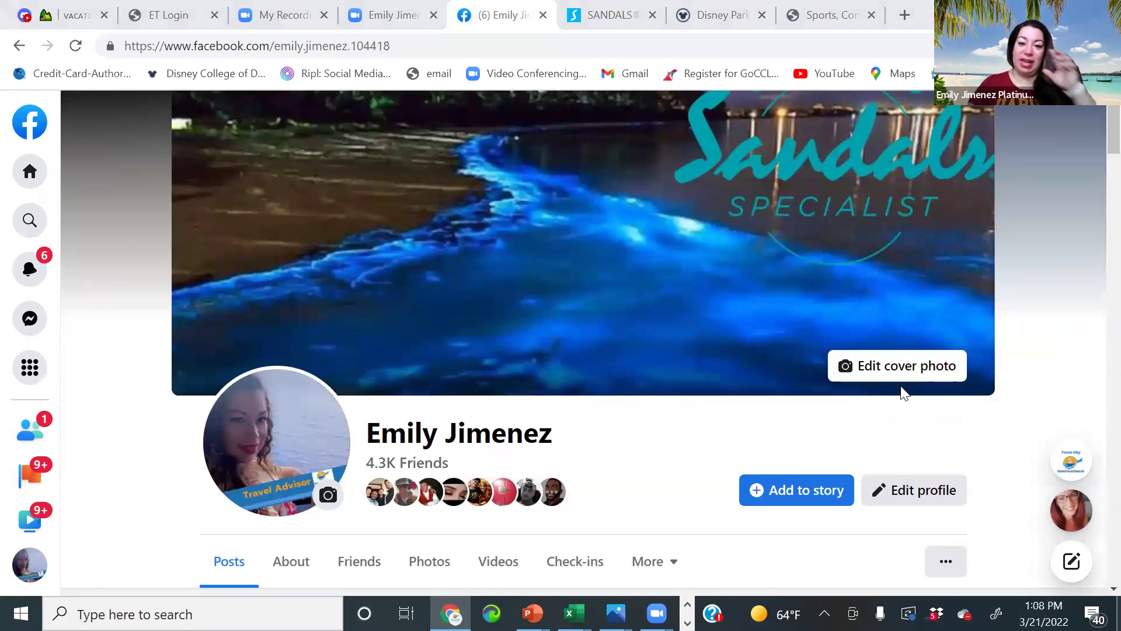
left_click(873, 15)
left_click(871, 16)
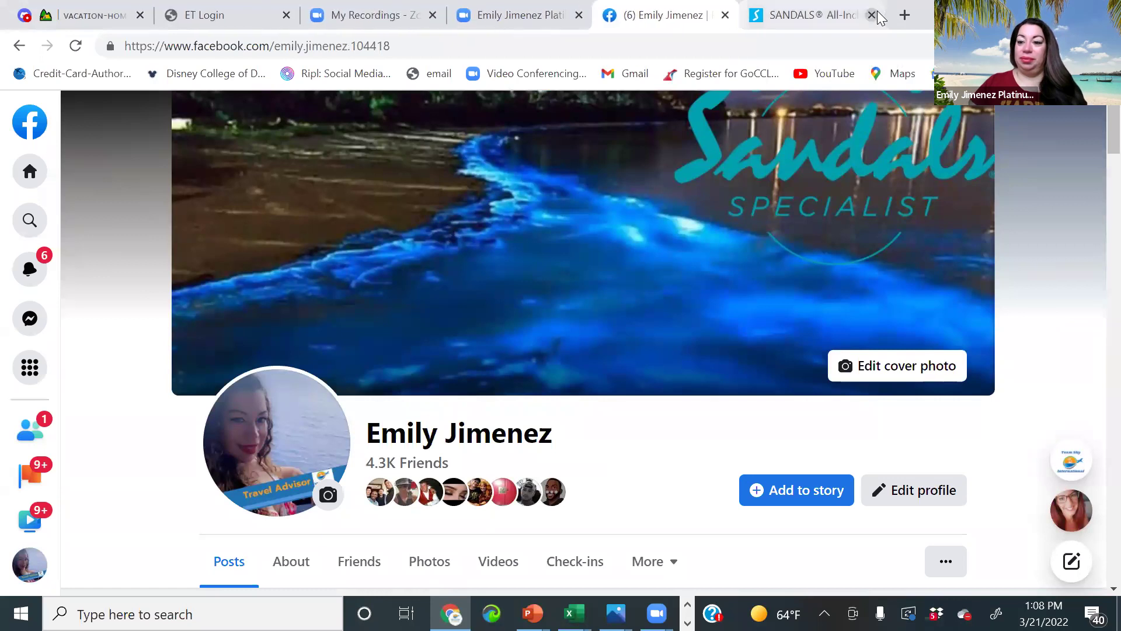
left_click(872, 16)
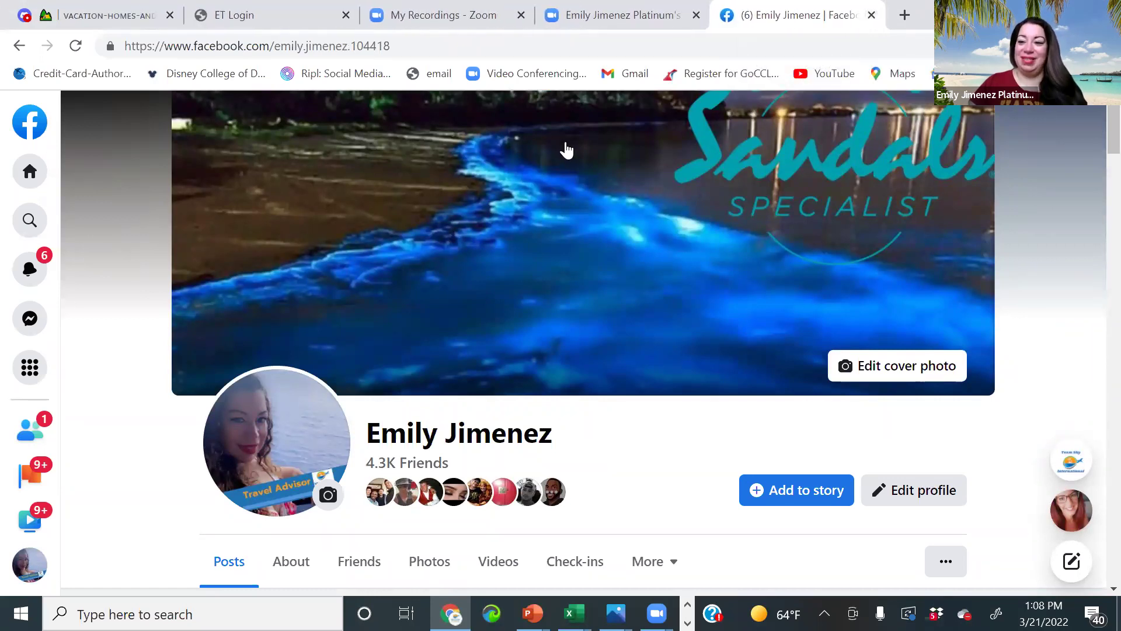
Log in to the ET back office using the saved agent account from Chrome's login list
left_click(253, 21)
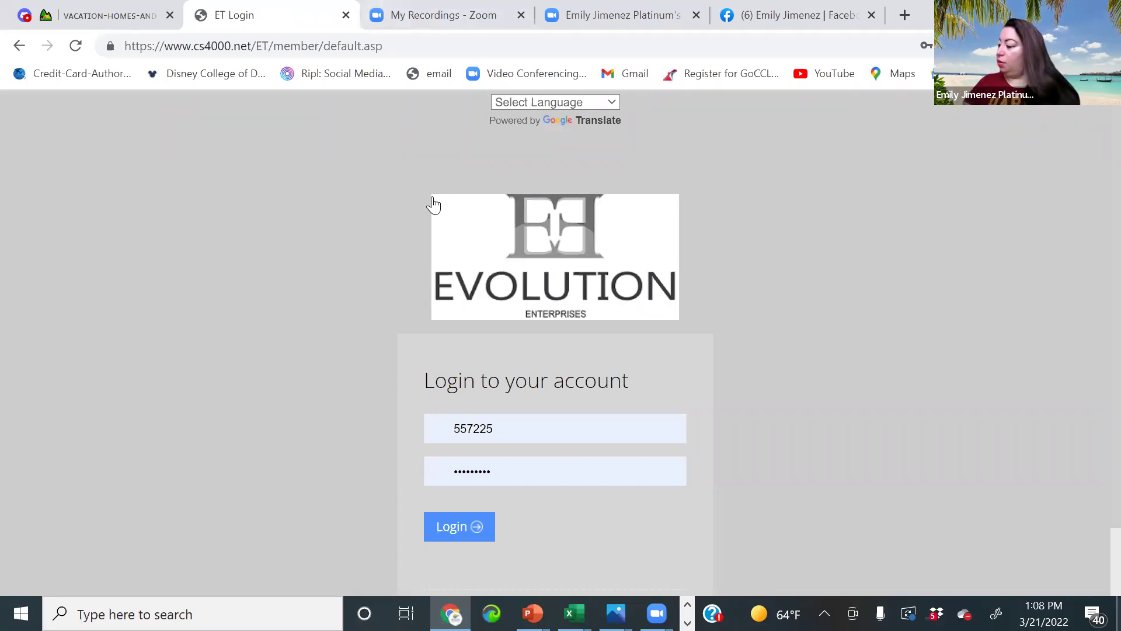
left_click(542, 427)
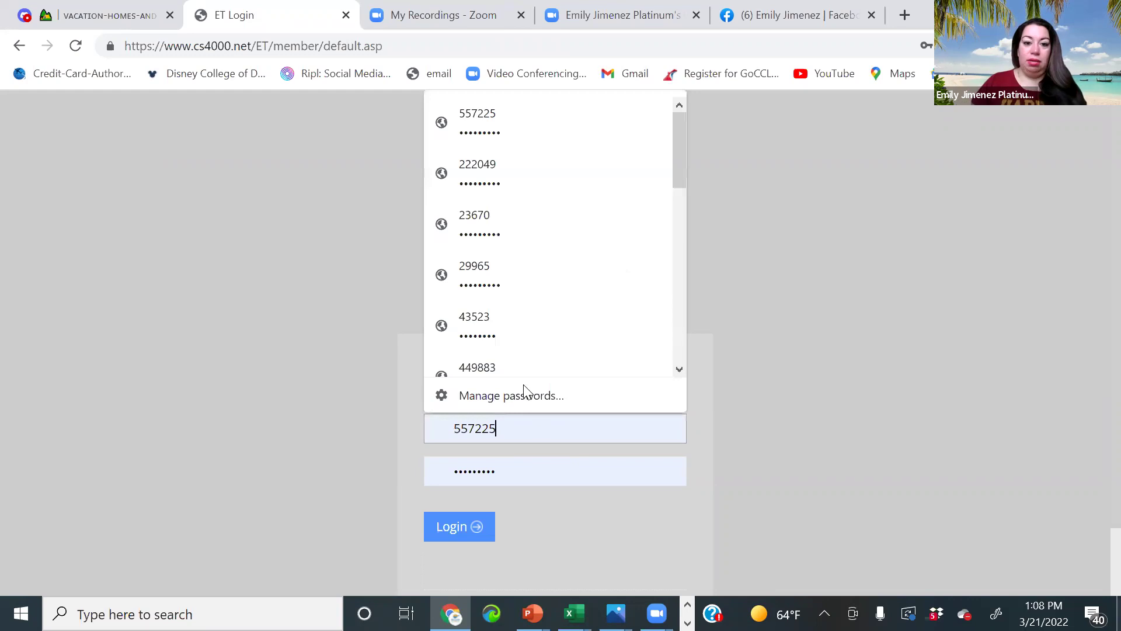
left_click(514, 369)
key("Return")
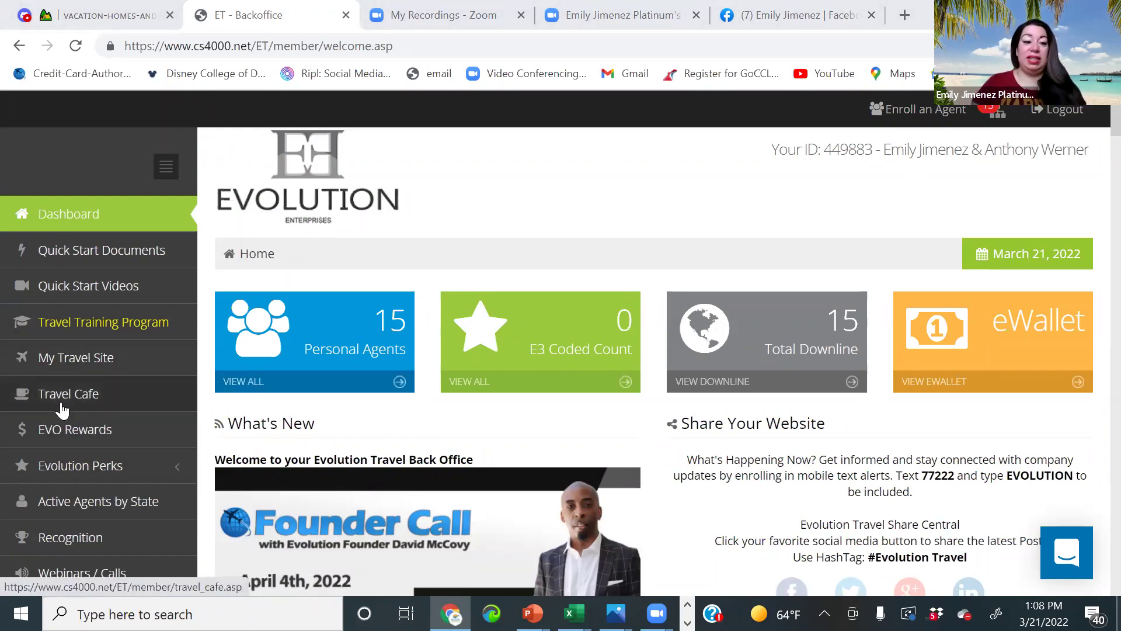
Launch Travel Cafe from the back-office sidebar, close My Recordings, and browse its Travel News
left_click(74, 402)
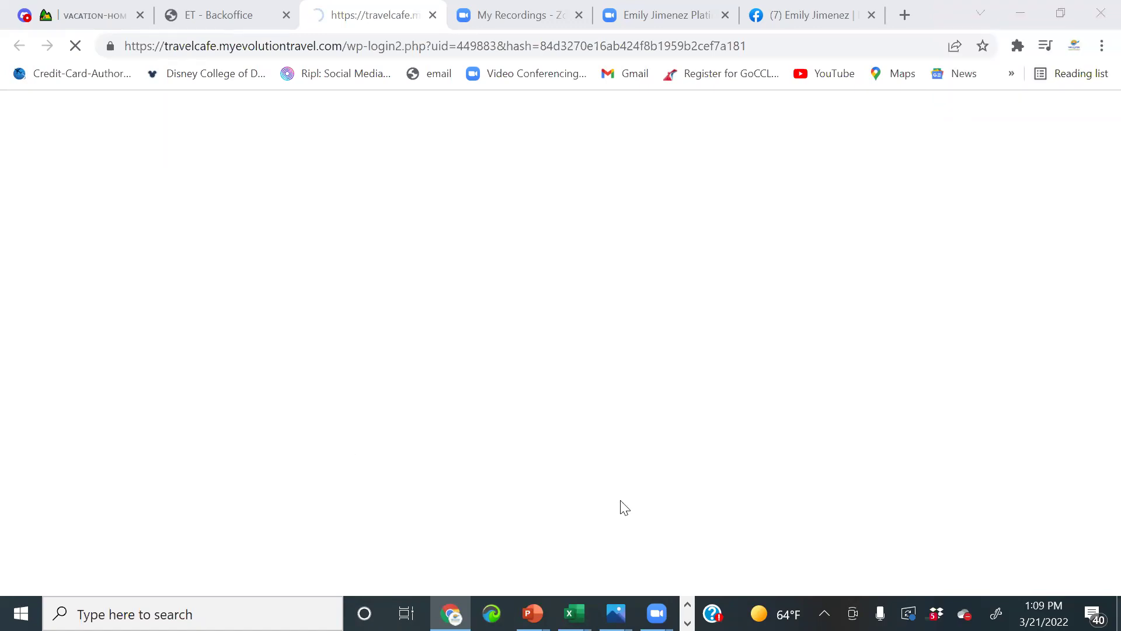
left_click(578, 15)
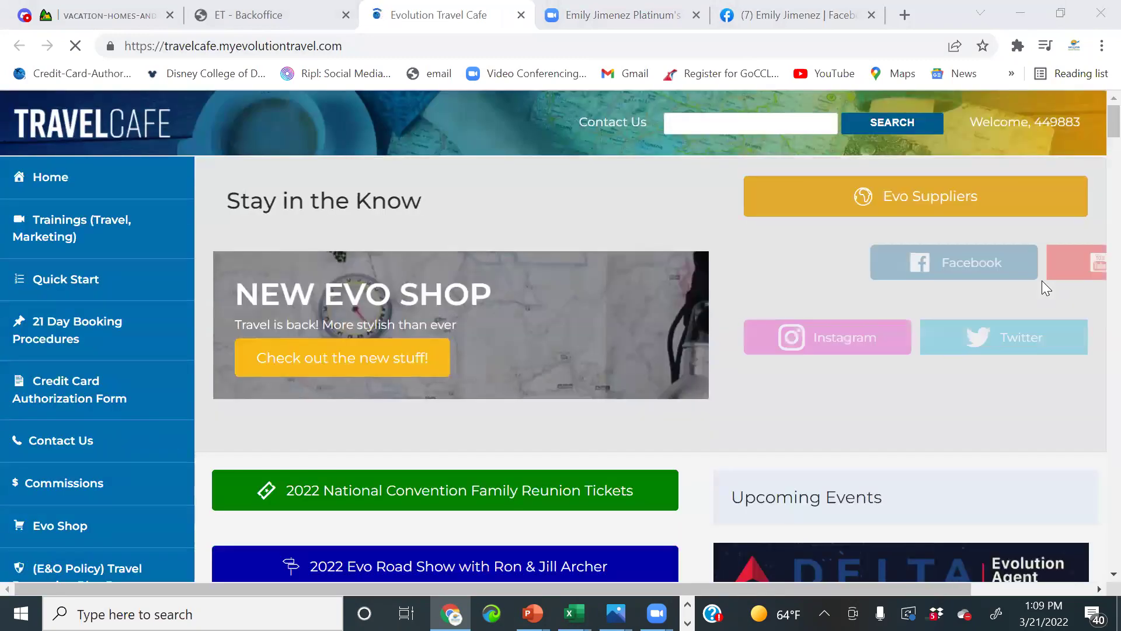
scroll(76, 304, "down", 3)
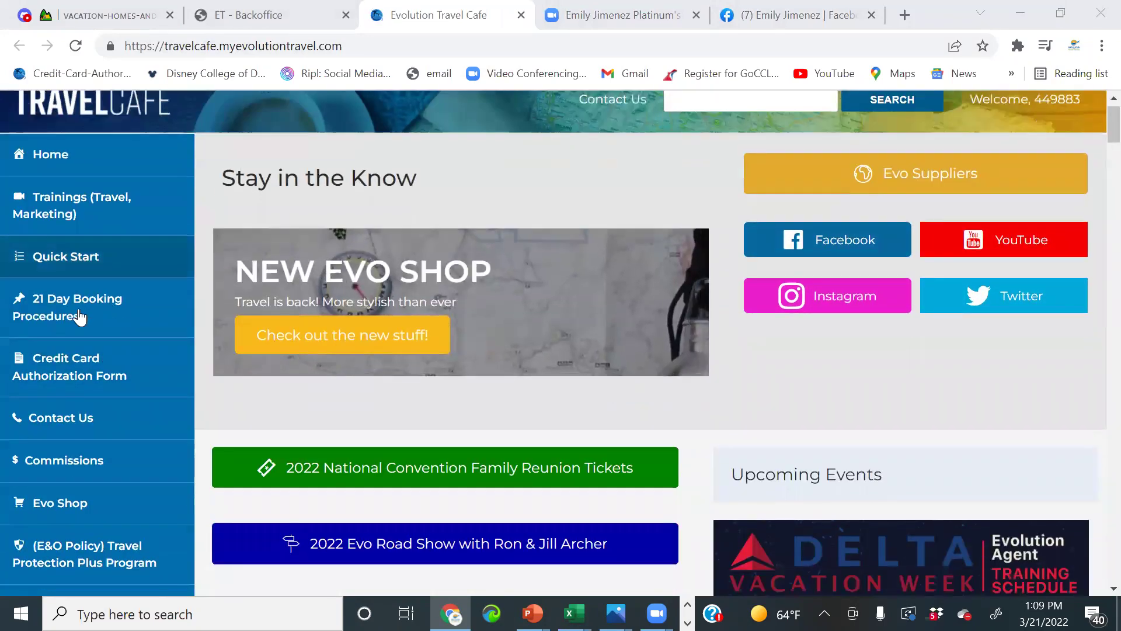
scroll(103, 290, "down", 6)
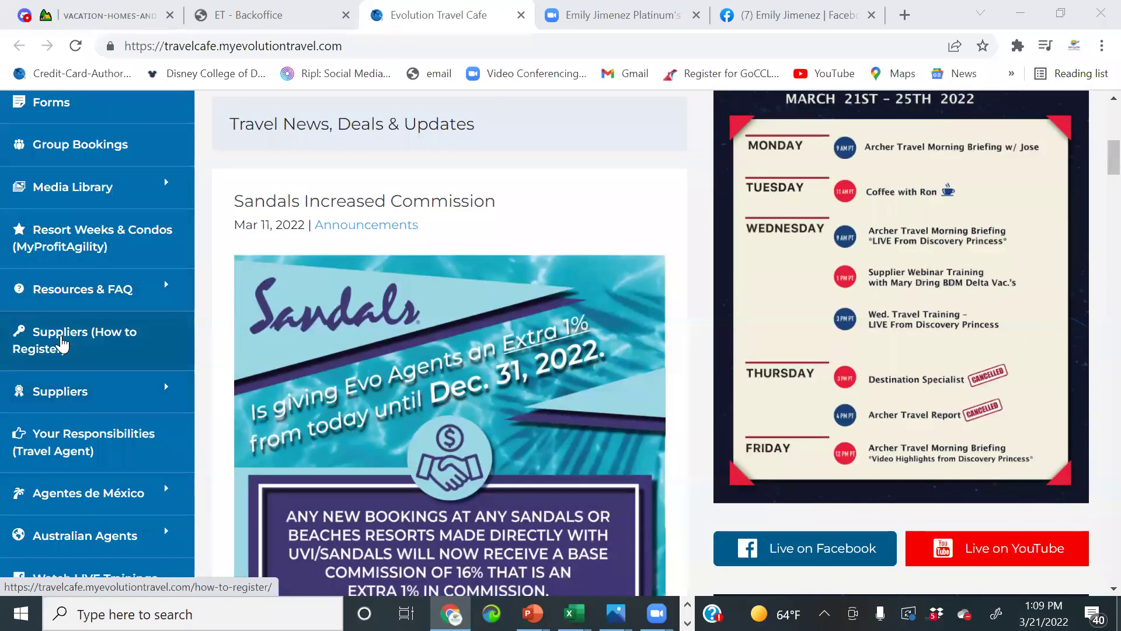
Go to Suppliers (How to Register) and browse the supplier list, from Agent Universe to AMA Waterways
left_click(55, 342)
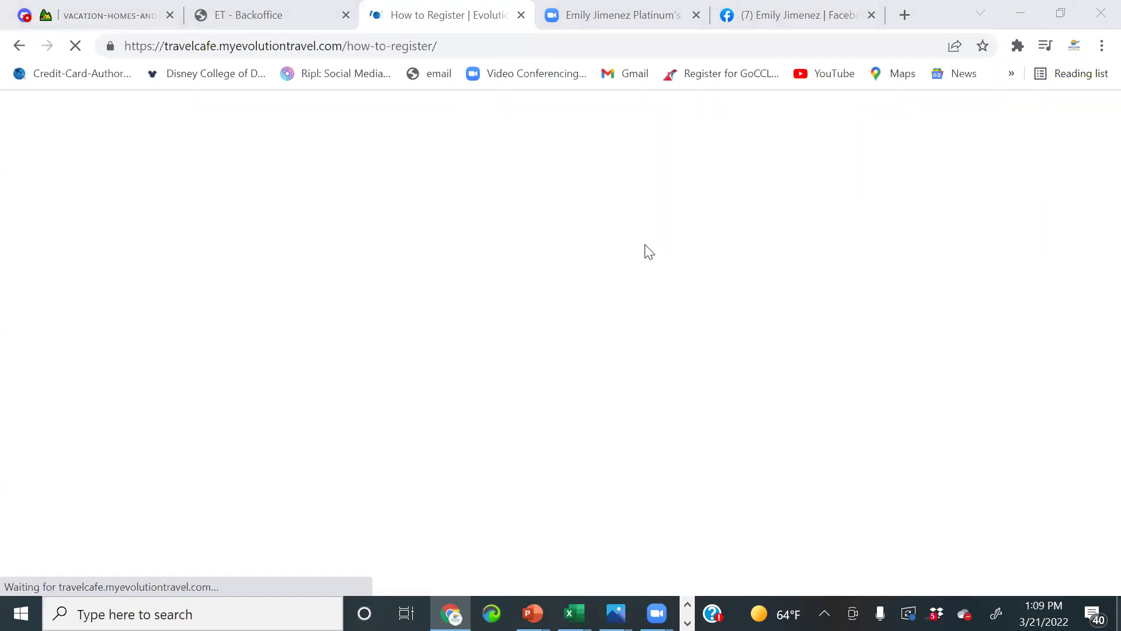
scroll(508, 315, "down", 1)
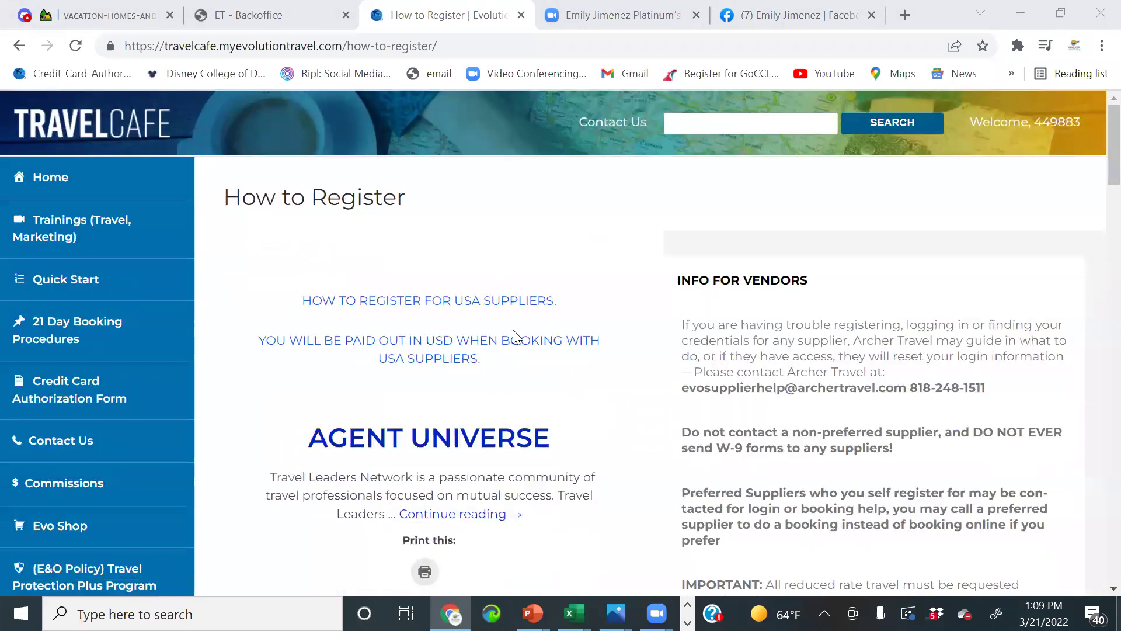
scroll(515, 339, "down", 20)
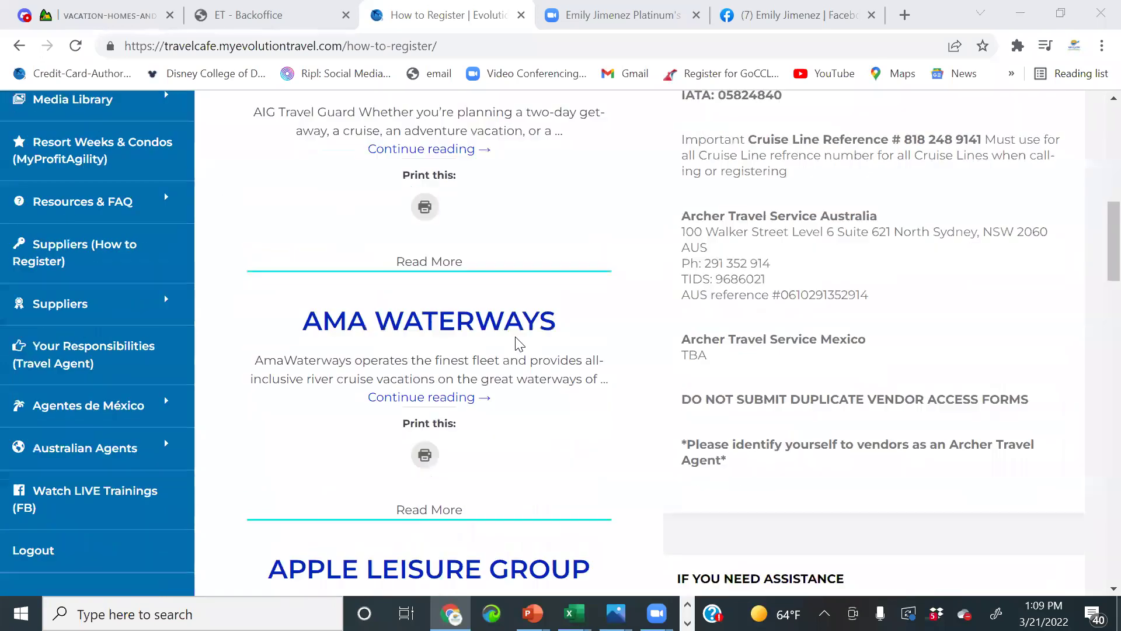
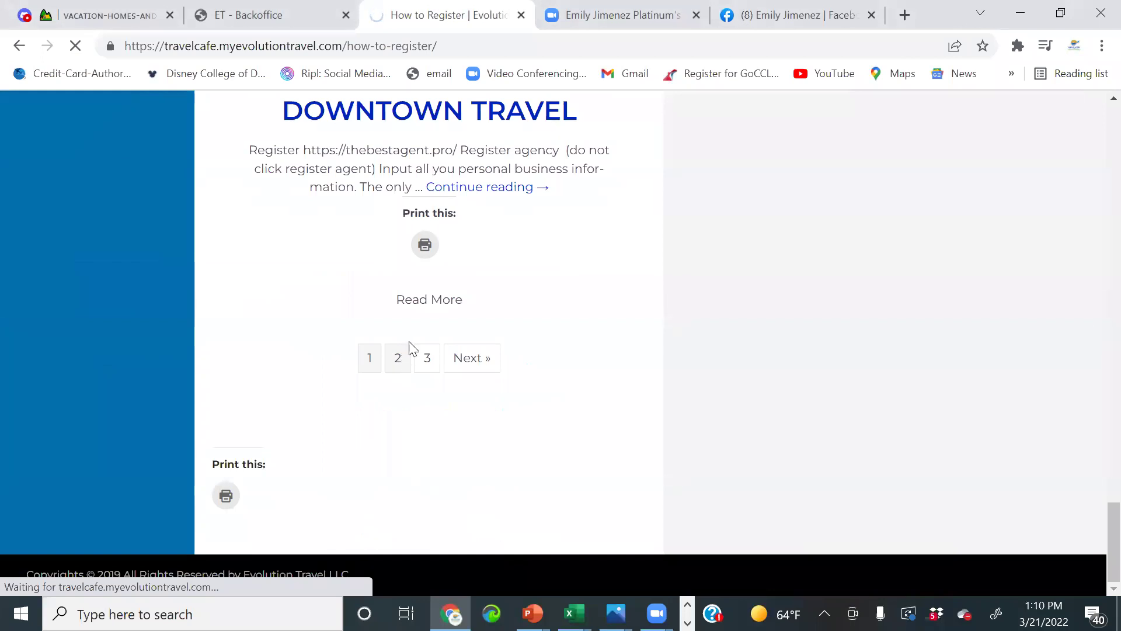
Load page 2 of the How to Register supplier list, which starts with Expedia TAAP
left_click(400, 362)
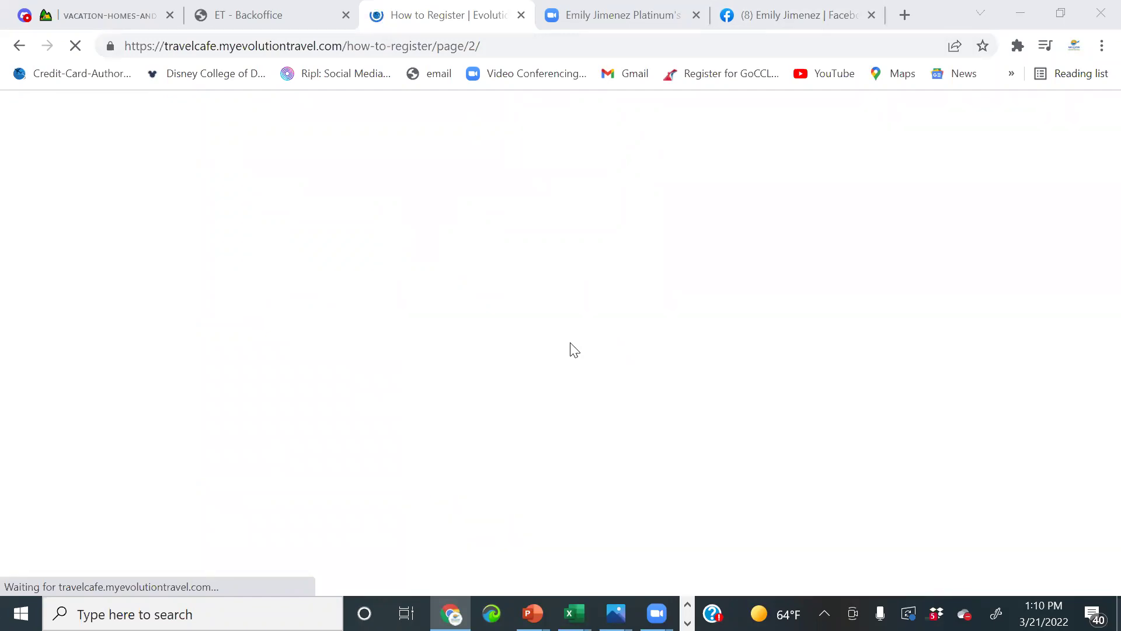
scroll(508, 384, "down", 2)
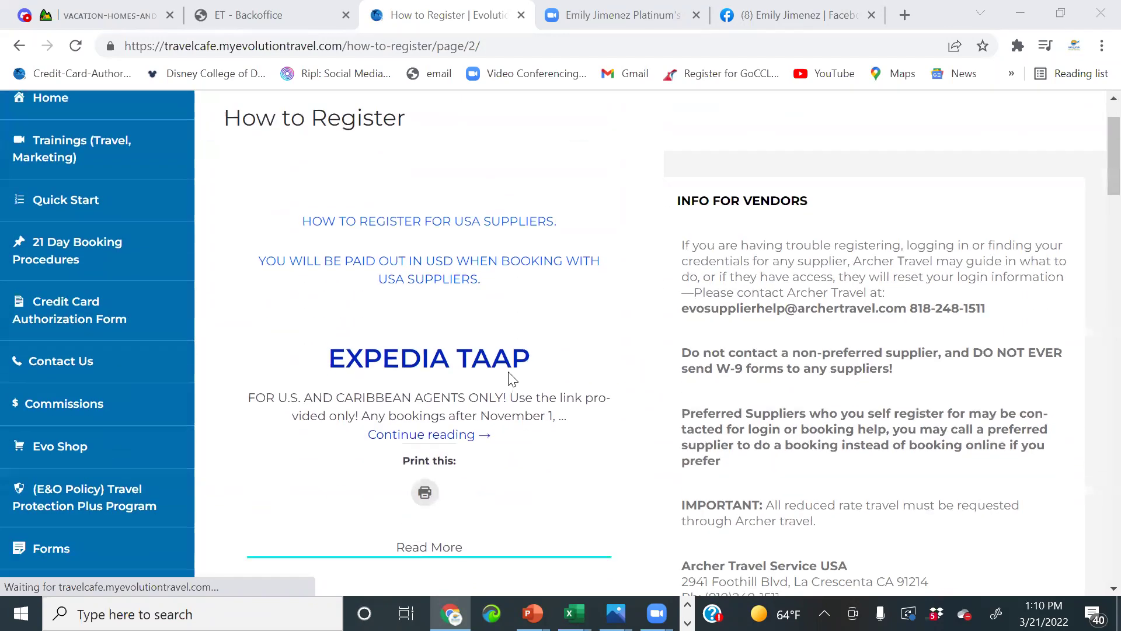
scroll(546, 354, "down", 6)
scroll(546, 349, "down", 6)
scroll(546, 353, "up", 9)
scroll(545, 355, "up", 6)
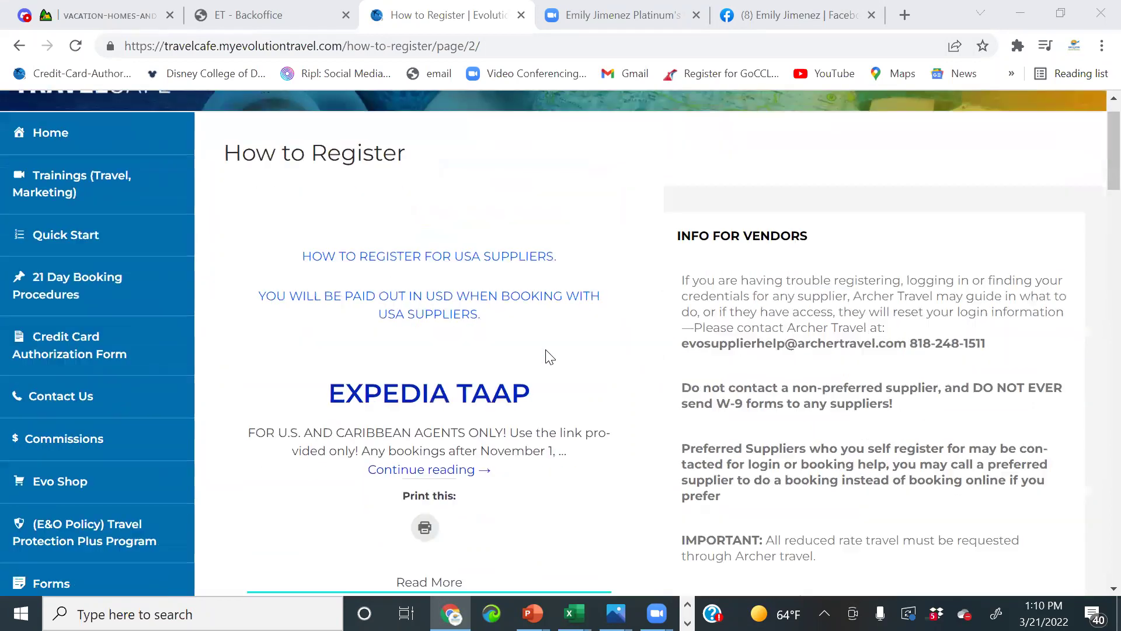
scroll(545, 355, "down", 6)
scroll(789, 169, "down", 5)
scroll(790, 169, "up", 10)
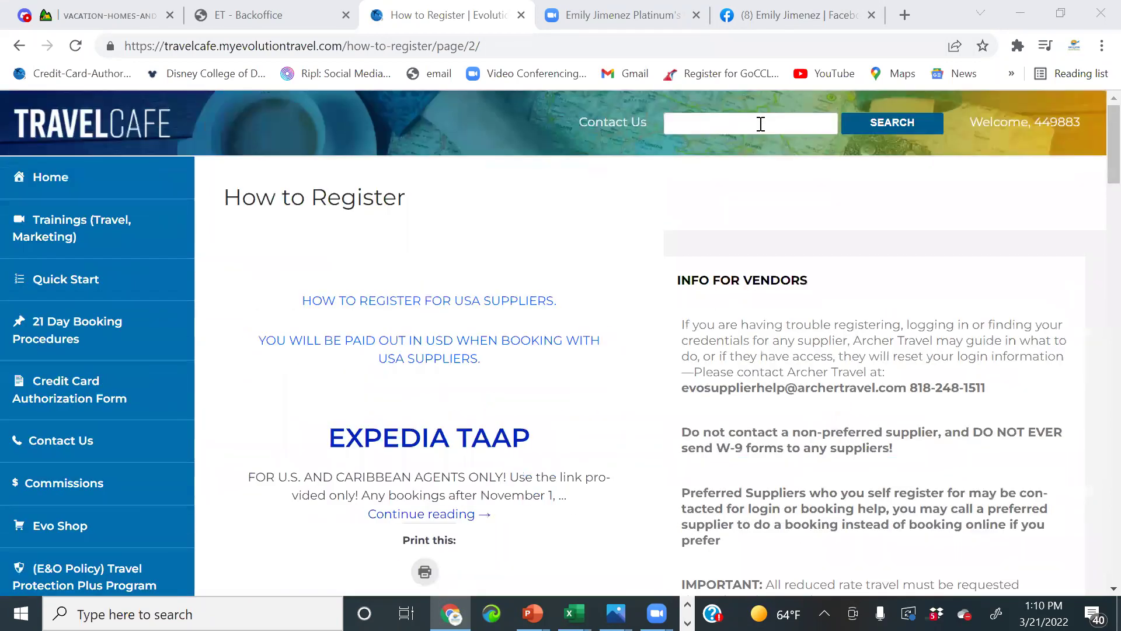
Search the Travel Cafe site for 'golden tickets' using the search suggestion
left_click(760, 124)
type("golden tickets")
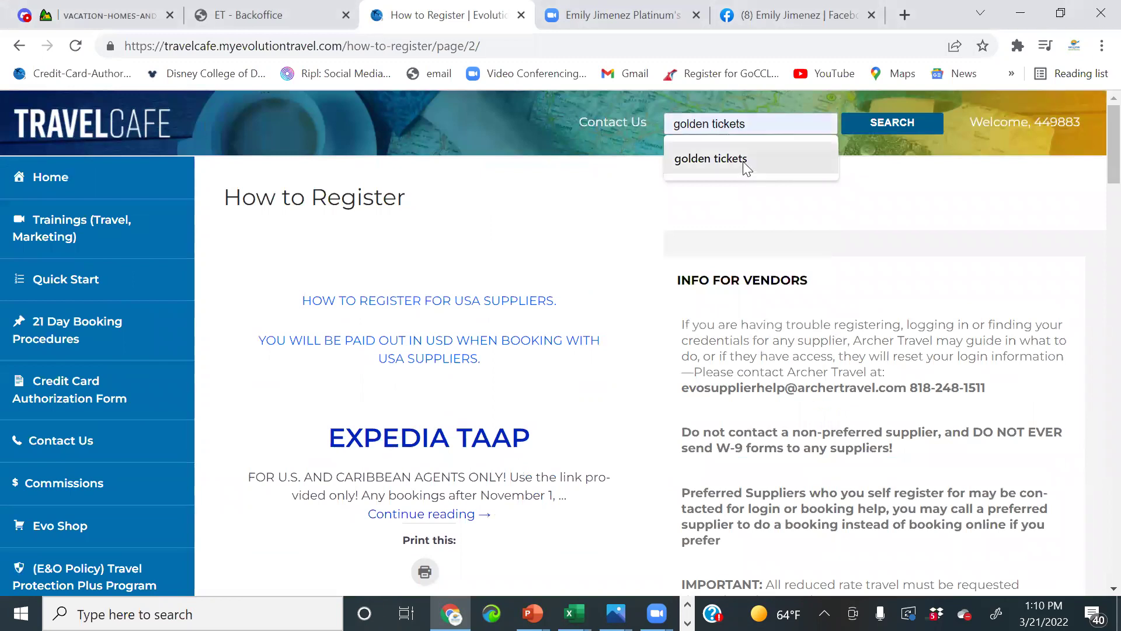
left_click(718, 158)
left_click(881, 127)
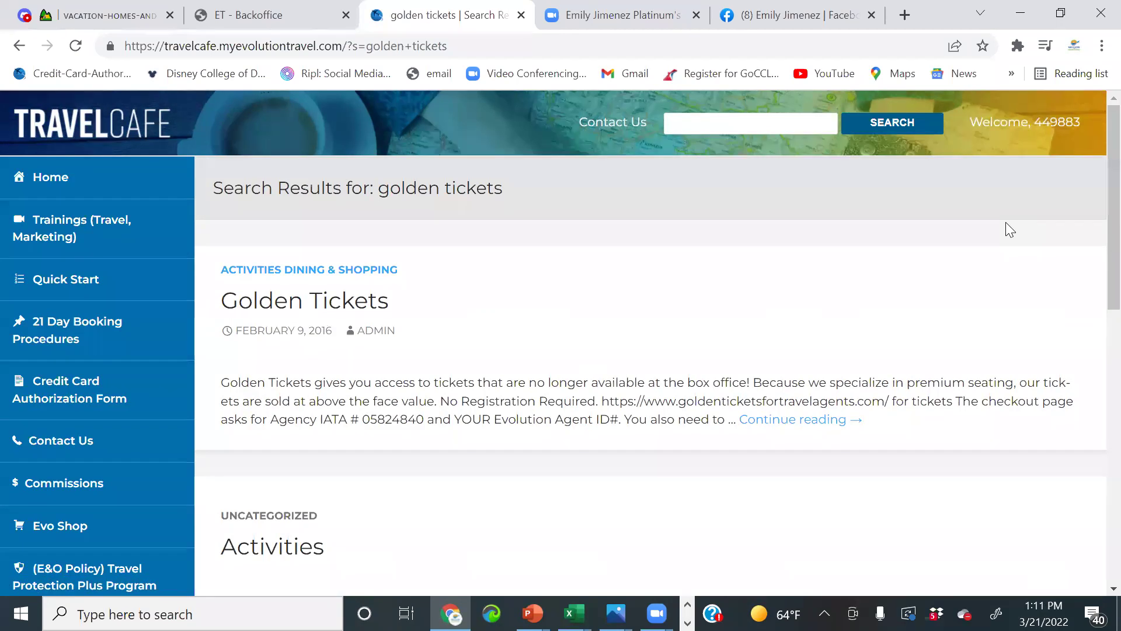
Open the full Golden Tickets article and scroll down to its booking site link
left_click(778, 423)
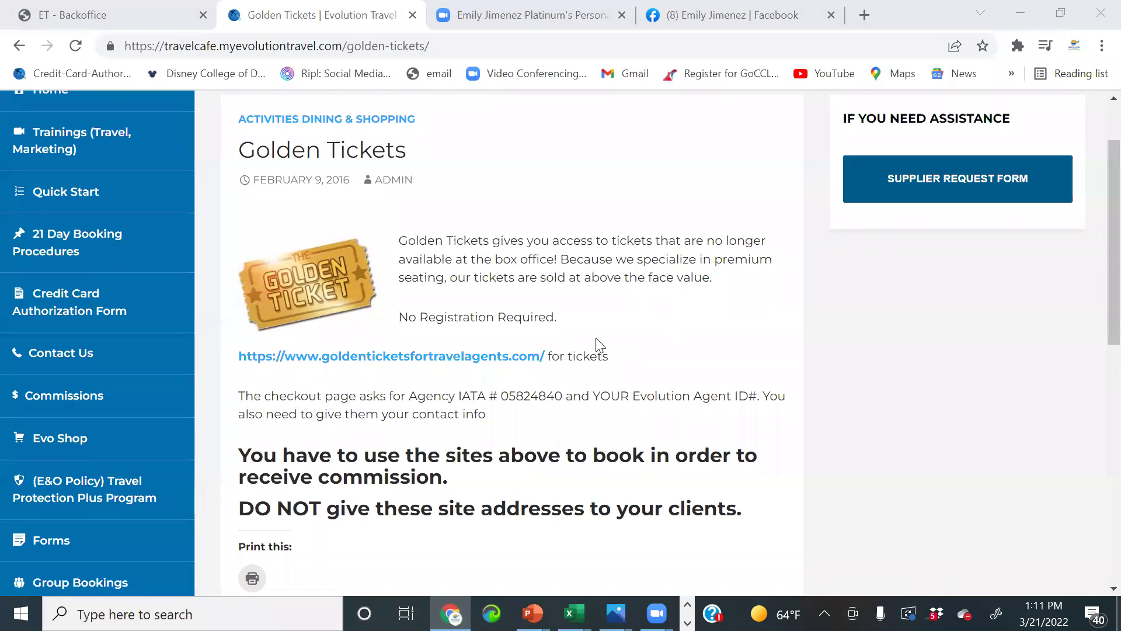
scroll(514, 292, "down", 2)
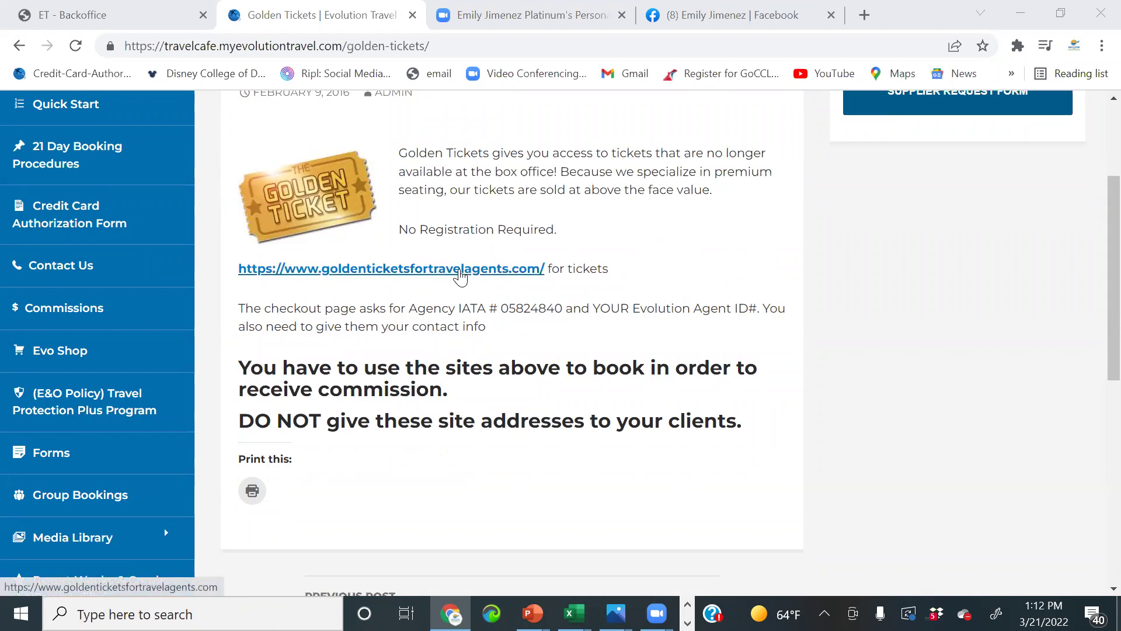
Copy the Golden Tickets link and load it in a new browser tab
right_click(461, 277)
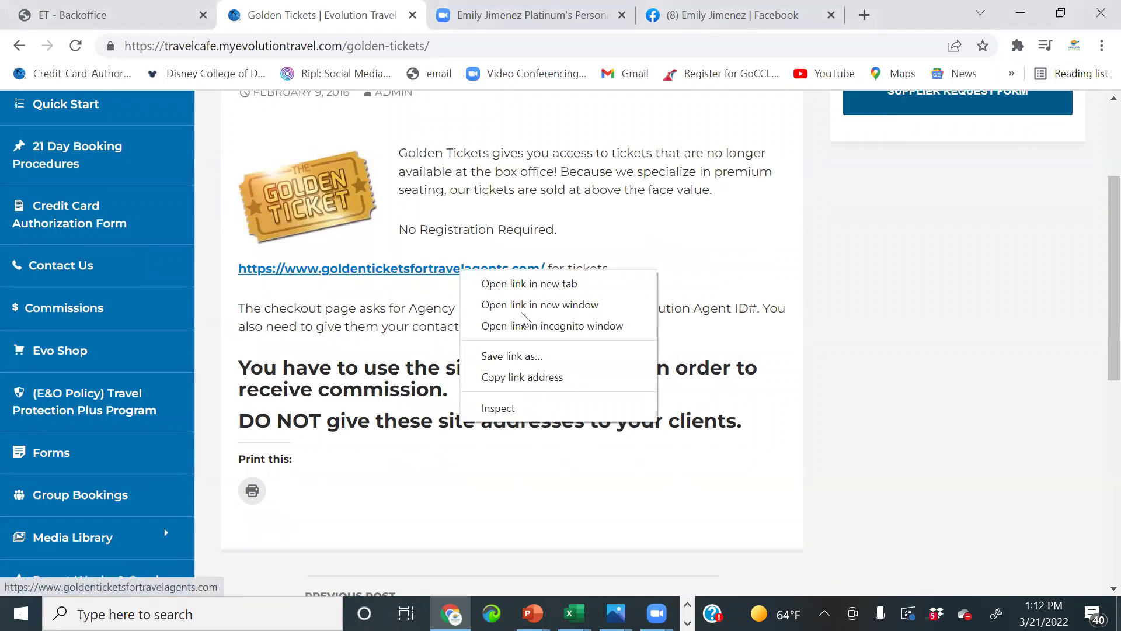
left_click(536, 378)
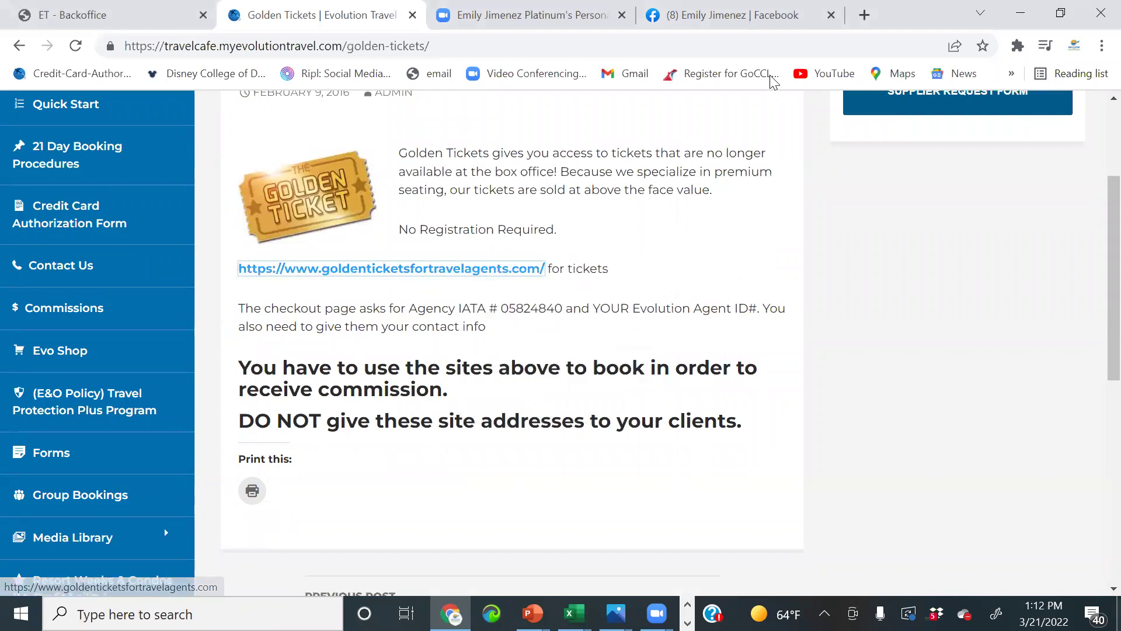
left_click(865, 15)
right_click(626, 43)
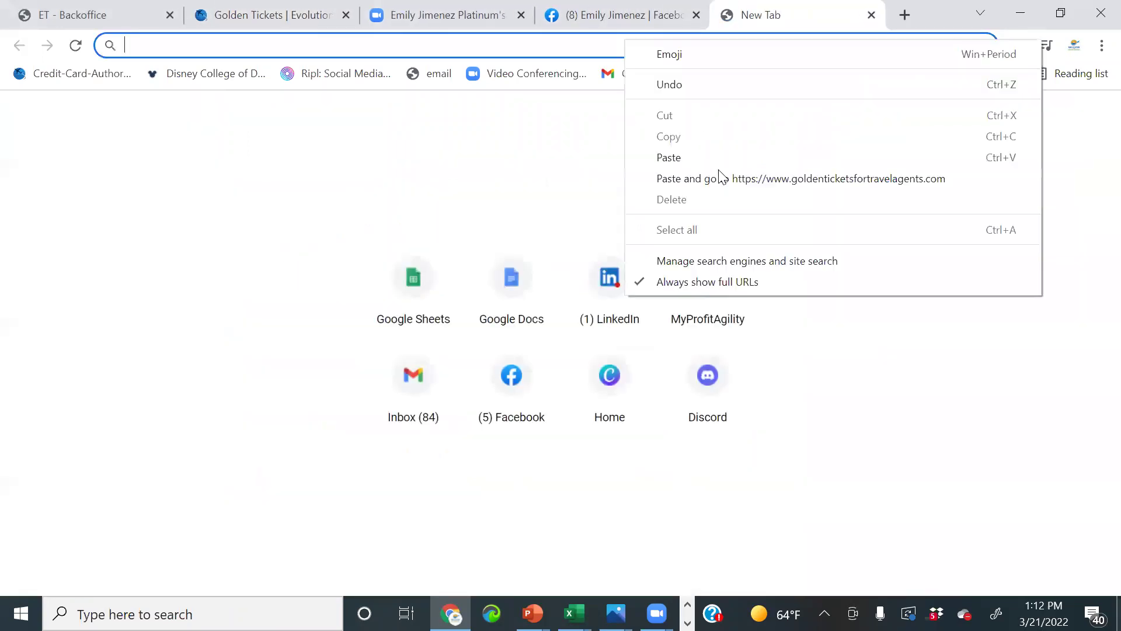
left_click(720, 175)
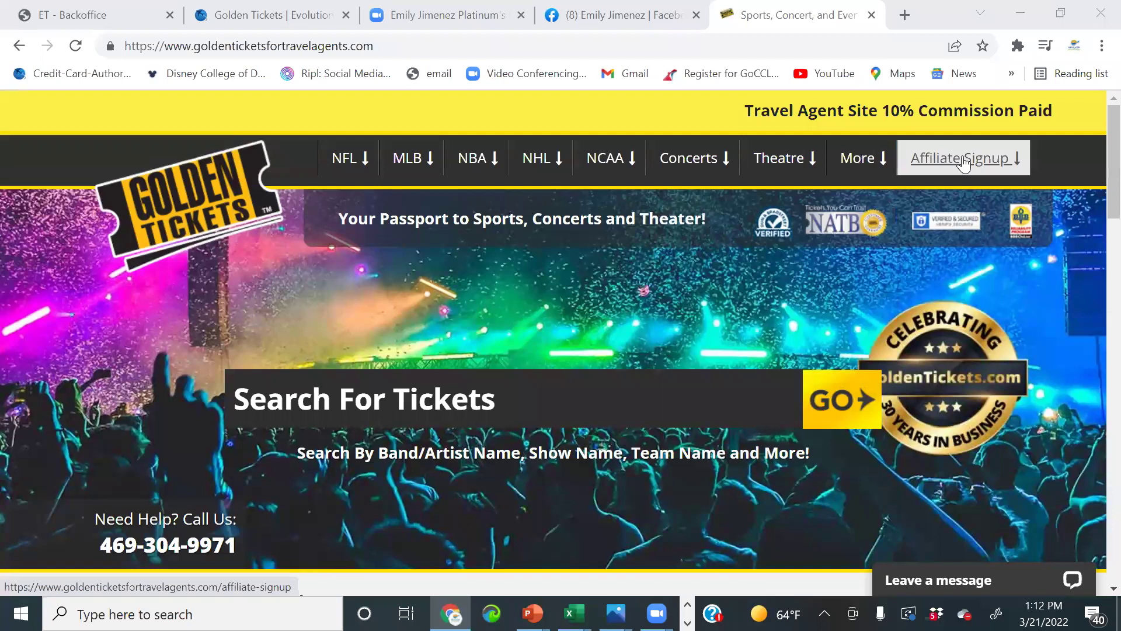
Go to Affiliate Signup and open the Affiliate Sign Up Form
left_click(964, 163)
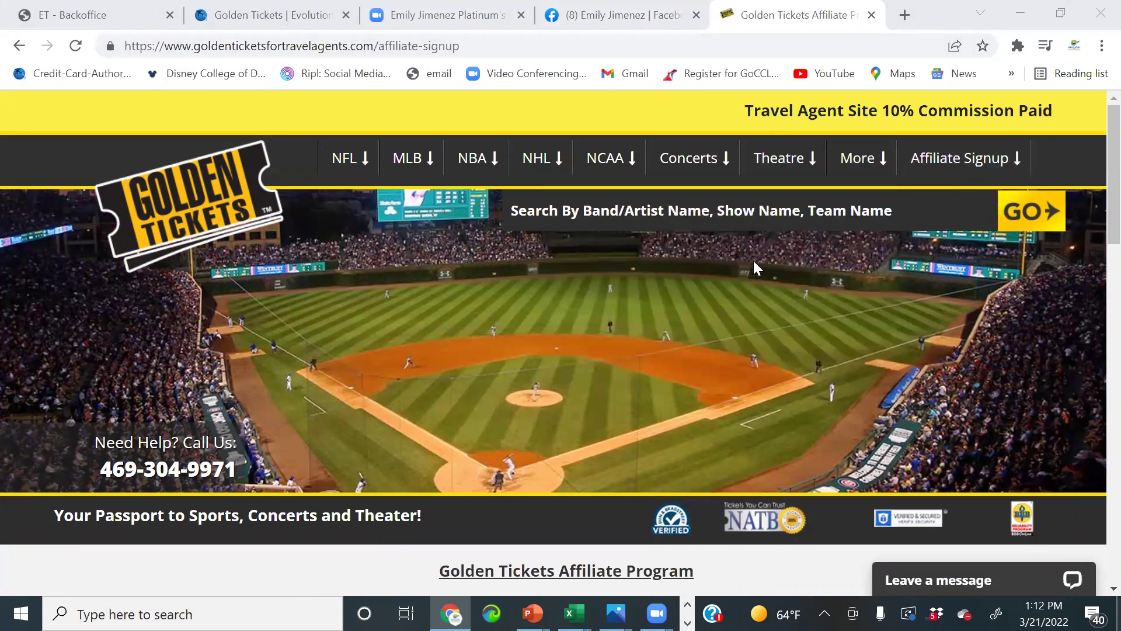
scroll(769, 246, "down", 8)
scroll(327, 239, "up", 4)
scroll(510, 292, "down", 2)
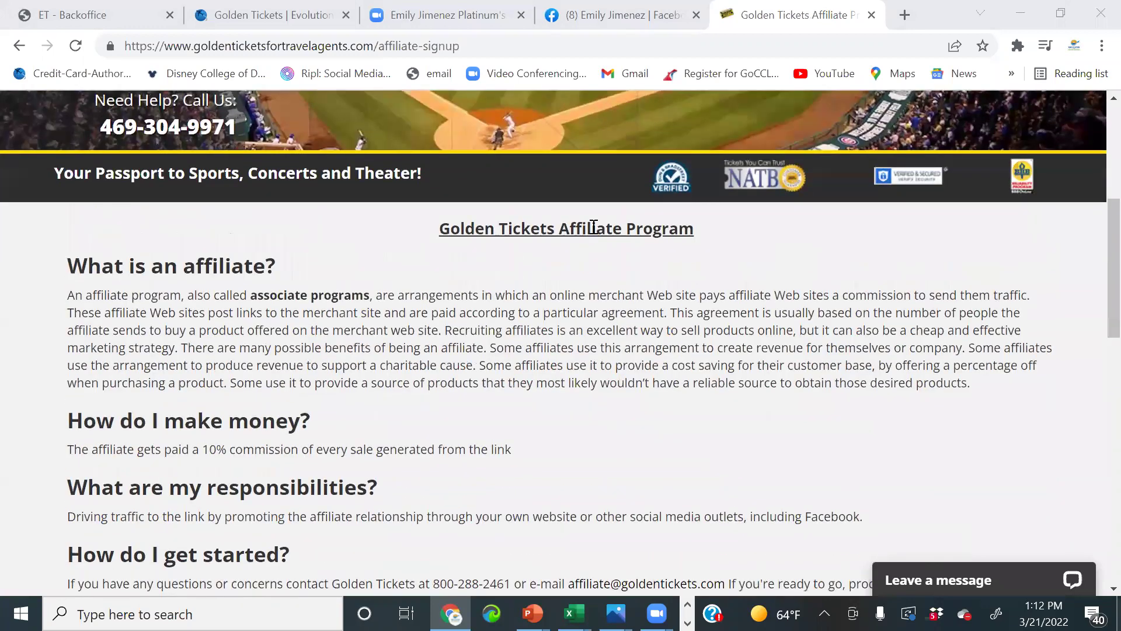
scroll(592, 269, "down", 12)
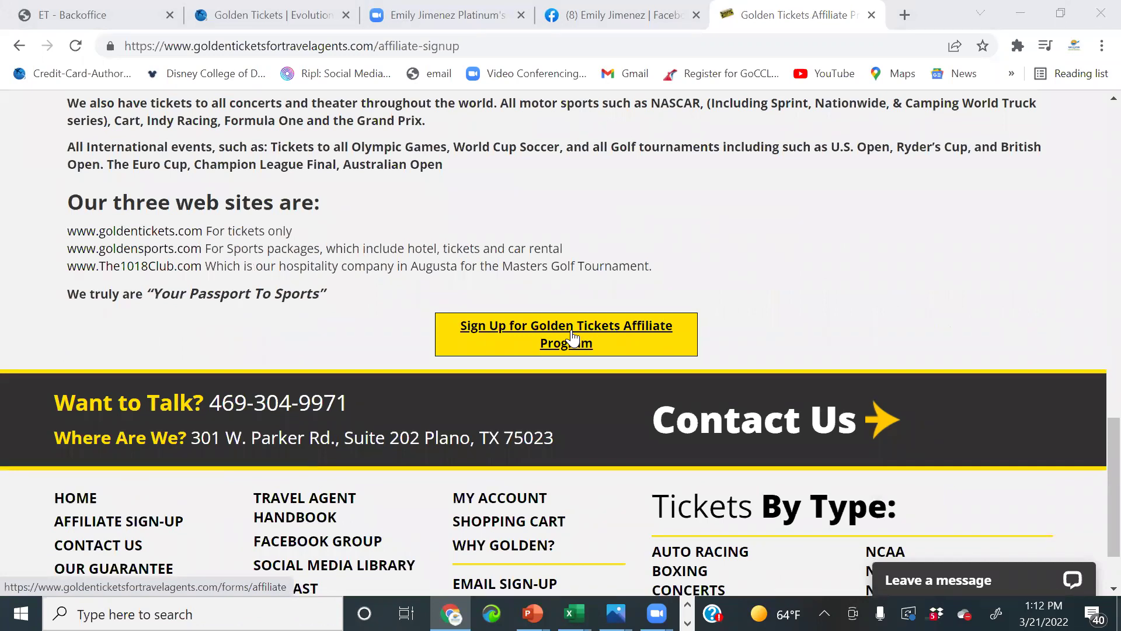
left_click(572, 337)
scroll(730, 295, "down", 3)
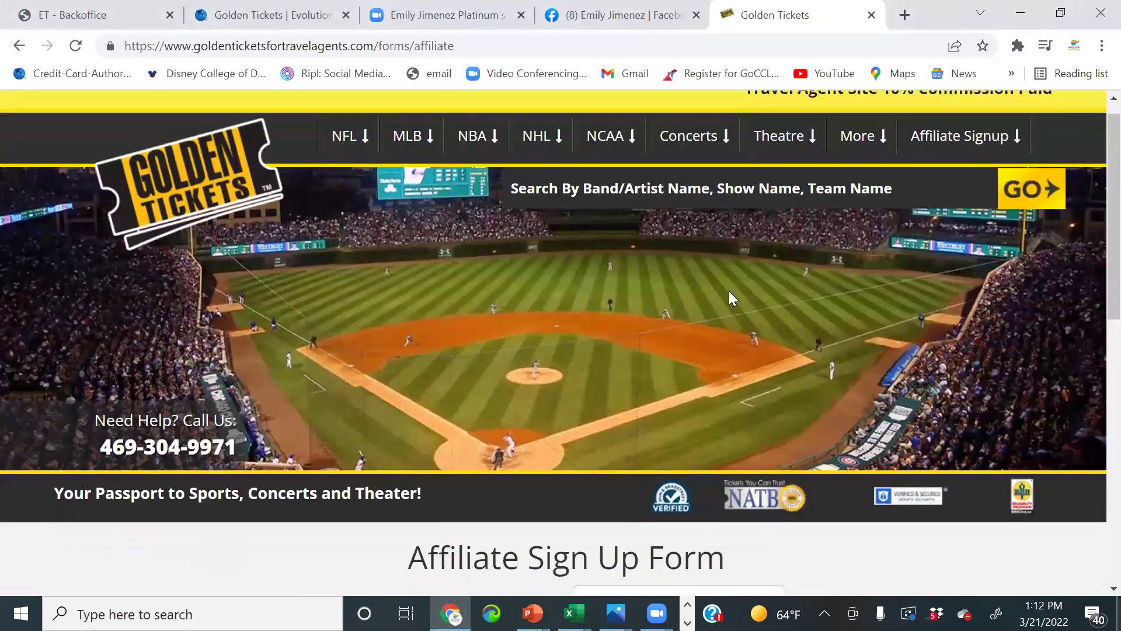
scroll(729, 291, "down", 3)
Autofill the form with the saved details, then clear the first and last name fields
left_click(721, 270)
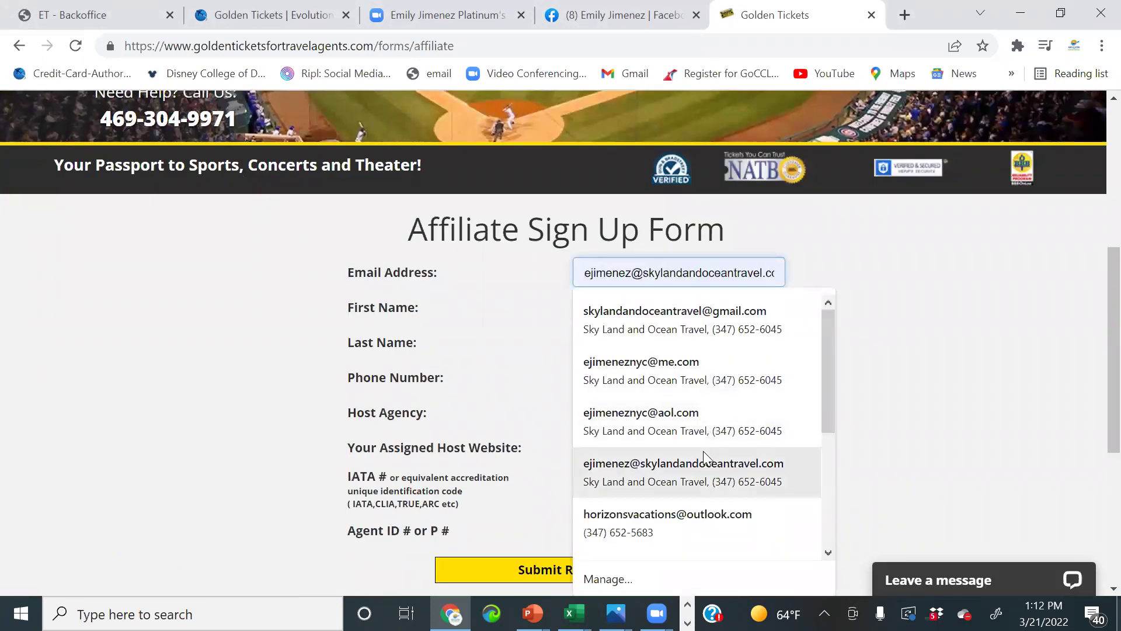
left_click(703, 453)
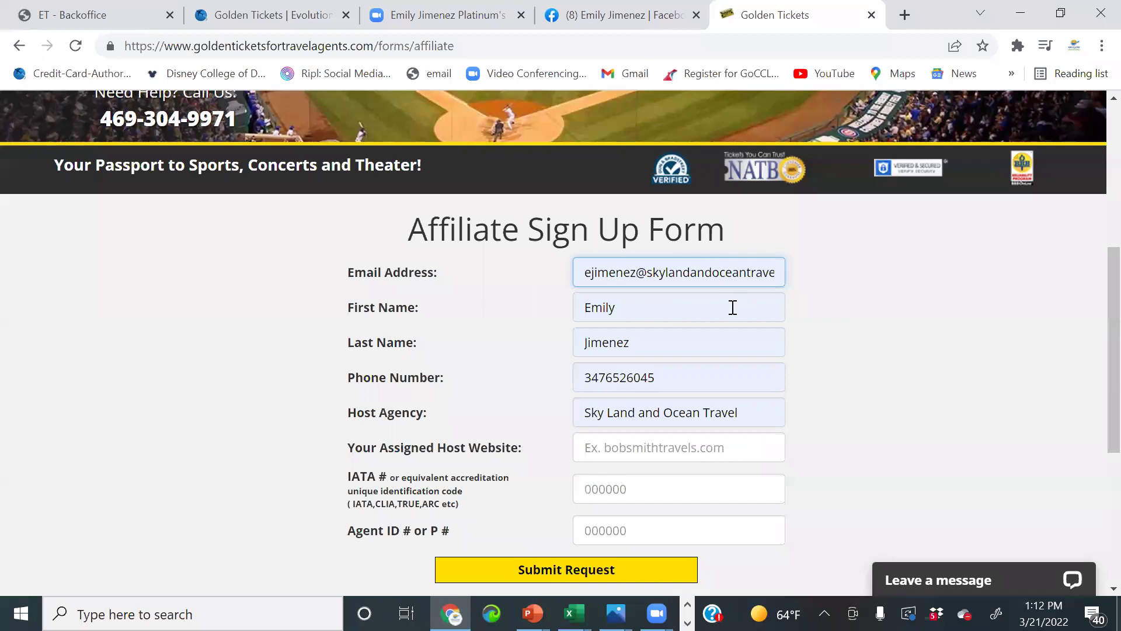
left_click(623, 306)
key("ctrl+a")
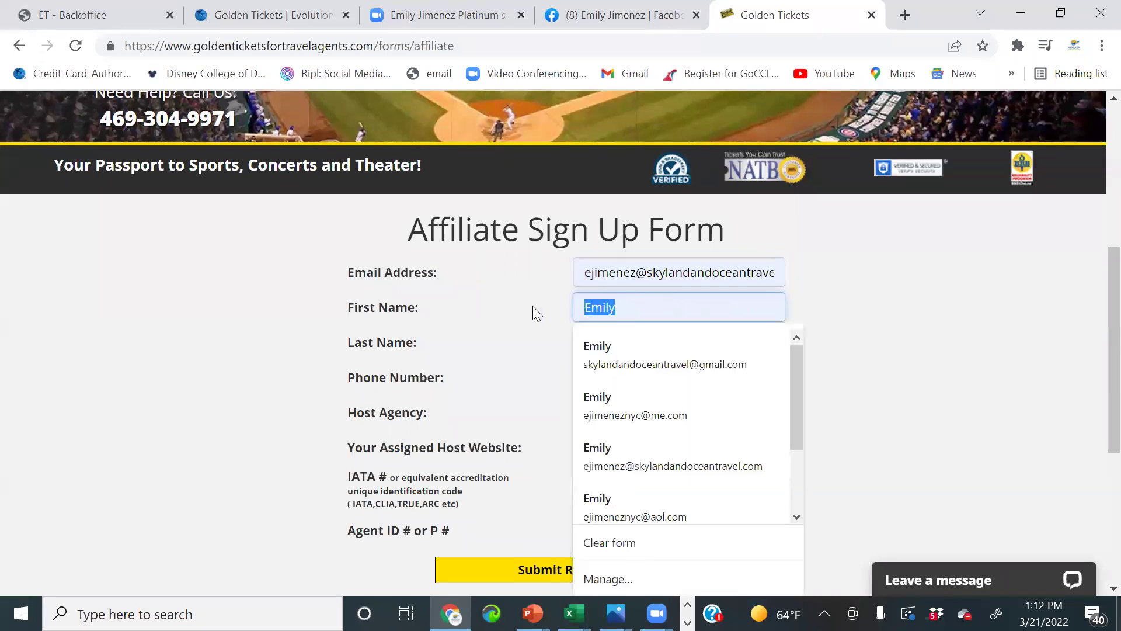
key("BackSpace")
left_click(642, 348)
key("ctrl+a")
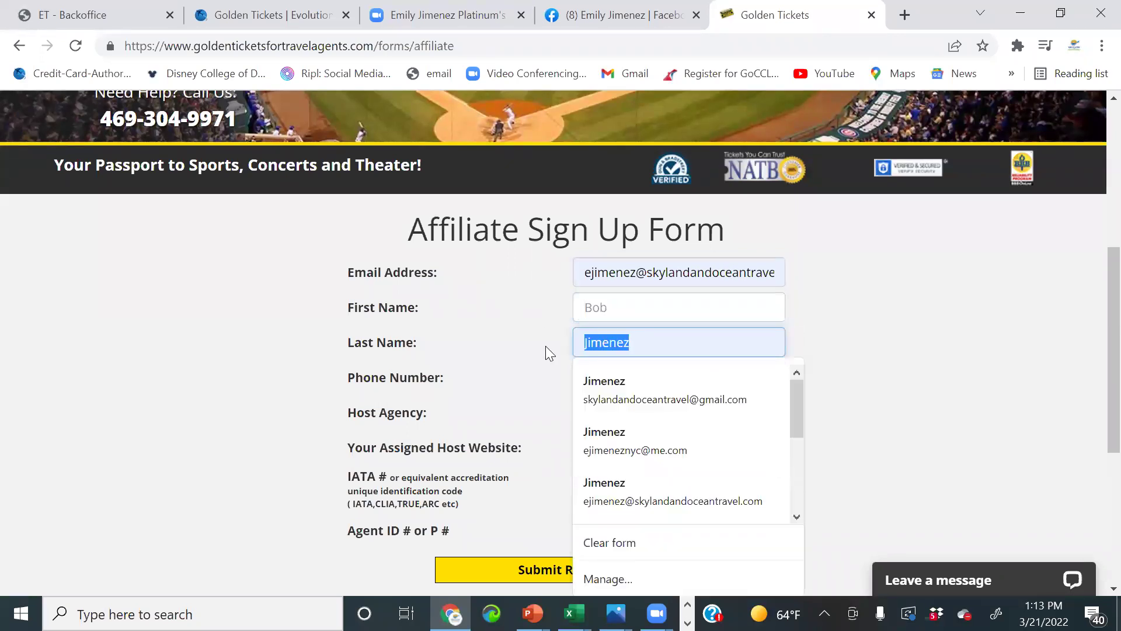
key("BackSpace")
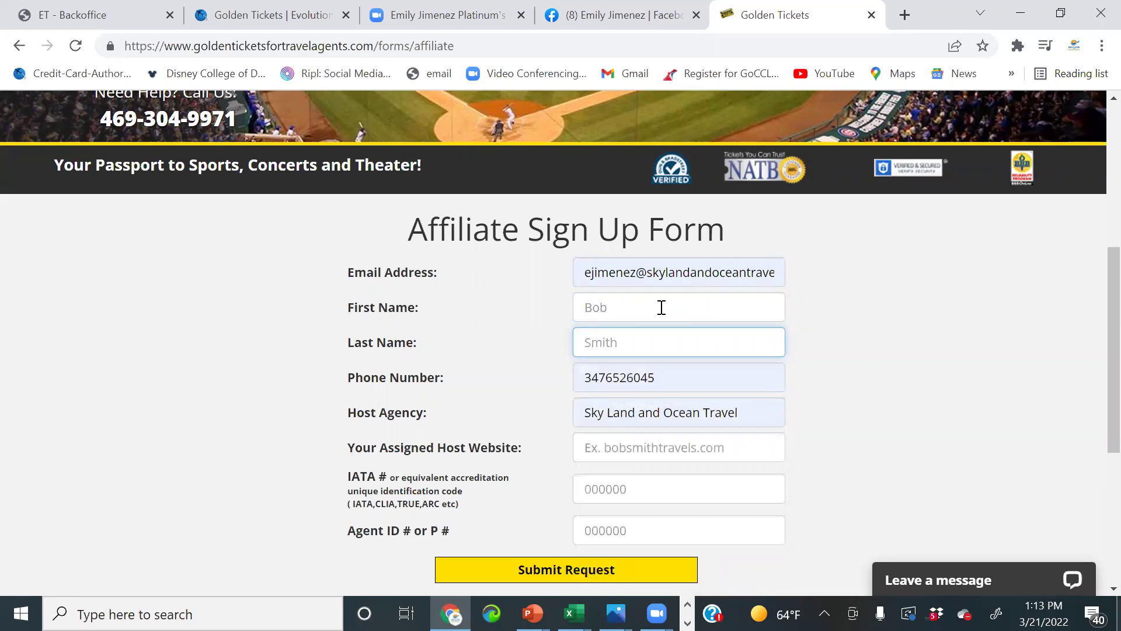
Enter 'SLAO' as first name and 'Trav' as last name
scroll(661, 308, "up", 1)
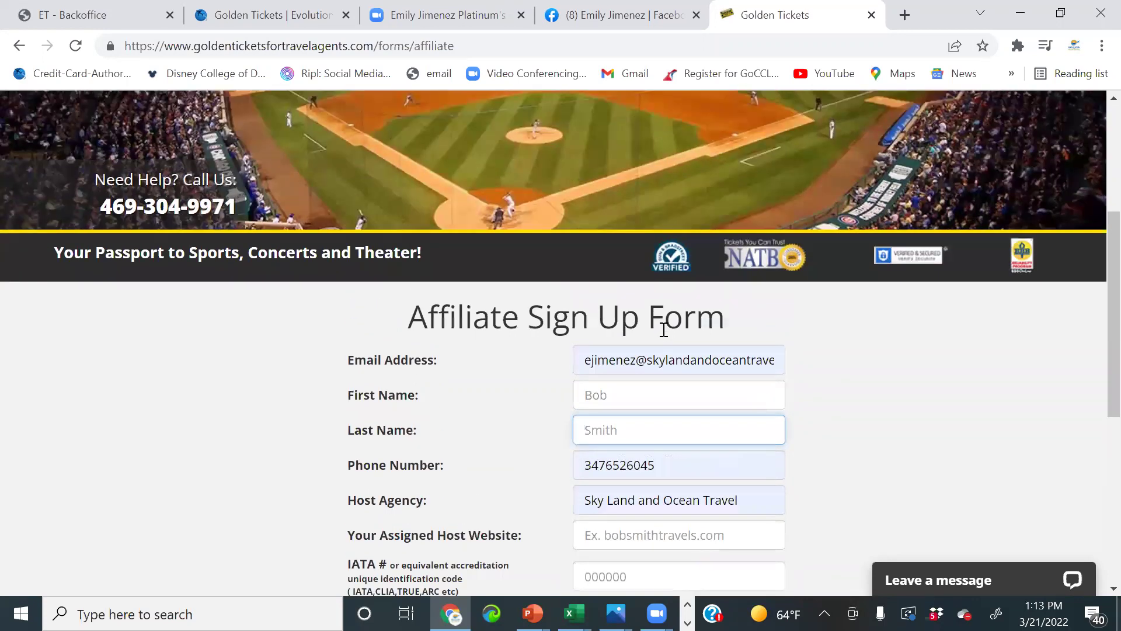
scroll(660, 304, "down", 1)
left_click(660, 304)
type("S")
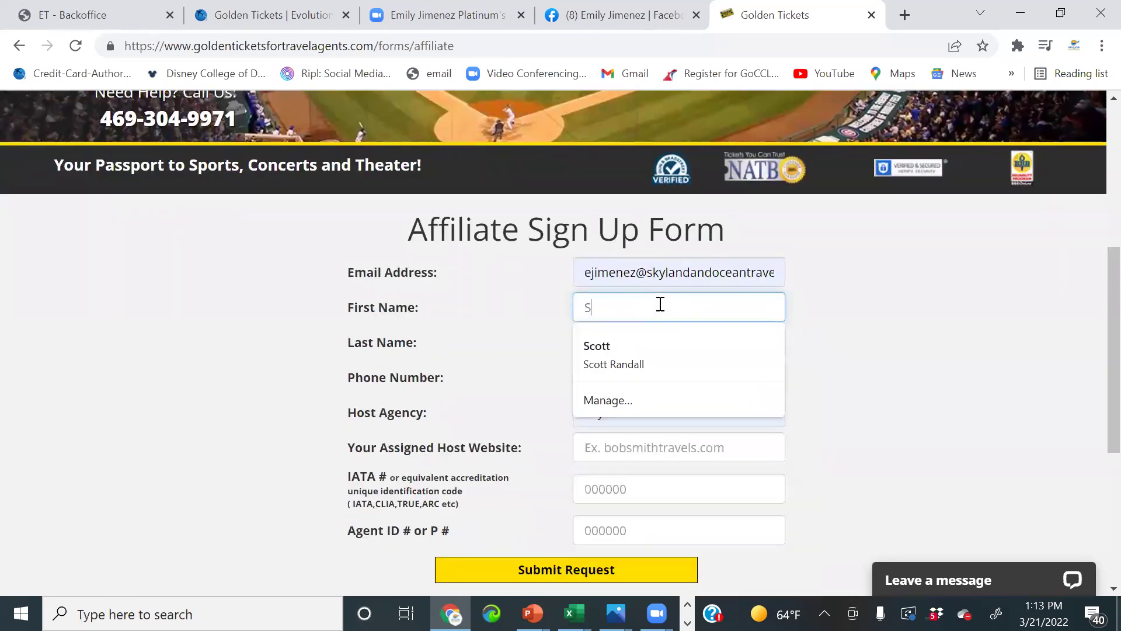
type("LAO")
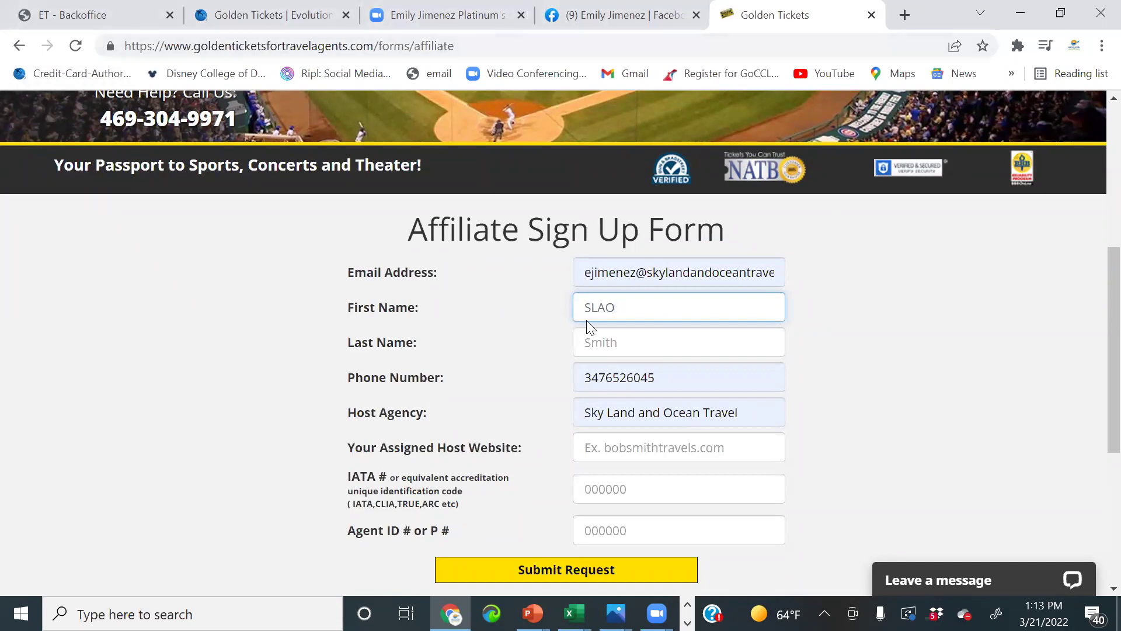
left_click(658, 344)
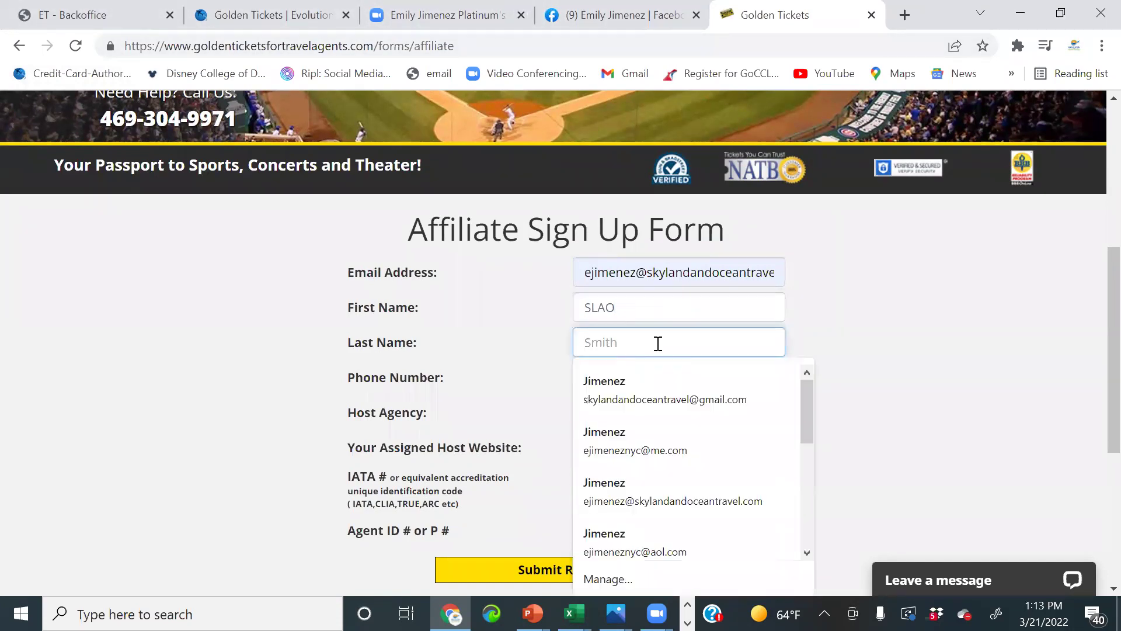
type("Travel")
Set the host agency to Archer Travel Service USA, then switch to the ET Backoffice dashboard
scroll(567, 300, "down", 2)
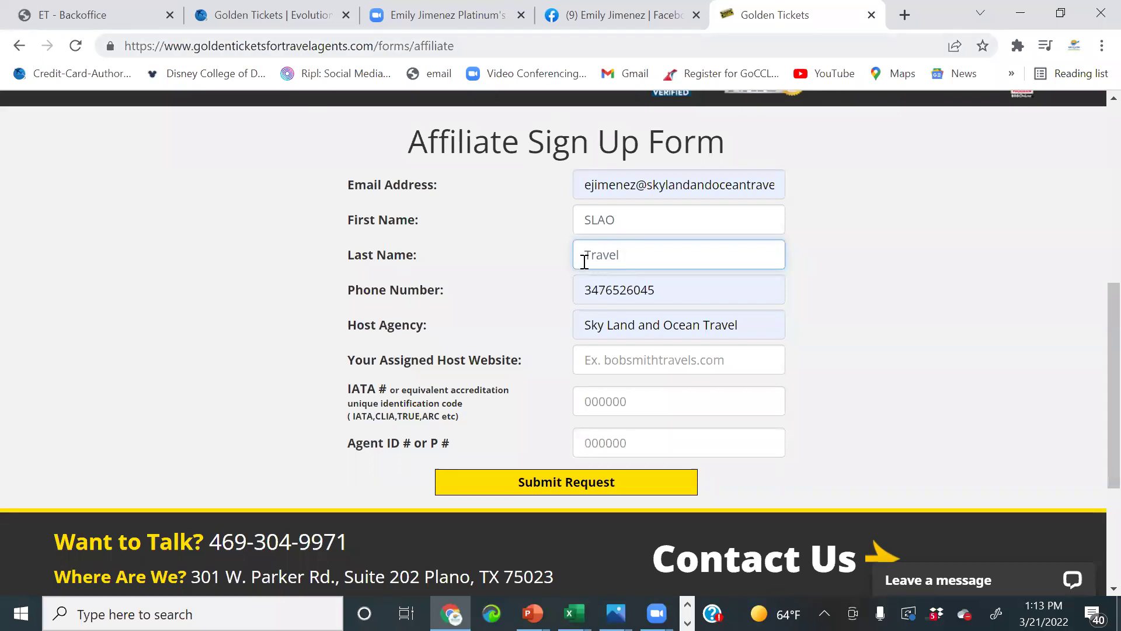
scroll(671, 273, "down", 2)
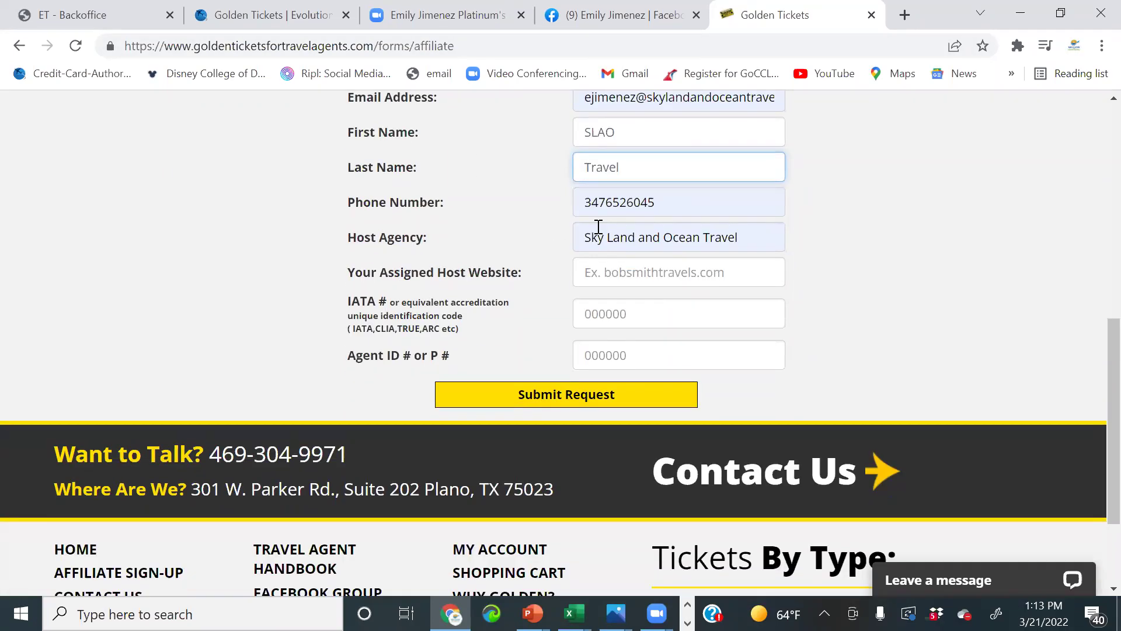
left_click(750, 240)
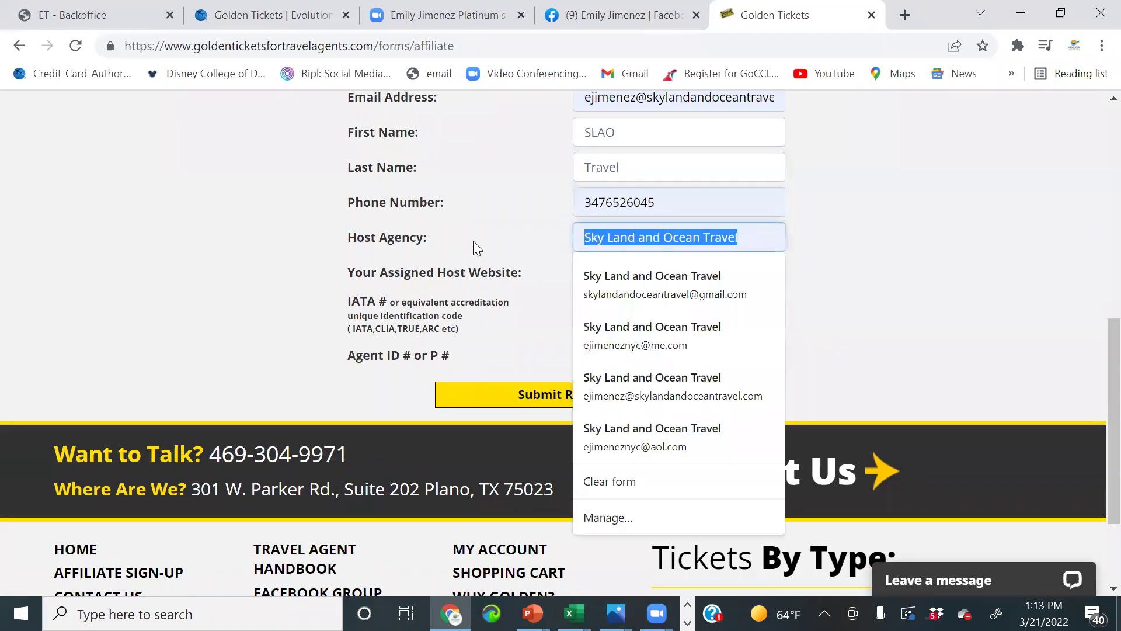
type("Archer")
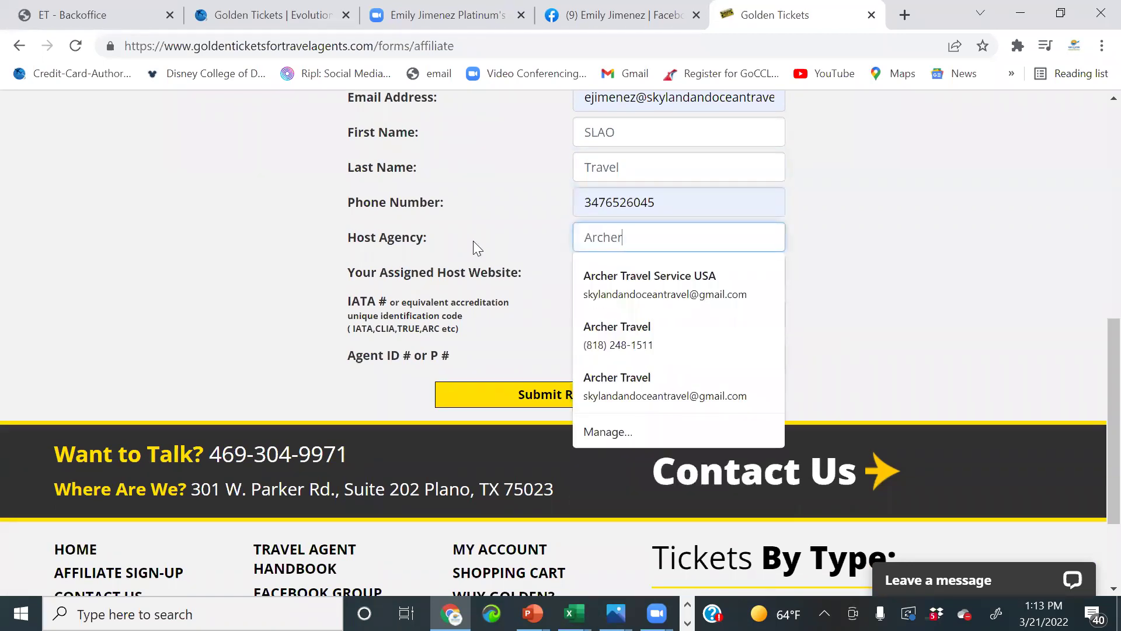
left_click(591, 276)
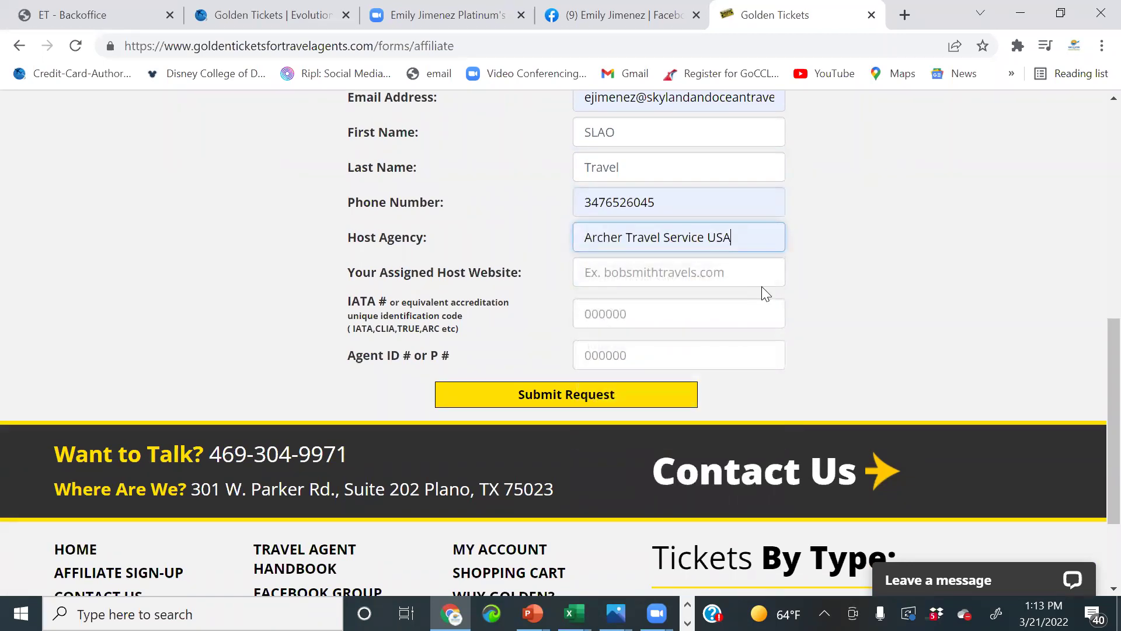
scroll(761, 323, "up", 2)
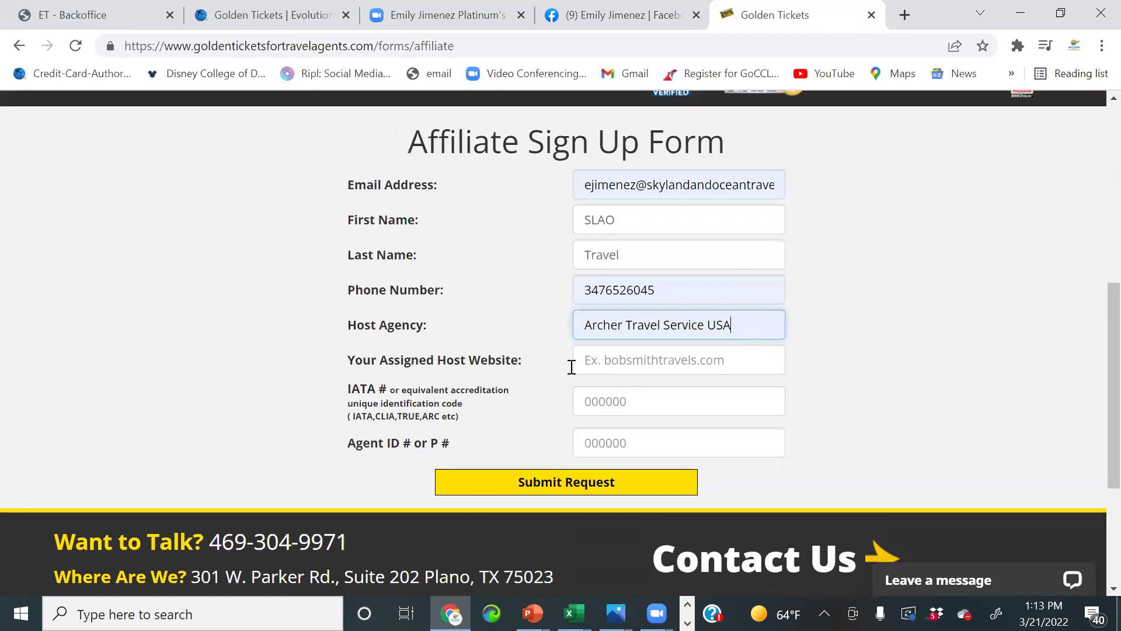
left_click(676, 358)
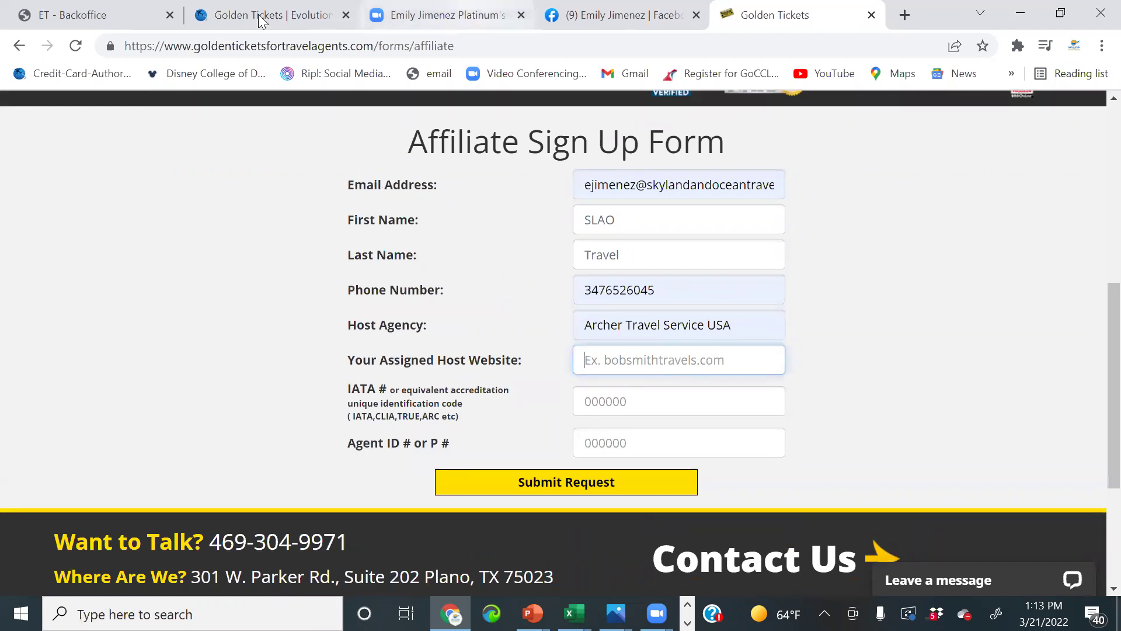
left_click(111, 13)
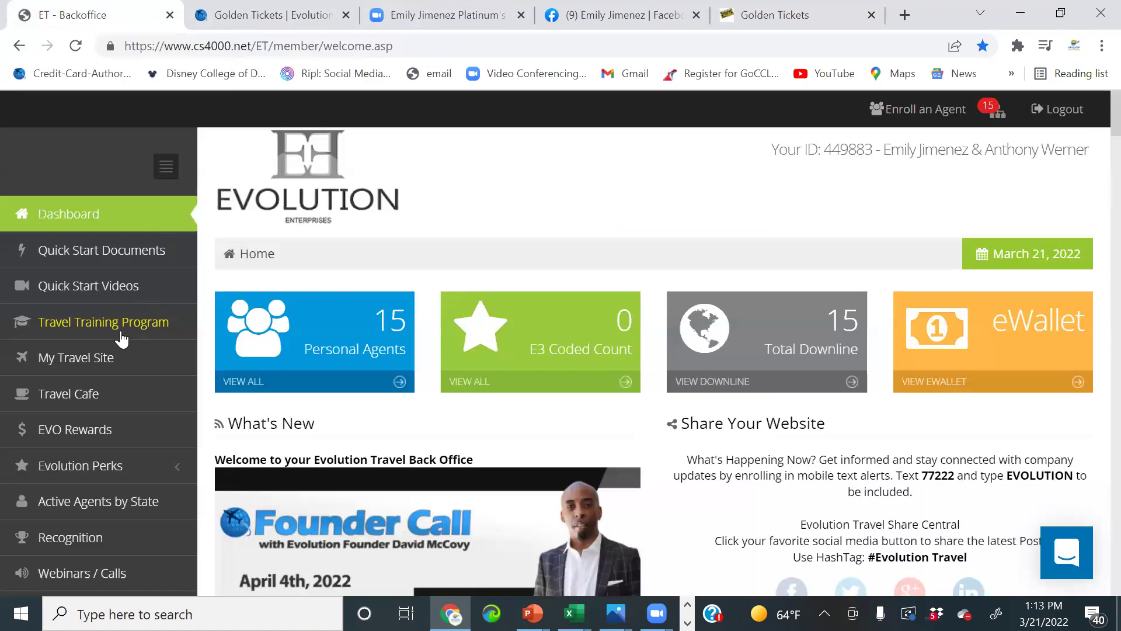
Copy the My Travel Site address evotravelagent.com/slaotravel and return to the affiliate form
left_click(111, 357)
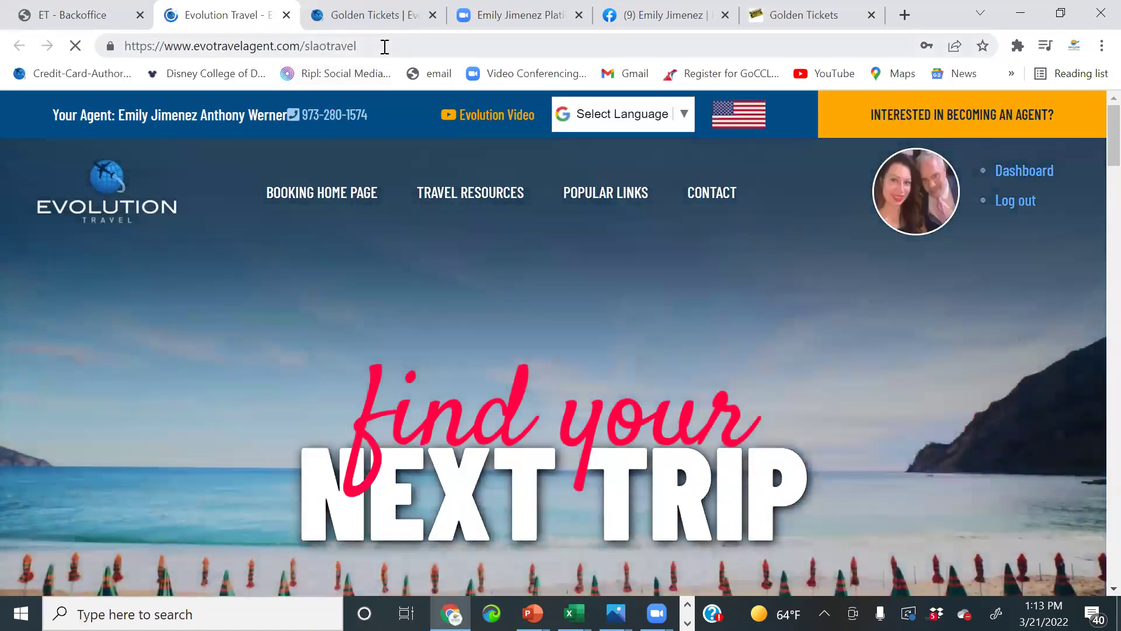
left_click(385, 46)
right_click(210, 48)
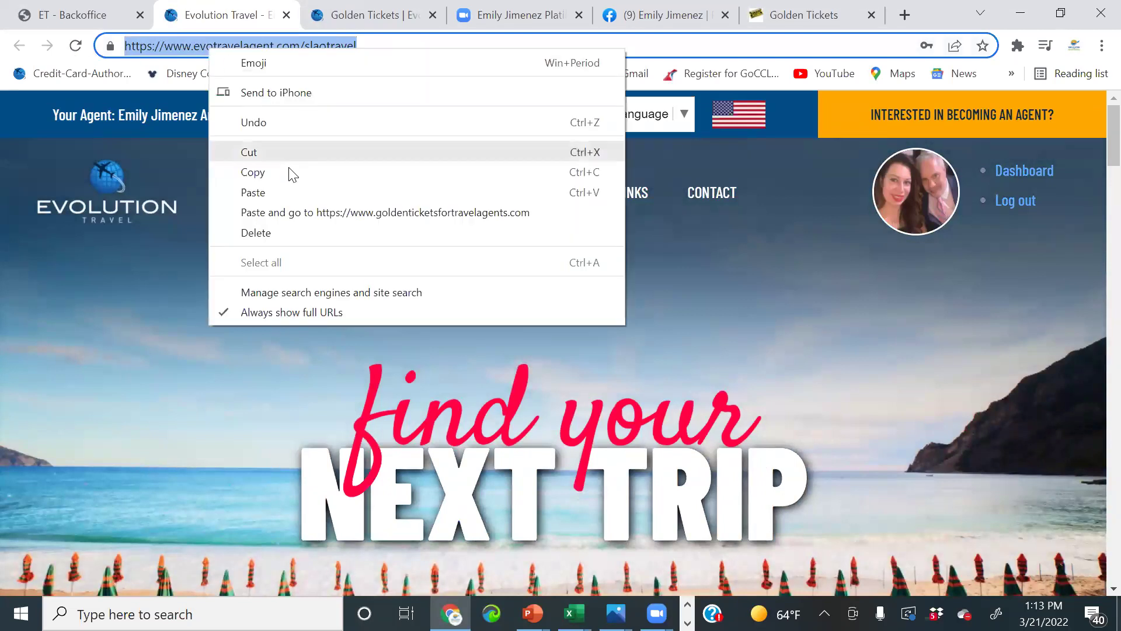
left_click(252, 173)
left_click(788, 15)
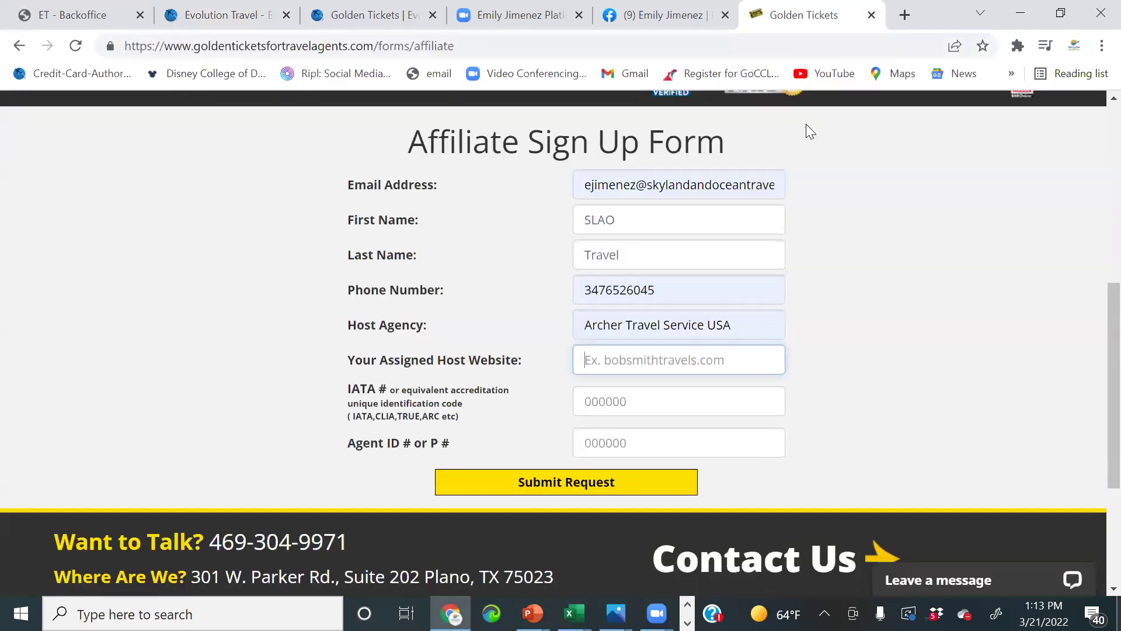
Paste the travel site address as Host Website and enter the IATA number and agent ID
right_click(604, 360)
left_click(643, 219)
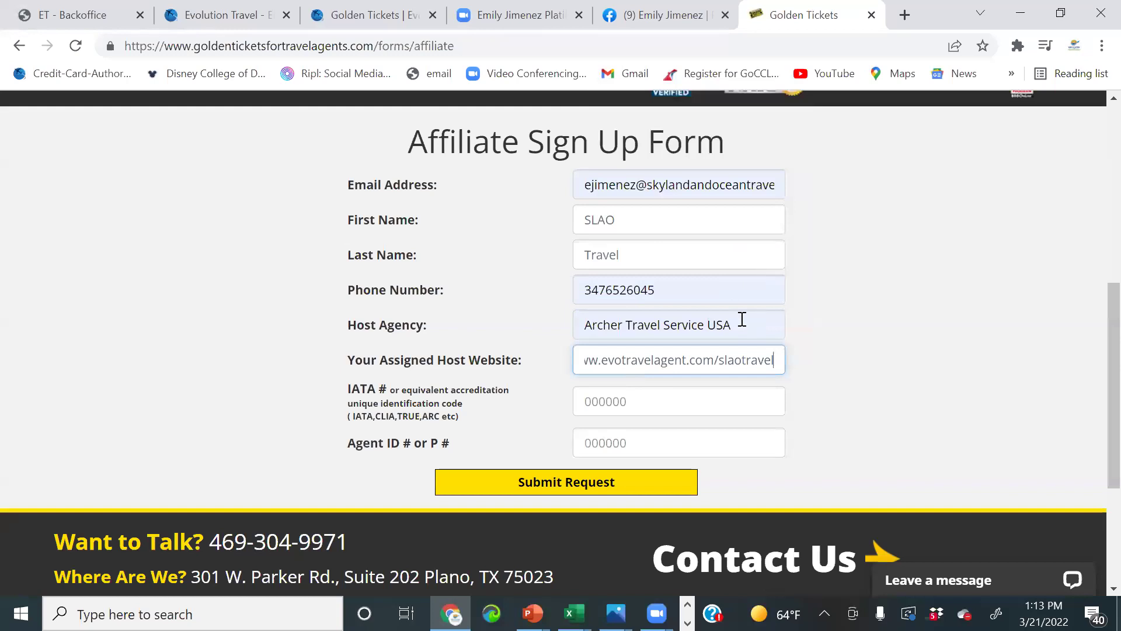
scroll(617, 409, "down", 1)
left_click(612, 311)
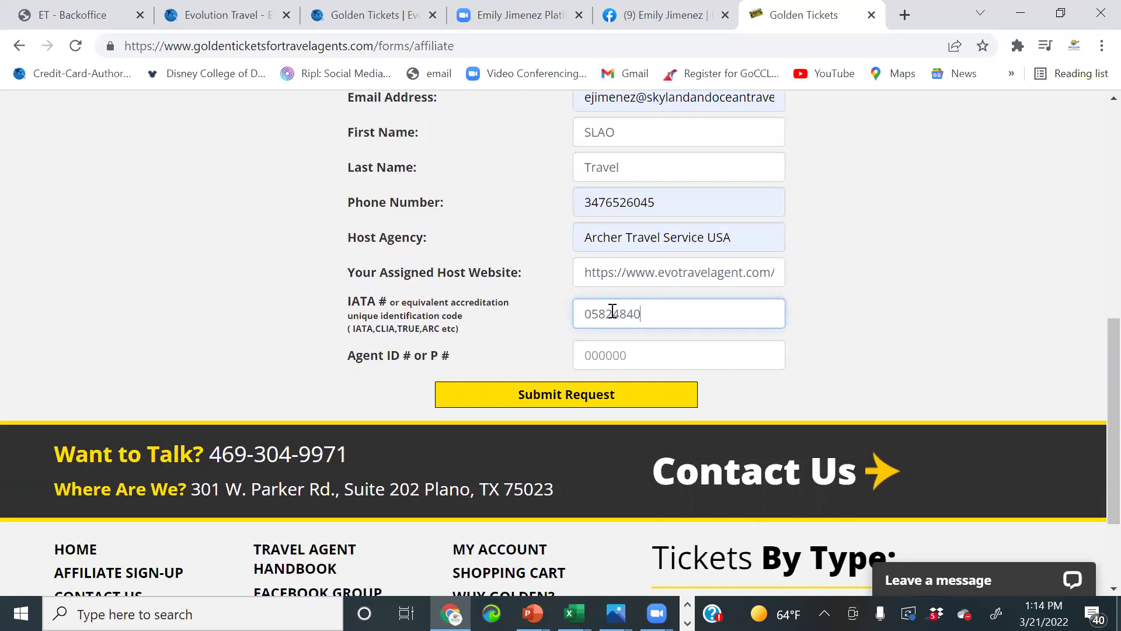
left_click(609, 353)
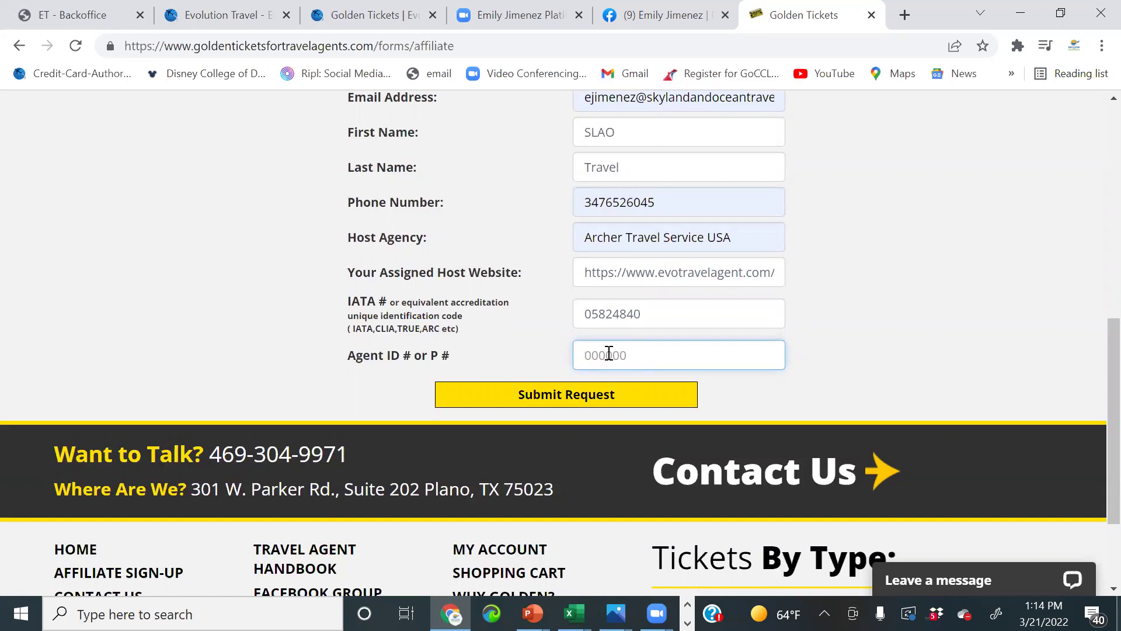
Review the completed affiliate form and submit the request
scroll(643, 292, "up", 2)
scroll(584, 234, "down", 1)
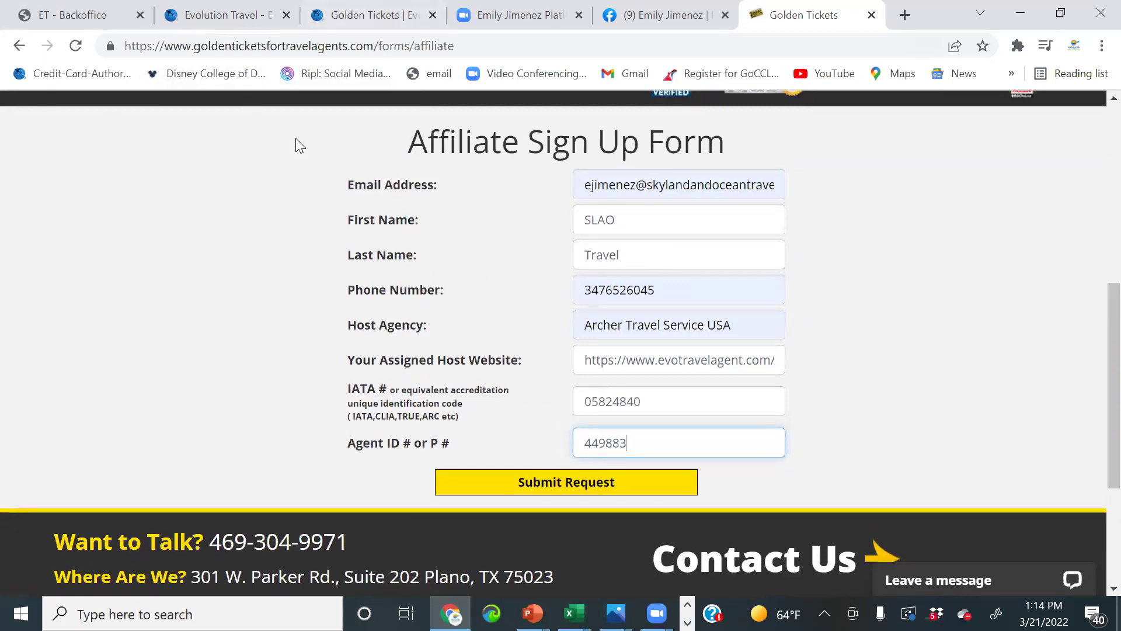
scroll(643, 261, "down", 2)
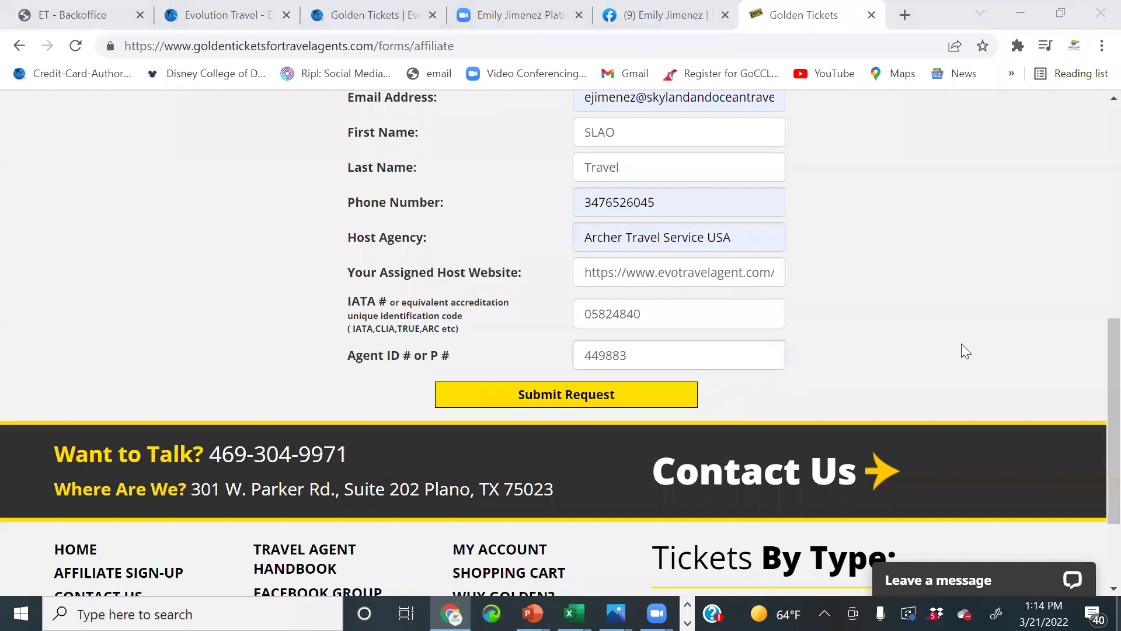
scroll(604, 335, "up", 3)
scroll(671, 333, "down", 2)
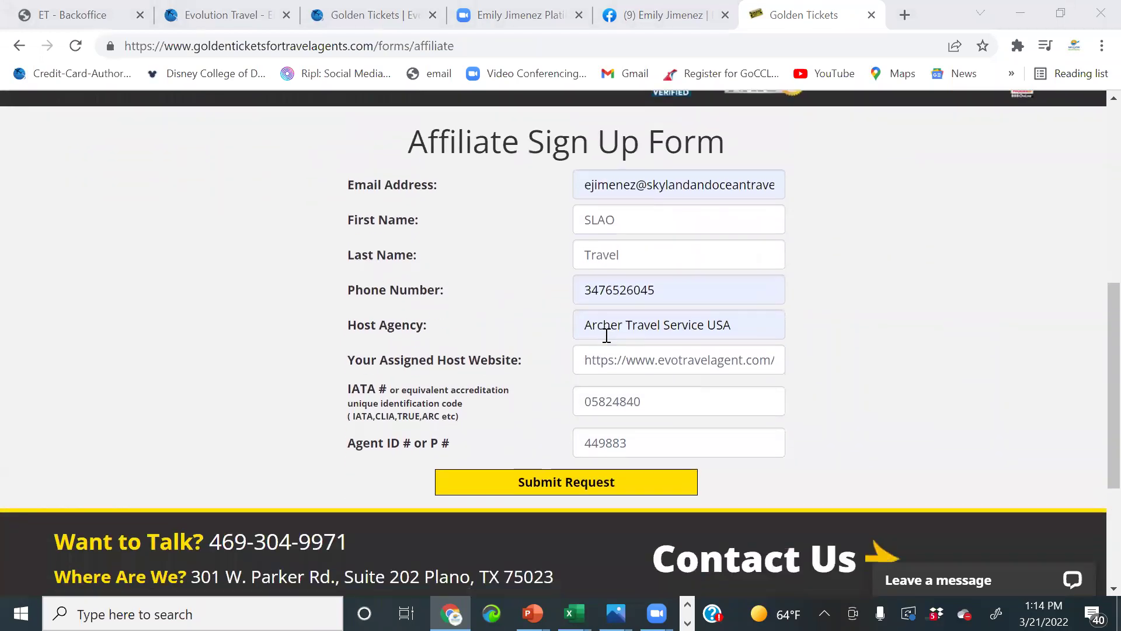
left_click(602, 487)
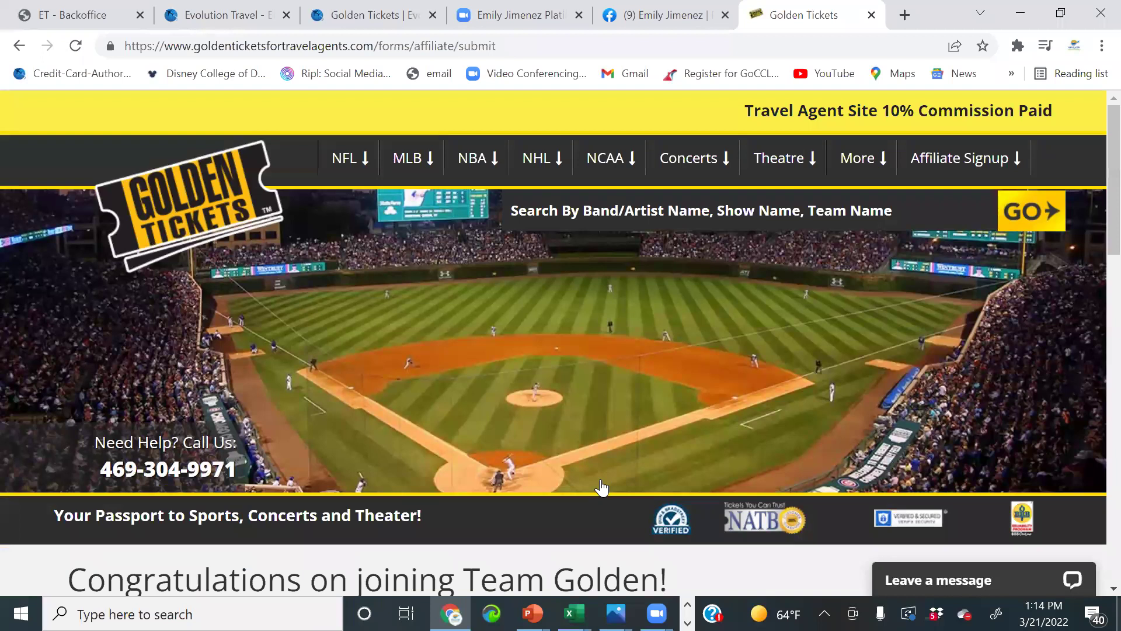
Copy the affiliate address slaotravel.goldentickets.com from the congratulations box
scroll(601, 487, "down", 6)
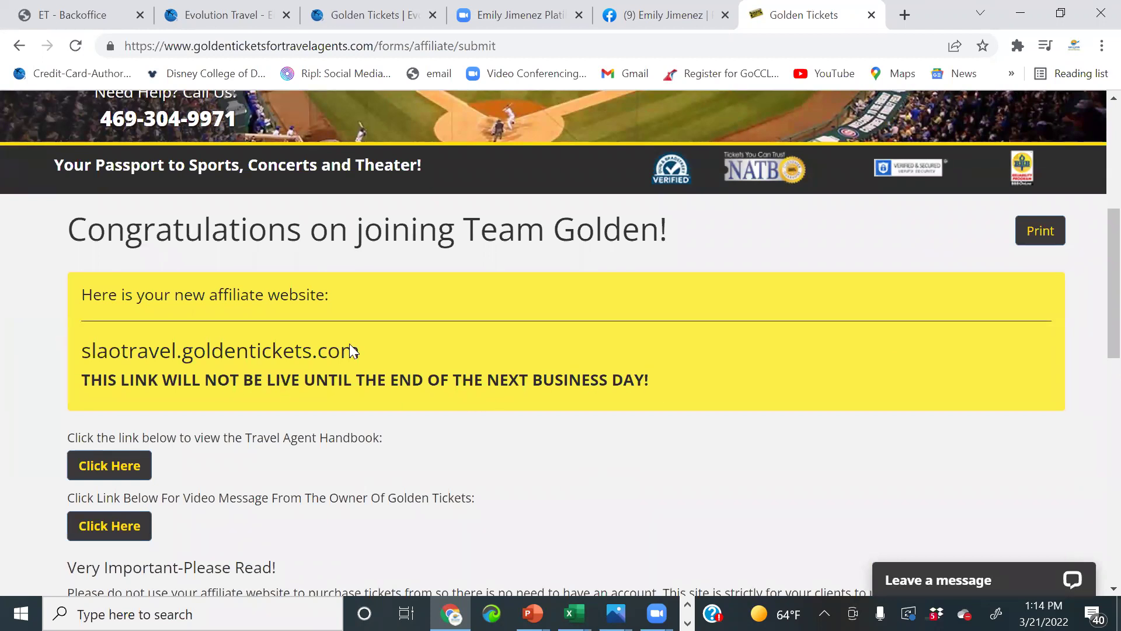
left_click_drag(367, 350, 98, 349)
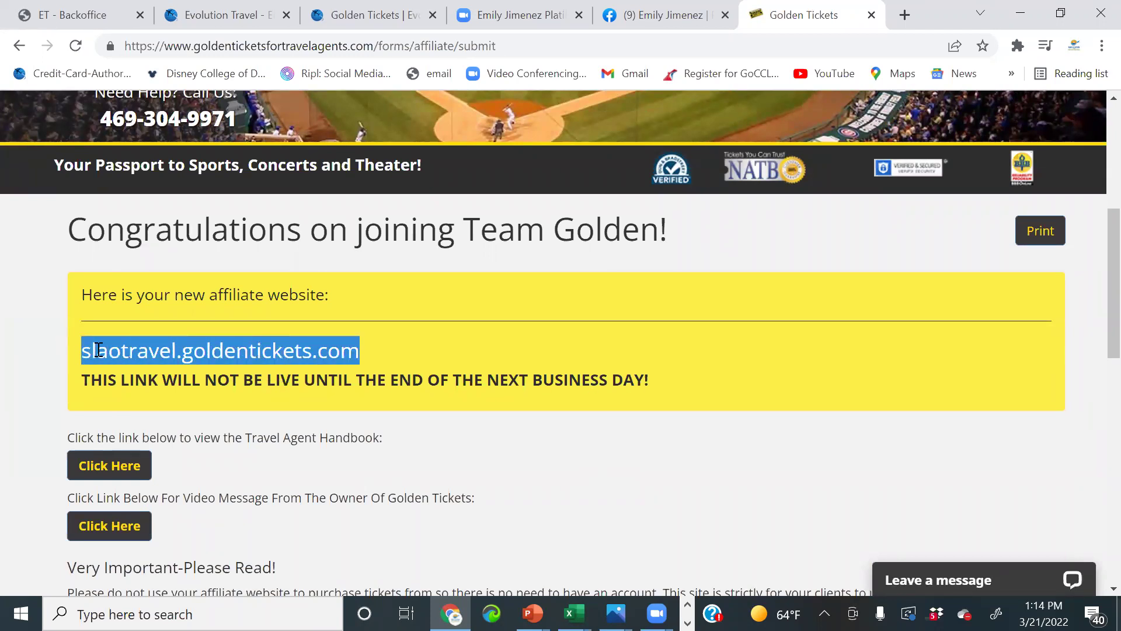
right_click(141, 356)
left_click(145, 365)
Return to the Facebook profile and dismiss the new notification popup
left_click(629, 20)
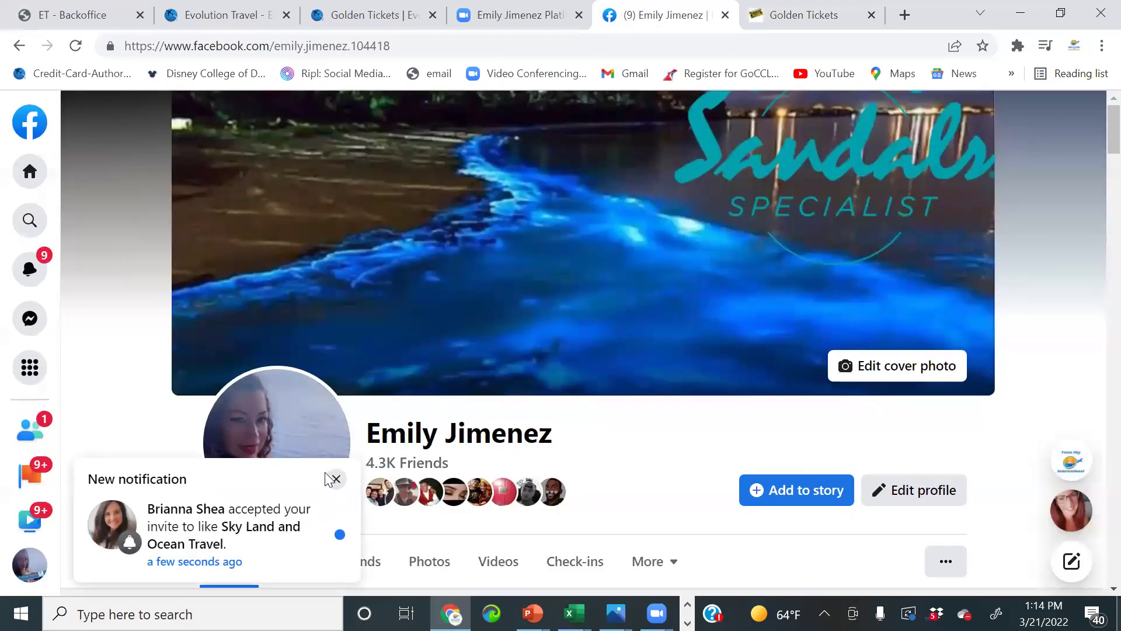
scroll(337, 480, "down", 7)
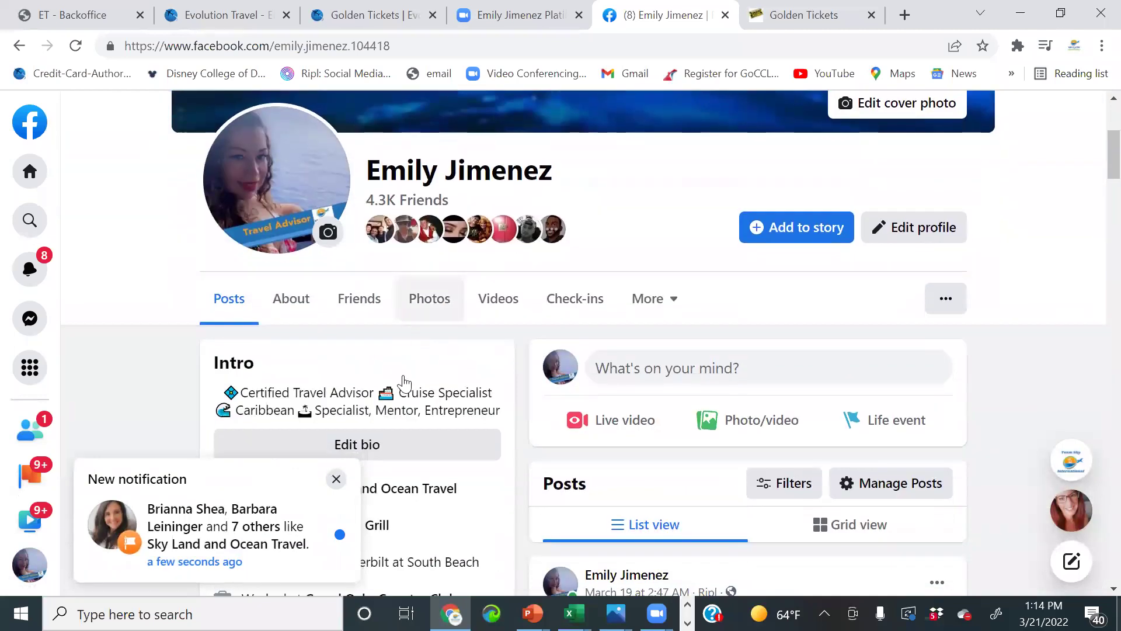
left_click(337, 480)
scroll(448, 365, "down", 7)
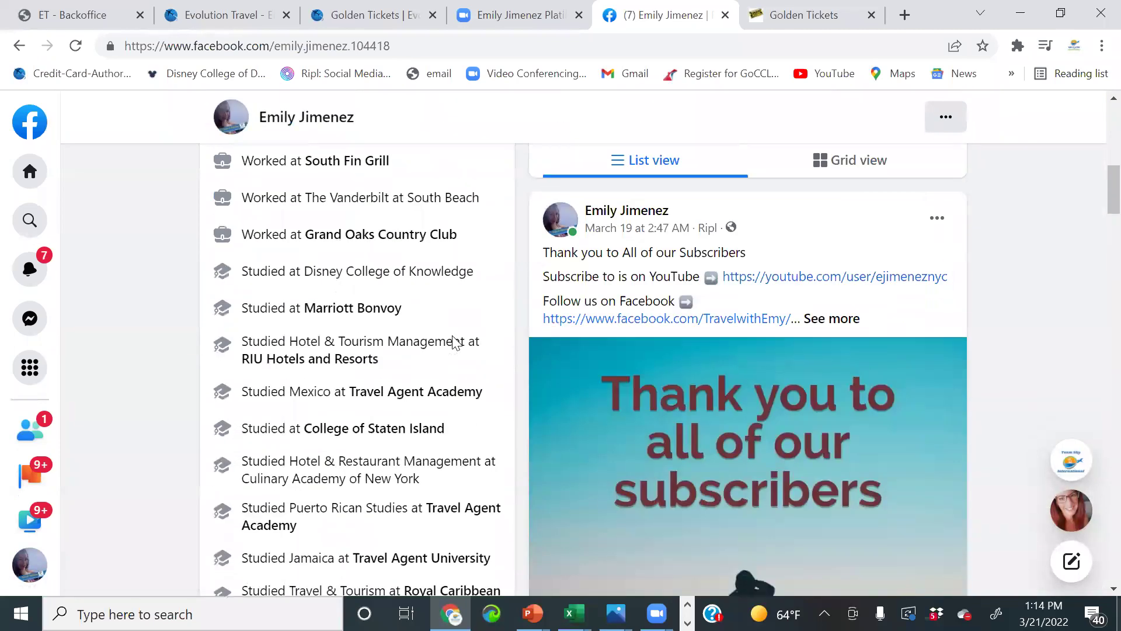
scroll(448, 365, "down", 12)
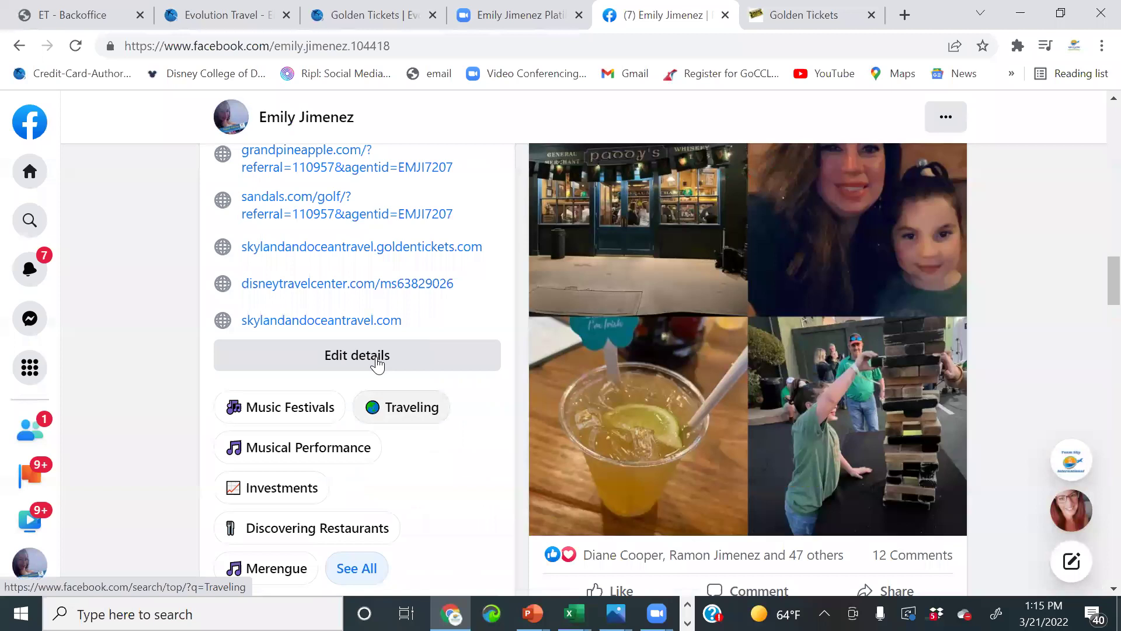
Open the Intro details editor and scroll to the featured Websites list
left_click(377, 363)
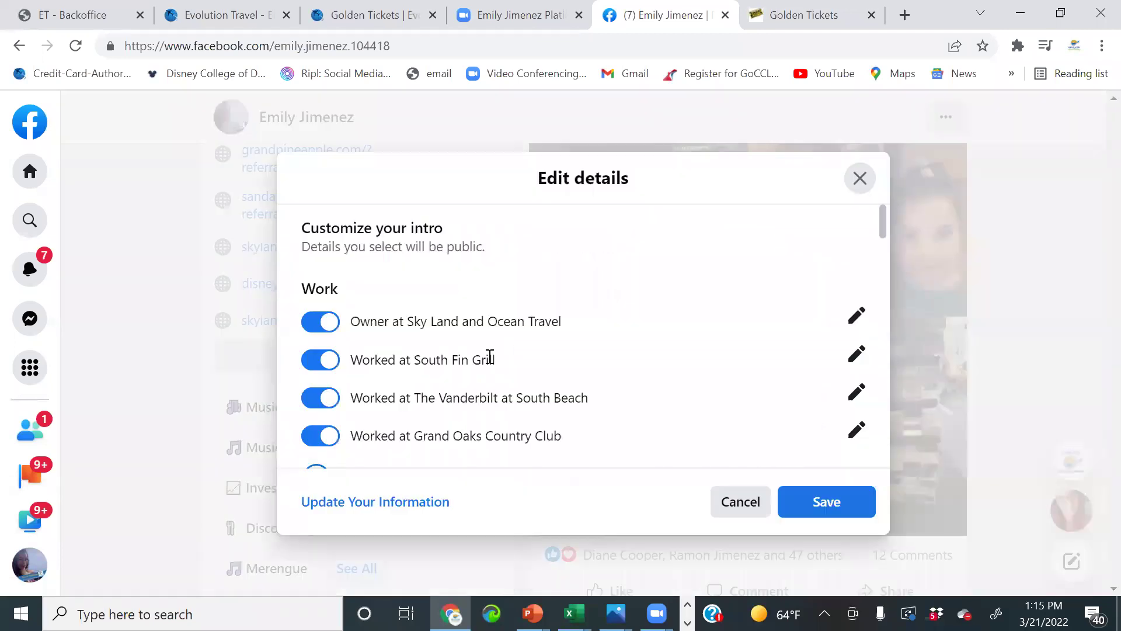
scroll(497, 362, "down", 20)
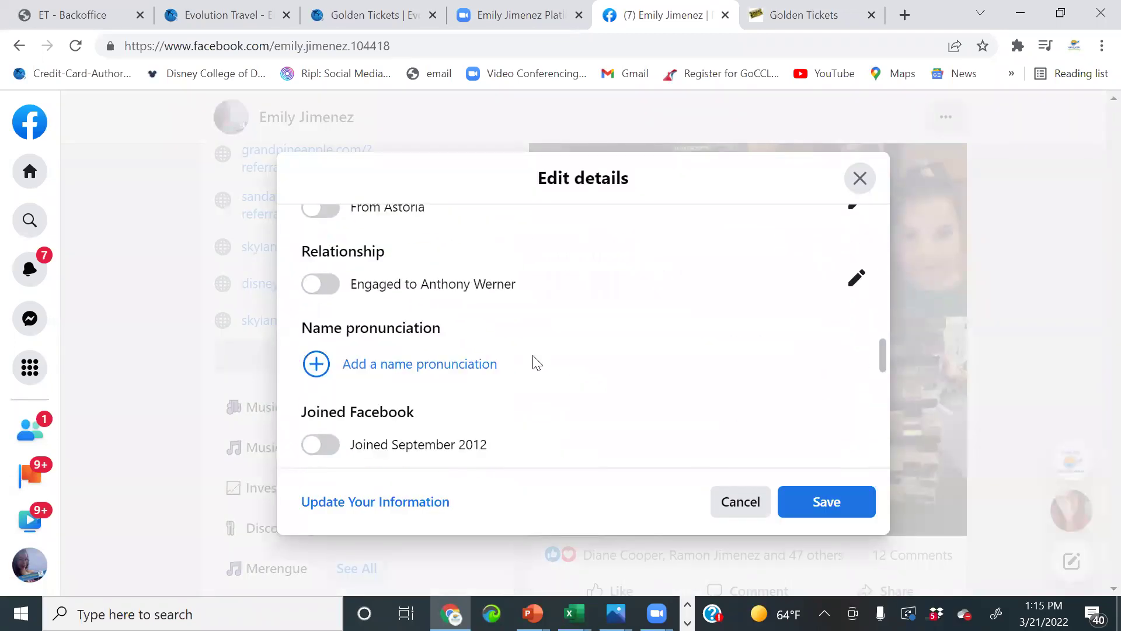
scroll(535, 358, "down", 5)
scroll(606, 317, "up", 7)
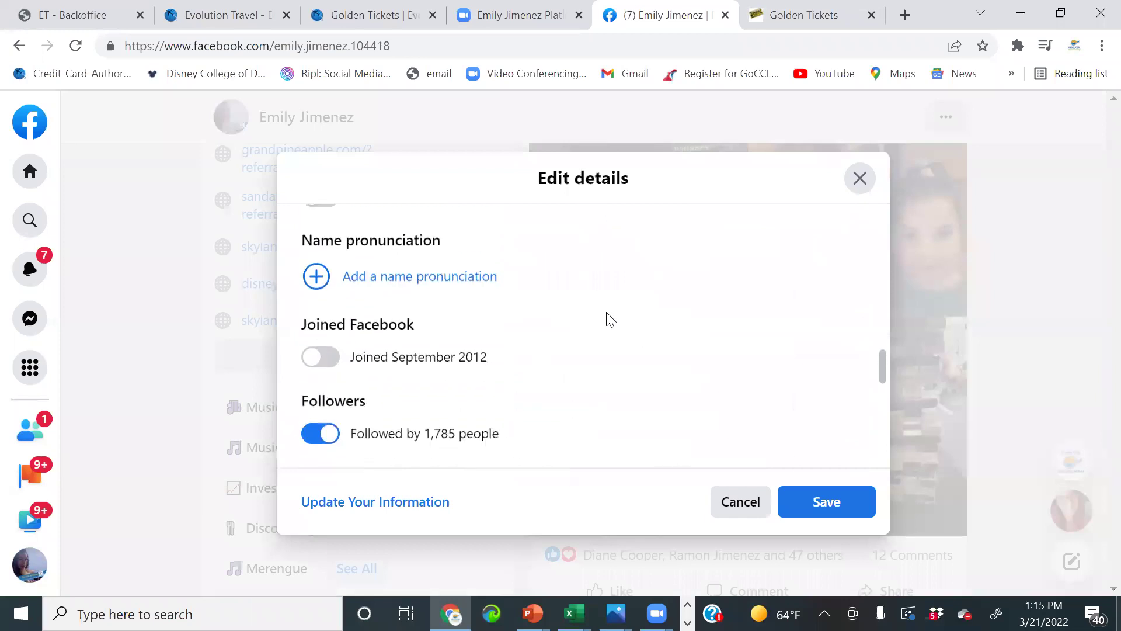
scroll(660, 323, "down", 2)
scroll(667, 319, "down", 2)
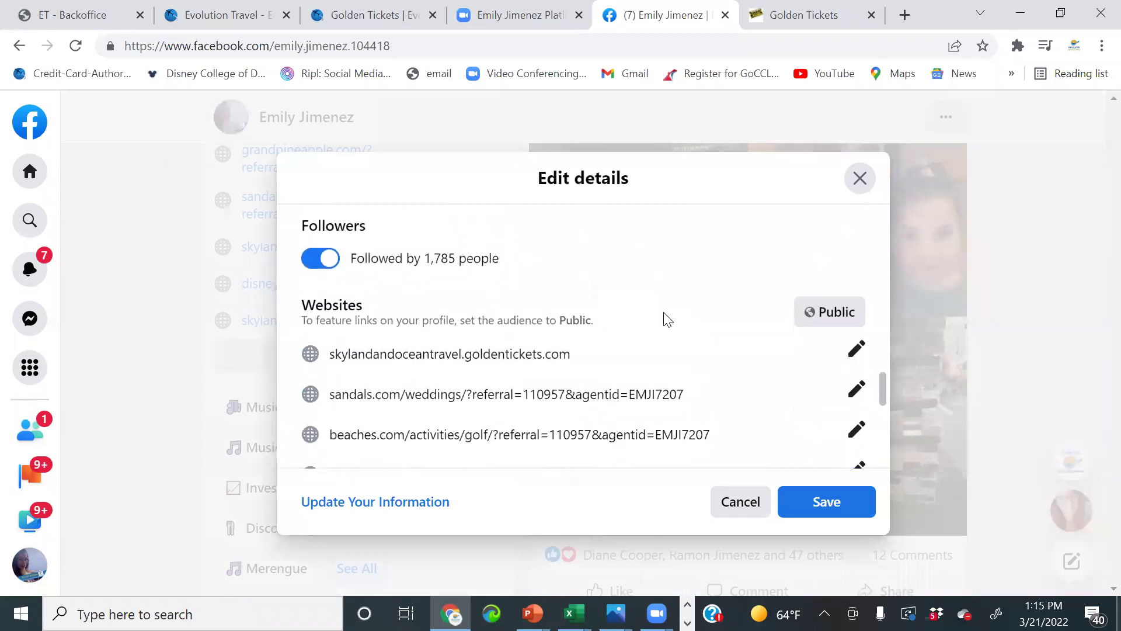
scroll(667, 319, "down", 2)
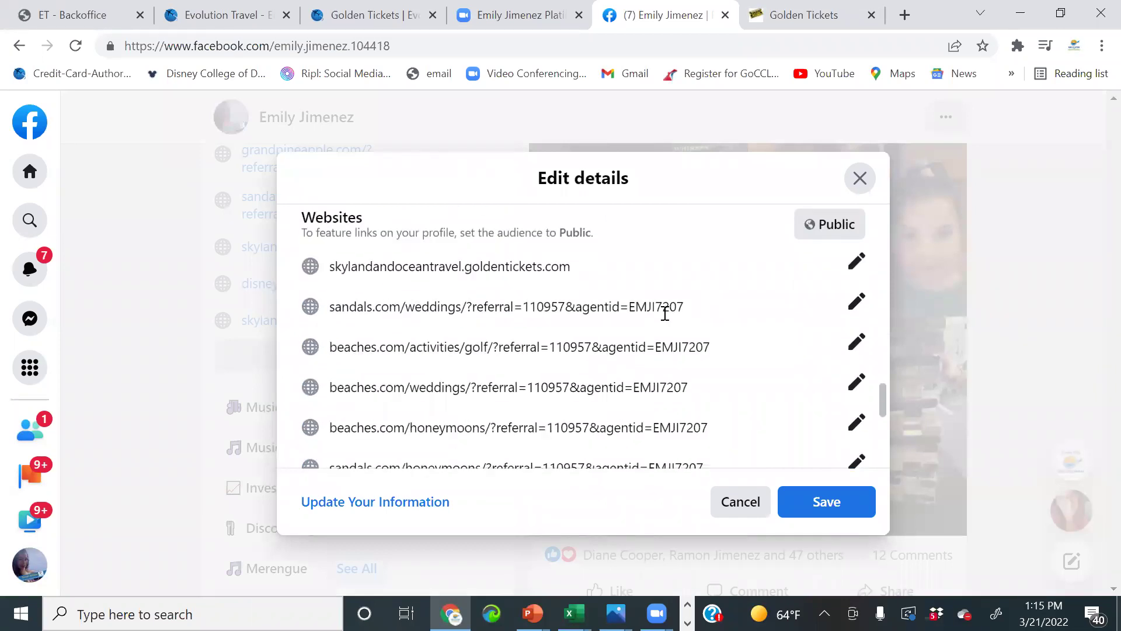
scroll(665, 314, "up", 4)
scroll(691, 342, "down", 12)
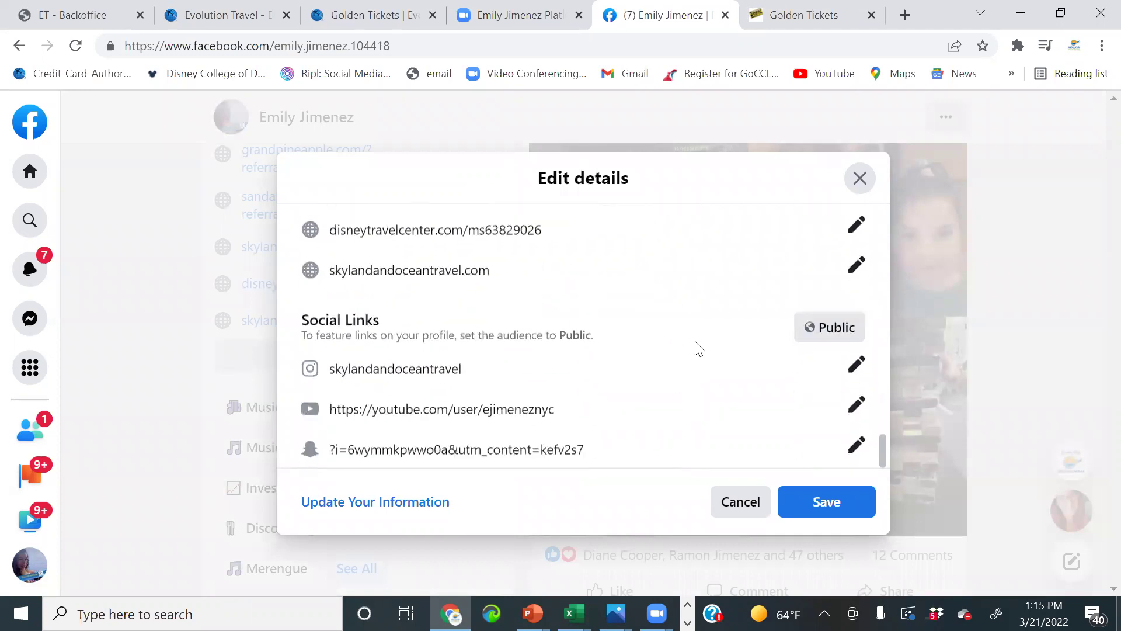
scroll(699, 349, "up", 2)
scroll(696, 351, "up", 10)
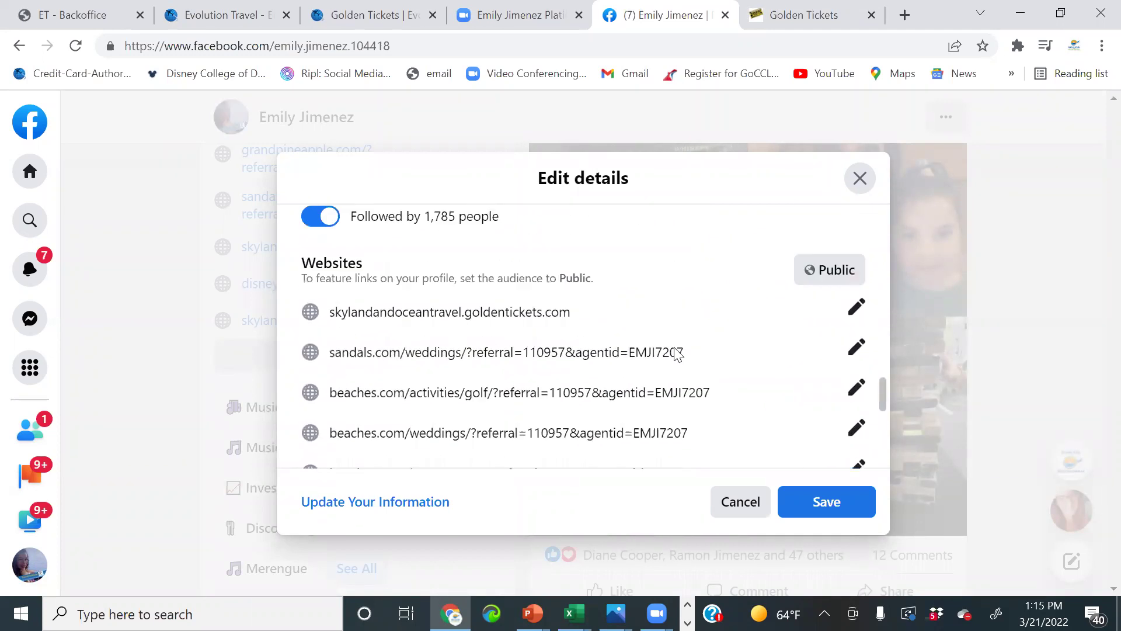
scroll(575, 291, "down", 2)
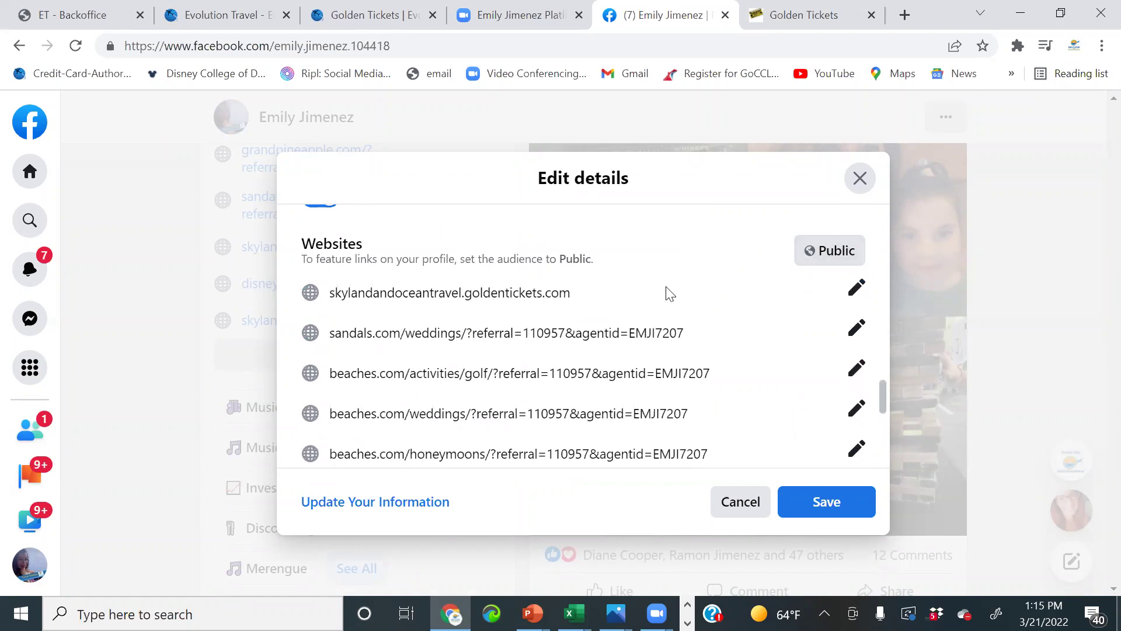
scroll(669, 293, "down", 6)
scroll(668, 293, "up", 6)
Open the profile's Contact and basic info page
left_click(856, 286)
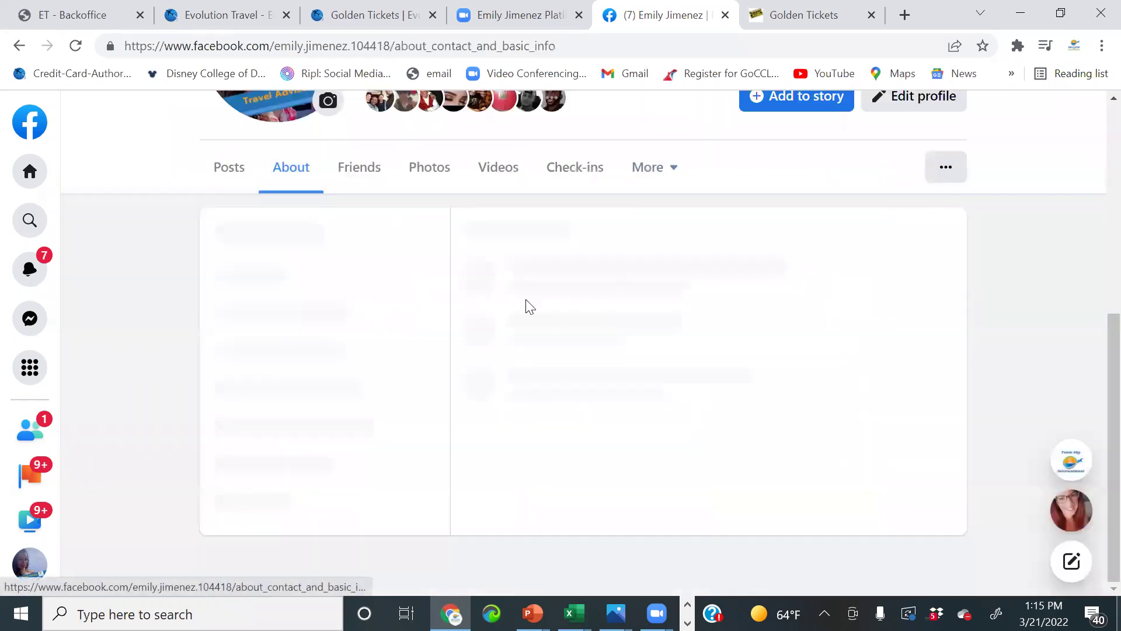
scroll(618, 325, "down", 6)
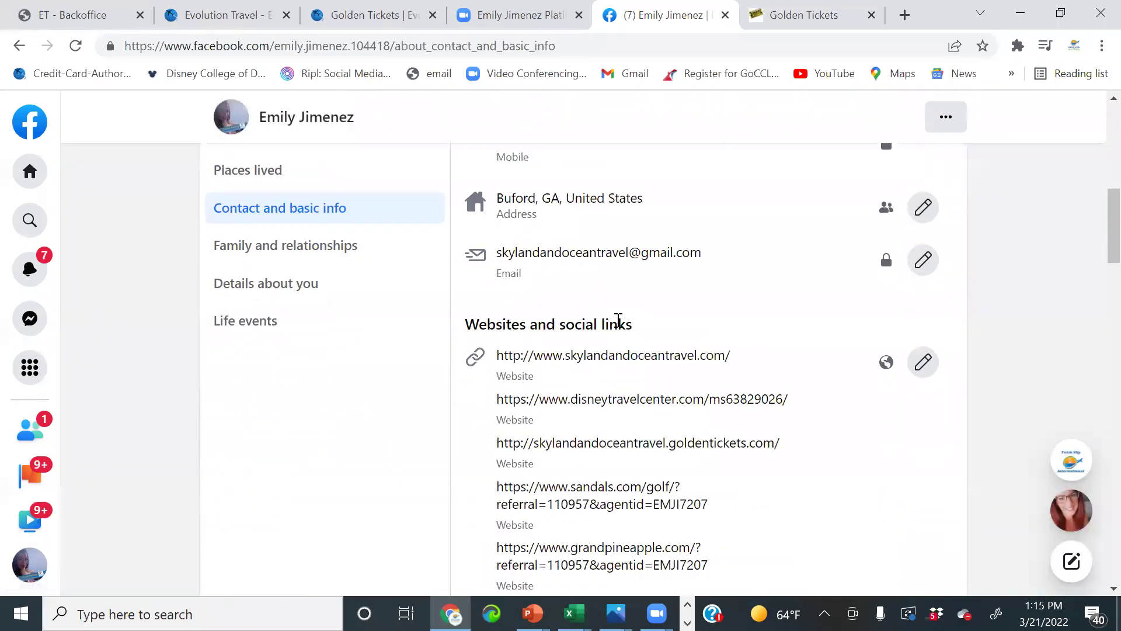
scroll(889, 276, "up", 3)
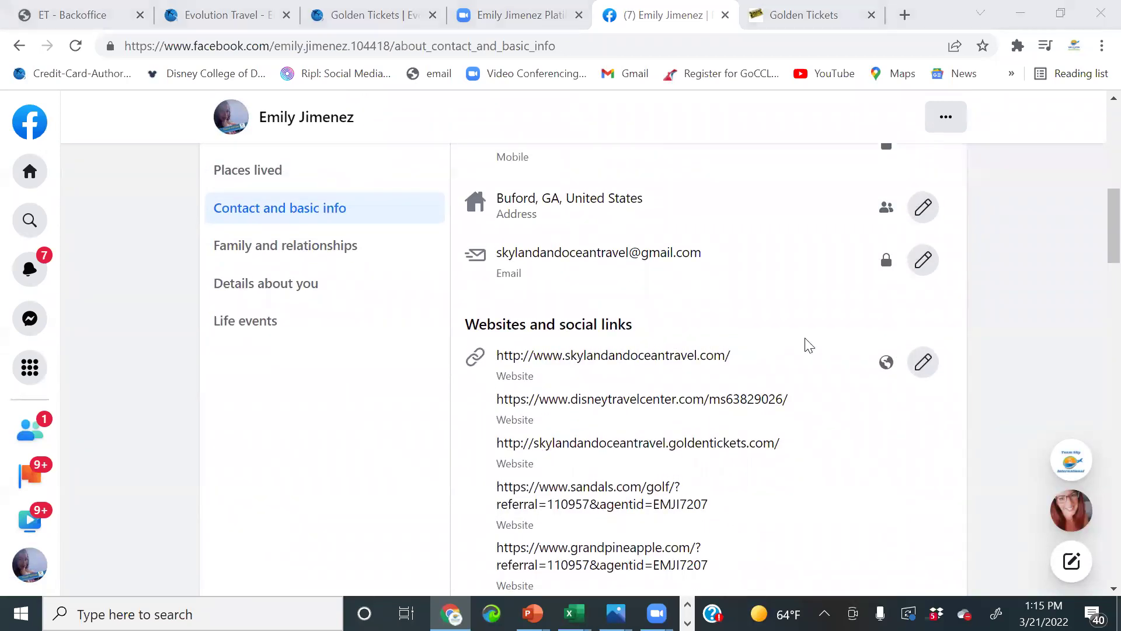
scroll(866, 333, "down", 3)
scroll(921, 275, "up", 2)
Edit the website links, add a blank website address field, and go back to the profile
left_click(922, 275)
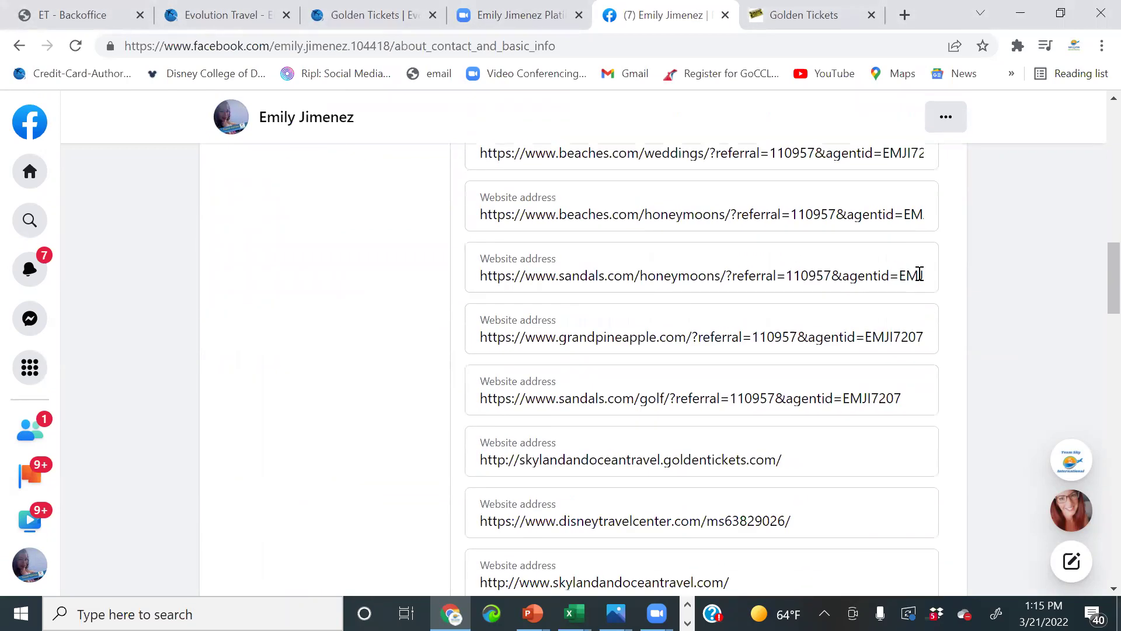
scroll(638, 313, "down", 6)
scroll(513, 343, "up", 3)
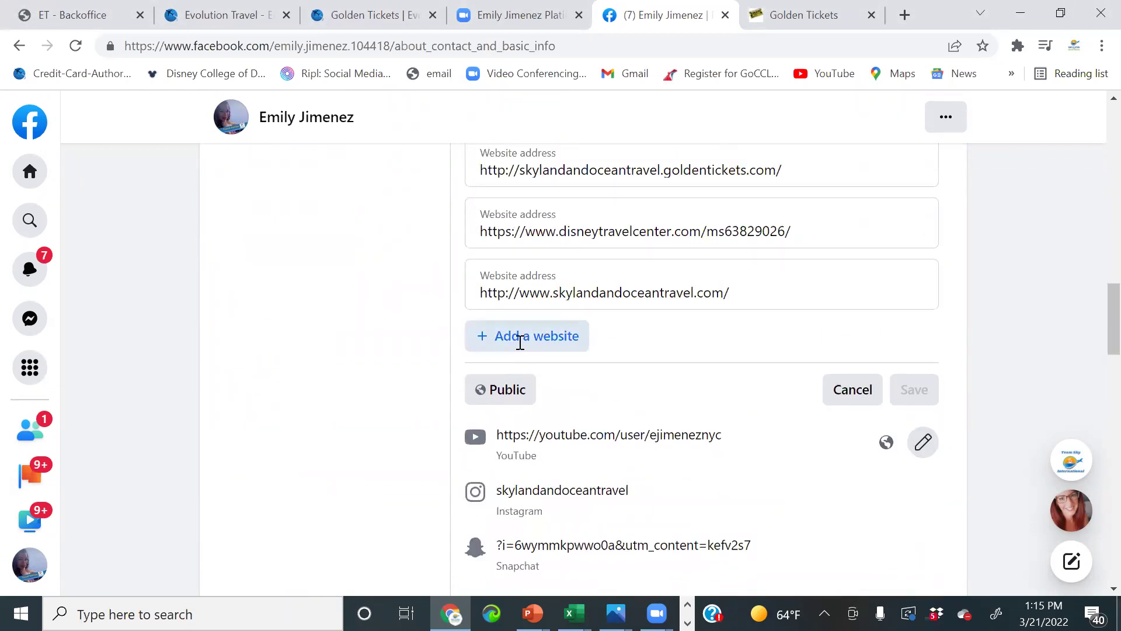
left_click(520, 342)
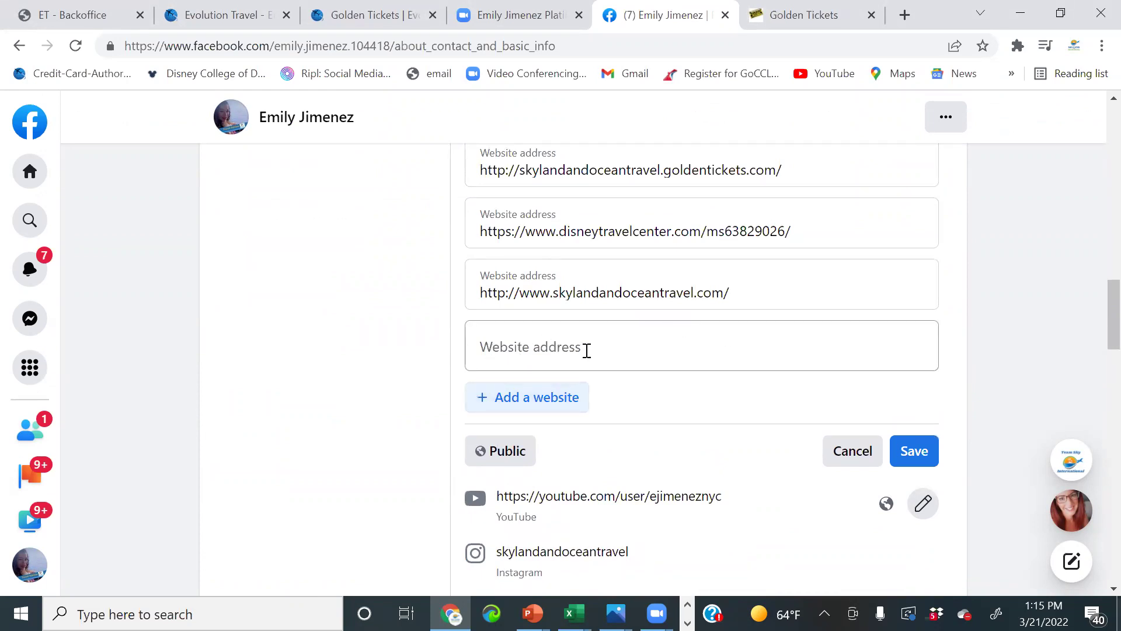
scroll(789, 450, "up", 15)
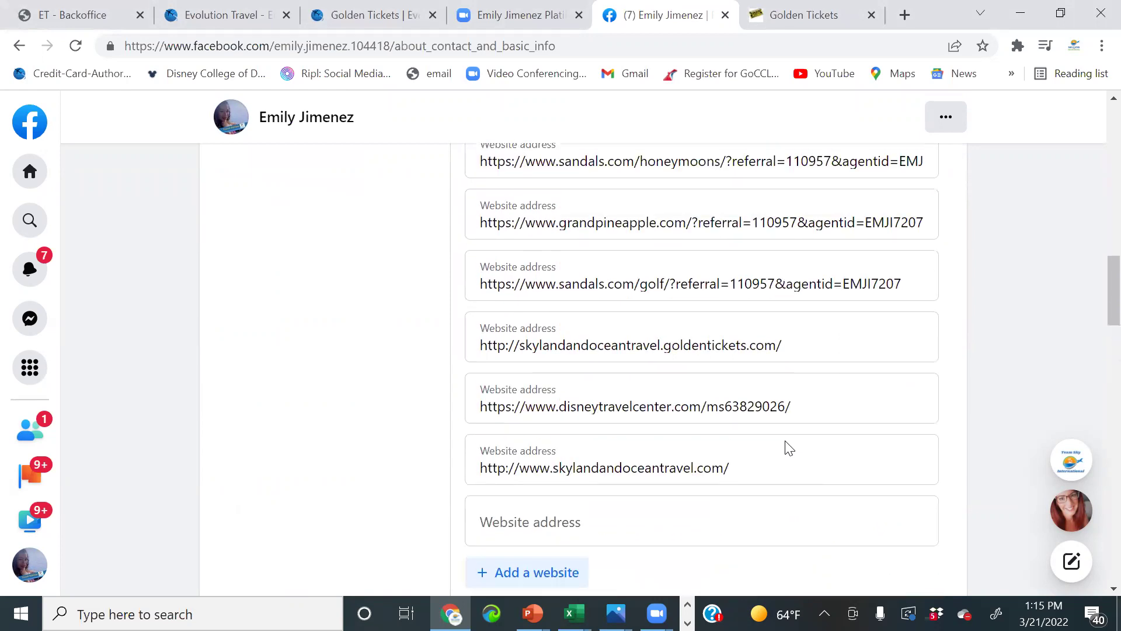
scroll(794, 432, "down", 4)
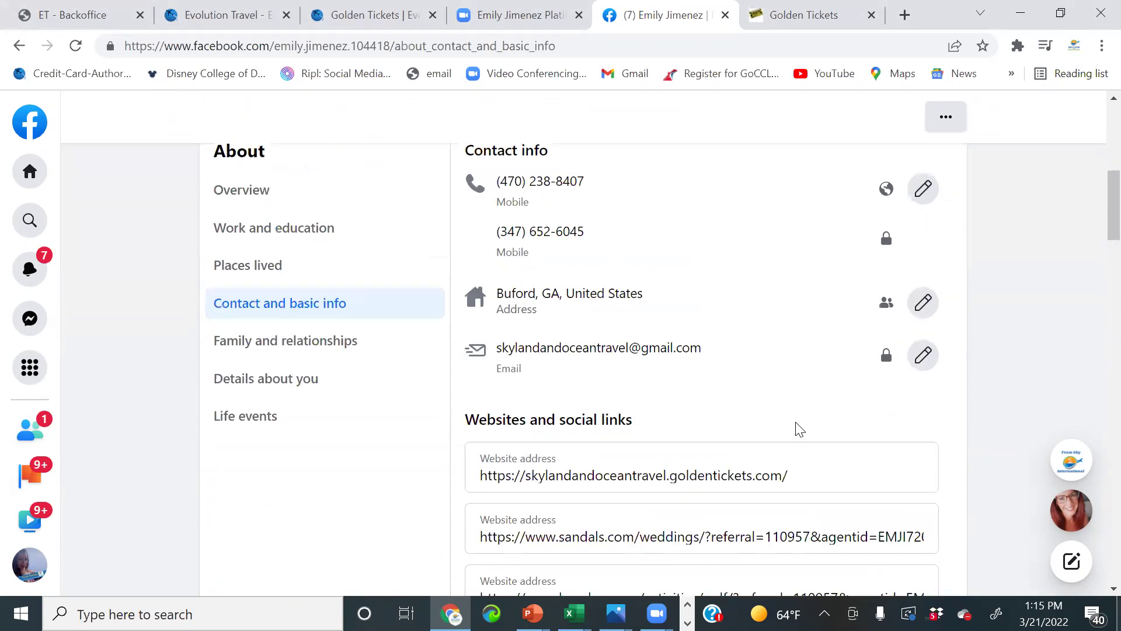
scroll(796, 428, "up", 6)
left_click(19, 46)
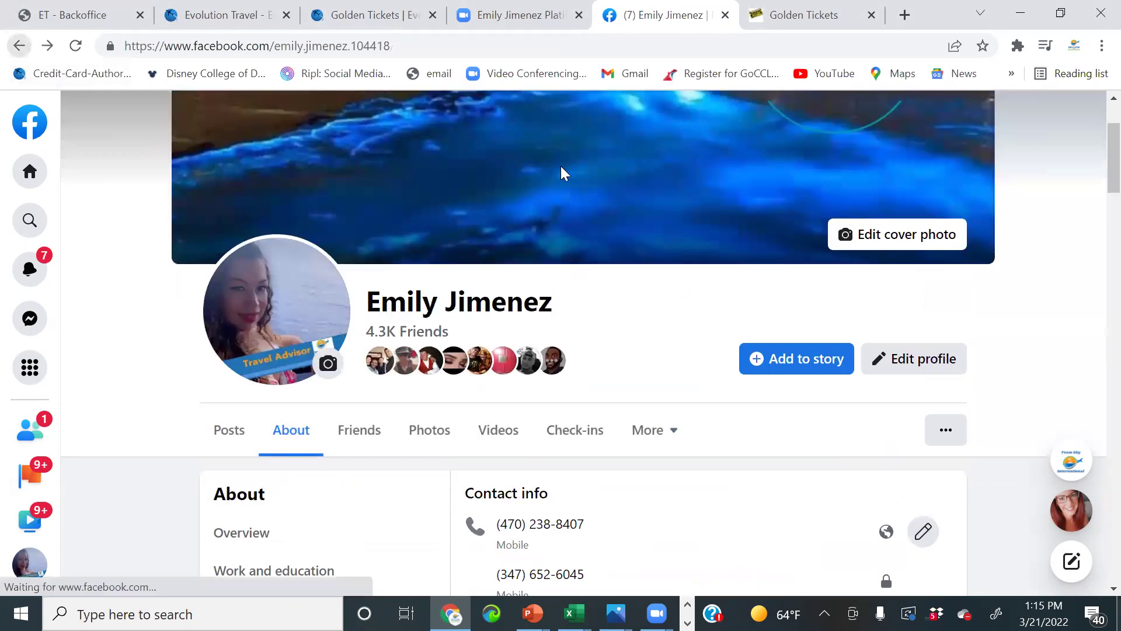
Dismiss the unsaved-changes warning, go to your managed Pages and leave the profile without saving
left_click(762, 300)
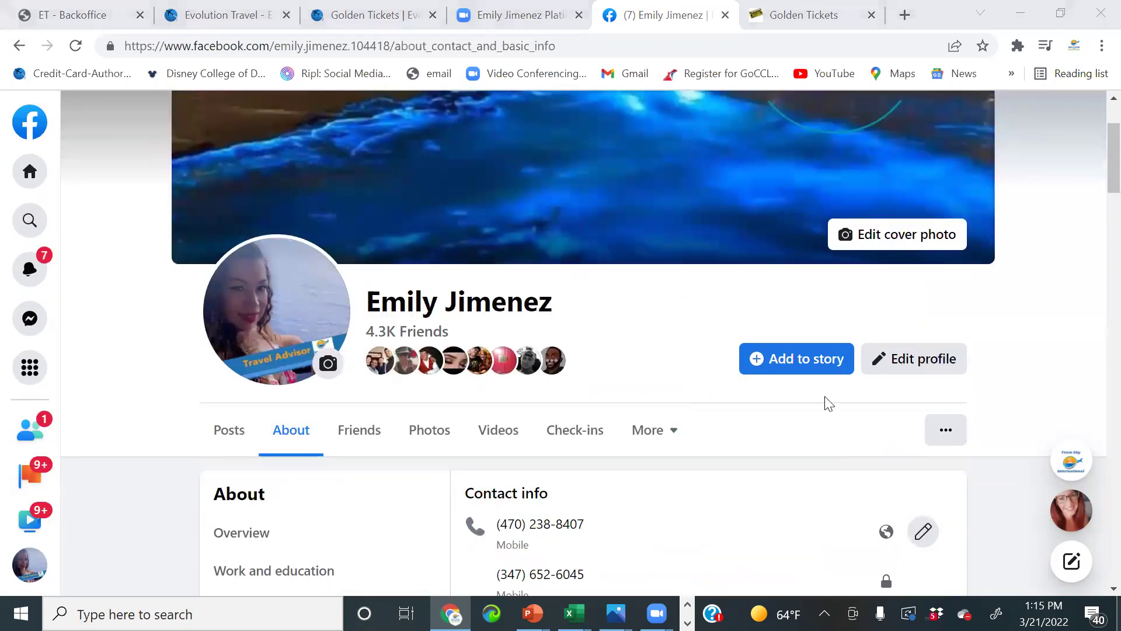
scroll(826, 400, "up", 2)
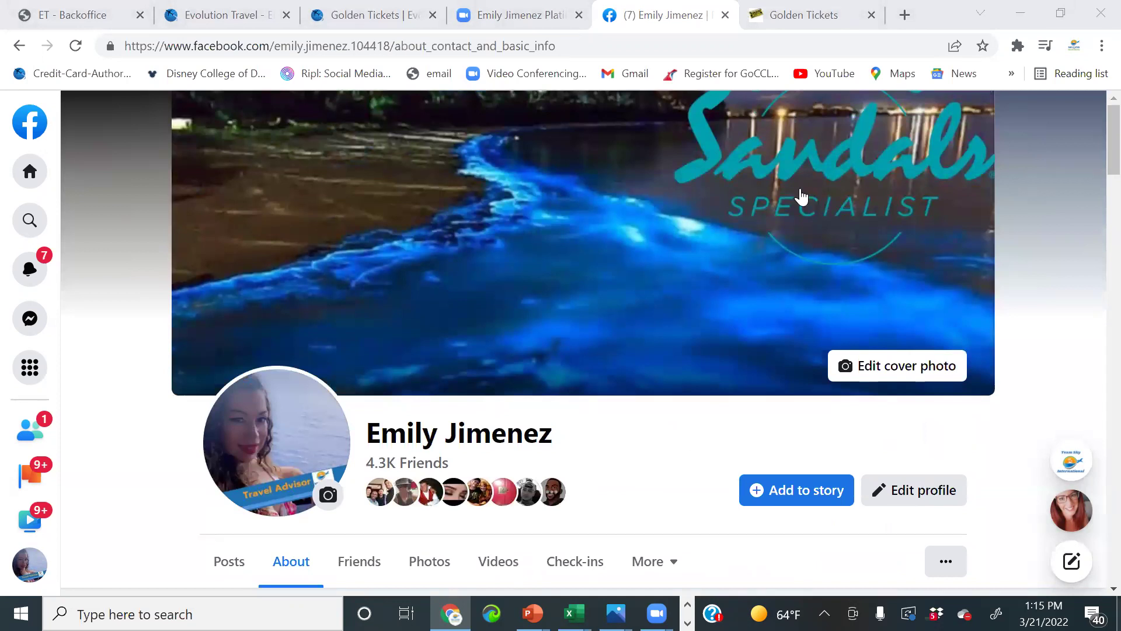
scroll(338, 314, "down", 8)
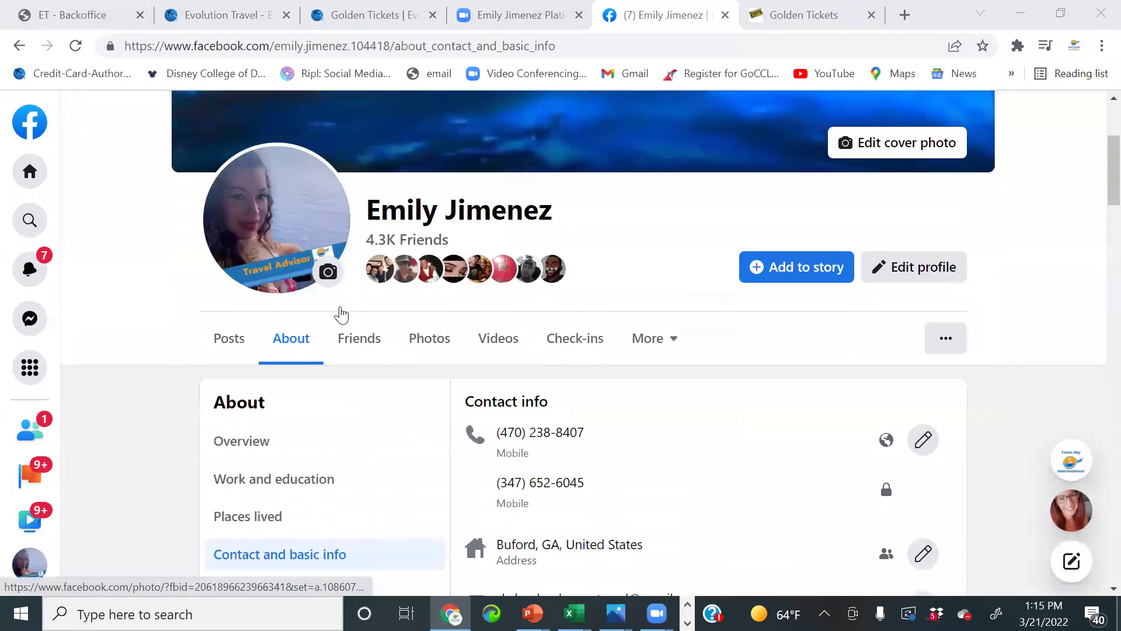
scroll(341, 315, "down", 2)
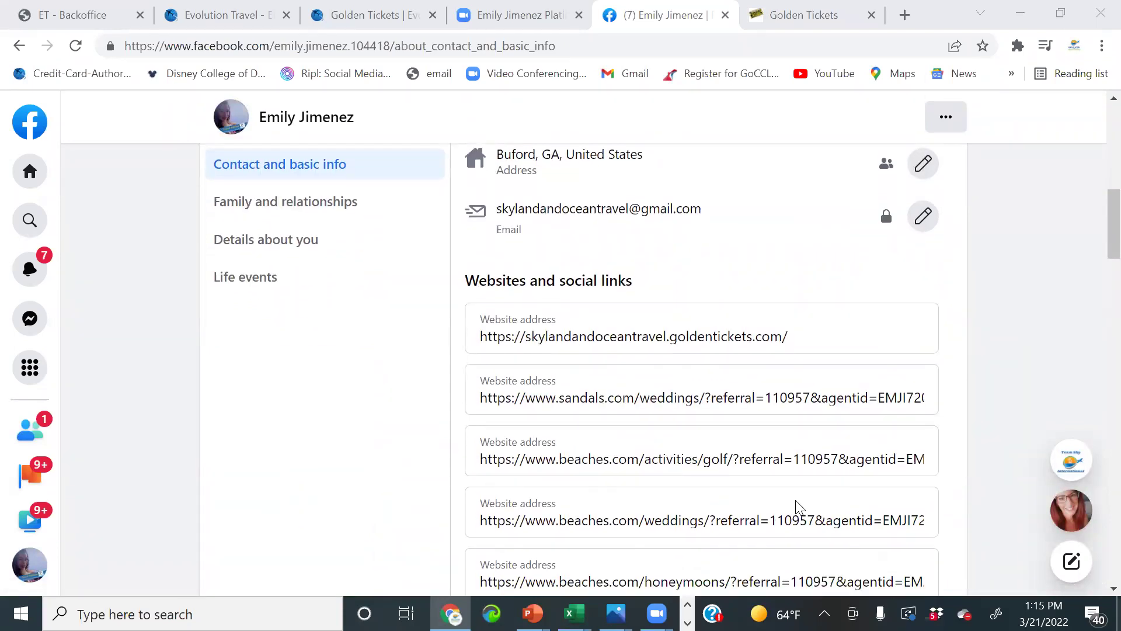
scroll(800, 484, "up", 9)
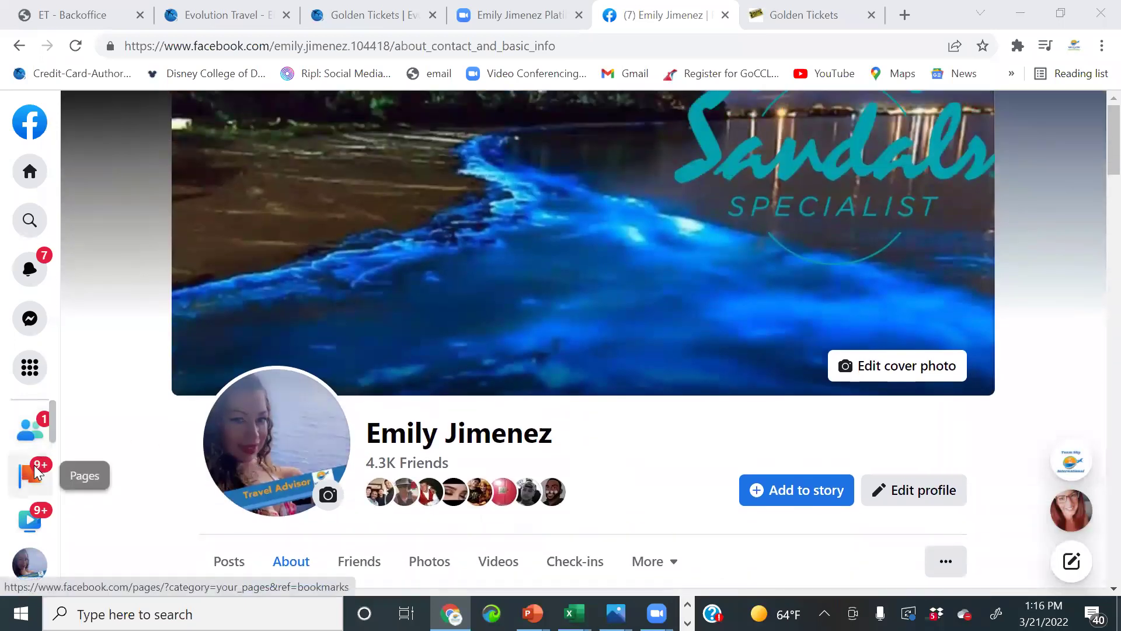
left_click(29, 473)
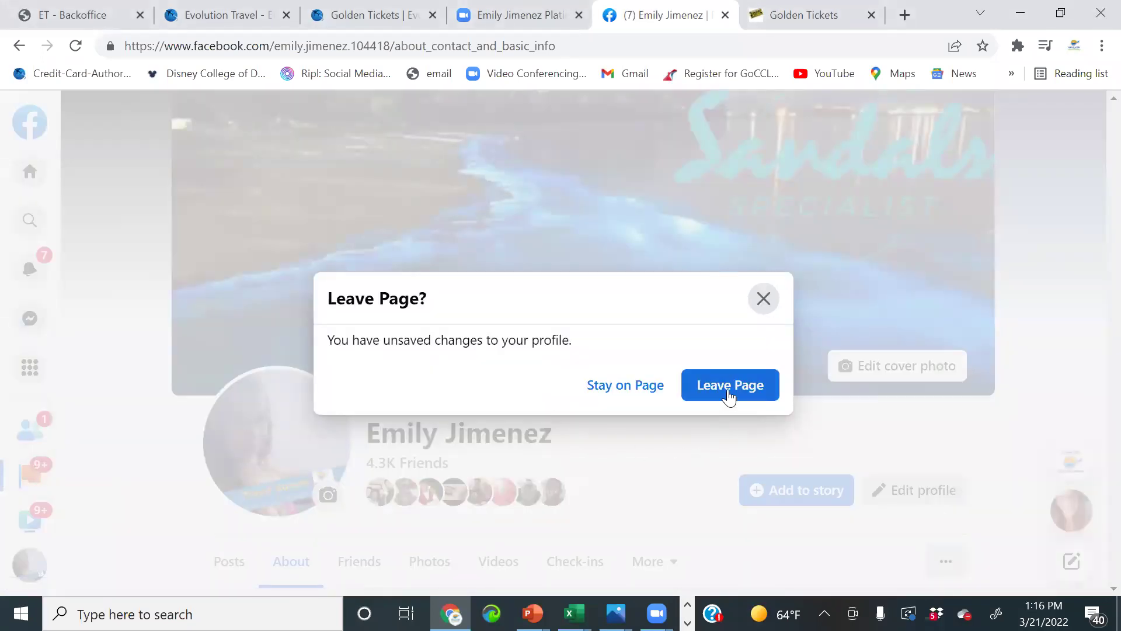
left_click(729, 391)
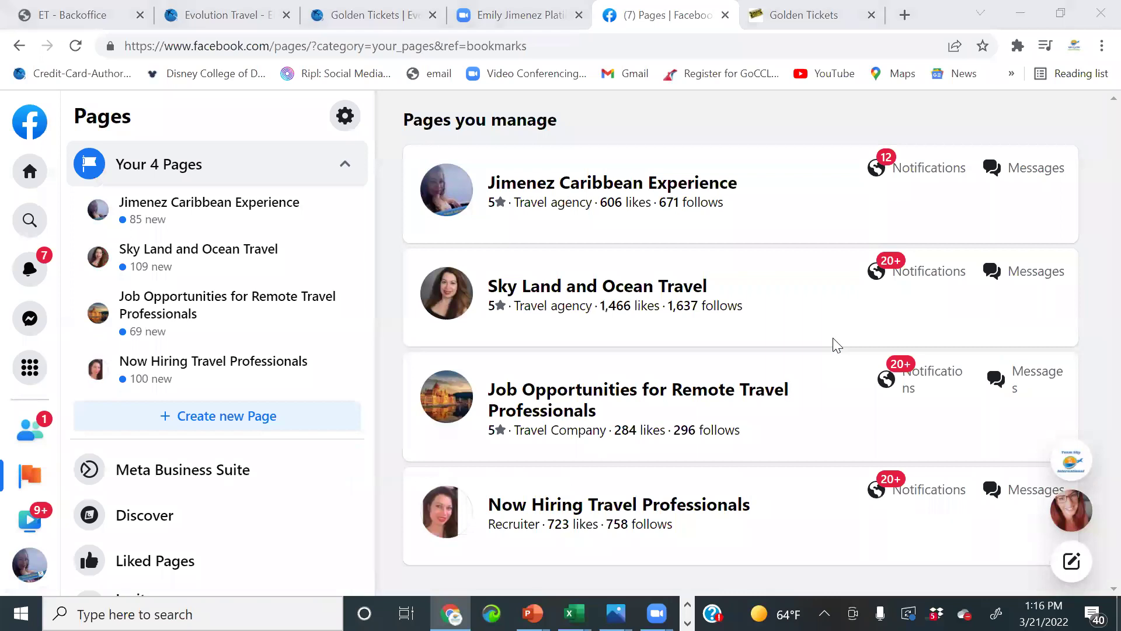
Visit the Sky Land and Ocean Travel page, then return to the Facebook news feed
left_click(603, 290)
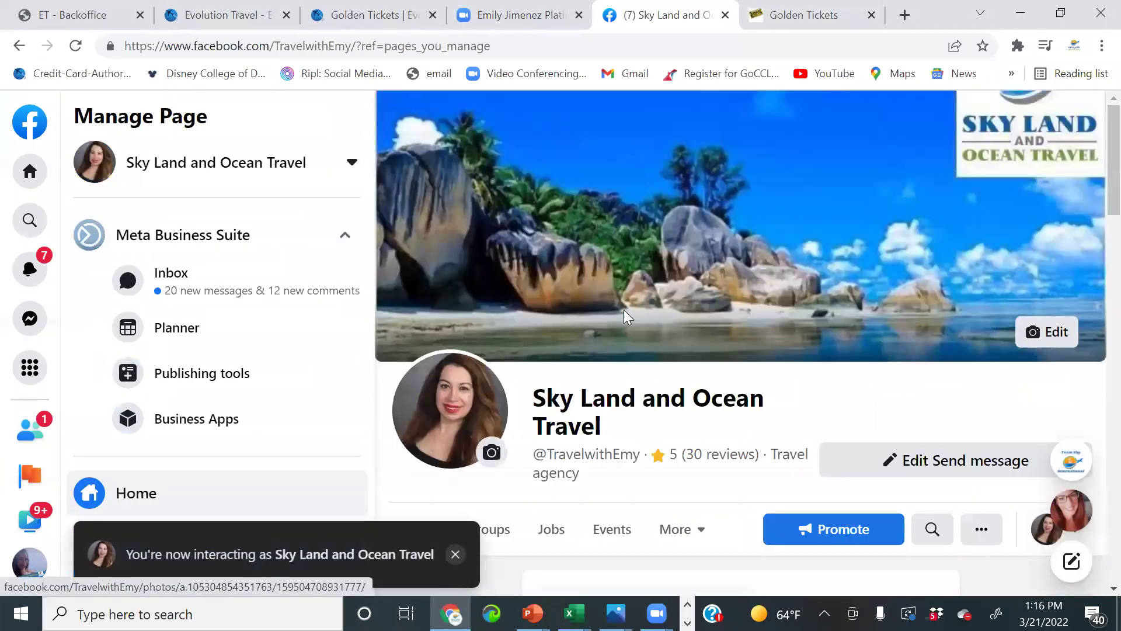
scroll(626, 316, "down", 5)
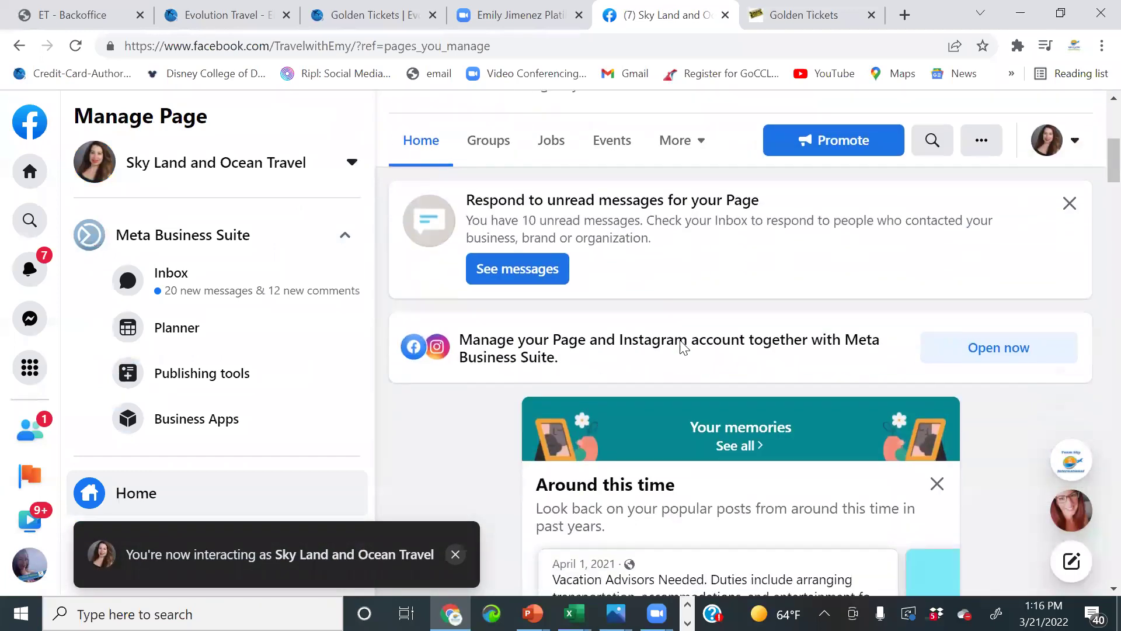
scroll(683, 346, "down", 7)
scroll(683, 351, "up", 12)
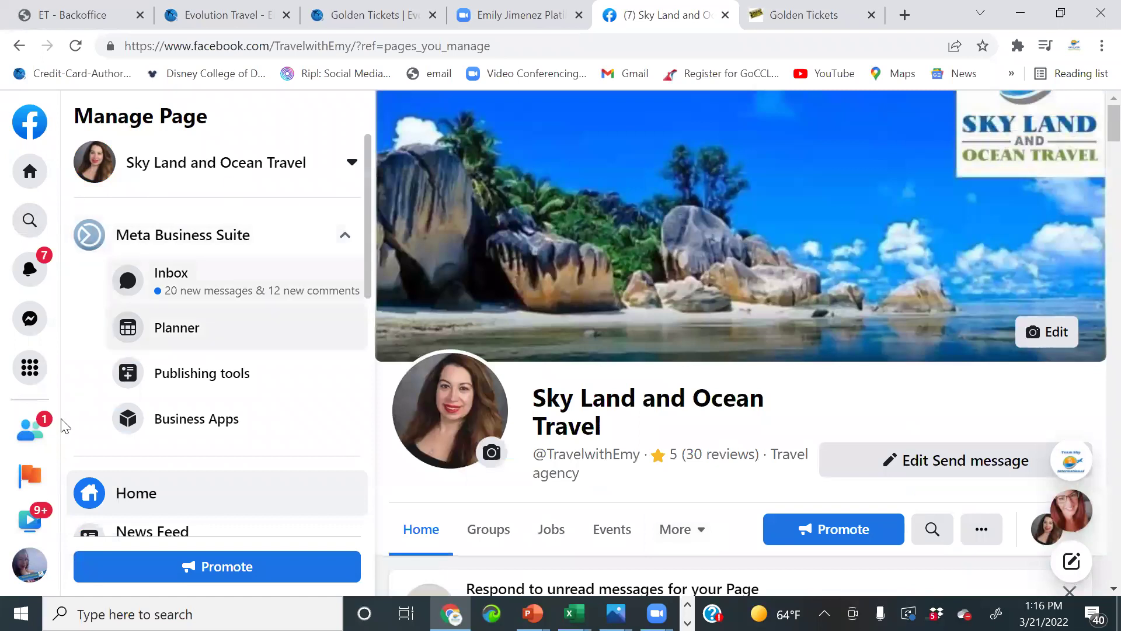
left_click(158, 173)
left_click(32, 136)
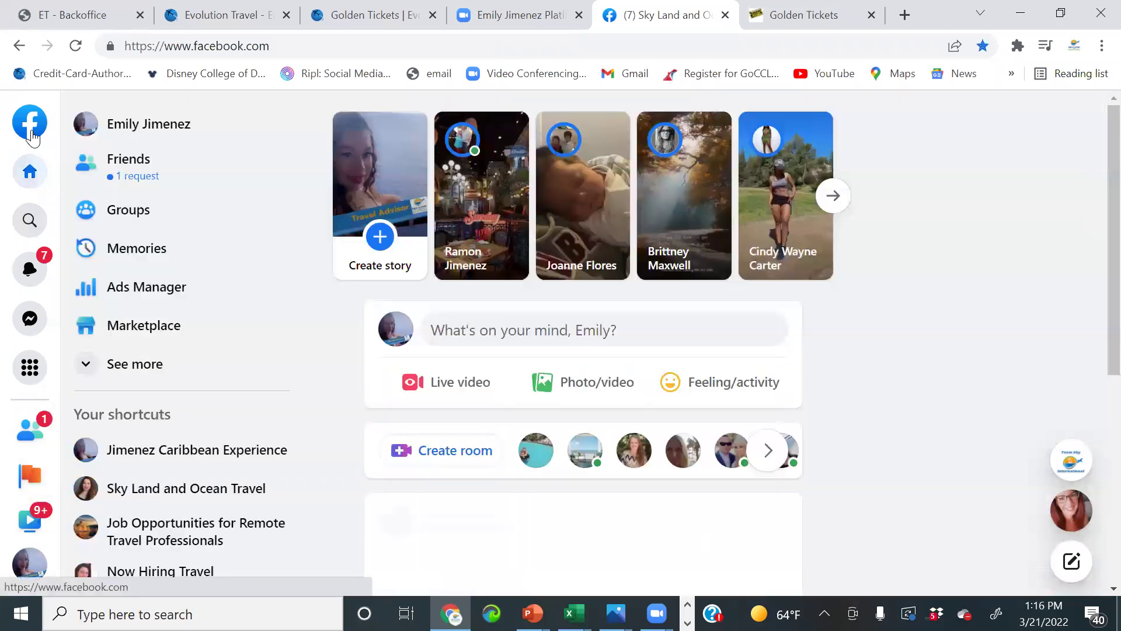
Copy the Golden Tickets website link address from the personal profile
left_click(177, 138)
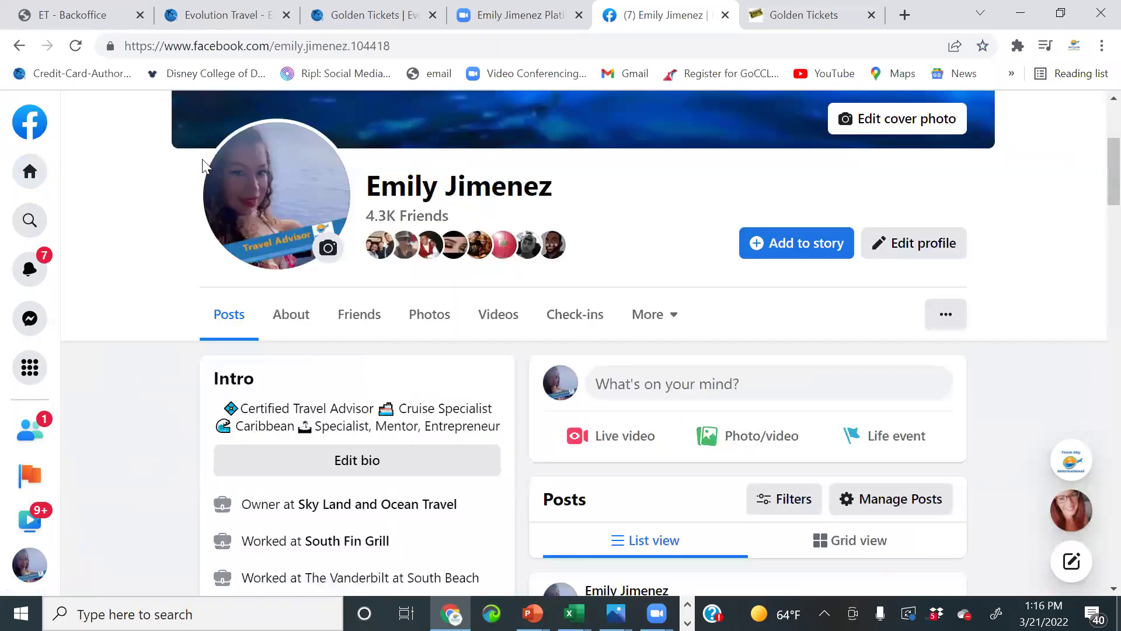
scroll(403, 388, "down", 7)
scroll(403, 387, "down", 7)
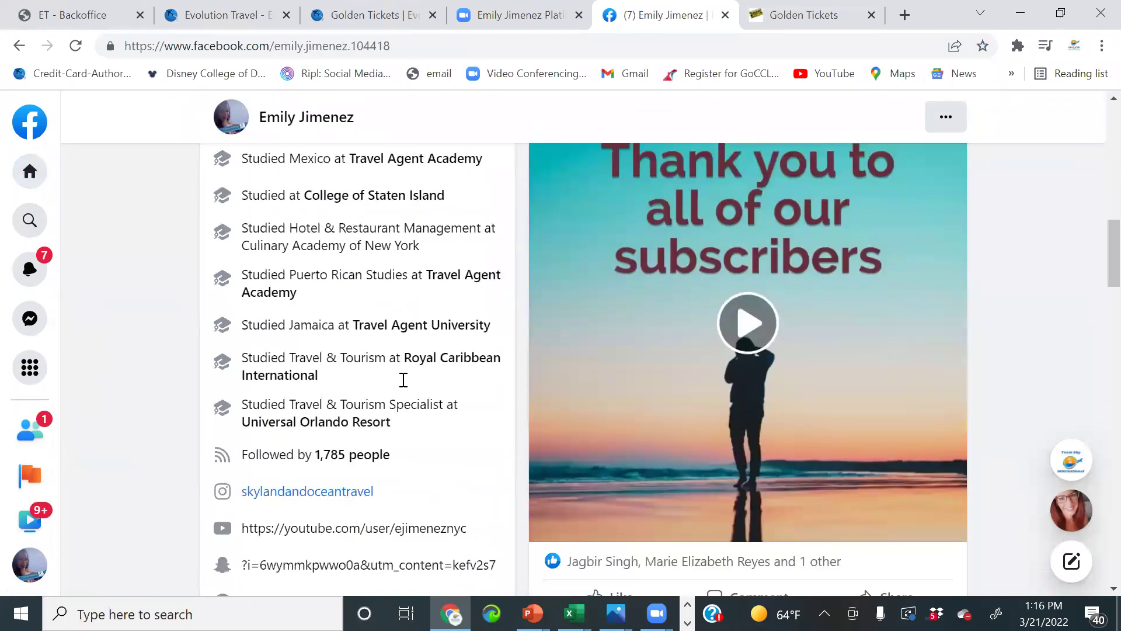
right_click(413, 345)
left_click(502, 444)
Open the Sky Land and Ocean Travel business page and scroll to its About details
scroll(385, 349, "up", 6)
scroll(409, 327, "up", 5)
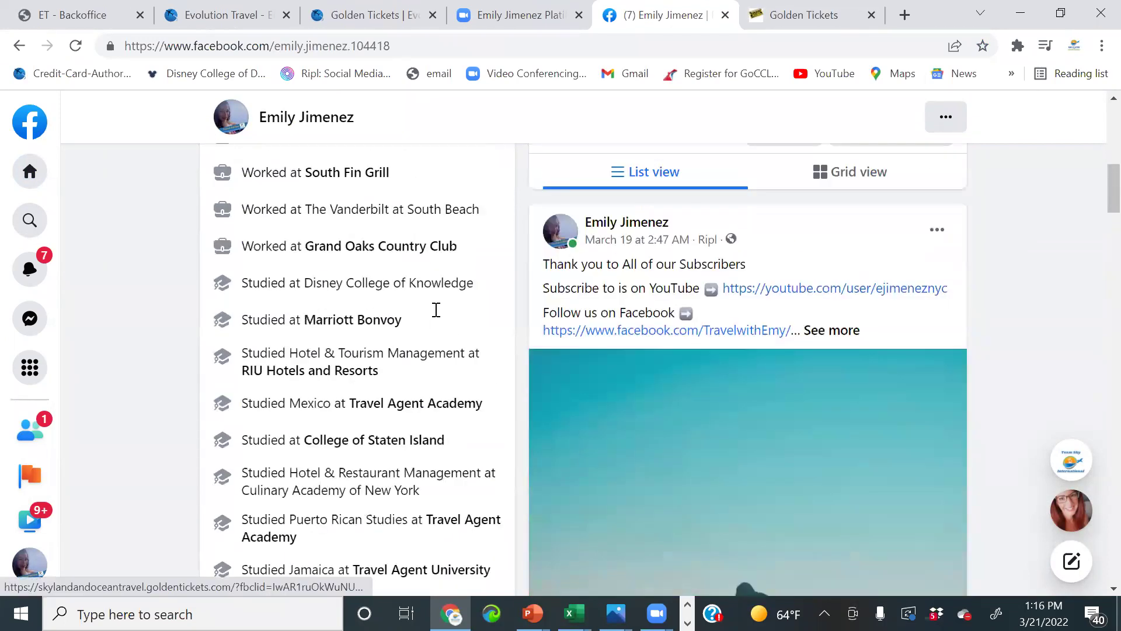
left_click(411, 248)
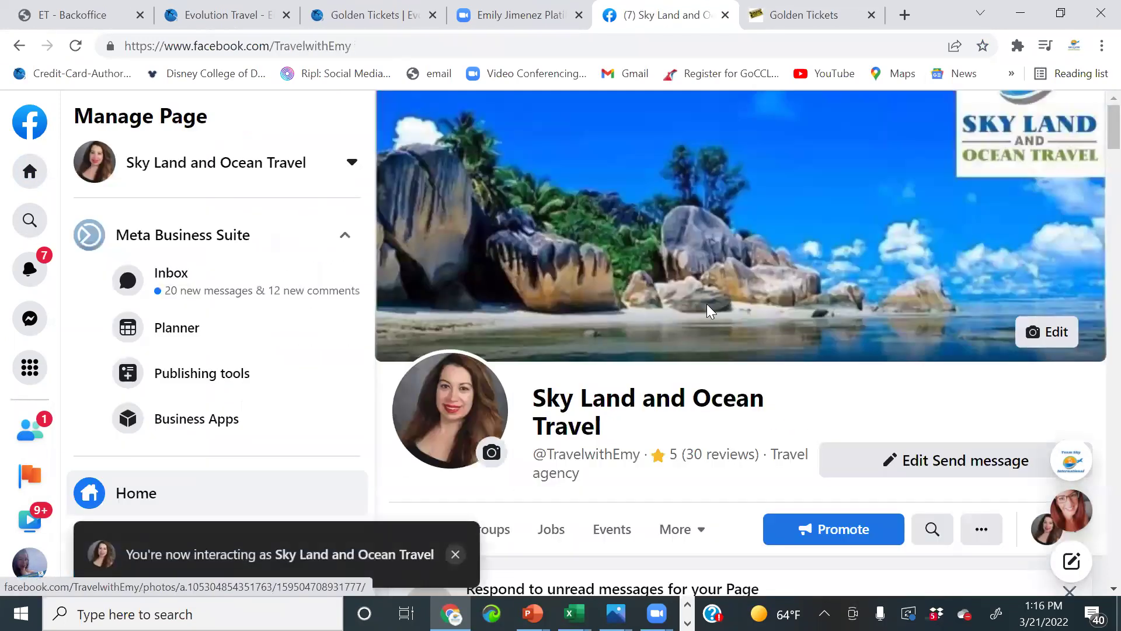
scroll(737, 323, "down", 5)
scroll(737, 322, "down", 20)
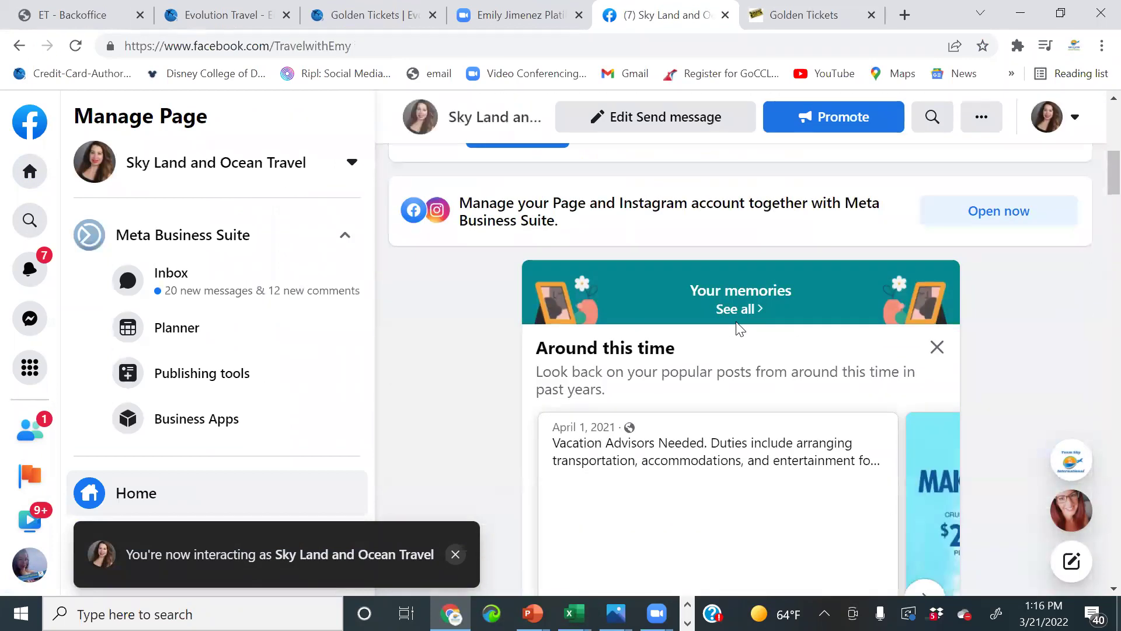
scroll(740, 333, "down", 12)
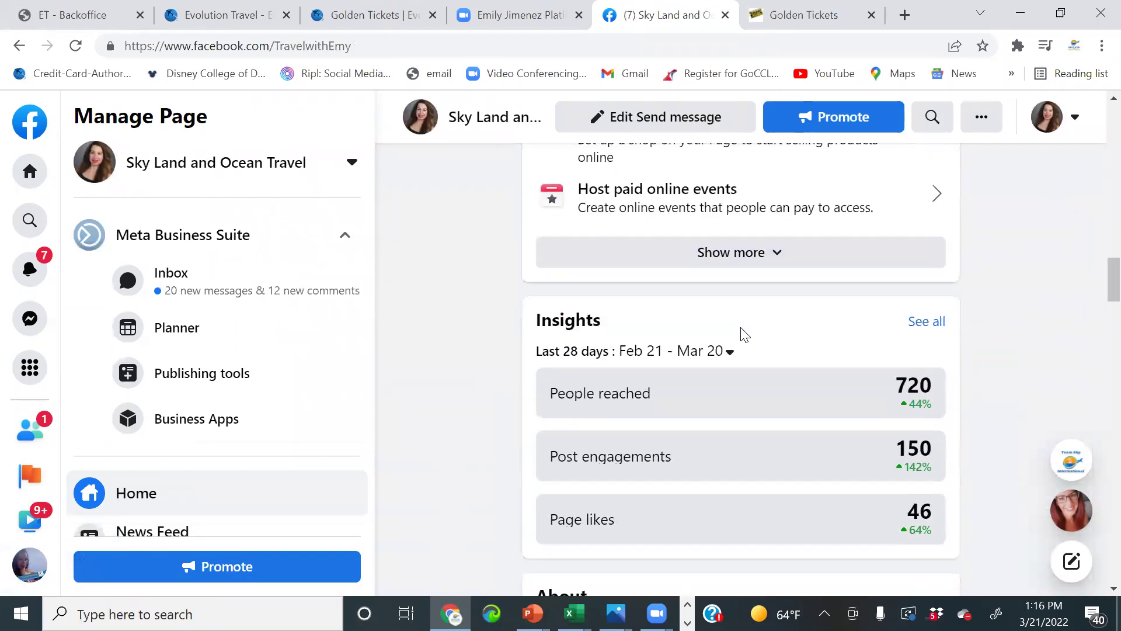
scroll(742, 332, "down", 6)
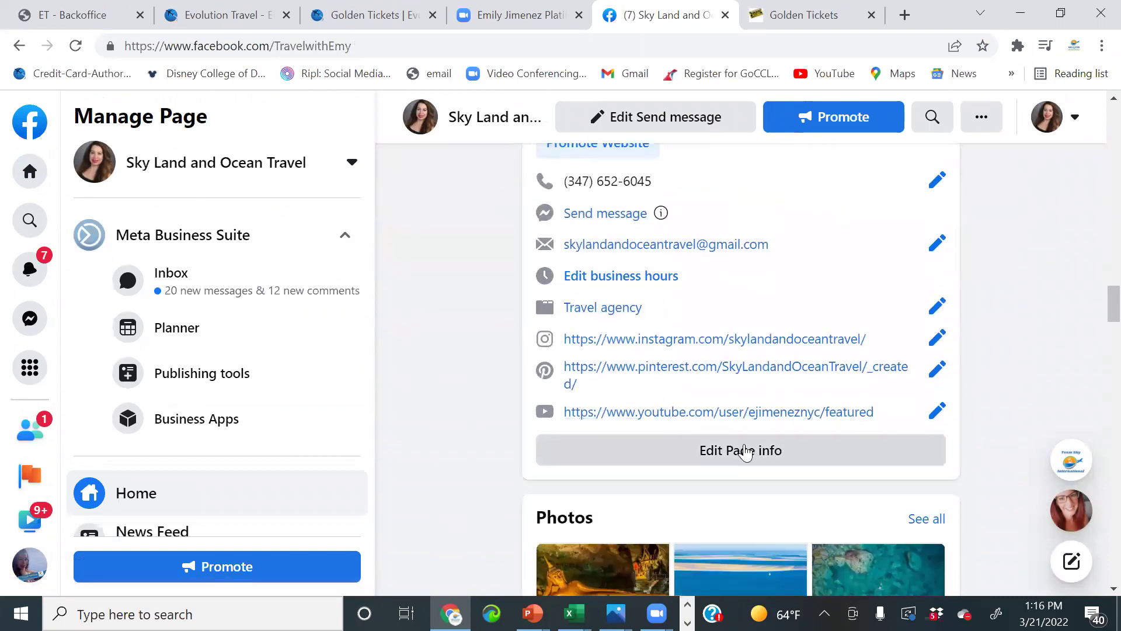
Open Edit Page info and scroll the More section down to the Additional Information box
left_click(746, 453)
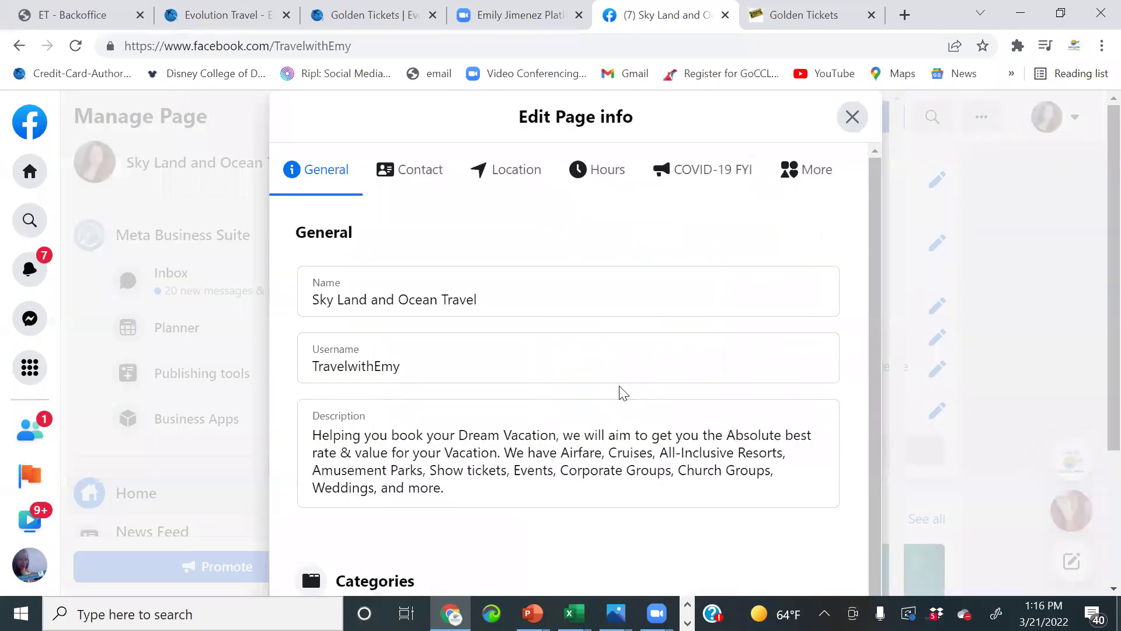
scroll(625, 390, "down", 1)
scroll(463, 223, "down", 3)
scroll(518, 271, "up", 4)
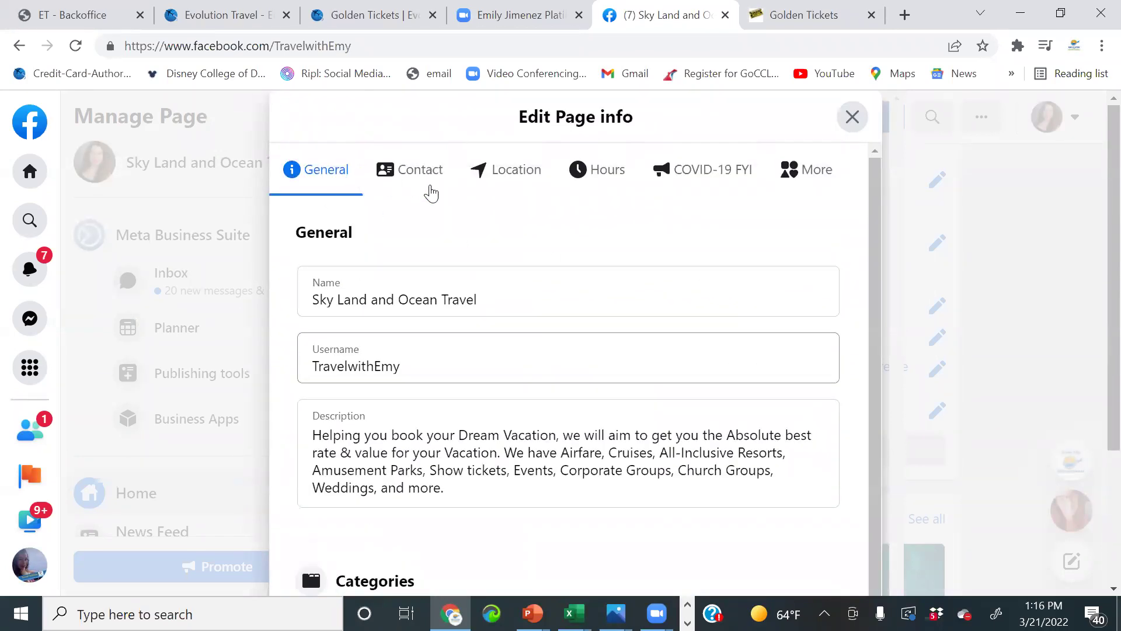
left_click(817, 181)
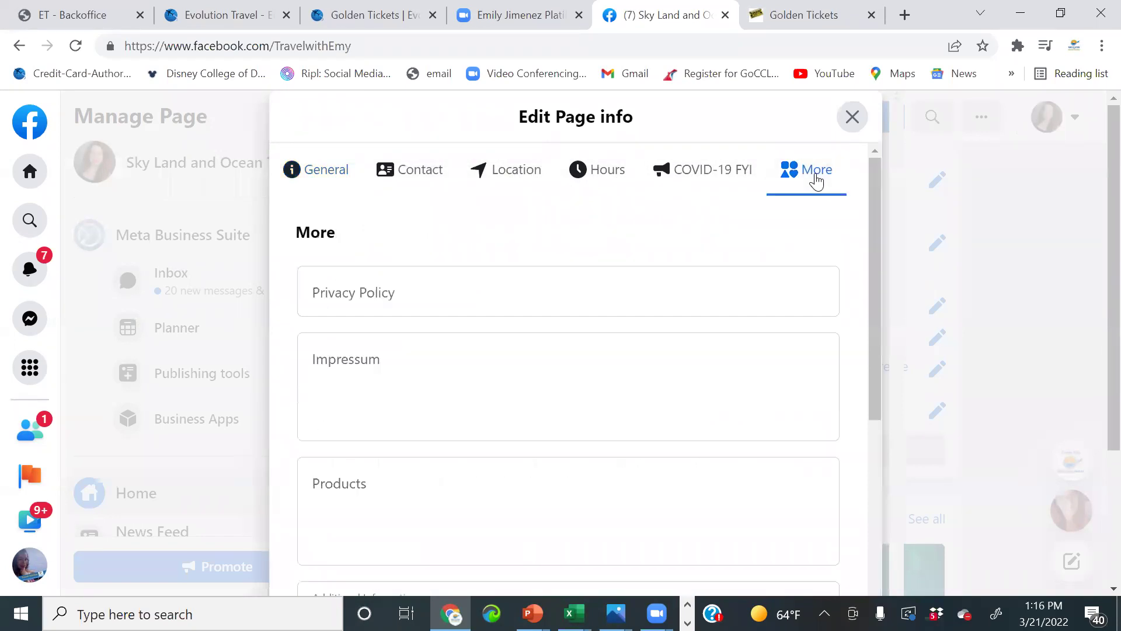
scroll(593, 288, "down", 5)
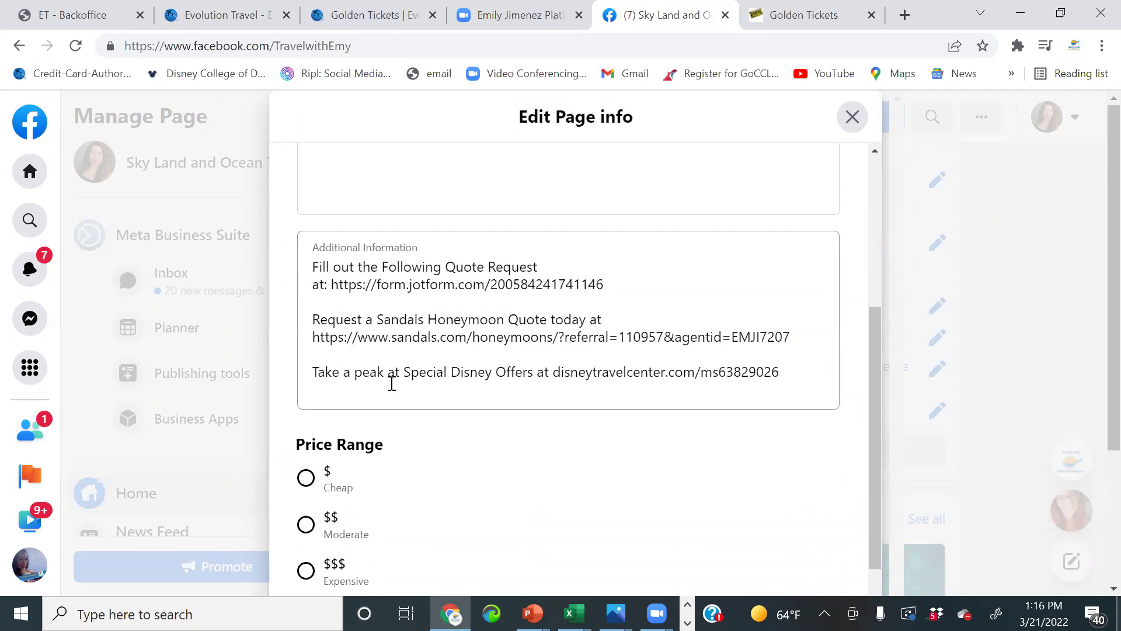
Start a new paragraph after the Disney offers line and remove a wrongly pasted redirect link
left_click(794, 372)
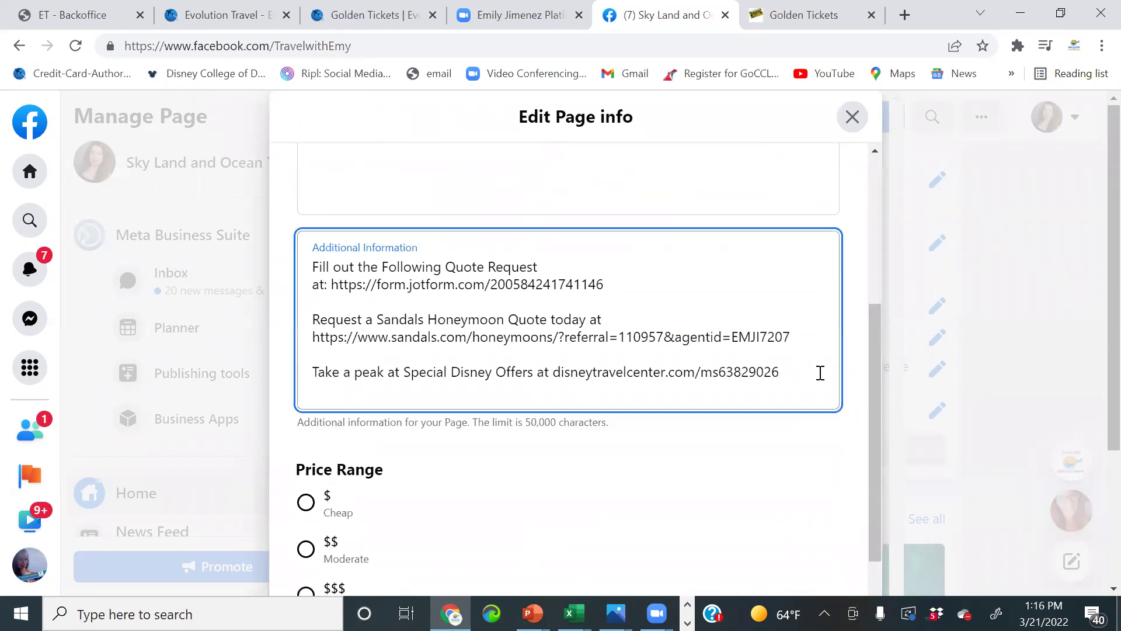
key("Return")
key("Return")
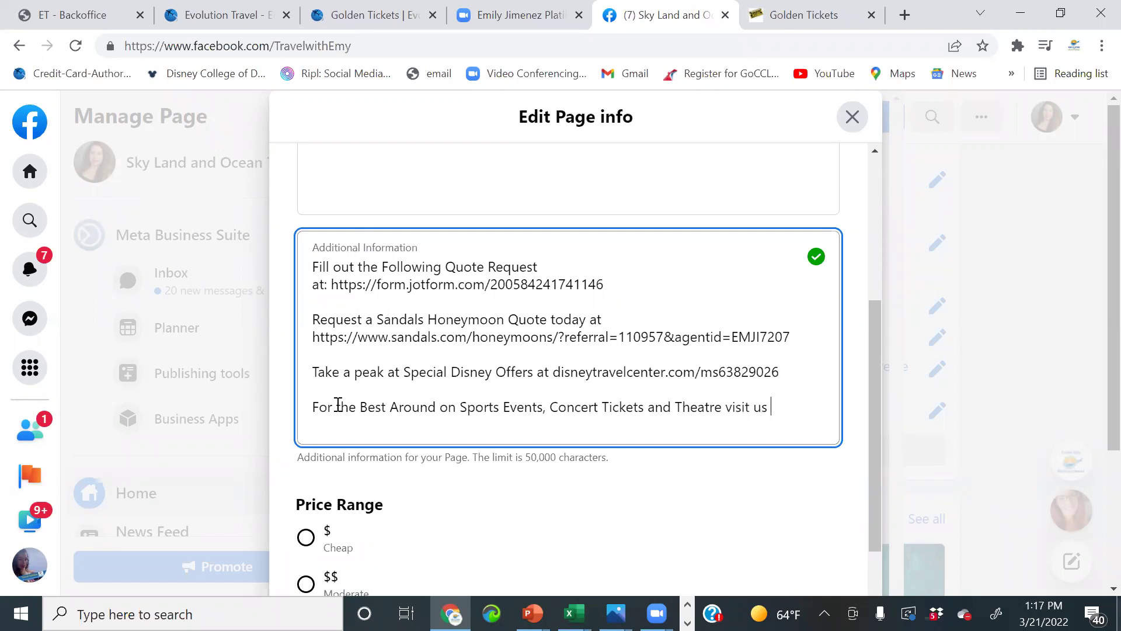
right_click(787, 407)
left_click(857, 268)
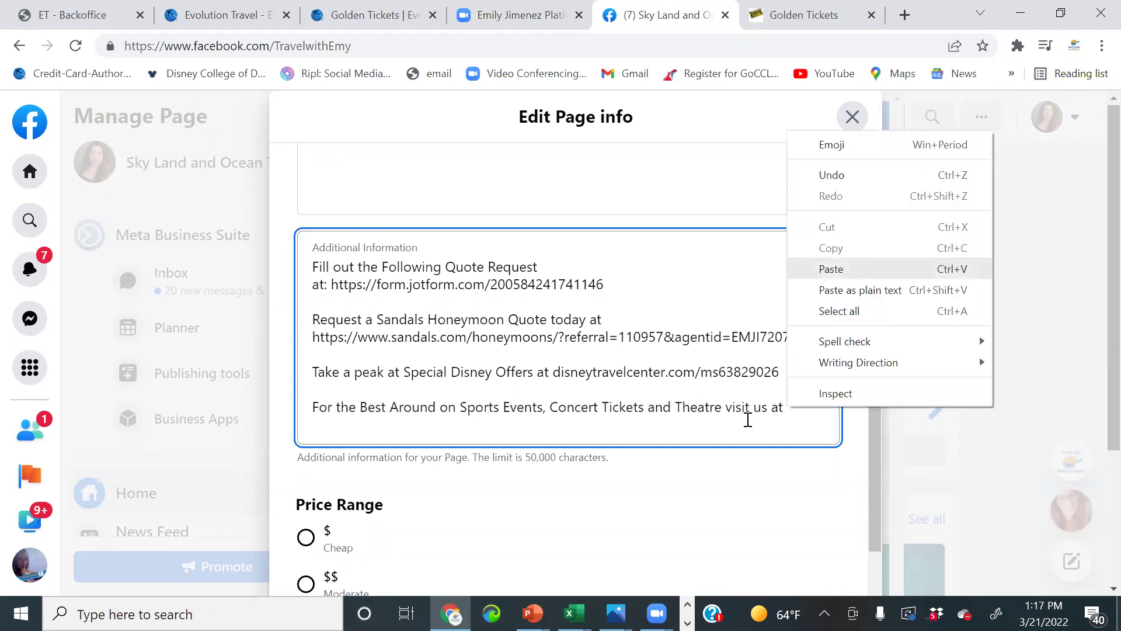
key("ctrl+shift+End")
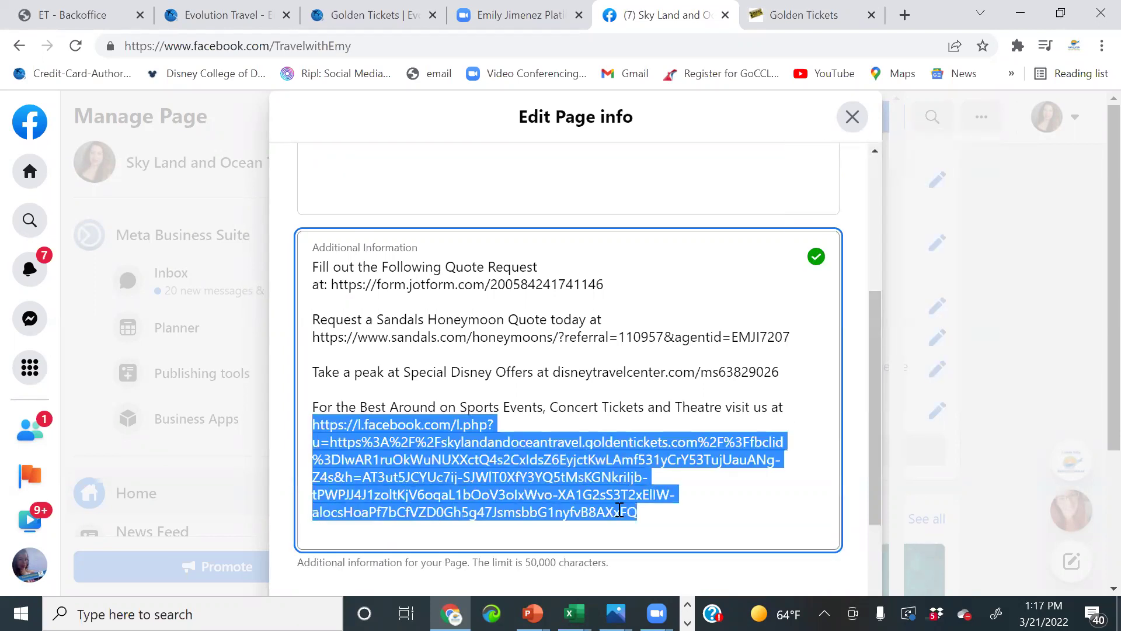
key("BackSpace")
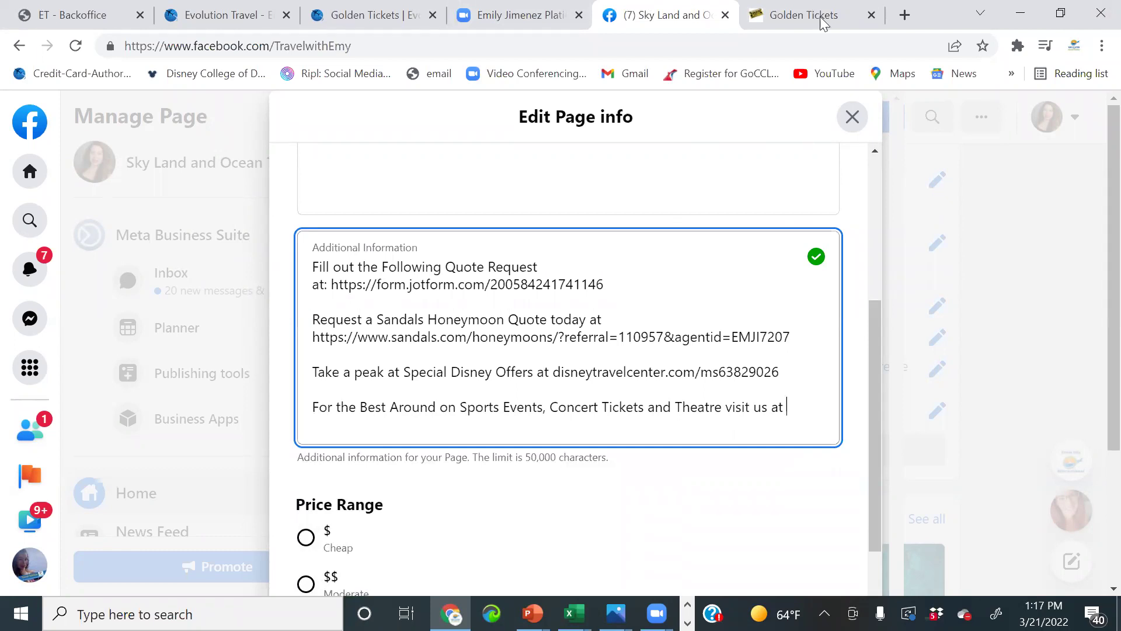
Copy the affiliate address from the Golden Tickets tab and paste it after 'visit us at'
key("ctrl+Tab")
right_click(297, 348)
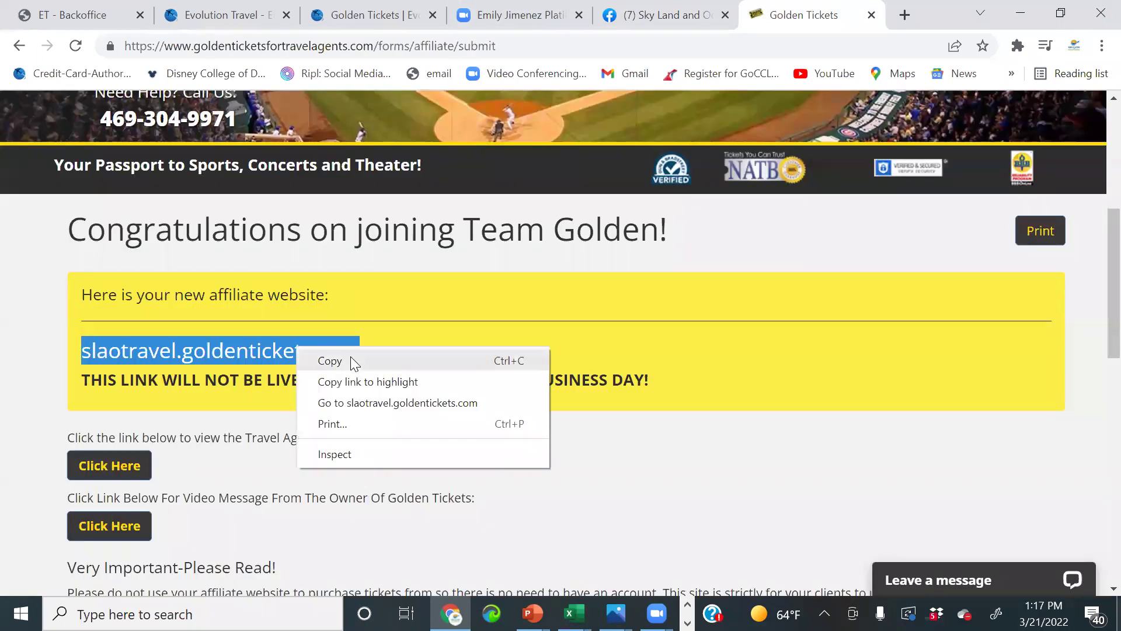
left_click(330, 360)
left_click(650, 17)
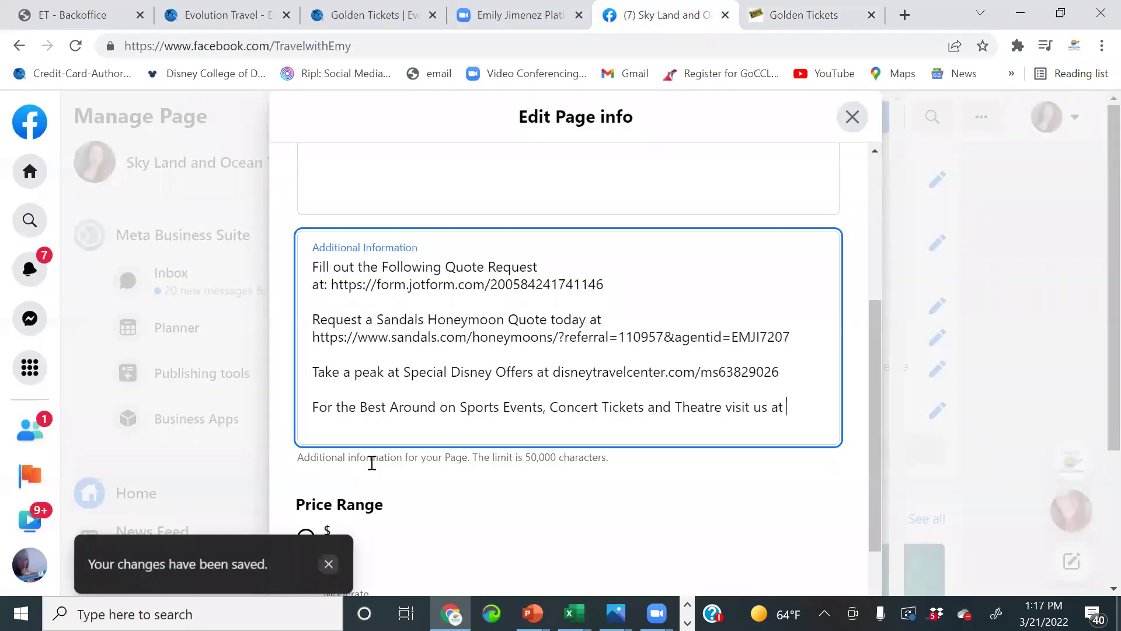
right_click(351, 431)
left_click(393, 293)
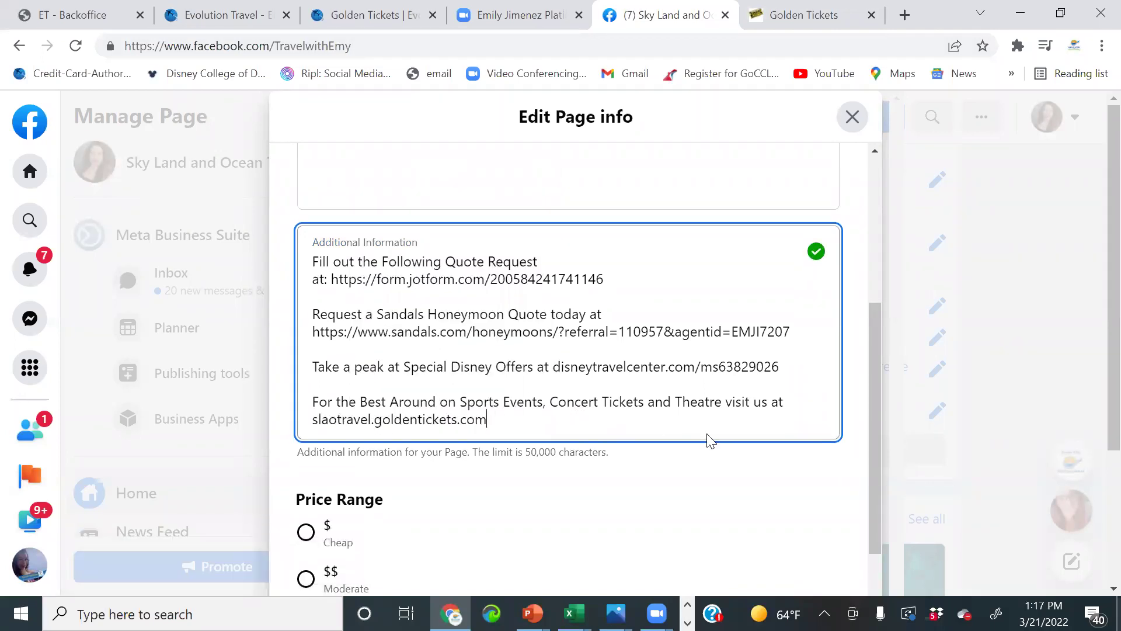
scroll(709, 440, "down", 8)
scroll(833, 496, "down", 3)
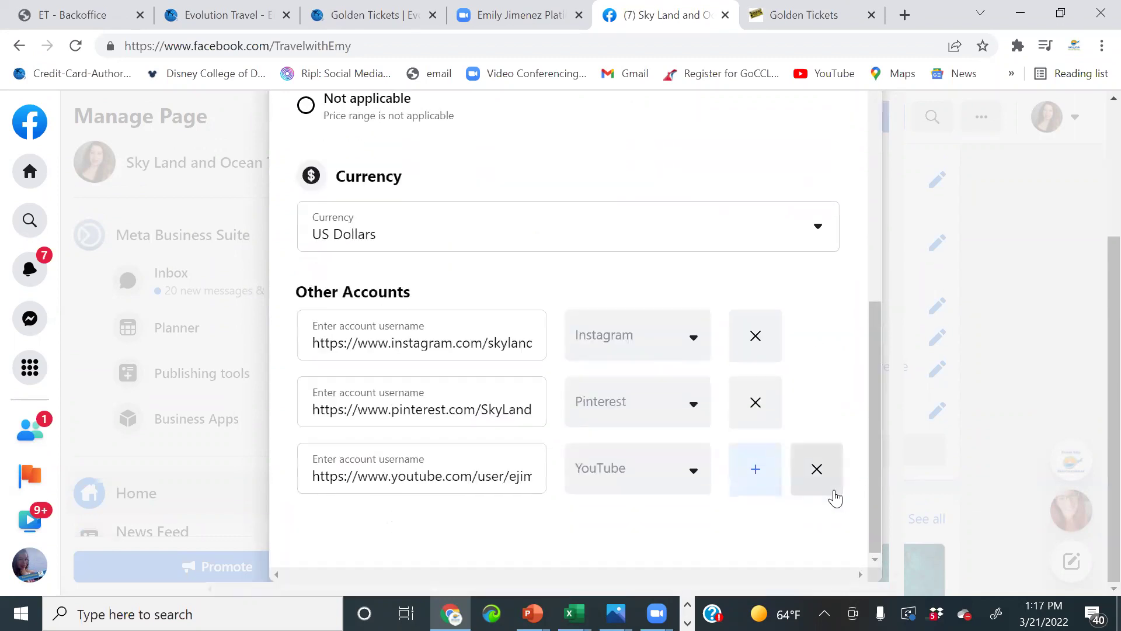
scroll(766, 513, "up", 3)
scroll(771, 513, "down", 3)
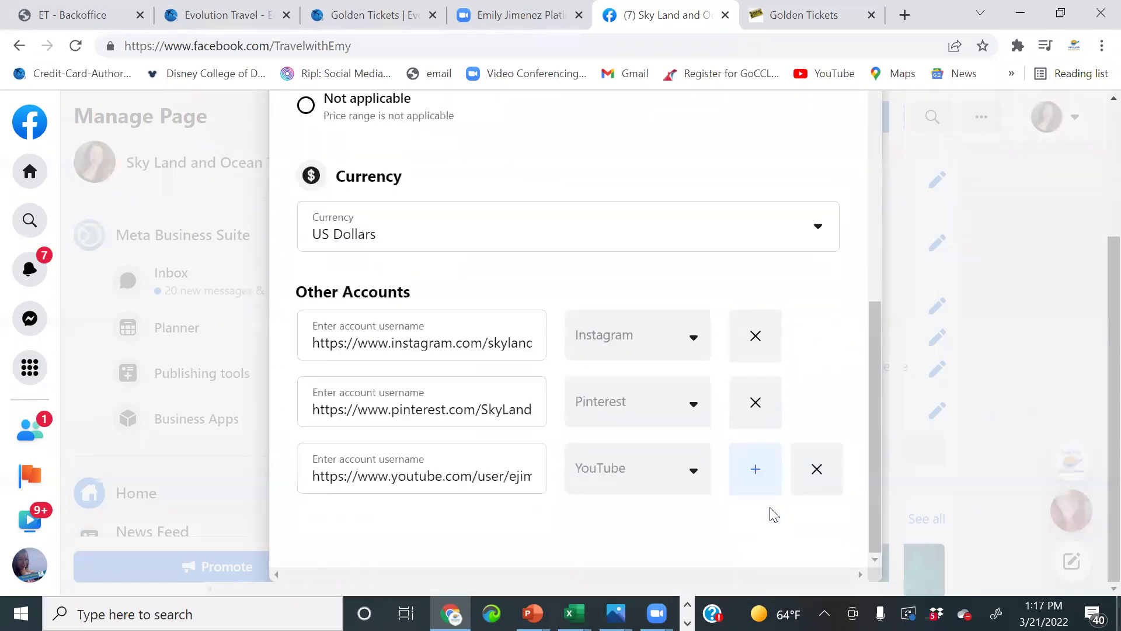
scroll(772, 511, "up", 8)
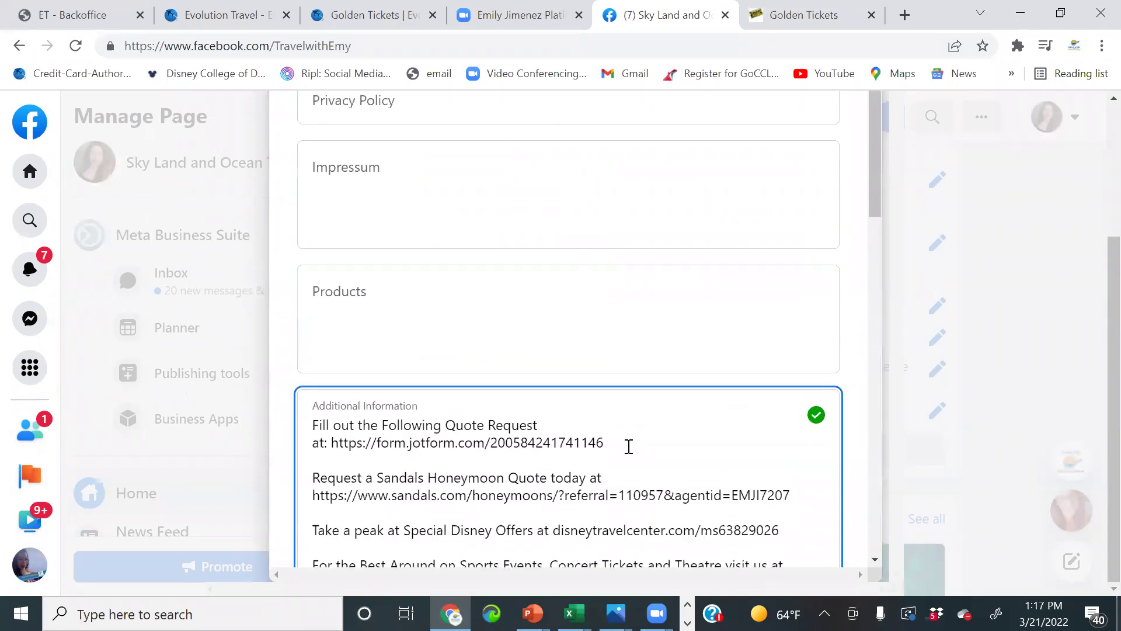
scroll(862, 350, "up", 3)
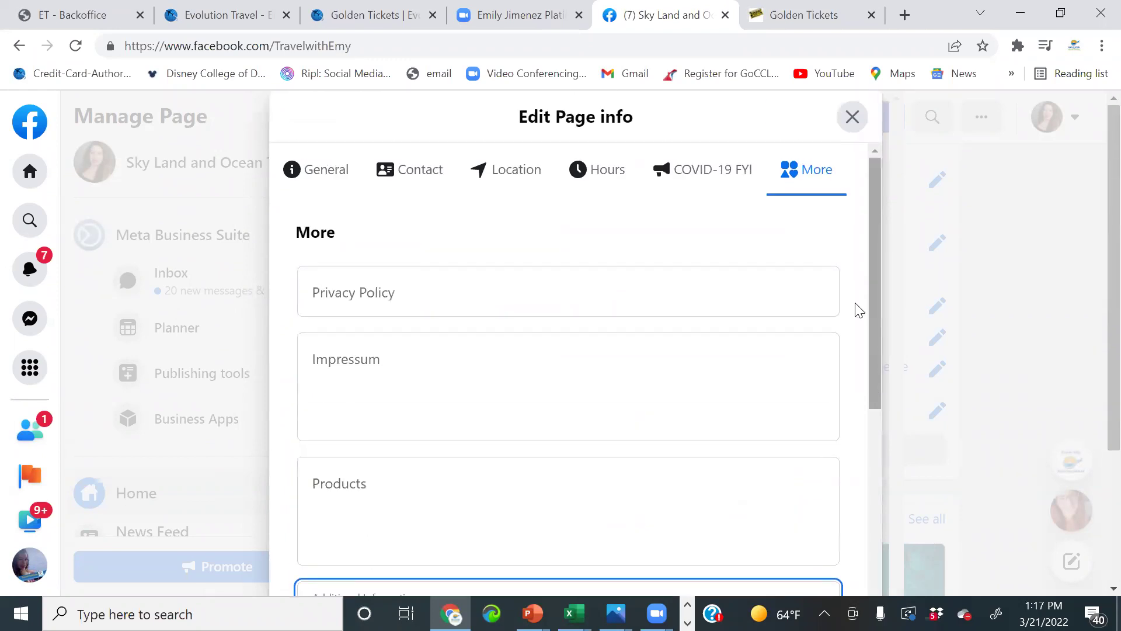
Close the page info editor to save the new ticket line
left_click(852, 117)
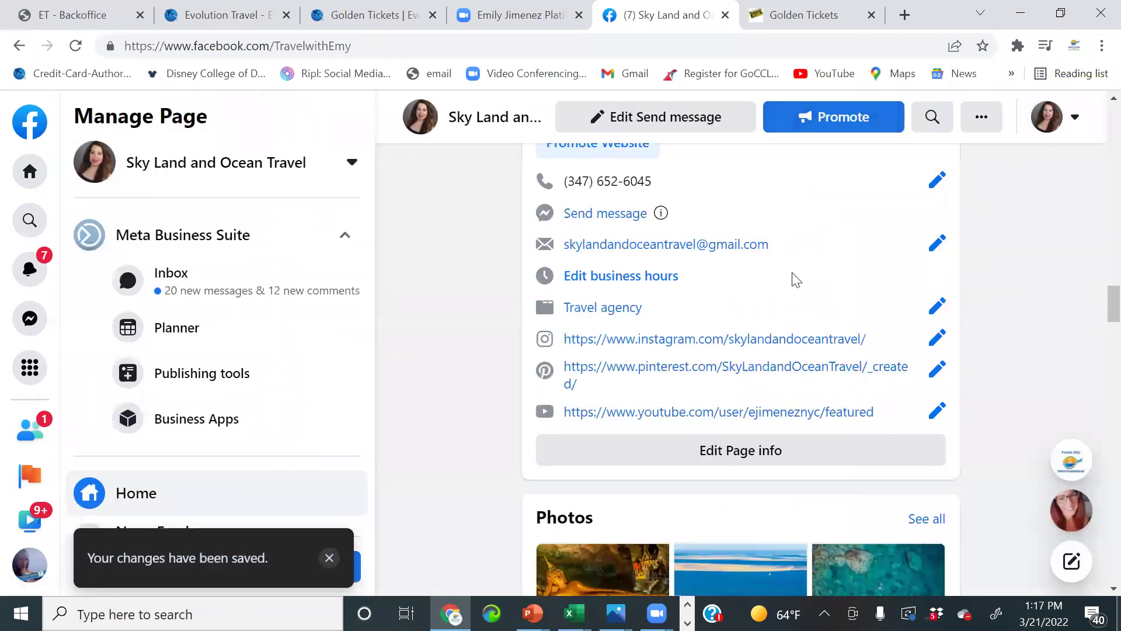
scroll(791, 278, "down", 2)
scroll(803, 306, "up", 3)
scroll(806, 306, "up", 8)
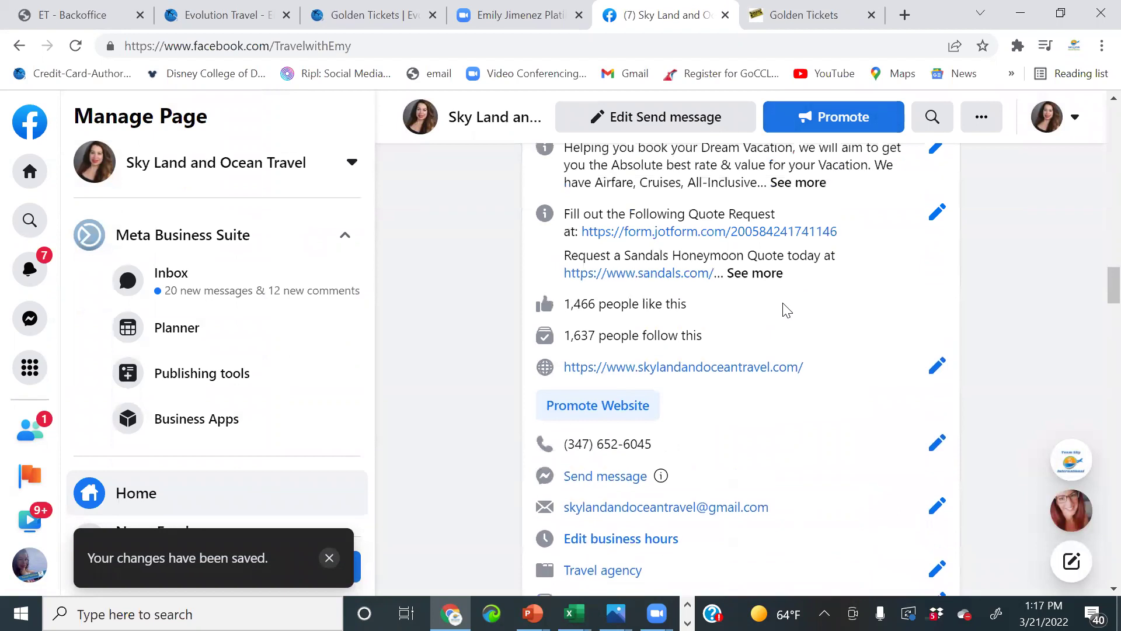
scroll(763, 353, "down", 3)
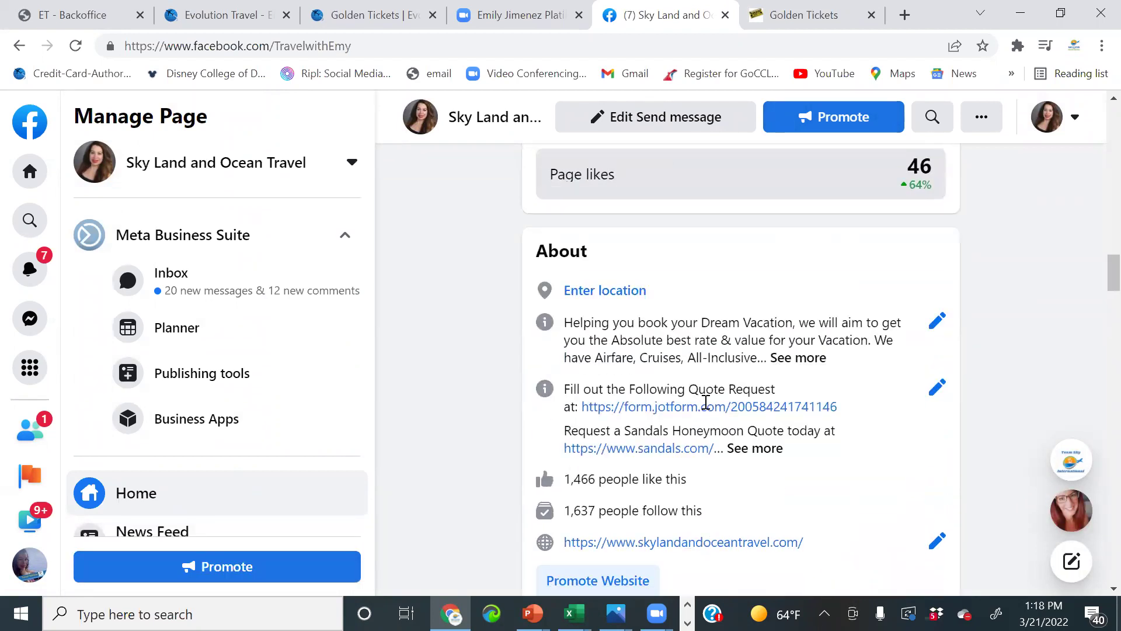
scroll(762, 374, "down", 2)
Expand the full Additional Information text to review it, then reopen it for editing
left_click(761, 371)
scroll(771, 339, "down", 3)
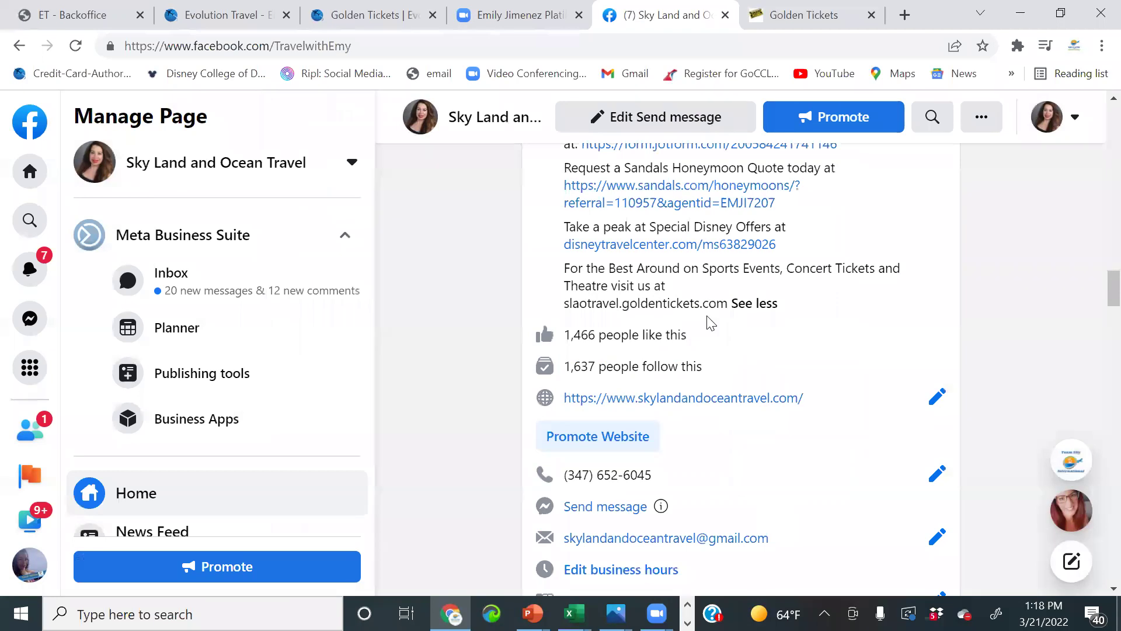
scroll(728, 306, "up", 3)
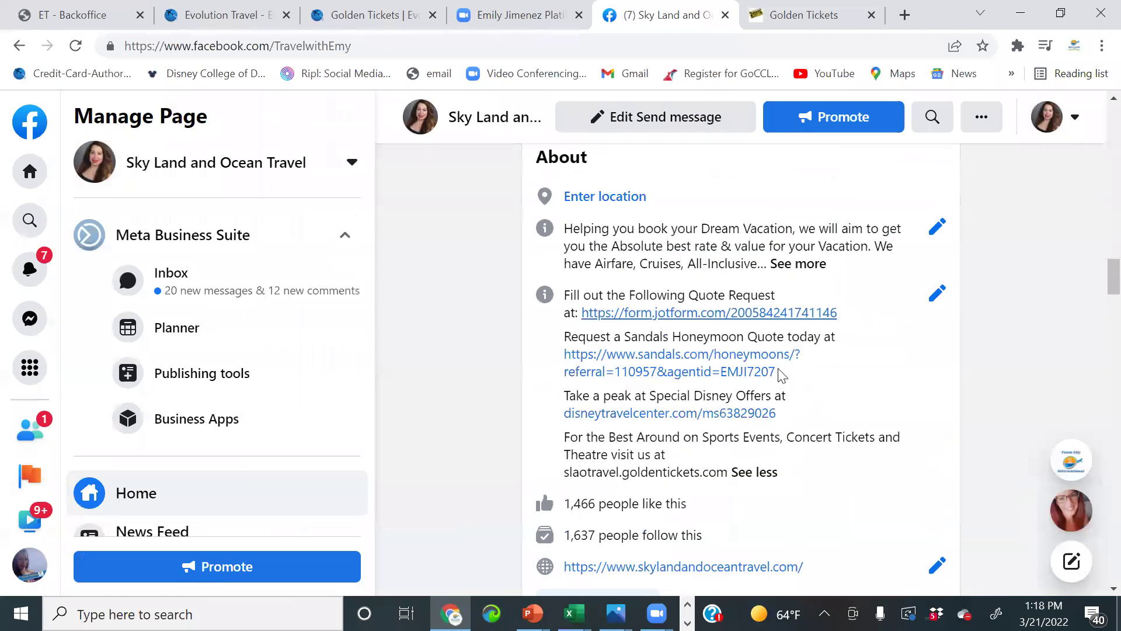
left_click(939, 301)
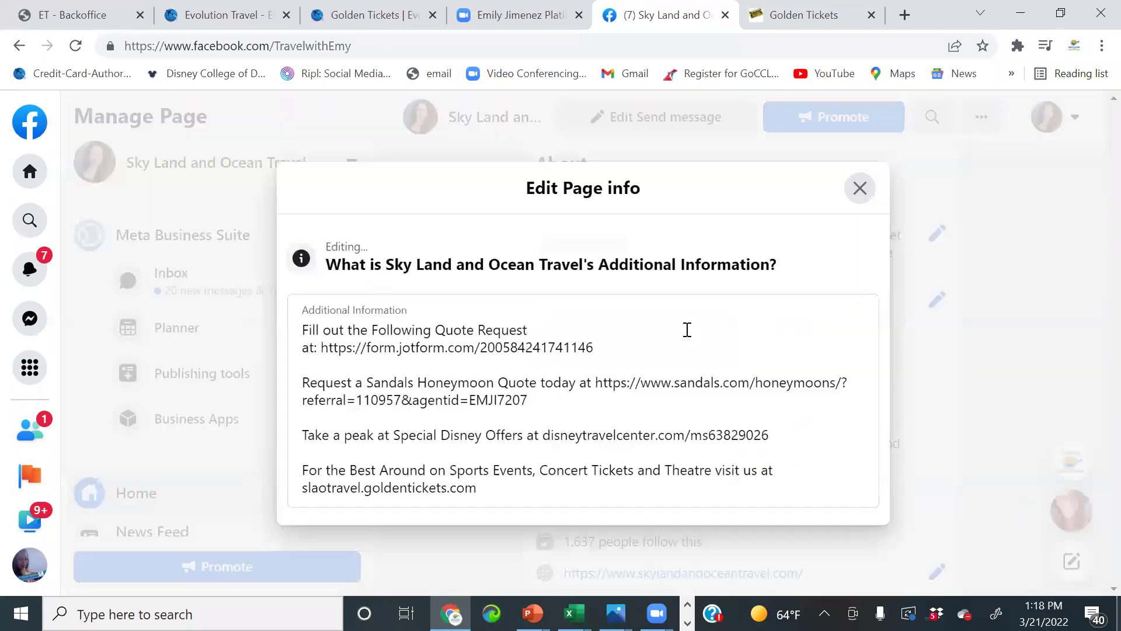
Copy the affiliate site address from the Golden Tickets affiliate page
left_click(302, 490)
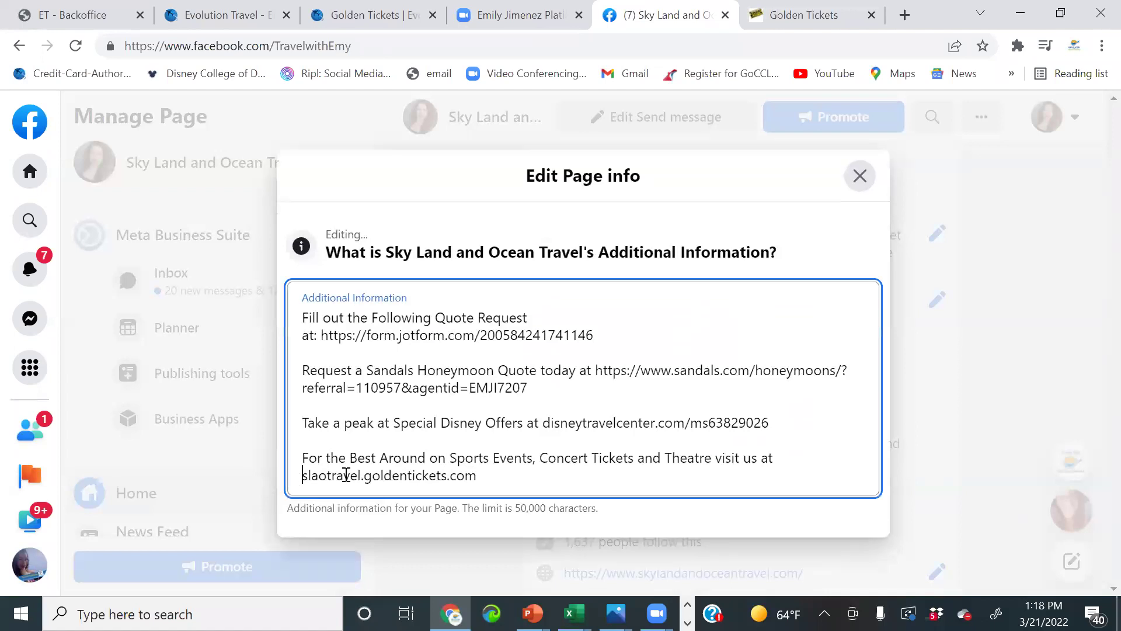
left_click(800, 15)
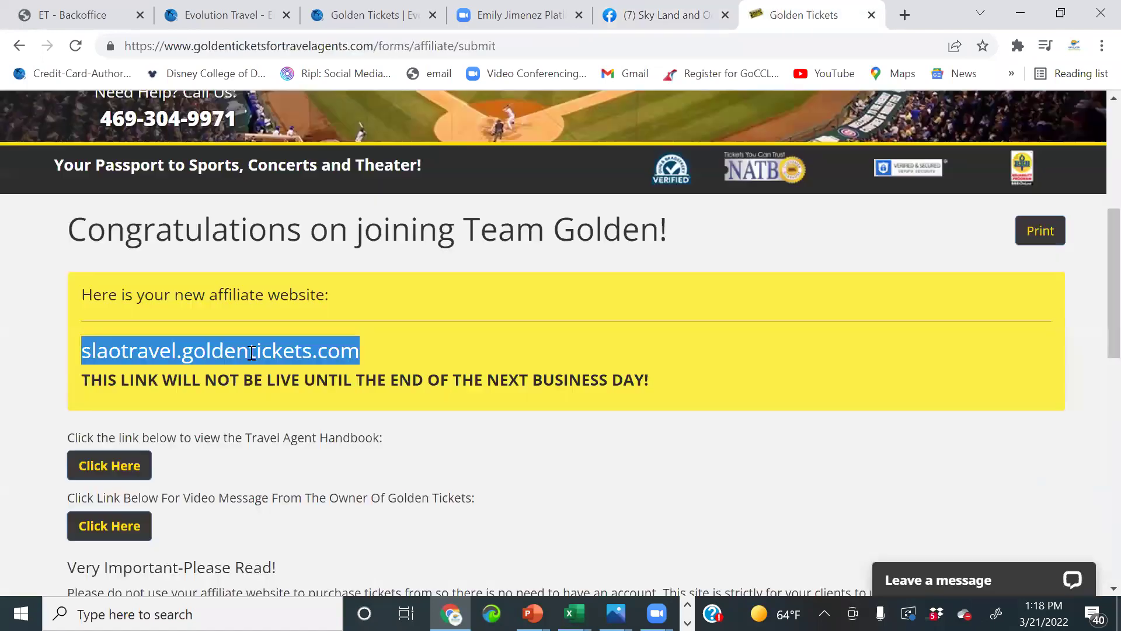
left_click(270, 350)
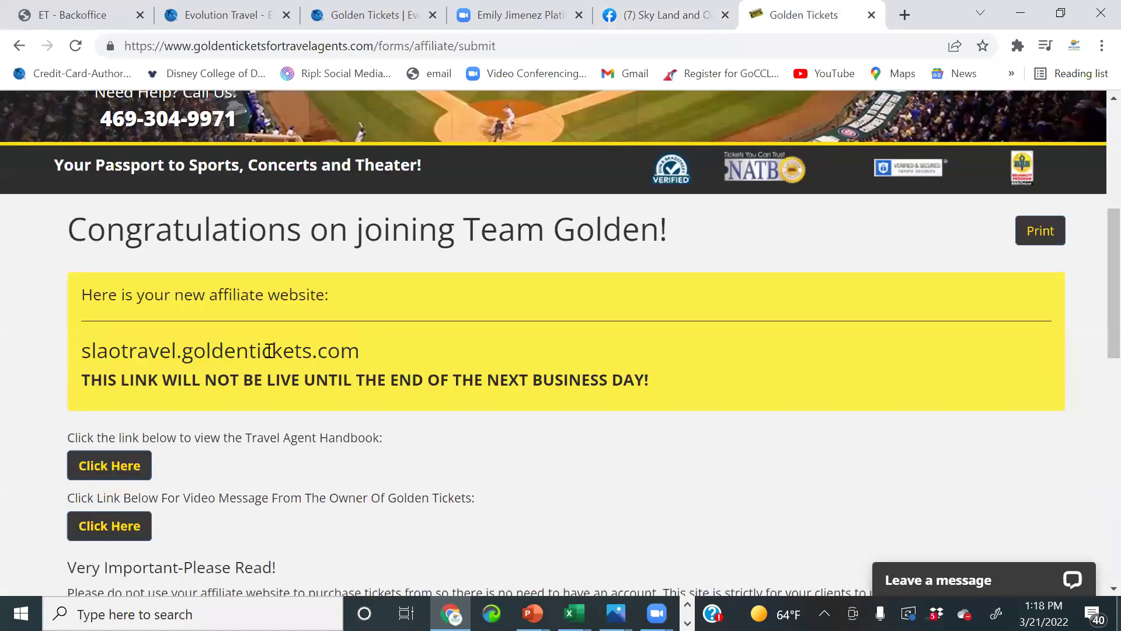
double_click(123, 350)
key("ctrl+c")
right_click(152, 350)
left_click(381, 243)
left_click(905, 15)
right_click(706, 46)
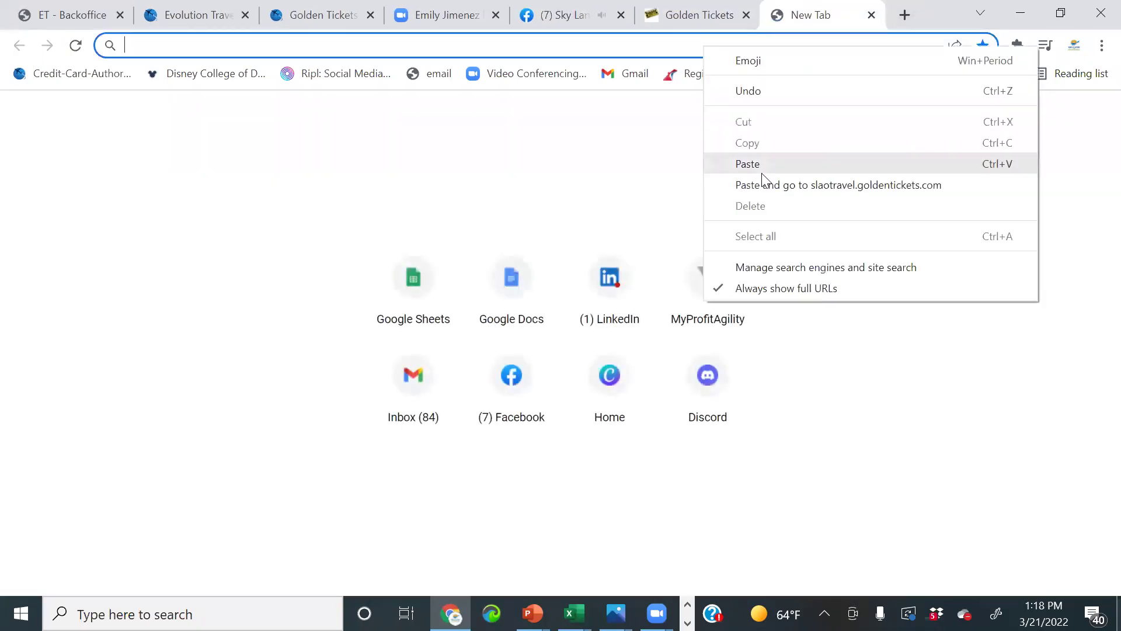
left_click(761, 175)
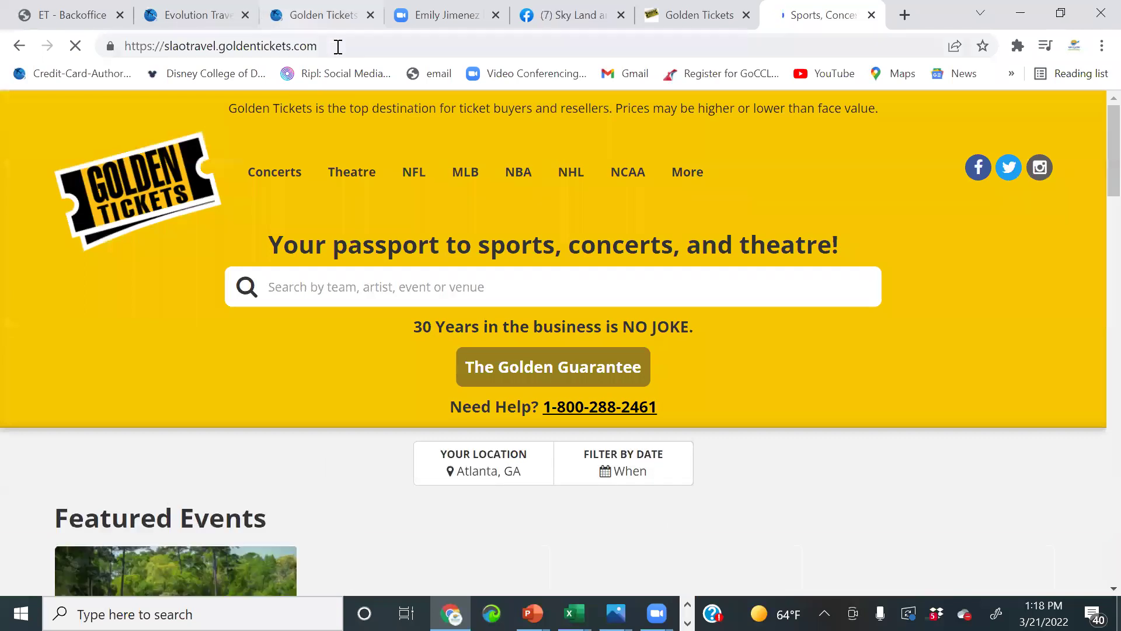
left_click(201, 52)
right_click(202, 52)
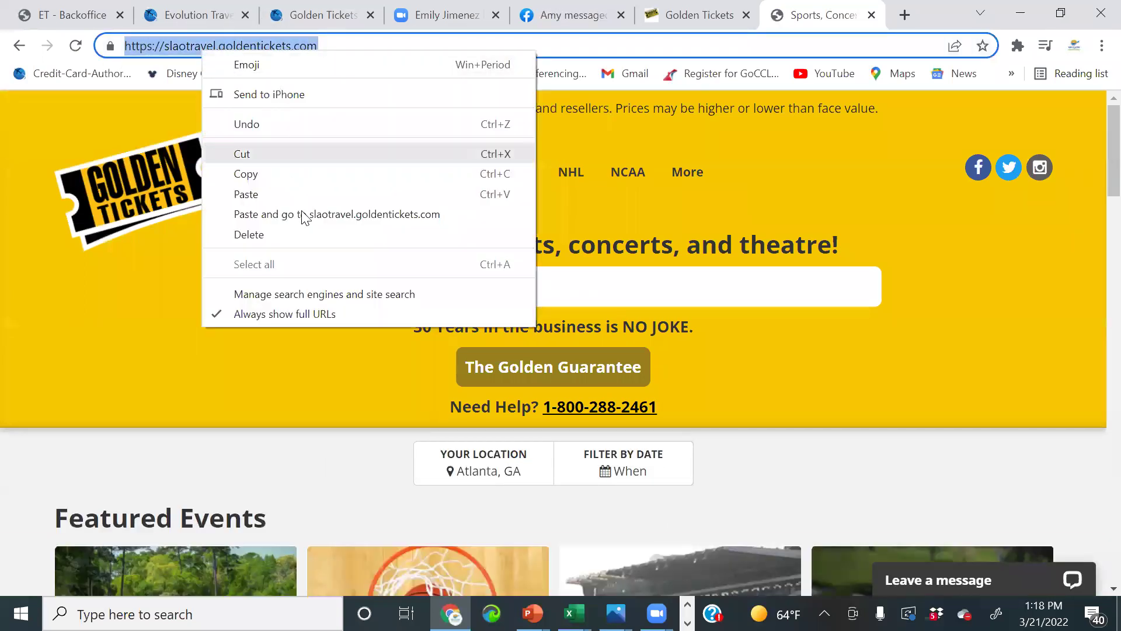
left_click(304, 173)
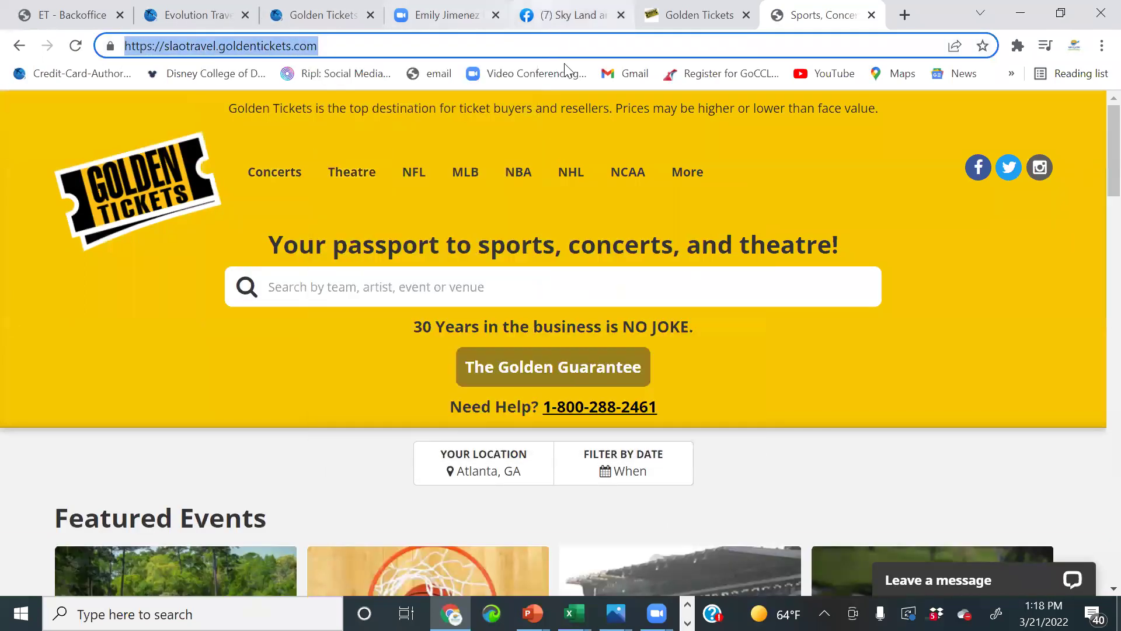
Replace the old slaotravel.goldentickets.com line with the full https address and save
left_click(573, 15)
left_click_drag(494, 472, 292, 475)
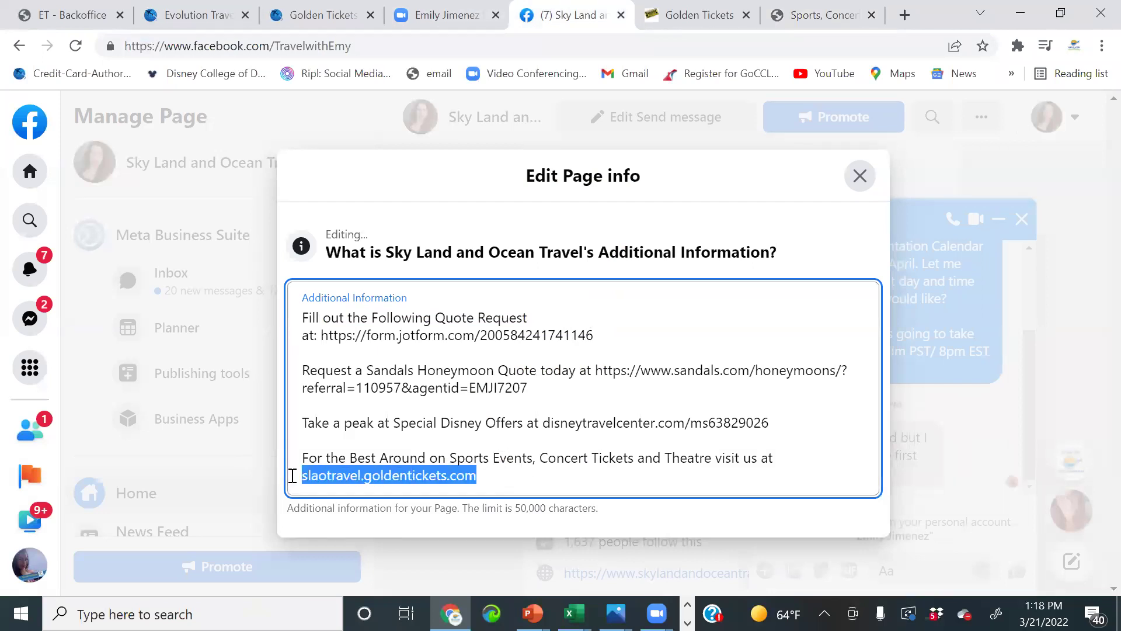
key("BackSpace")
right_click(314, 472)
left_click(358, 328)
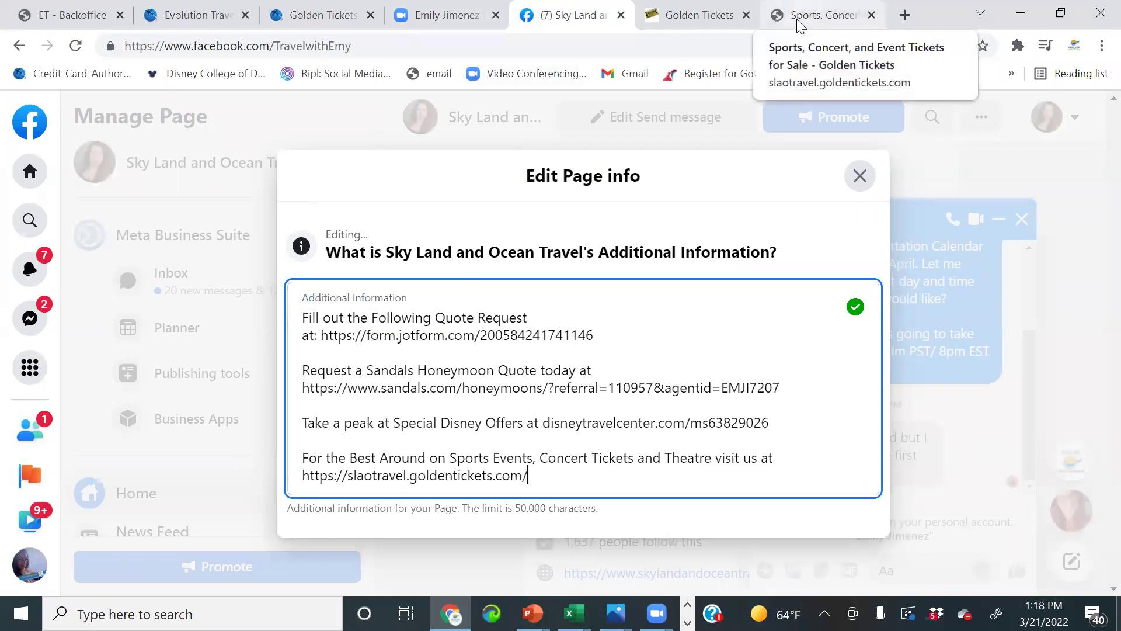
left_click(859, 175)
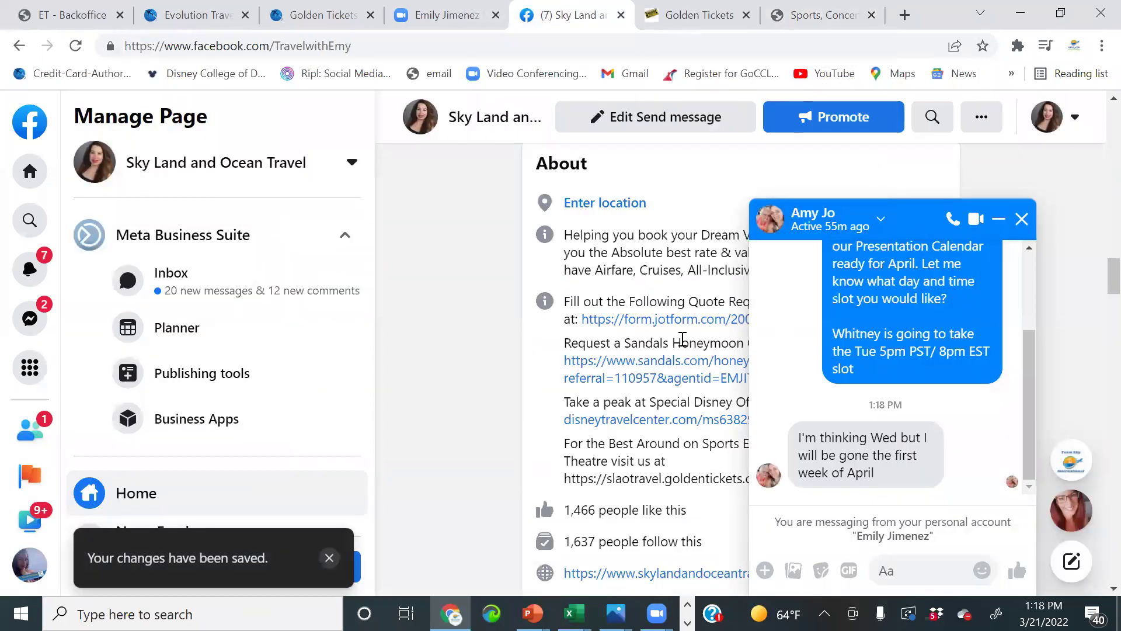
Minimize the chat and check the Golden Tickets confirmation page and live affiliate ticket site
scroll(683, 339, "down", 3)
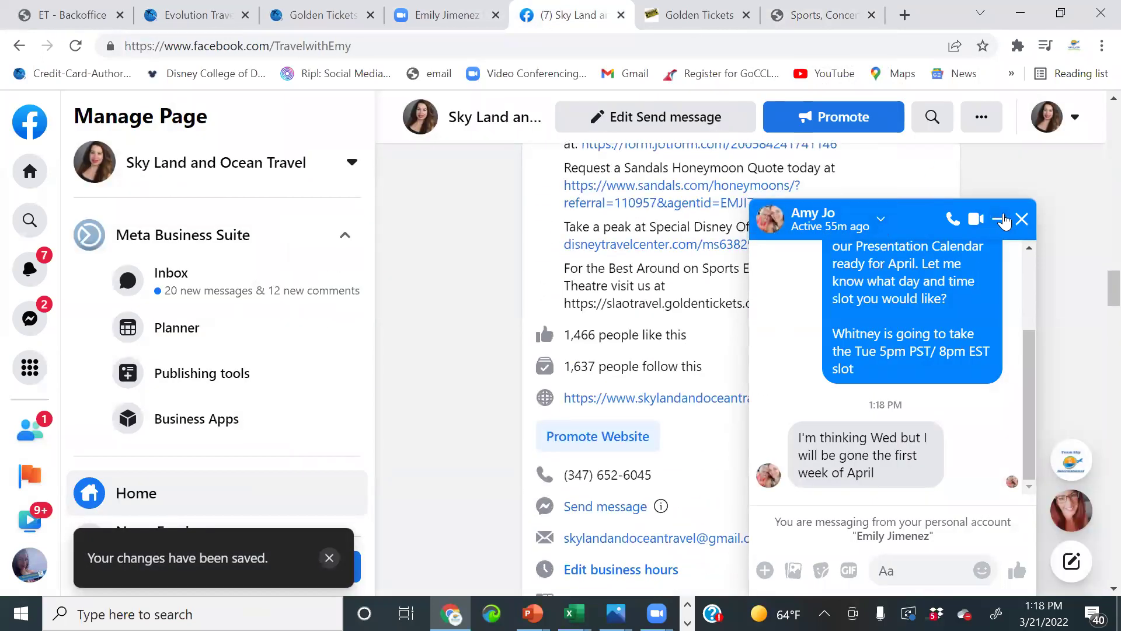
left_click(1000, 220)
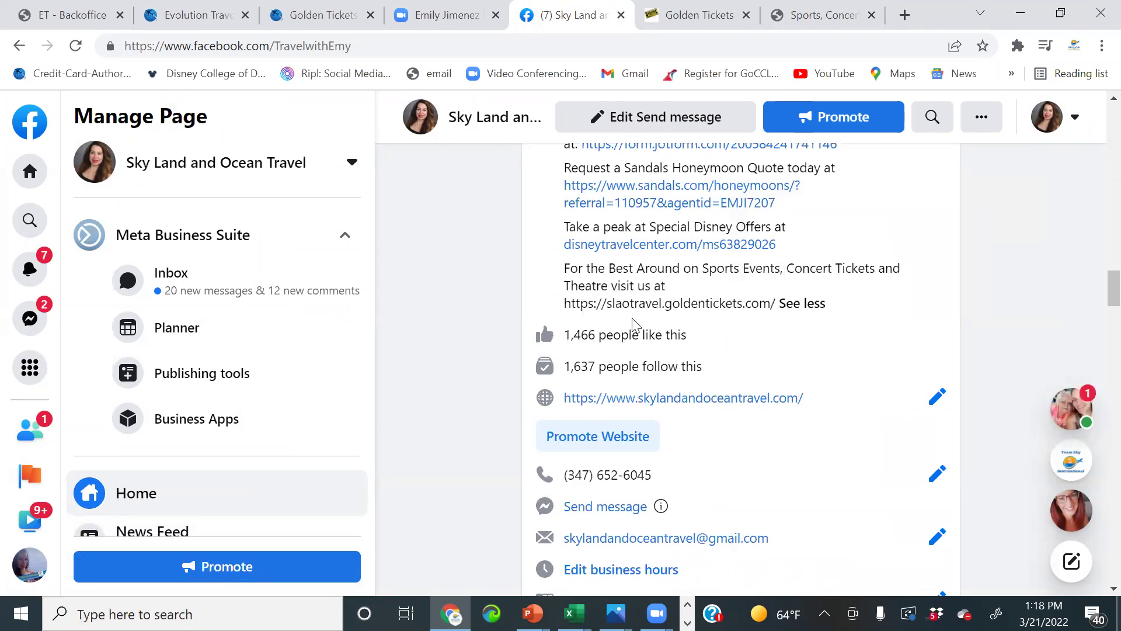
scroll(824, 340, "up", 6)
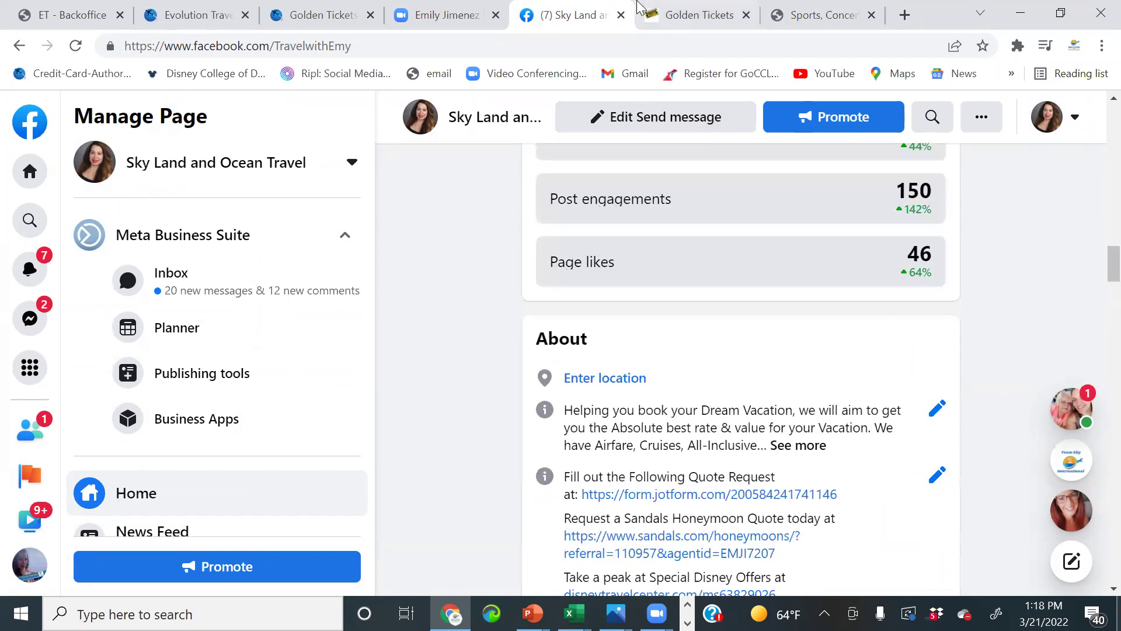
left_click(698, 15)
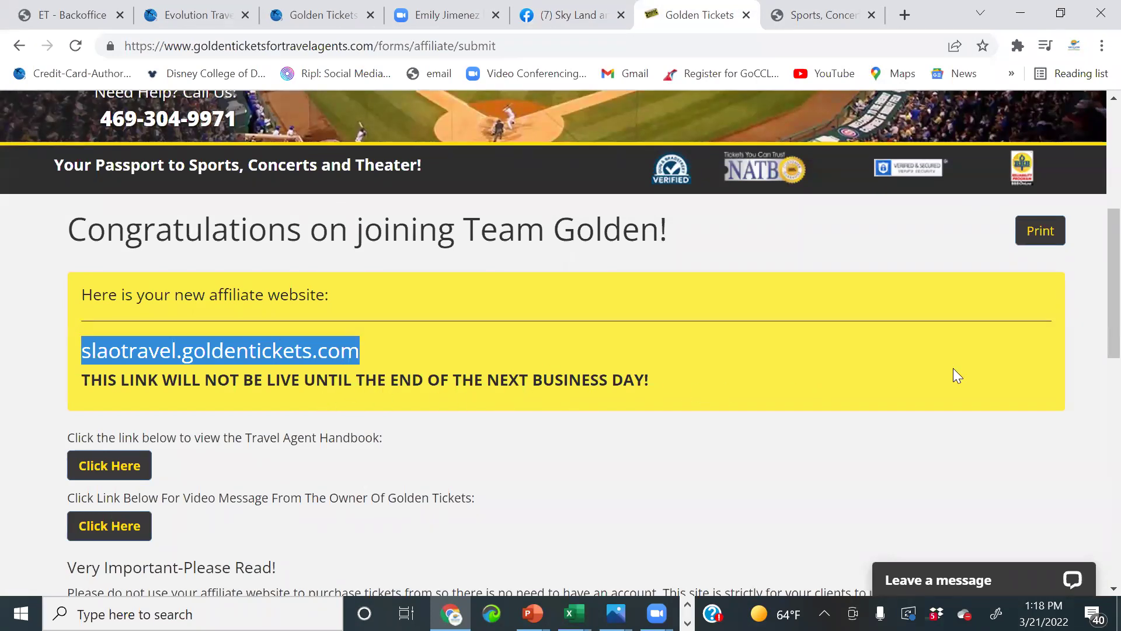
key("alt+Tab")
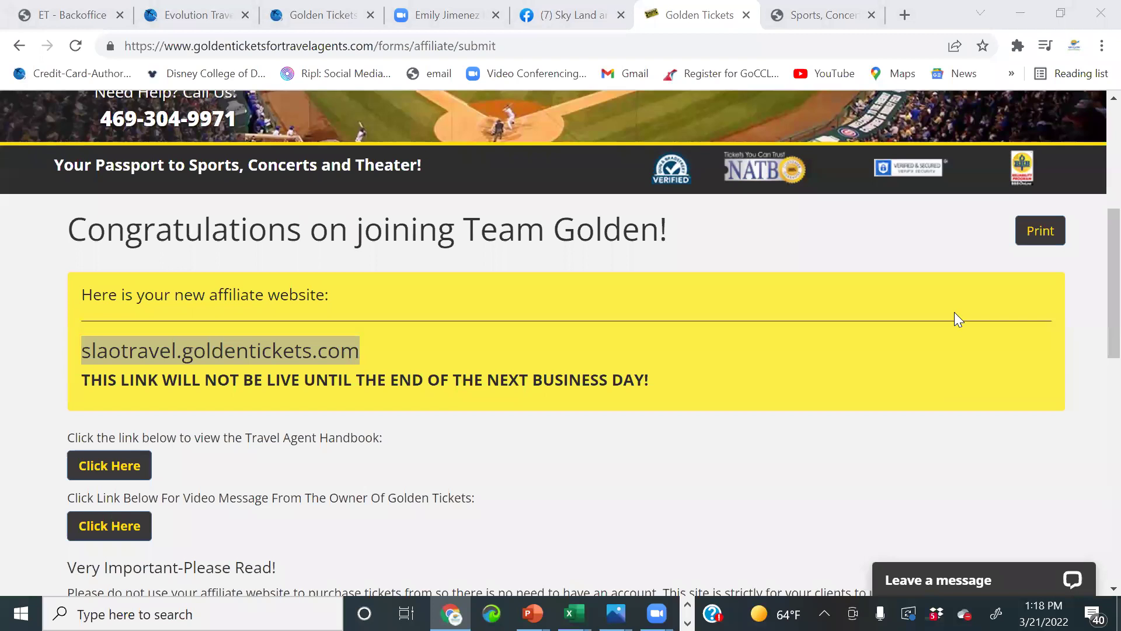
left_click(830, 16)
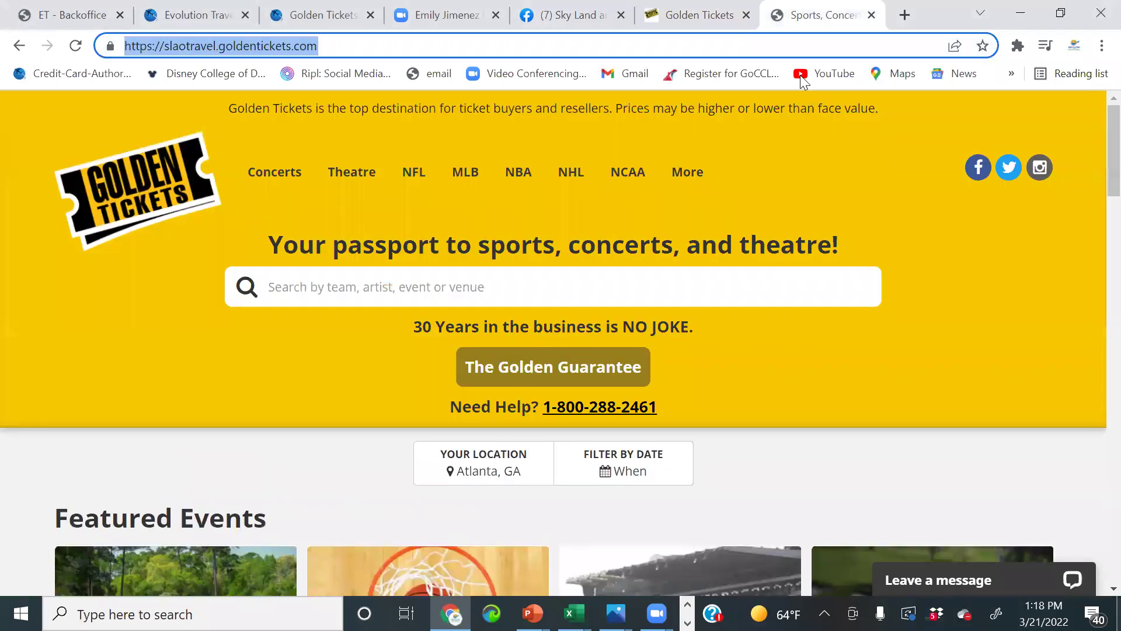
Return to the Sky Land page and open Additional Information for editing
left_click(569, 15)
scroll(839, 457, "down", 4)
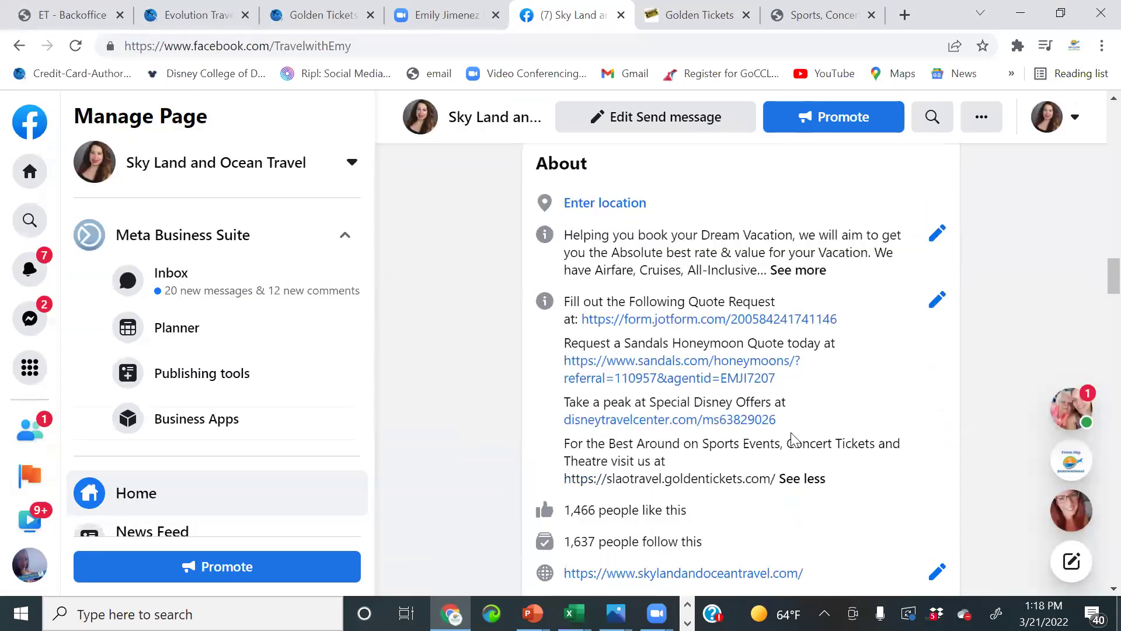
left_click(938, 212)
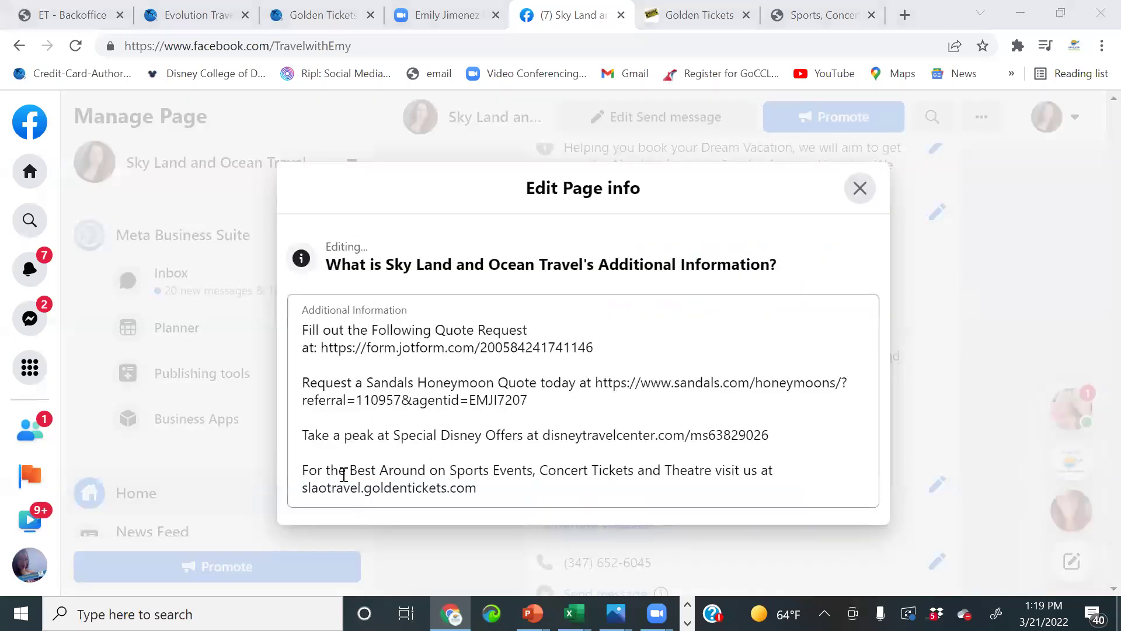
Insert 'Prices' before 'Around' in the sports events line and save the Additional Information
left_click(380, 464)
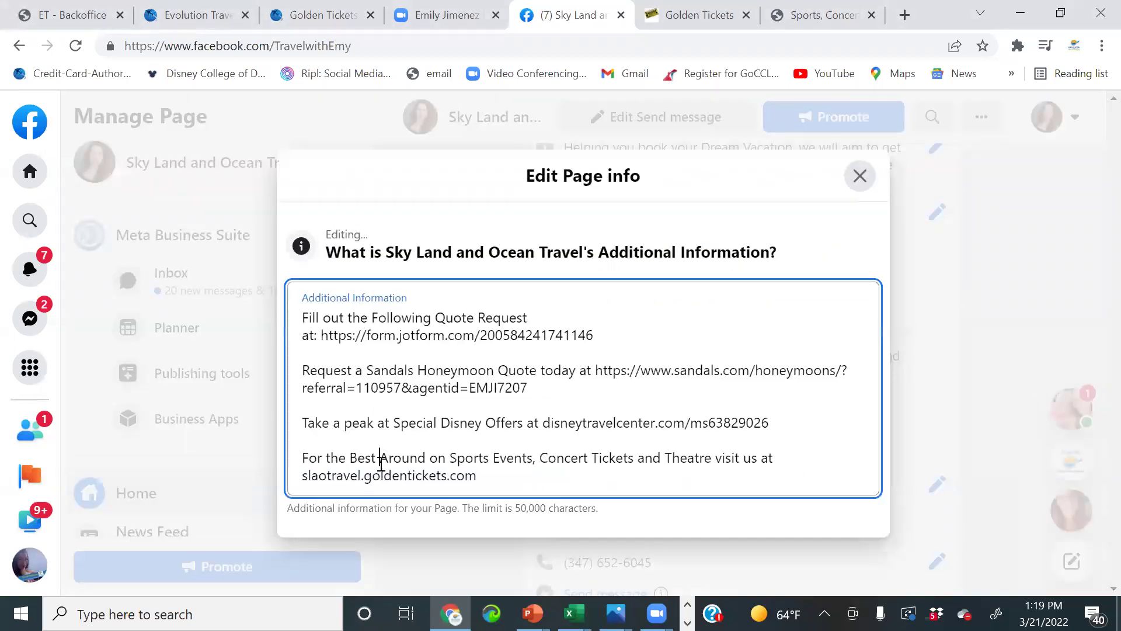
type("Prices")
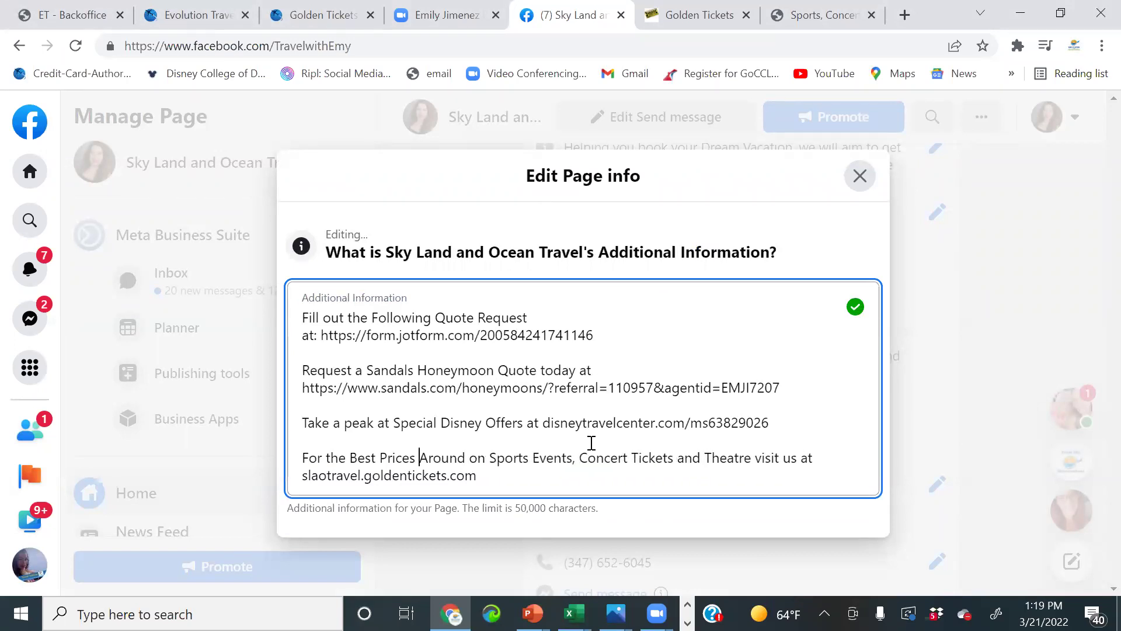
left_click(858, 178)
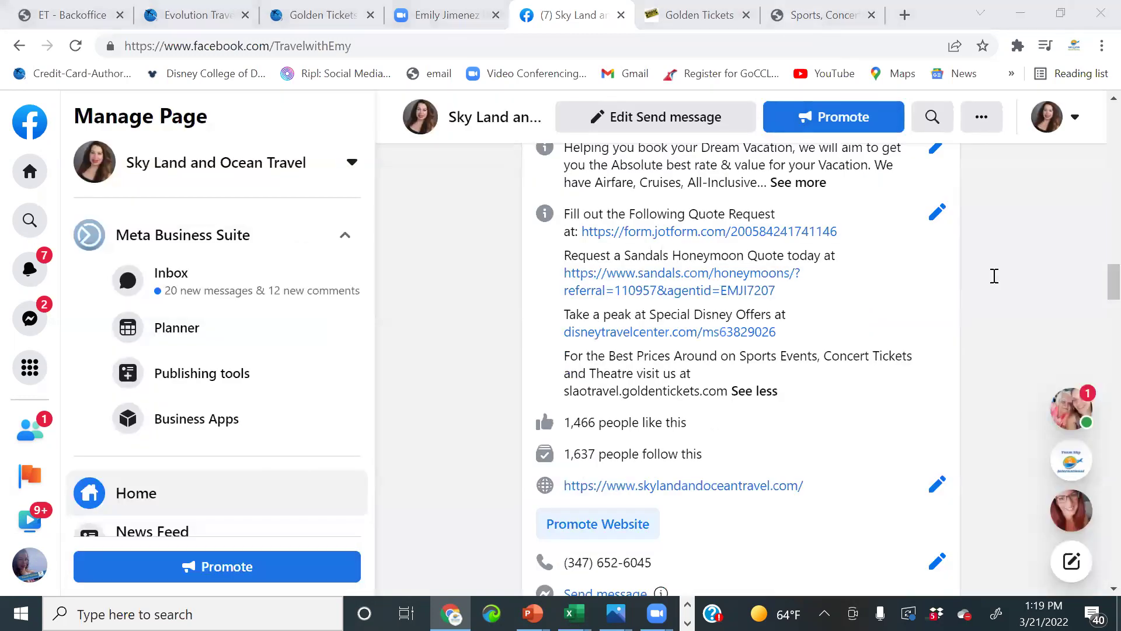
scroll(439, 362, "up", 10)
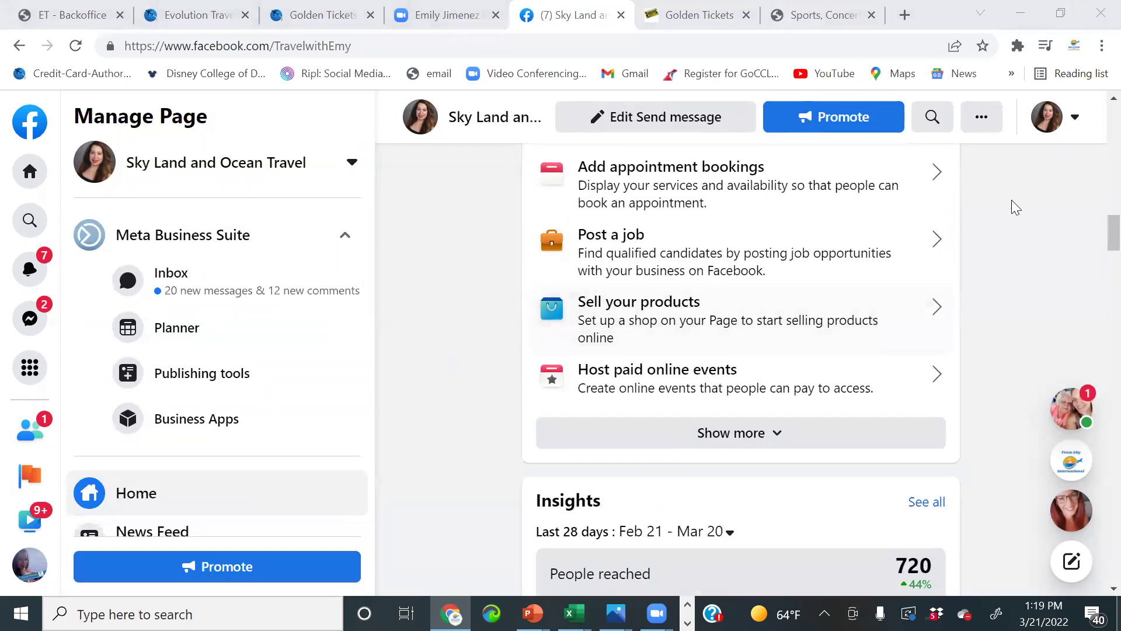
Check the Evolution Travel back office and agent website, then return to the How to Register list
key("ctrl+1")
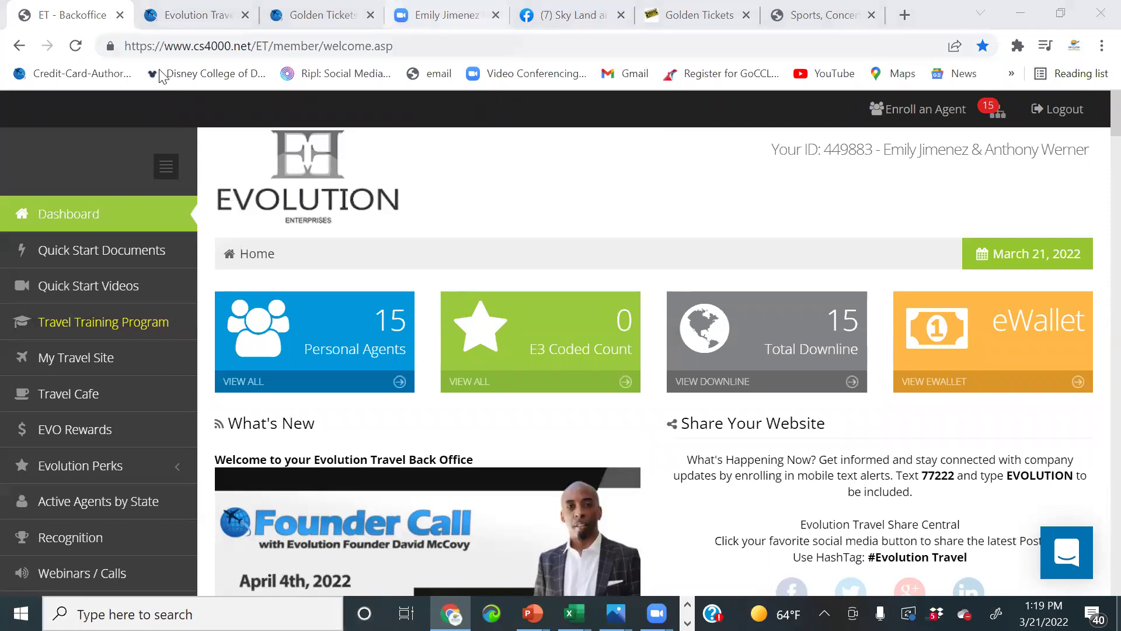
left_click(192, 14)
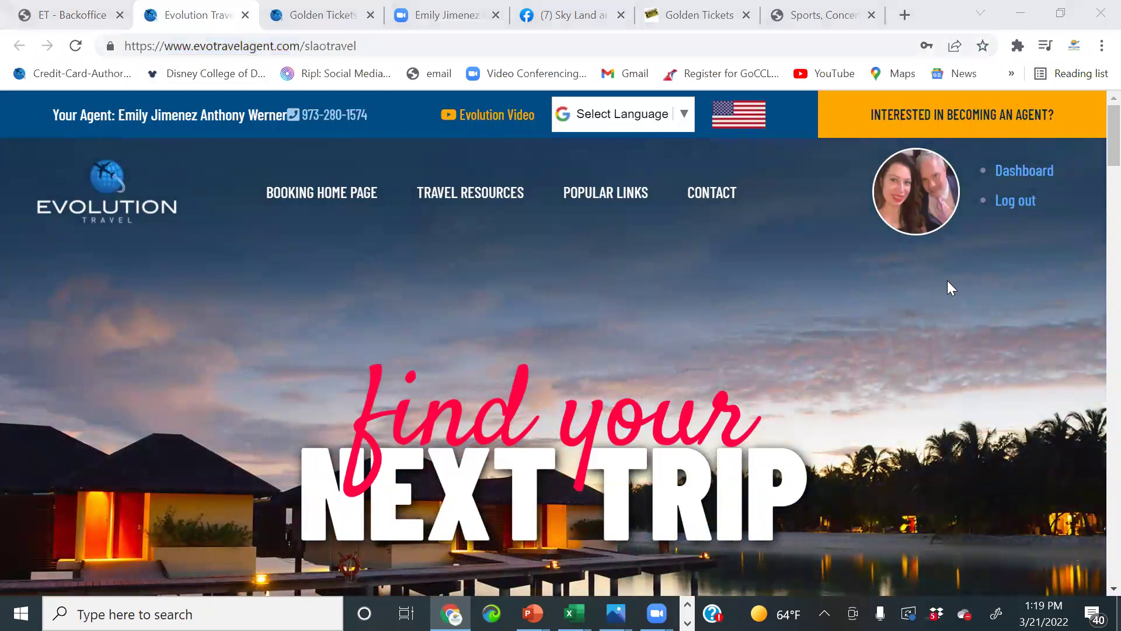
left_click(328, 19)
scroll(347, 146, "up", 3)
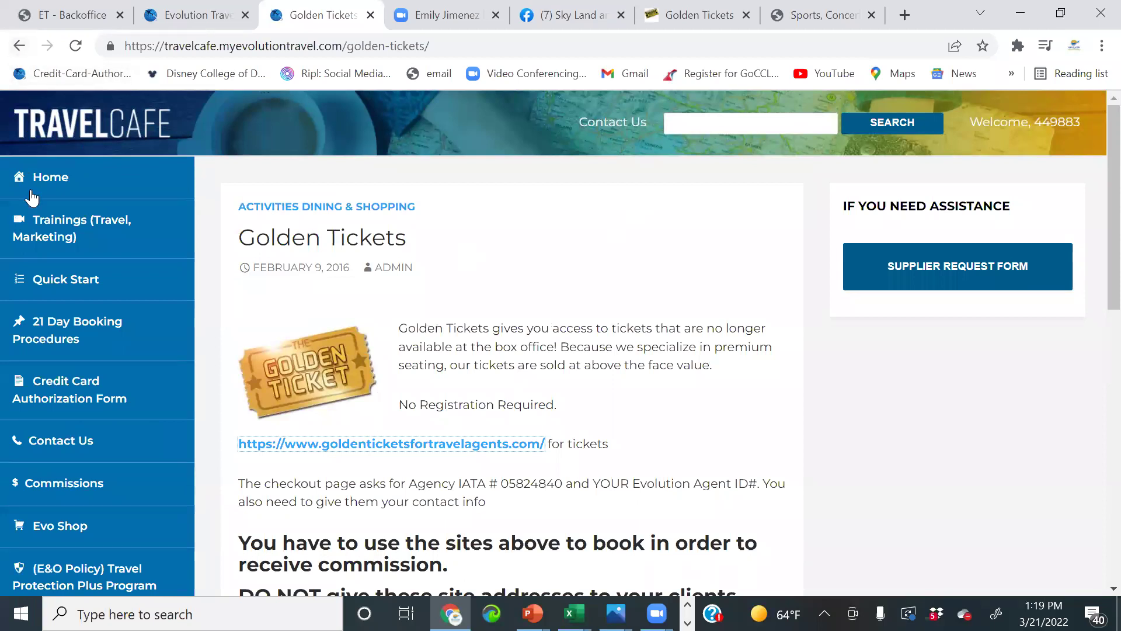
left_click(18, 52)
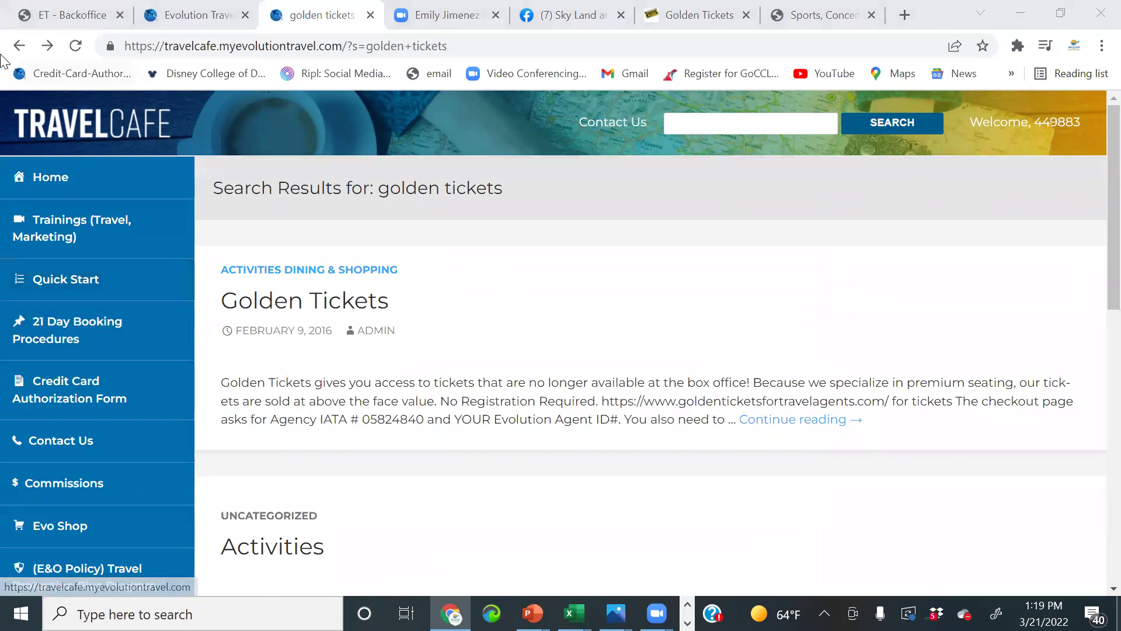
left_click(19, 47)
Go to the first page of the How to Register supplier listings
scroll(561, 332, "down", 6)
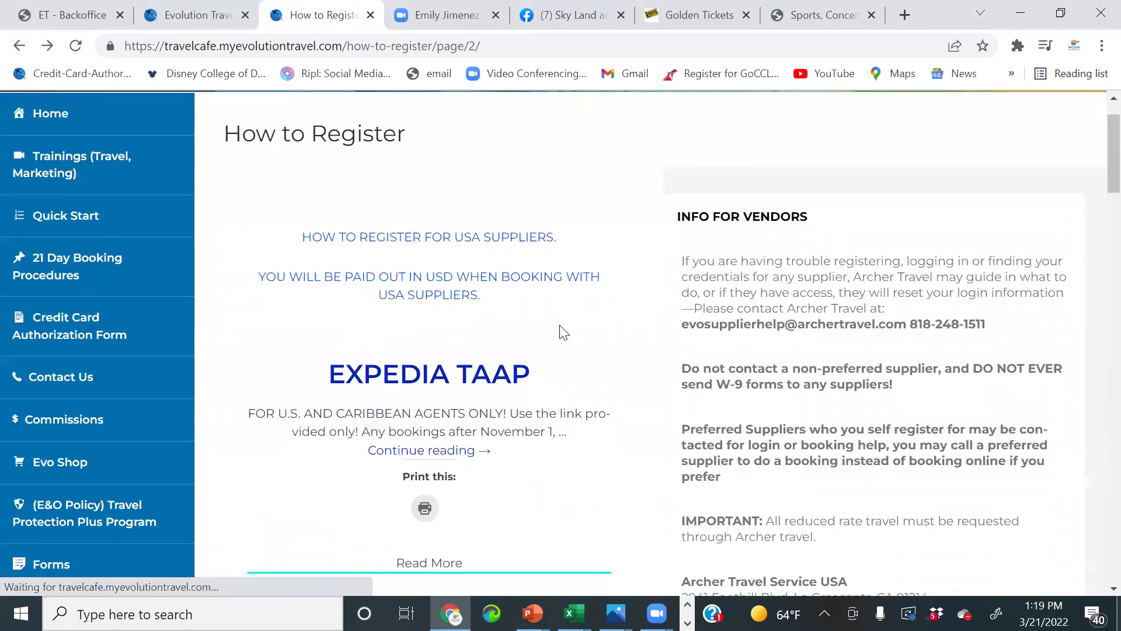
scroll(270, 370, "up", 6)
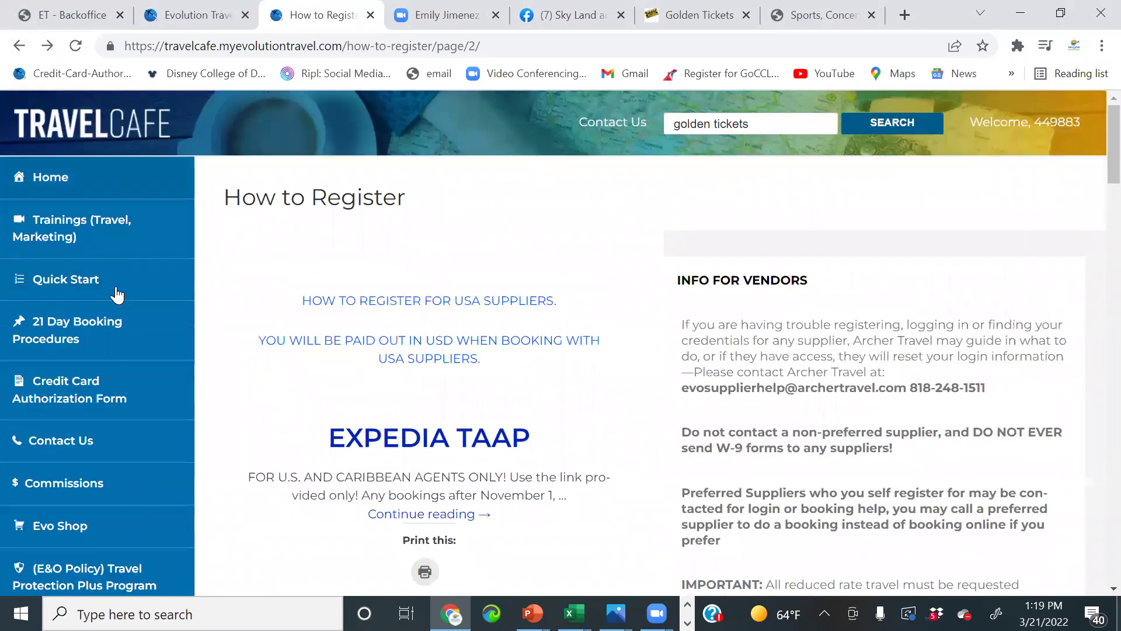
scroll(113, 336, "down", 3)
scroll(111, 350, "down", 5)
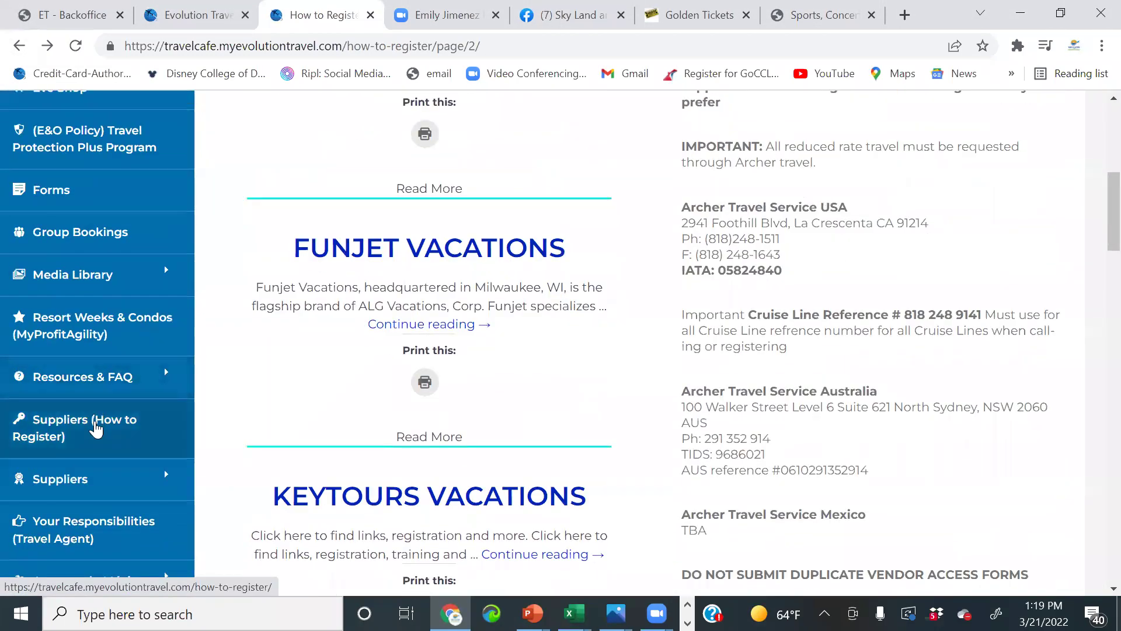
scroll(320, 422, "down", 10)
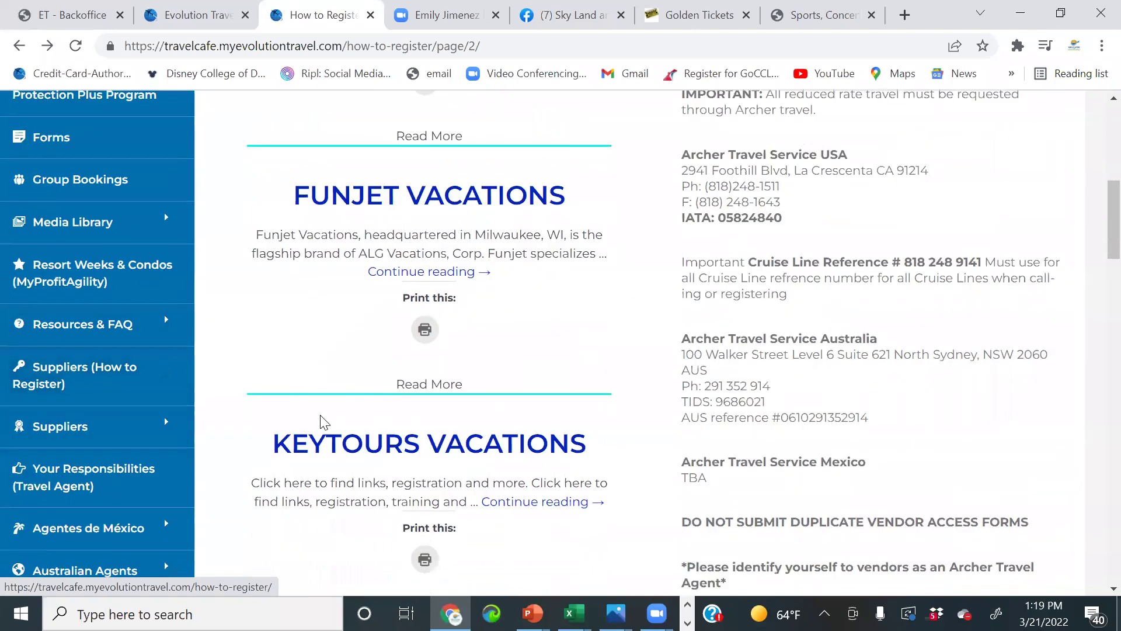
scroll(387, 414, "down", 15)
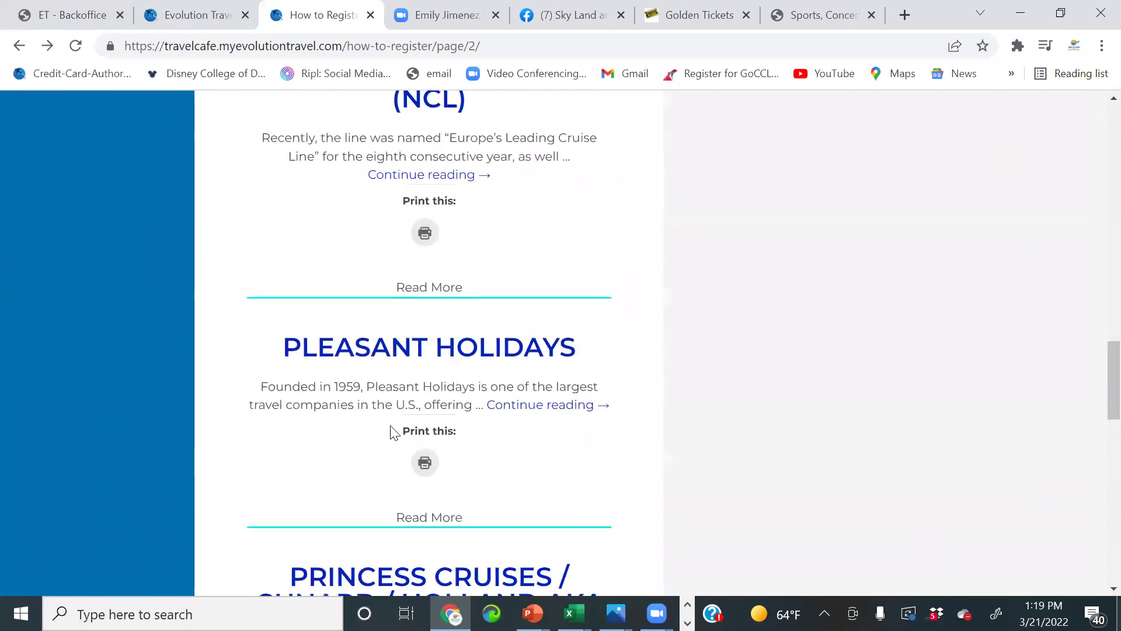
scroll(395, 432, "down", 1)
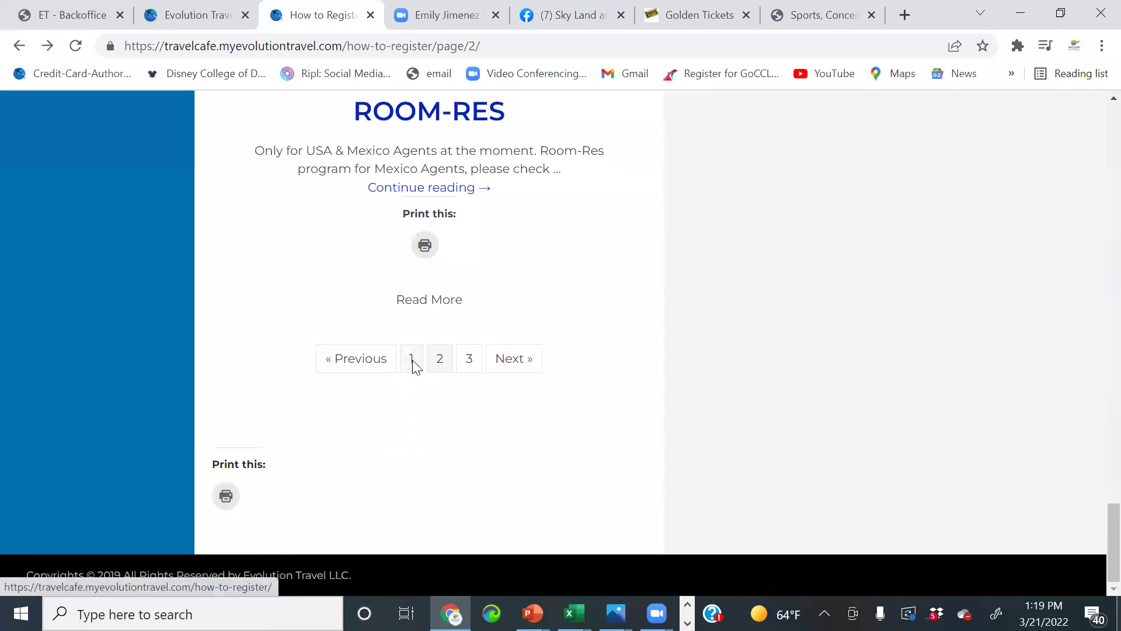
left_click(412, 366)
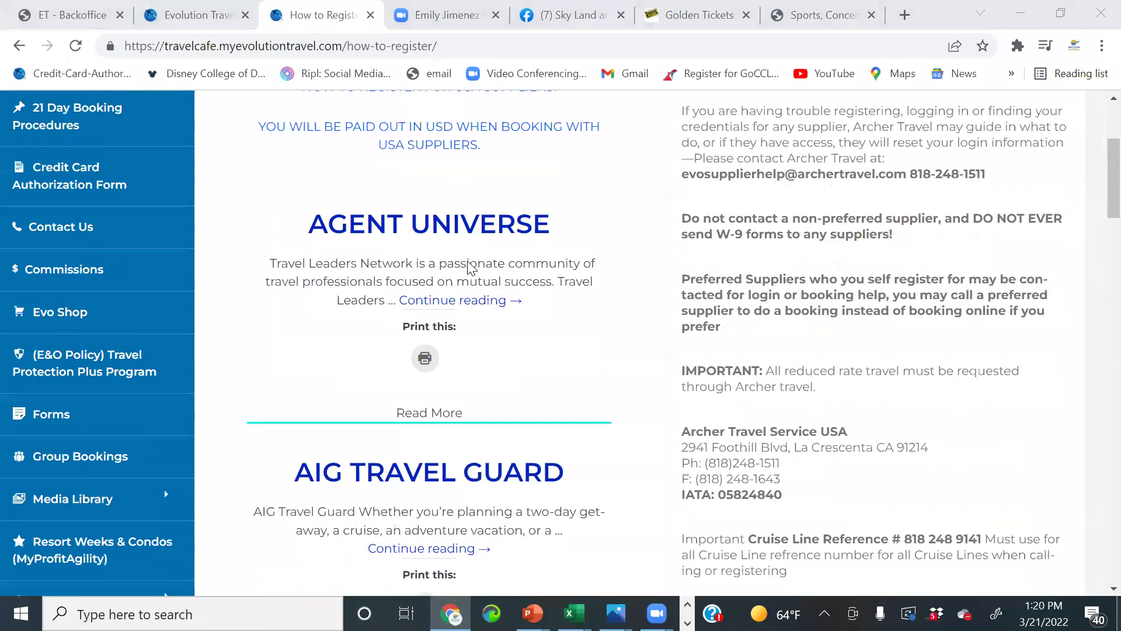
Scroll down to the Disney supplier entry and open its full article
scroll(472, 269, "down", 4)
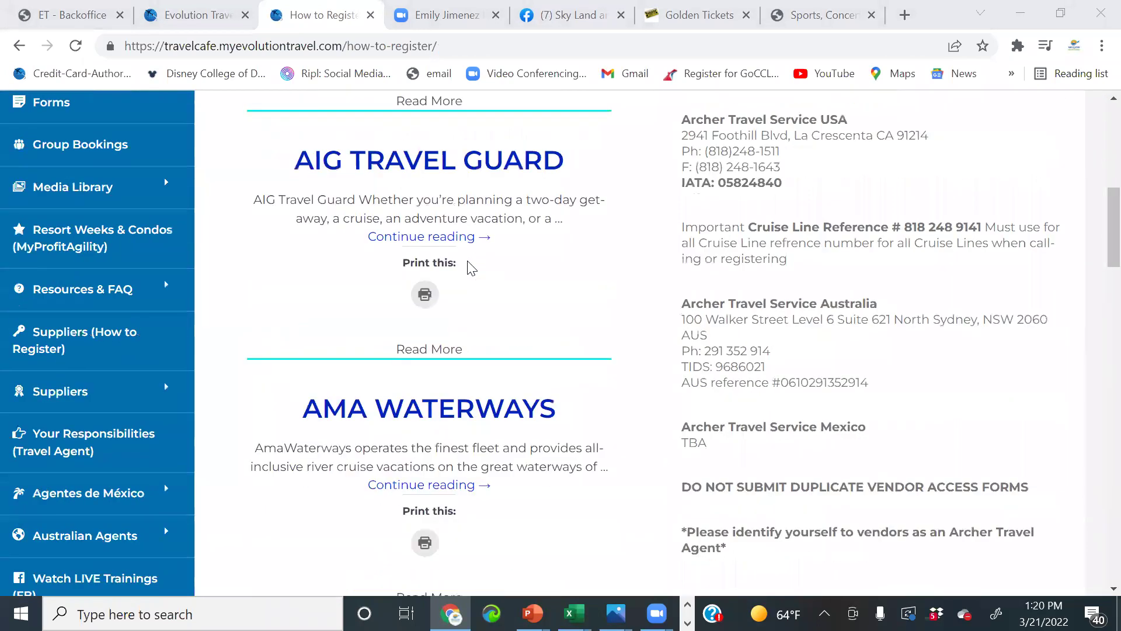
scroll(472, 269, "down", 4)
scroll(438, 292, "down", 3)
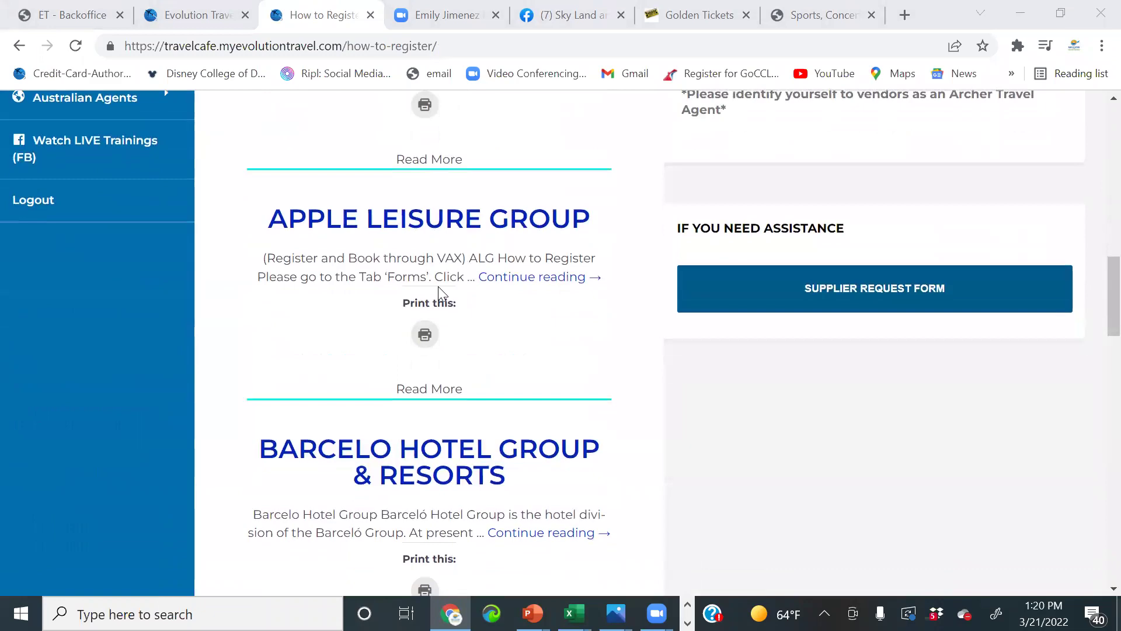
scroll(438, 293, "down", 6)
scroll(438, 292, "up", 20)
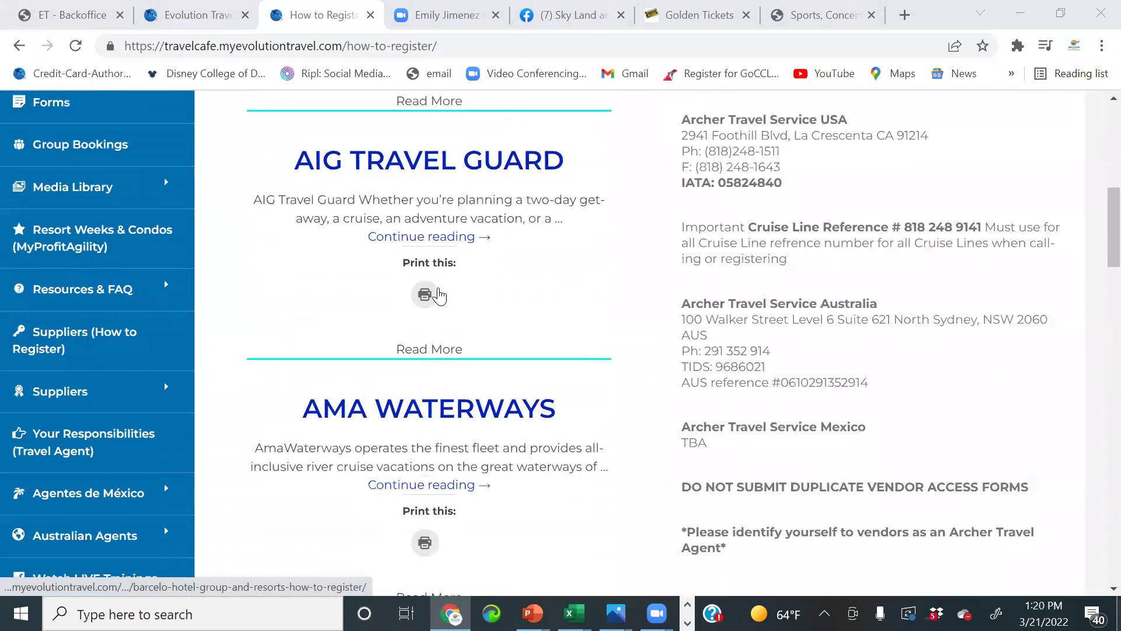
scroll(155, 350, "down", 9)
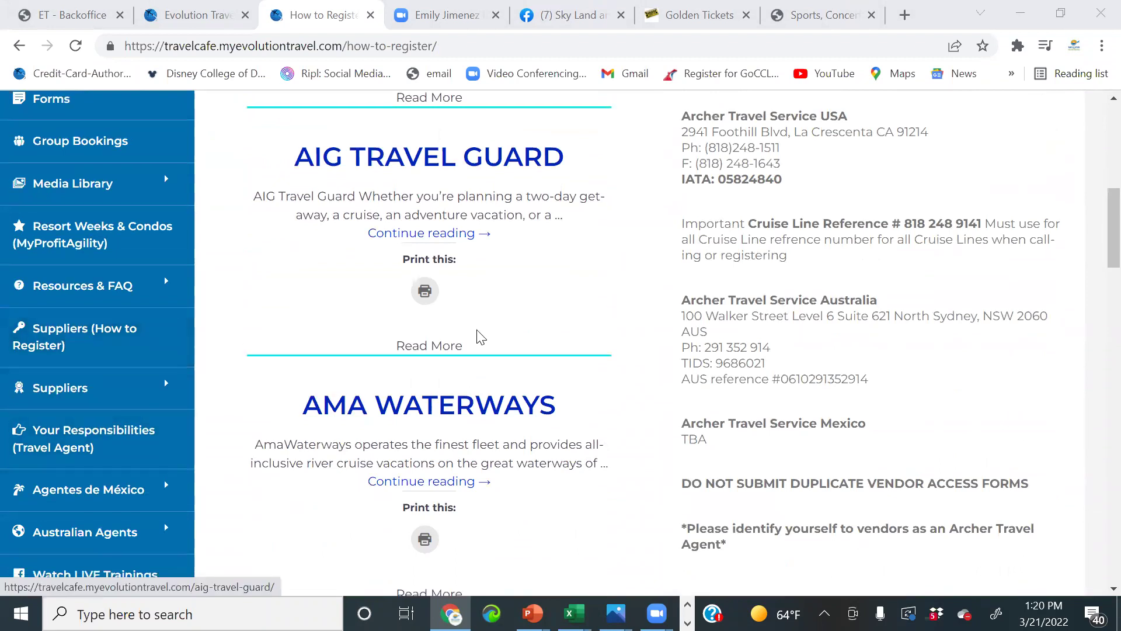
scroll(478, 336, "down", 12)
scroll(478, 340, "down", 16)
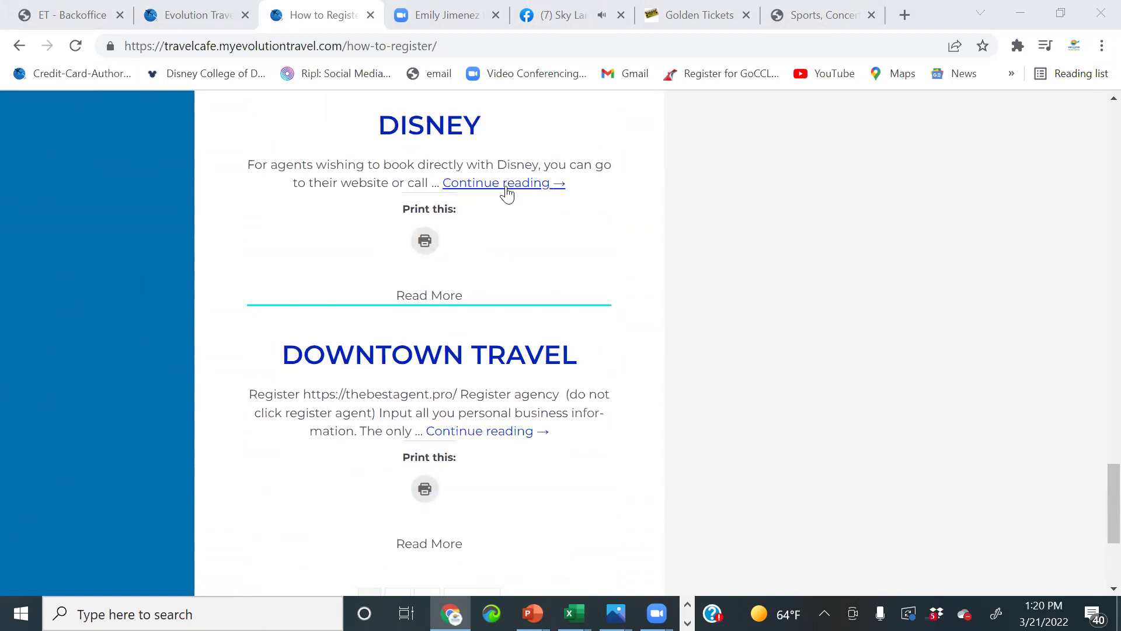
left_click(492, 184)
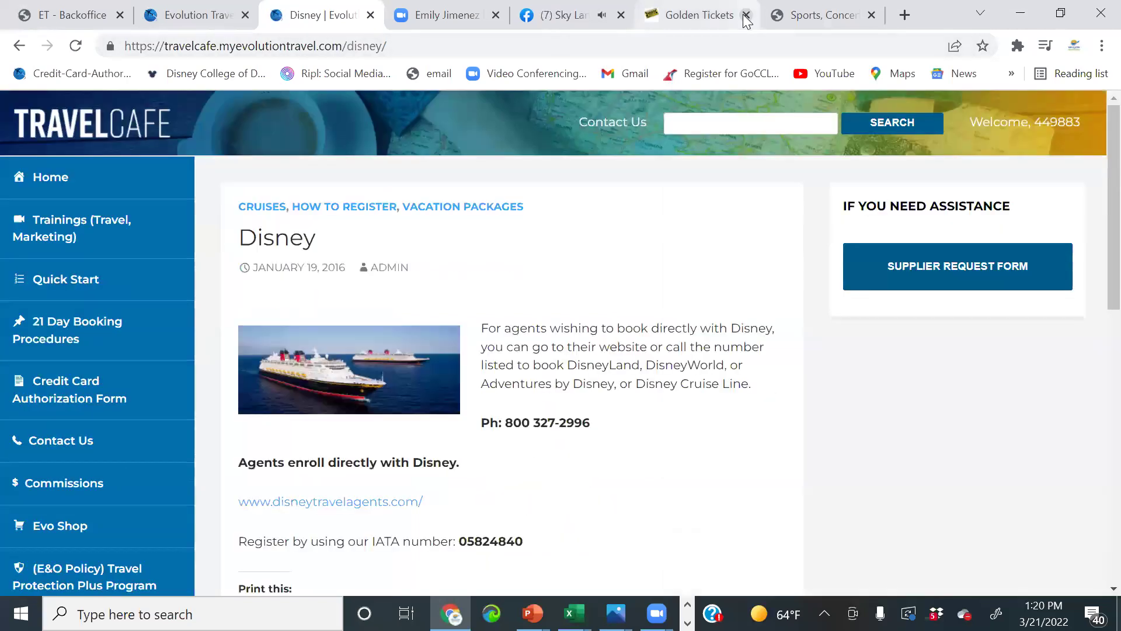
left_click(746, 15)
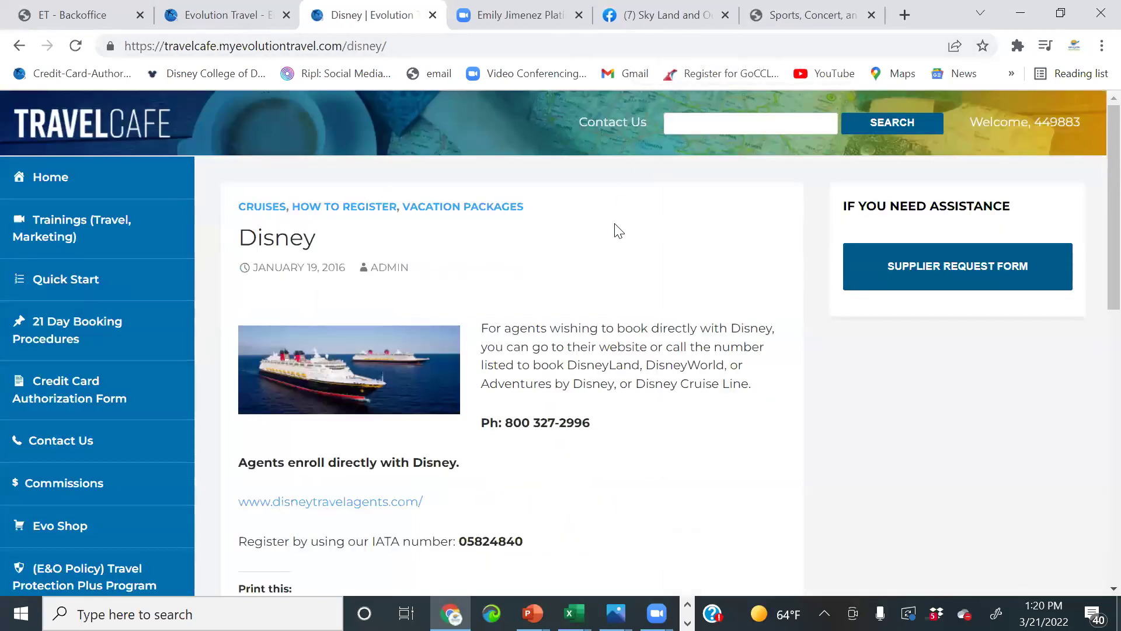
scroll(616, 231, "down", 2)
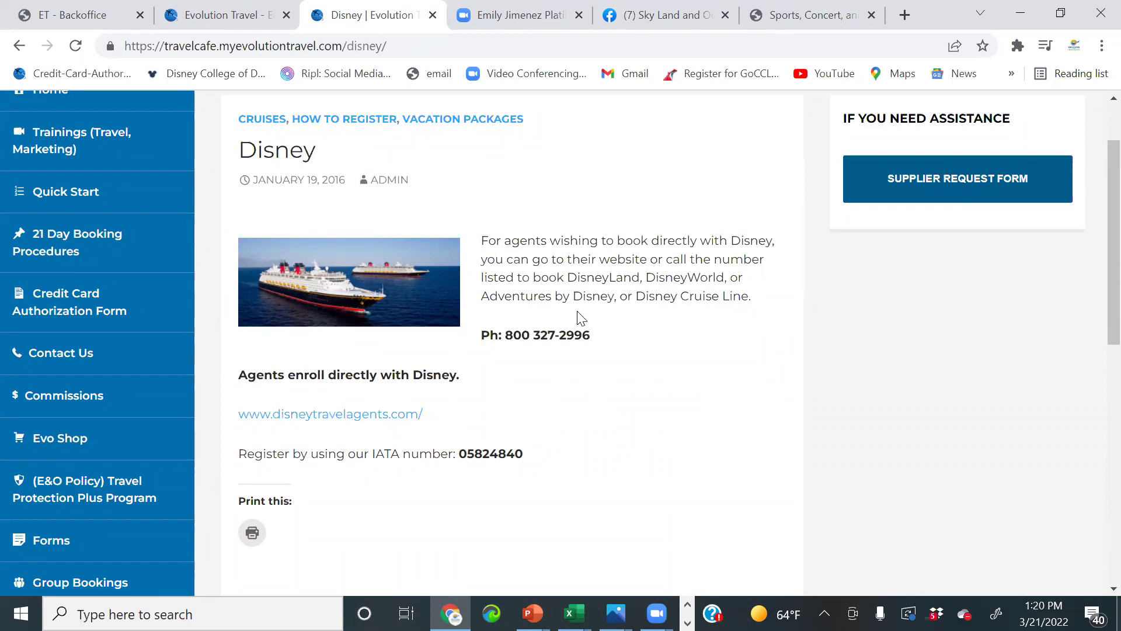
scroll(646, 348, "down", 2)
scroll(646, 348, "up", 2)
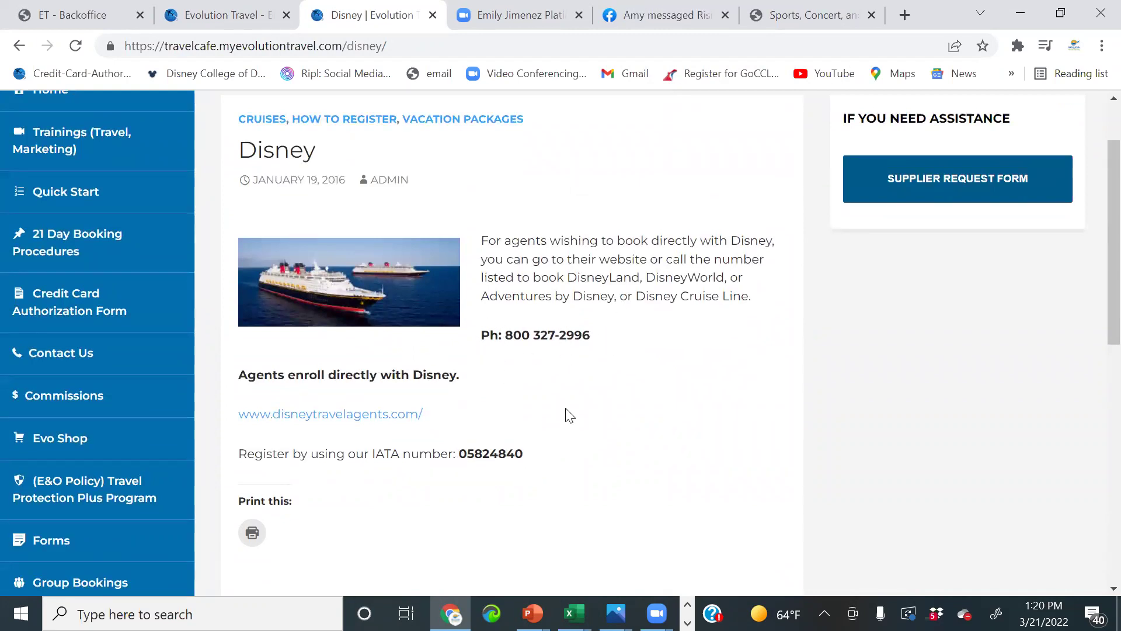
scroll(570, 416, "down", 1)
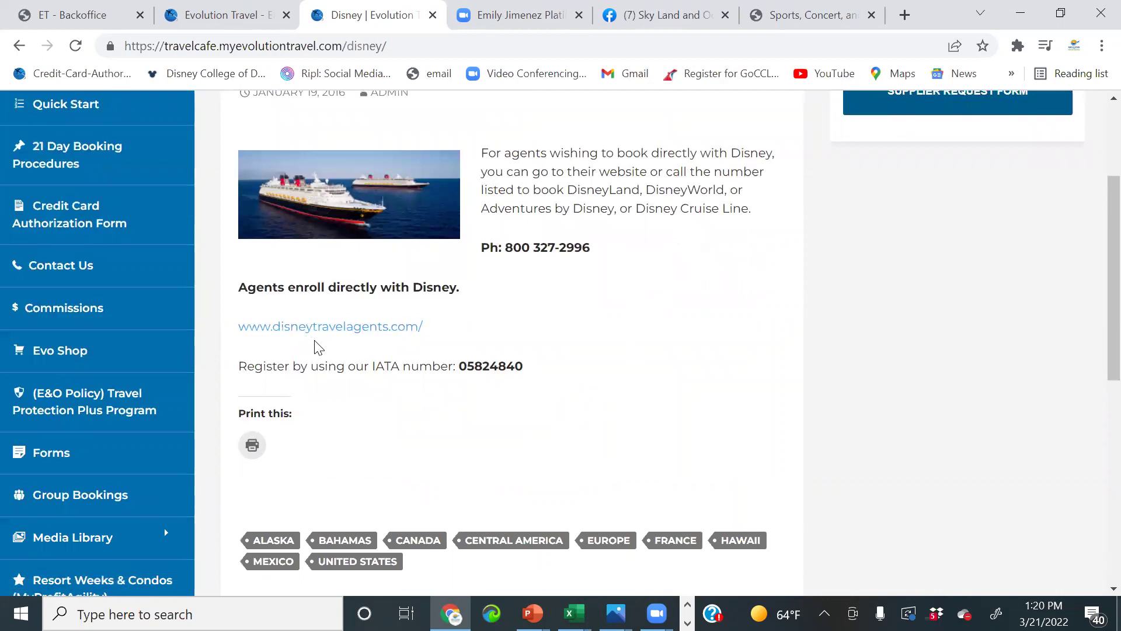
right_click(360, 336)
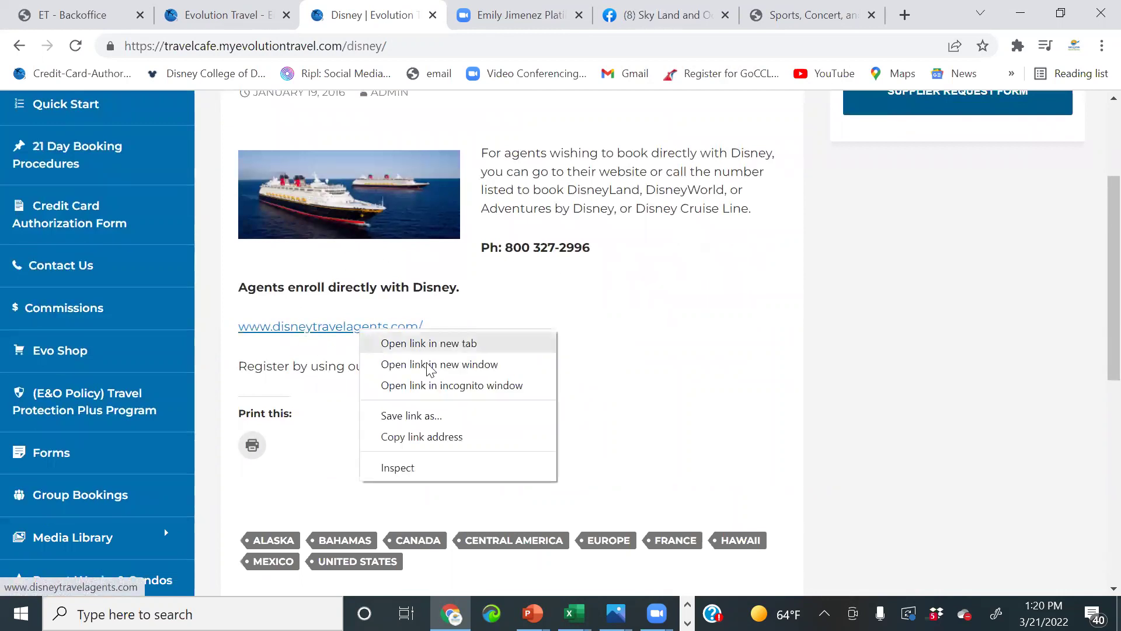
left_click(455, 439)
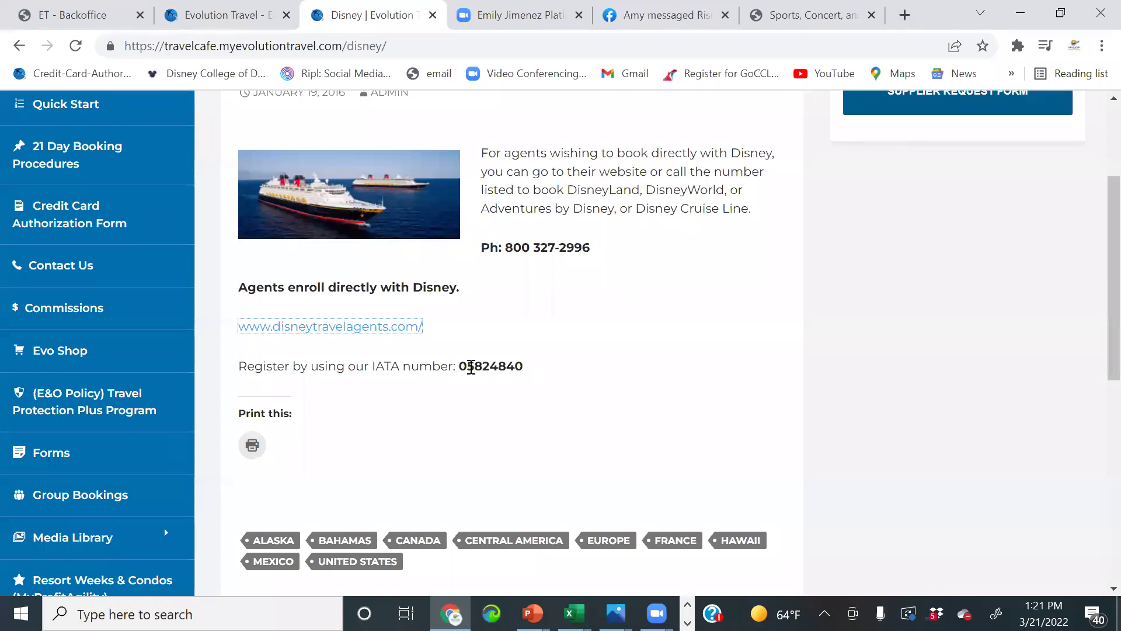
left_click(905, 15)
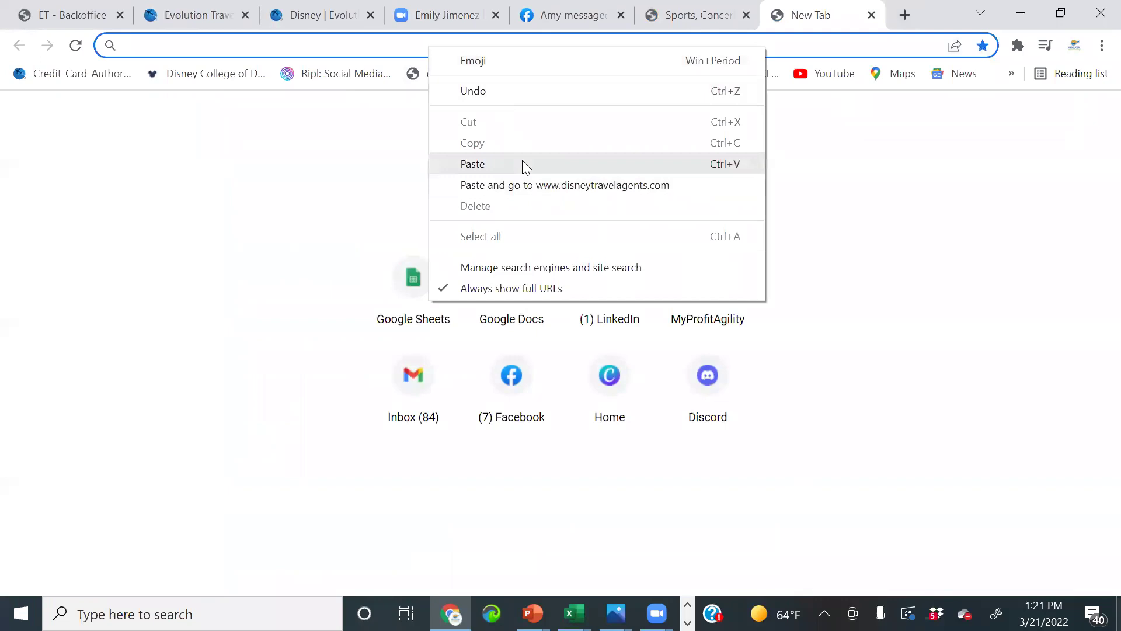
Go to disneytravelagents.com and start creating a new agent account
left_click(522, 164)
left_click(534, 77)
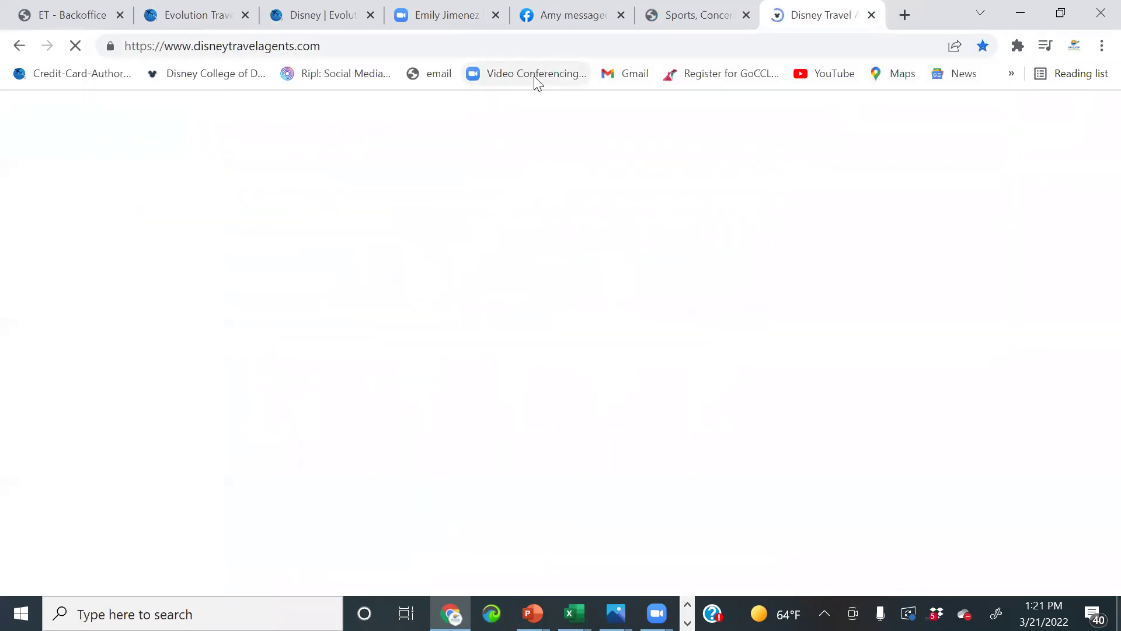
scroll(721, 213, "down", 6)
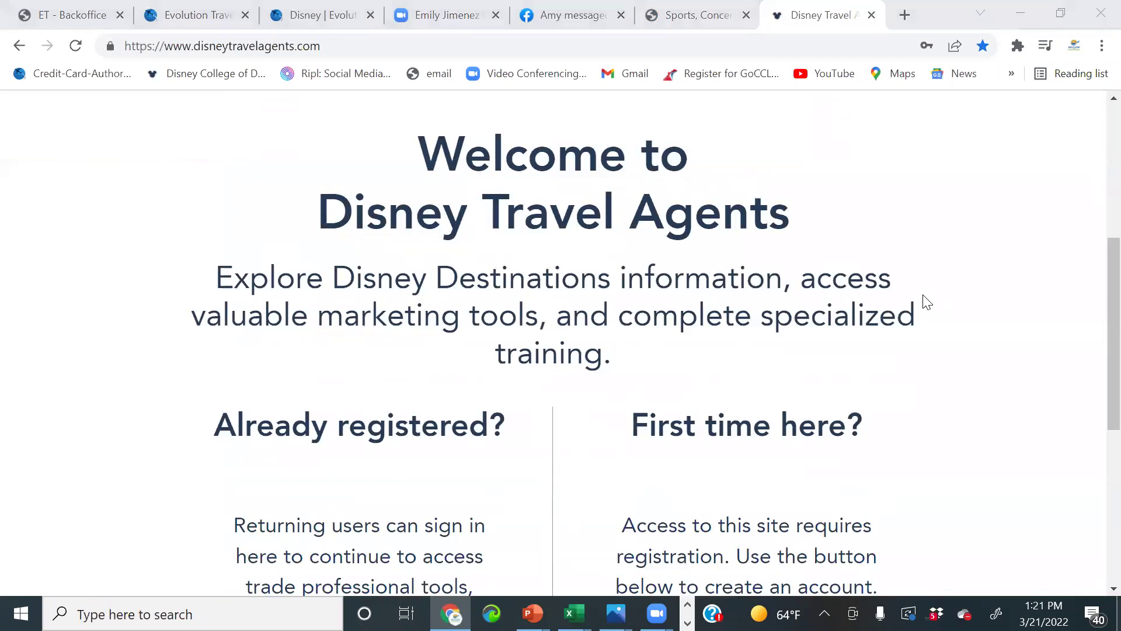
scroll(727, 310, "down", 6)
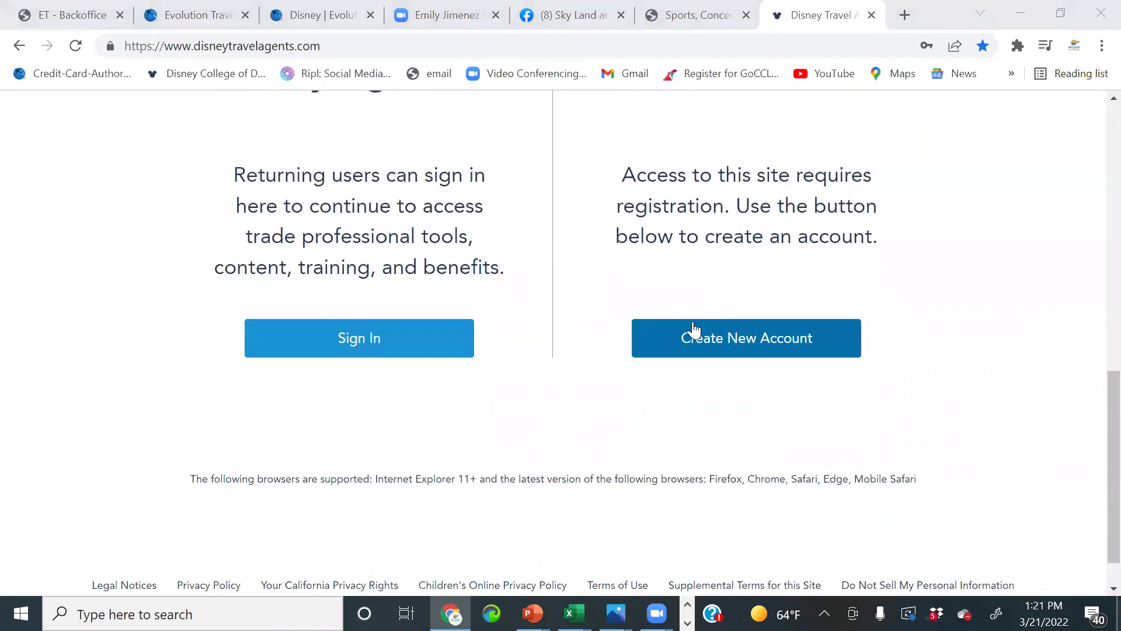
left_click(786, 340)
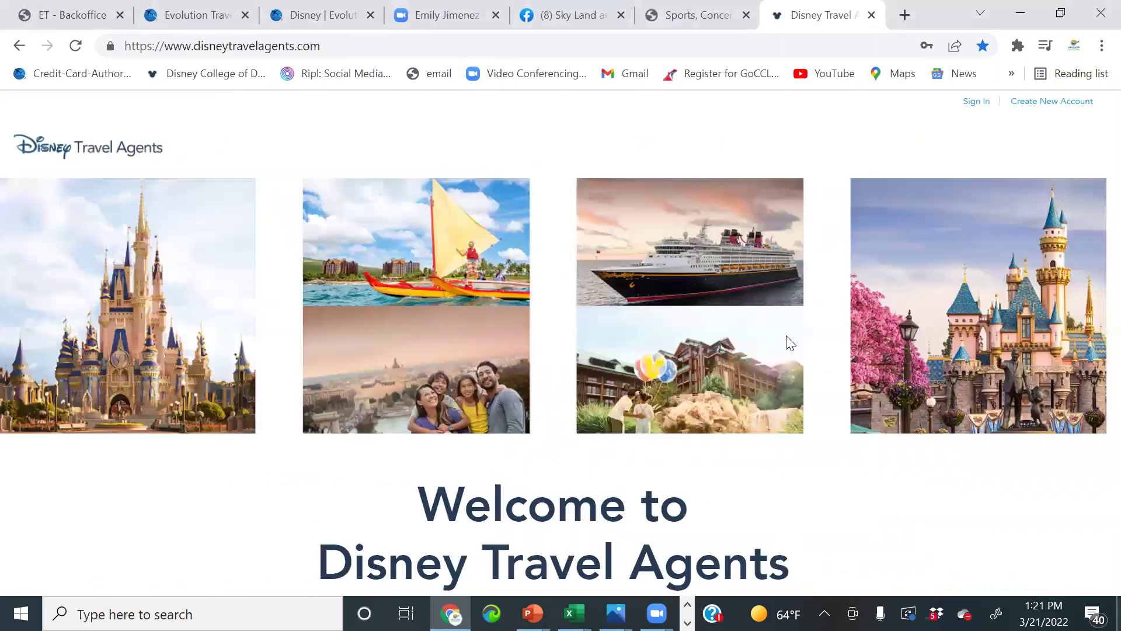
Autofill the agent's name and e-mail, and tick the terms and Disney Travel News boxes
scroll(572, 302, "down", 5)
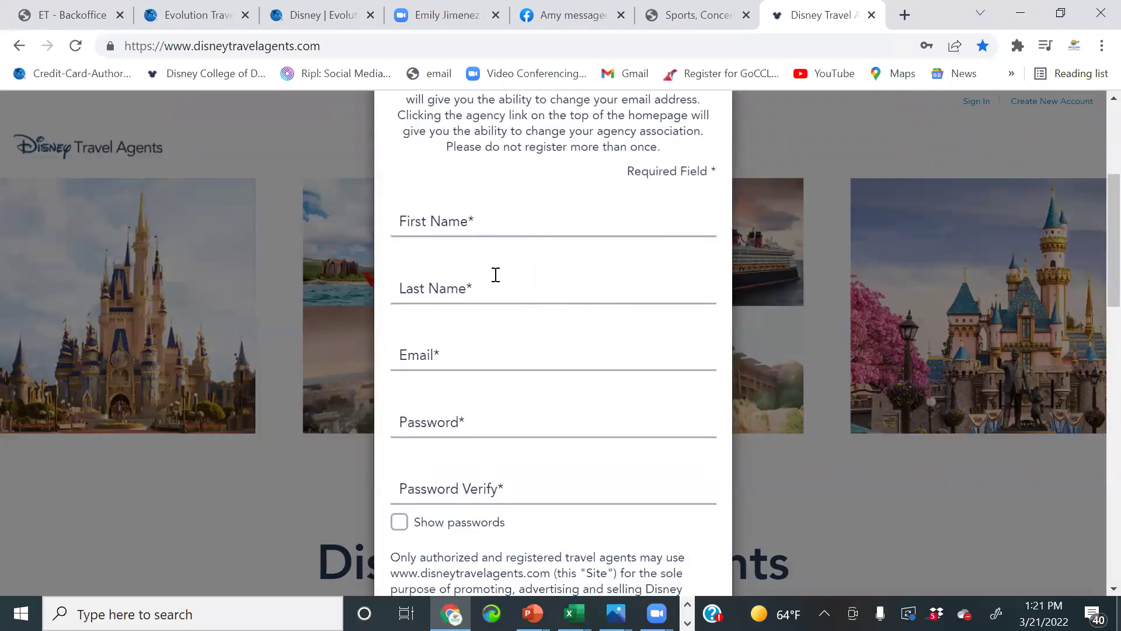
left_click(463, 223)
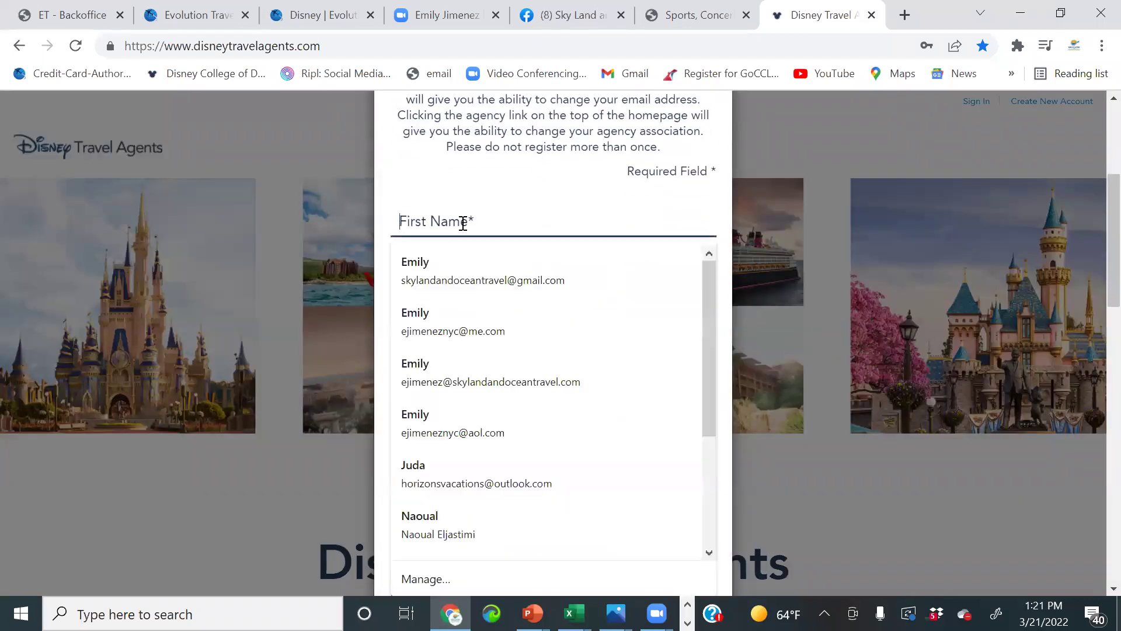
left_click(455, 257)
scroll(545, 206, "down", 2)
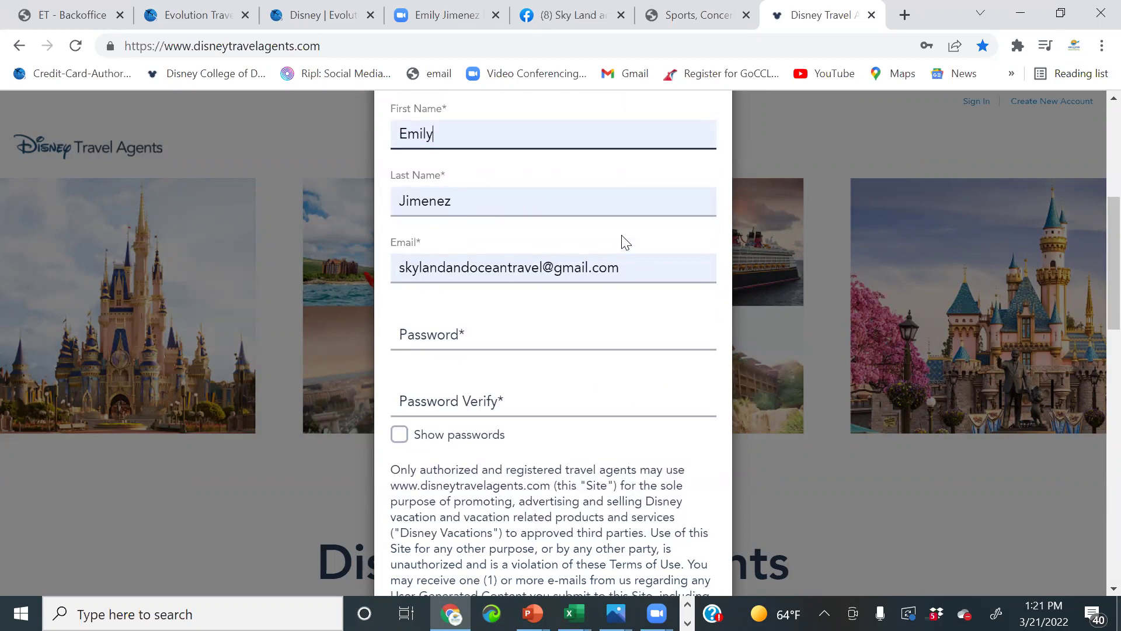
scroll(450, 318, "down", 13)
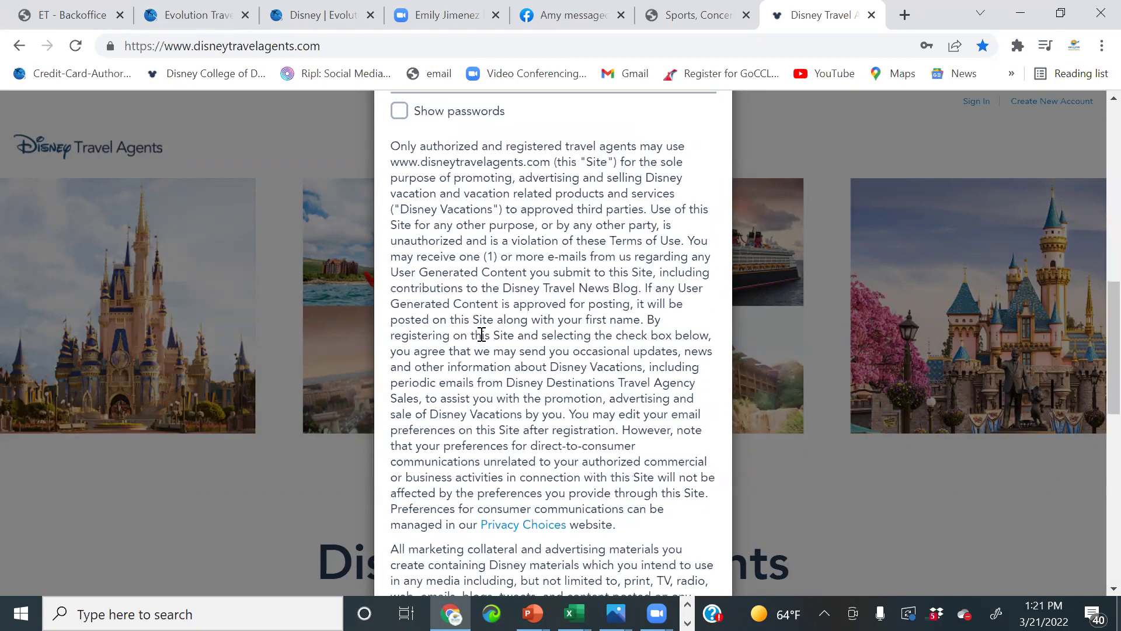
scroll(482, 336, "down", 2)
left_click(399, 285)
left_click(400, 322)
scroll(454, 366, "down", 3)
scroll(566, 473, "up", 1)
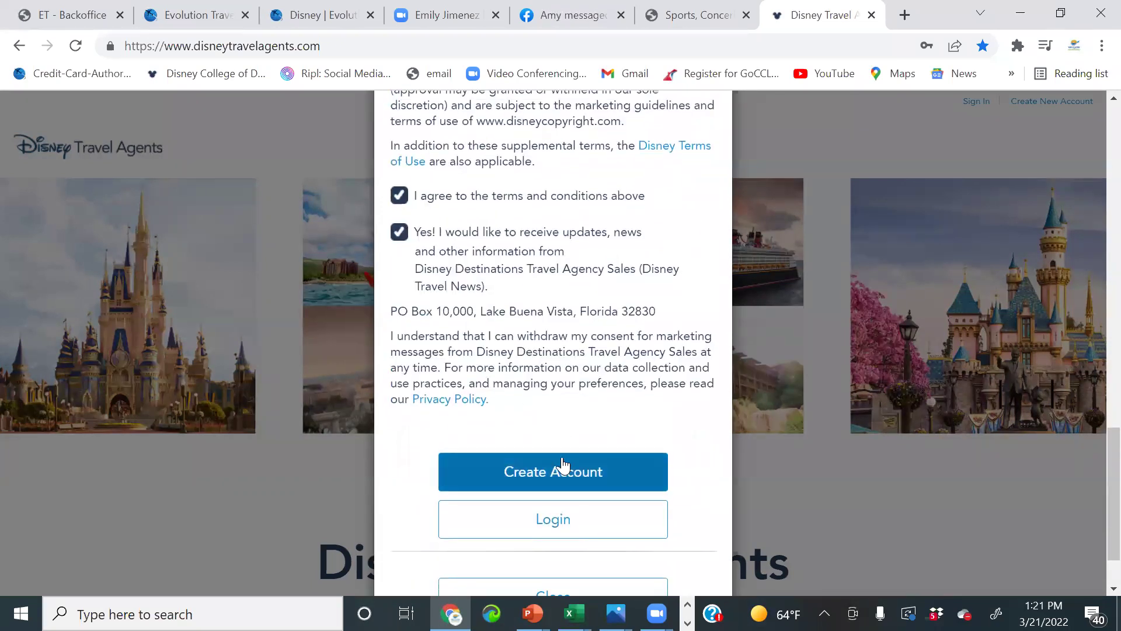
scroll(569, 444, "down", 1)
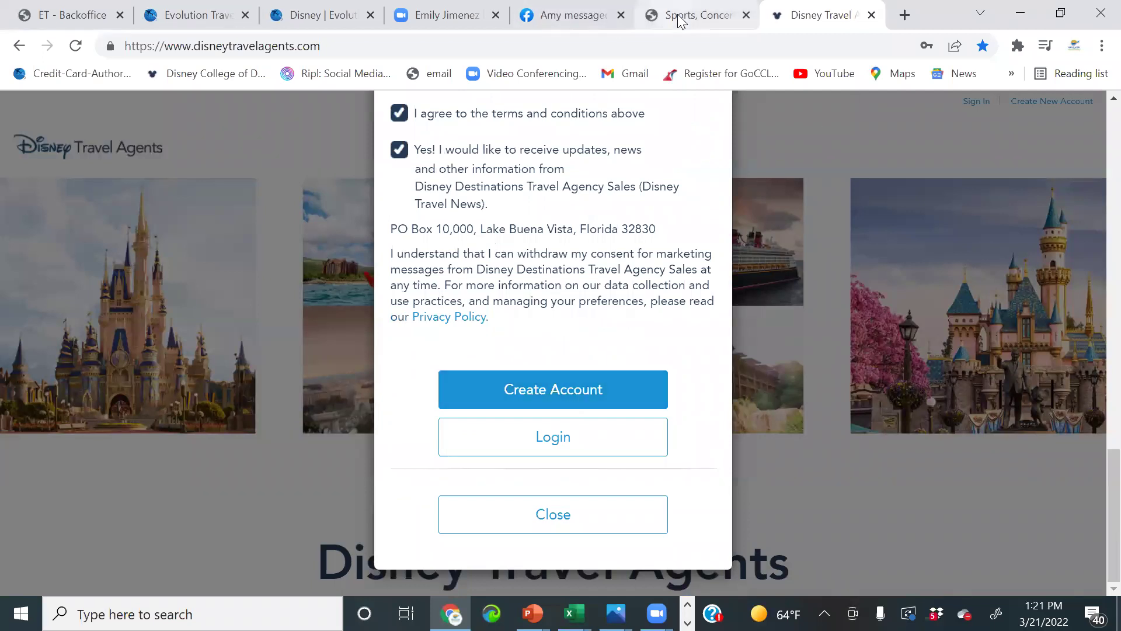
left_click(735, 22)
left_click(746, 15)
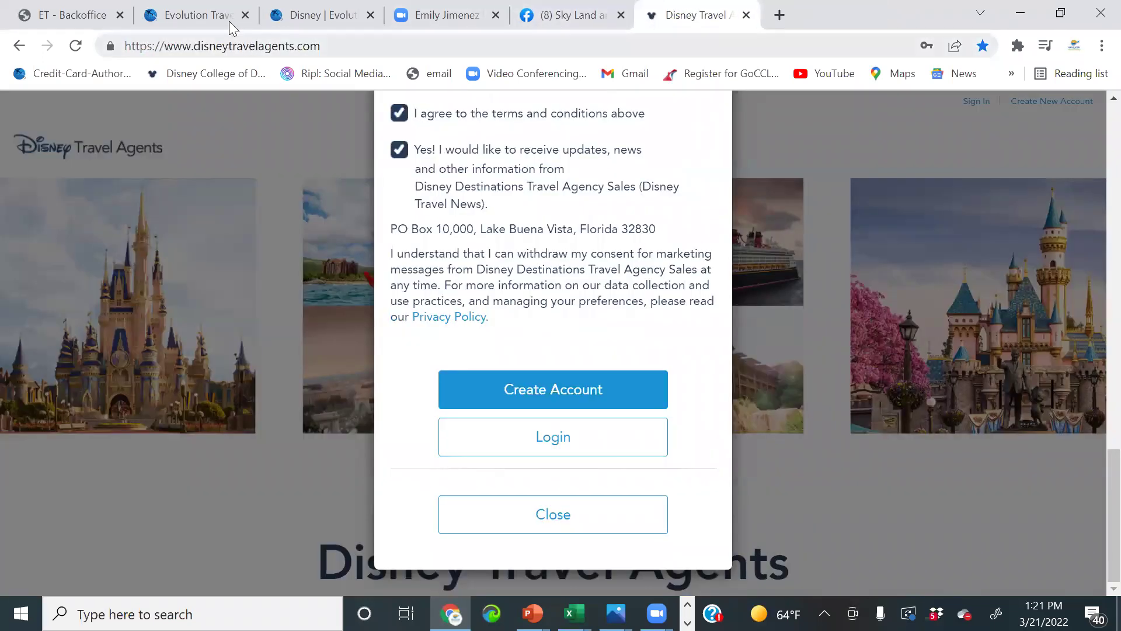
left_click(211, 17)
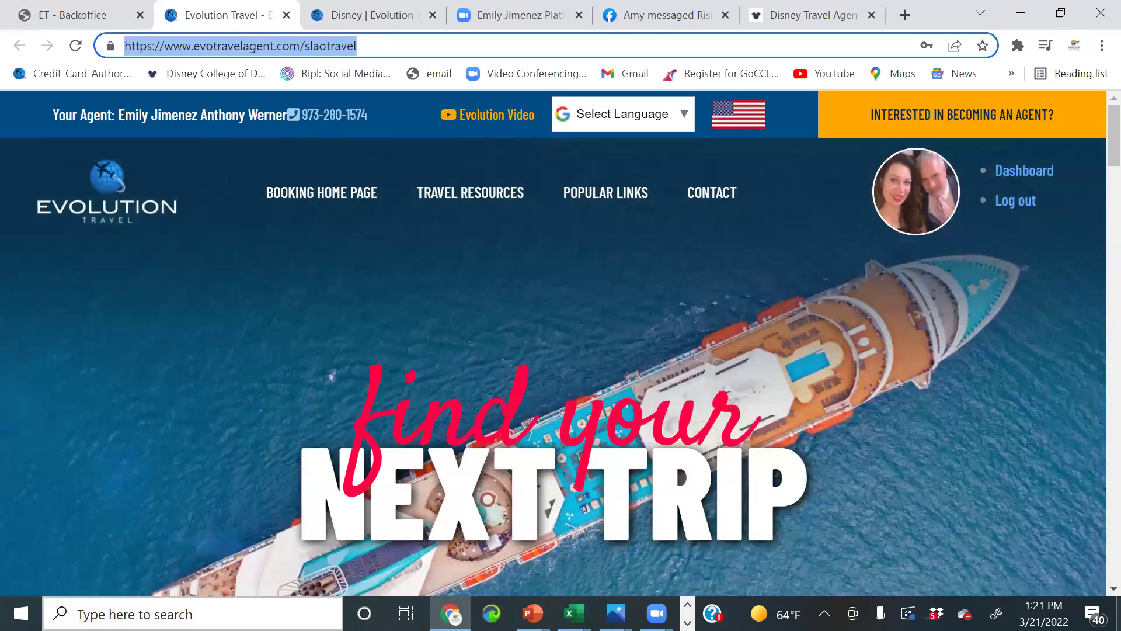
left_click(383, 27)
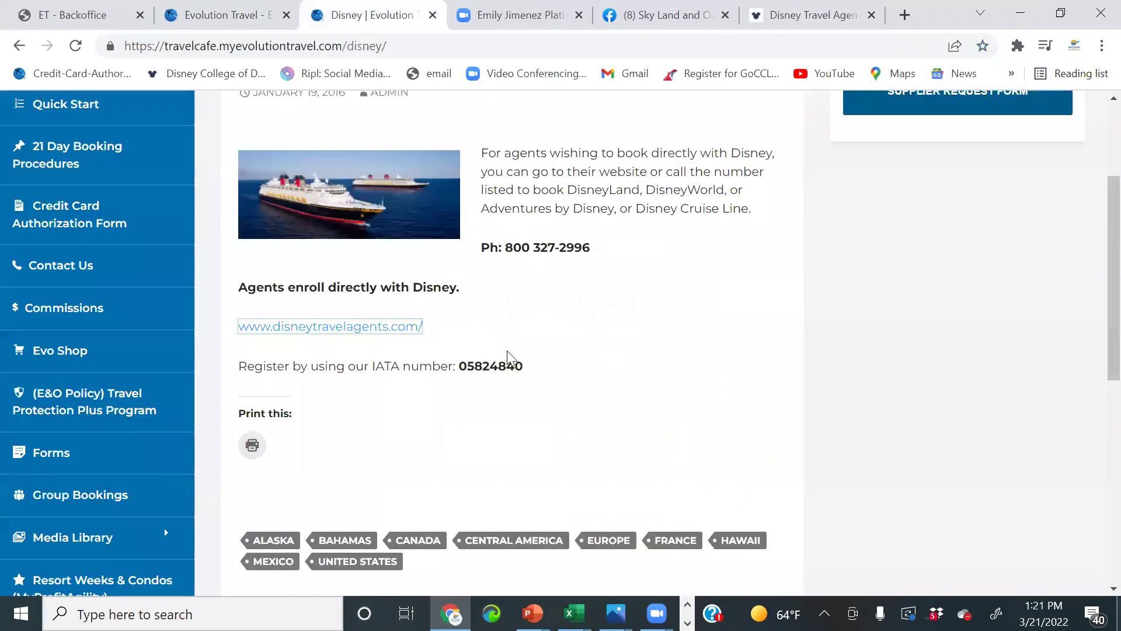
double_click(464, 366)
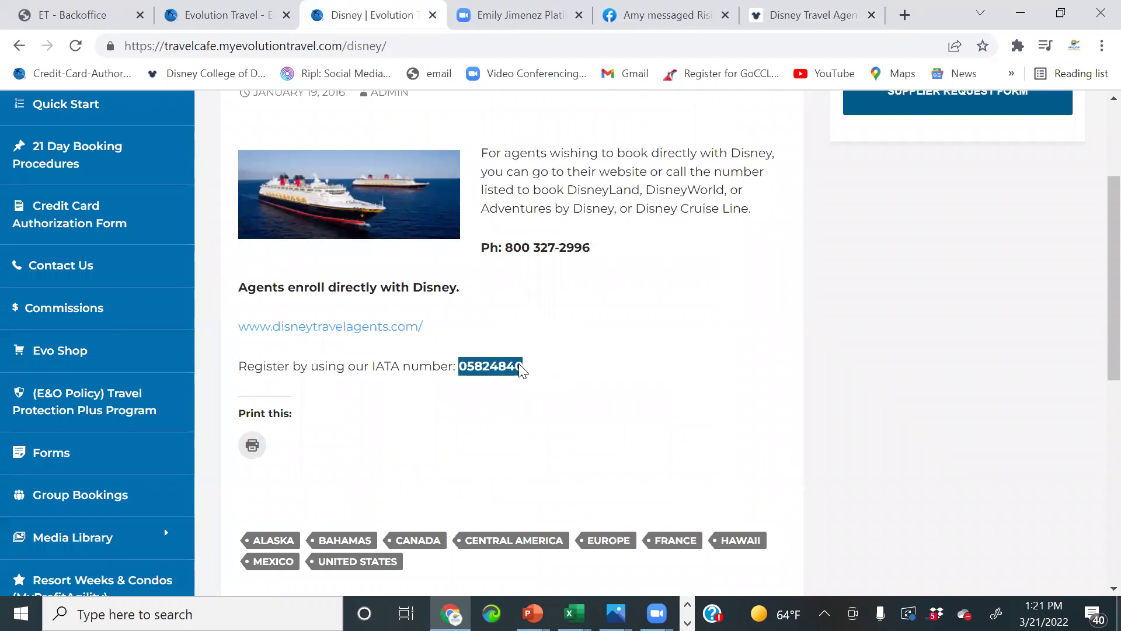
right_click(518, 365)
left_click(551, 377)
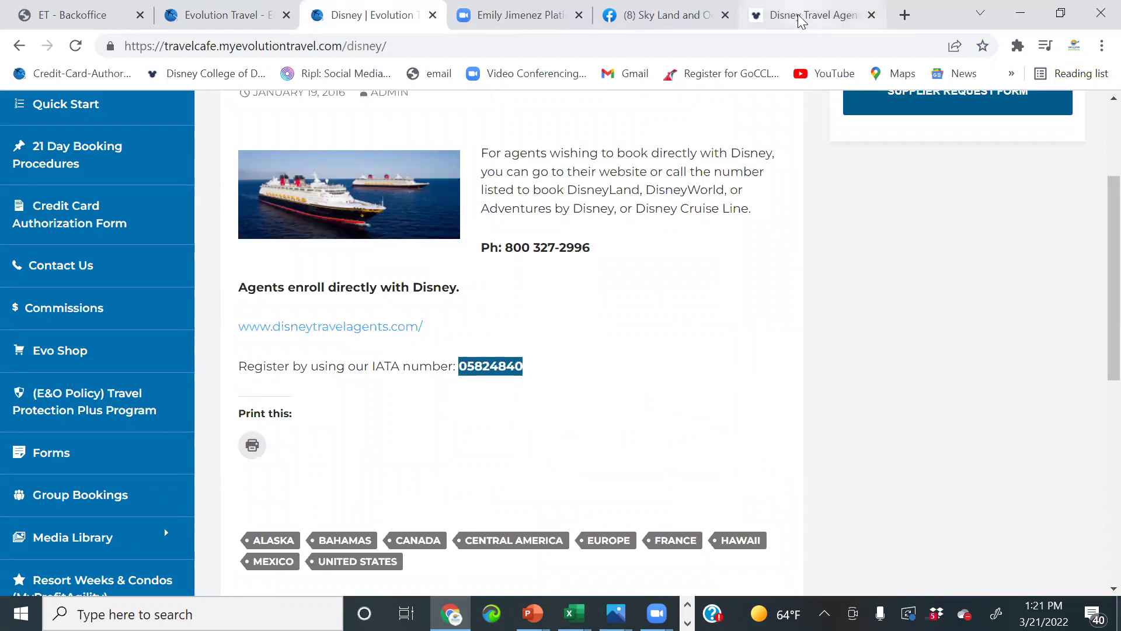
Return to the Disney account sign-up form and look over its fields
left_click(796, 15)
scroll(525, 297, "up", 12)
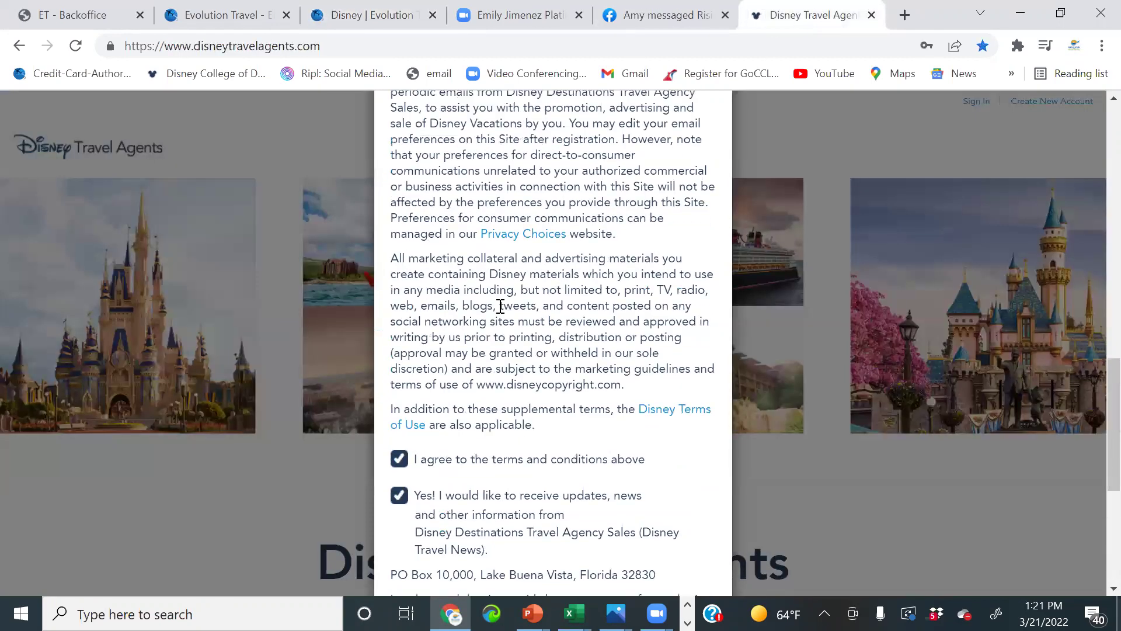
scroll(502, 316, "up", 9)
scroll(480, 363, "down", 8)
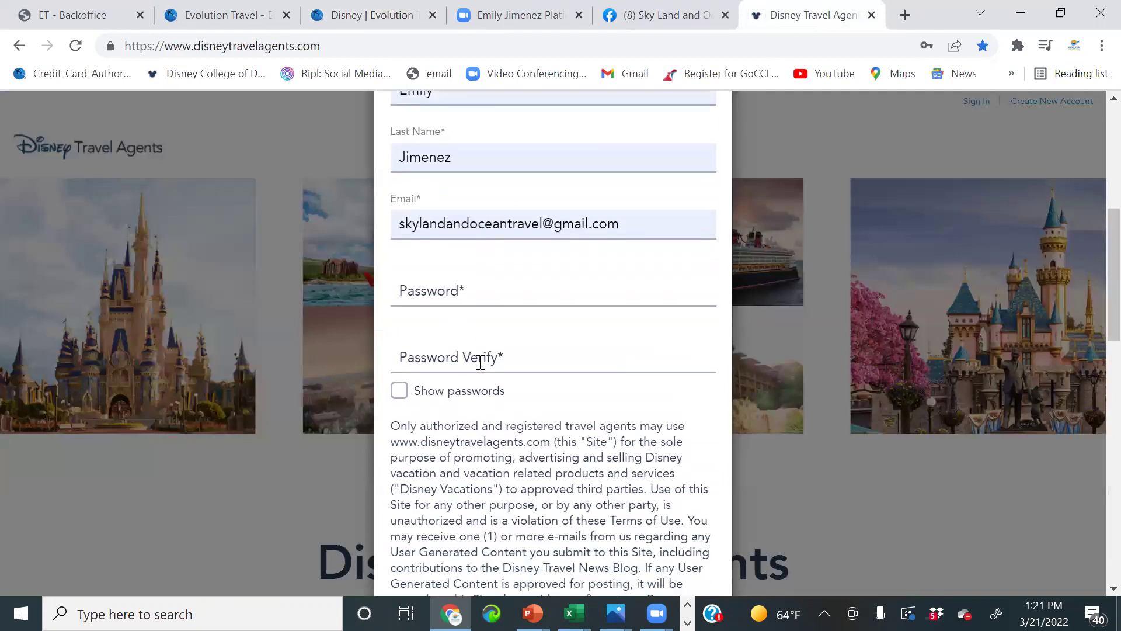
scroll(480, 363, "down", 10)
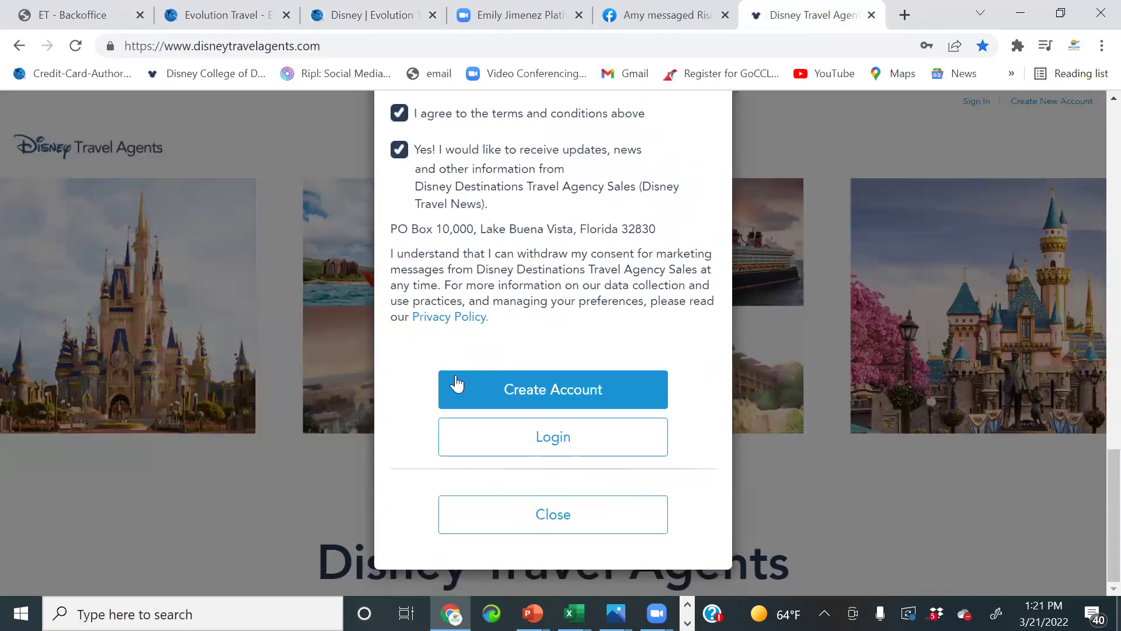
Go back to the Disney agent page in Evolution Travel and deselect the IATA number
left_click(222, 15)
left_click(92, 16)
left_click(296, 19)
left_click(383, 19)
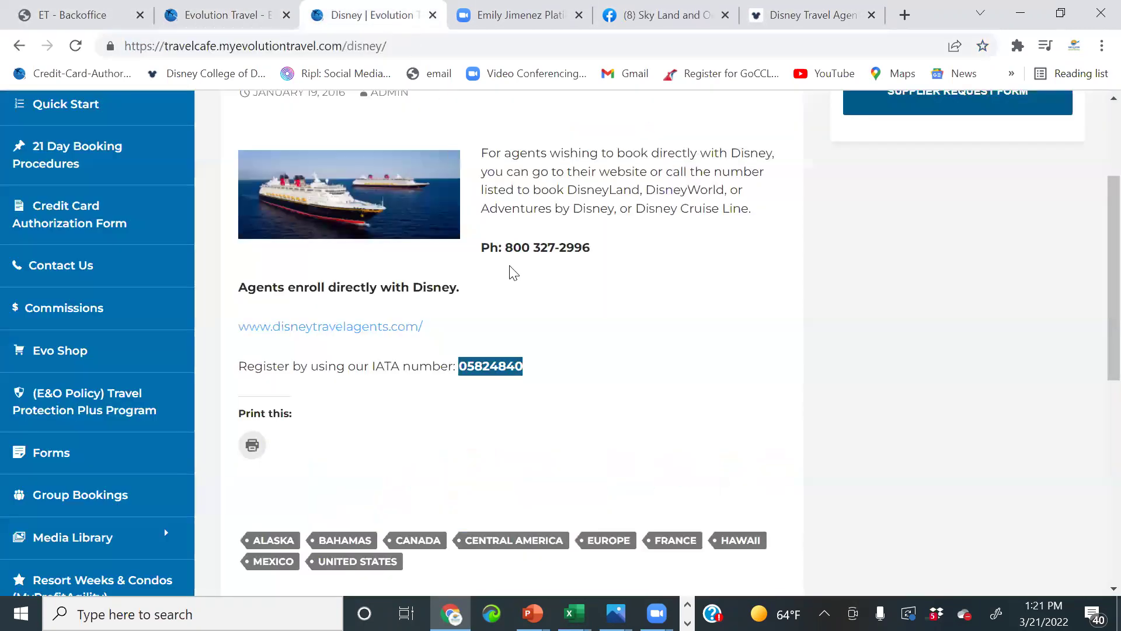
left_click(474, 389)
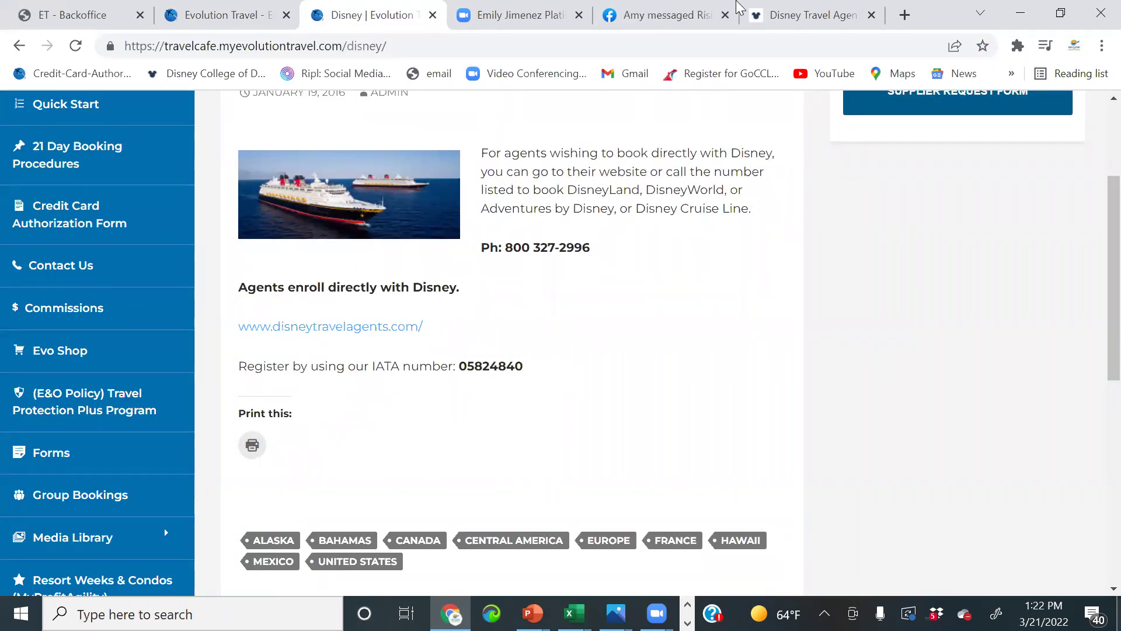
Close the Create Account form, leaving the home page's sign-in and registration section showing
left_click(811, 15)
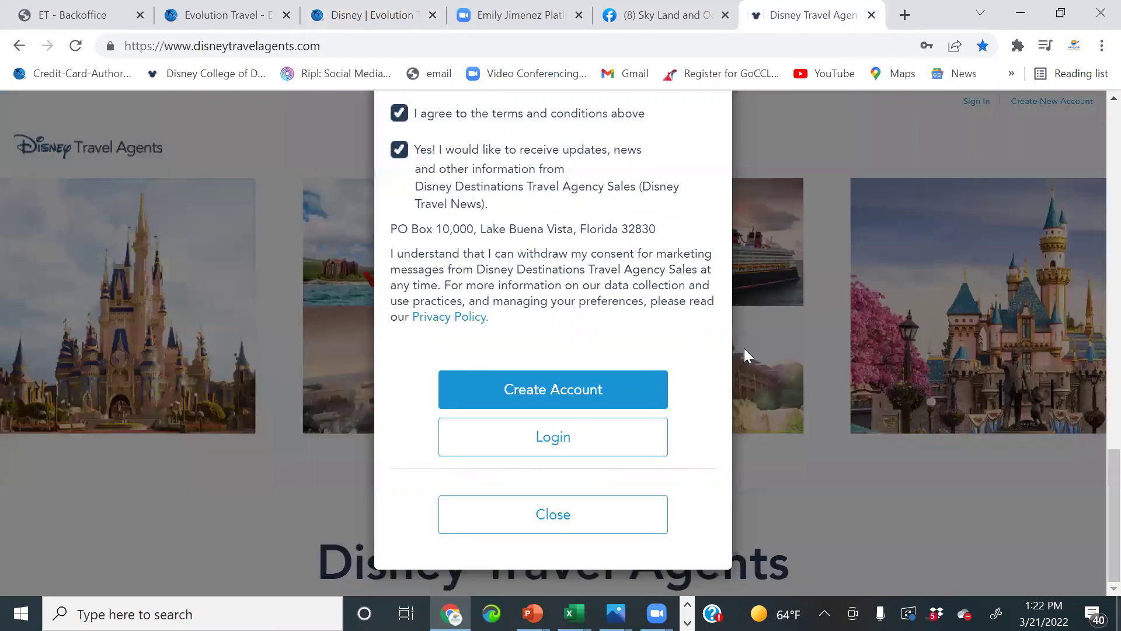
scroll(726, 333, "up", 5)
scroll(726, 333, "down", 5)
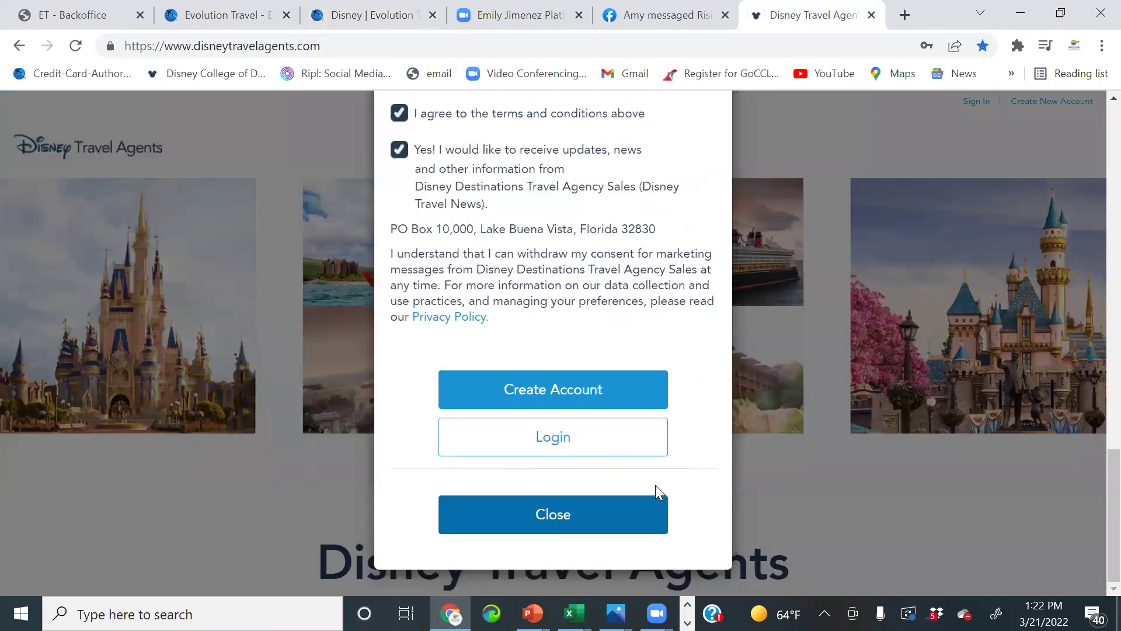
left_click(656, 499)
scroll(879, 370, "down", 8)
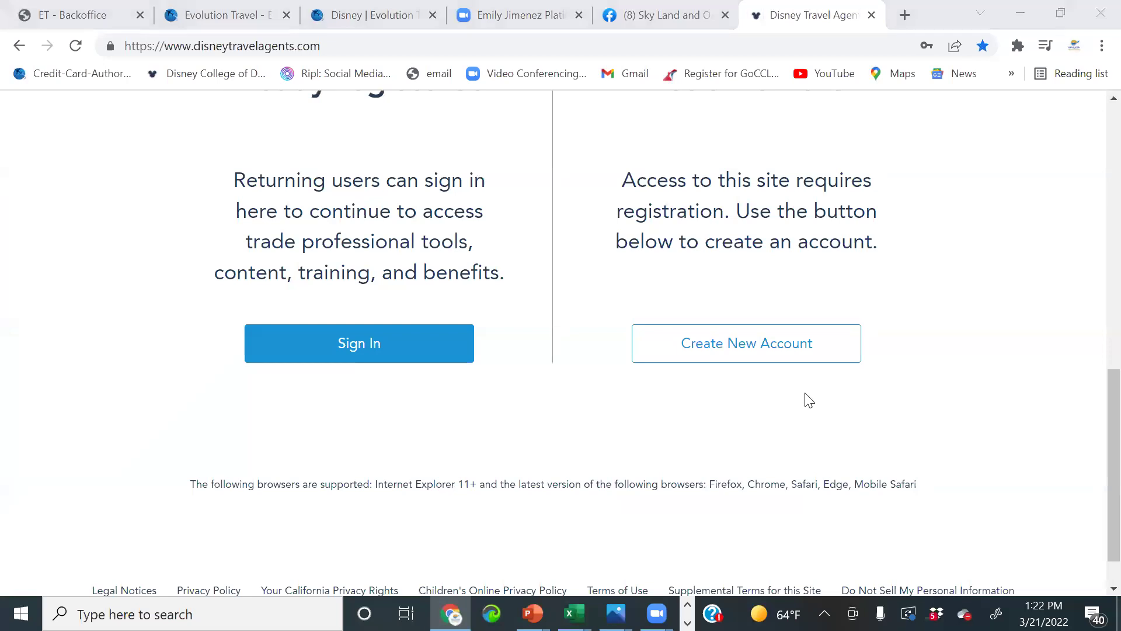
scroll(809, 400, "up", 10)
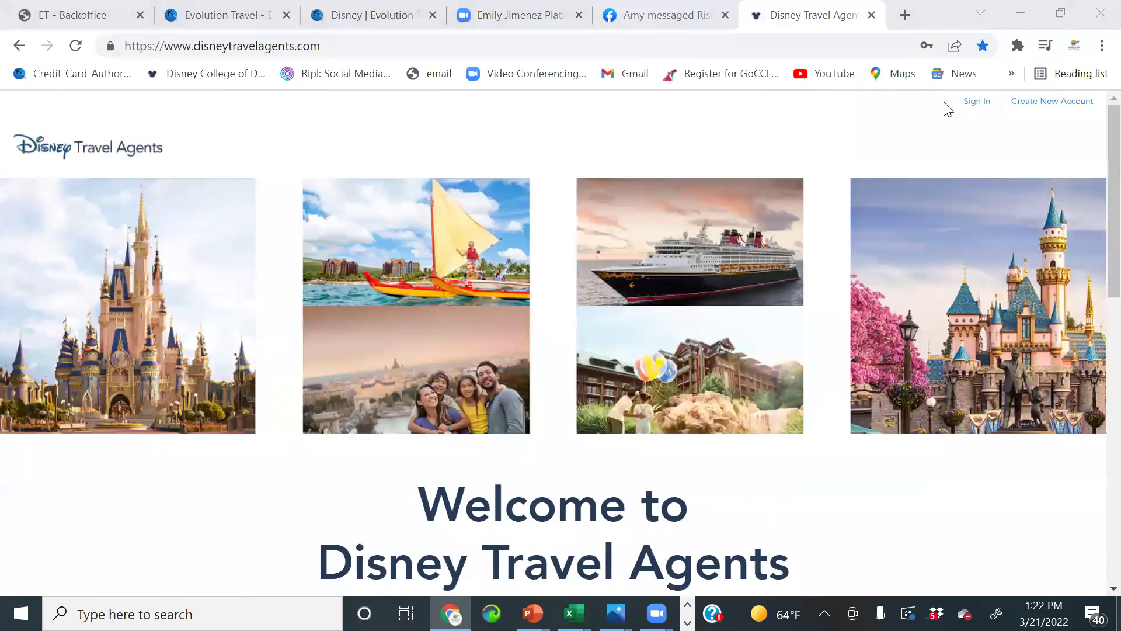
scroll(730, 292, "down", 9)
scroll(751, 513, "up", 2)
scroll(753, 502, "down", 3)
left_click(778, 433)
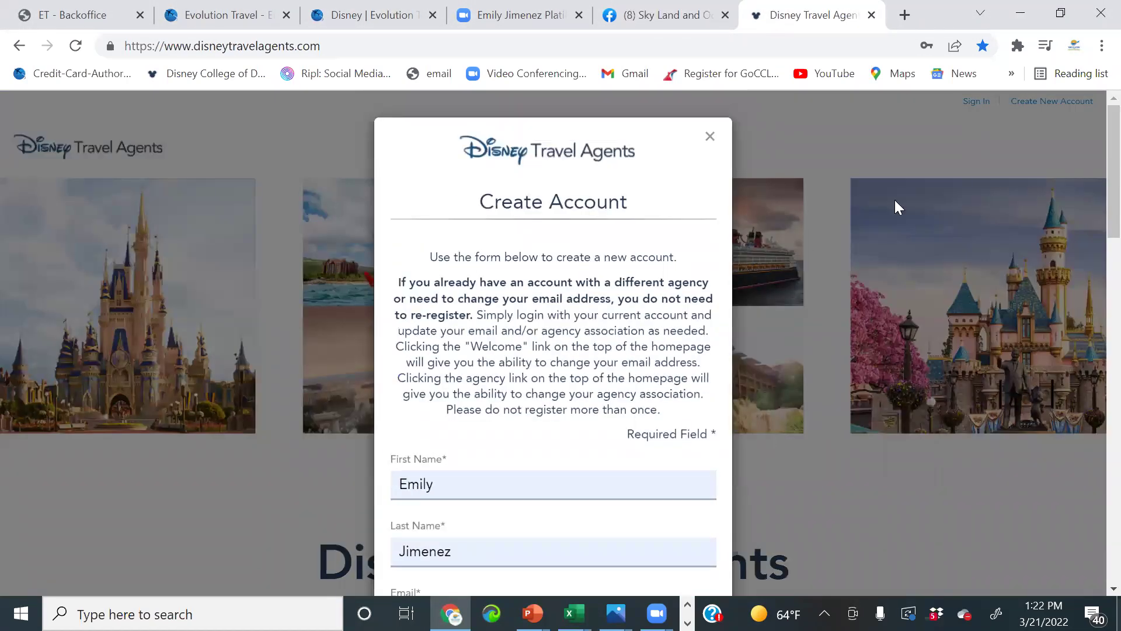
left_click(709, 136)
scroll(456, 325, "down", 10)
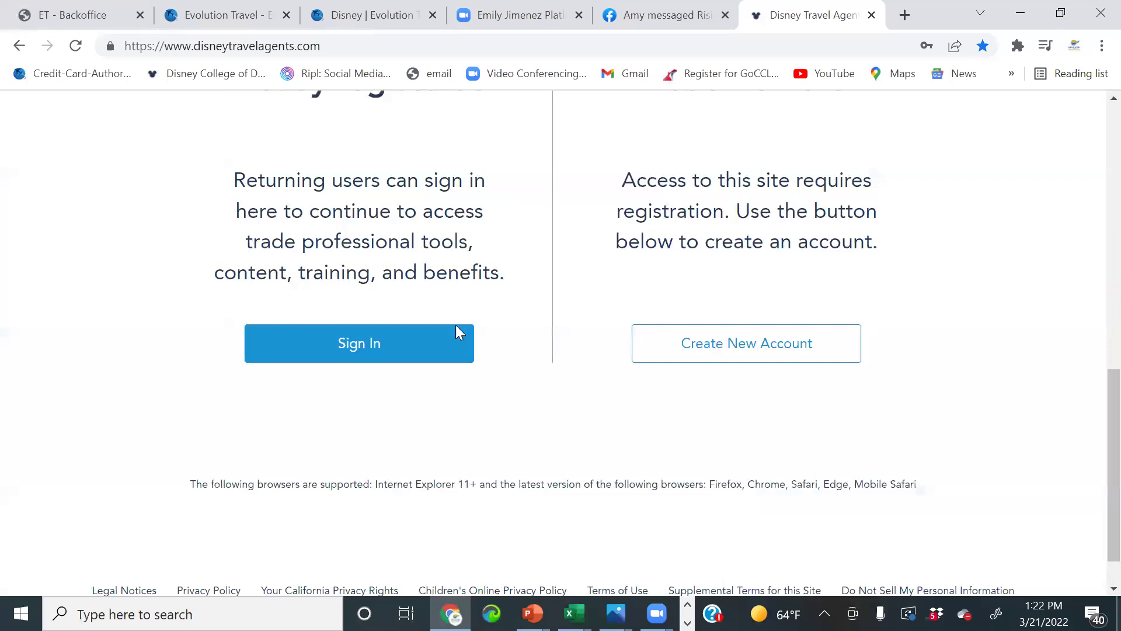
left_click(385, 350)
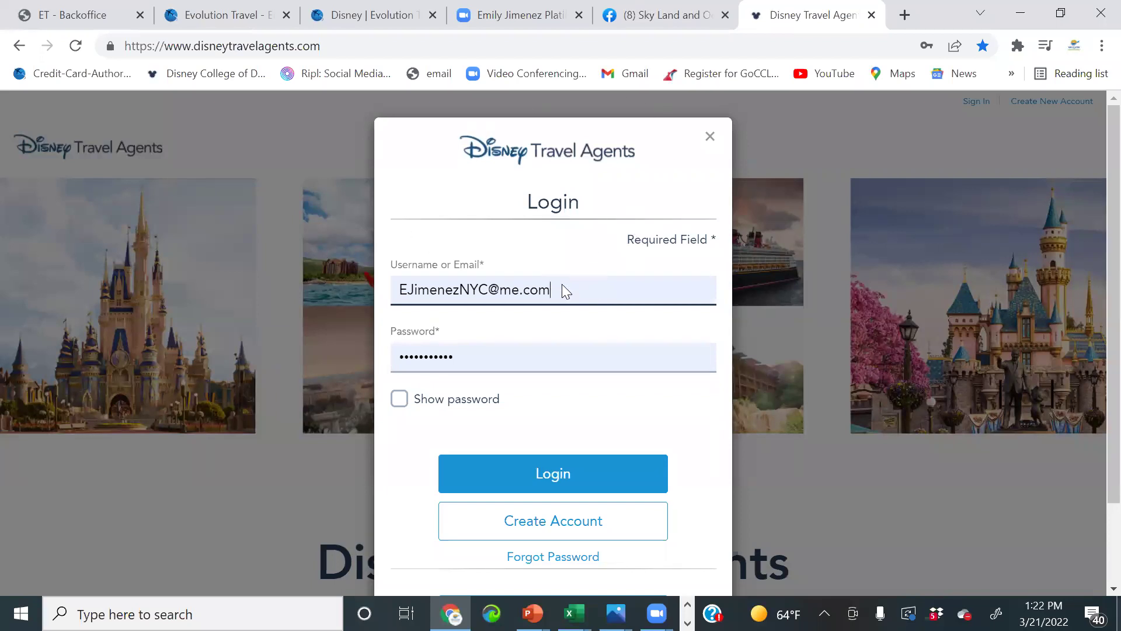
left_click_drag(588, 286, 349, 284)
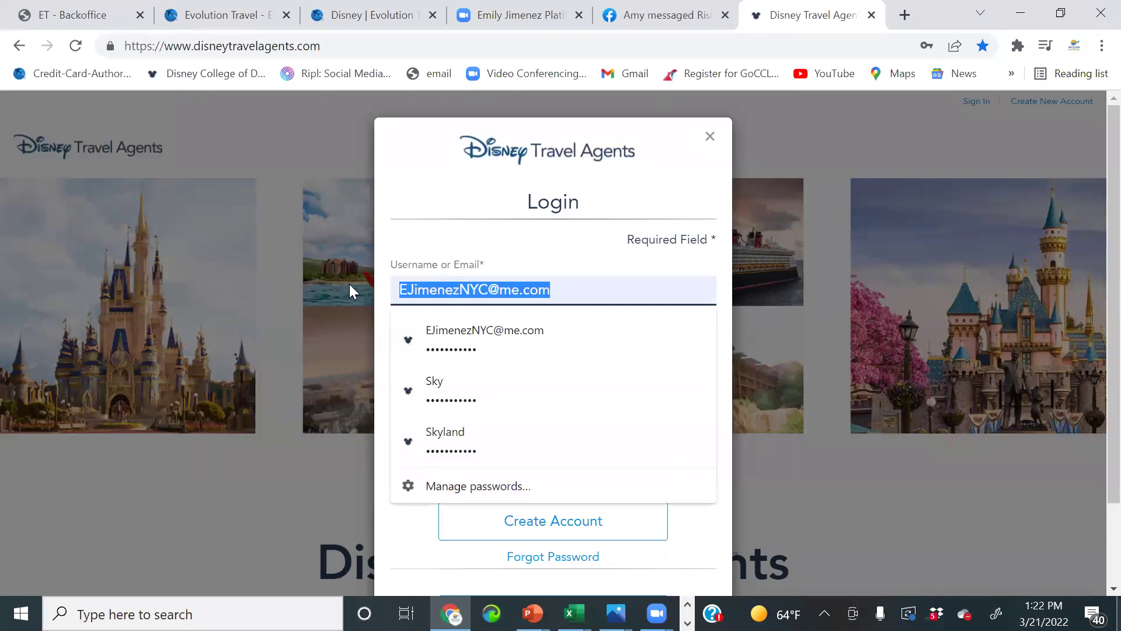
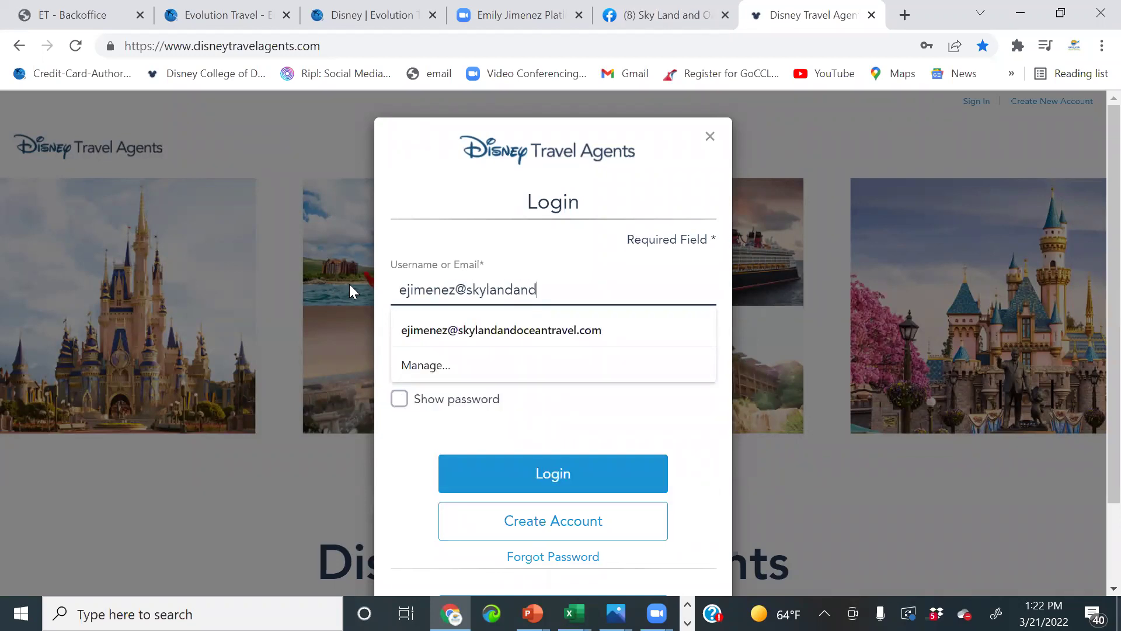
key("ctrl+shift+Left")
key("ctrl+shift+Left")
left_click(711, 136)
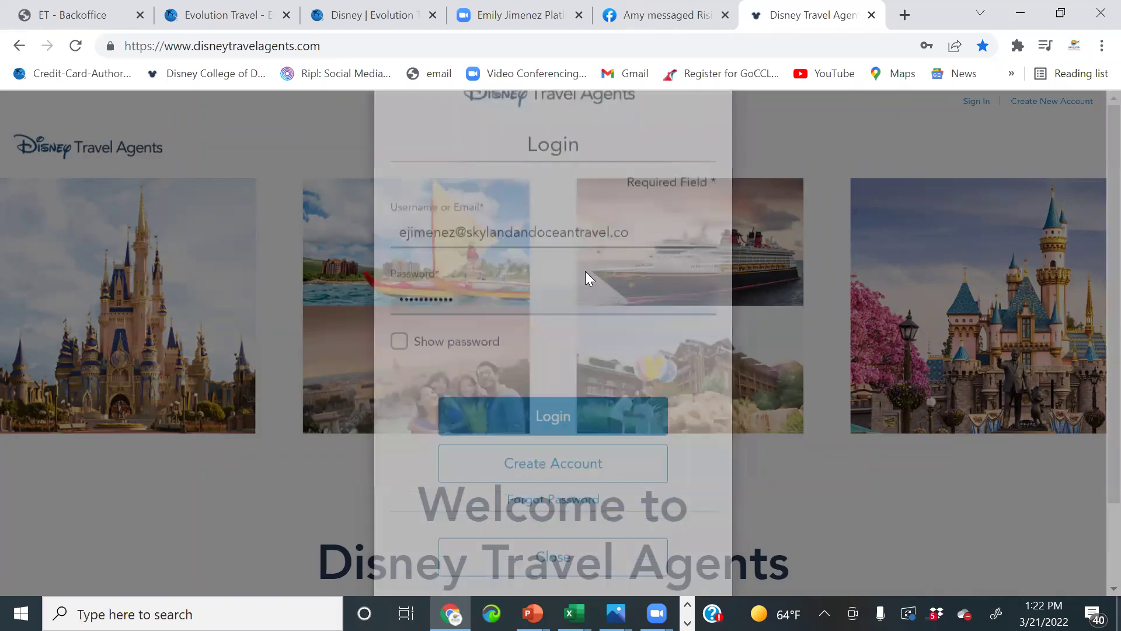
scroll(407, 320, "down", 10)
left_click(380, 344)
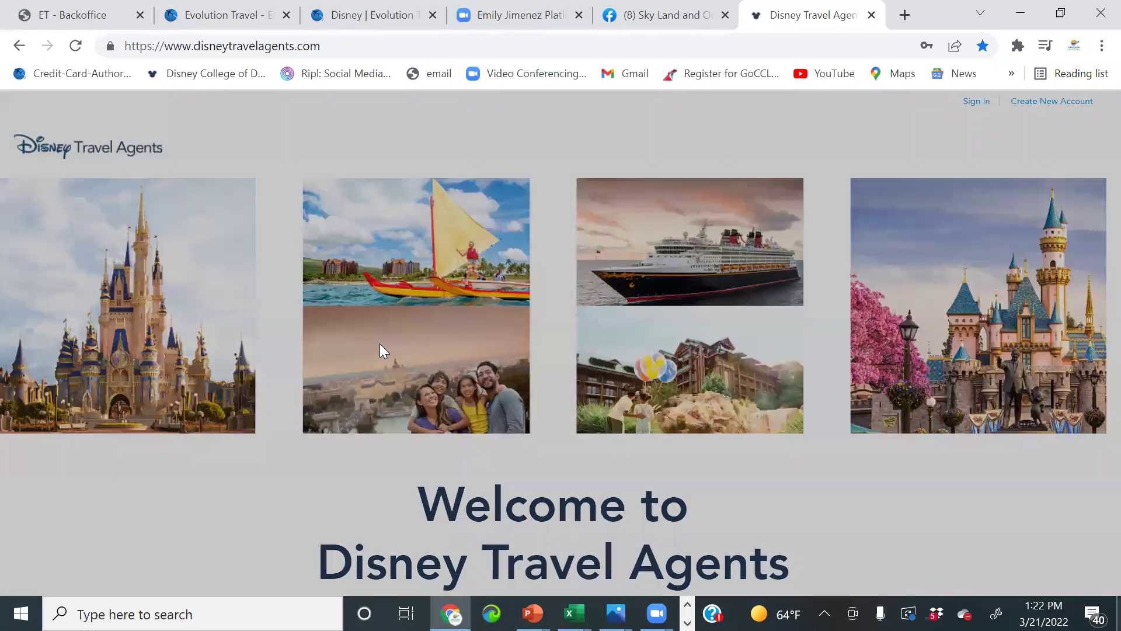
left_click_drag(645, 289, 320, 291)
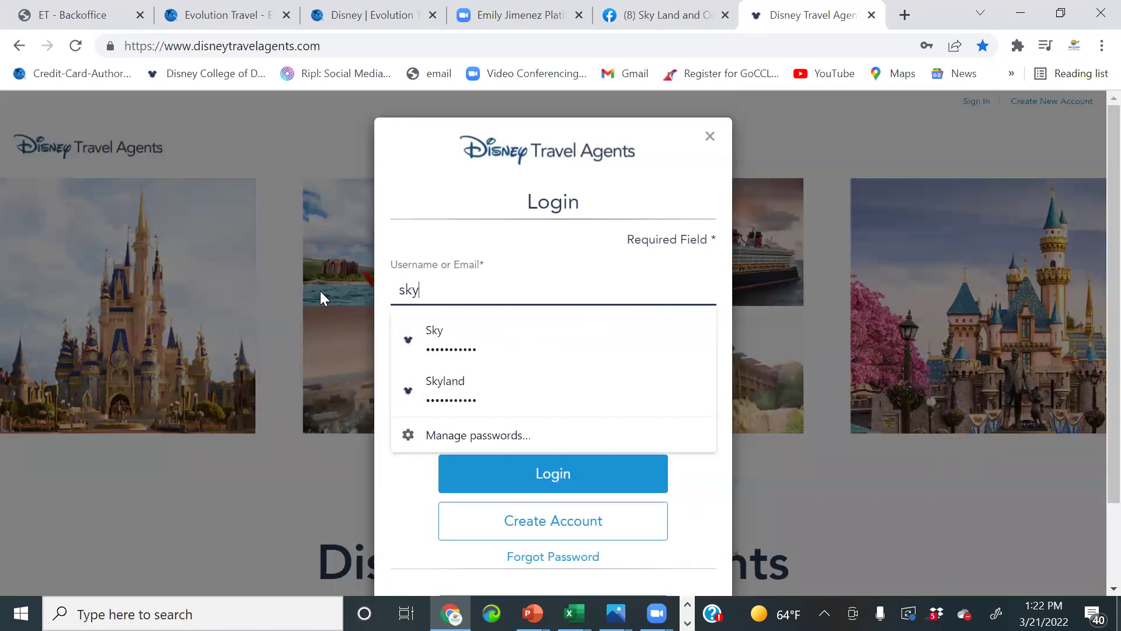
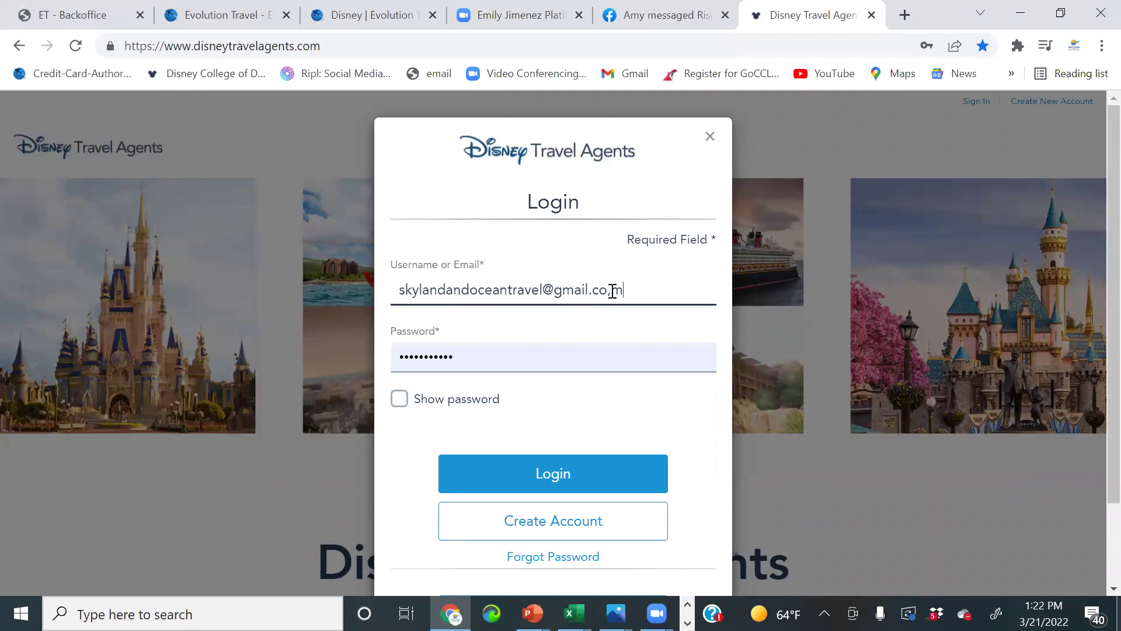
left_click(526, 365)
key("ctrl+a")
key("BackSpace")
type("•••••••••")
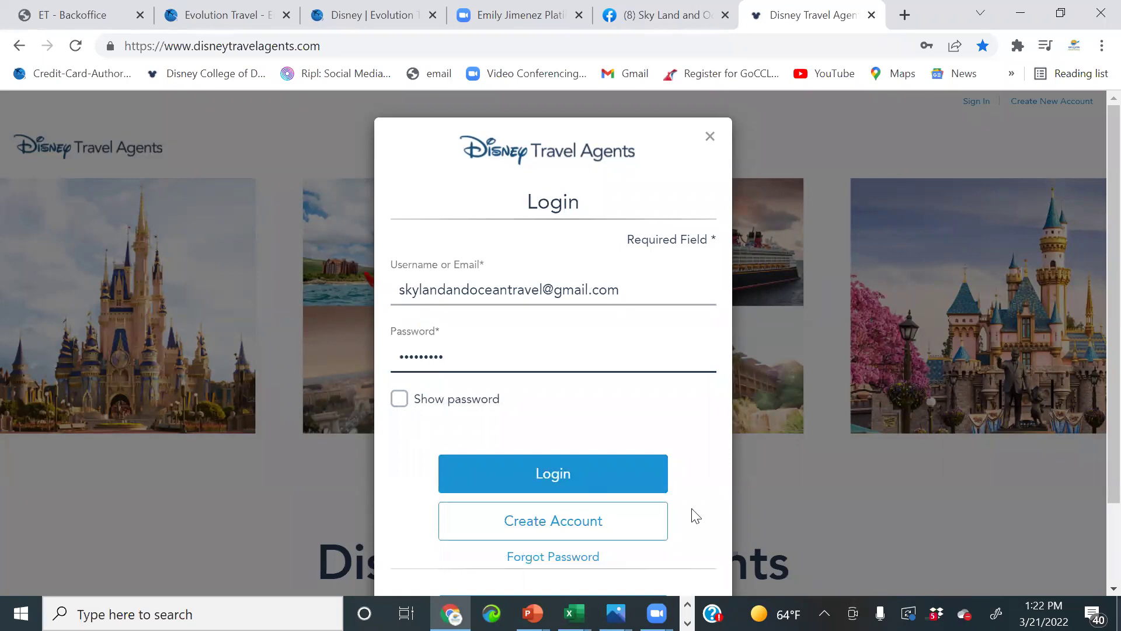
left_click(634, 477)
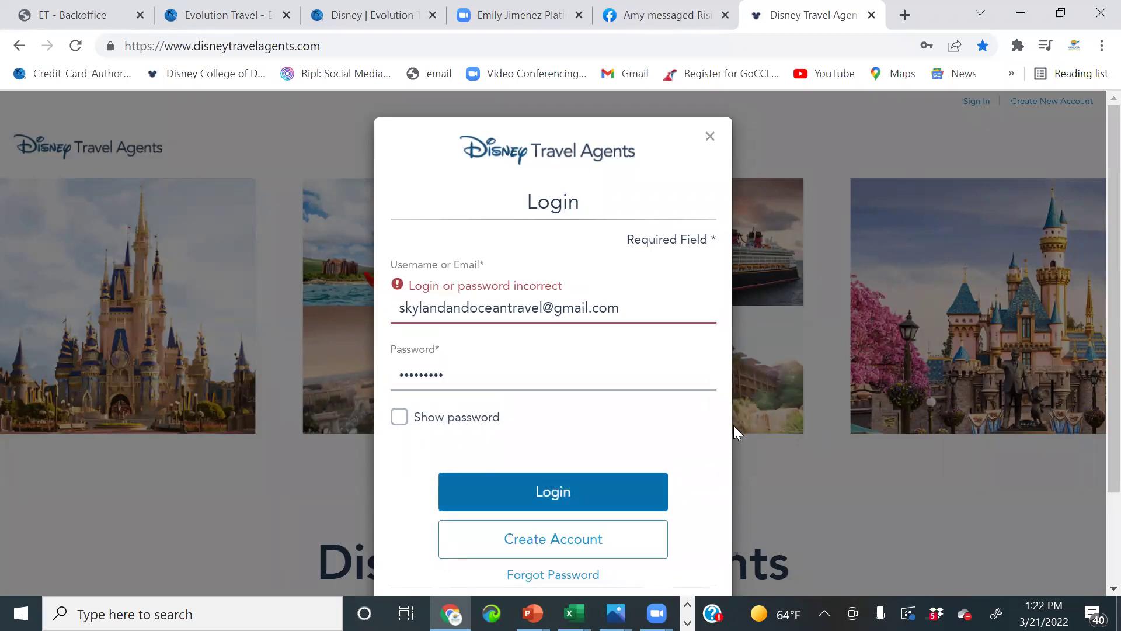
left_click(403, 308)
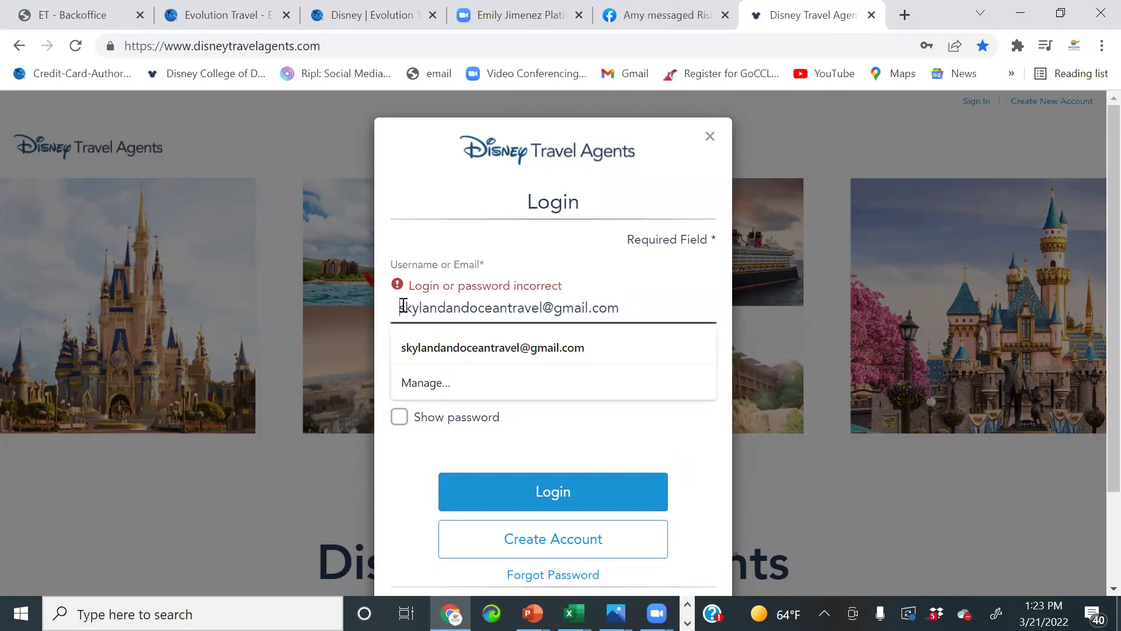
left_click(444, 349)
left_click(551, 481)
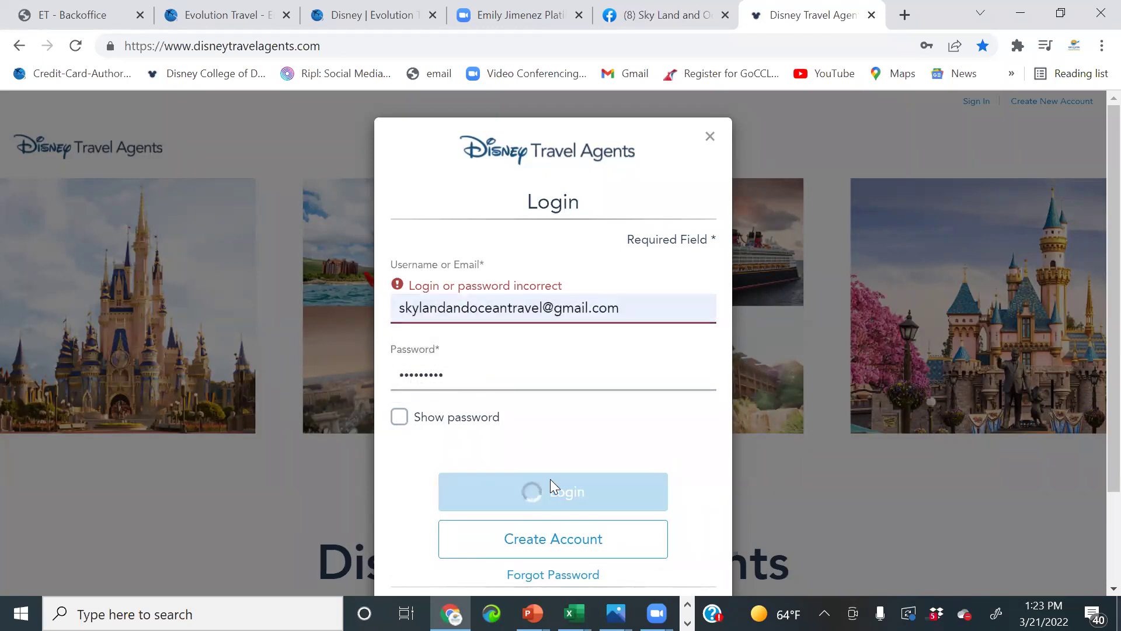
left_click(711, 140)
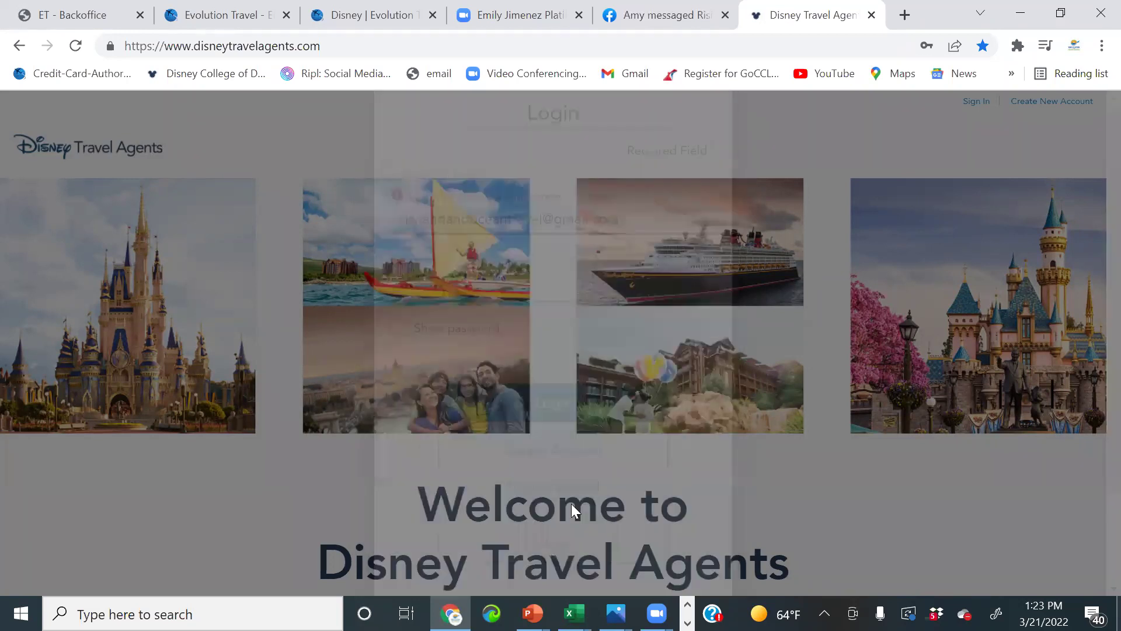
scroll(570, 508, "down", 10)
left_click(368, 346)
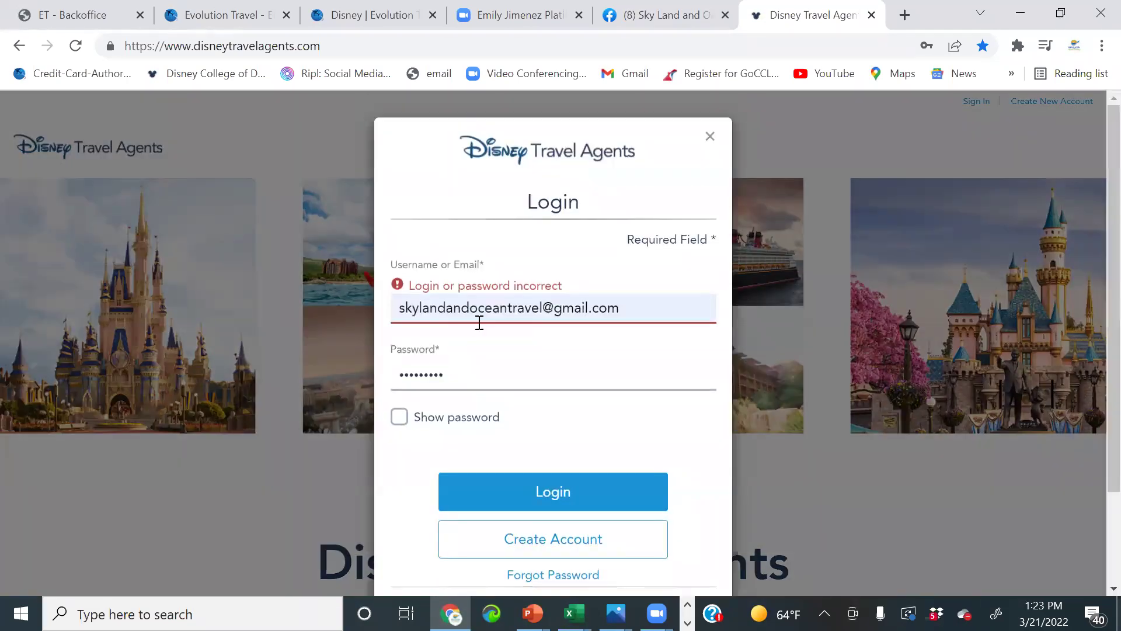
left_click_drag(648, 308, 333, 325)
key("BackSpace")
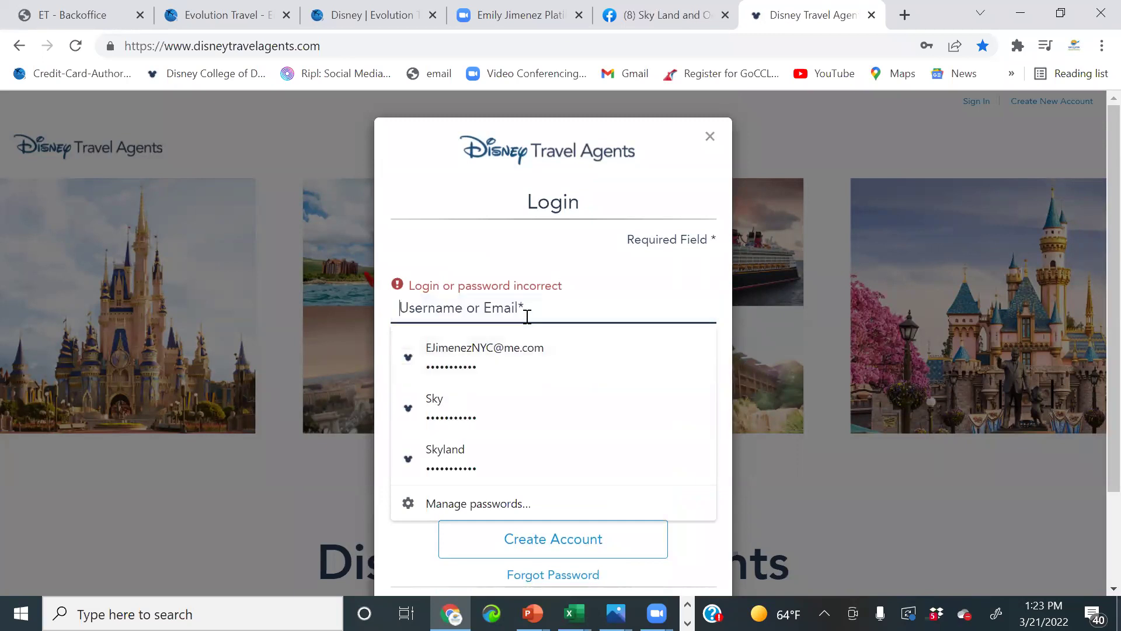
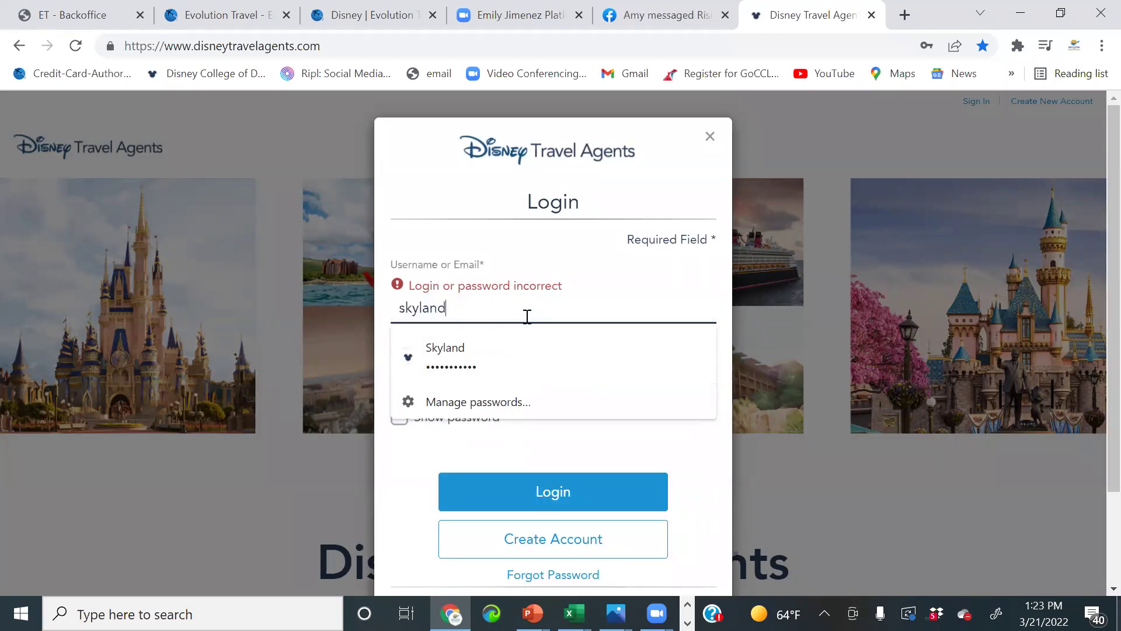
left_click(505, 347)
left_click(547, 488)
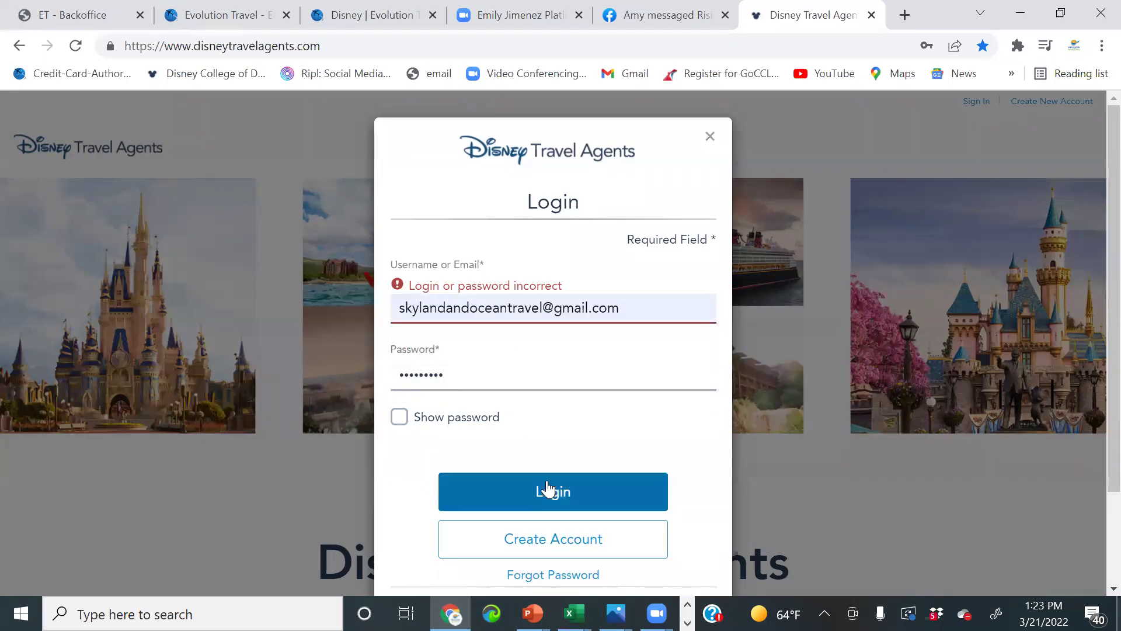
left_click(710, 136)
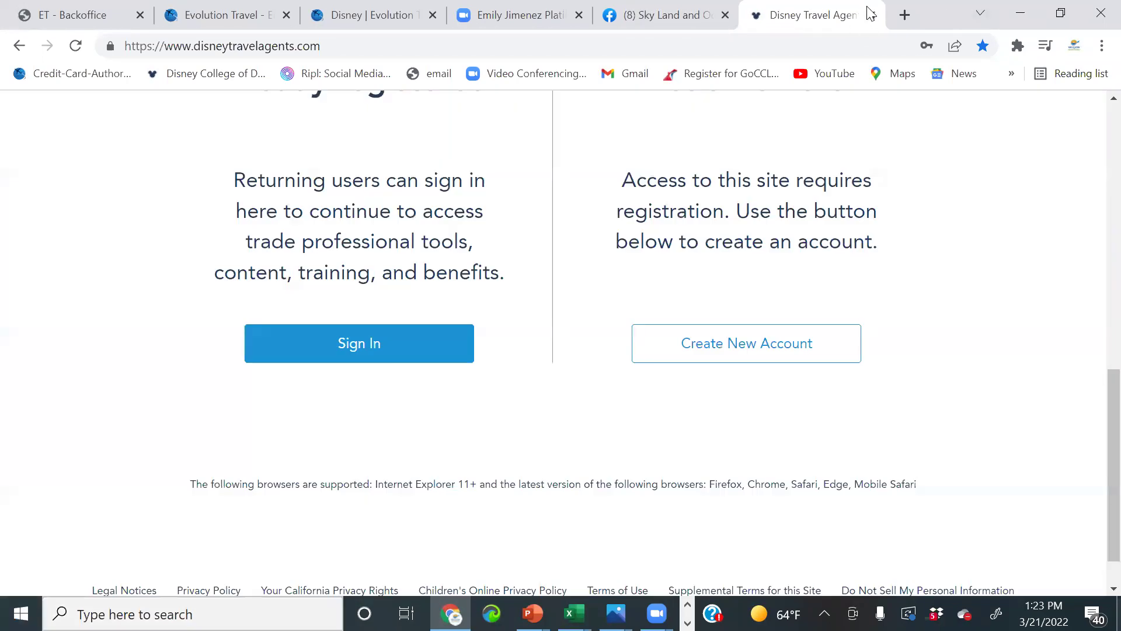
Reopen disneytravelagents.com in a fresh tab and log in with the saved credentials
left_click(872, 15)
left_click(904, 16)
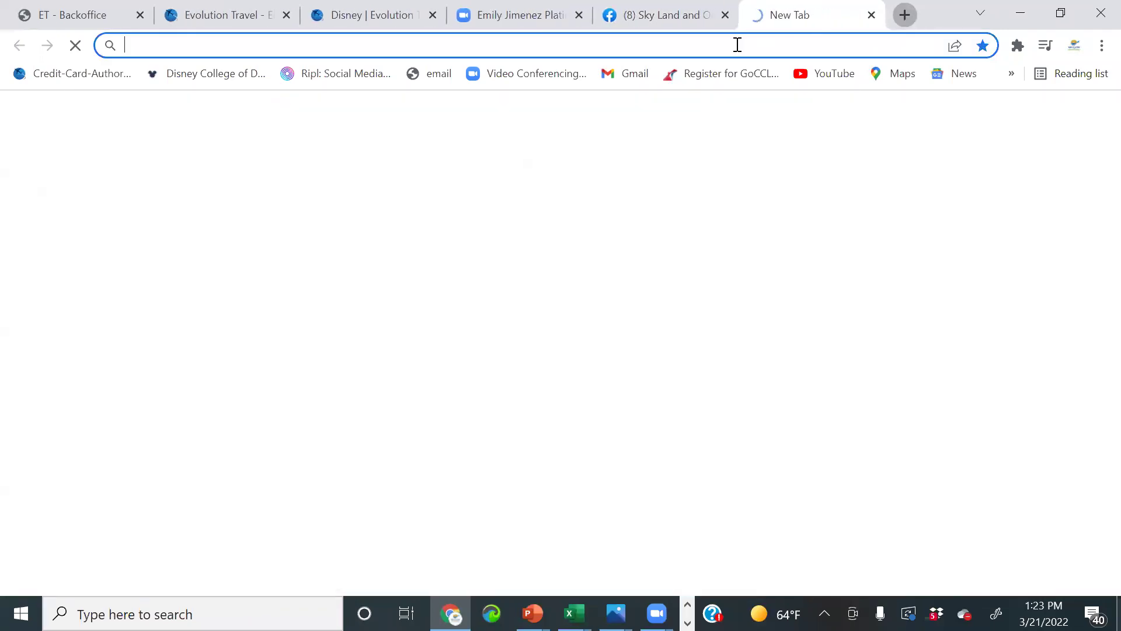
type("disneytravelagents.com")
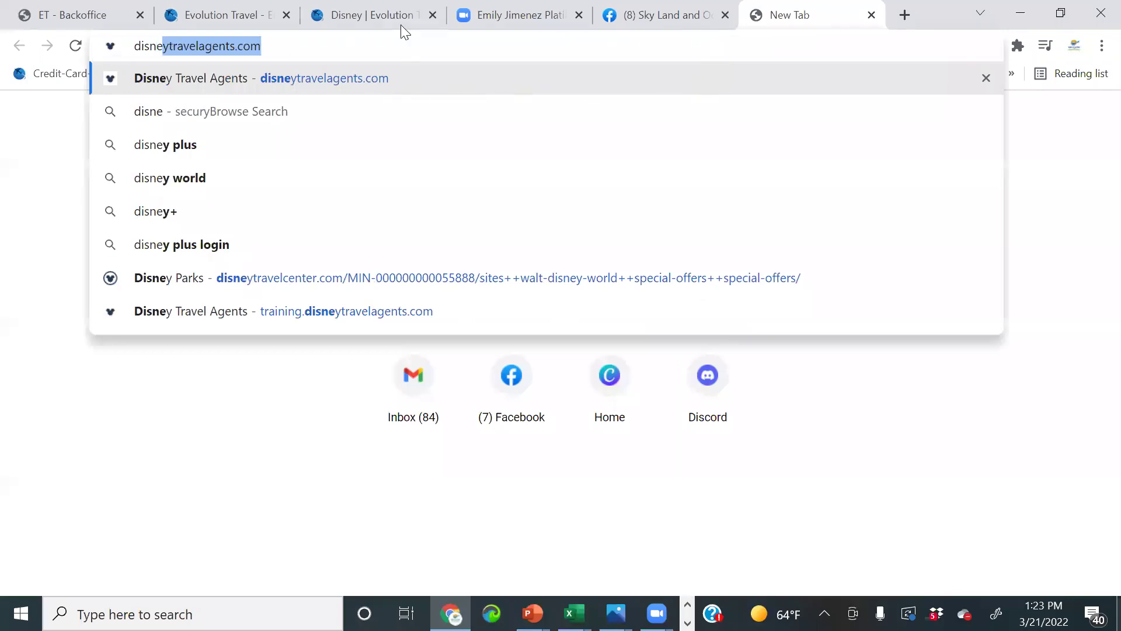
left_click(350, 79)
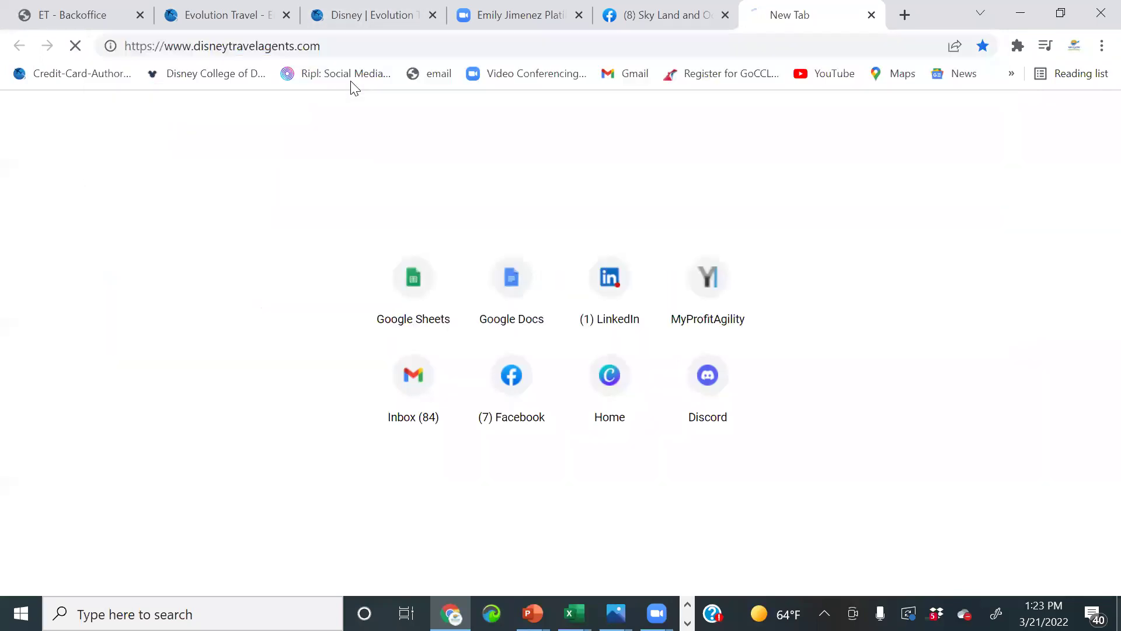
left_click(977, 103)
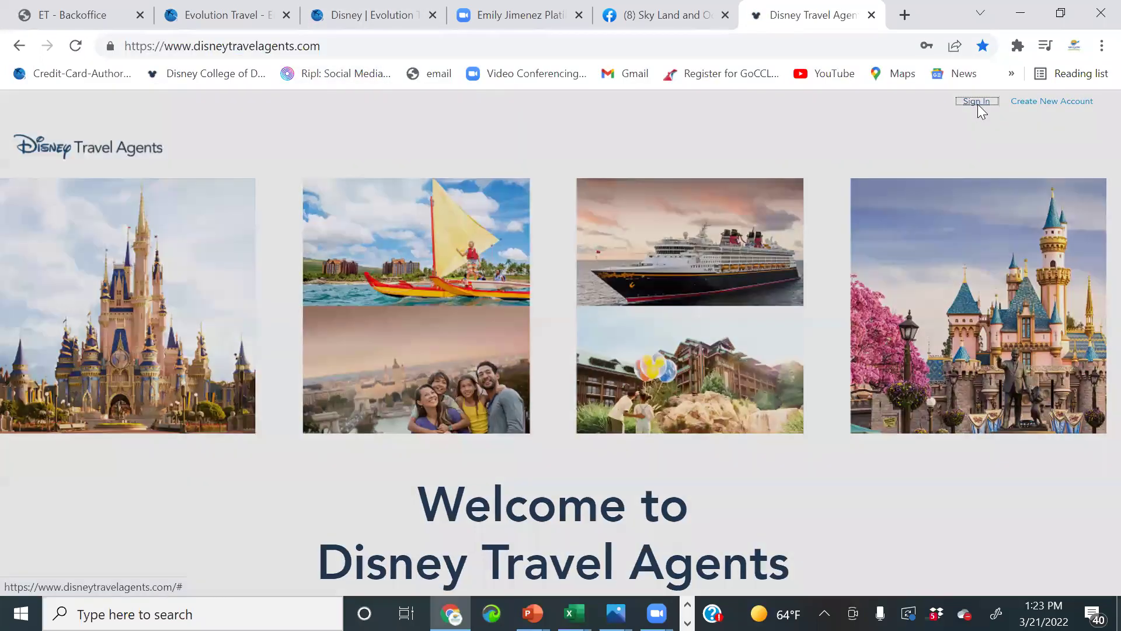
left_click(573, 470)
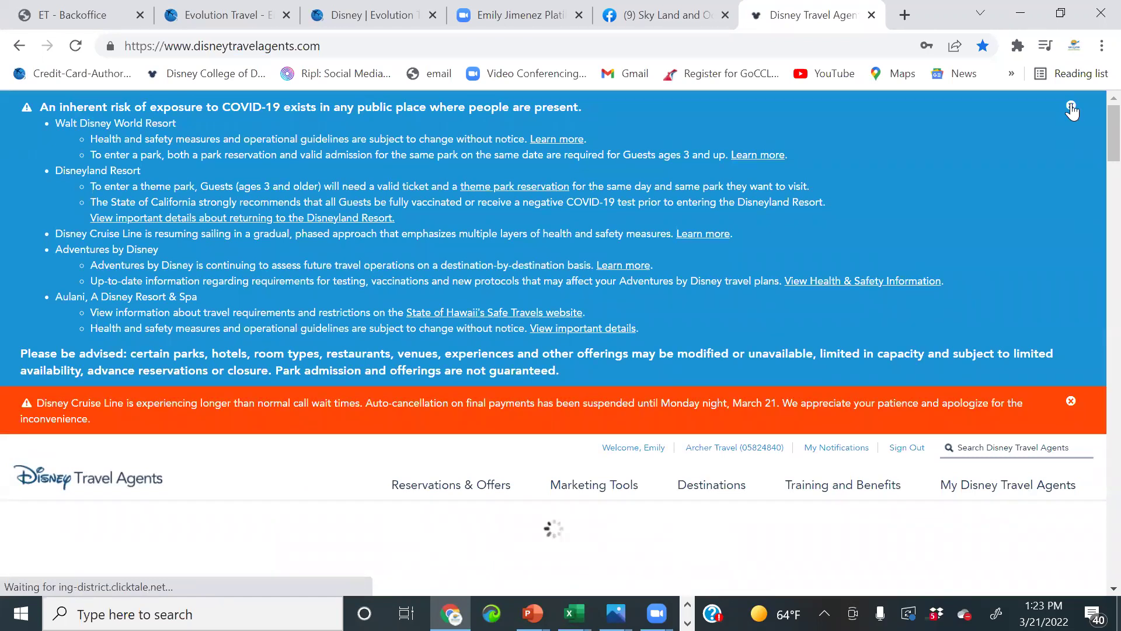
Dismiss the COVID-19 banner and bring up the Marketing Tools menu
left_click(1071, 107)
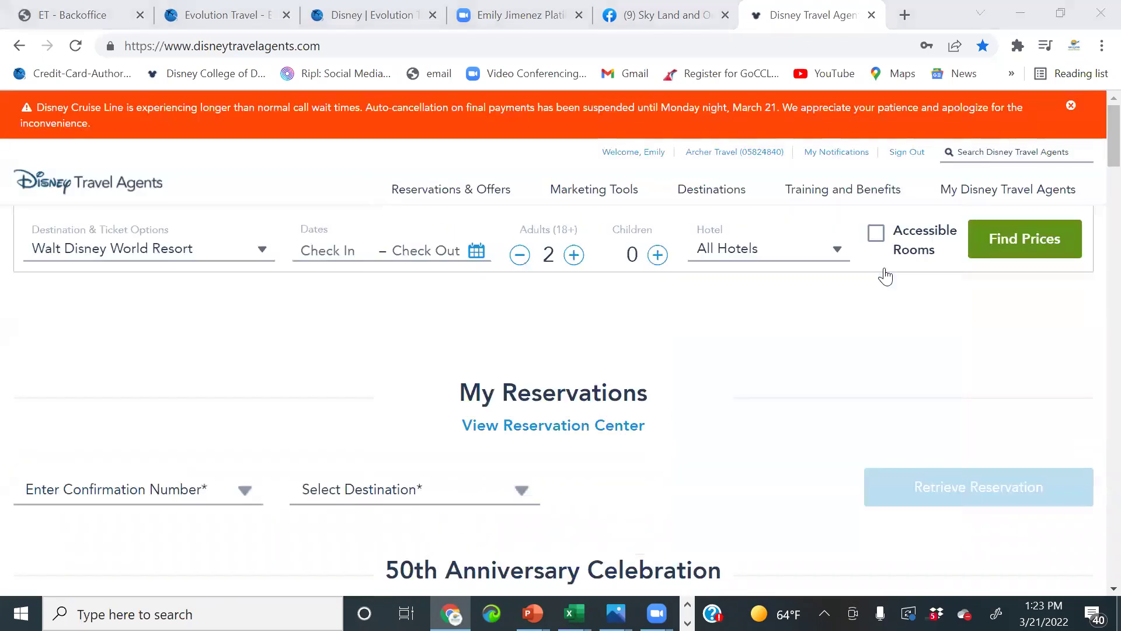
scroll(485, 272, "down", 10)
scroll(486, 272, "down", 5)
scroll(485, 270, "up", 15)
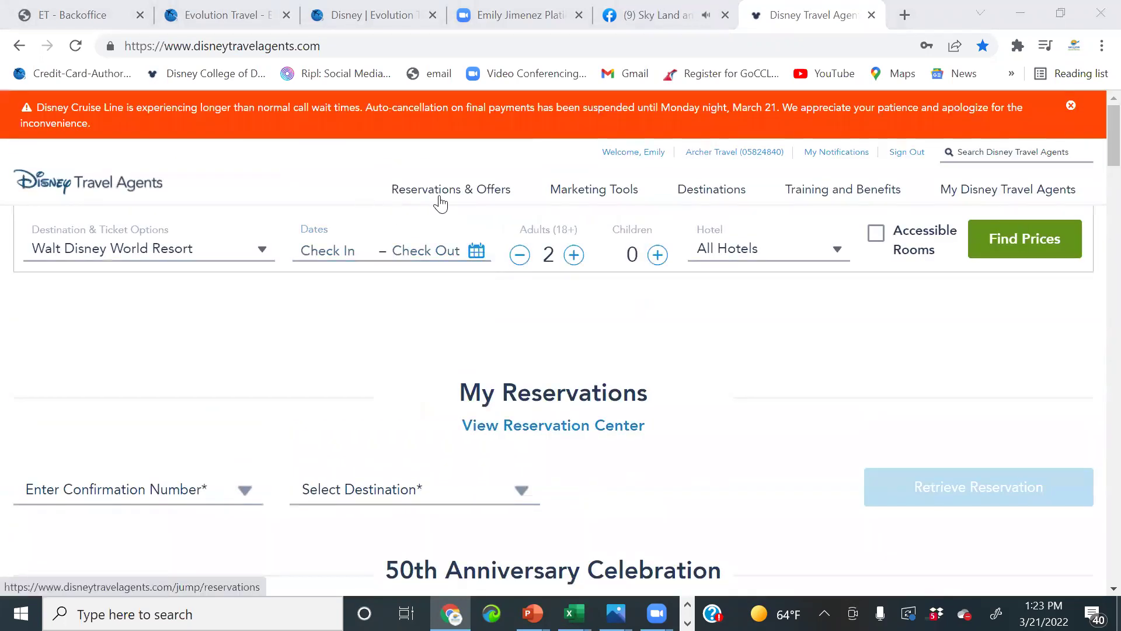
mouse_move(597, 196)
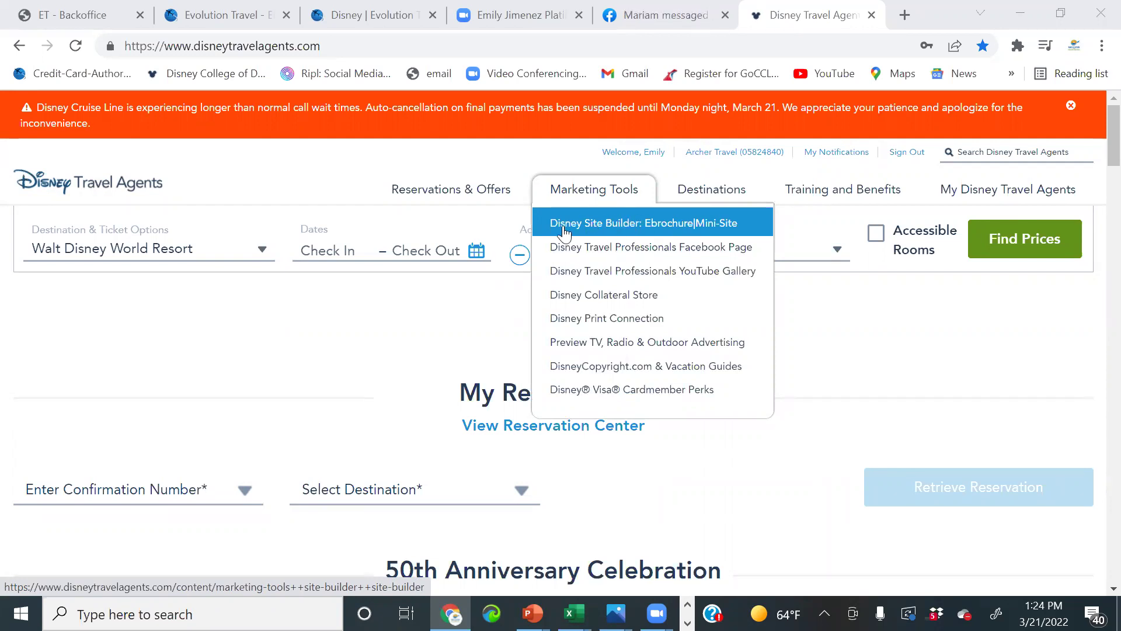
Open the Disney Site Builder info page and launch it via 'Click Here to Get Started'
left_click(701, 236)
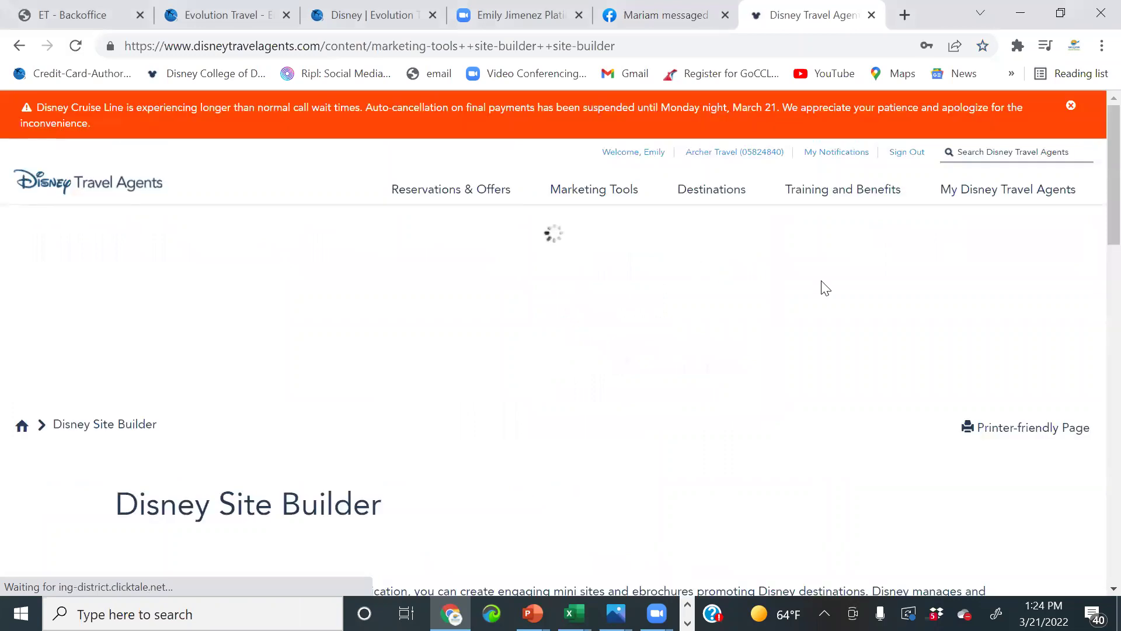
scroll(771, 333, "down", 6)
scroll(708, 316, "up", 2)
scroll(328, 185, "down", 3)
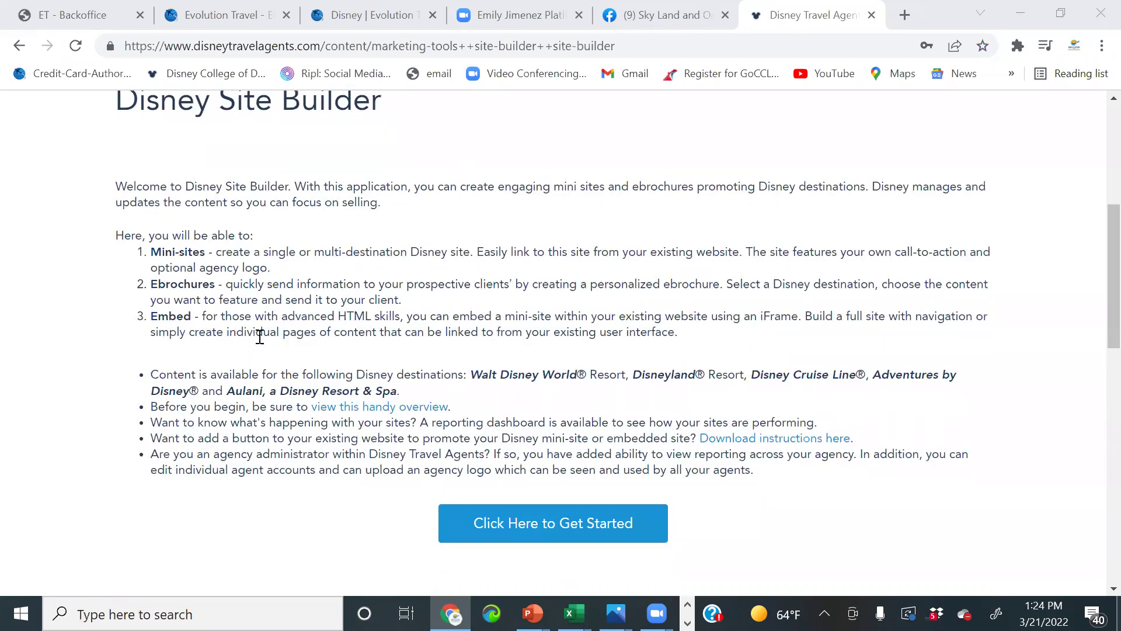
scroll(517, 383, "down", 1)
scroll(517, 384, "down", 2)
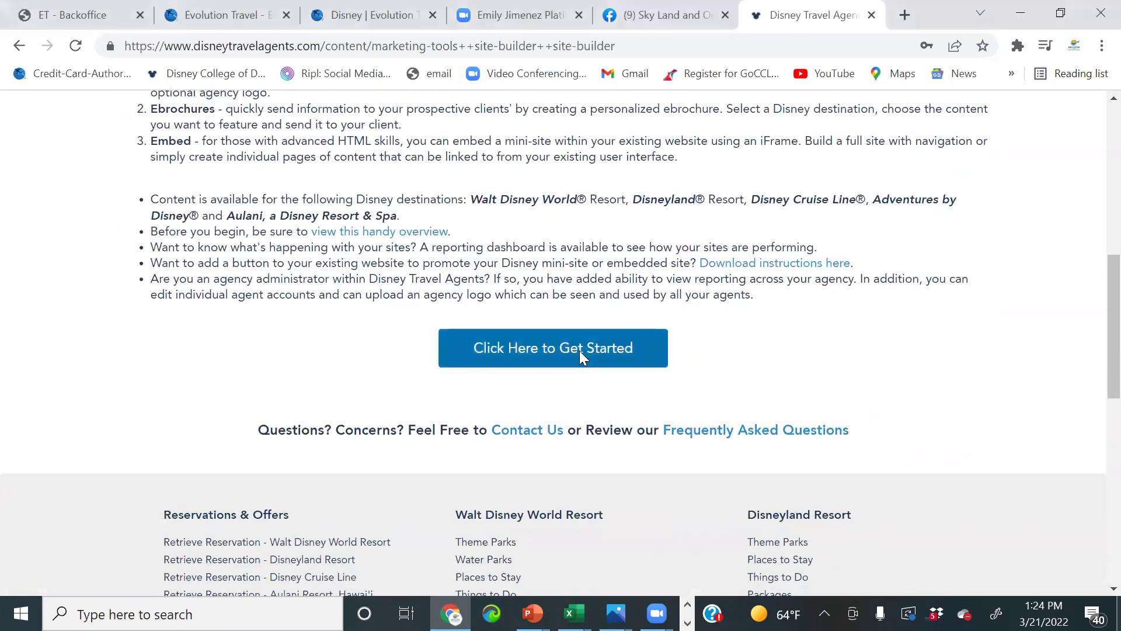
left_click(580, 358)
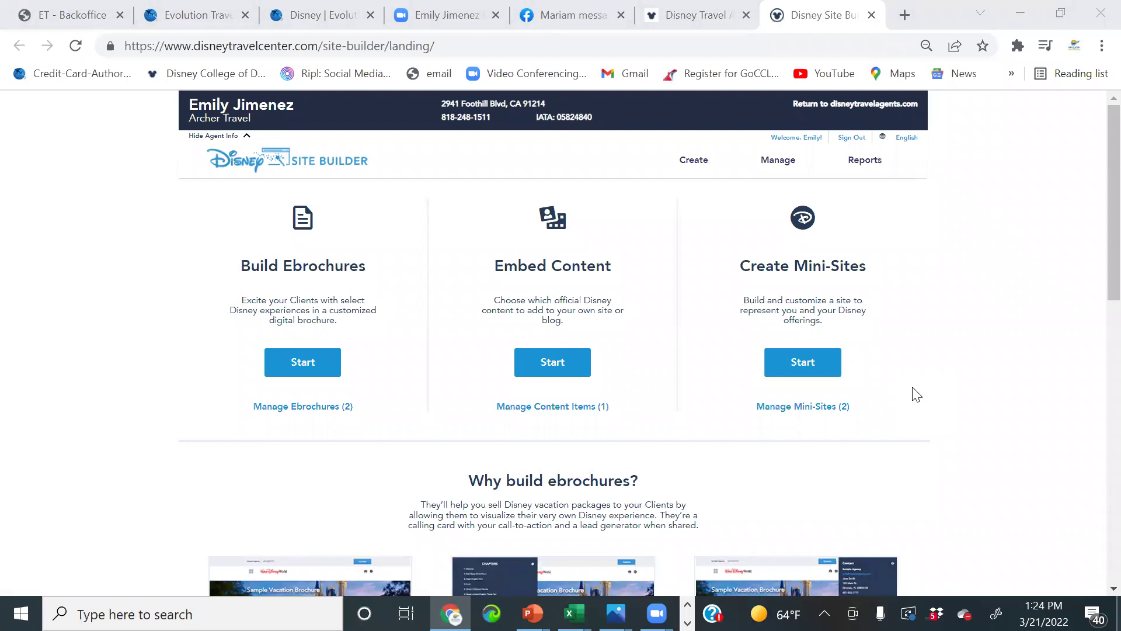
Start a new mini-site and autofill its title as SKY LAND AND OCEAN TRAVEL
left_click(810, 367)
scroll(731, 341, "down", 2)
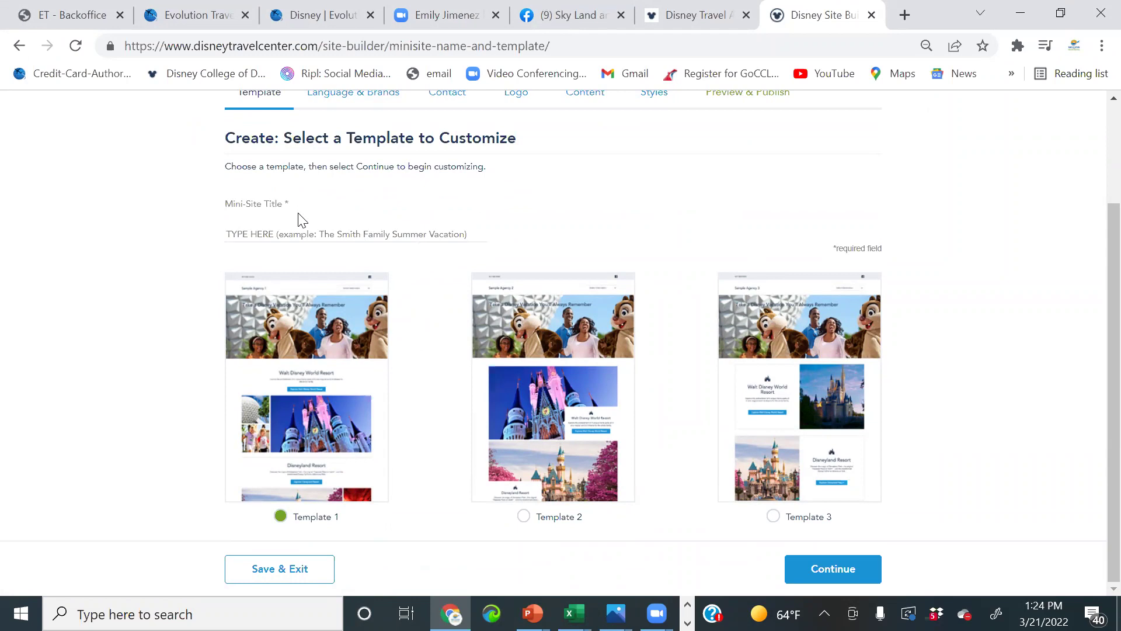
left_click(301, 234)
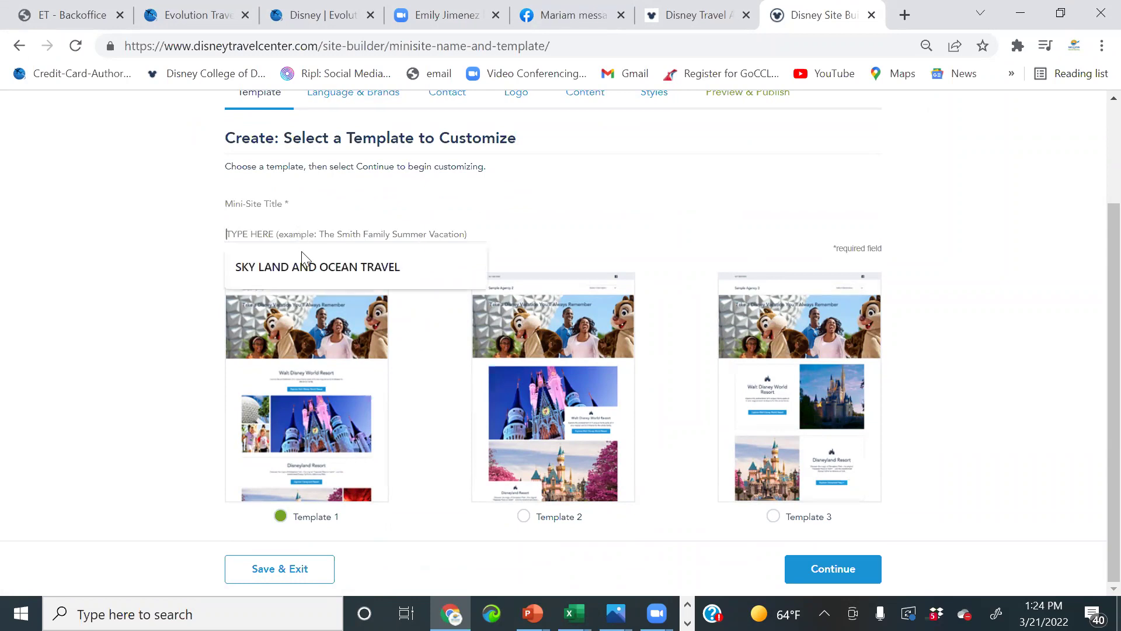
left_click(299, 264)
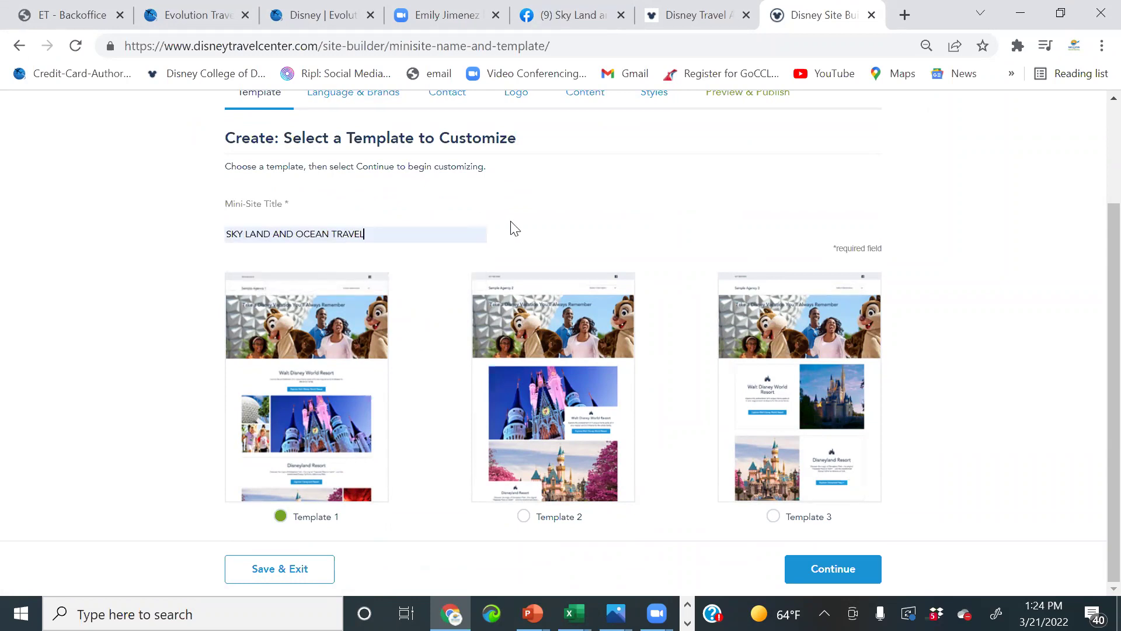
Choose Template 2 for the mini-site and continue to Language & Brands
scroll(603, 278, "up", 2)
scroll(660, 295, "down", 2)
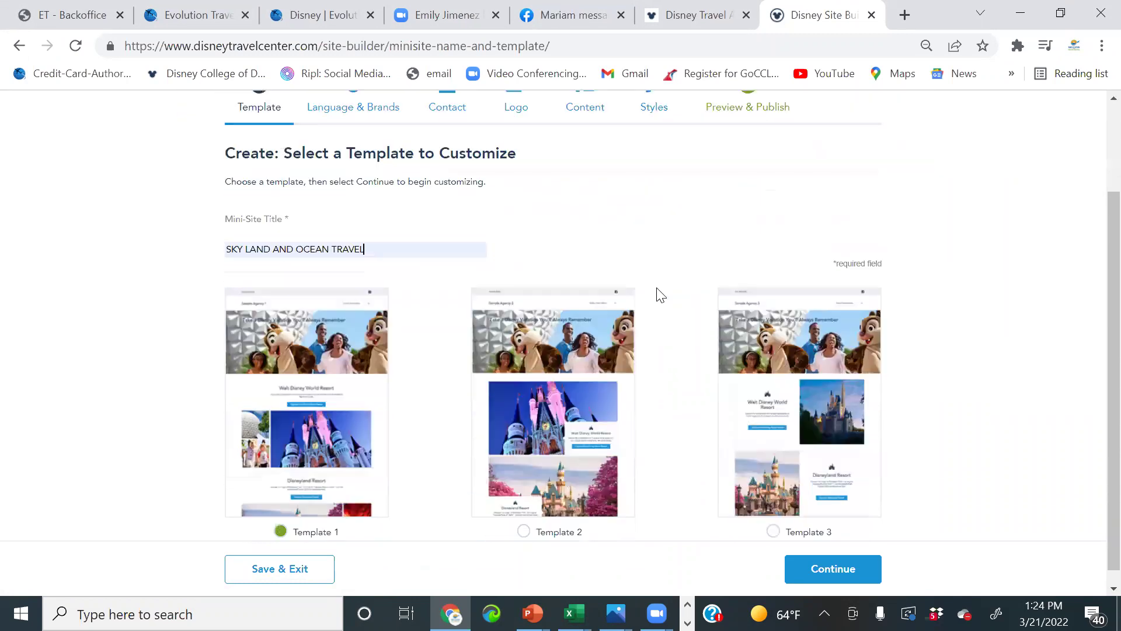
scroll(661, 295, "down", 1)
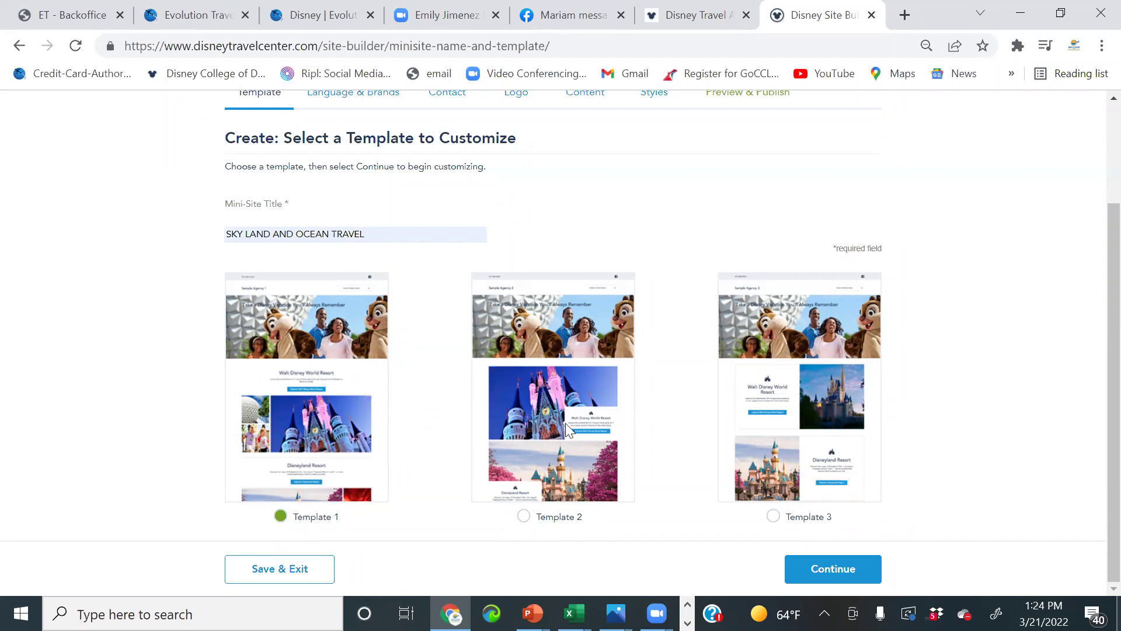
left_click(524, 515)
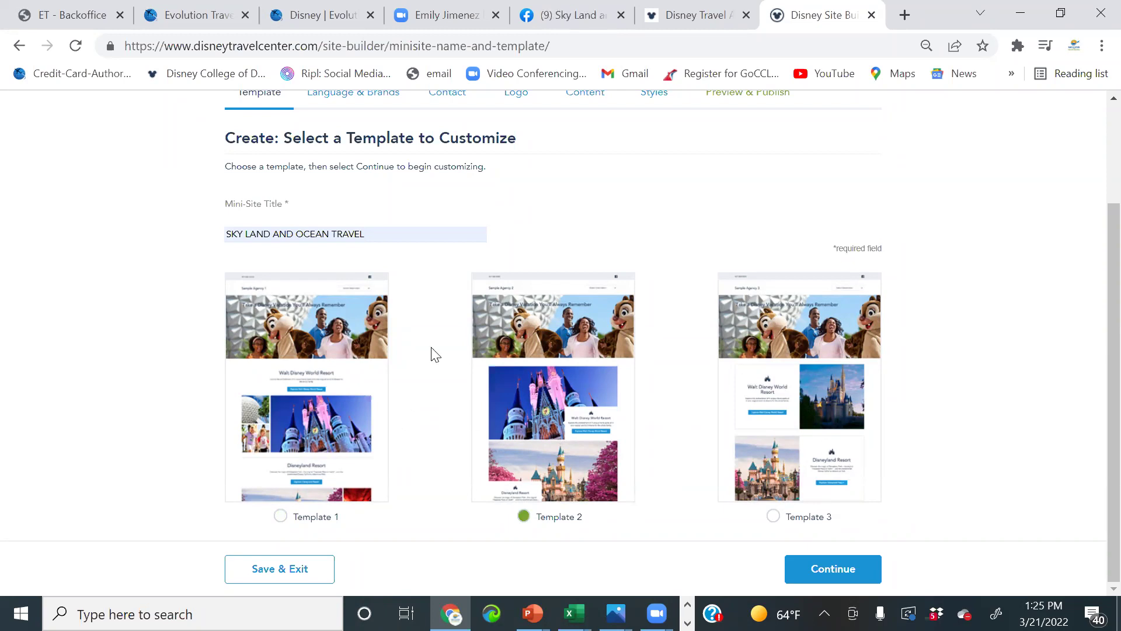
key("Return")
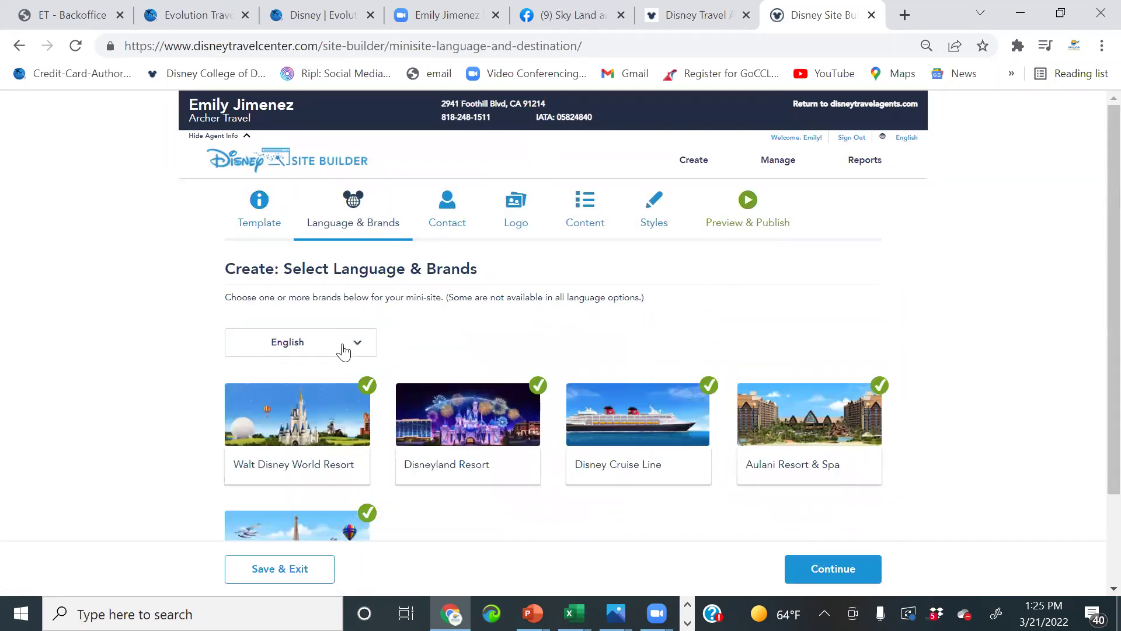
Tick Aulani Resort & Spa so all five brands are included, then continue to Contact
scroll(344, 350, "down", 1)
scroll(308, 315, "up", 1)
scroll(320, 315, "down", 1)
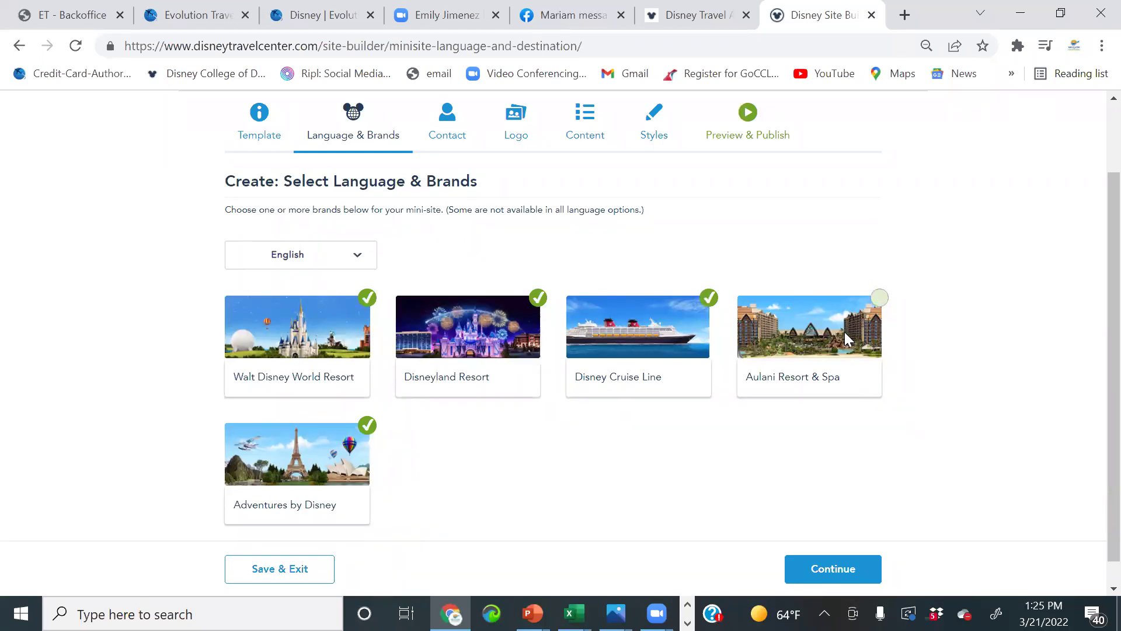
left_click(878, 299)
scroll(790, 514, "down", 1)
left_click(818, 565)
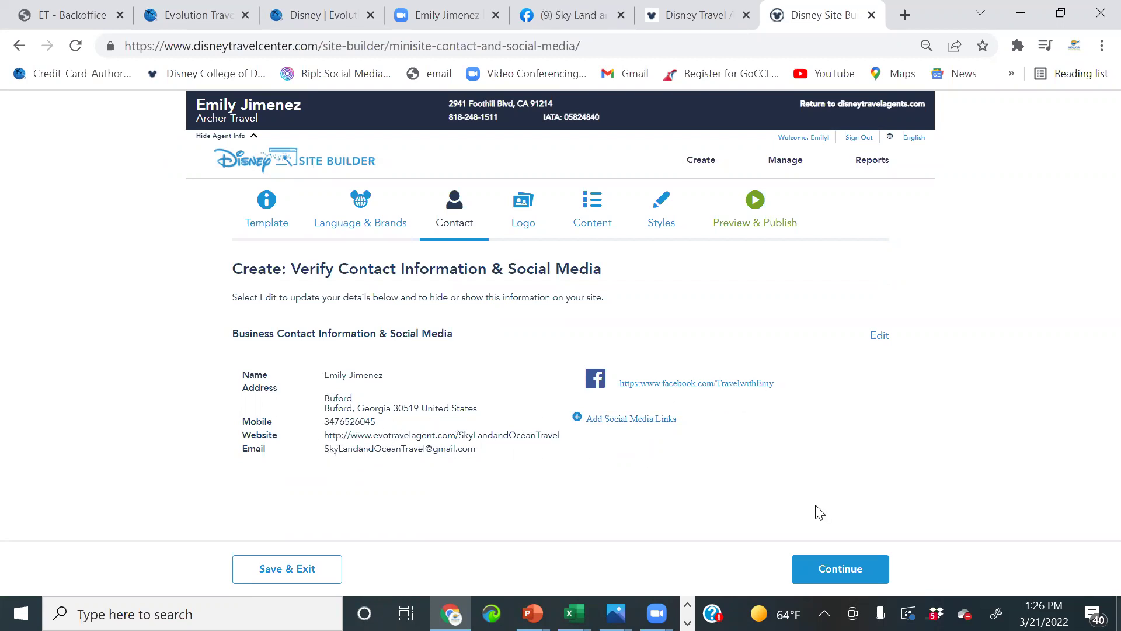
Accept the agency's contact details, keep 'Do not use a logo', and continue past Content
key("Return")
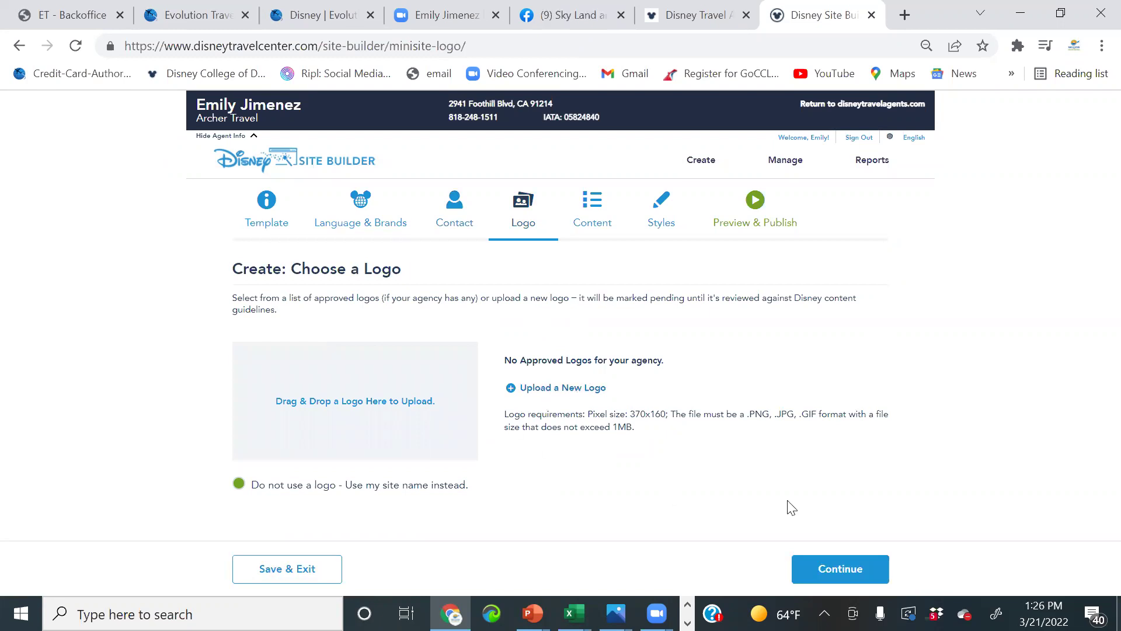
left_click(806, 561)
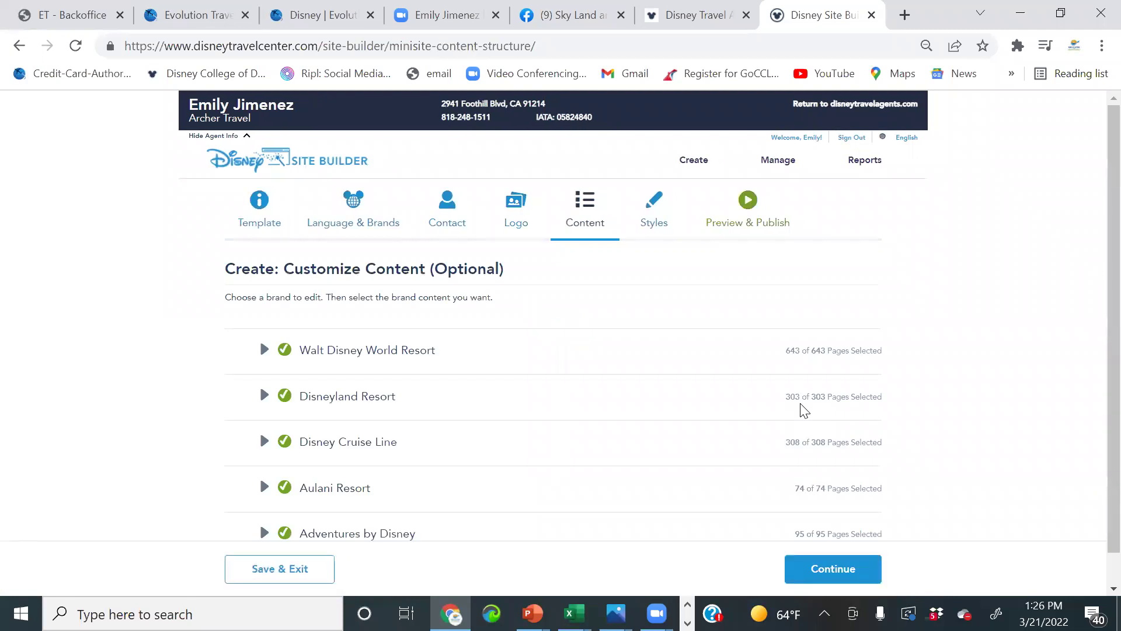
scroll(805, 414, "down", 1)
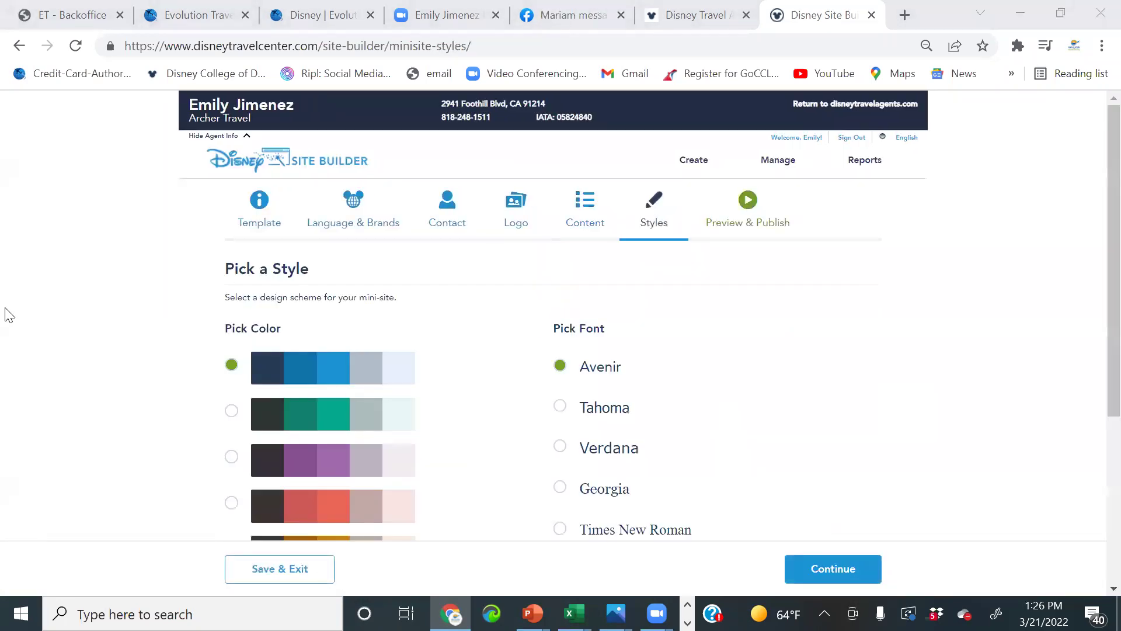
Keep the first blue colour scheme with Avenir font and advance to Preview & Publish
scroll(265, 281, "down", 2)
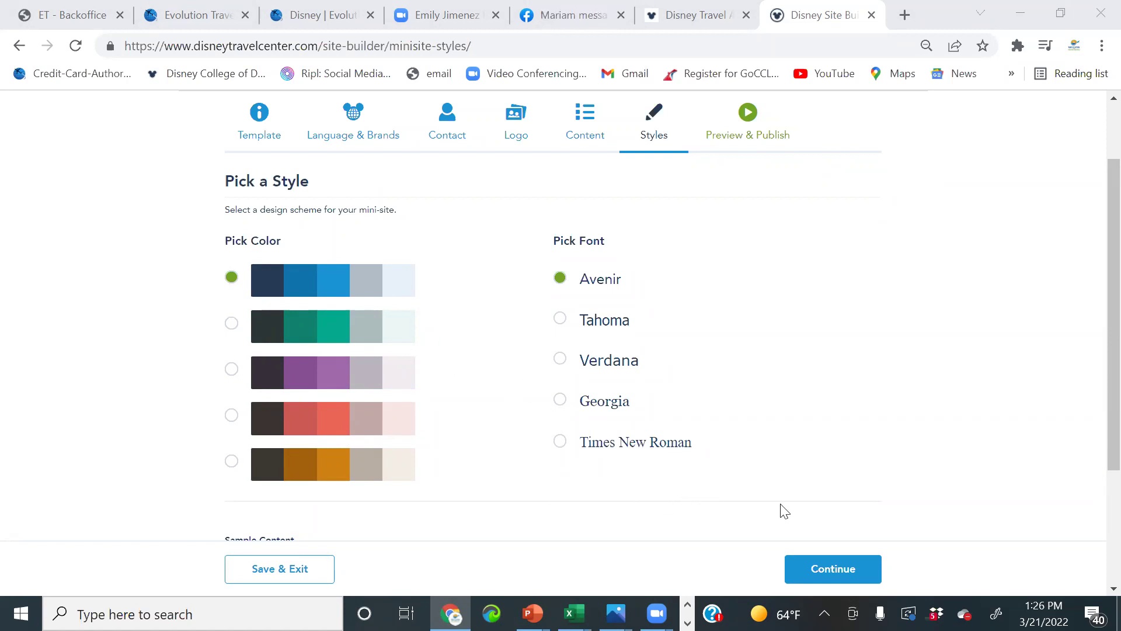
key("F5")
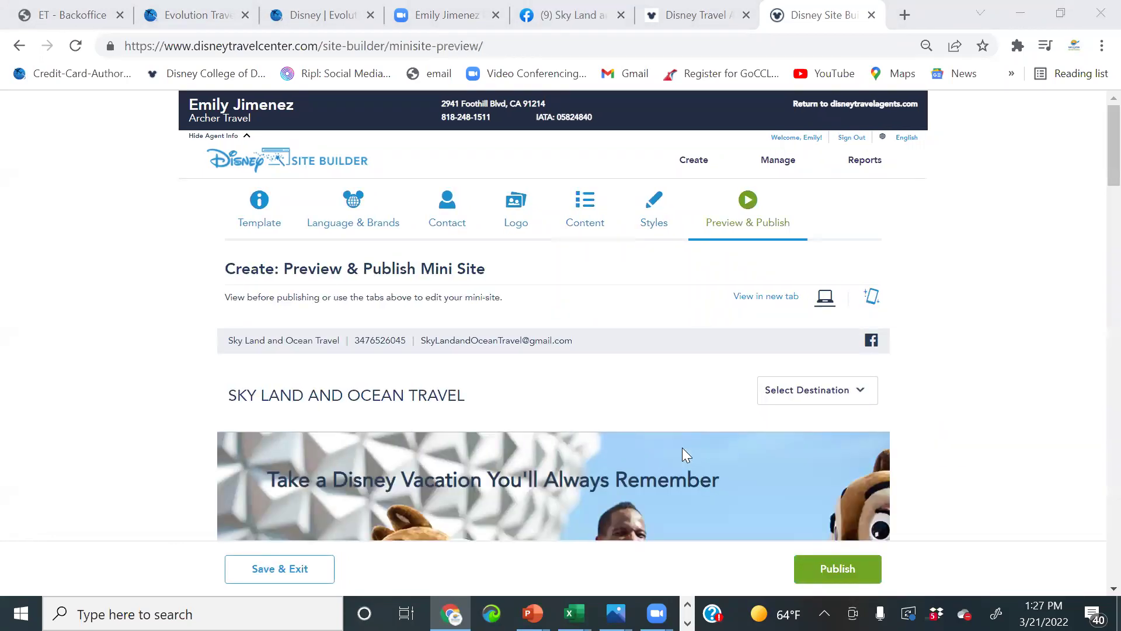
scroll(601, 335, "down", 2)
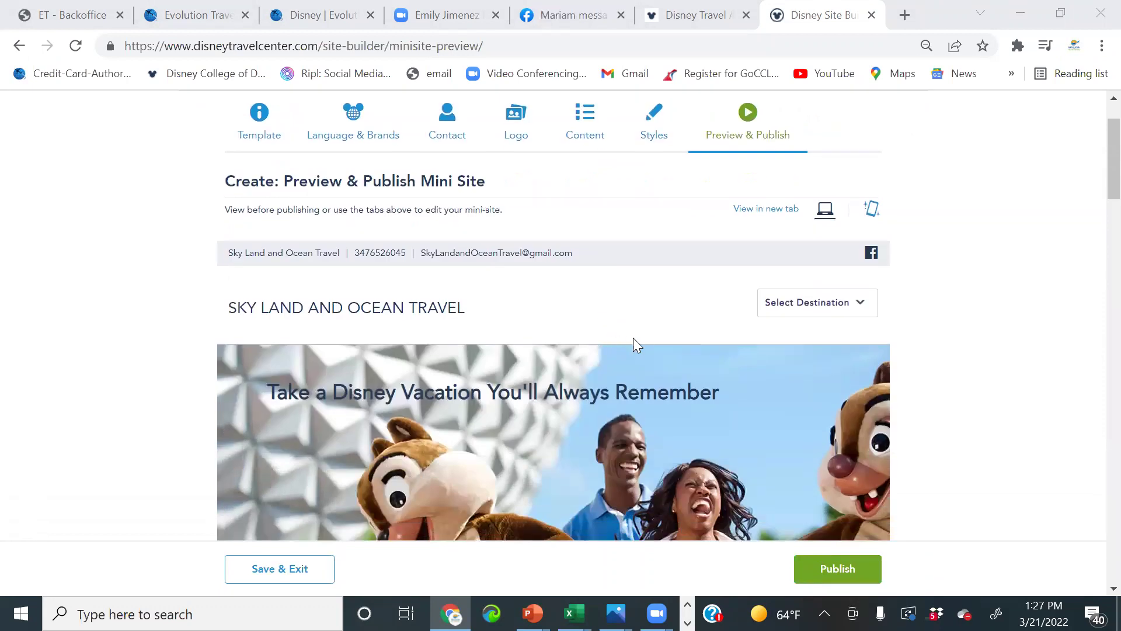
scroll(633, 337, "down", 5)
scroll(670, 328, "up", 5)
scroll(615, 299, "down", 15)
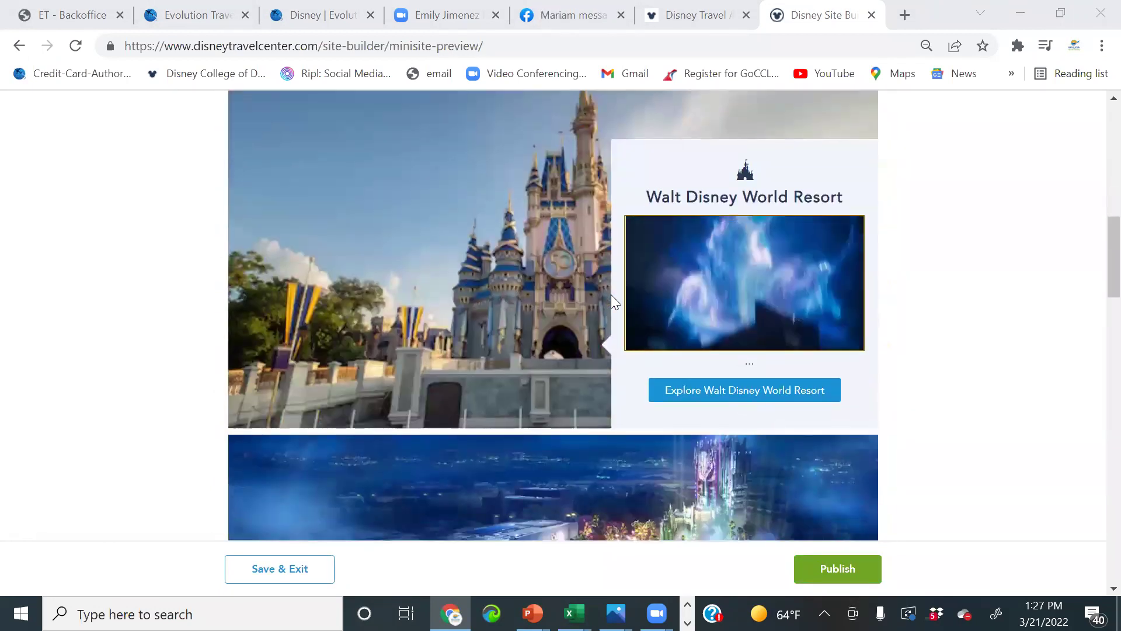
scroll(612, 296, "down", 20)
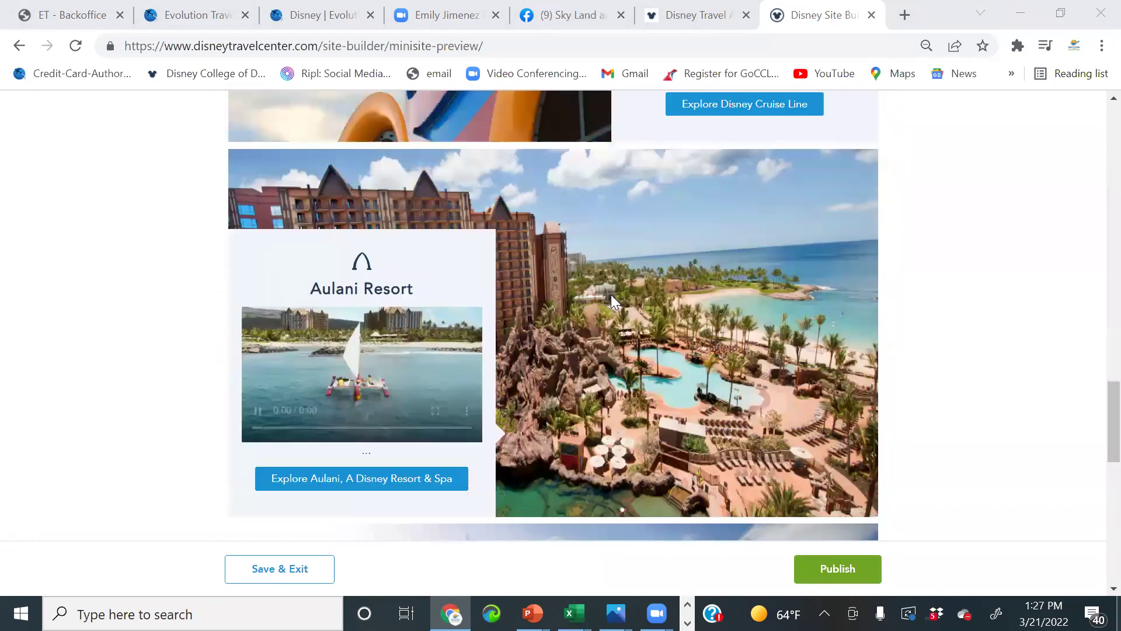
scroll(611, 298, "down", 5)
scroll(699, 417, "down", 1)
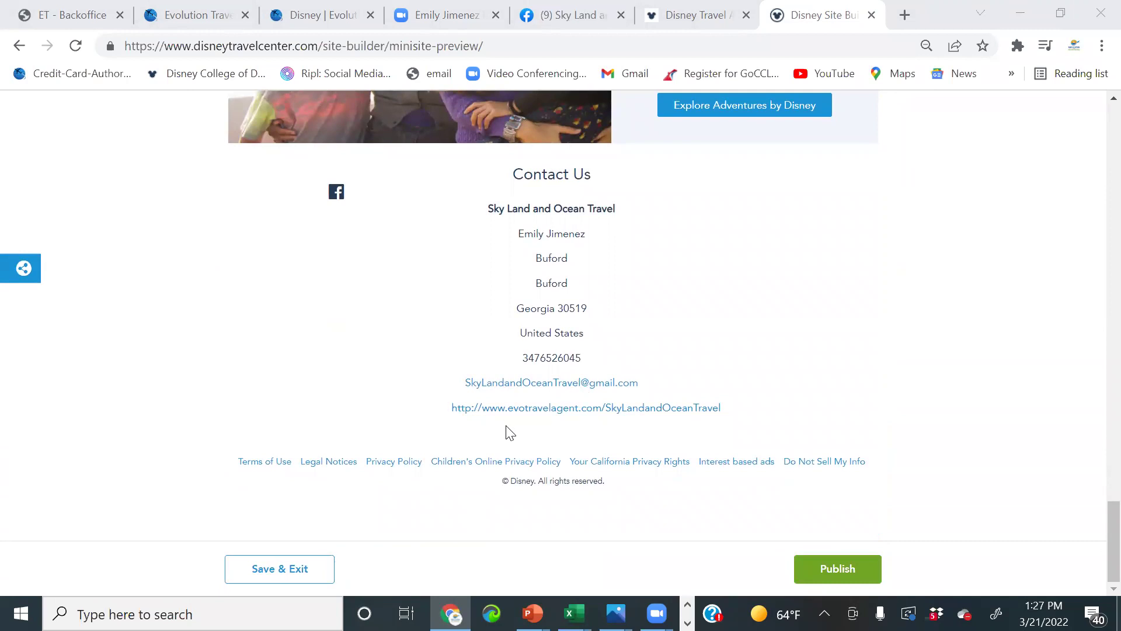
scroll(703, 438, "up", 18)
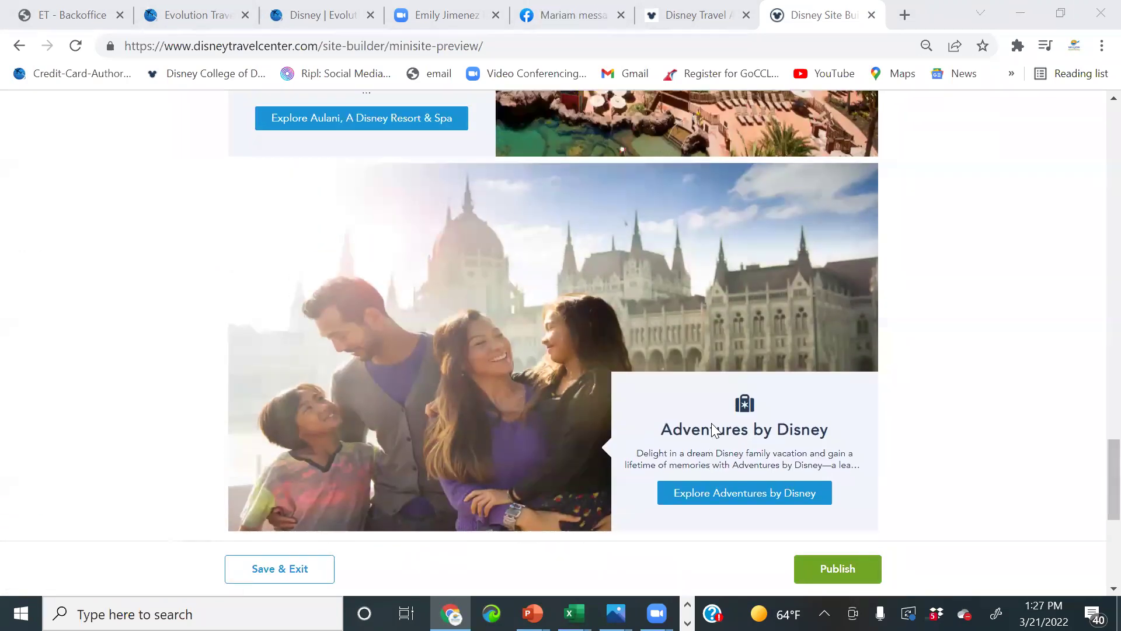
scroll(537, 433, "up", 2)
scroll(508, 422, "down", 5)
scroll(591, 416, "up", 6)
scroll(633, 404, "up", 20)
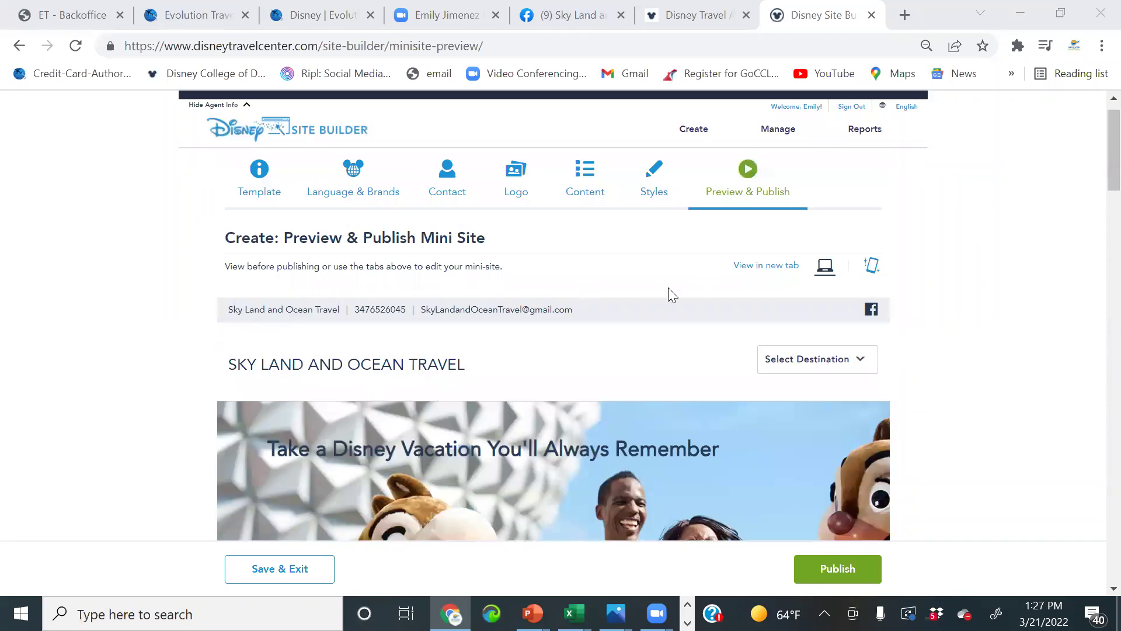
scroll(759, 394, "down", 20)
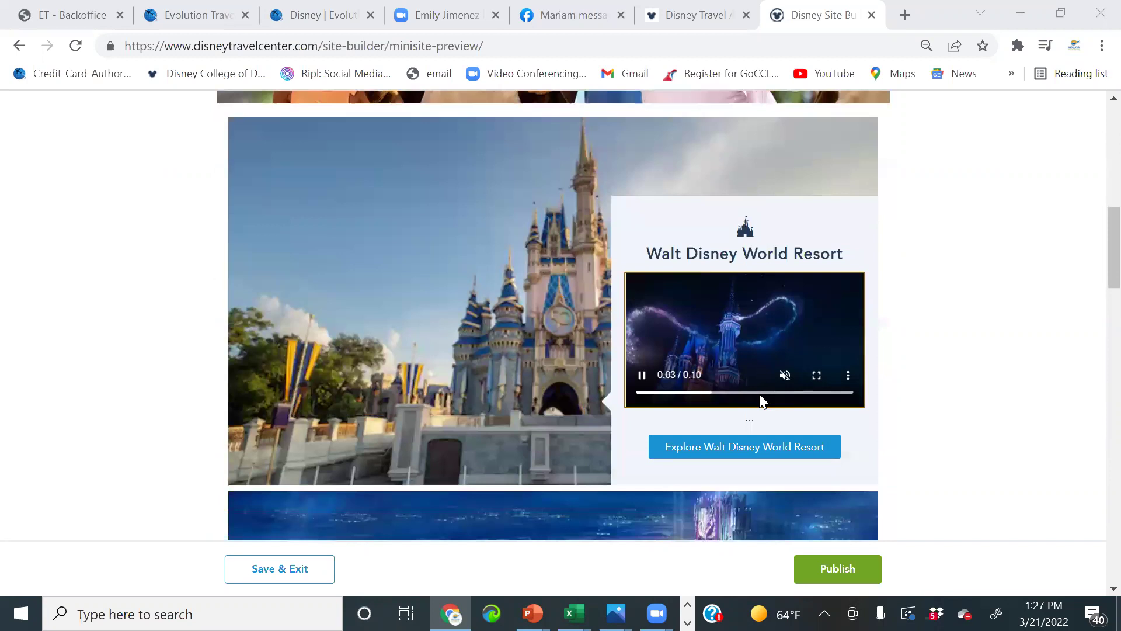
scroll(759, 397, "down", 10)
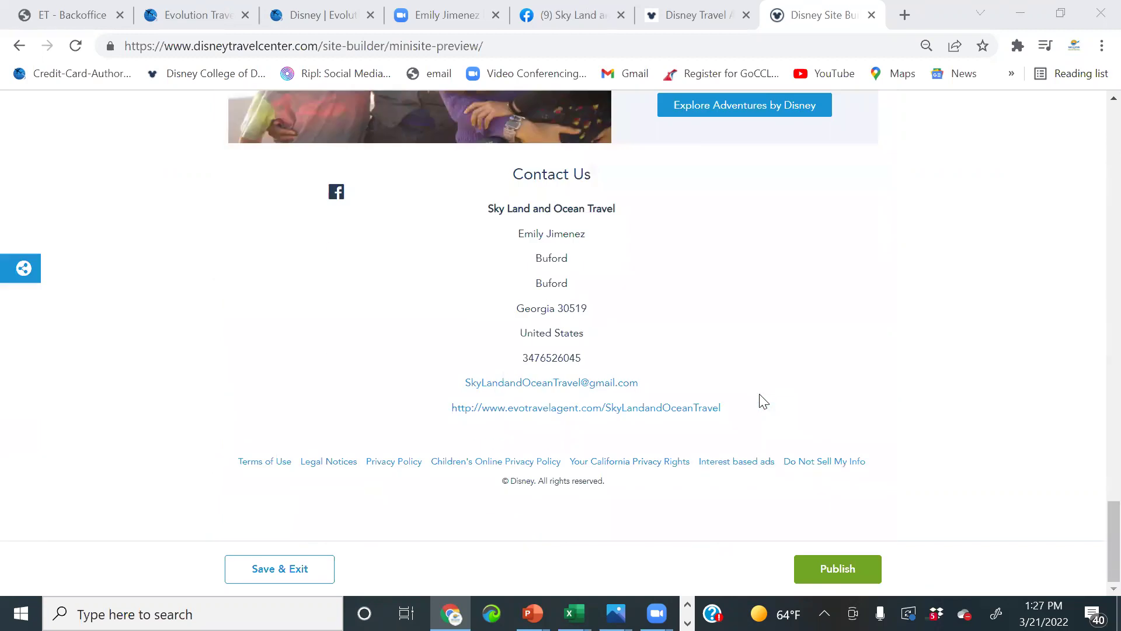
scroll(882, 508, "up", 3)
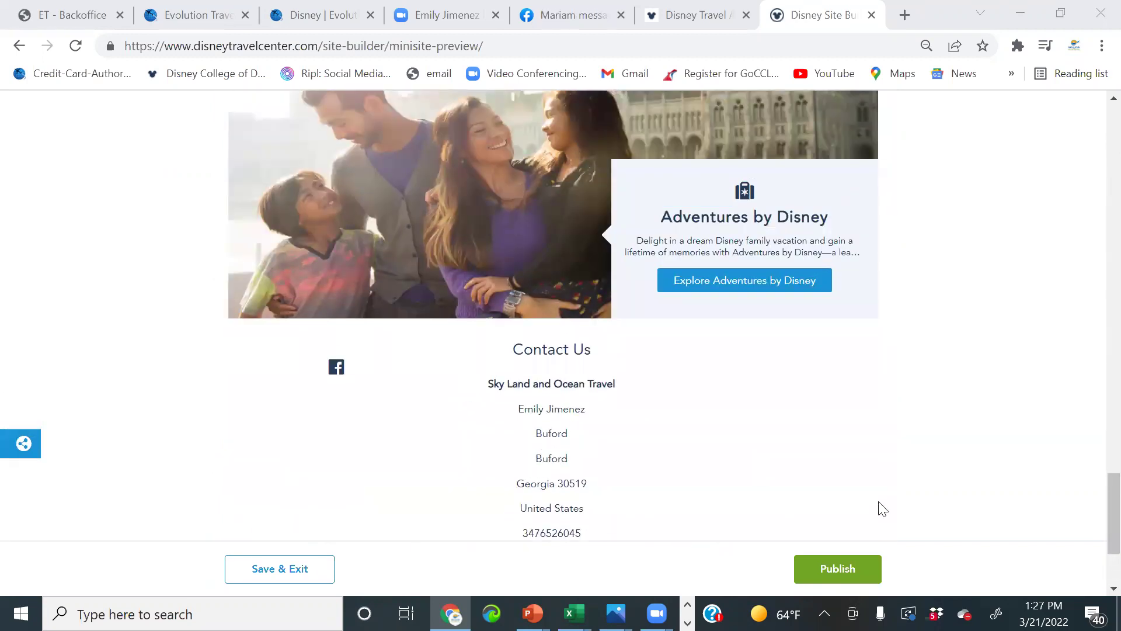
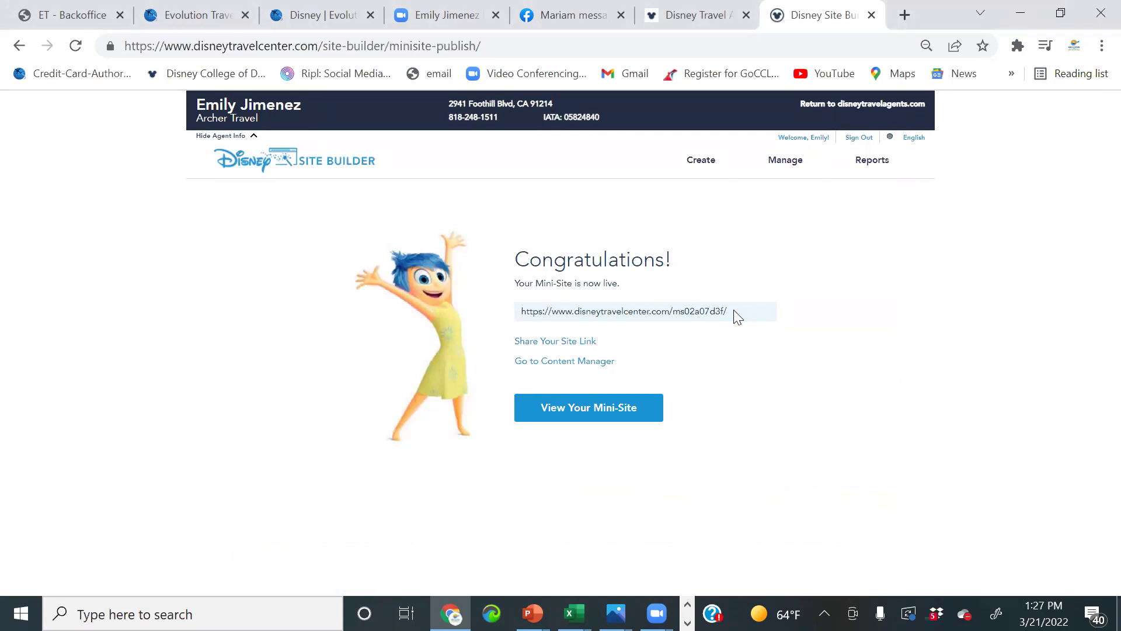
Open the published Disney mini-site in a new tab
left_click_drag(737, 314, 538, 328)
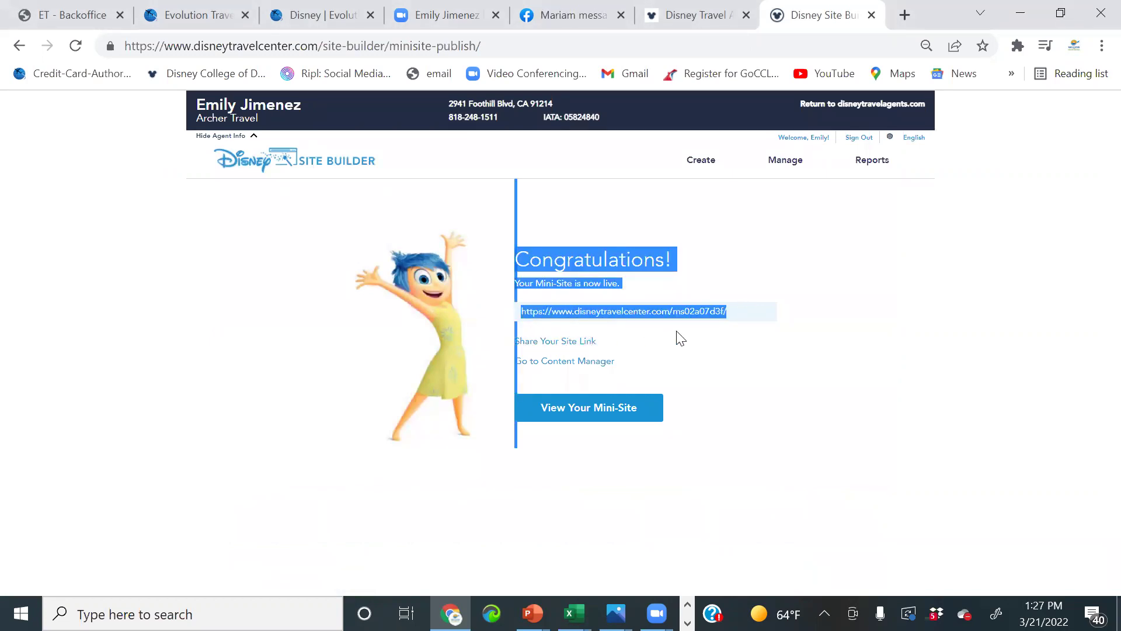
left_click(737, 333)
left_click_drag(730, 313, 516, 296)
left_click(592, 303)
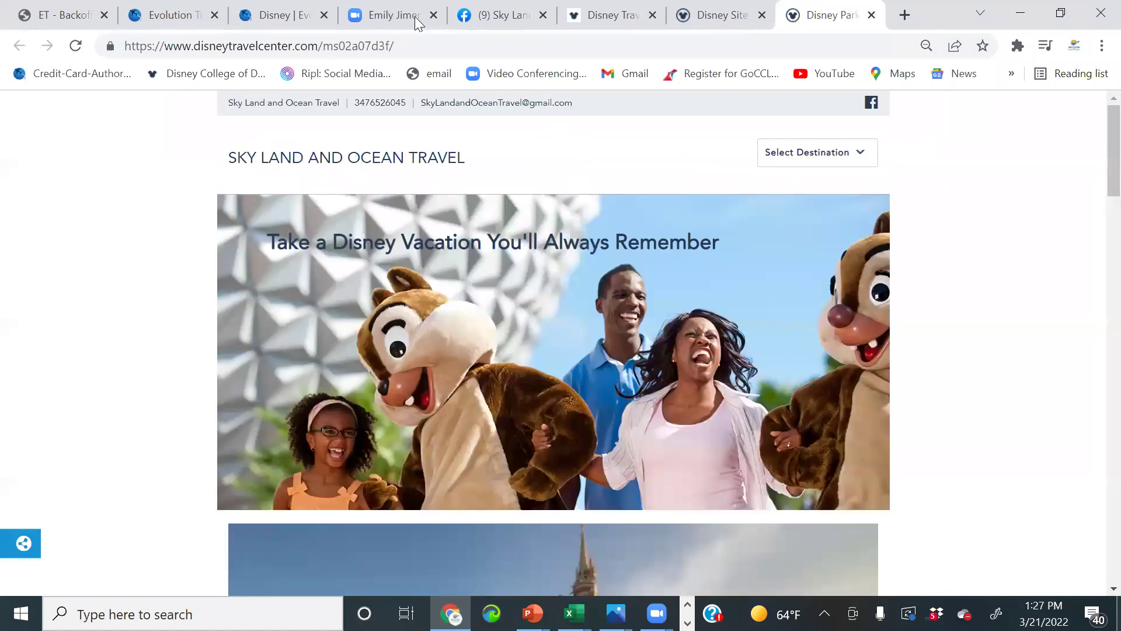
Copy the mini-site's web address from the address bar and return to Facebook
left_click_drag(419, 45, 158, 43)
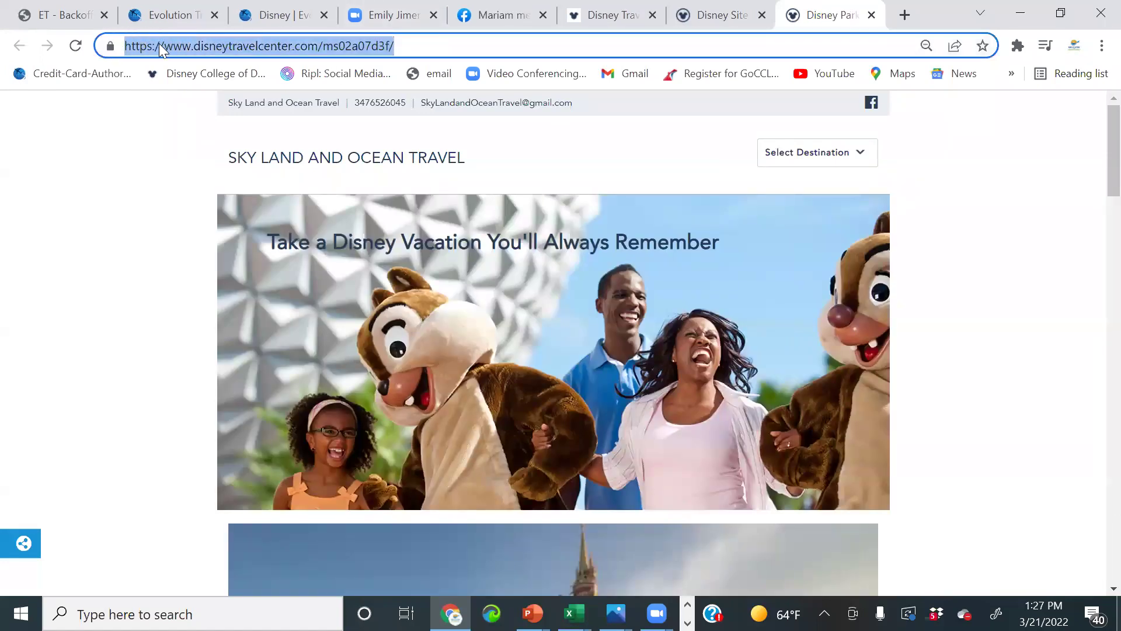
right_click(159, 43)
left_click(264, 170)
left_click(493, 17)
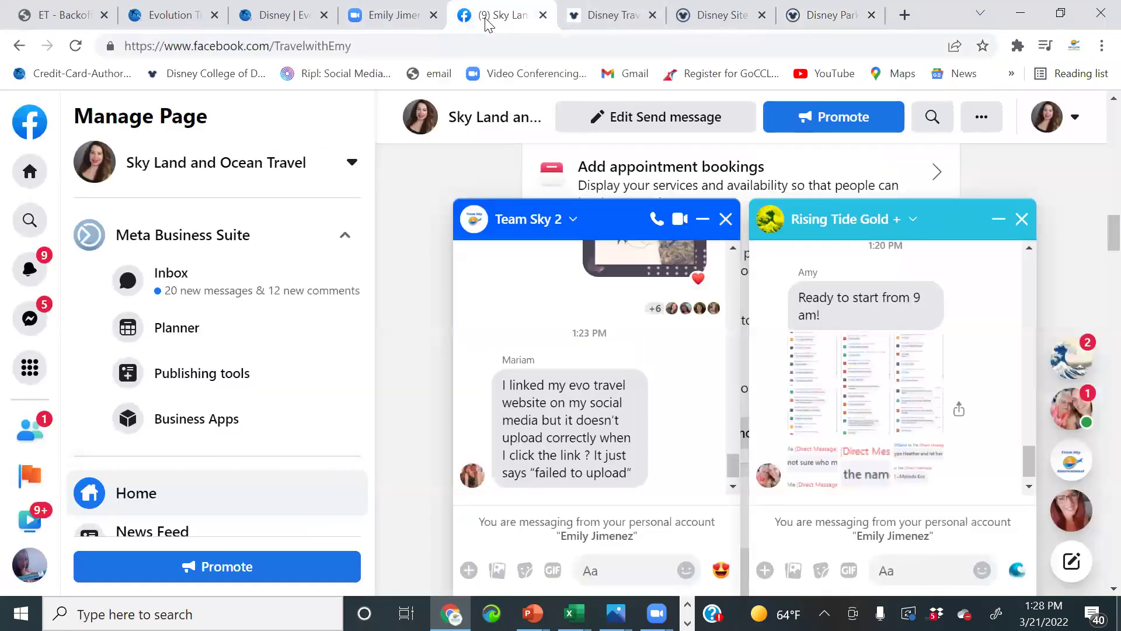
Close the open Facebook chat windows and look through the business page
left_click(722, 220)
left_click(1021, 219)
left_click(1021, 219)
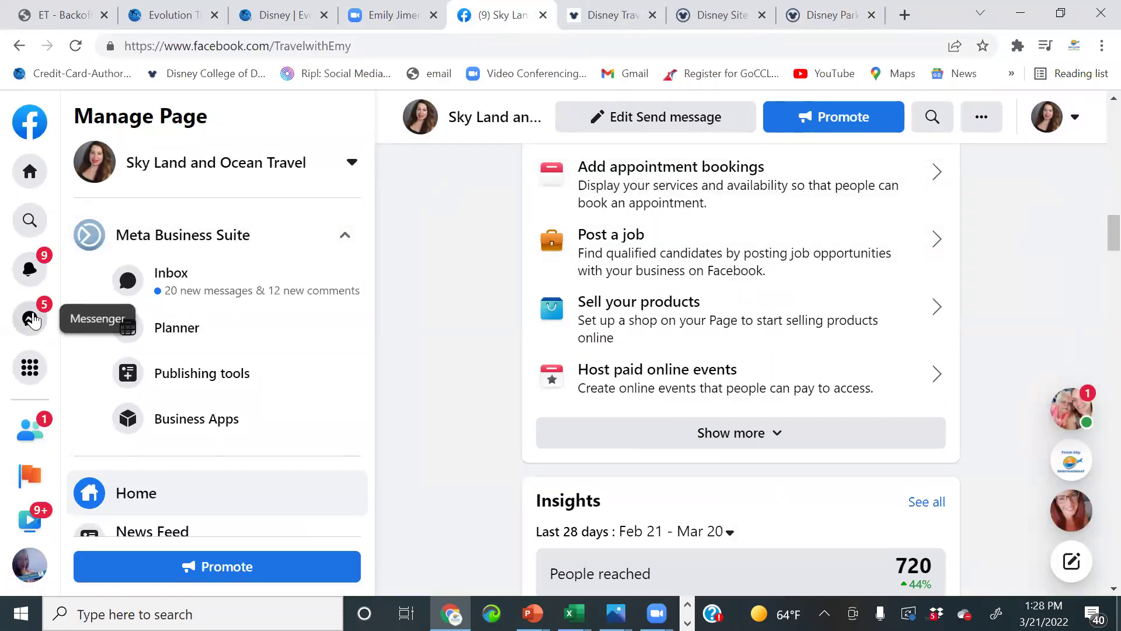
scroll(367, 250, "down", 3)
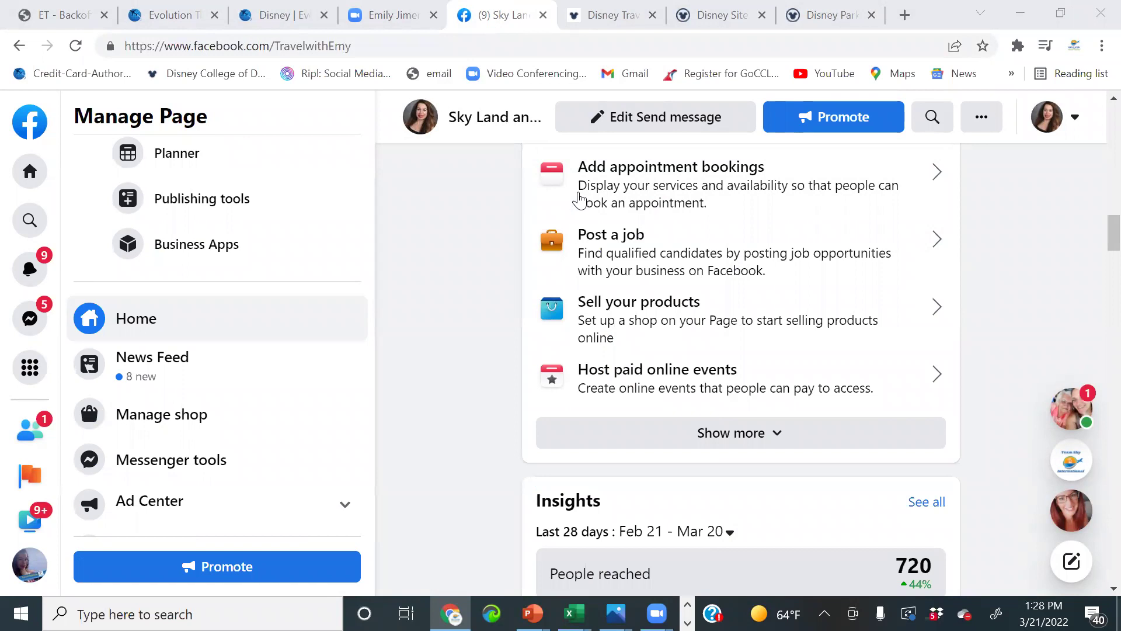
scroll(105, 368, "up", 3)
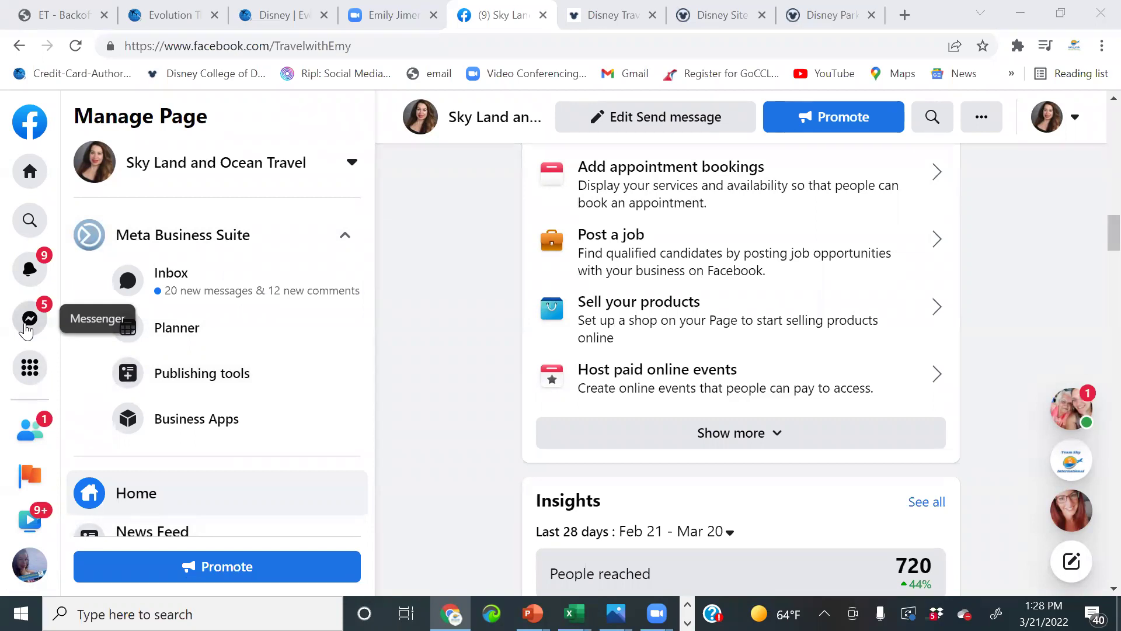
scroll(693, 300, "up", 7)
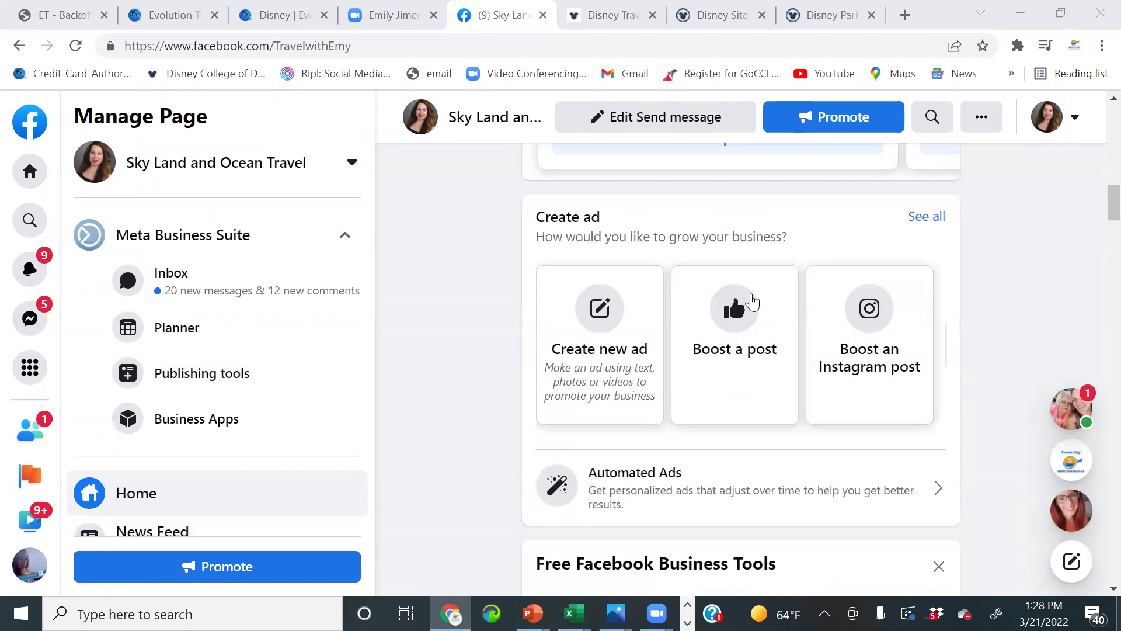
scroll(784, 293, "up", 10)
scroll(784, 293, "down", 6)
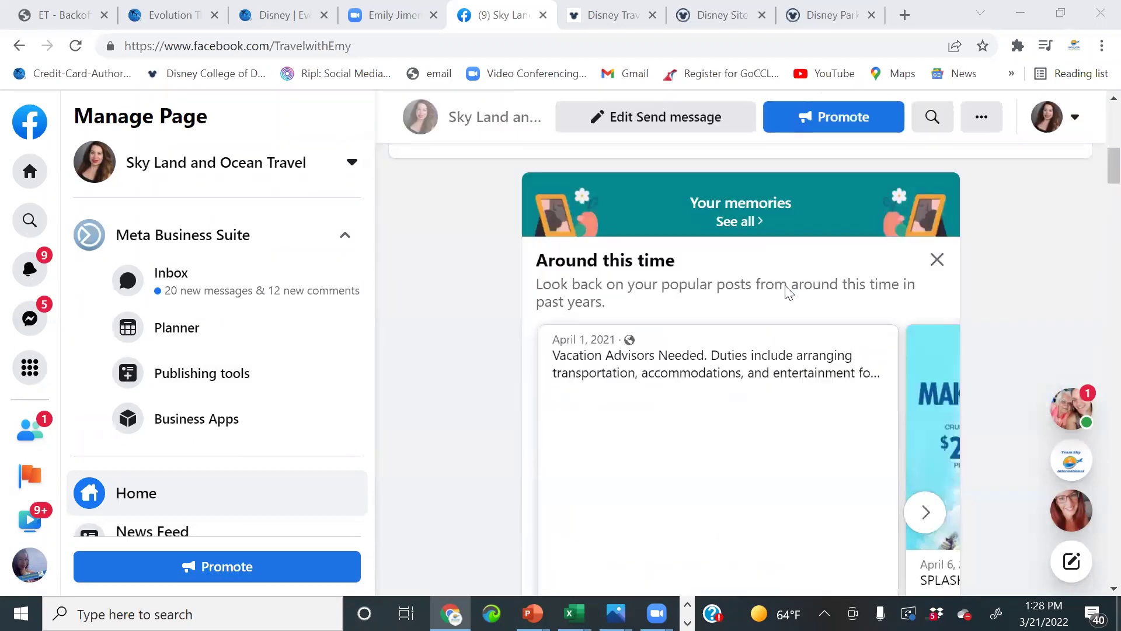
scroll(785, 293, "down", 20)
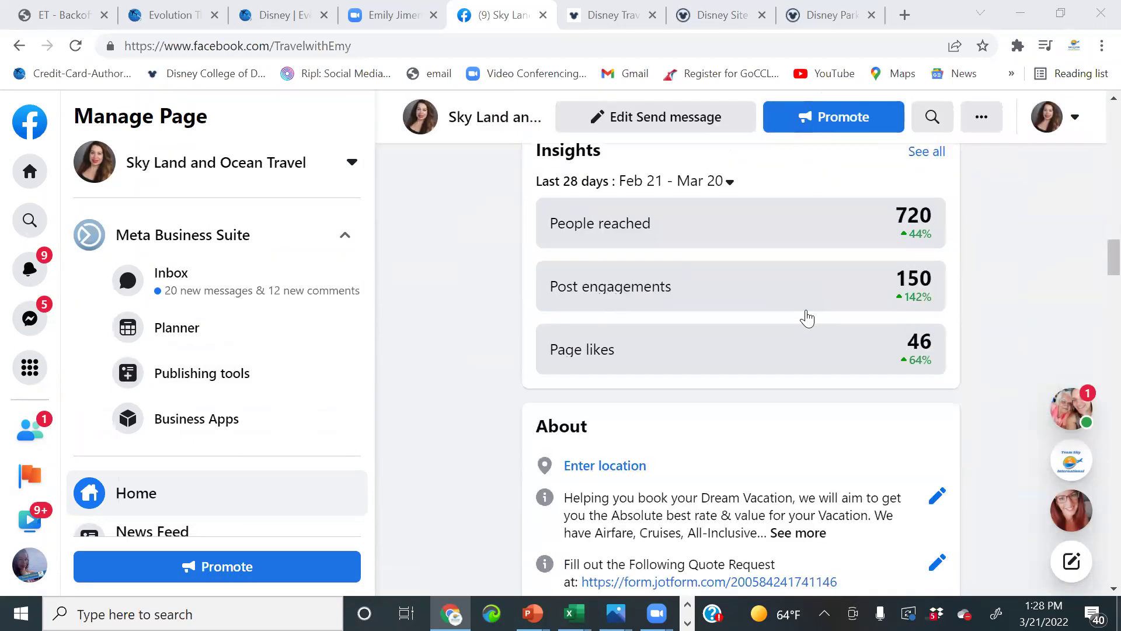
scroll(808, 316, "down", 5)
scroll(809, 318, "up", 5)
scroll(811, 318, "down", 10)
scroll(827, 325, "down", 3)
scroll(868, 345, "up", 5)
scroll(818, 426, "down", 3)
Review the page info's More fields, close the editor unchanged, and go to the home feed
left_click(747, 482)
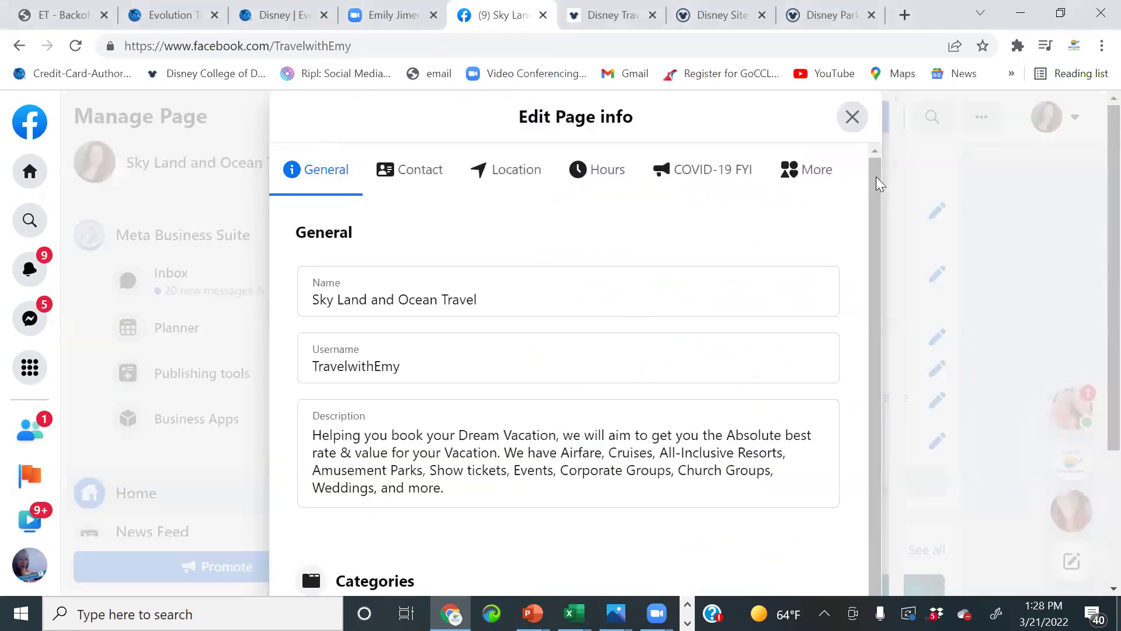
left_click(823, 177)
scroll(761, 315, "down", 7)
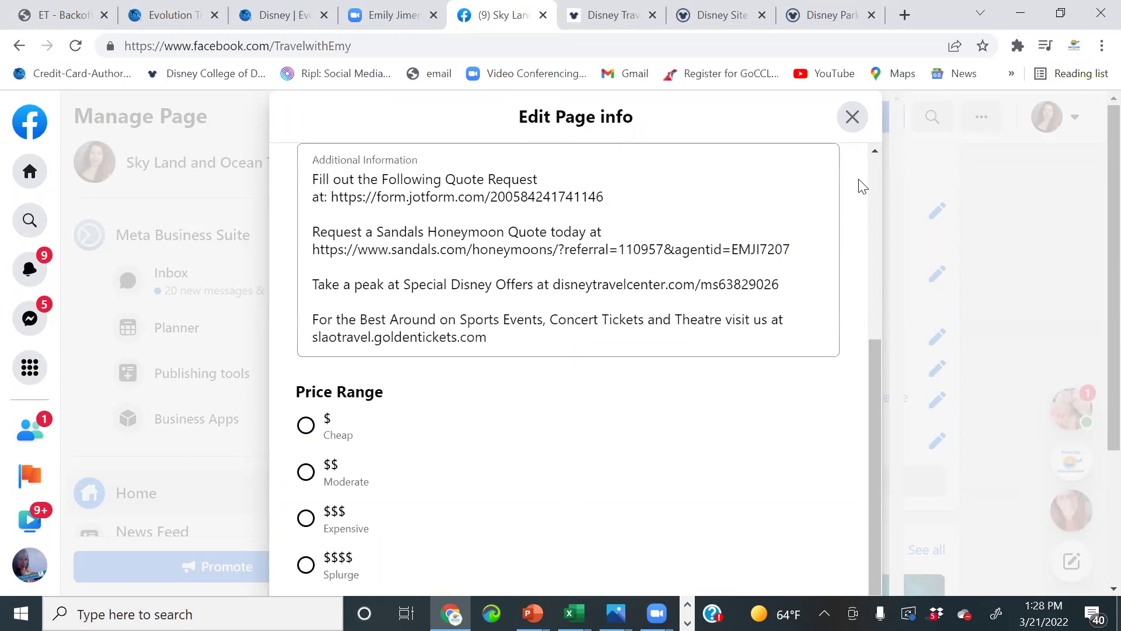
left_click(852, 116)
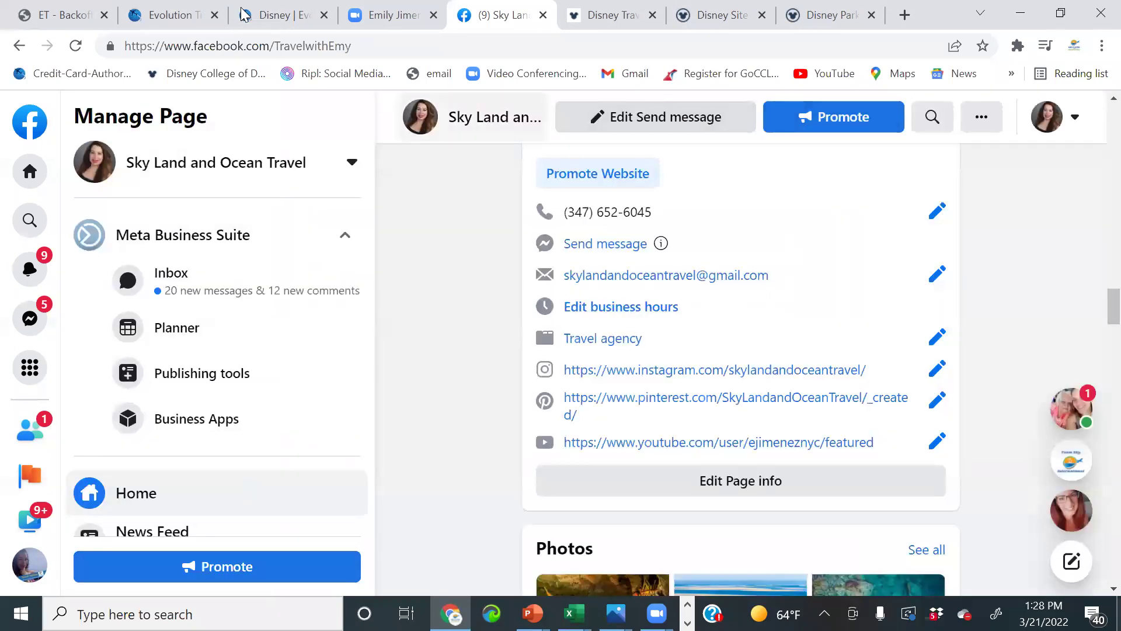
left_click(25, 123)
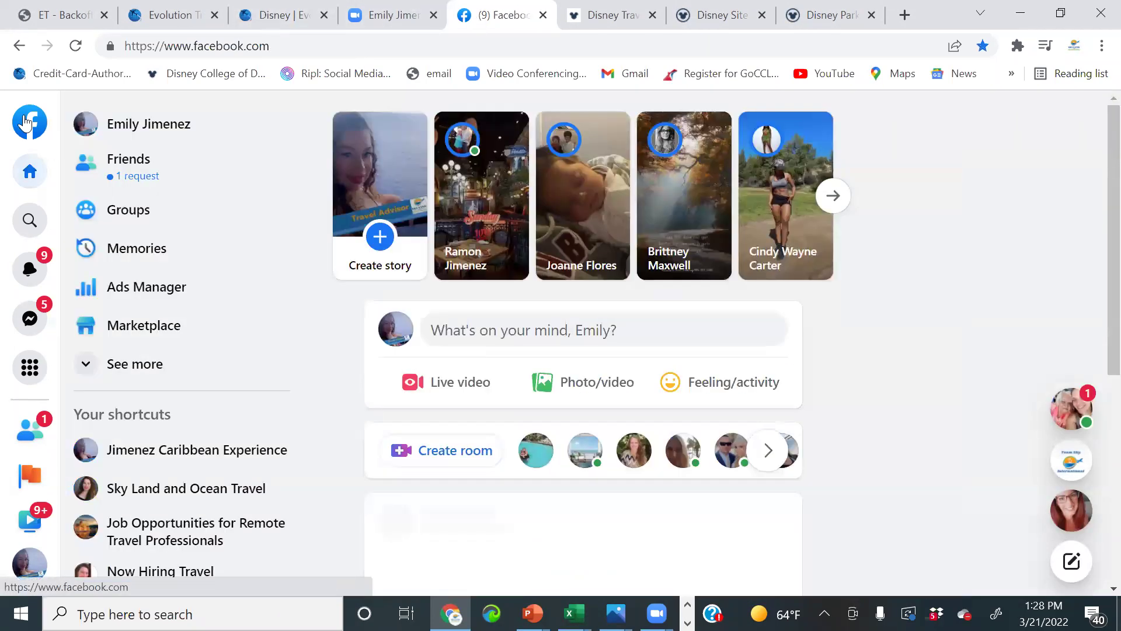
On the personal profile, open the disneytravelcenter.com link from the Intro section
left_click(166, 136)
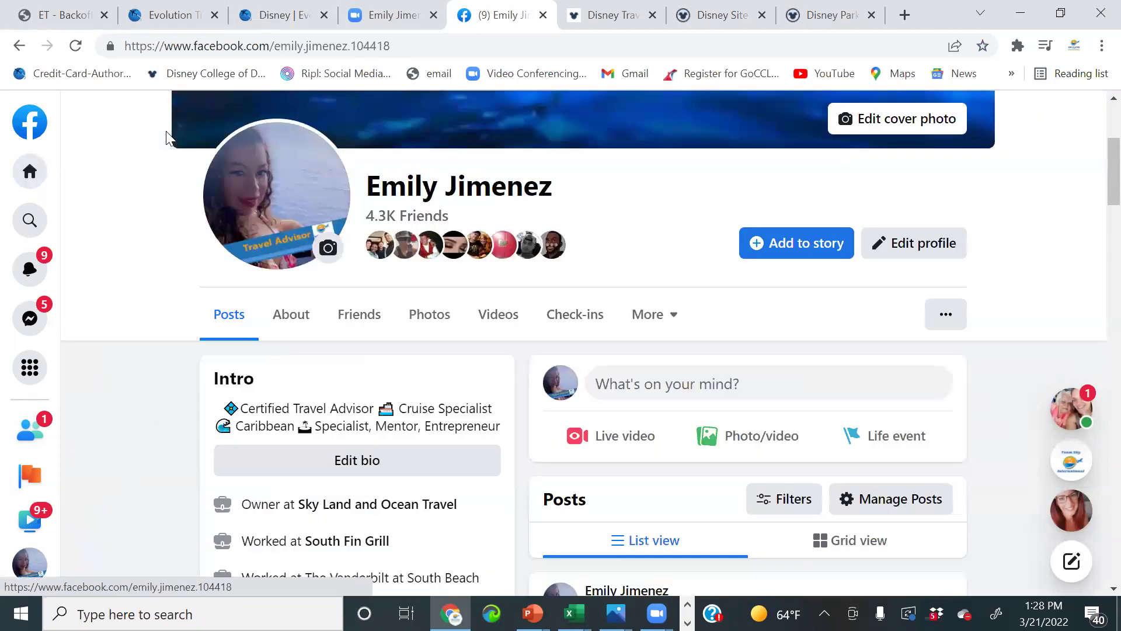
scroll(370, 416, "down", 12)
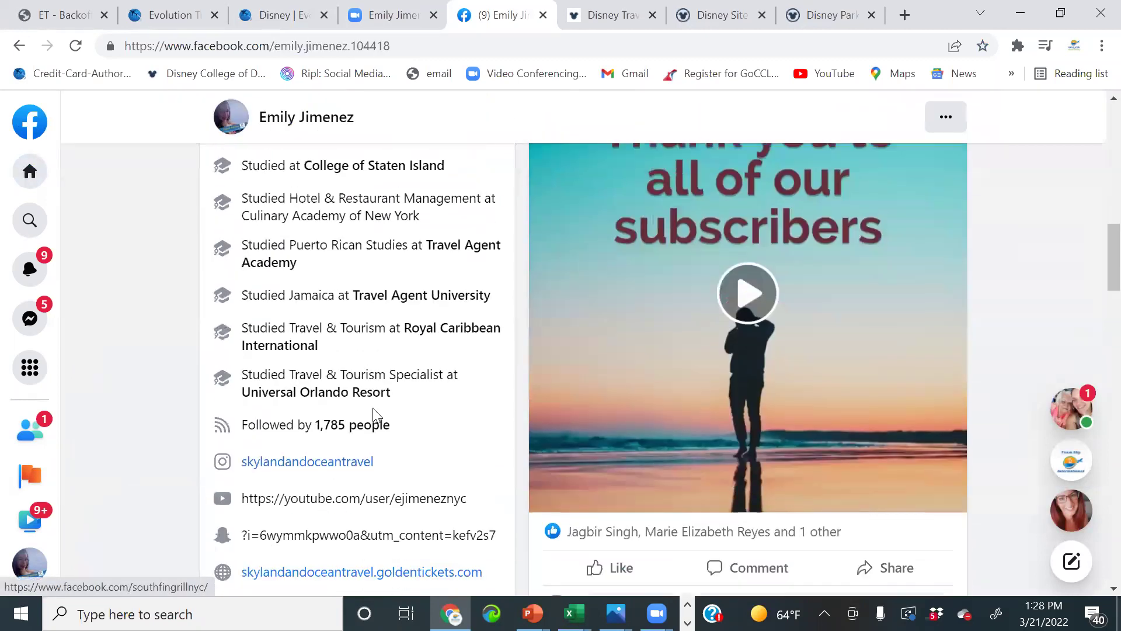
scroll(376, 415, "down", 9)
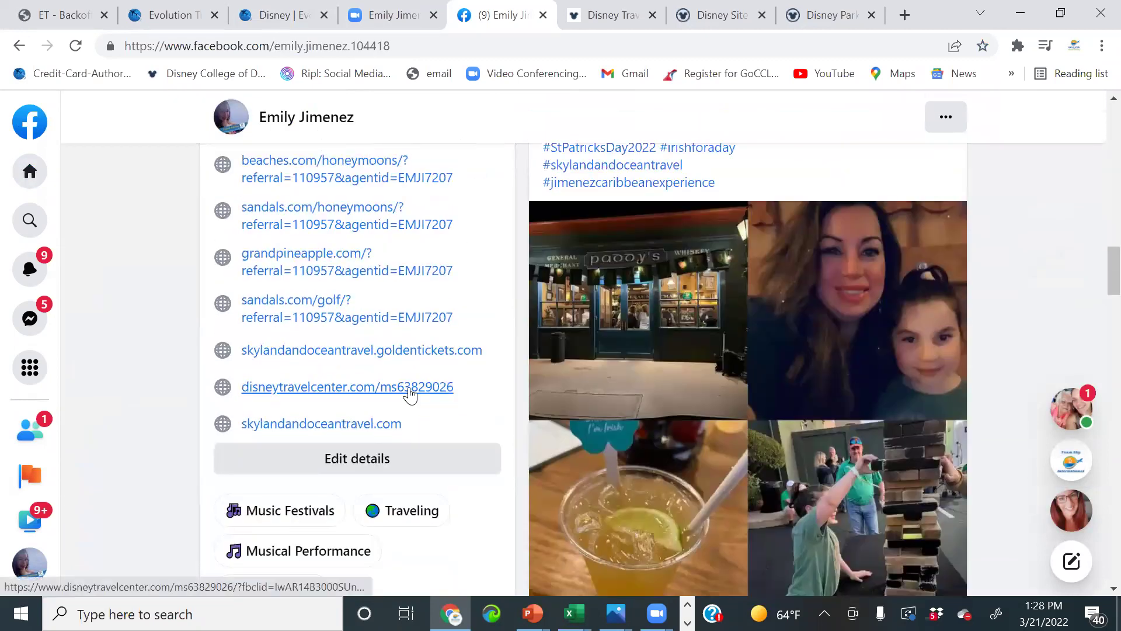
left_click(408, 388)
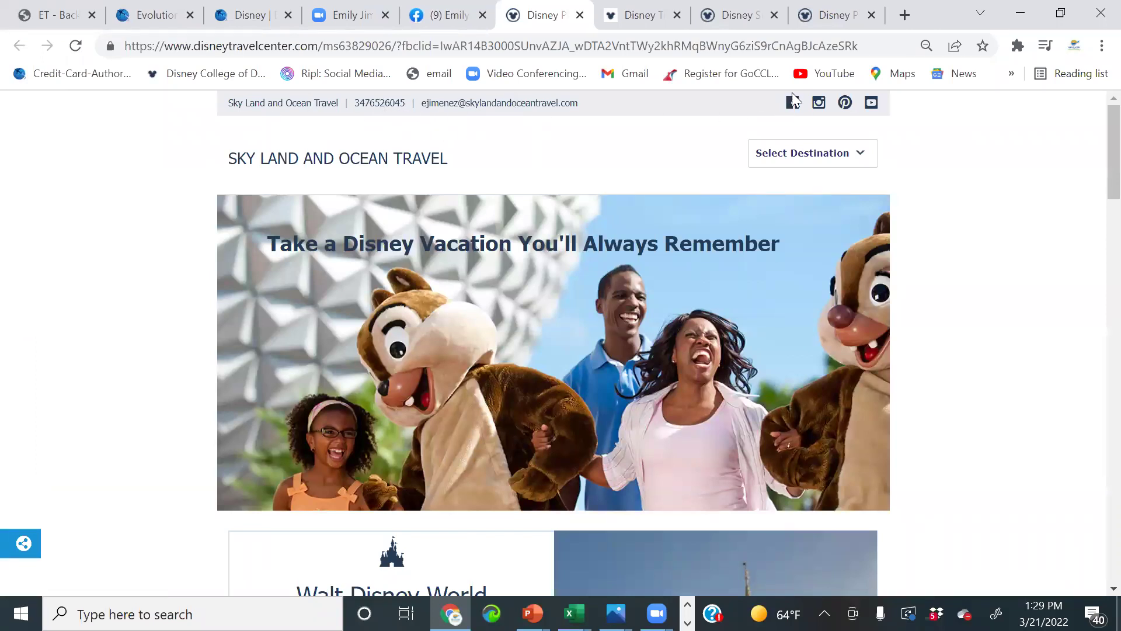
left_click(873, 104)
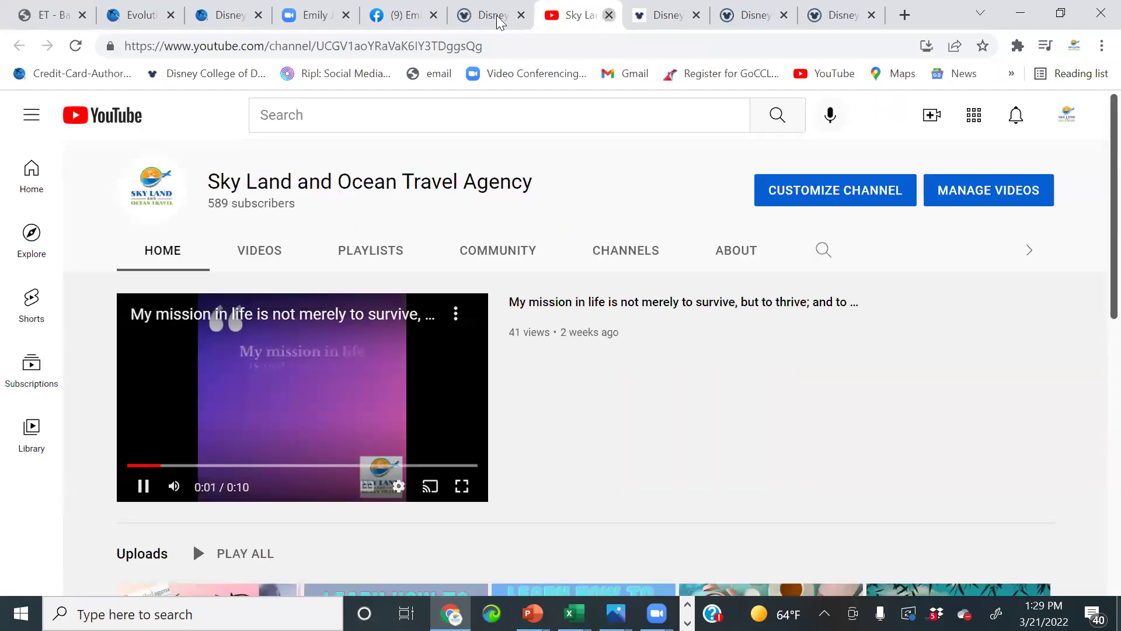
left_click(608, 15)
left_click(847, 105)
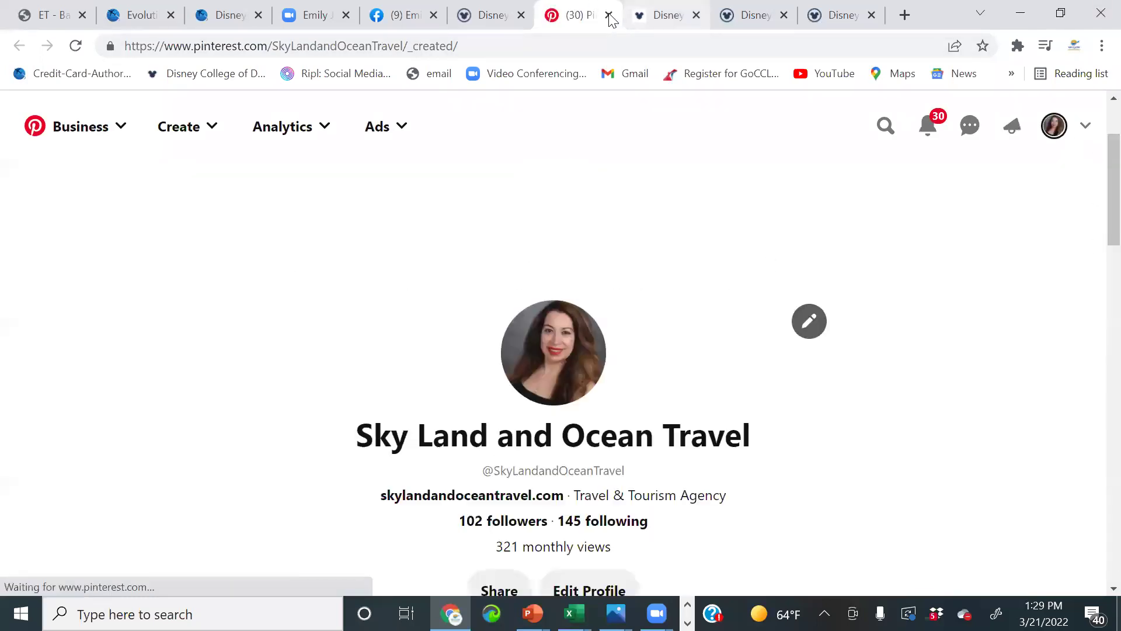
key("ctrl+w")
key("ctrl+shift+Tab")
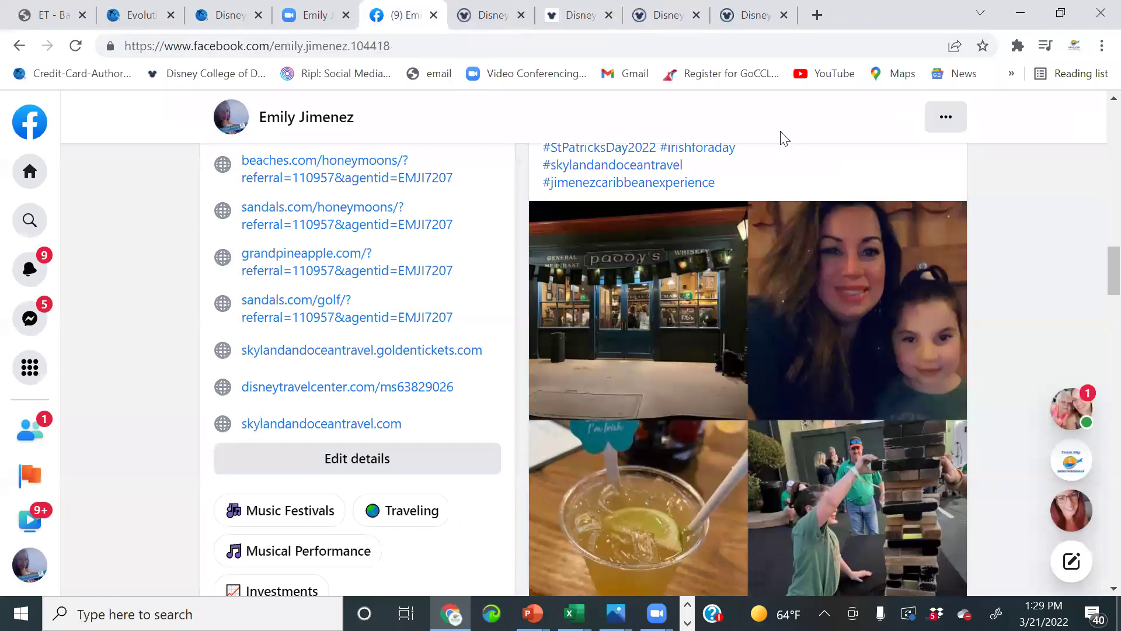
scroll(781, 140, "up", 10)
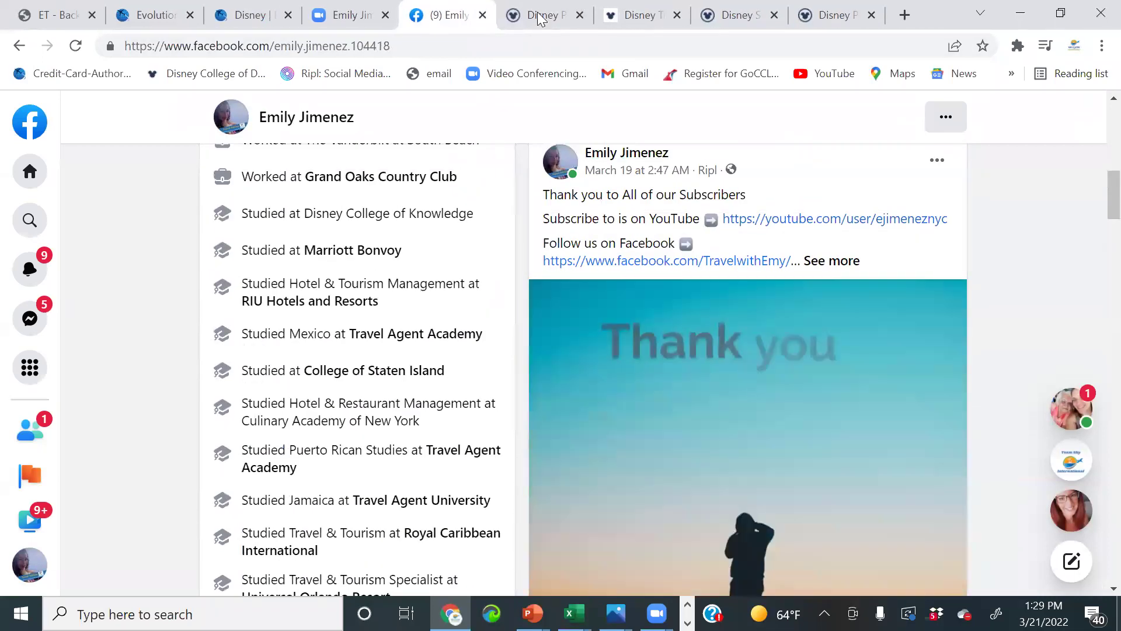
key("ctrl+Tab")
scroll(699, 211, "down", 10)
scroll(700, 207, "down", 20)
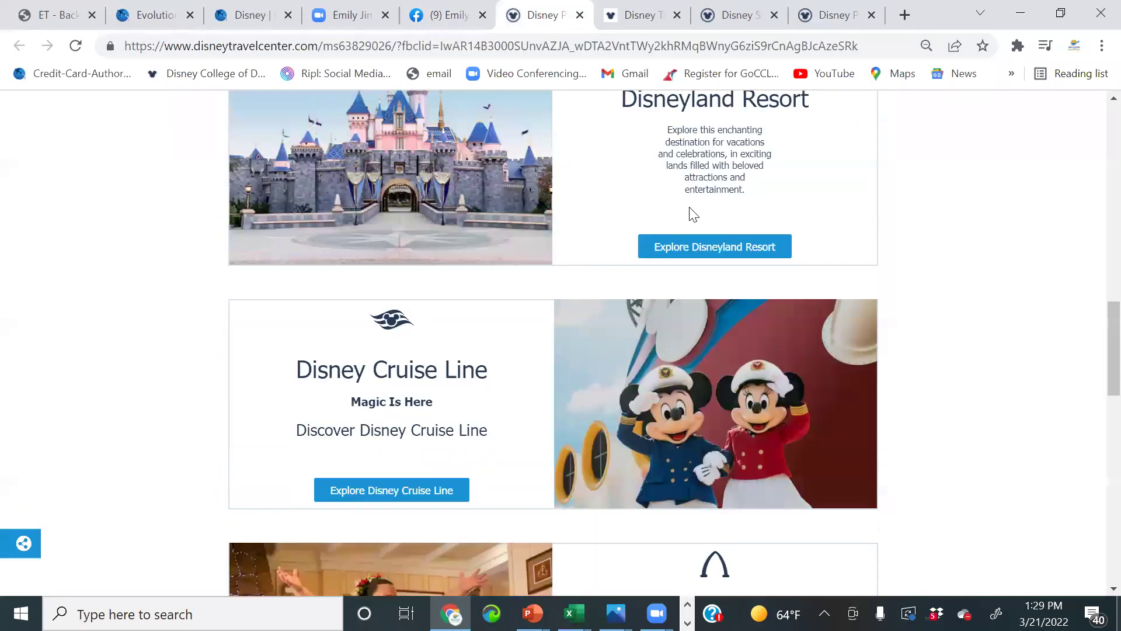
scroll(642, 215, "down", 1)
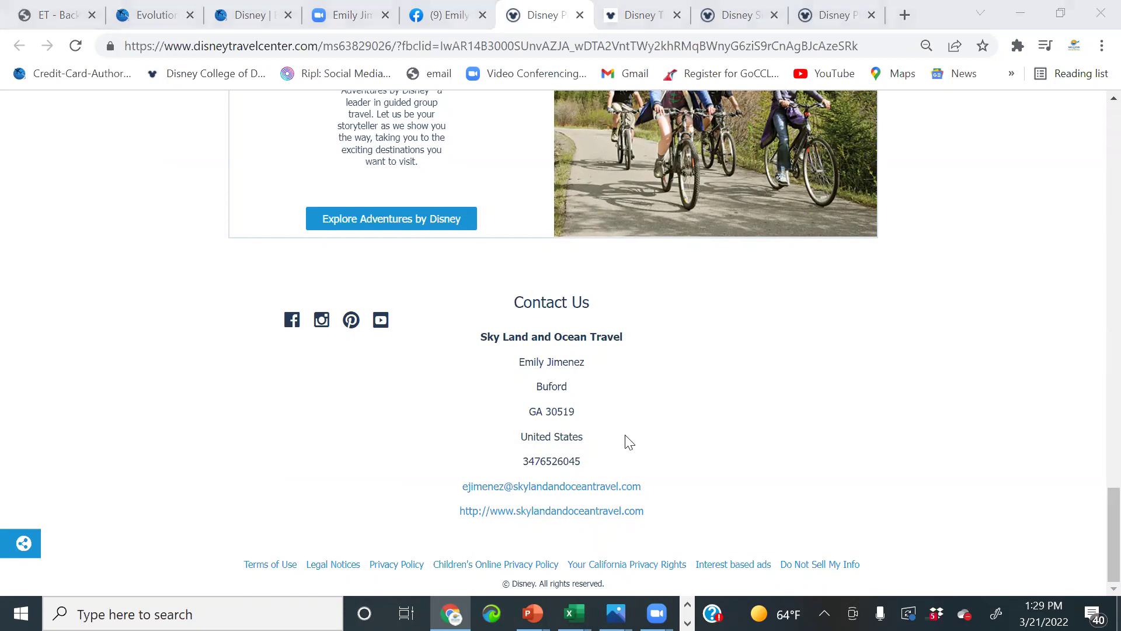
scroll(643, 508, "up", 3)
scroll(601, 474, "down", 3)
scroll(691, 419, "up", 15)
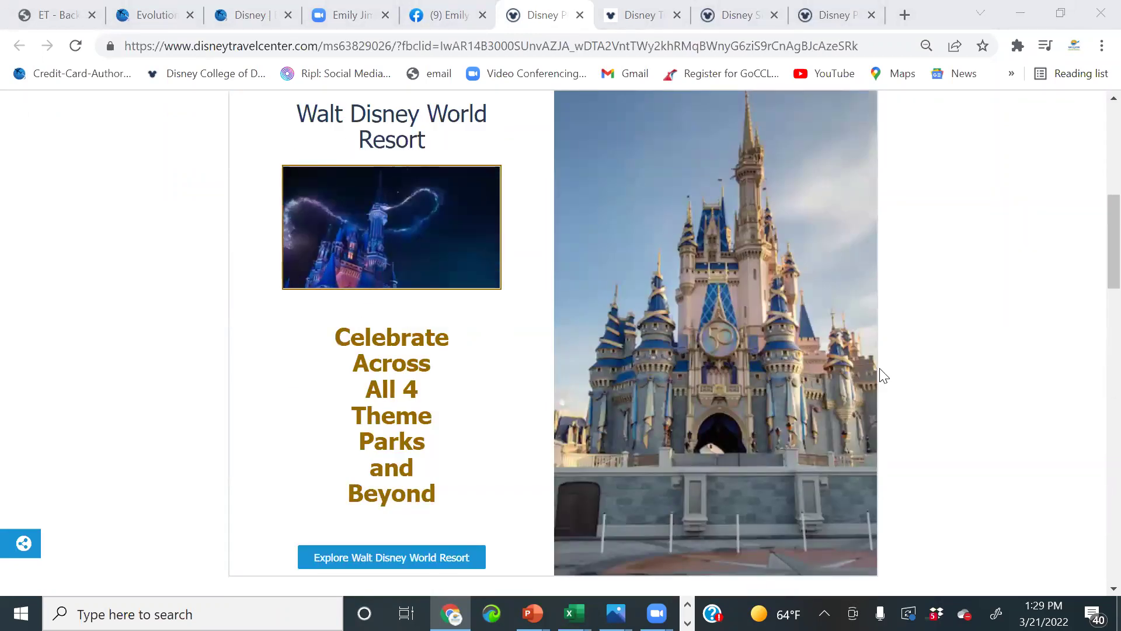
scroll(524, 263, "up", 8)
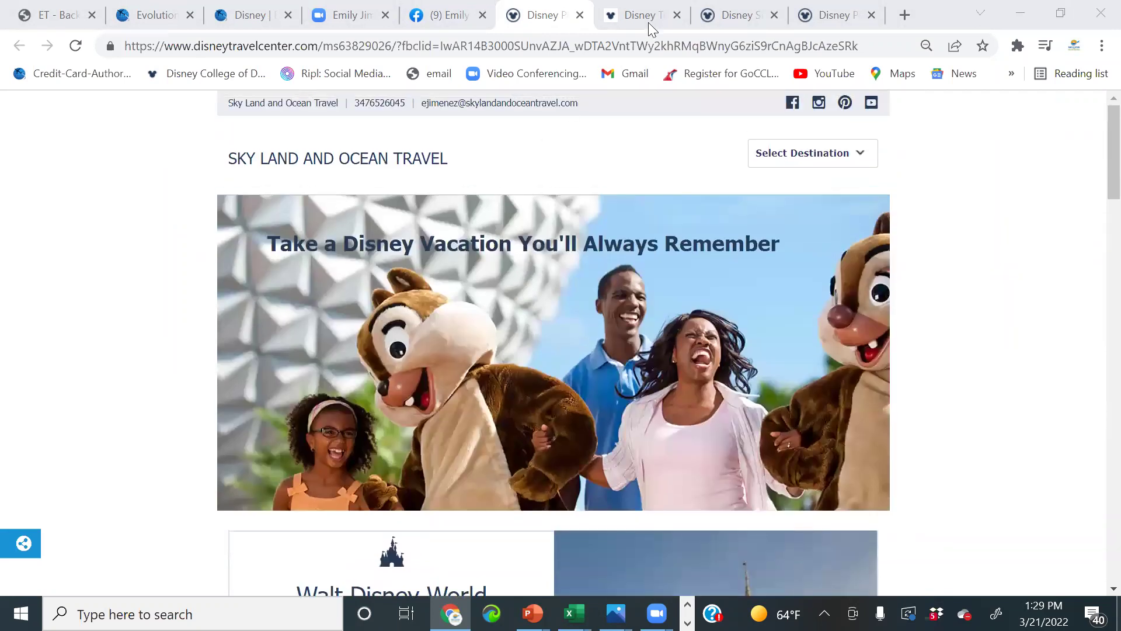
Close the Disney mini-site, Site Builder and Travel Cafe tabs, leaving the Evolution Travel agent homepage showing
middle_click(624, 18)
left_click(580, 15)
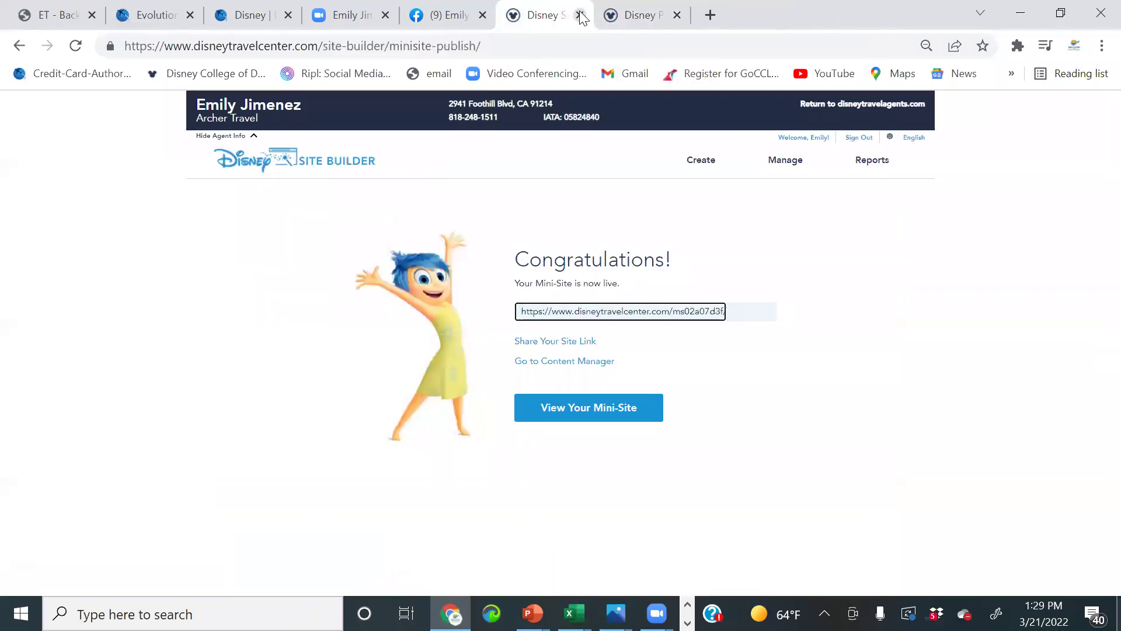
left_click(580, 15)
key("ctrl+w")
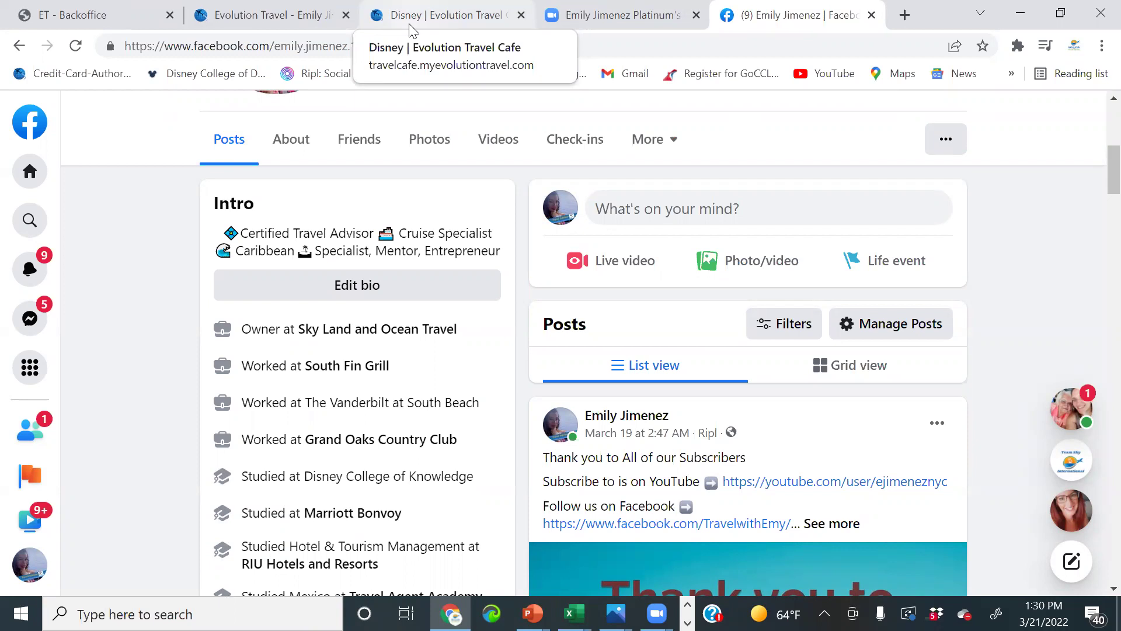
scroll(403, 392, "down", 5)
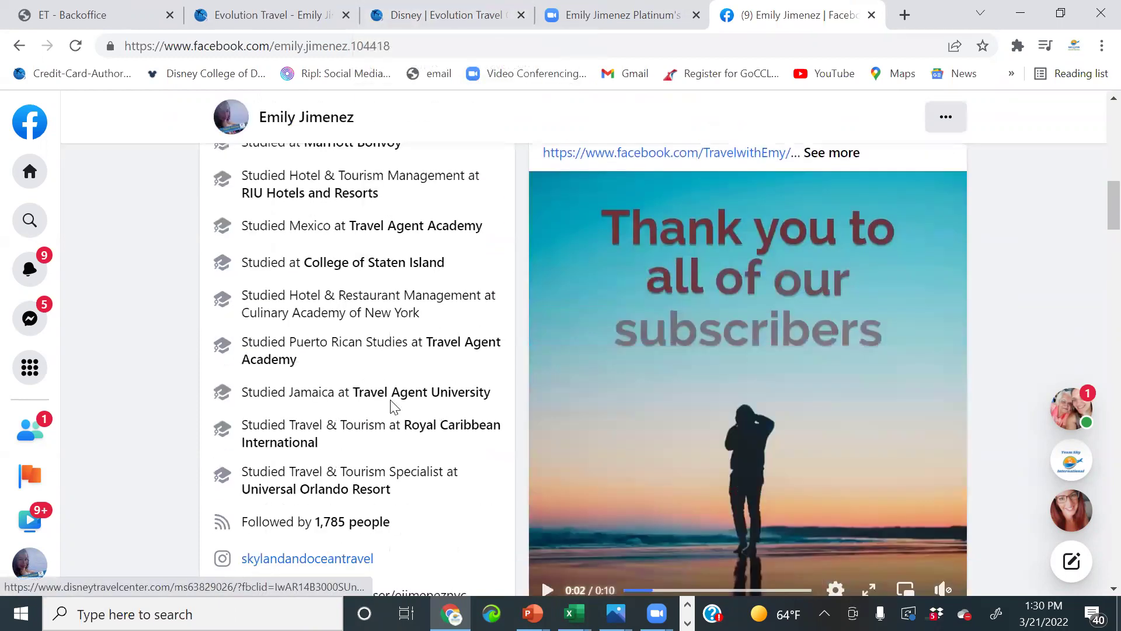
scroll(392, 402, "up", 6)
scroll(394, 405, "down", 5)
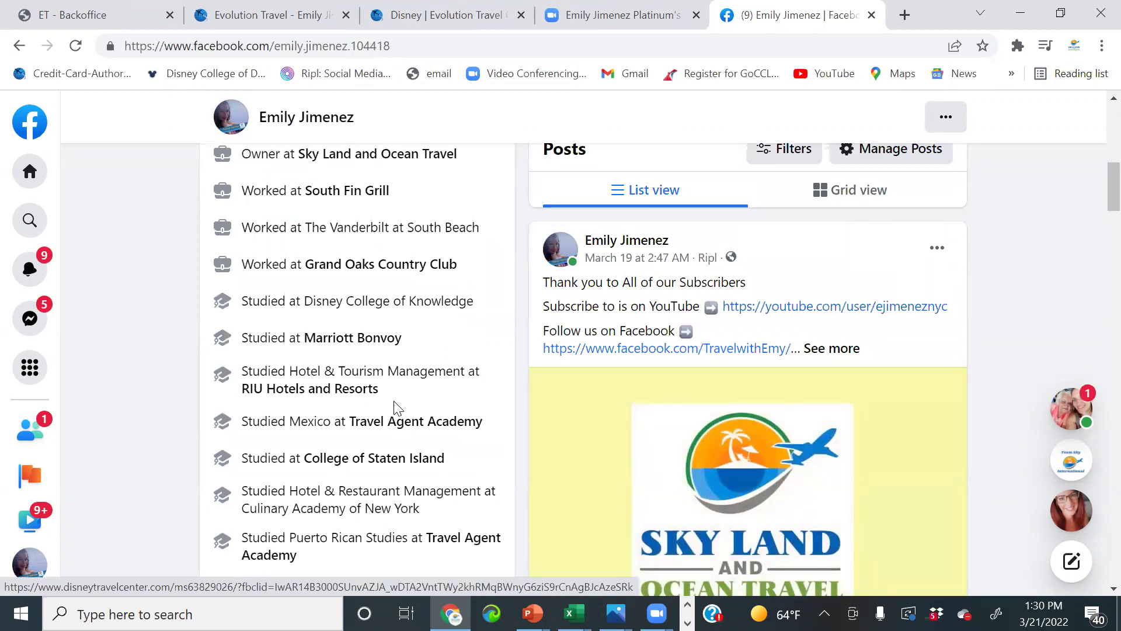
scroll(397, 407, "up", 8)
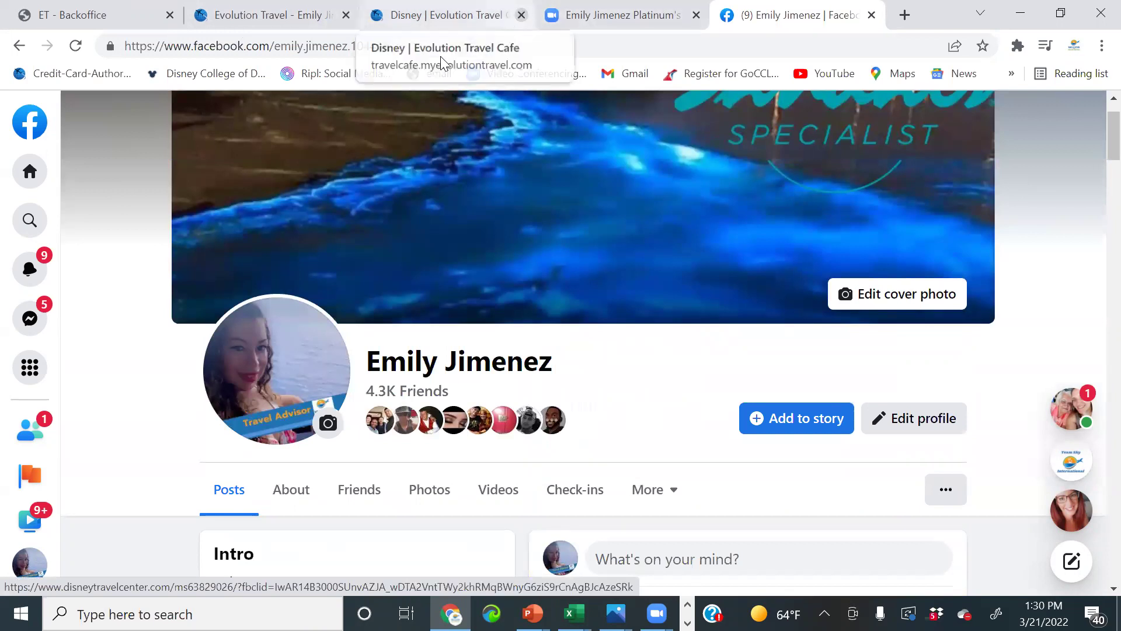
left_click(521, 14)
left_click(280, 16)
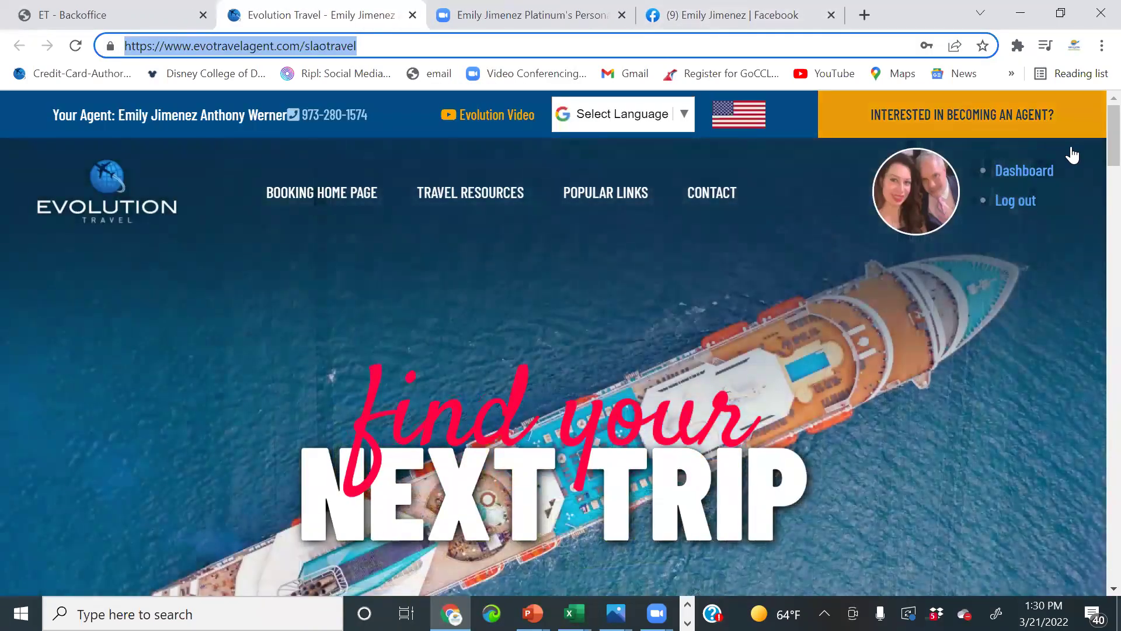
Log out of the agent website and launch Travel Cafe from the Backoffice in its own tab
left_click(1016, 204)
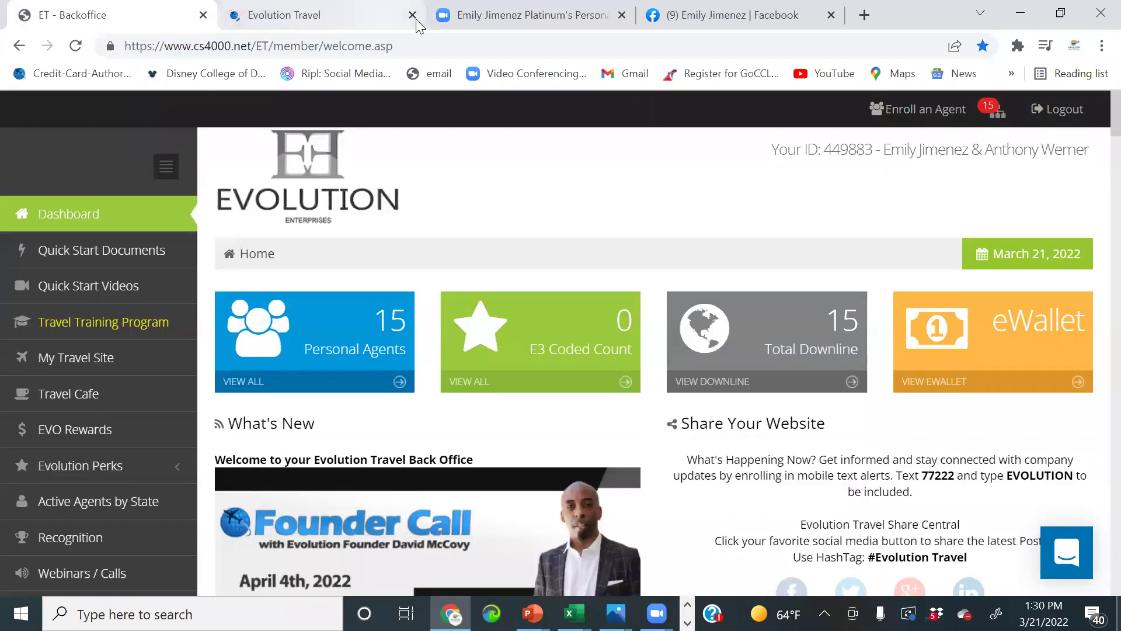
scroll(166, 216, "down", 3)
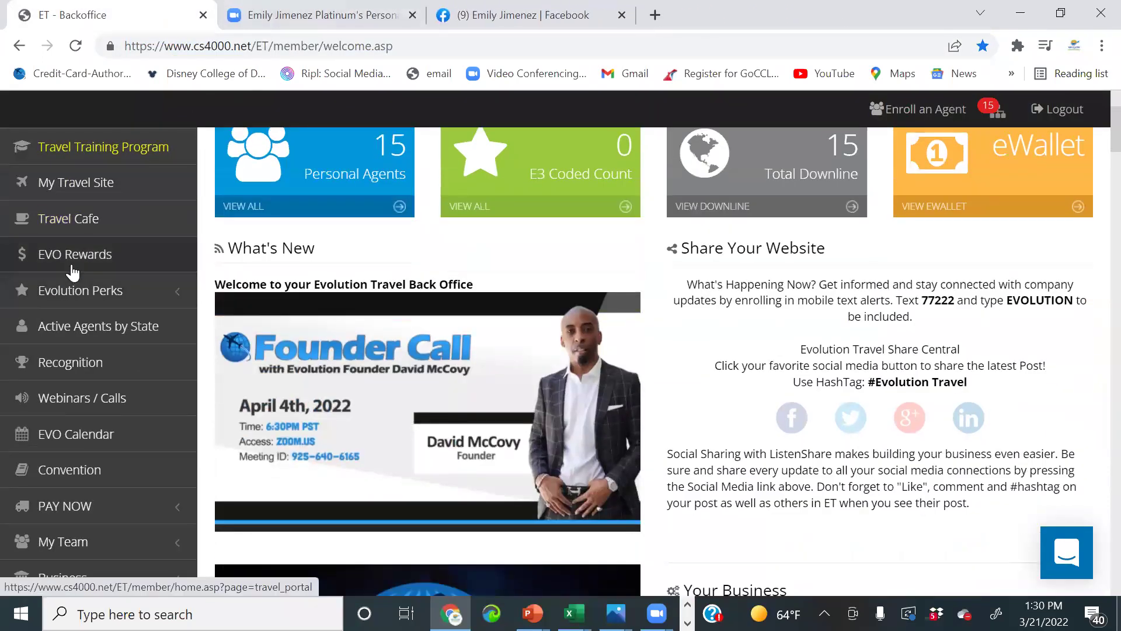
left_click(108, 221)
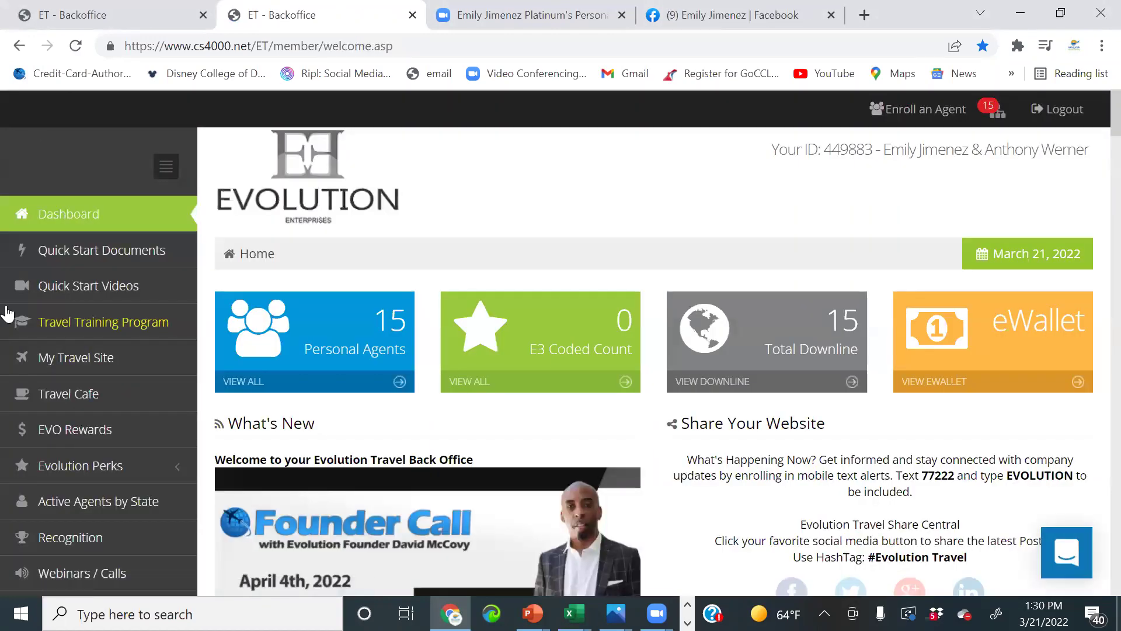
left_click(99, 389)
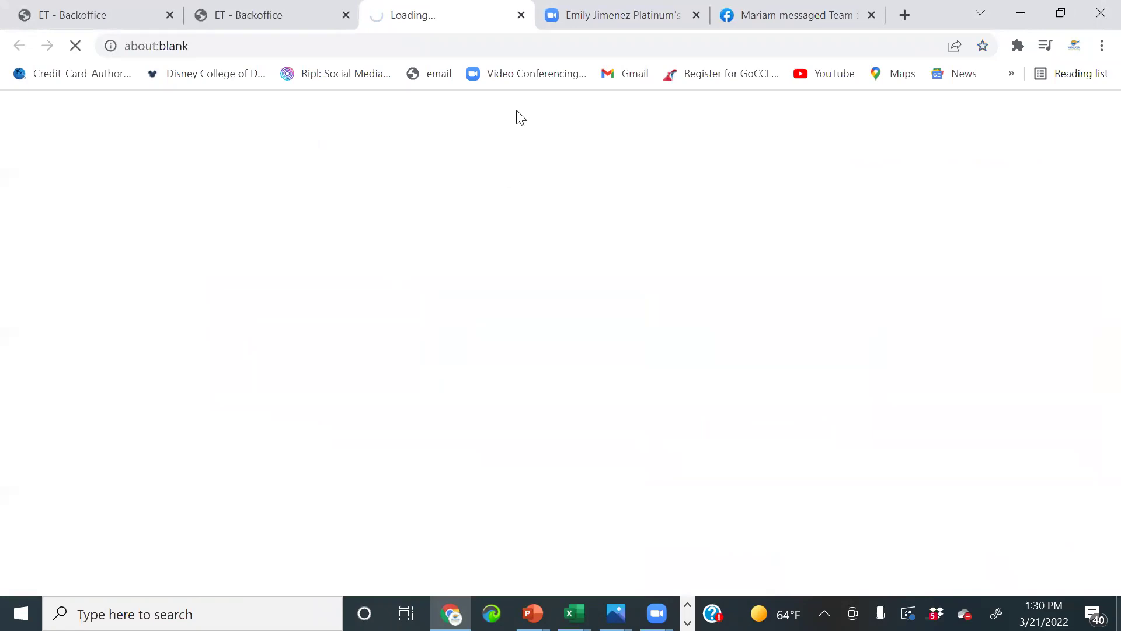
left_click(141, 22)
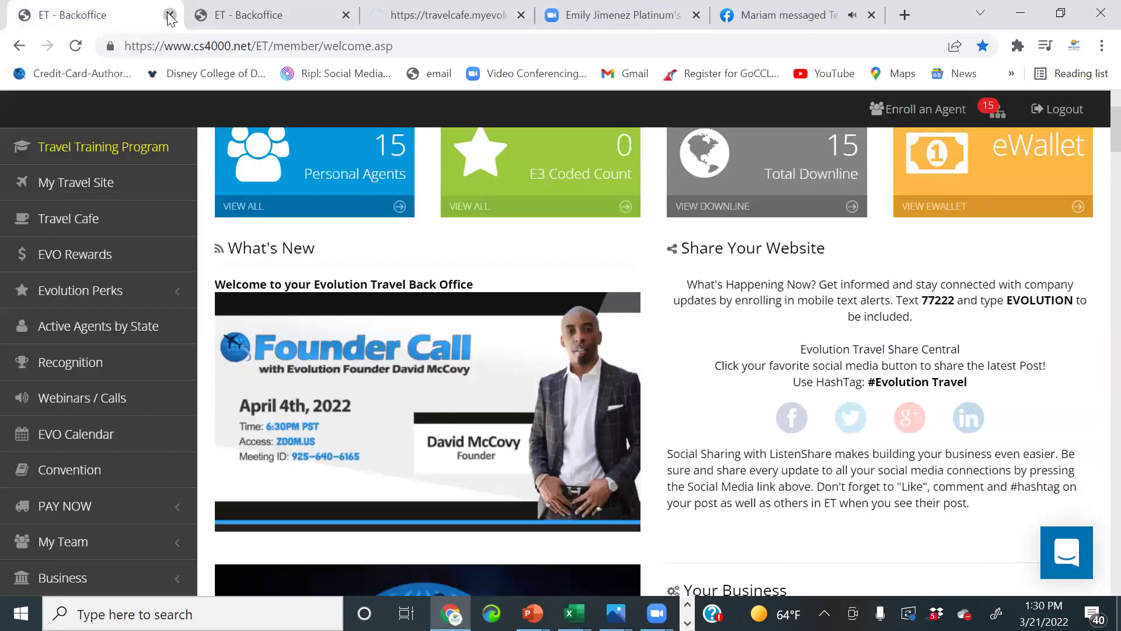
left_click(169, 15)
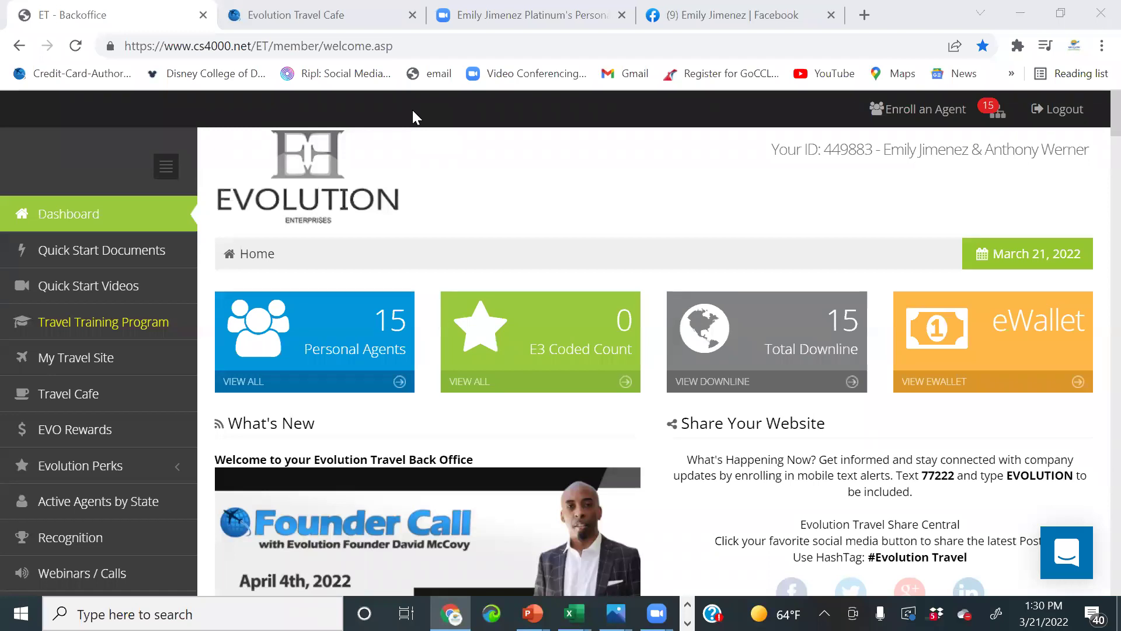
left_click(287, 21)
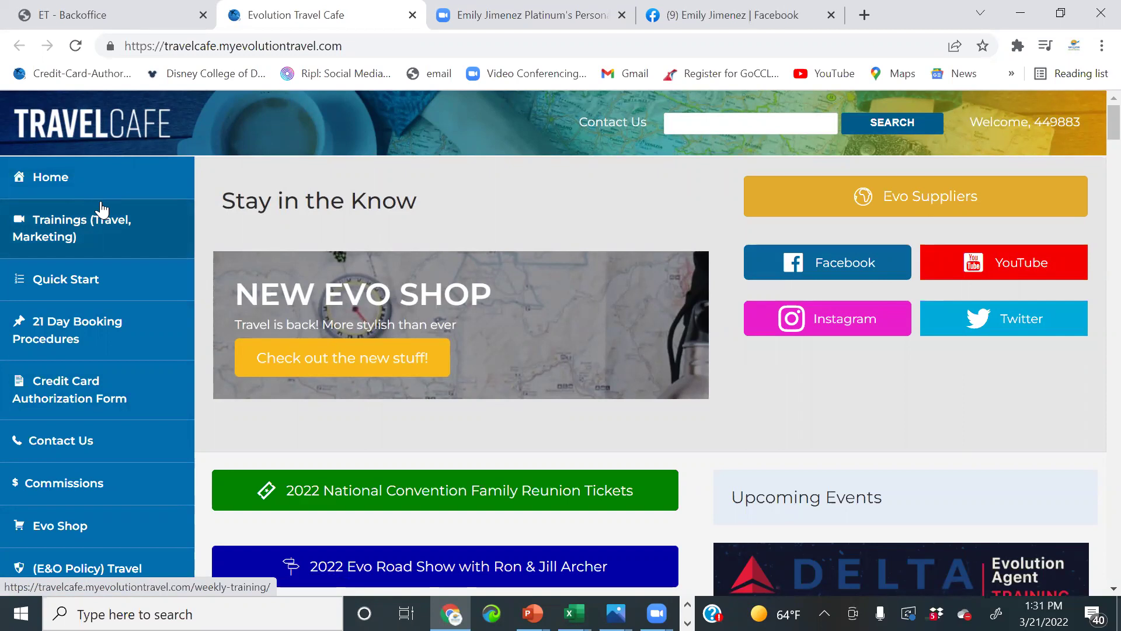
Open the Agent Forms page and show the Supplier Request Form
scroll(105, 315, "down", 5)
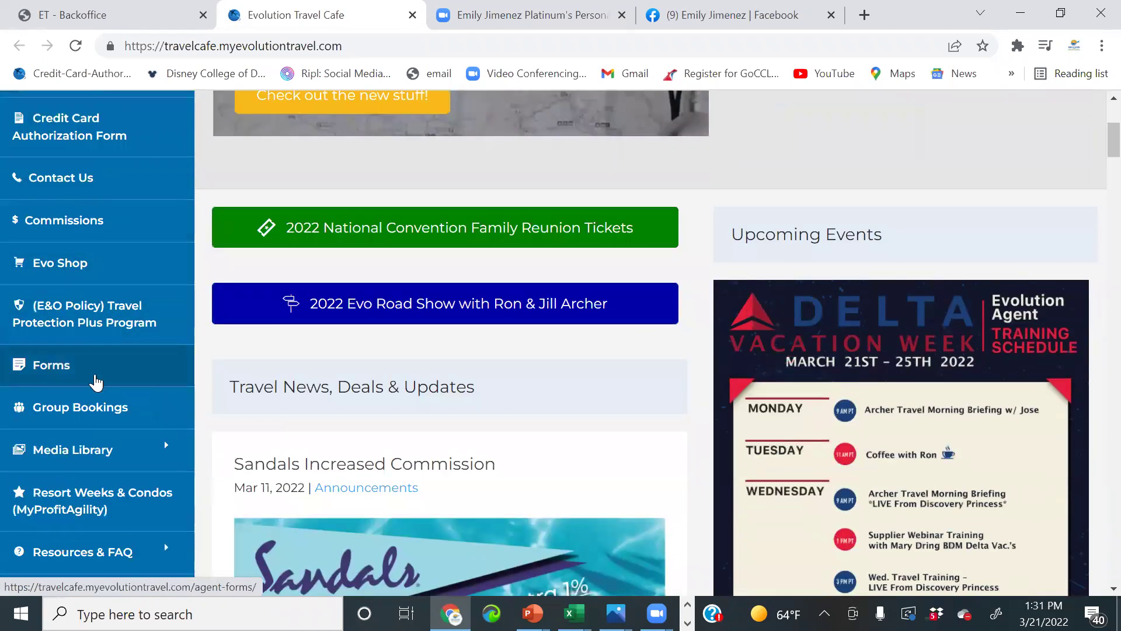
left_click(58, 379)
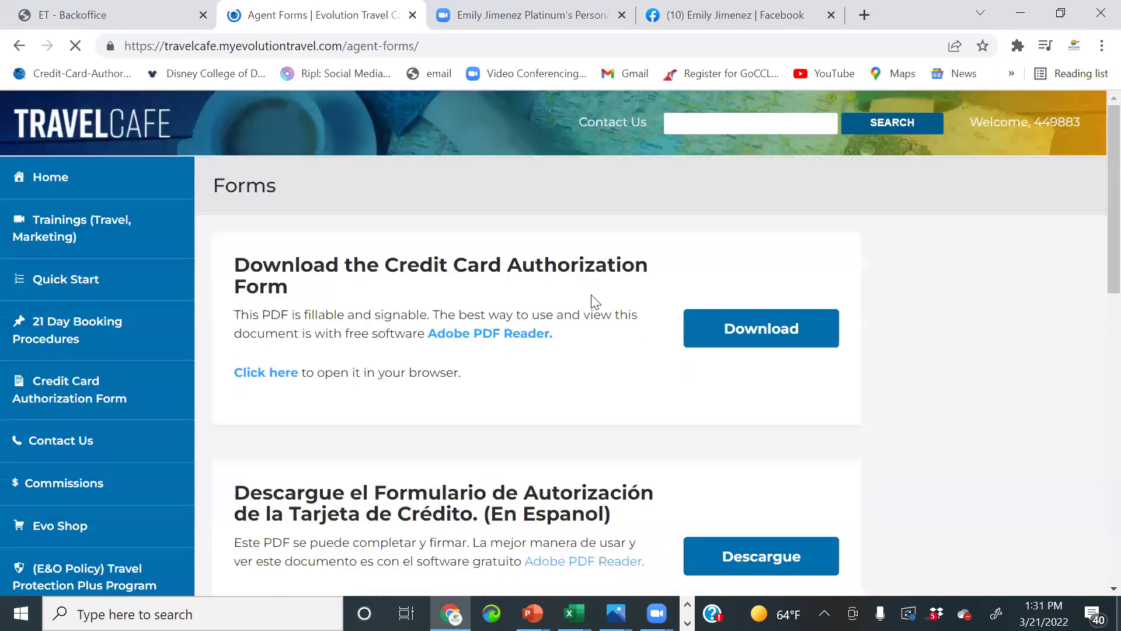
scroll(576, 318, "down", 9)
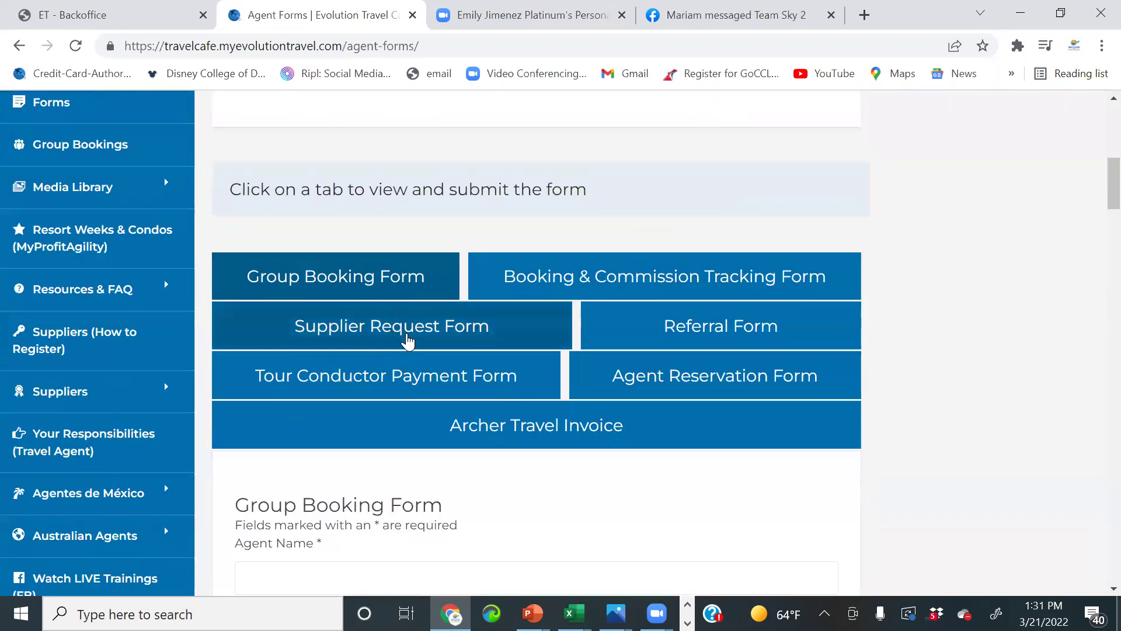
left_click(423, 334)
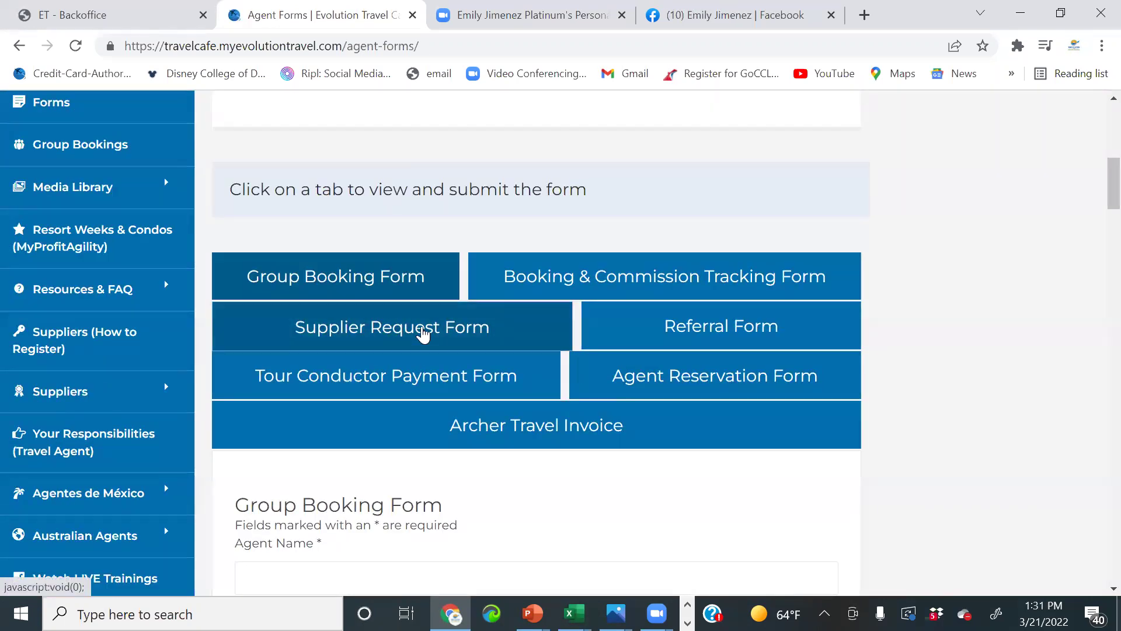
scroll(607, 376, "down", 5)
scroll(608, 375, "down", 6)
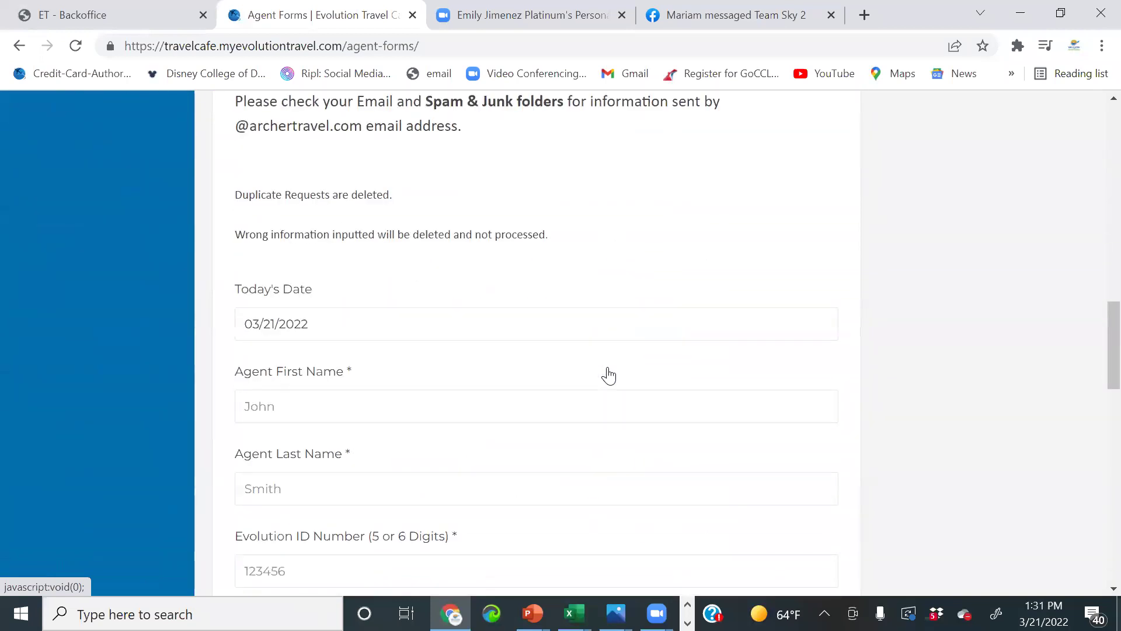
scroll(290, 397, "up", 2)
scroll(291, 399, "down", 3)
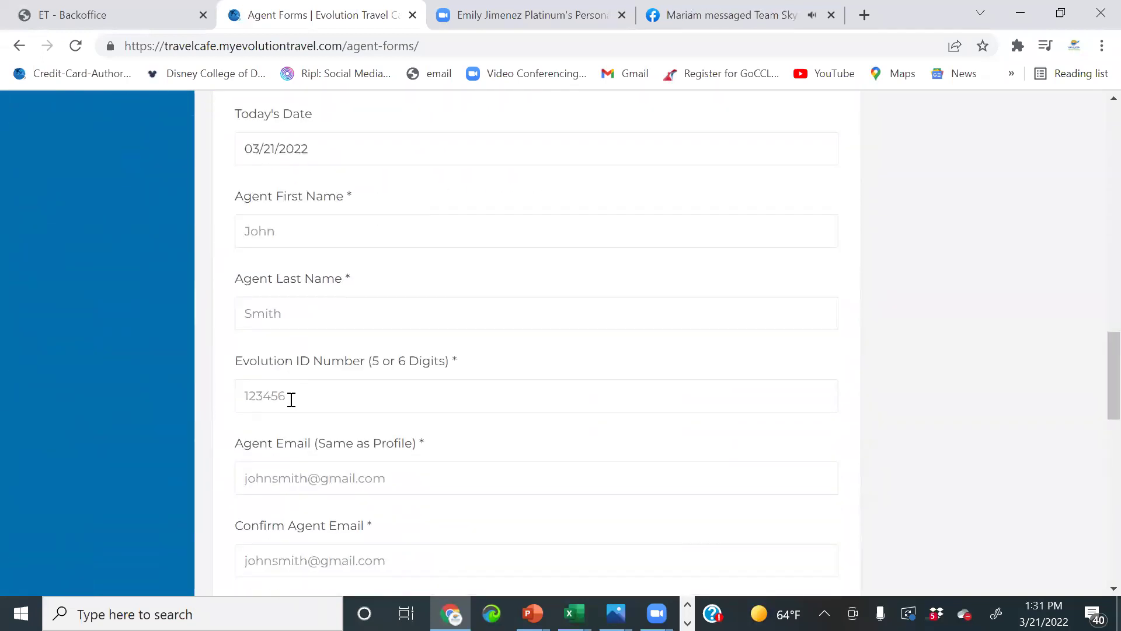
Enter the agent's first name, last name and Evolution ID
left_click(310, 234)
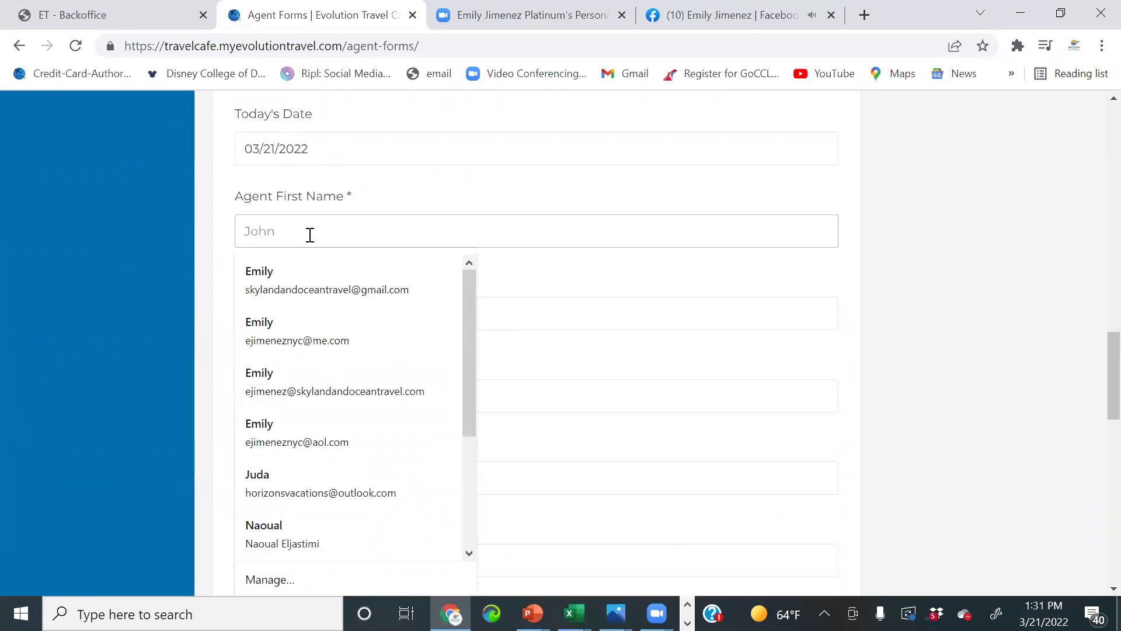
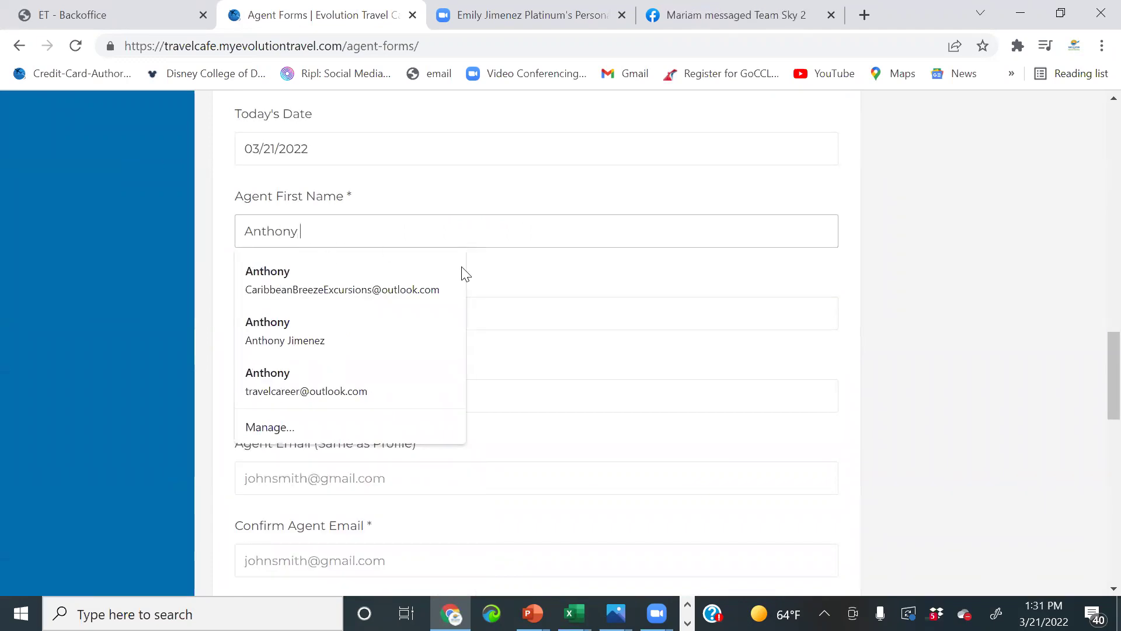
left_click(426, 315)
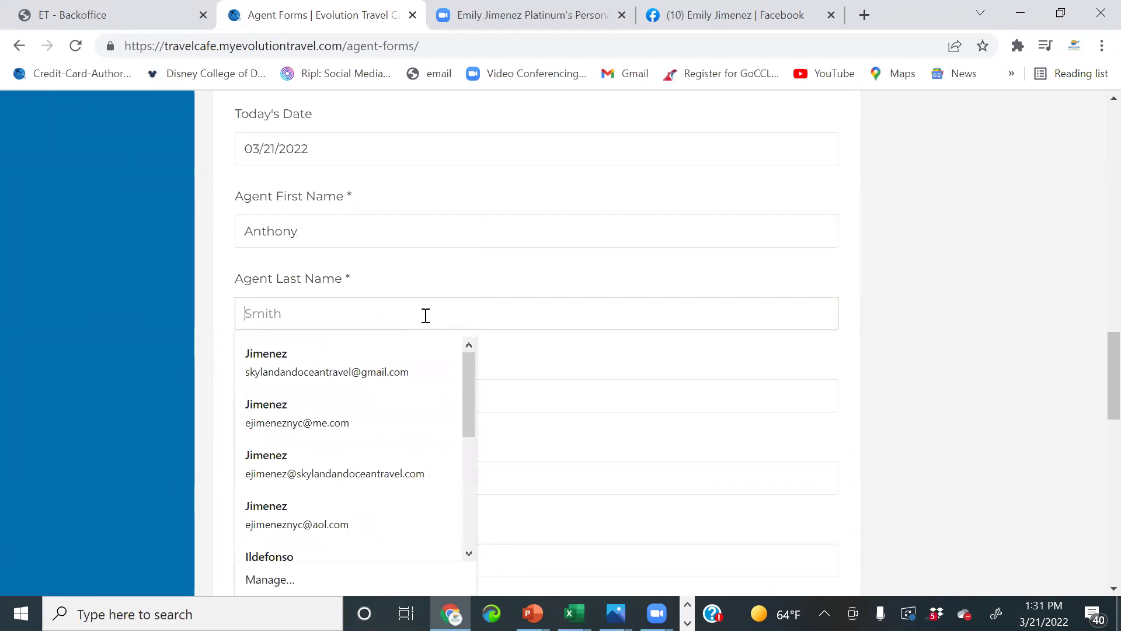
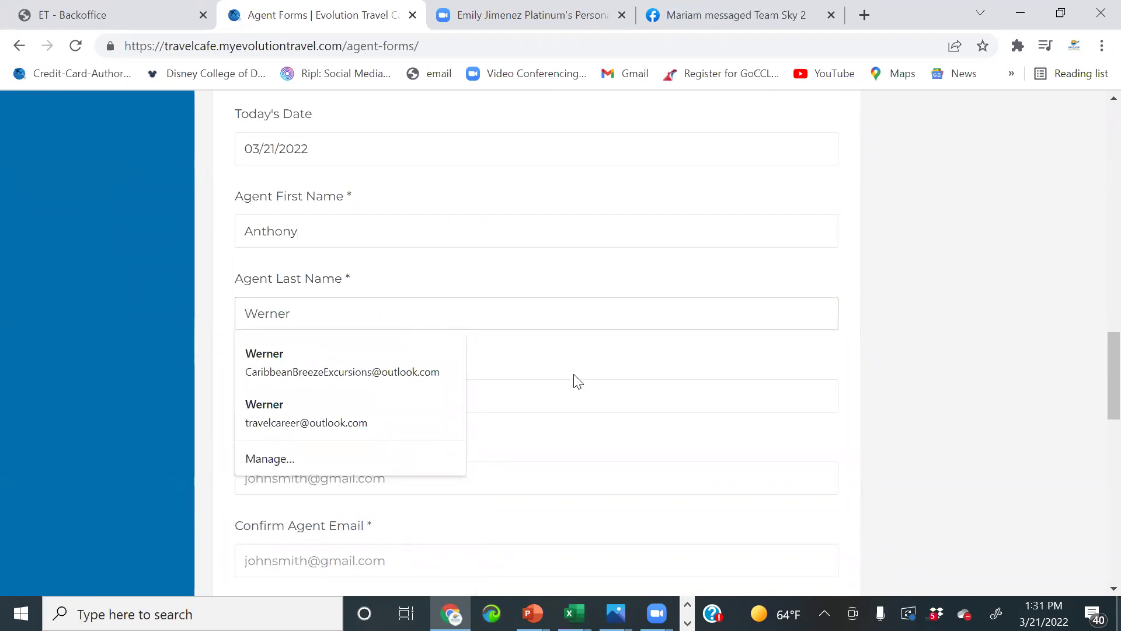
left_click(561, 383)
left_click(400, 405)
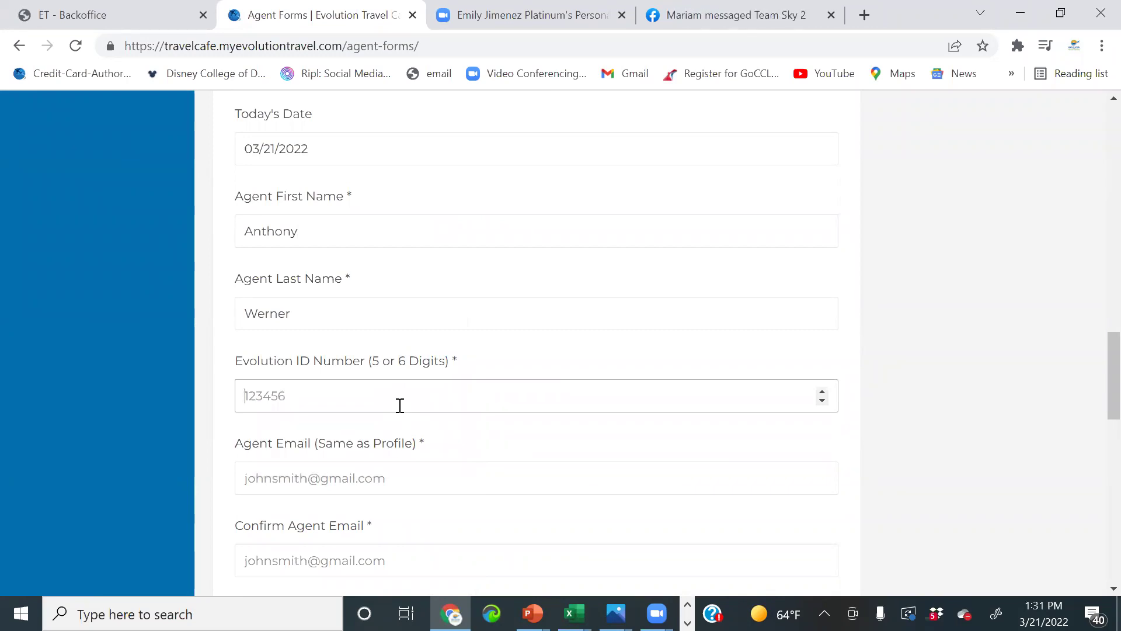
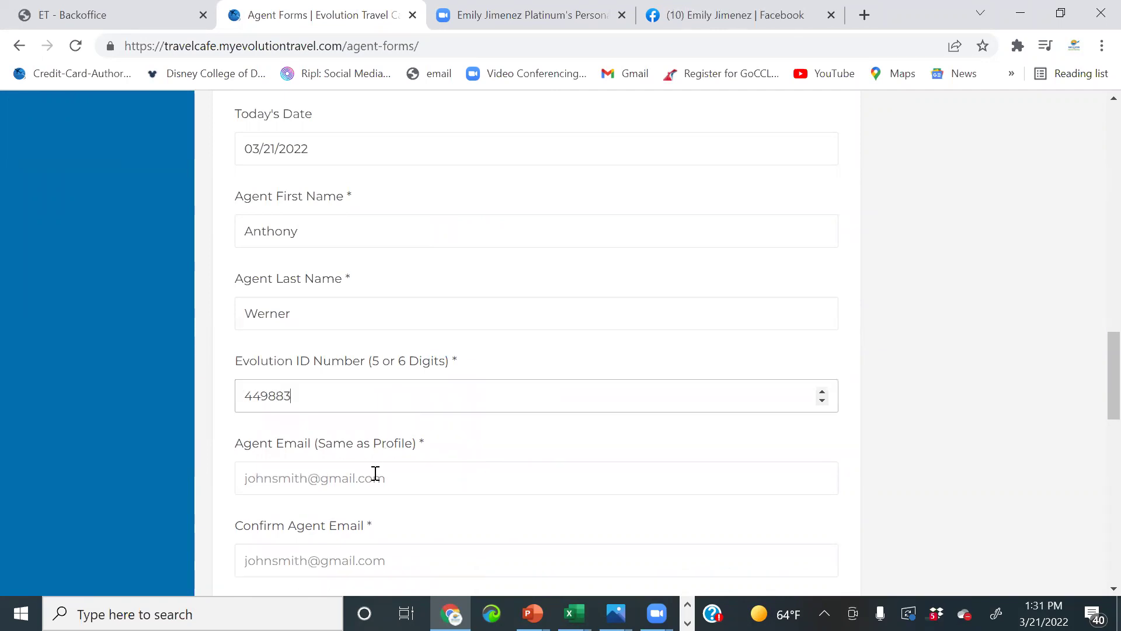
Autofill the agent's email and replace the phone field with the agent's phone number
left_click(376, 473)
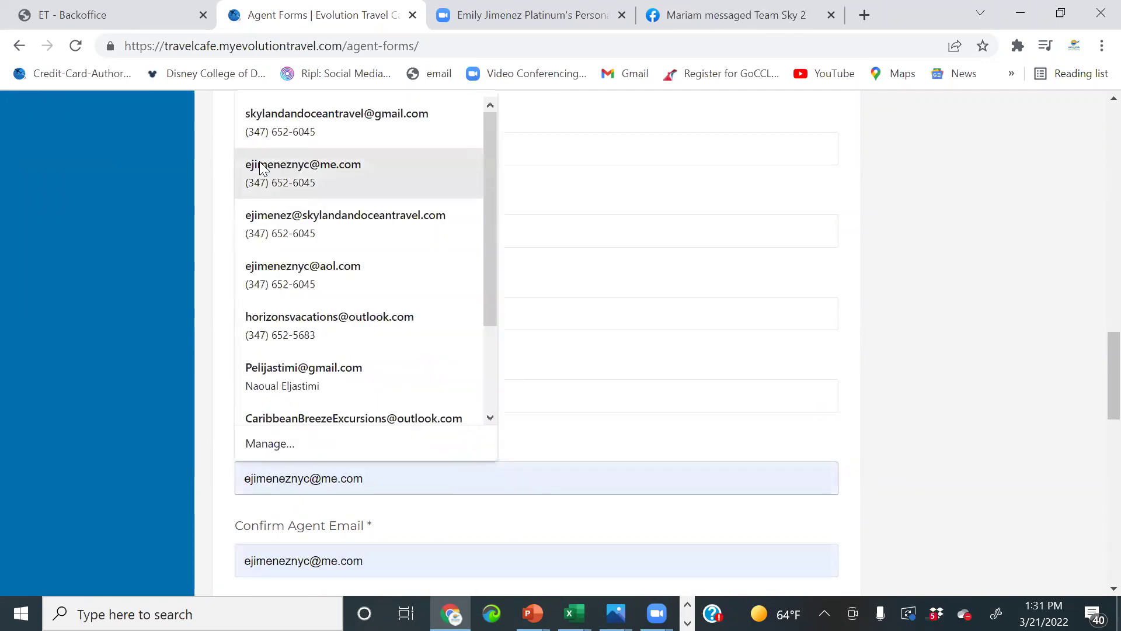
left_click(303, 223)
scroll(468, 308, "down", 4)
scroll(409, 360, "down", 1)
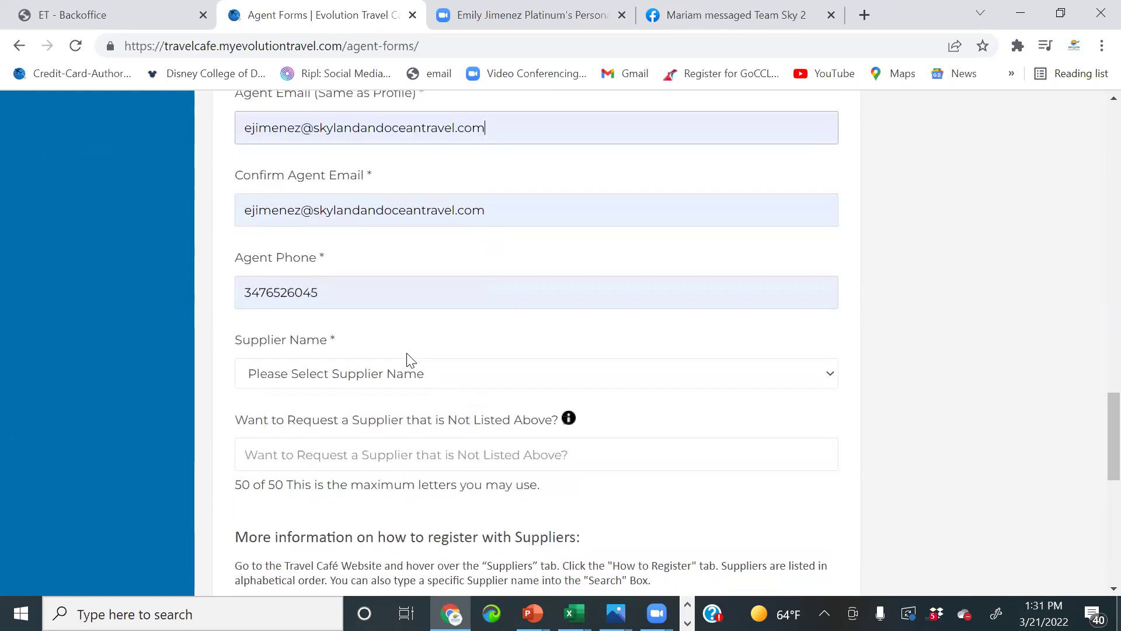
scroll(443, 315, "down", 1)
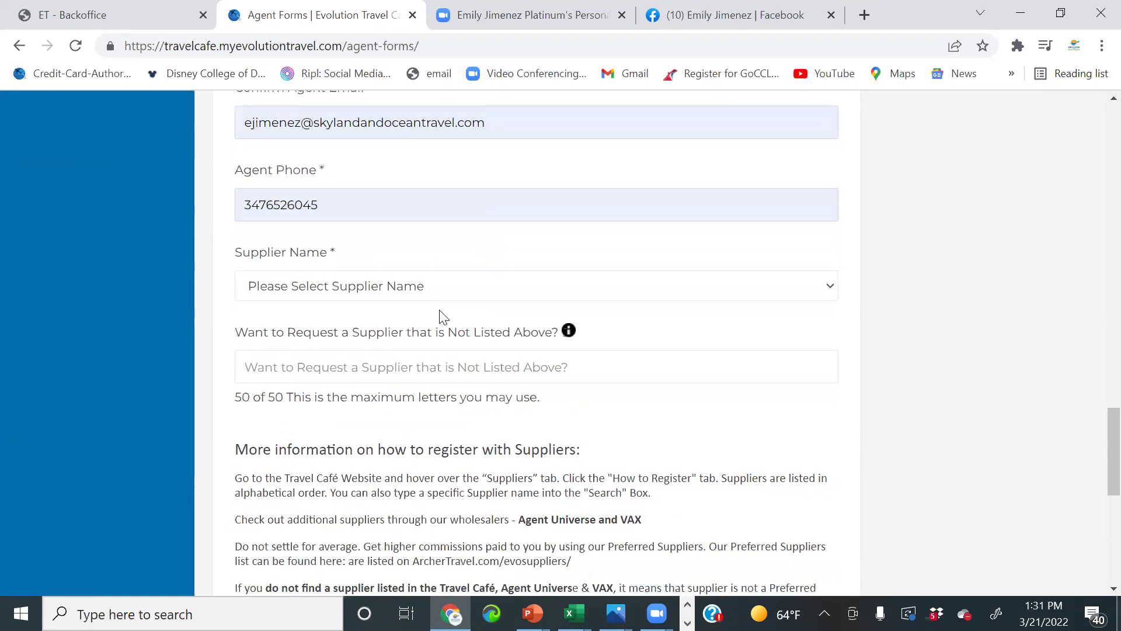
scroll(387, 302, "up", 1)
left_click(387, 301)
key("ctrl+a")
type("9")
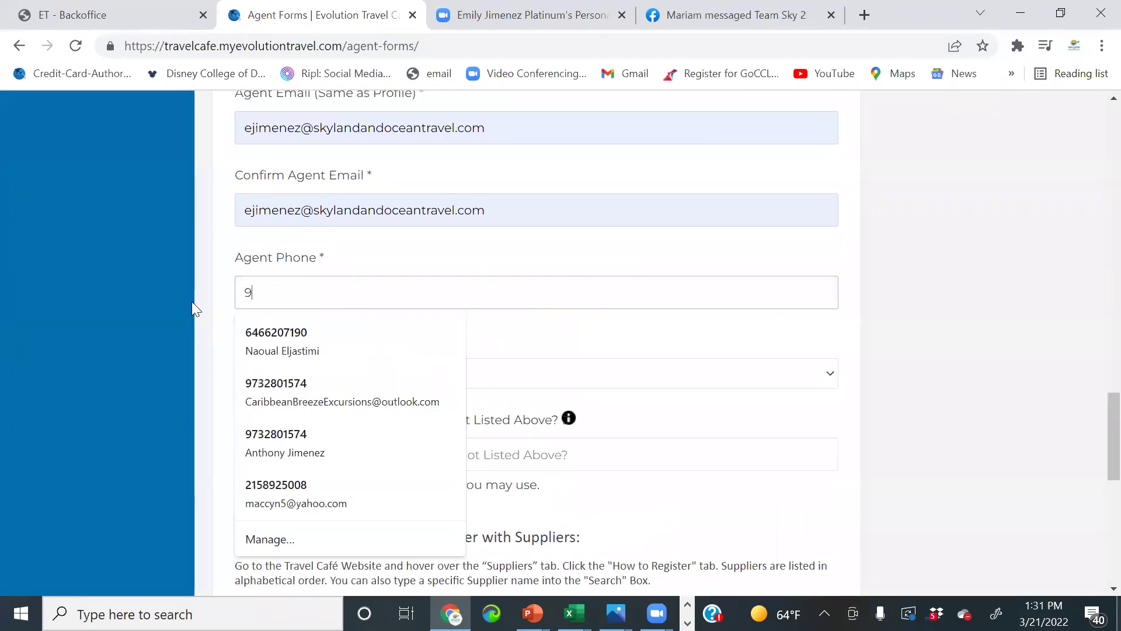
type("73")
key("BackSpace")
key("BackSpace")
key("BackSpace")
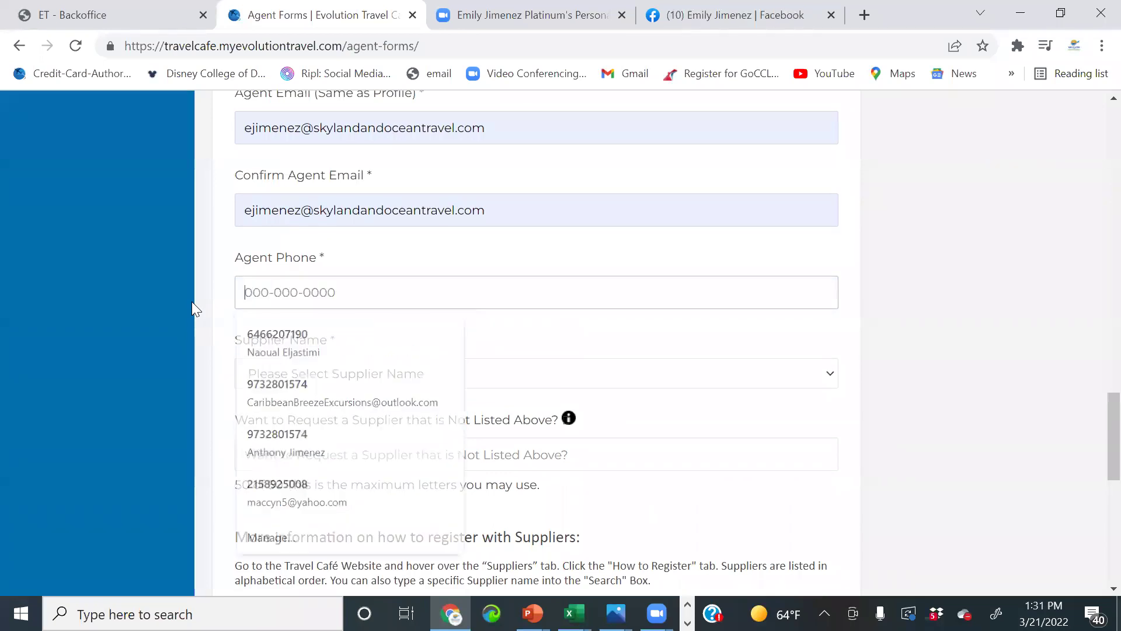
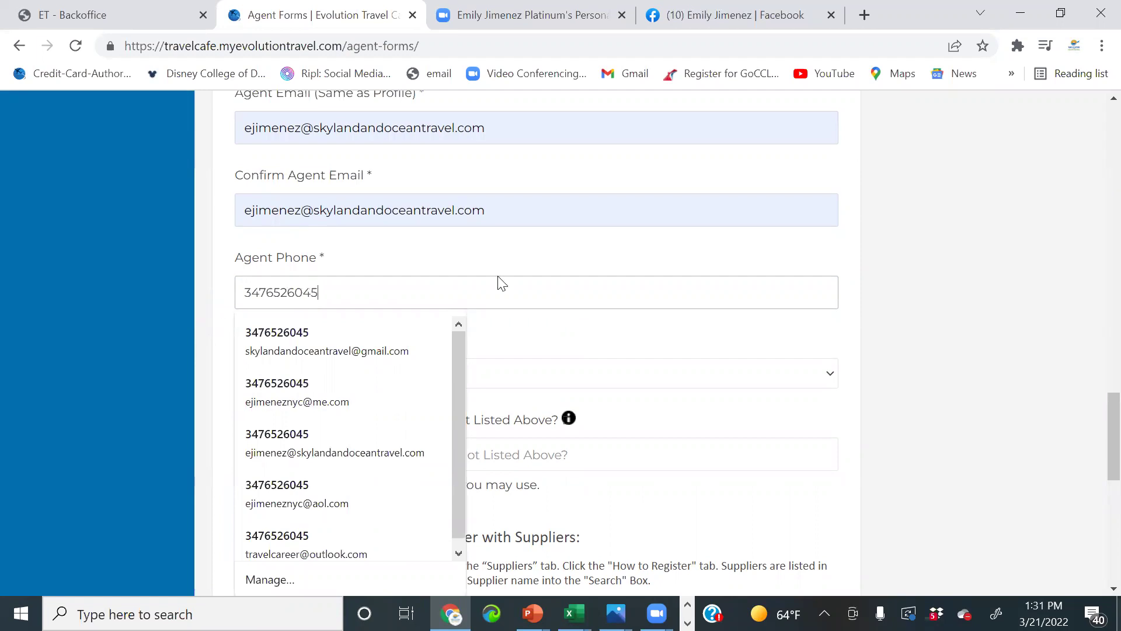
Fill in SANDALS RESORTS as the requested supplier from autofill
left_click(515, 279)
scroll(515, 280, "down", 3)
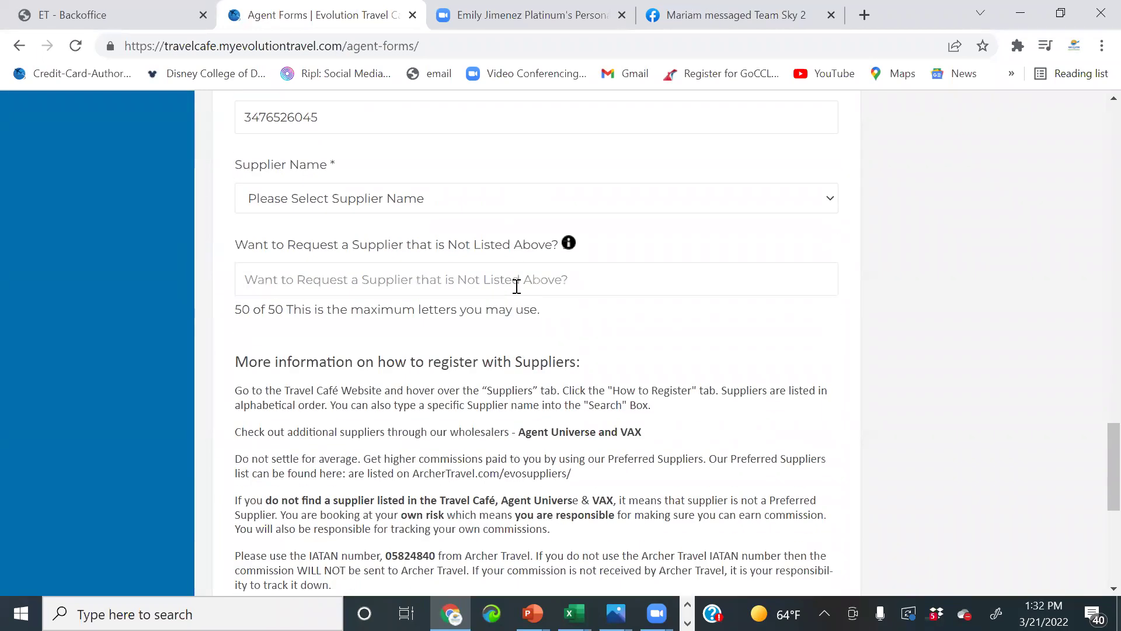
left_click(296, 202)
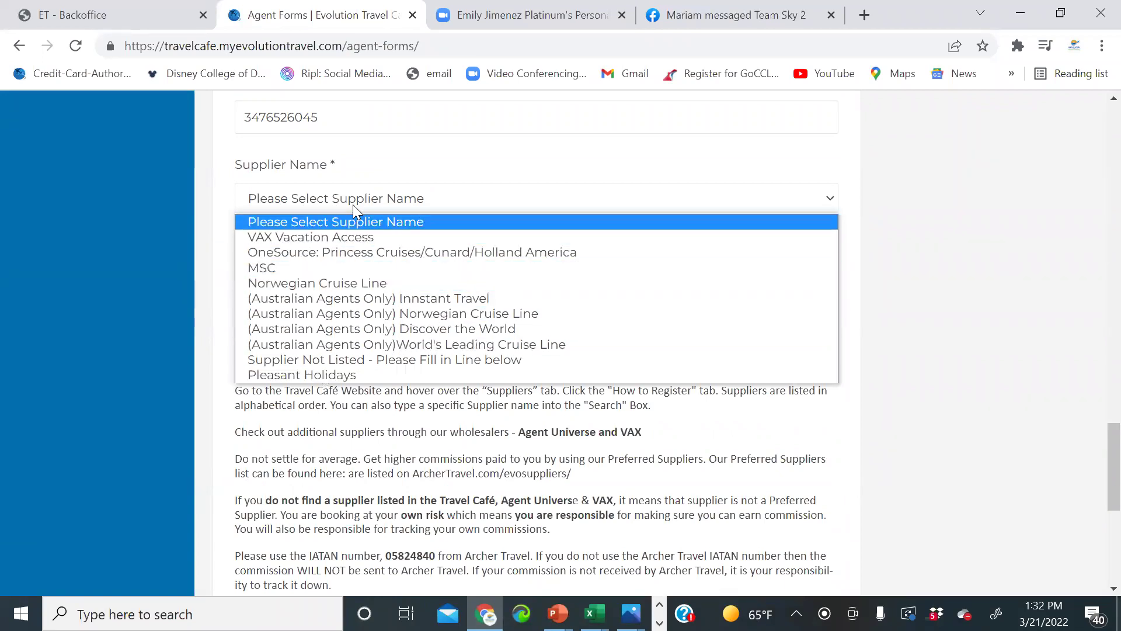
left_click(844, 324)
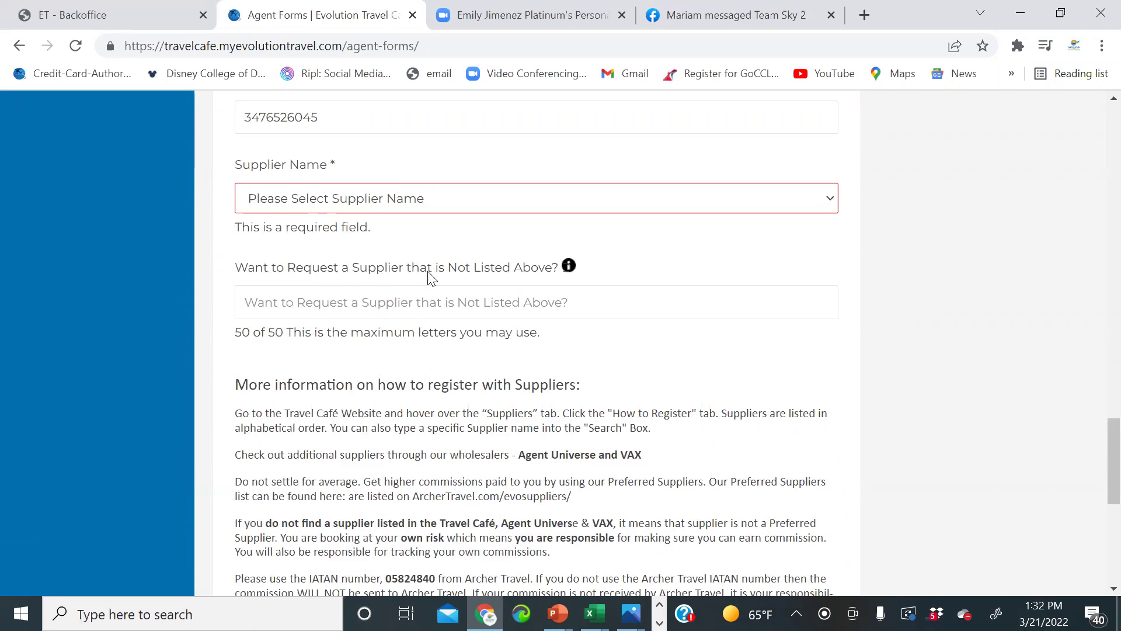
left_click(444, 299)
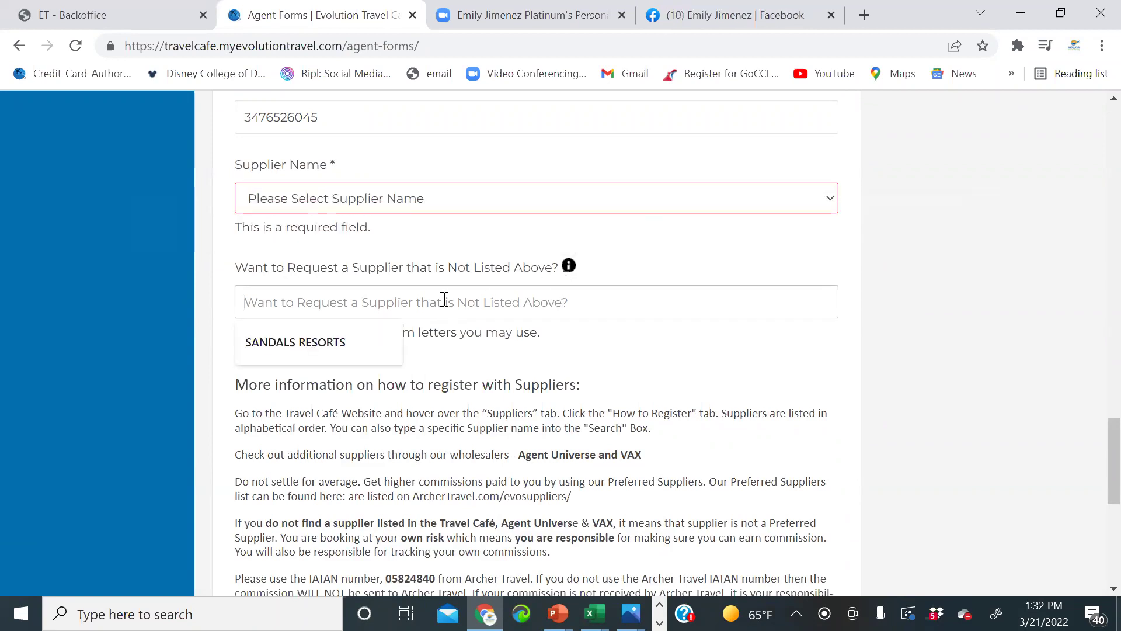
left_click(304, 347)
Set Supplier Name to 'Supplier Not Listed - Please Fill in Line below'
left_click(524, 201)
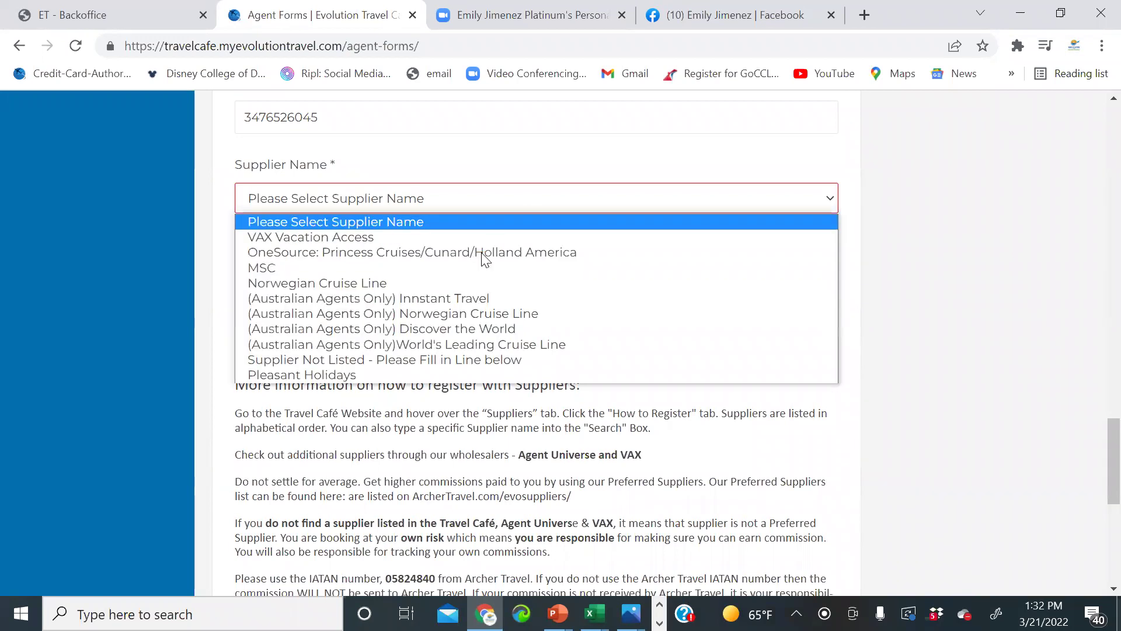
key("Escape")
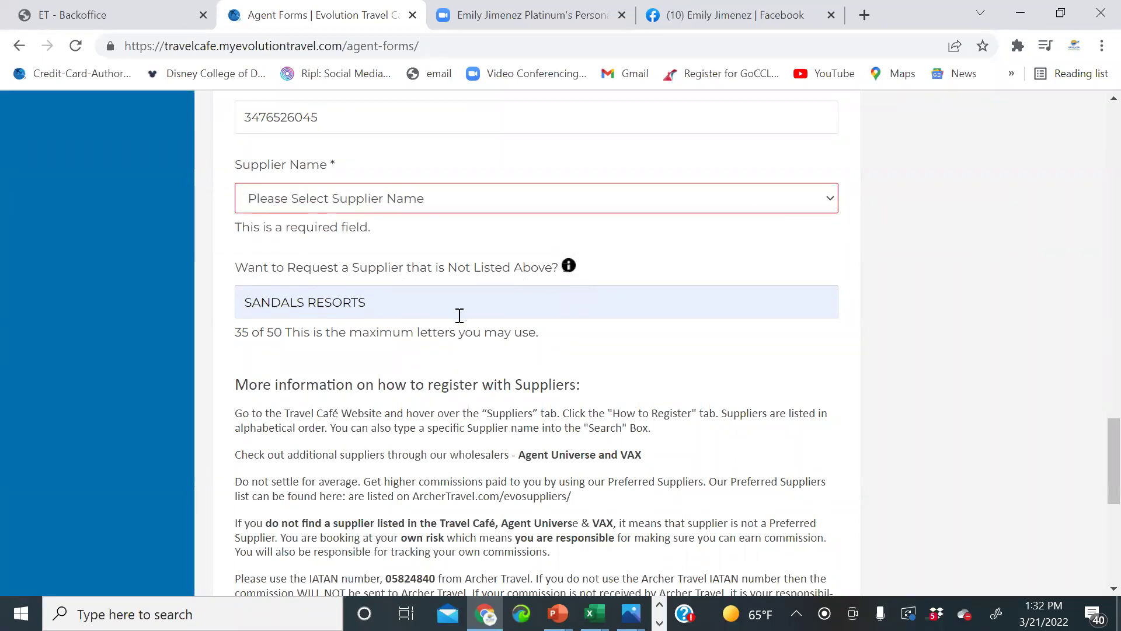
scroll(471, 345, "down", 8)
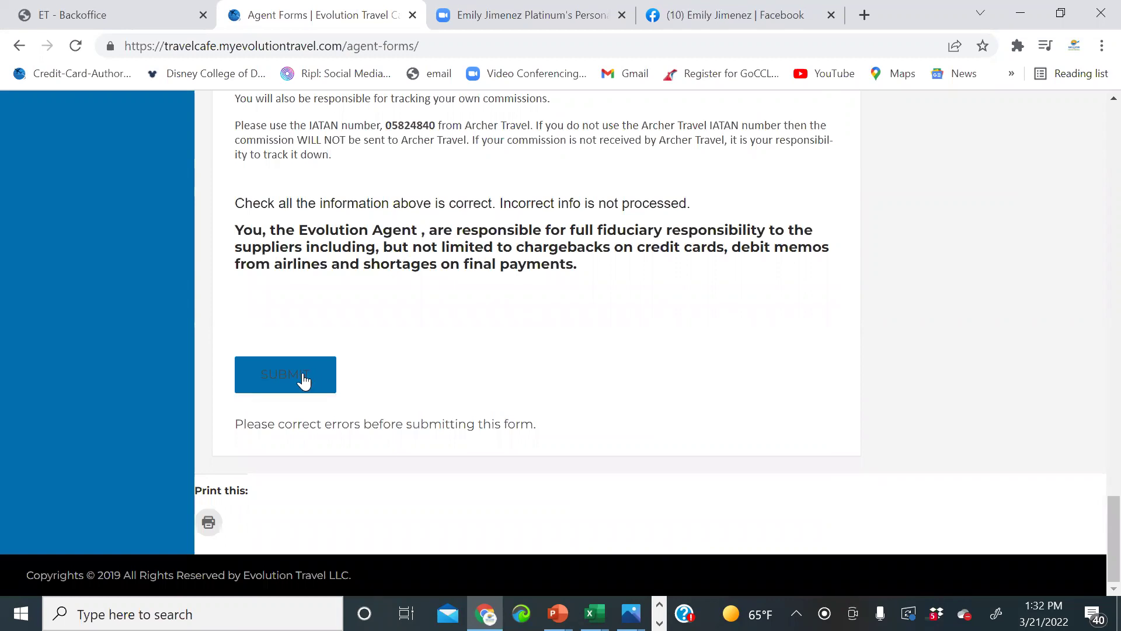
scroll(364, 391, "up", 20)
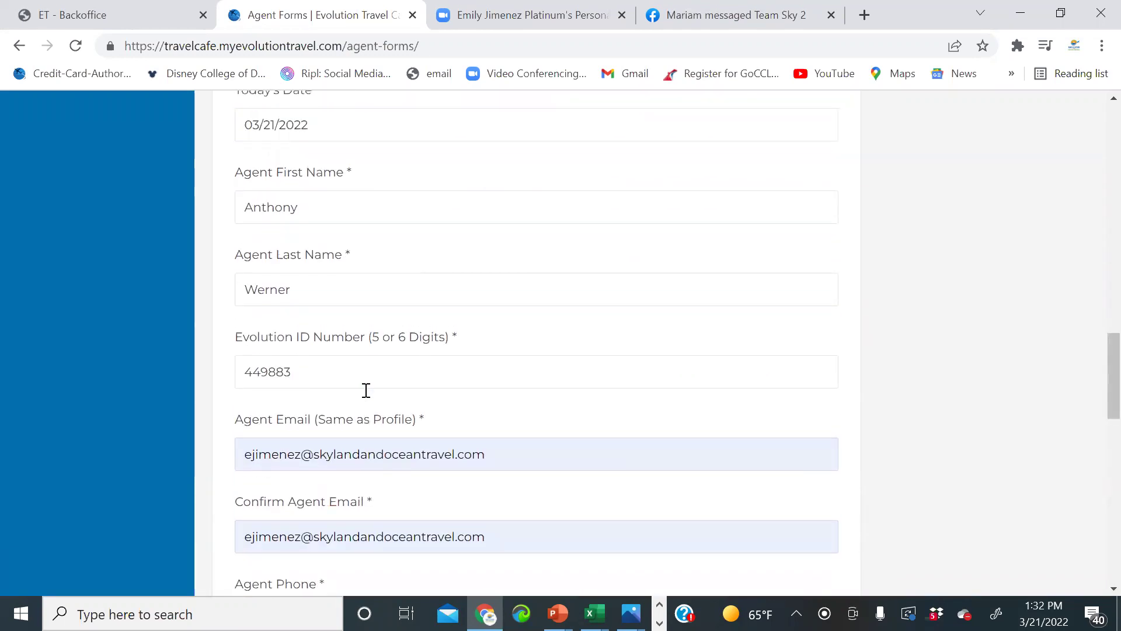
scroll(366, 390, "down", 7)
left_click(380, 272)
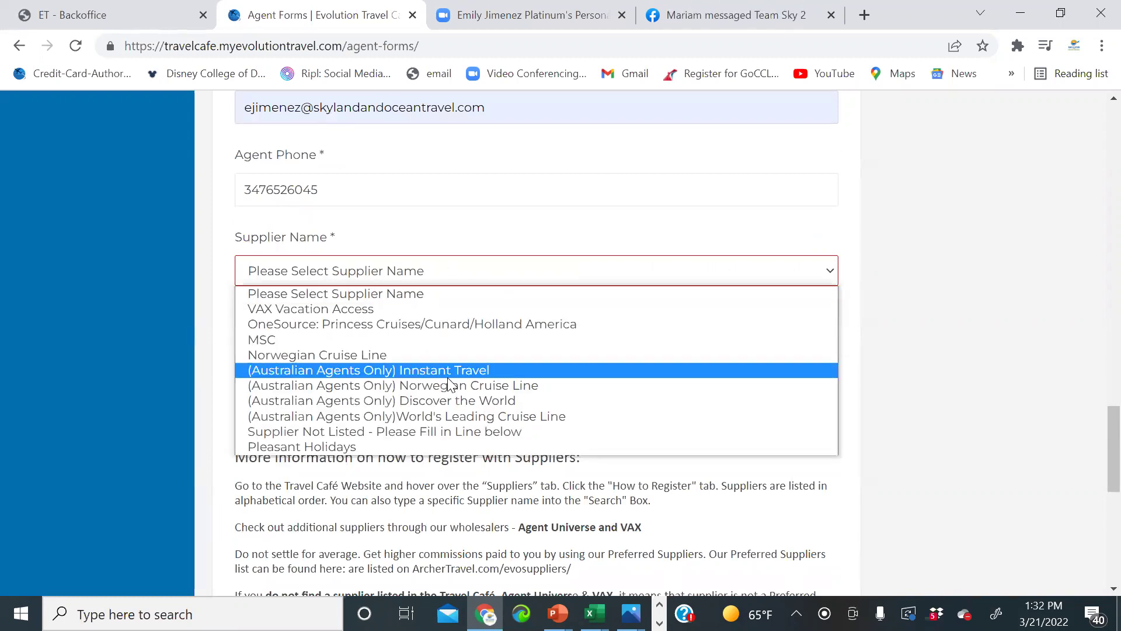
scroll(538, 450, "down", 5)
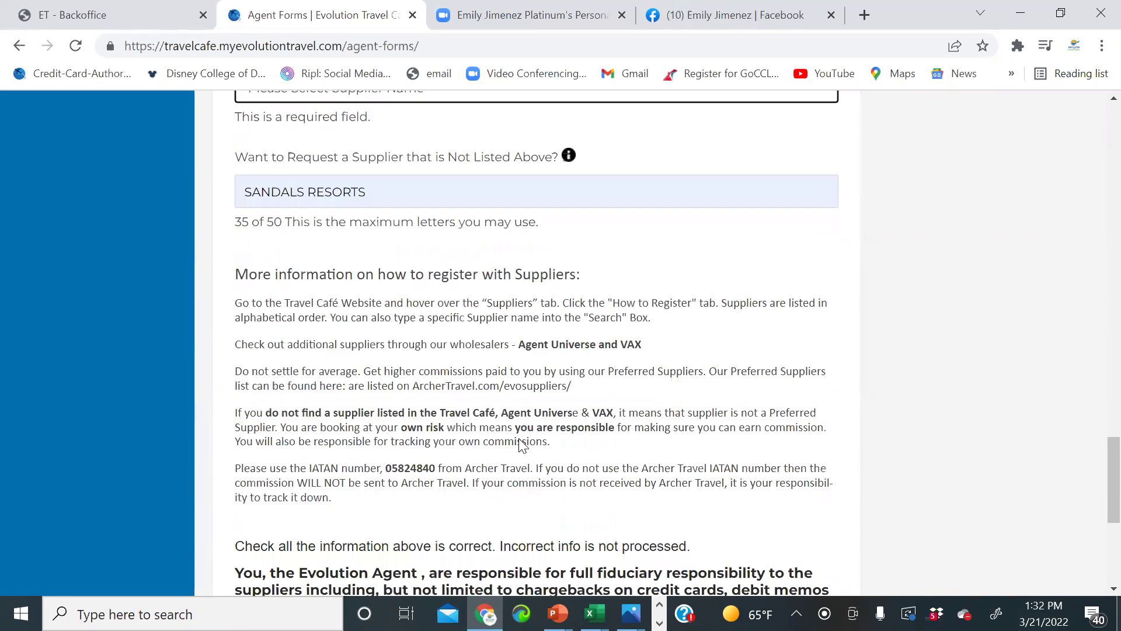
scroll(468, 432, "up", 5)
left_click(467, 265)
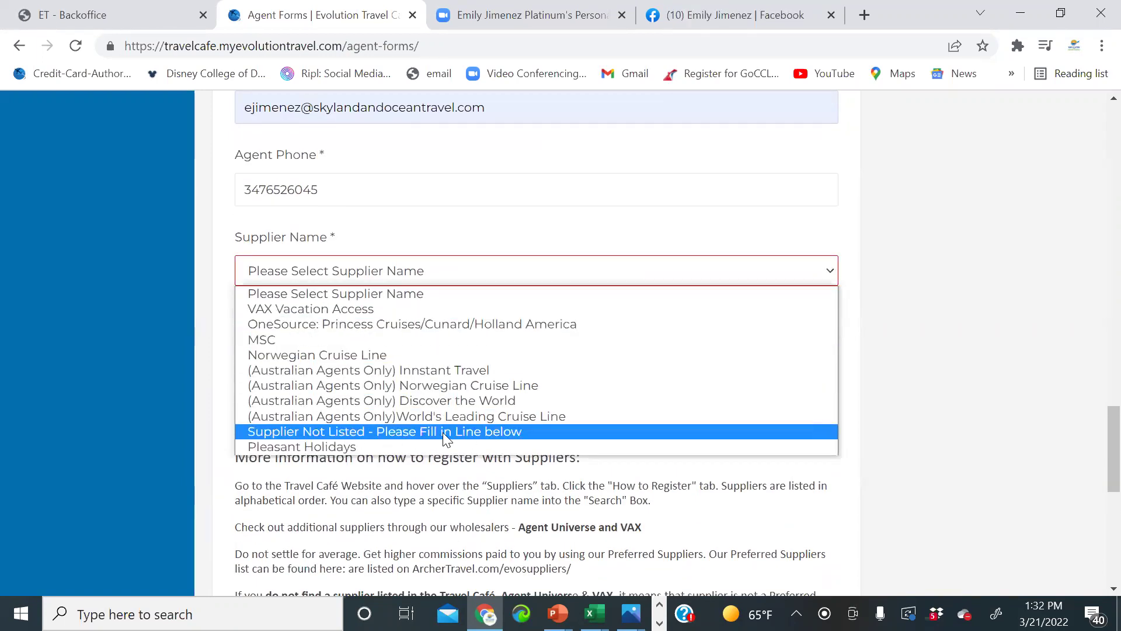
left_click(443, 432)
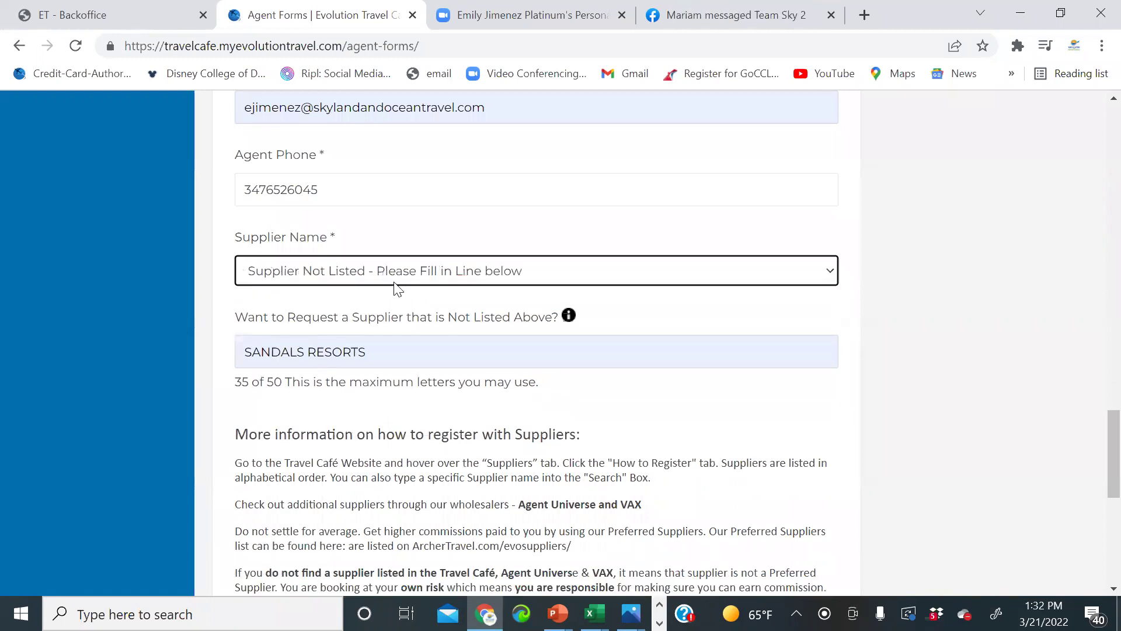
left_click(345, 277)
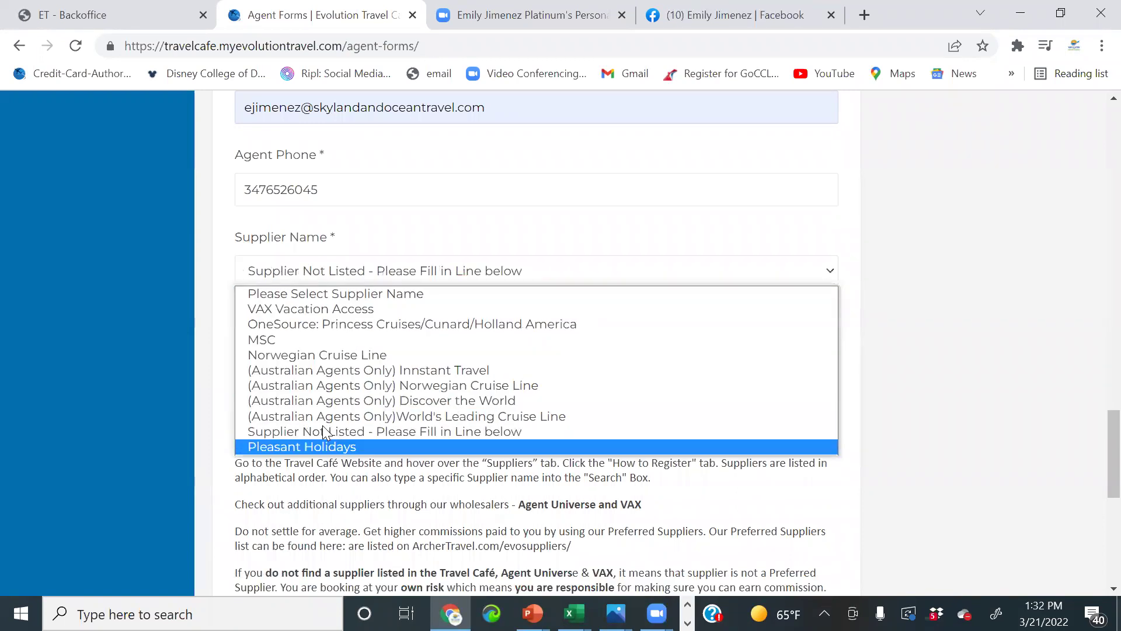
left_click(481, 433)
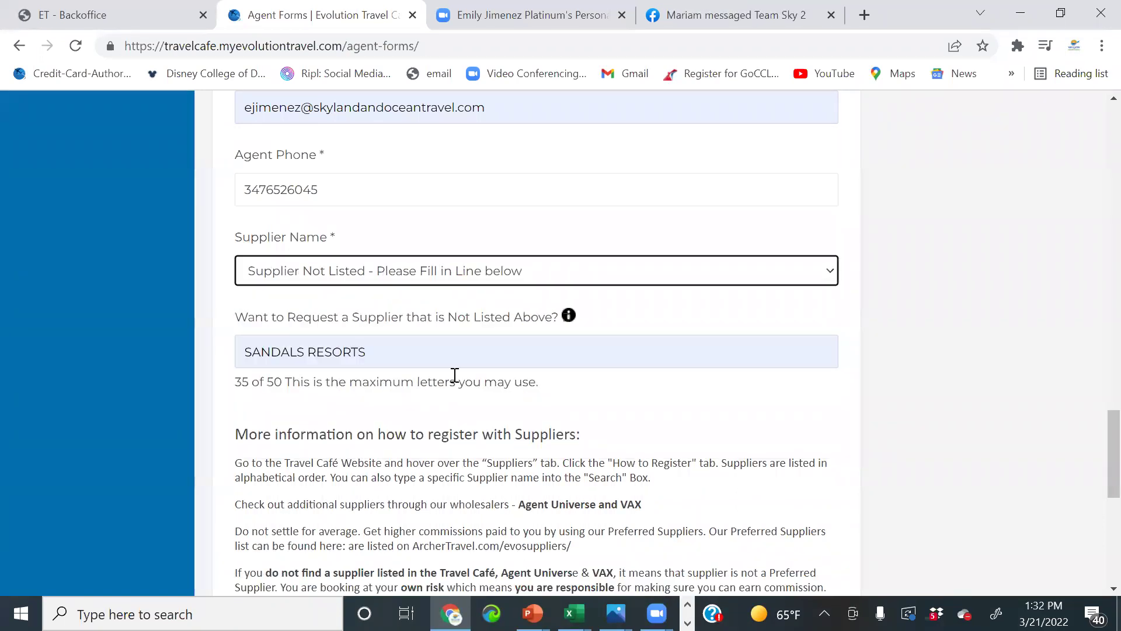
scroll(438, 350, "down", 3)
scroll(431, 422, "down", 5)
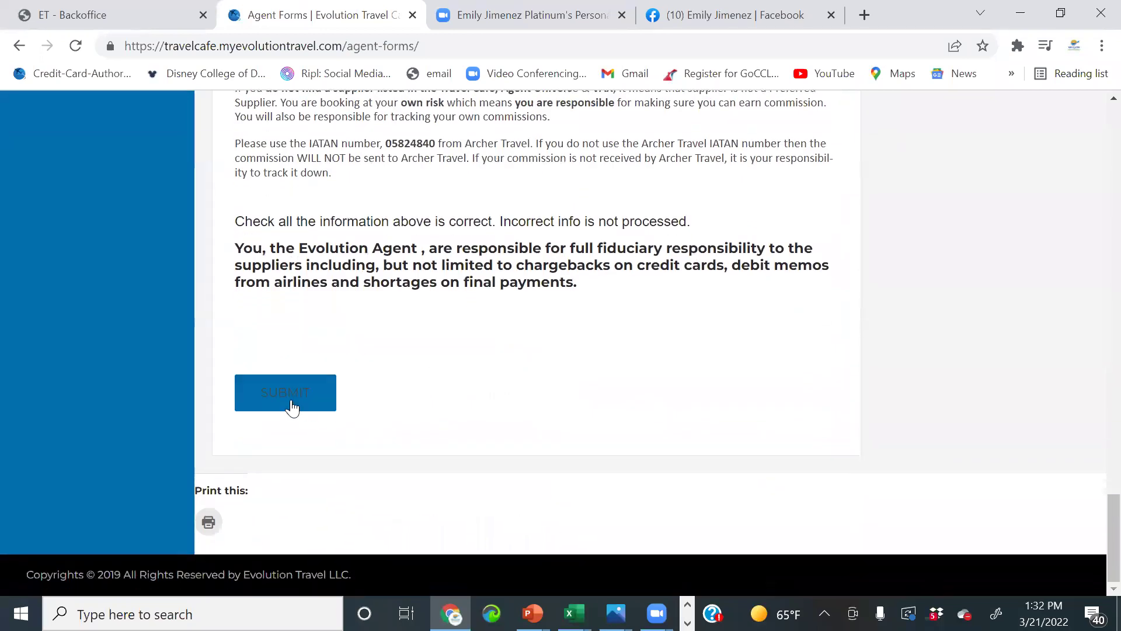
Submit the Sandals supplier request and check for the success confirmation
left_click(292, 405)
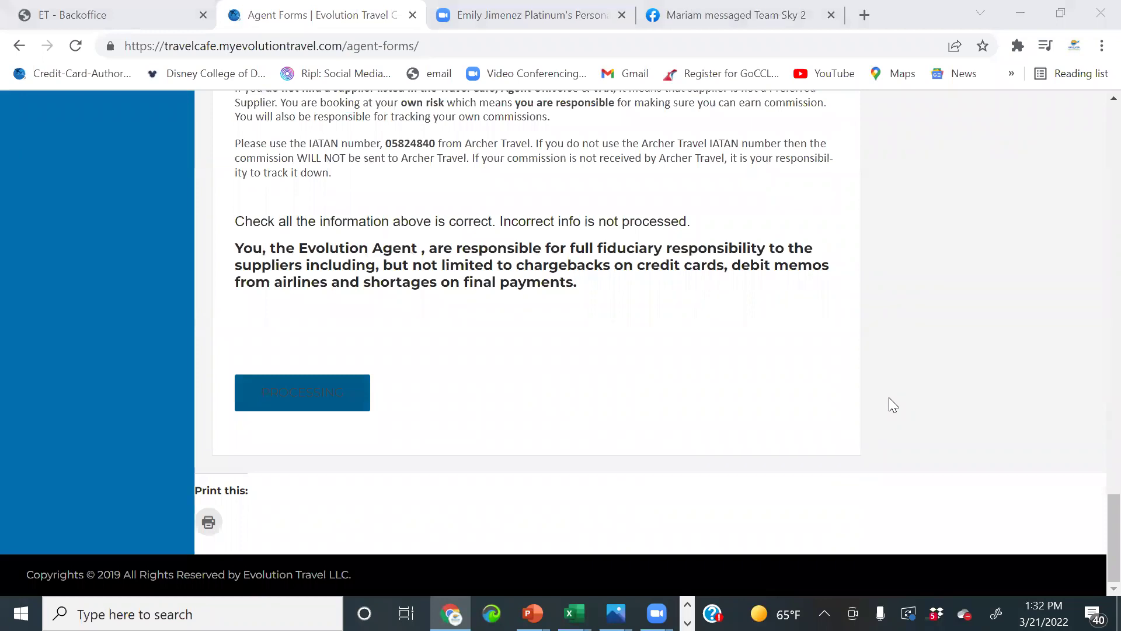
scroll(480, 385, "up", 3)
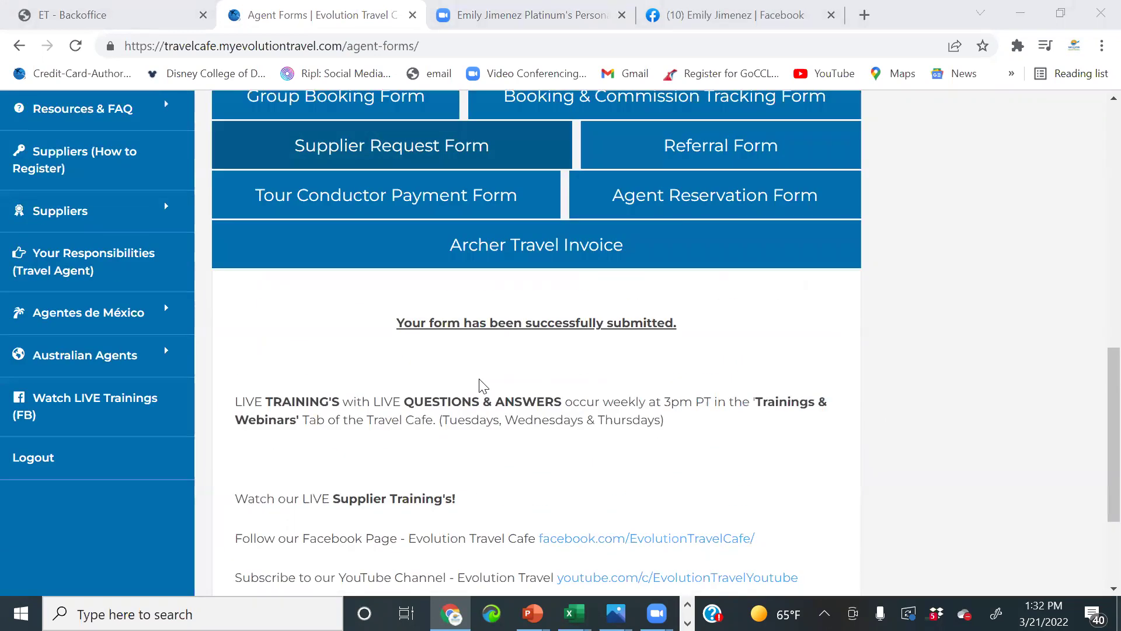
scroll(480, 386, "up", 10)
scroll(480, 385, "down", 3)
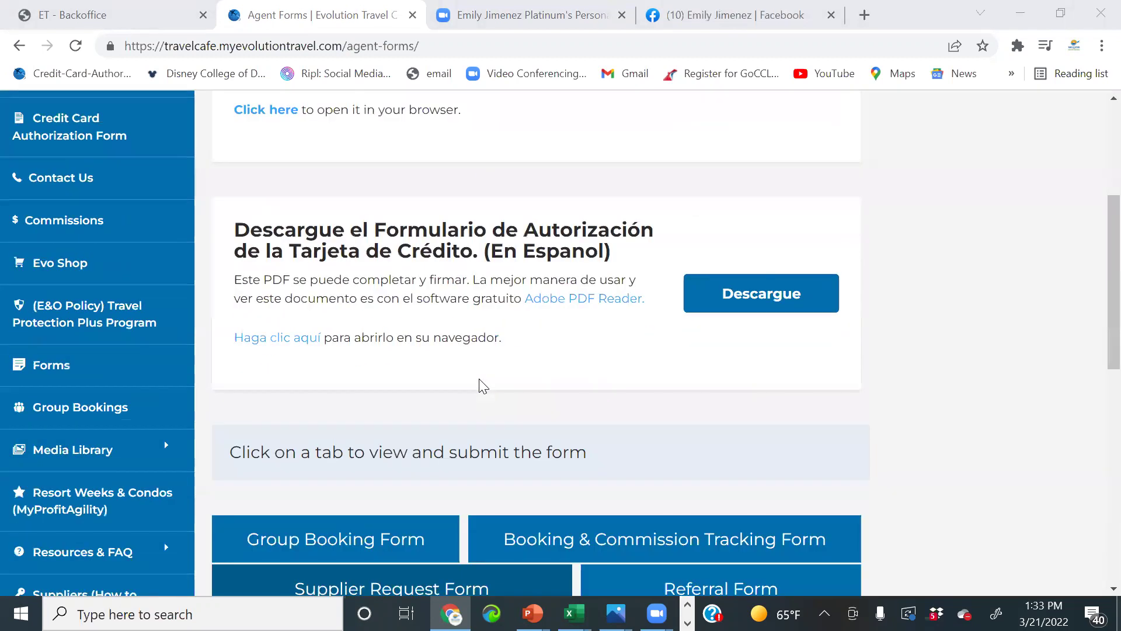
scroll(480, 383, "down", 10)
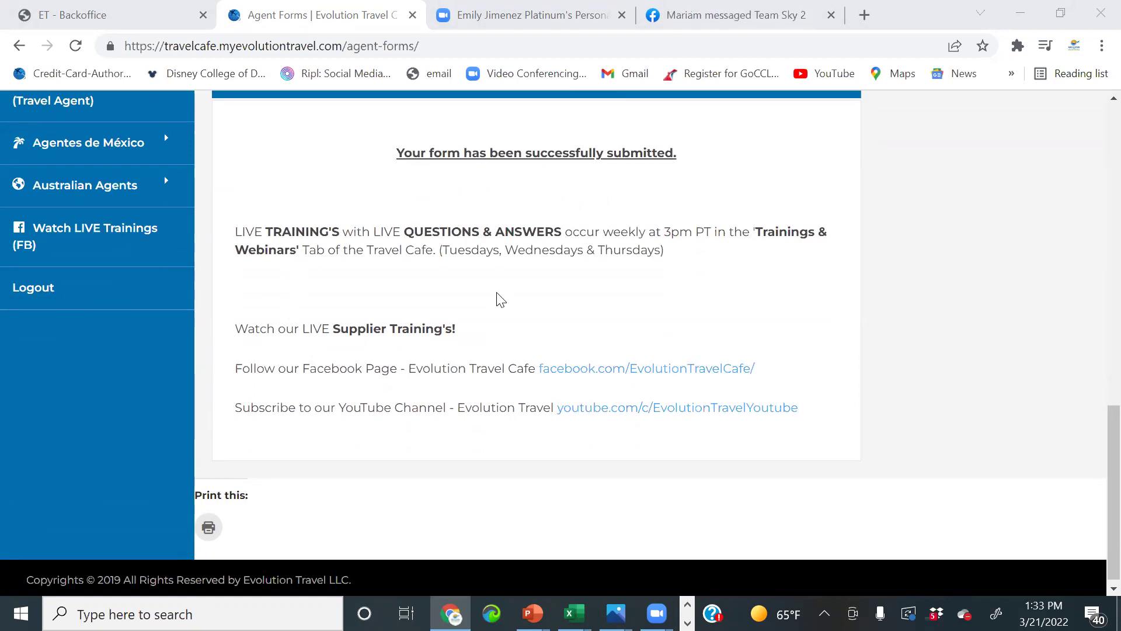
scroll(495, 296, "up", 6)
scroll(433, 271, "up", 7)
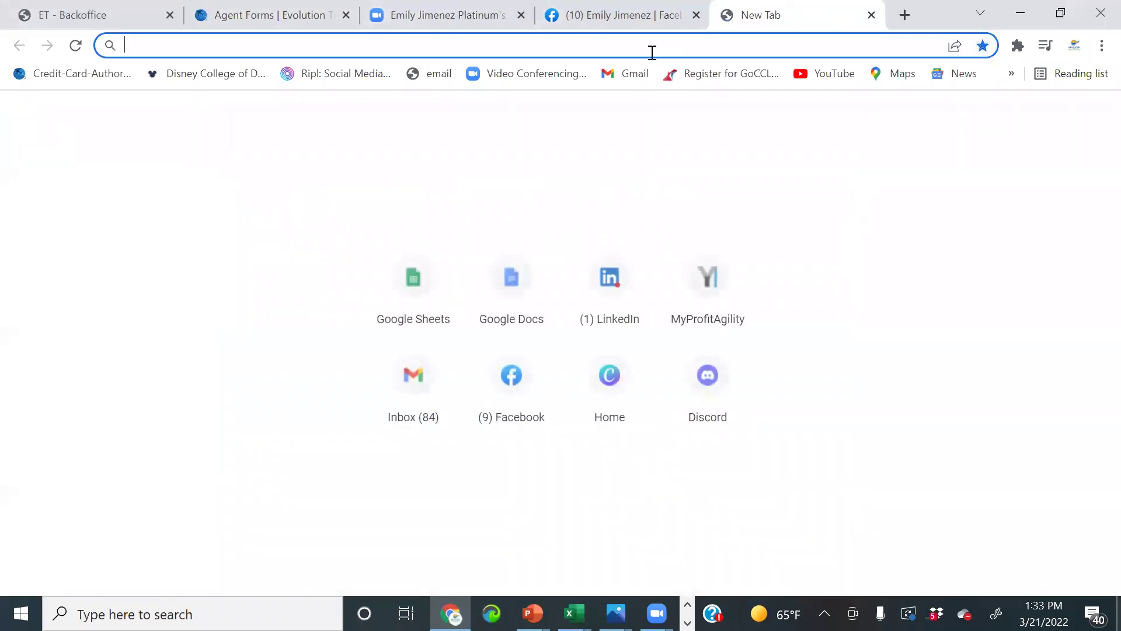
Search 'sandals ta portal login' and open the Sandals Travel Advisor Portal result
type("sanda")
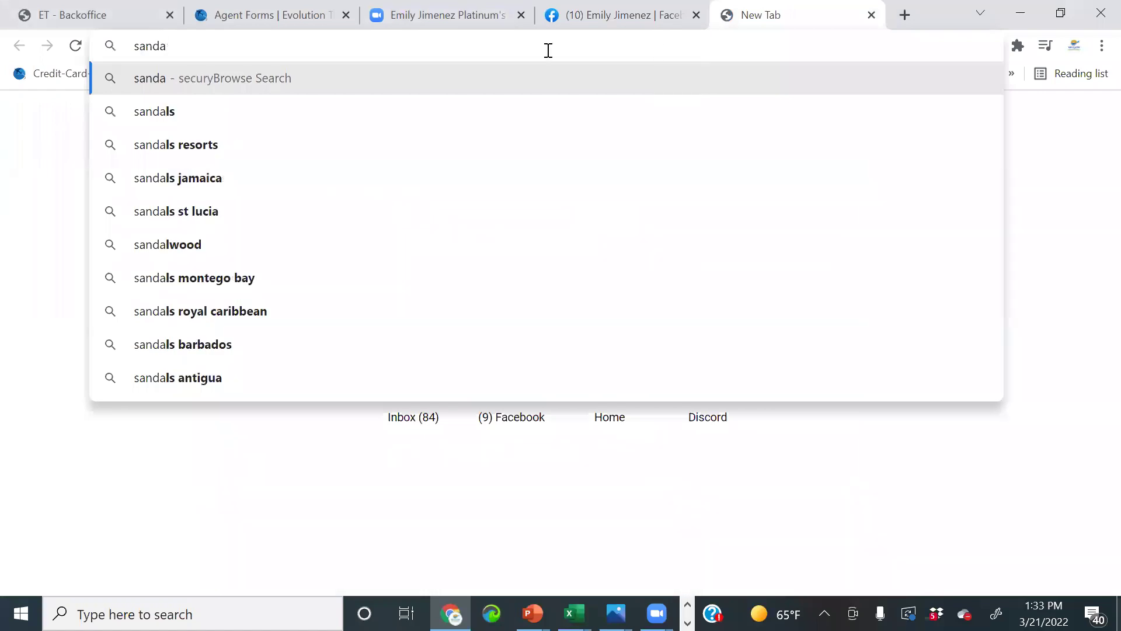
key("BackSpace")
key("BackSpace")
key("BackSpace")
key("BackSpace")
key("BackSpace")
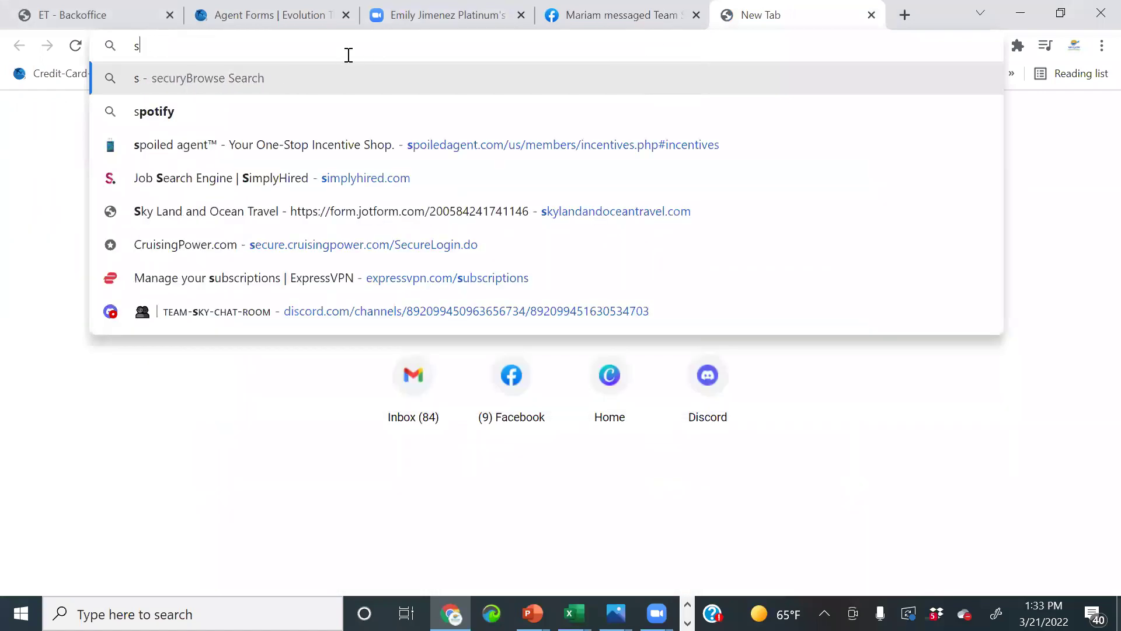
type("sand")
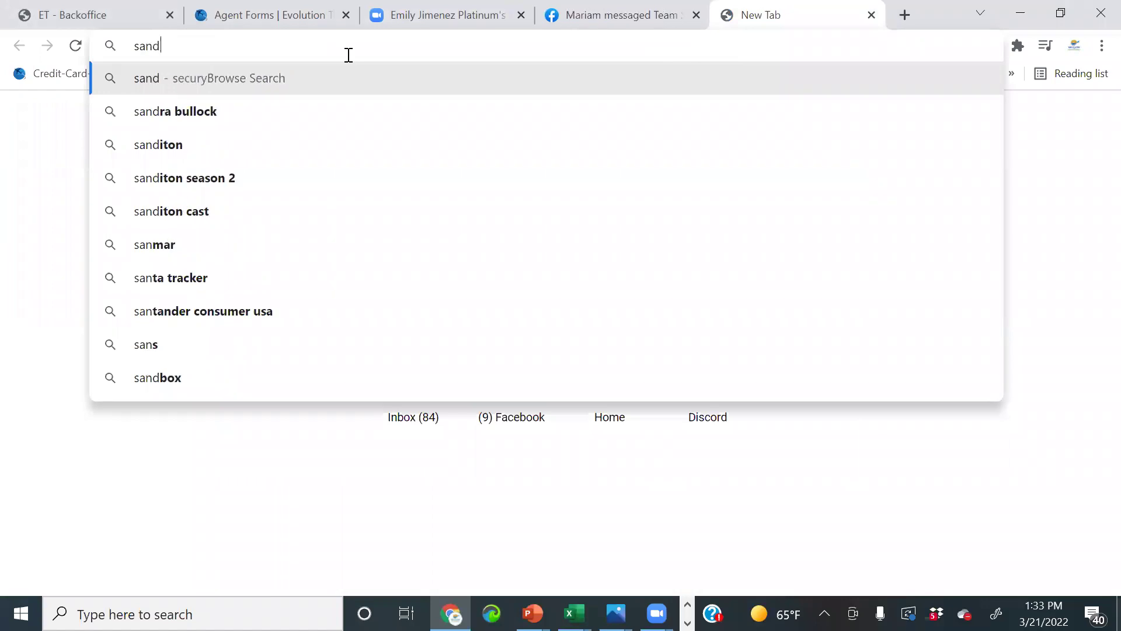
type("als ta")
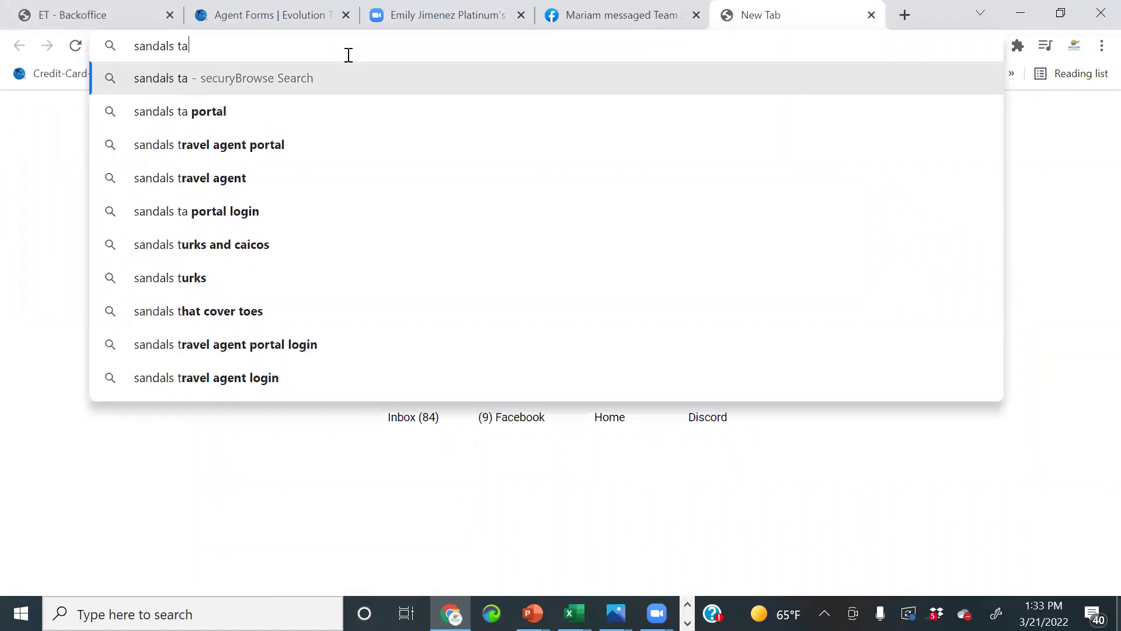
left_click(278, 150)
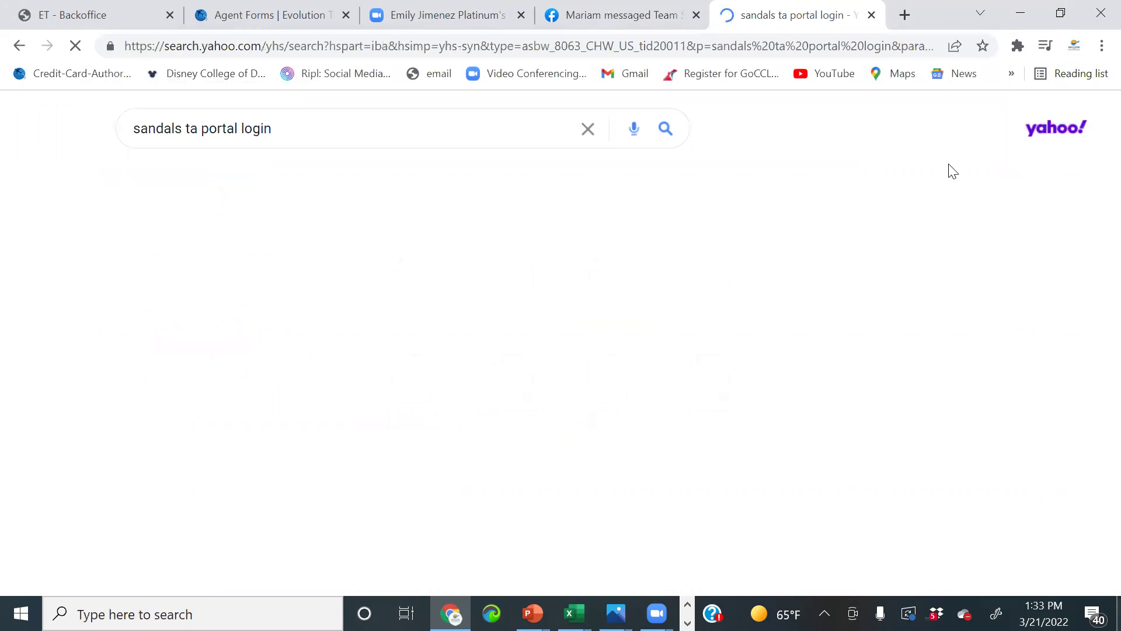
left_click(248, 279)
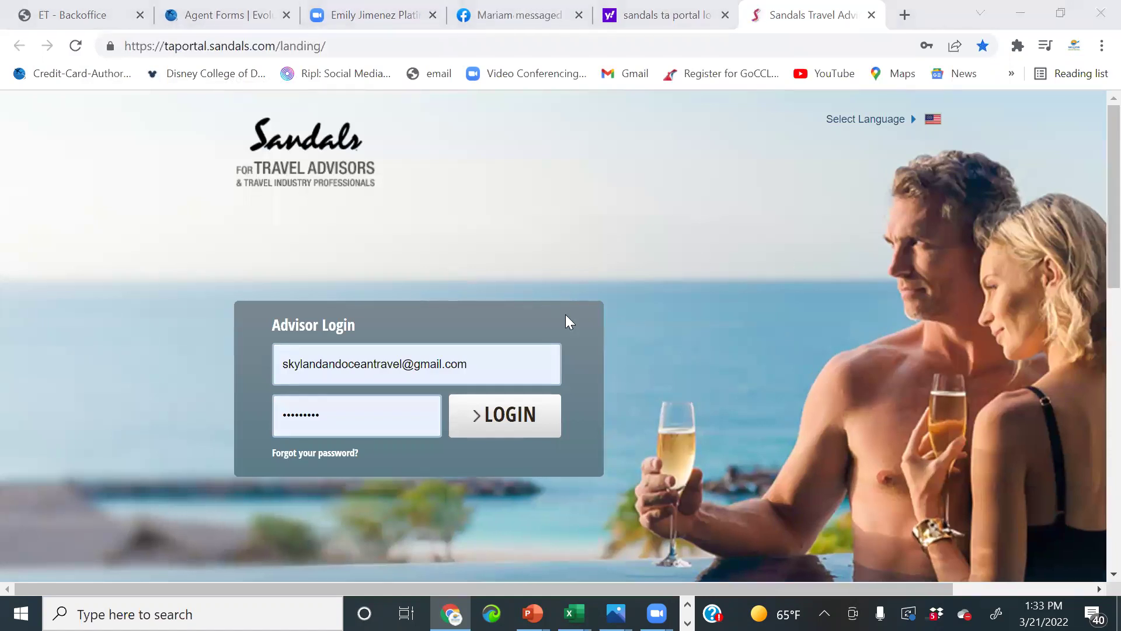
Sign in to the Sandals advisor portal and advance the promotional banner slideshow four times
left_click(517, 419)
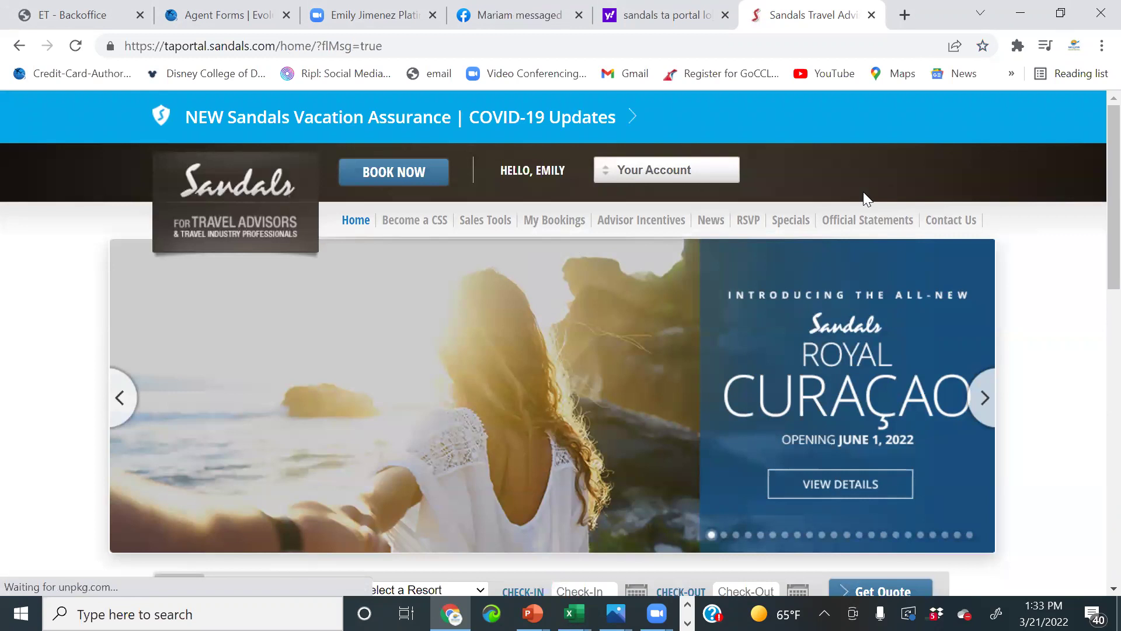
scroll(691, 274, "down", 4)
scroll(691, 275, "up", 5)
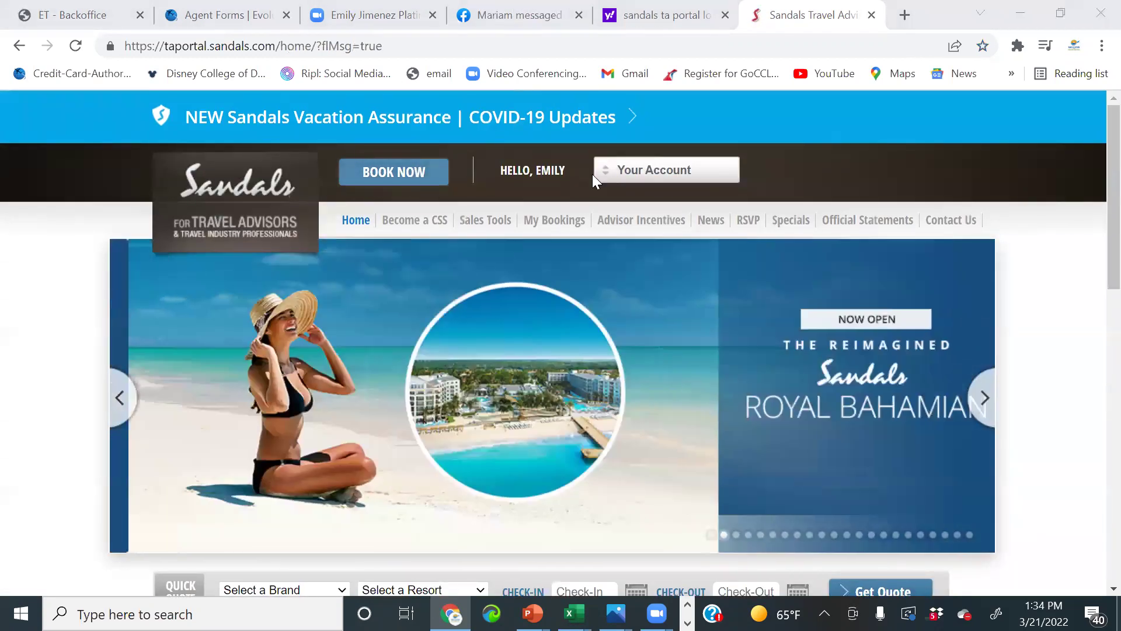
mouse_move(639, 178)
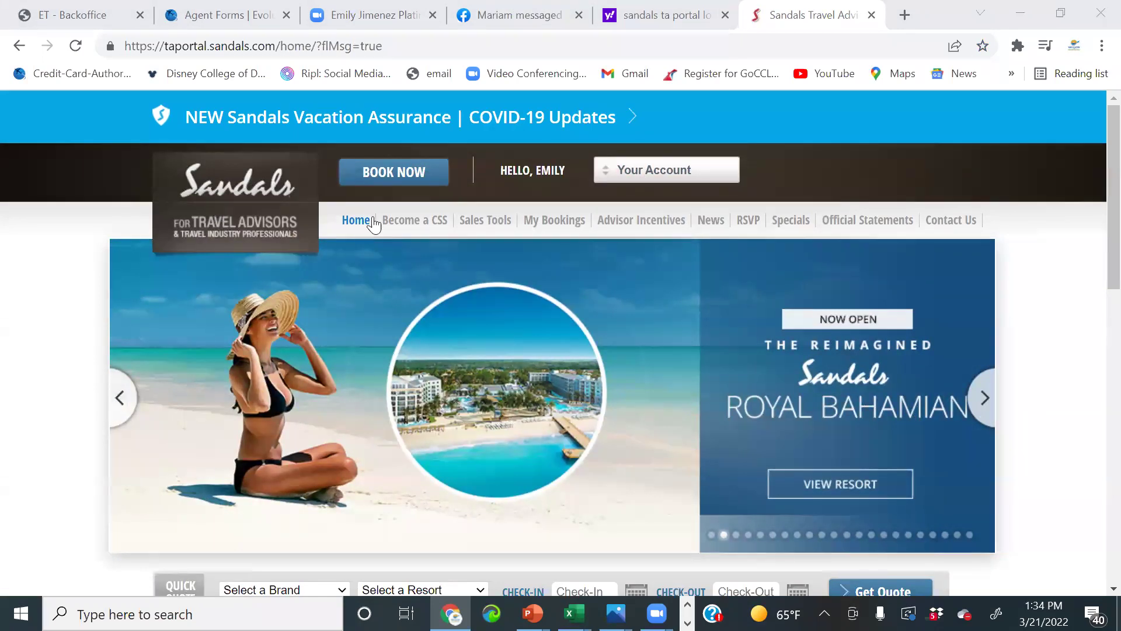
scroll(667, 331, "down", 2)
scroll(720, 324, "up", 2)
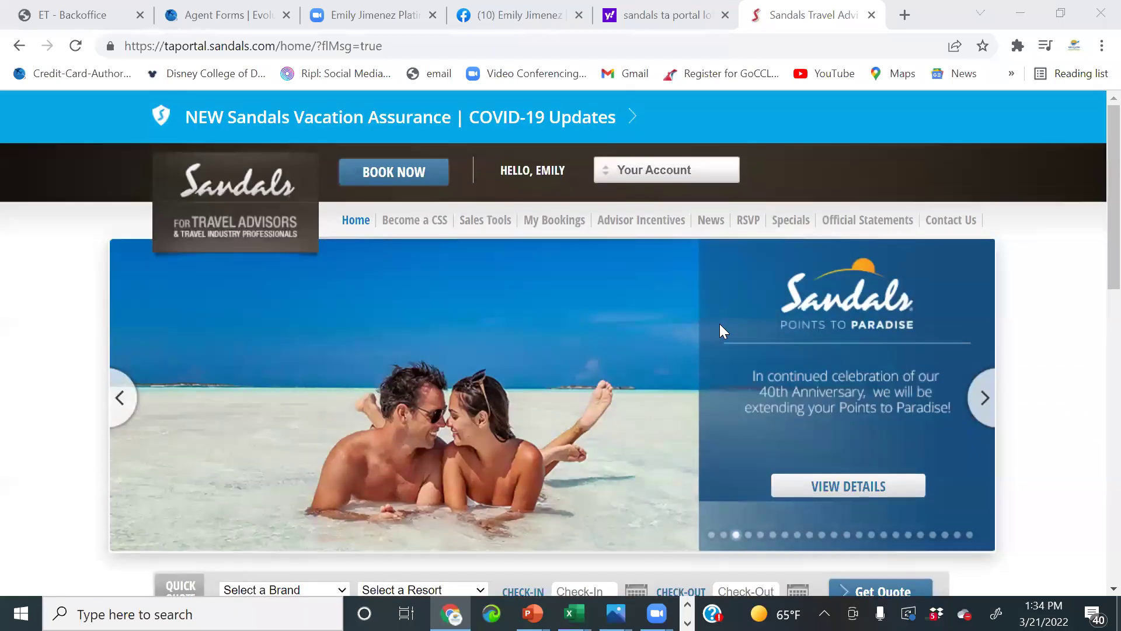
scroll(720, 324, "down", 4)
scroll(720, 324, "up", 2)
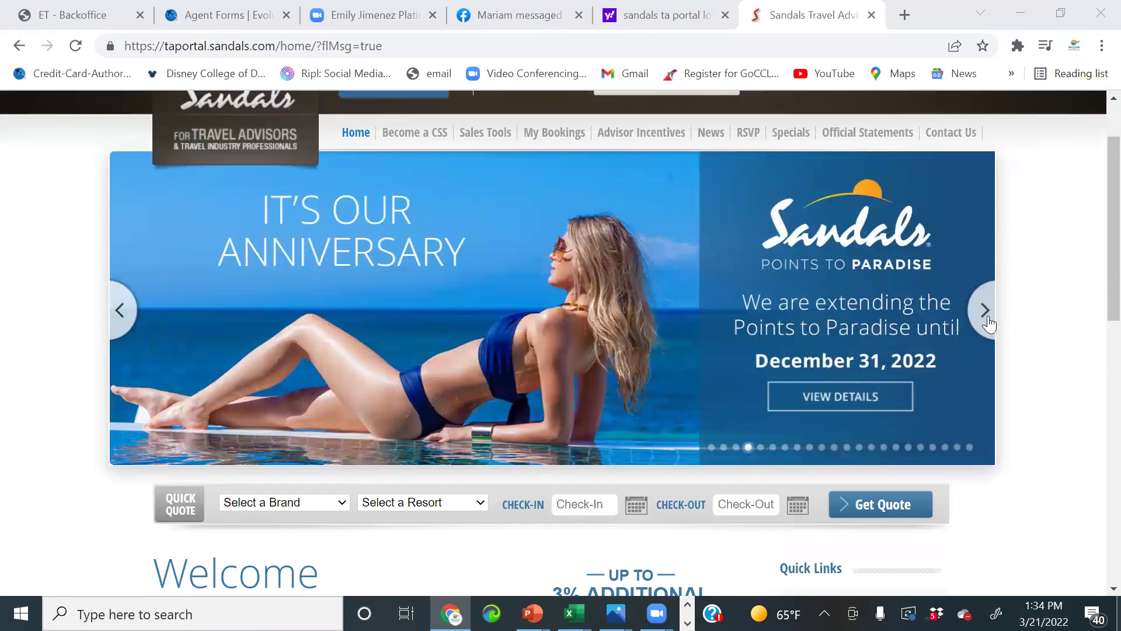
left_click(987, 321)
left_click(985, 316)
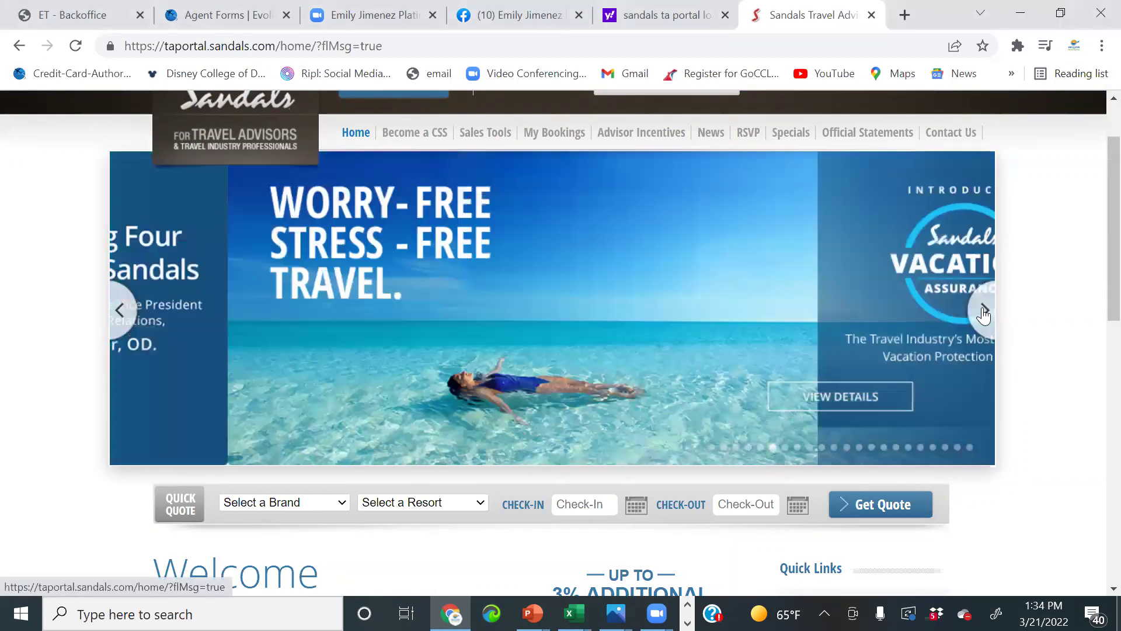
left_click(984, 314)
left_click(984, 314)
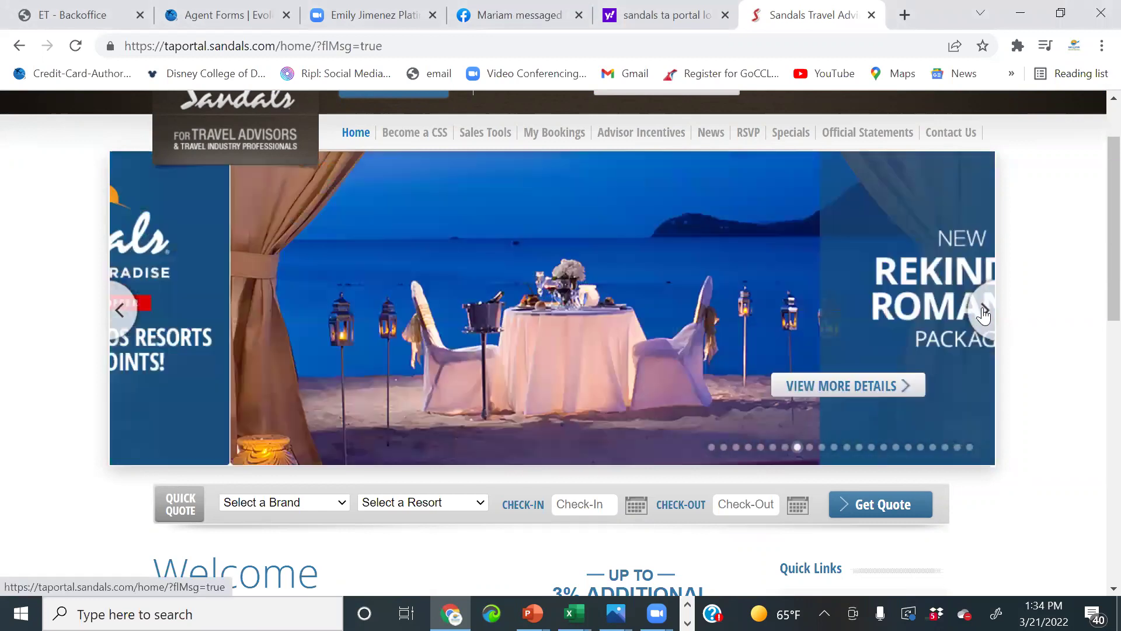
Open the Cobrand Profile page from the Your Account menu
scroll(729, 374, "down", 6)
scroll(839, 380, "up", 1)
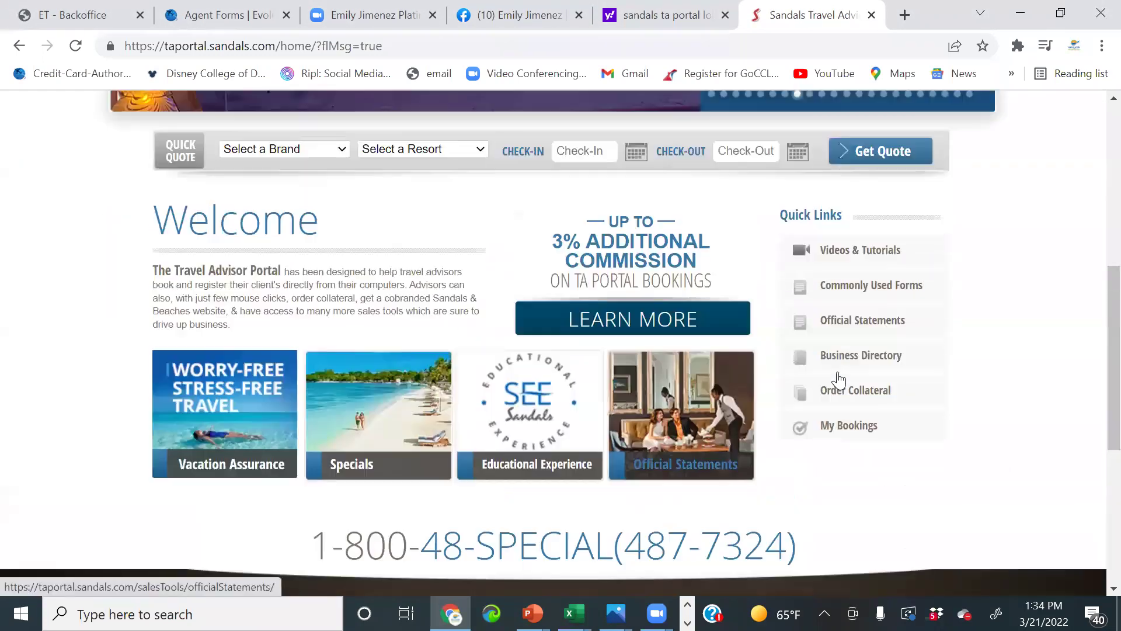
scroll(839, 380, "up", 1)
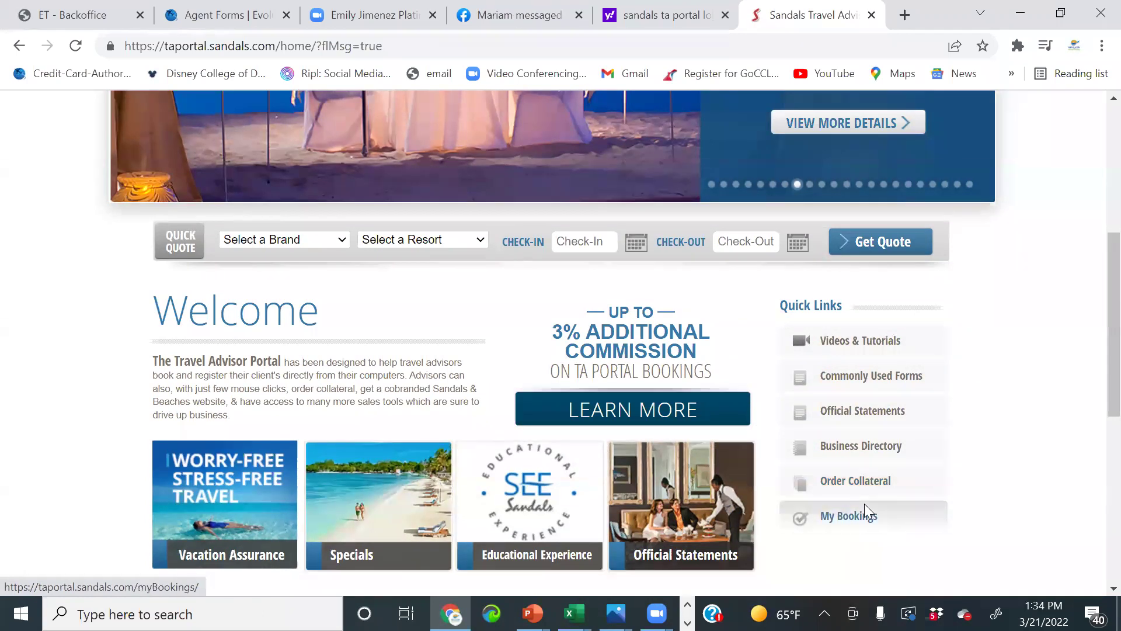
scroll(865, 503, "down", 1)
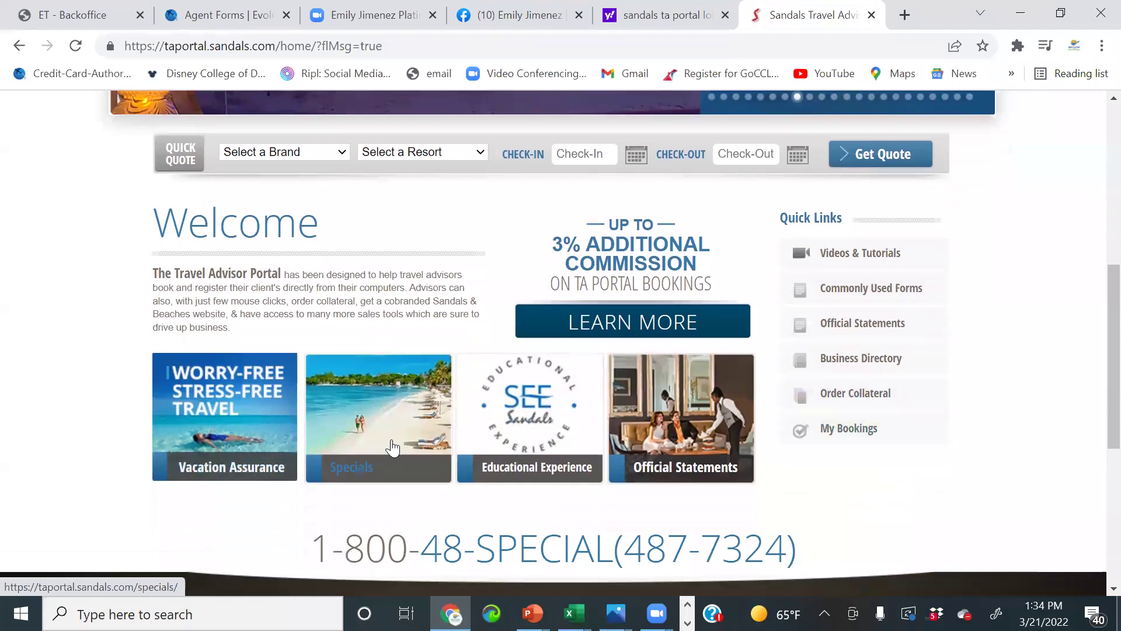
scroll(392, 447, "up", 6)
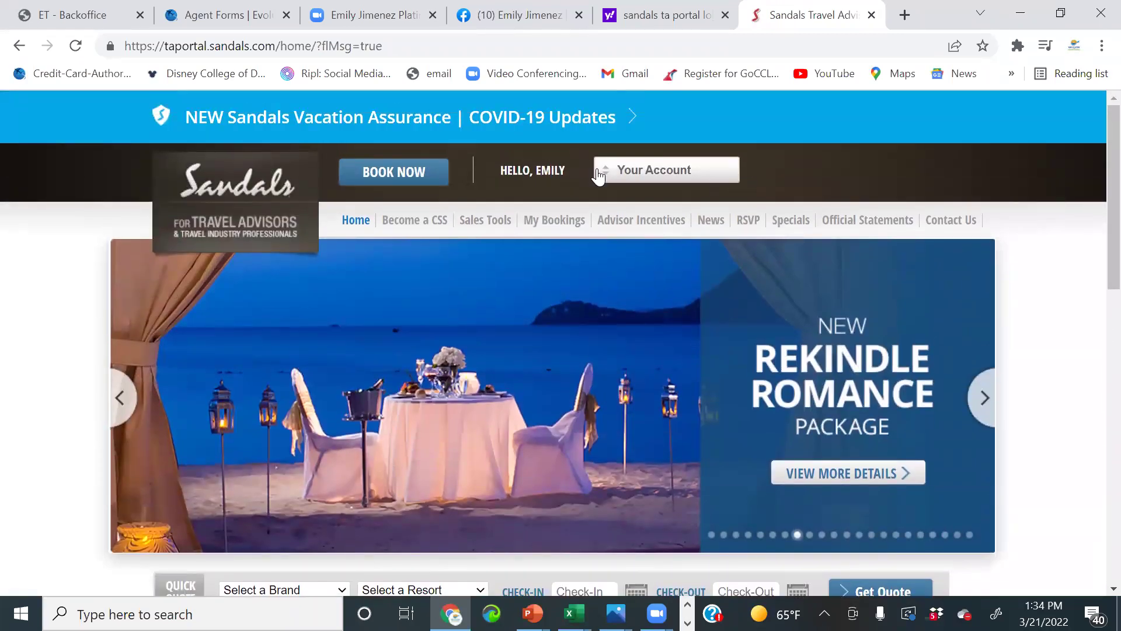
left_click(605, 171)
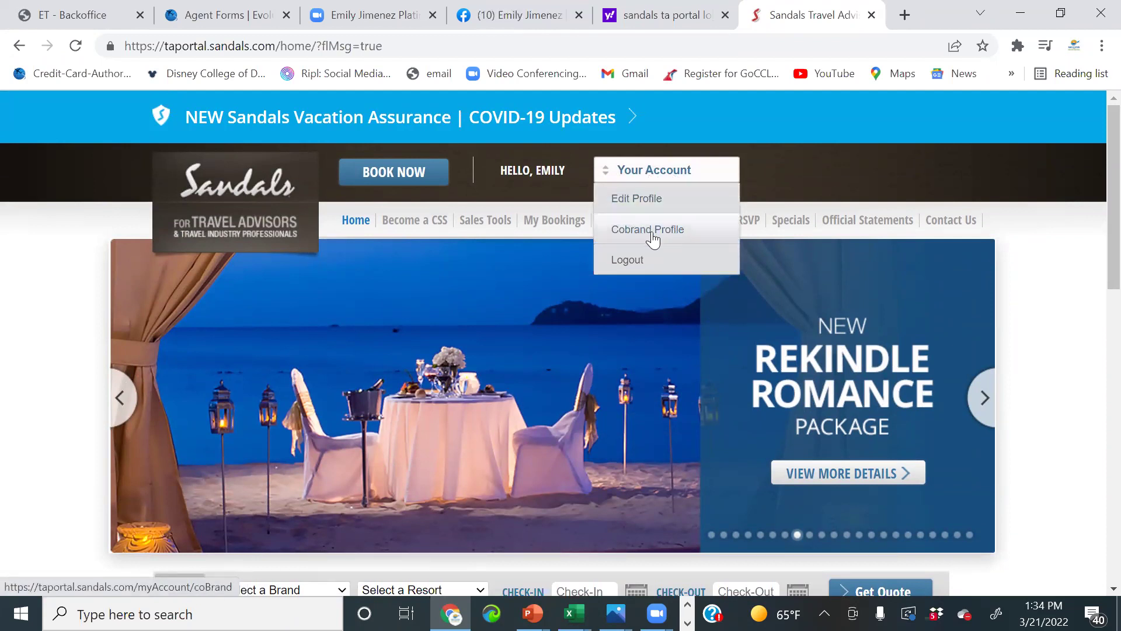
left_click(688, 229)
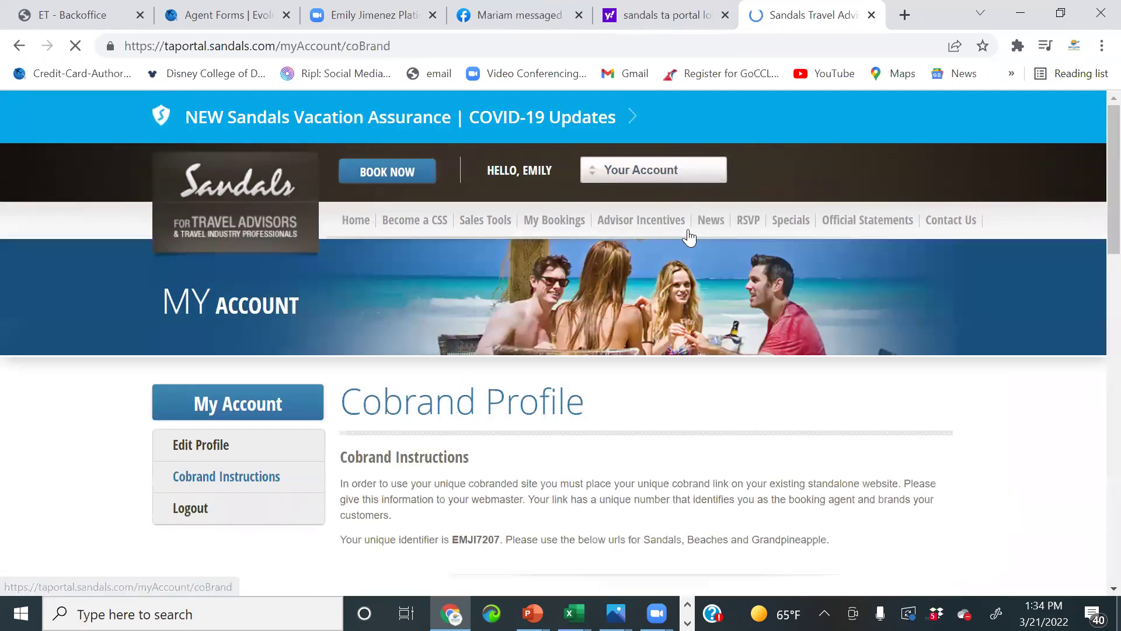
Copy the first Beaches referral URL from the Cobrand Profile page and open a new blank tab
scroll(696, 325, "down", 5)
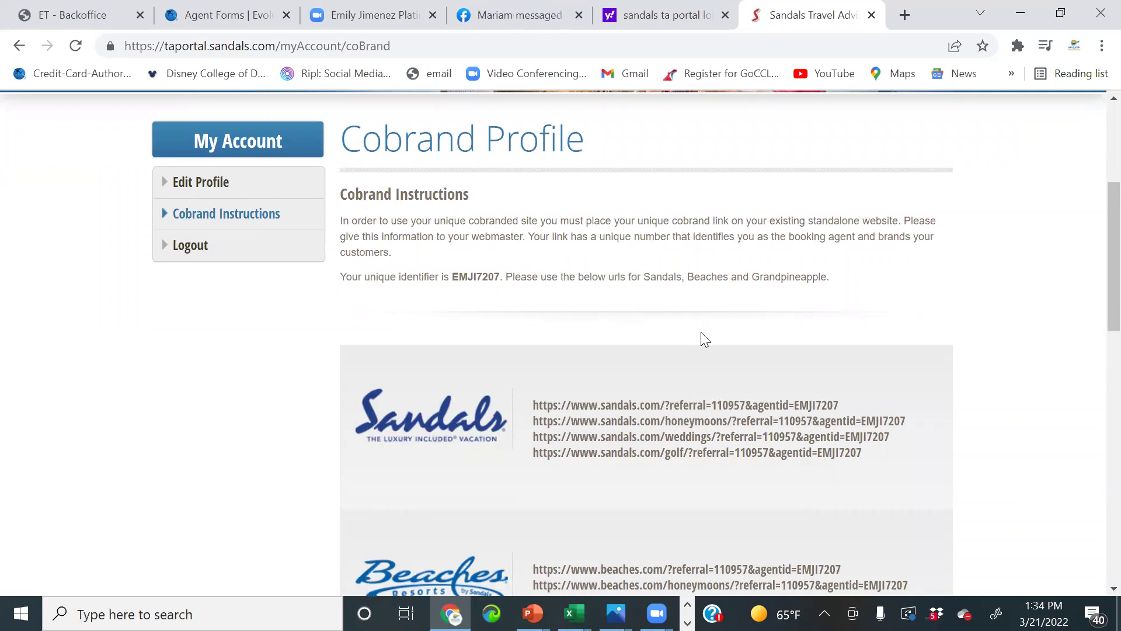
scroll(739, 371, "down", 6)
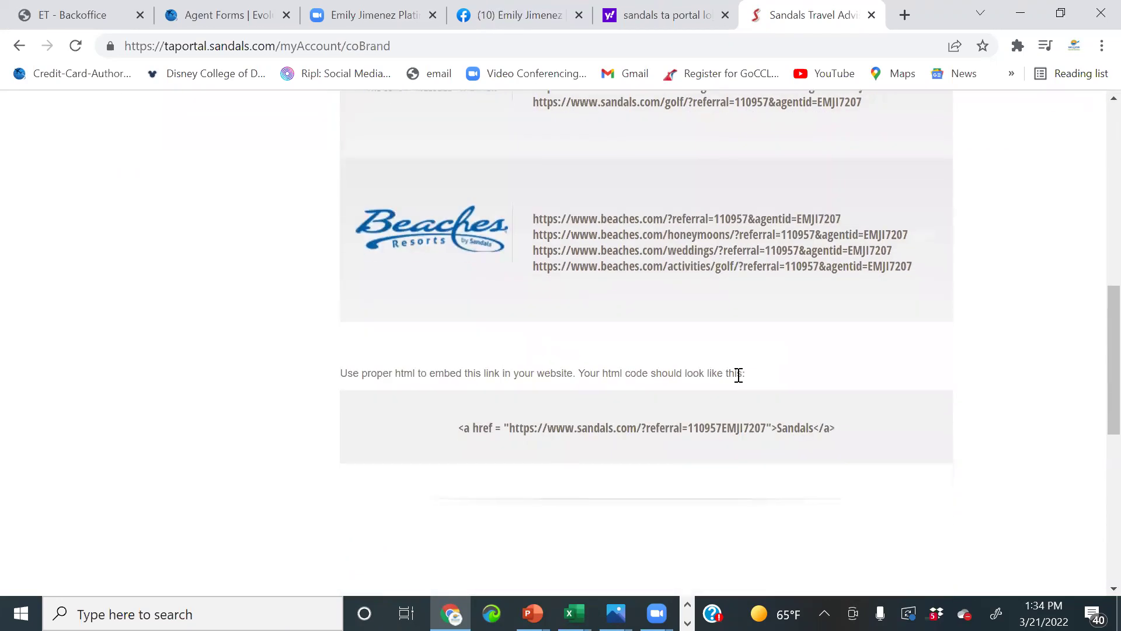
scroll(484, 312, "up", 4)
scroll(413, 335, "down", 3)
scroll(536, 234, "up", 1)
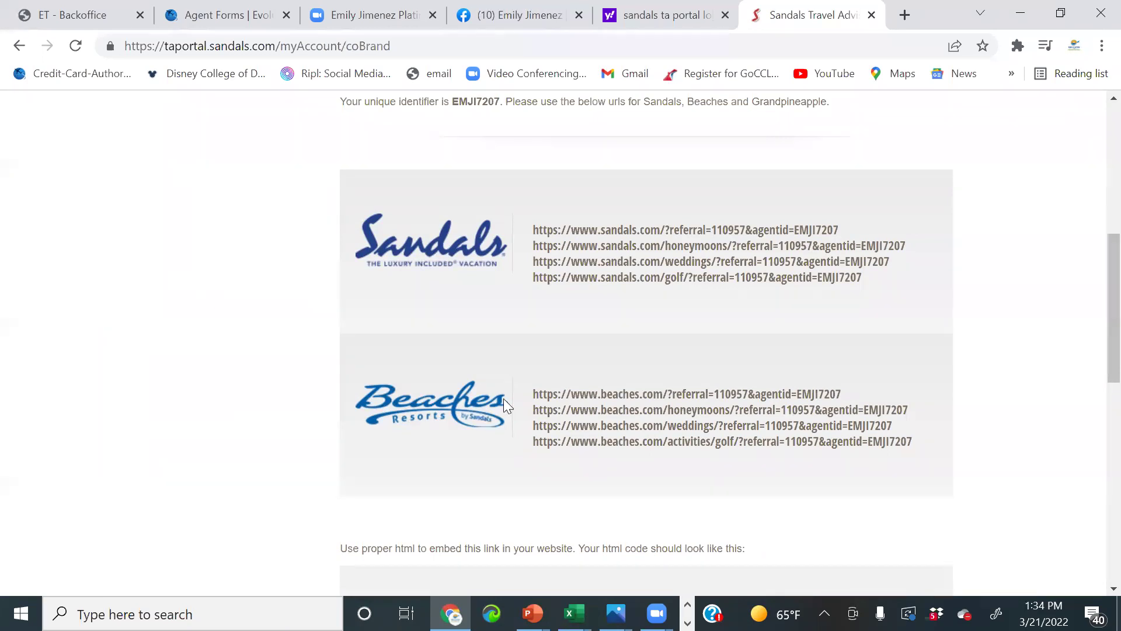
left_click_drag(533, 391, 819, 379)
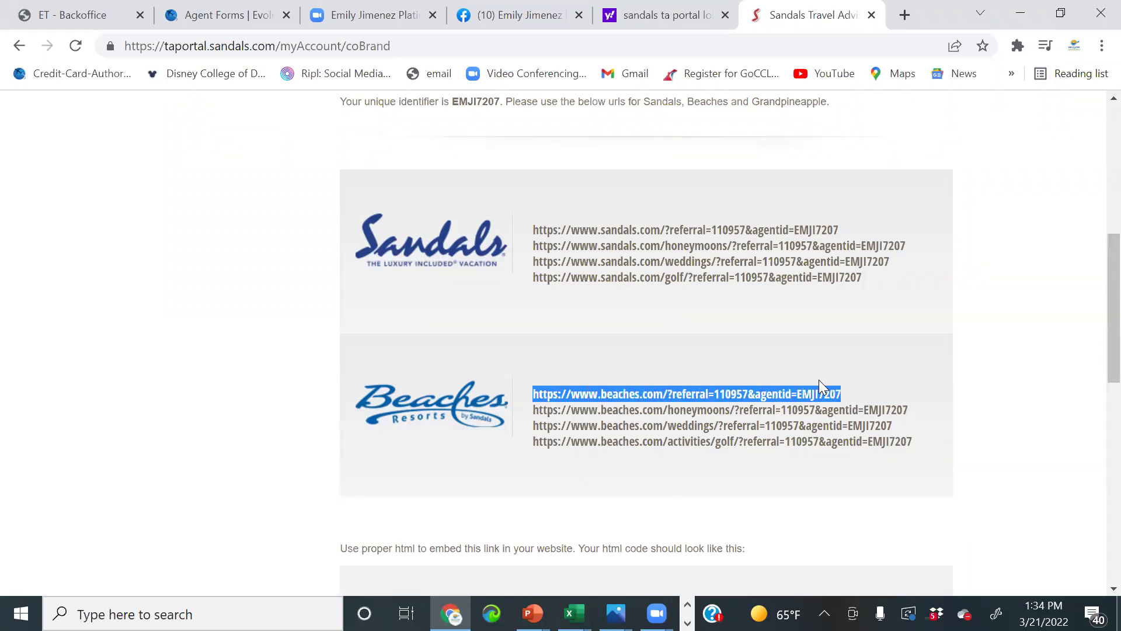
right_click(819, 380)
key("ctrl+c")
key("ctrl+t")
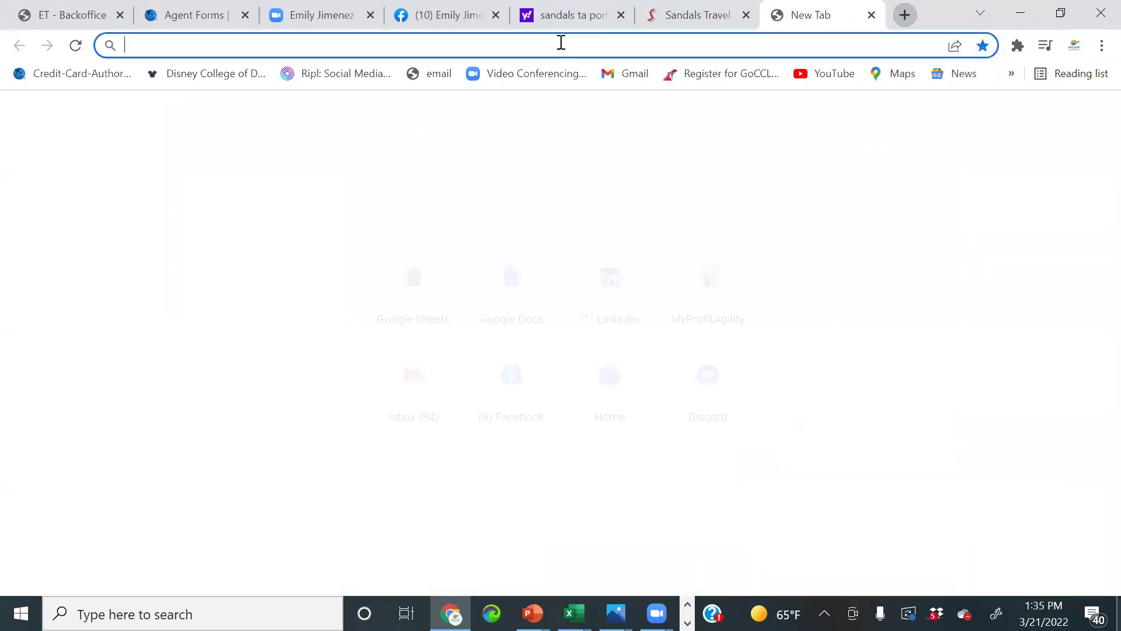
right_click(561, 43)
Paste the copied Beaches referral link into the new tab and load Beaches.com
left_click(653, 156)
key("Return")
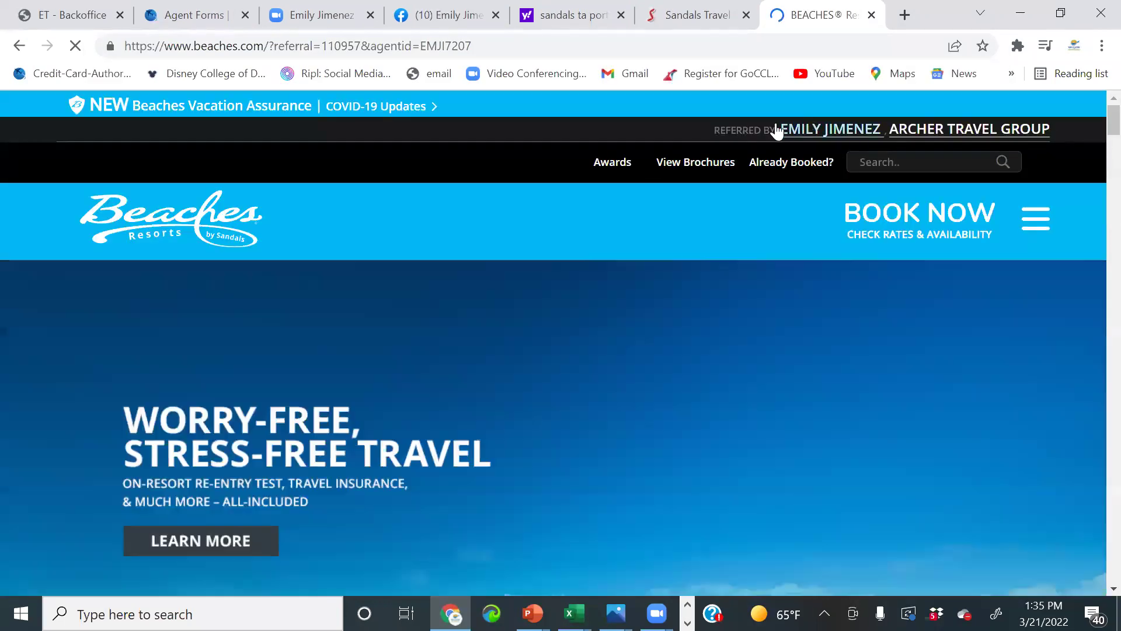
scroll(401, 251, "down", 3)
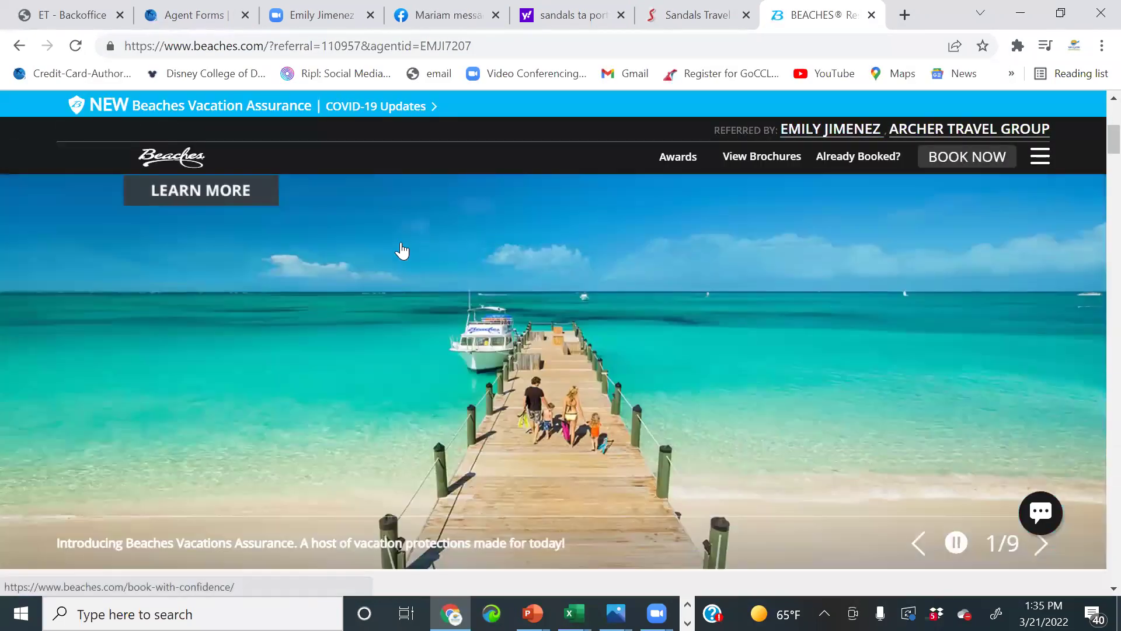
scroll(564, 257, "down", 10)
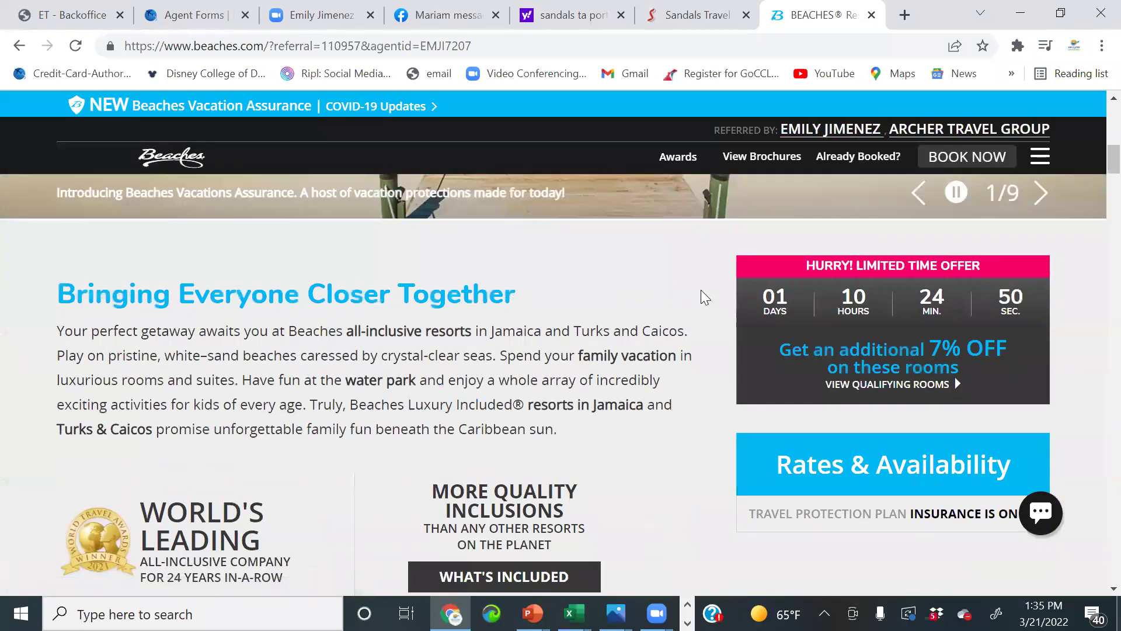
scroll(902, 338, "up", 4)
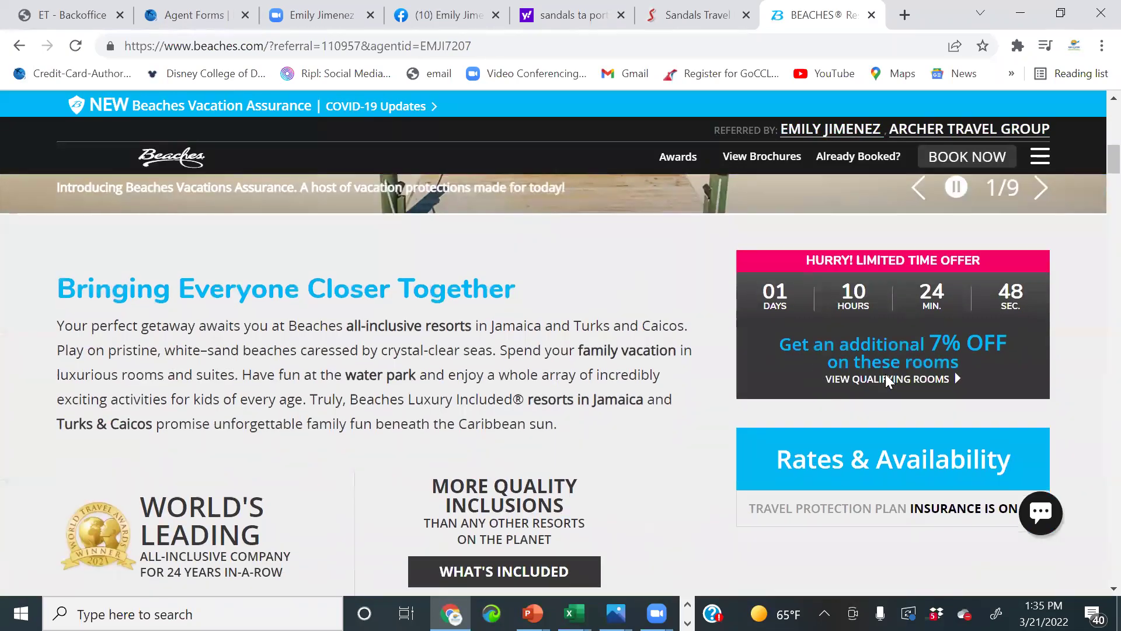
Scroll through the Beaches homepage, then return to the Sandals cobrand links tab
scroll(864, 327, "down", 3)
scroll(876, 326, "down", 4)
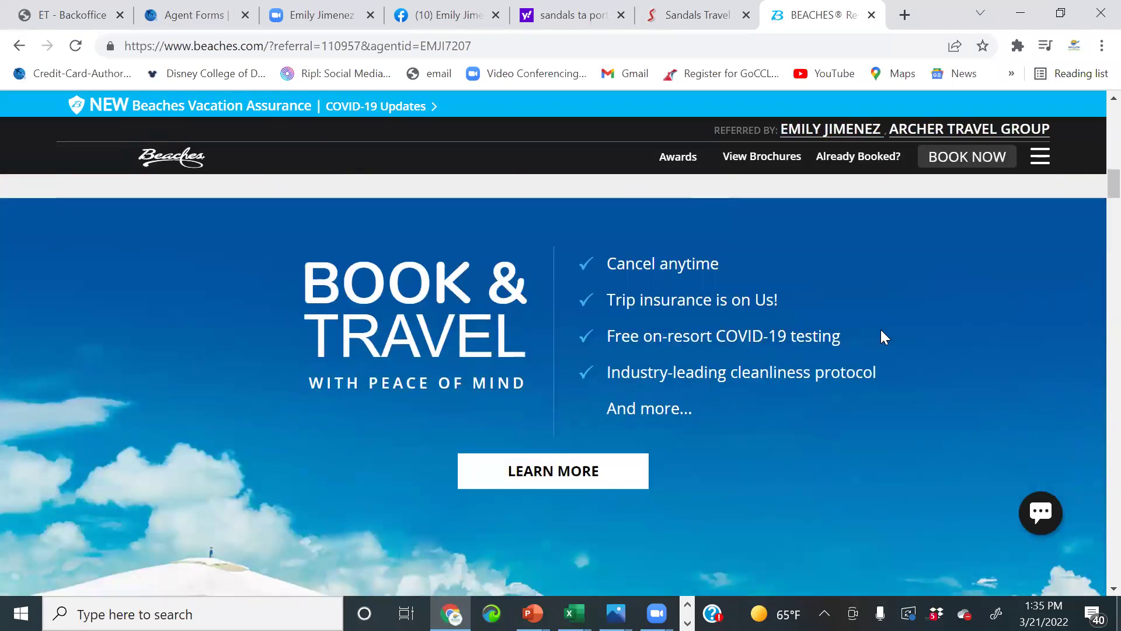
scroll(801, 326, "down", 3)
scroll(801, 326, "down", 15)
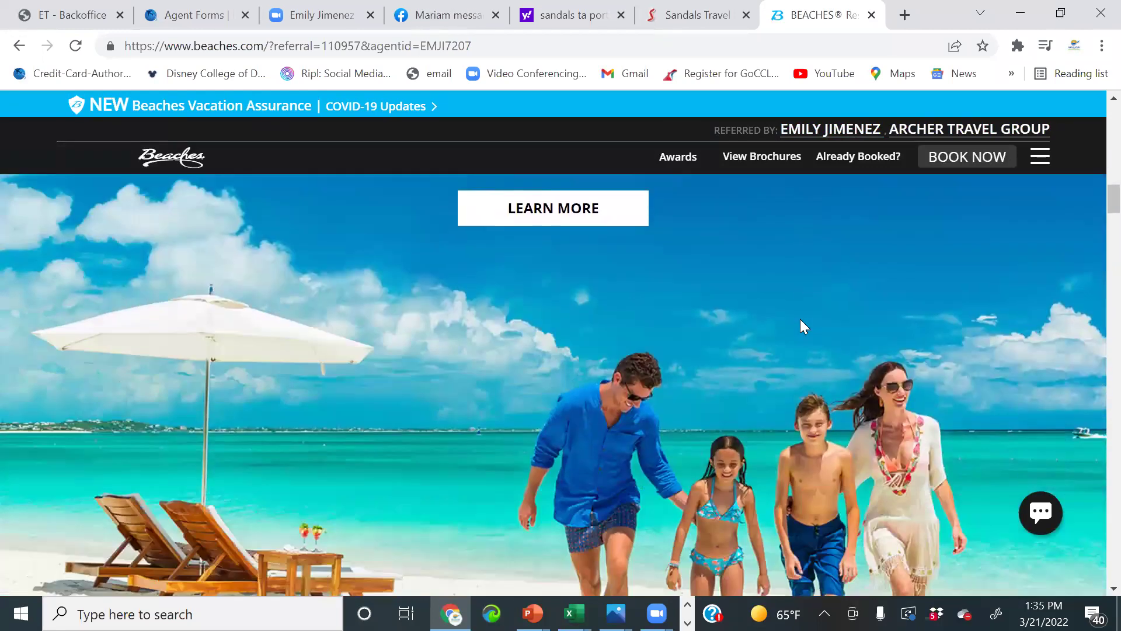
scroll(800, 322, "down", 20)
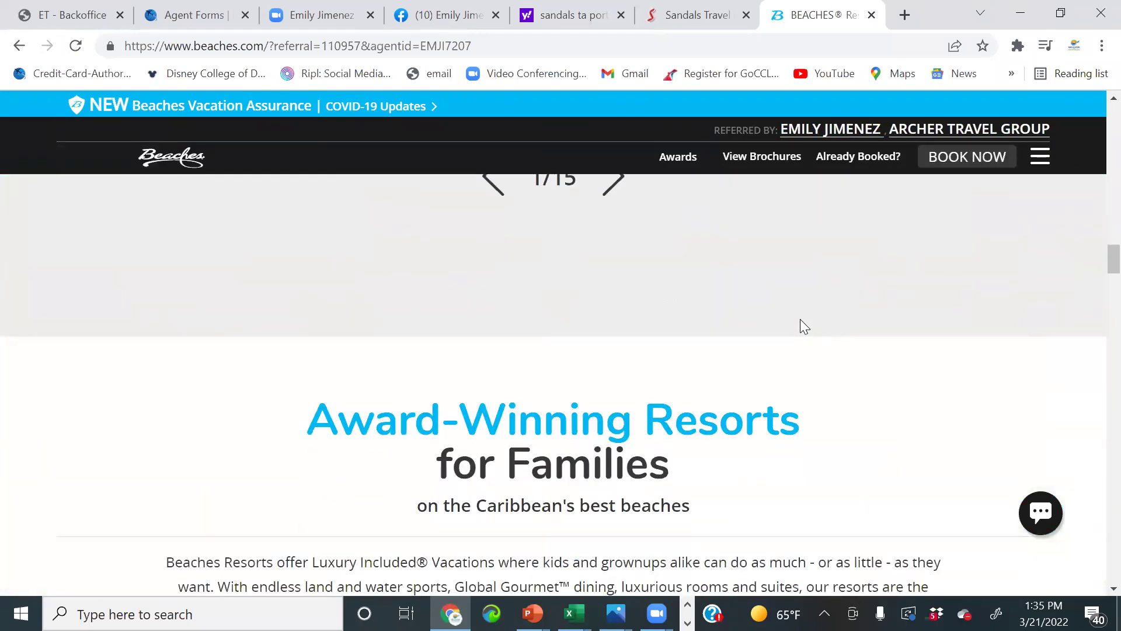
scroll(801, 327, "down", 15)
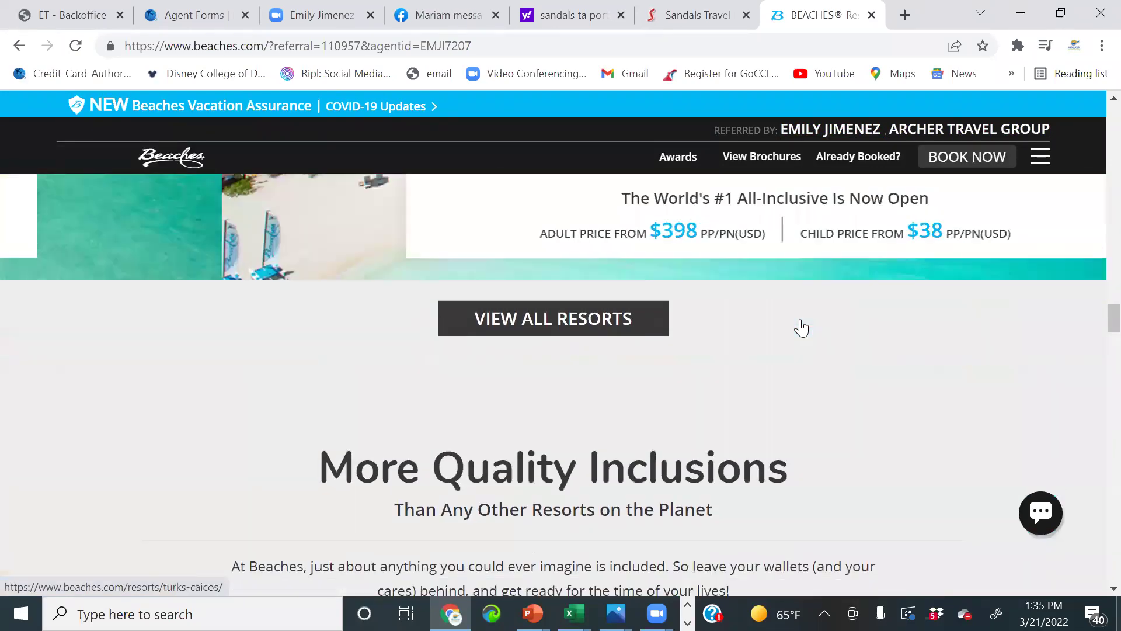
scroll(804, 325, "down", 10)
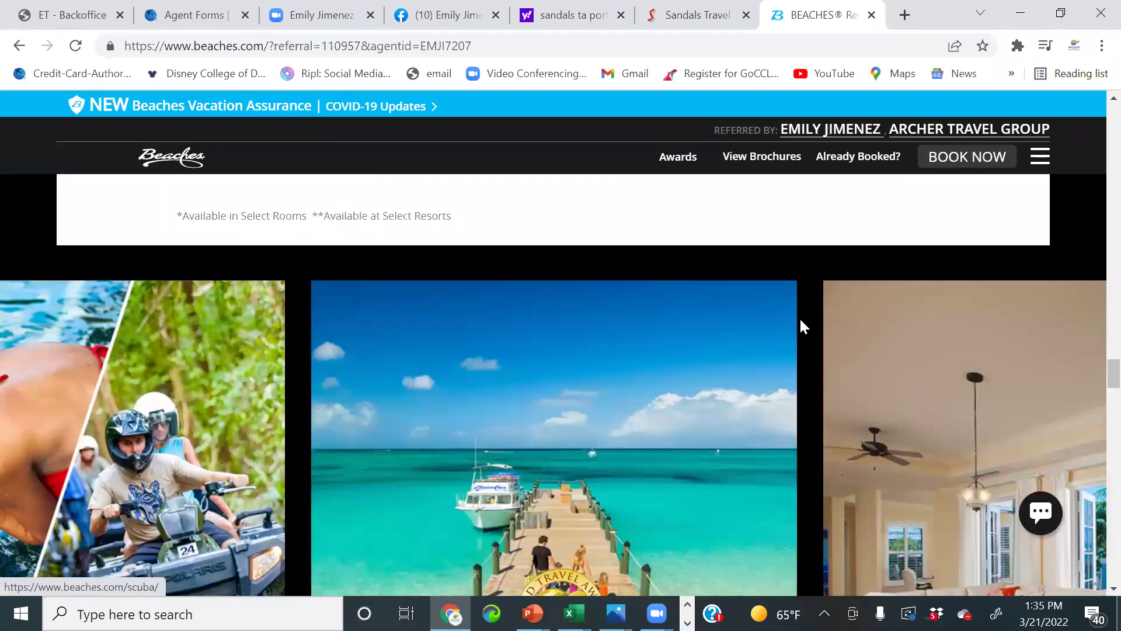
scroll(801, 318, "up", 4)
scroll(799, 322, "up", 20)
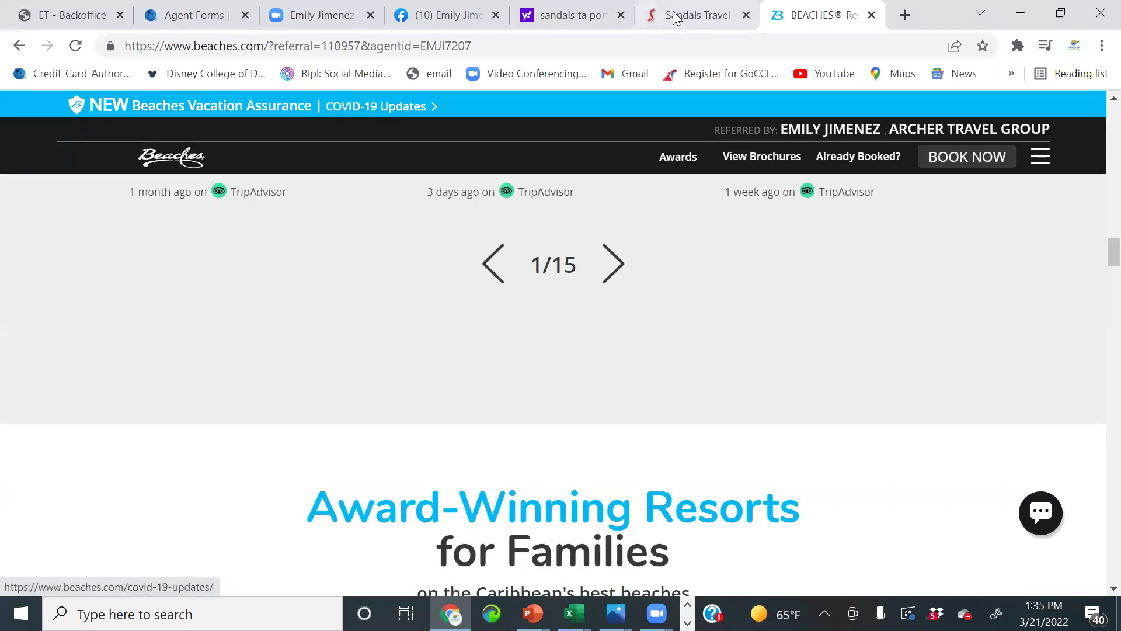
left_click(674, 18)
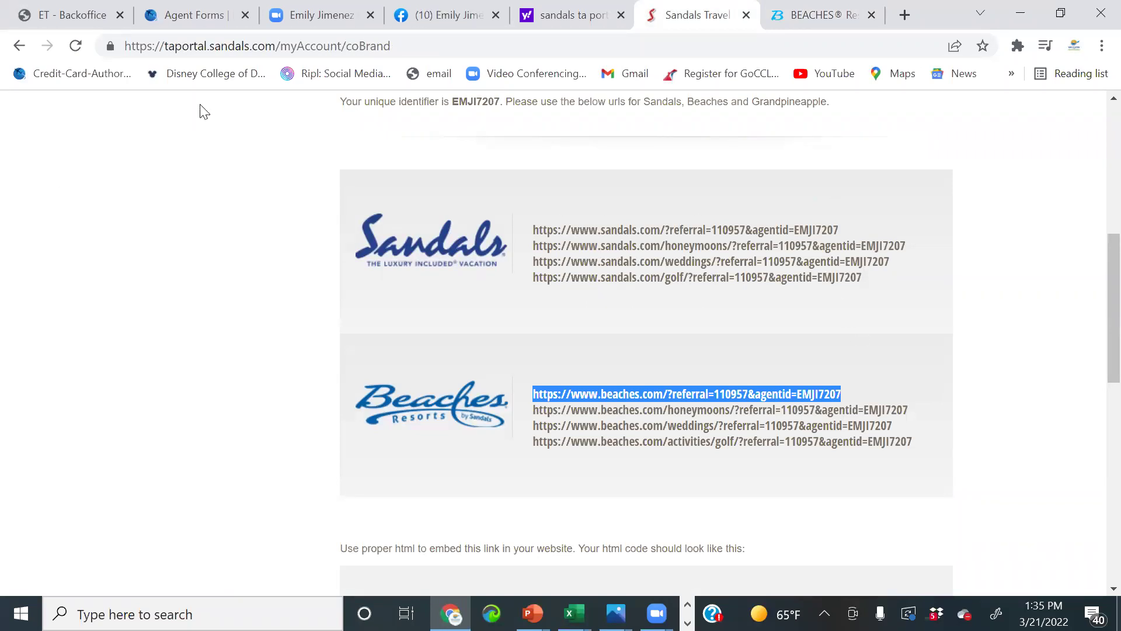
Switch to the Facebook profile tab and scroll through it
left_click(417, 18)
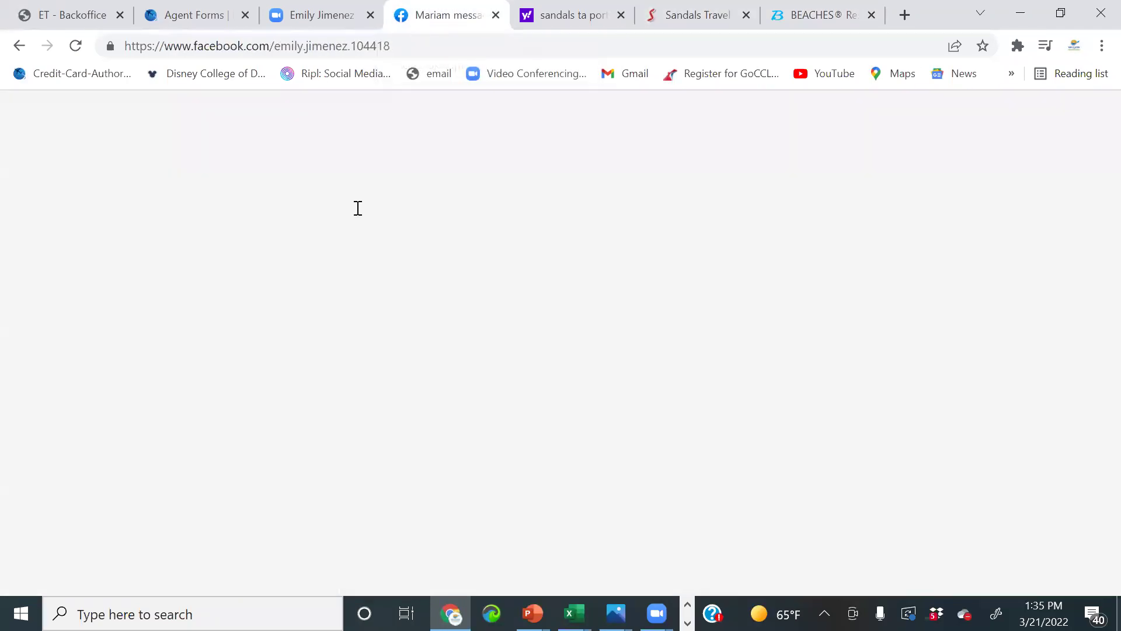
scroll(386, 292, "down", 15)
scroll(395, 299, "down", 2)
scroll(394, 297, "up", 2)
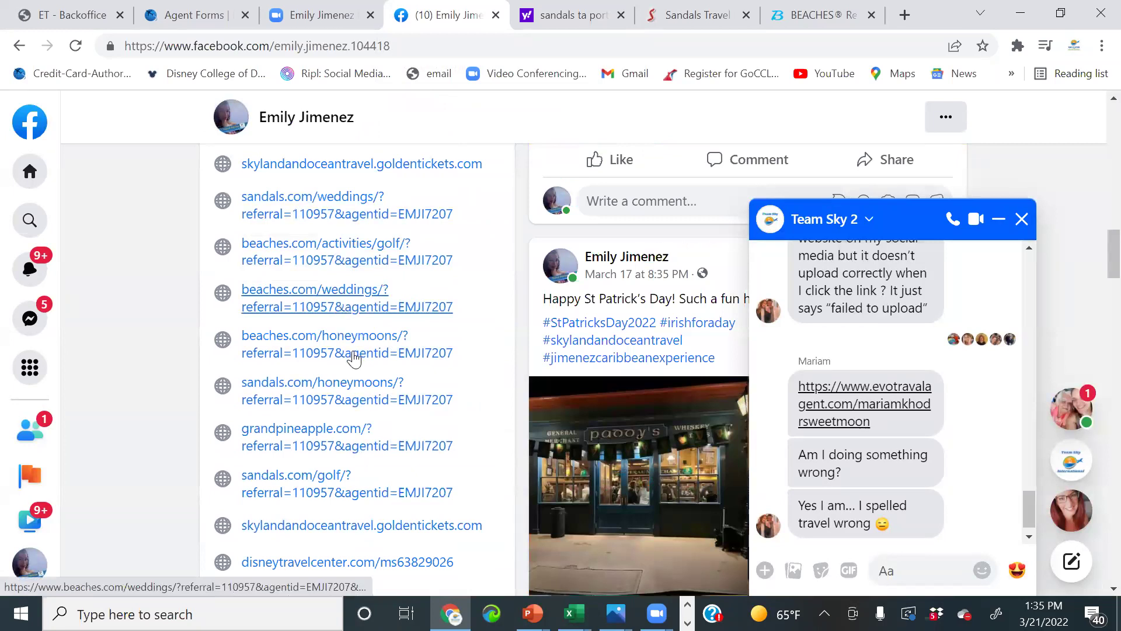
scroll(370, 397, "down", 2)
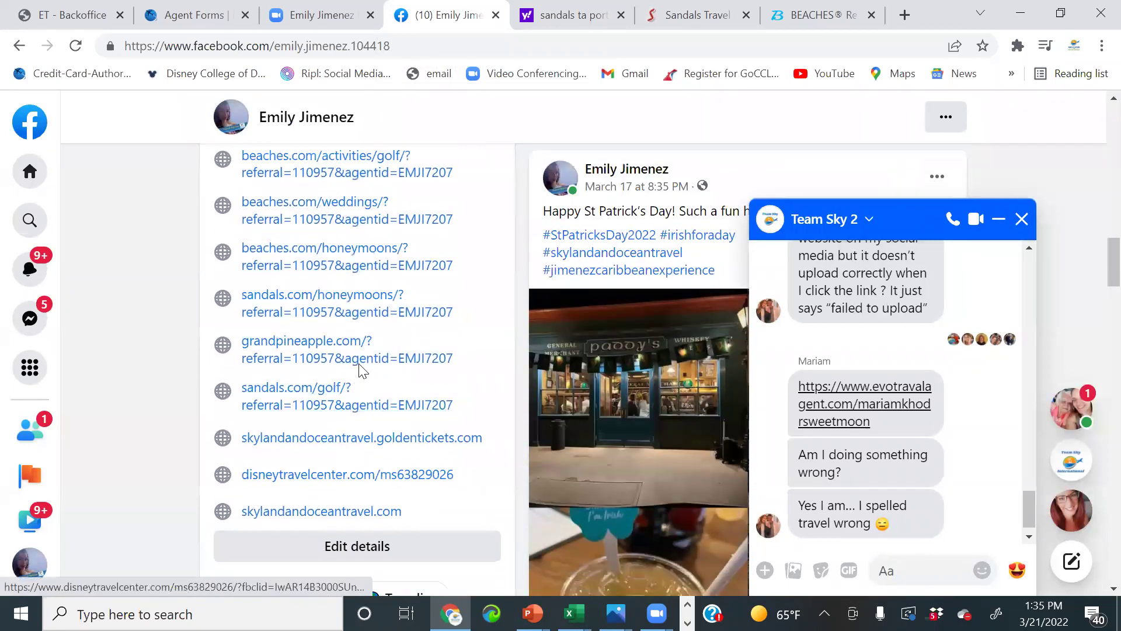
scroll(381, 401, "up", 4)
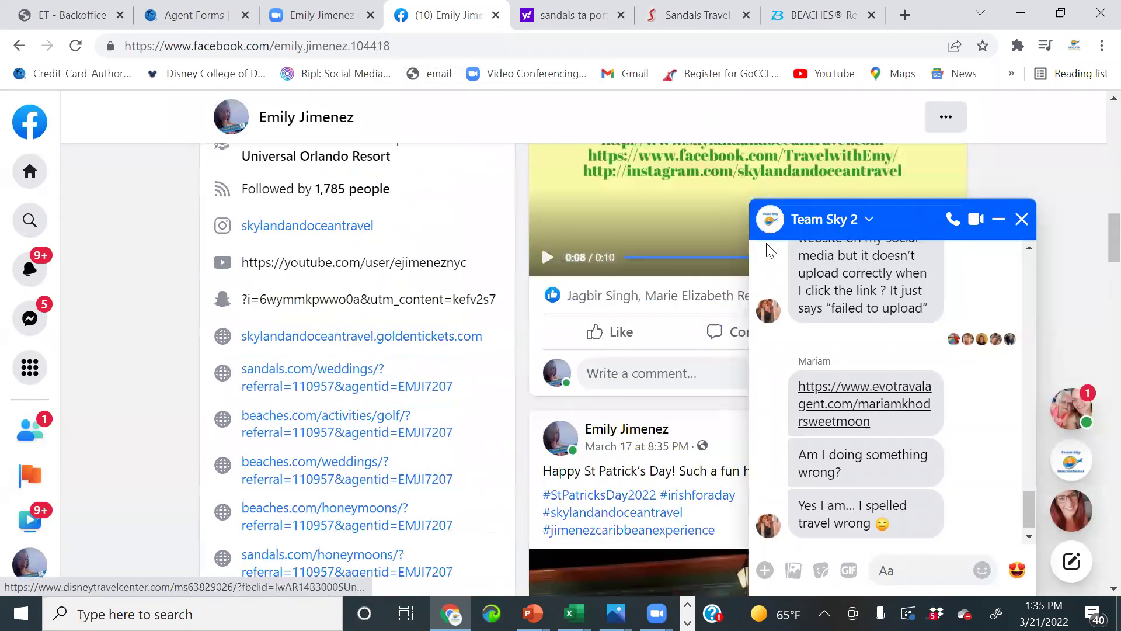
Glance at the Beaches tab, then go back to the Sandals Cobrand Profile referral links list
left_click(813, 15)
scroll(643, 404, "down", 7)
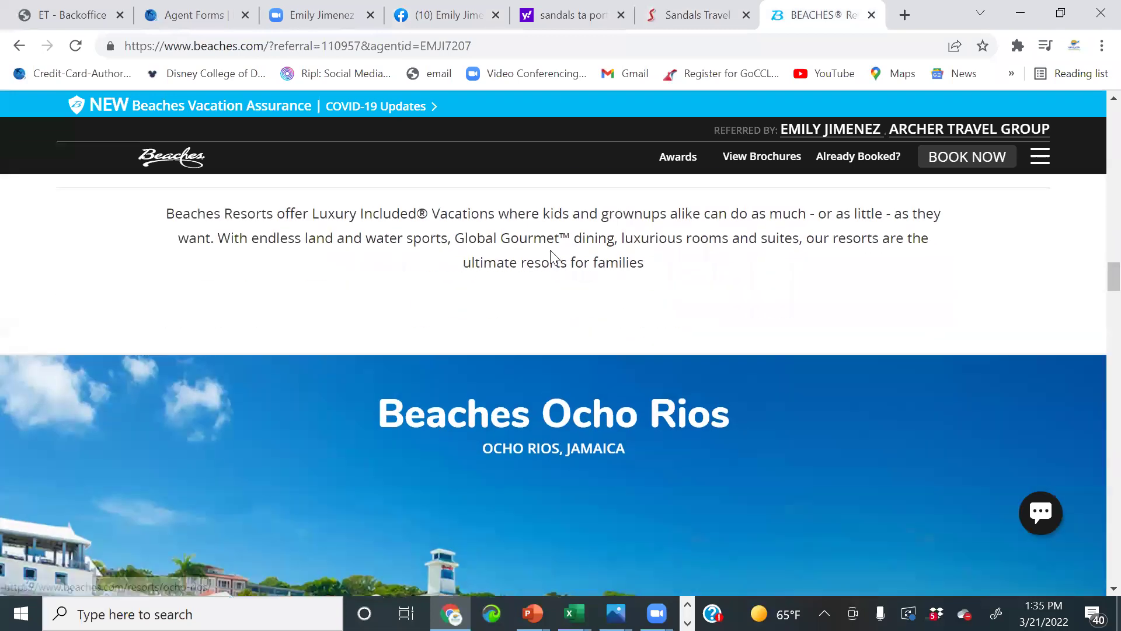
scroll(642, 405, "up", 6)
left_click(678, 18)
scroll(604, 185, "up", 1)
scroll(643, 263, "down", 1)
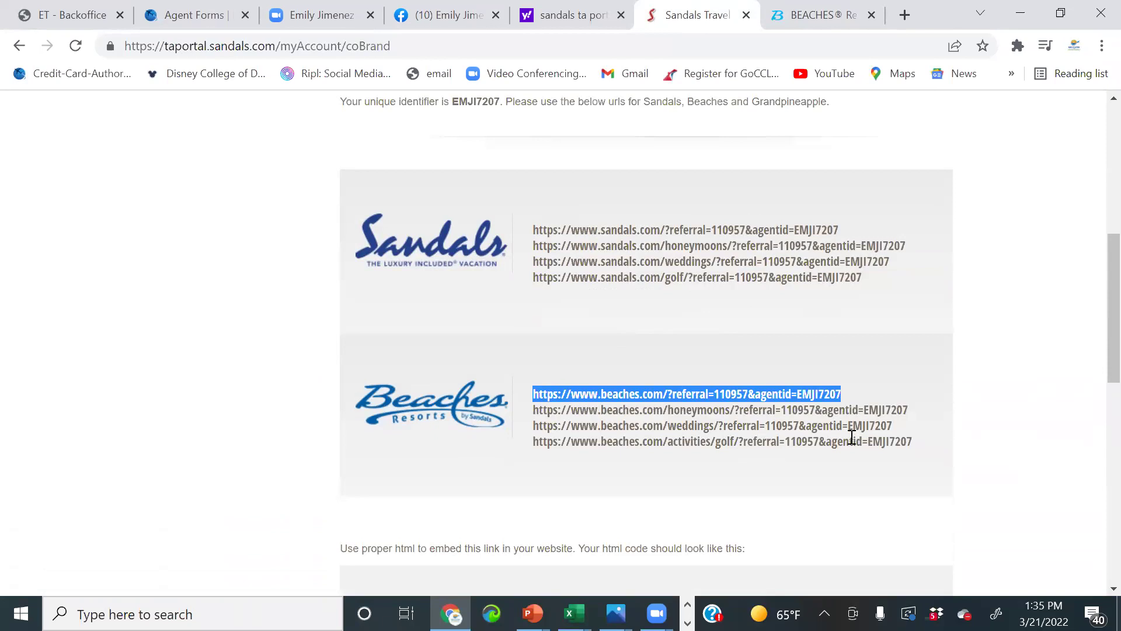
scroll(667, 353, "up", 1)
scroll(701, 345, "down", 1)
Copy the Sandals home-page referral link and load it in a new tab
mouse_move(840, 229)
left_mouse_down()
mouse_move(529, 234)
mouse_move(840, 227)
left_mouse_up()
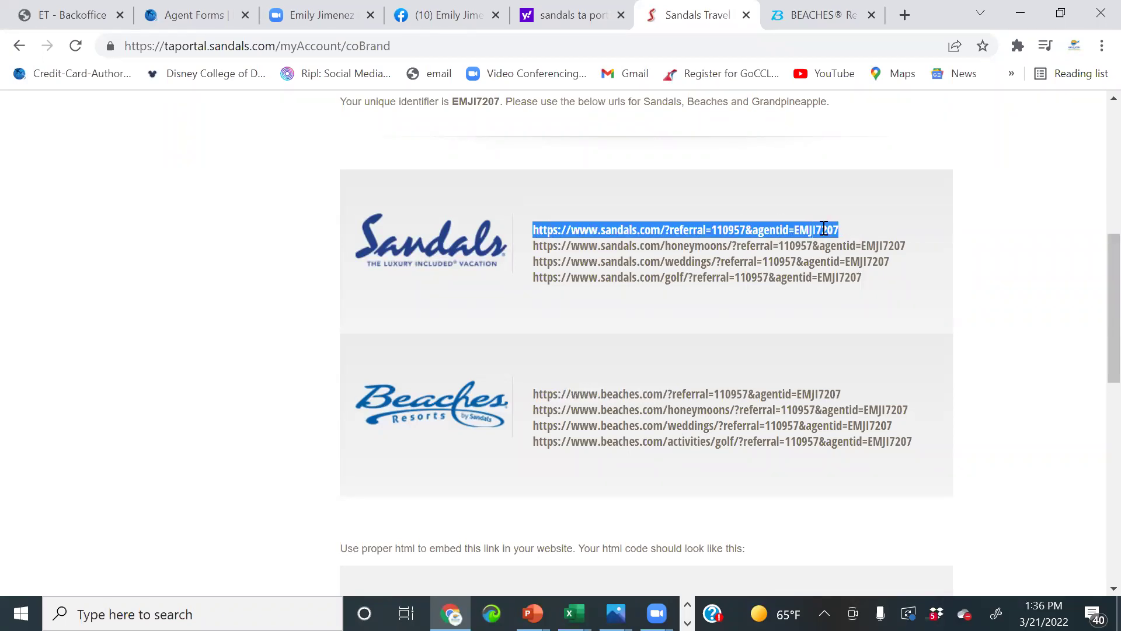
right_click(824, 228)
left_click(835, 241)
left_click(904, 16)
right_click(648, 49)
left_click(701, 165)
key("Return")
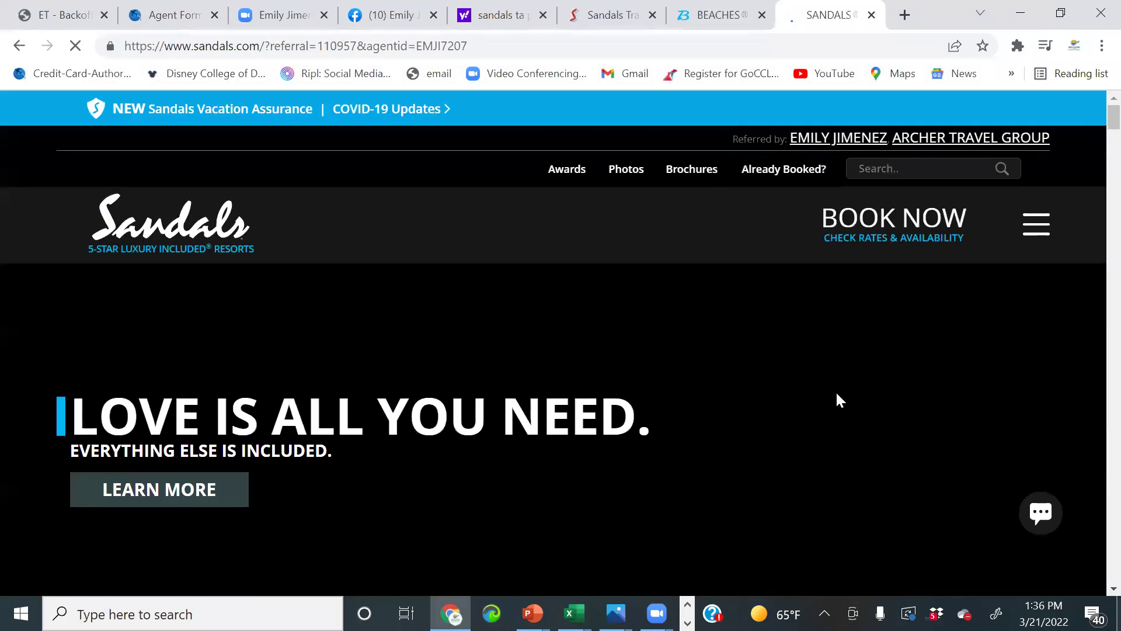
Scroll through the co-branded Sandals home page, then return to the Cobrand Profile page
scroll(911, 386, "down", 4)
scroll(897, 396, "up", 4)
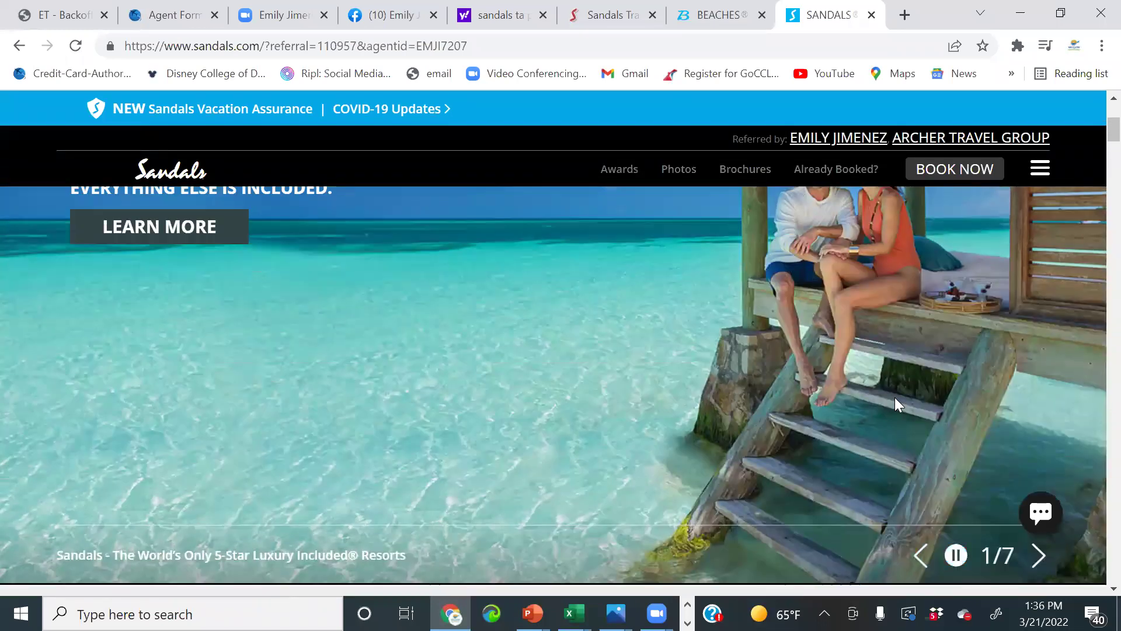
scroll(894, 397, "down", 3)
scroll(899, 405, "down", 3)
scroll(653, 401, "down", 7)
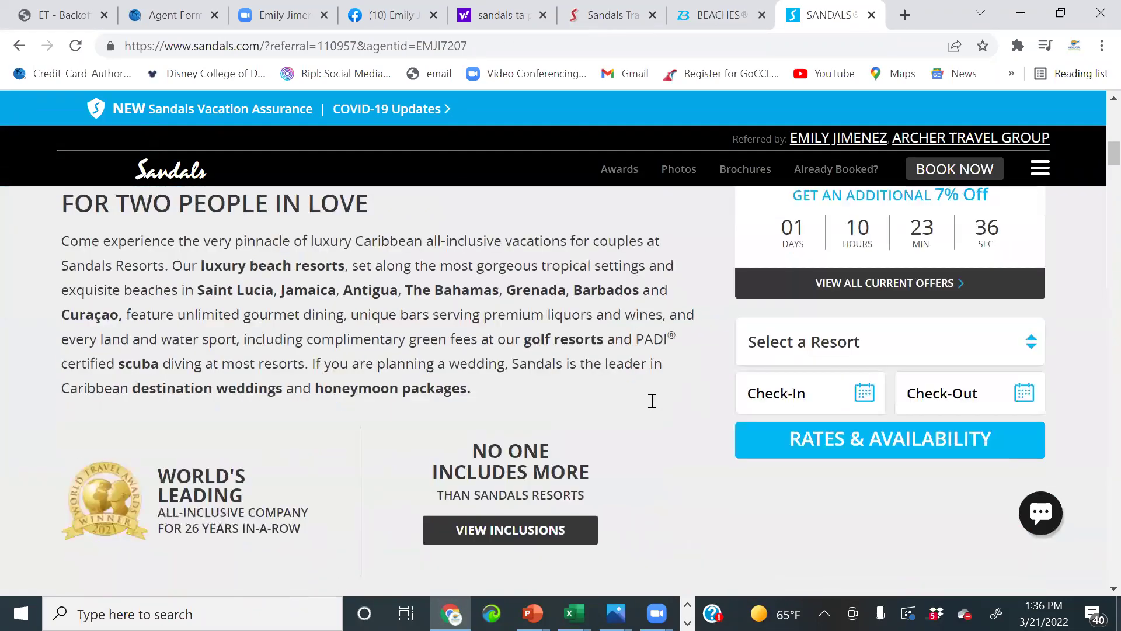
scroll(652, 401, "down", 18)
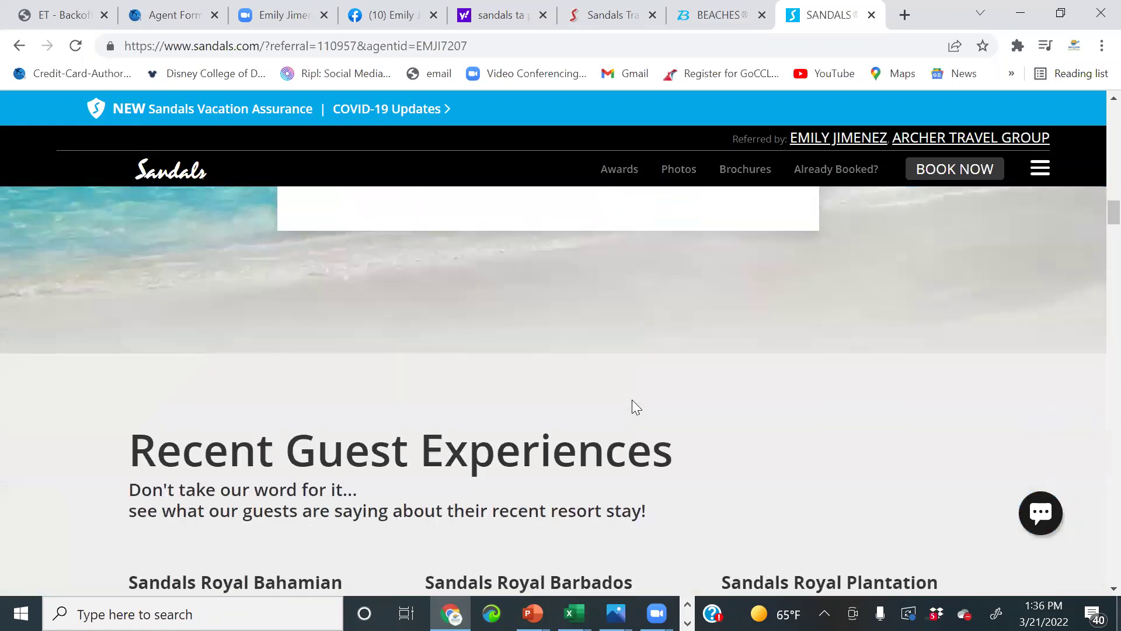
scroll(632, 399, "down", 10)
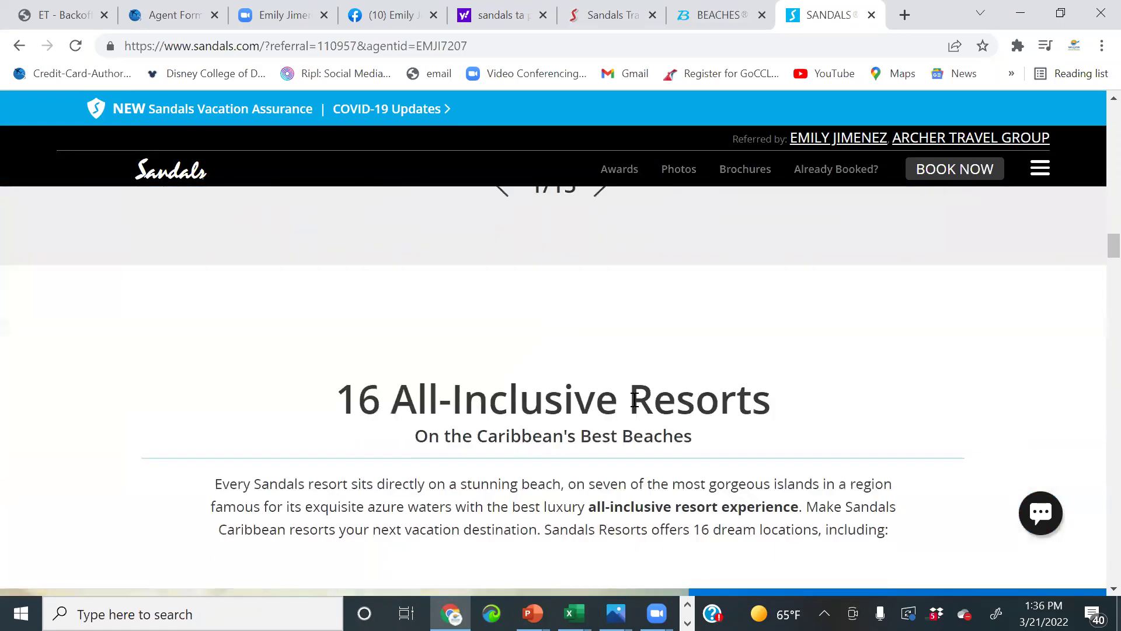
scroll(635, 400, "down", 15)
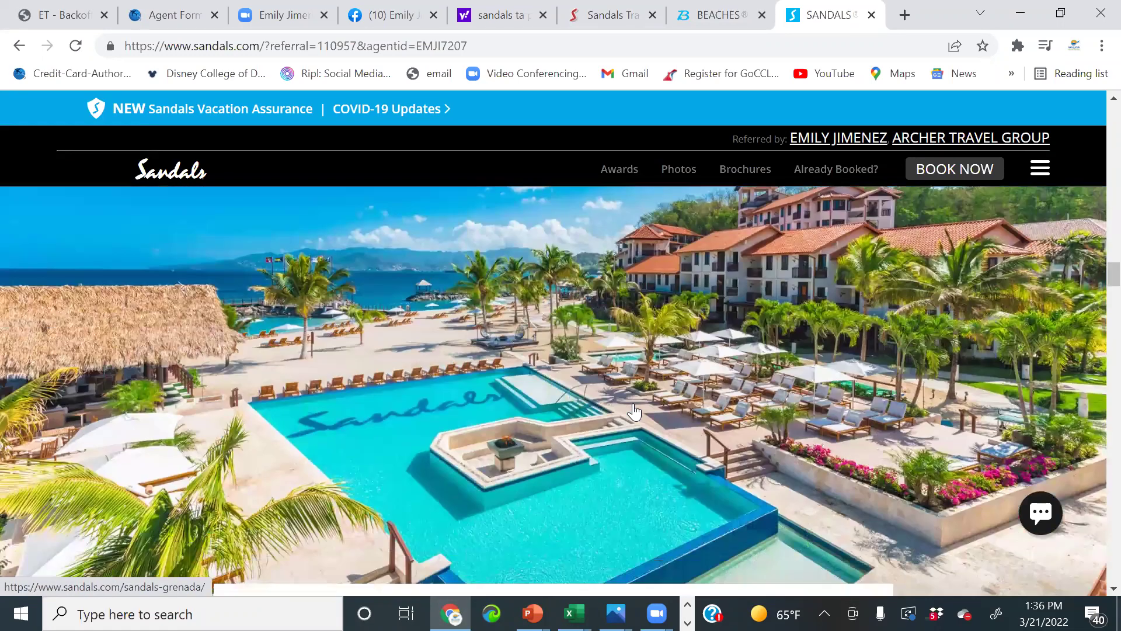
scroll(635, 404, "down", 15)
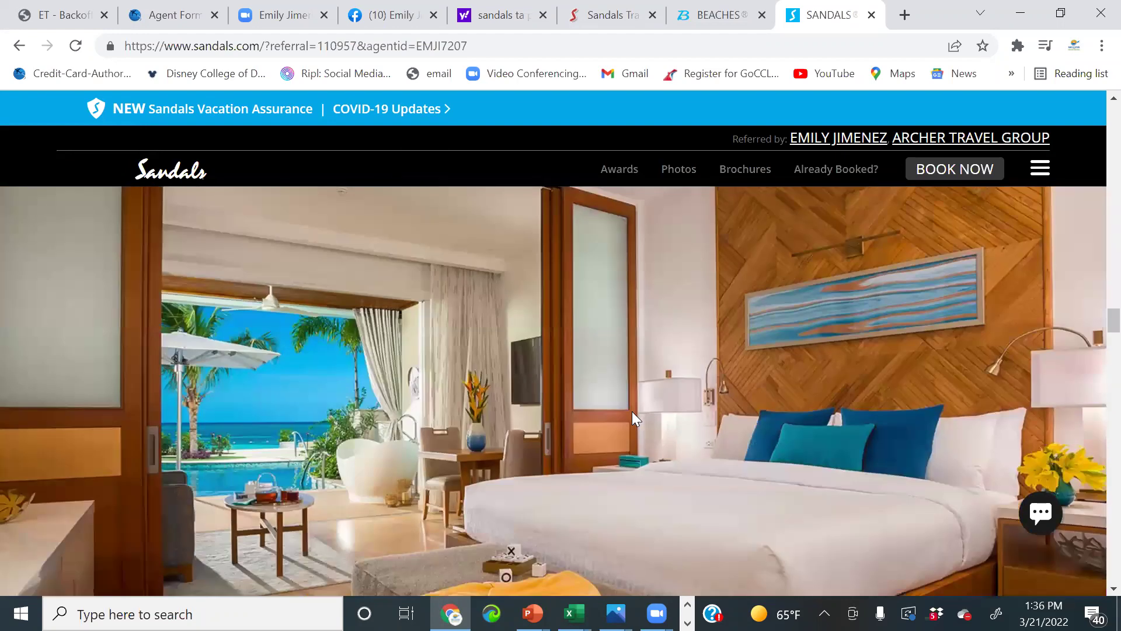
scroll(632, 411, "down", 3)
scroll(632, 411, "up", 8)
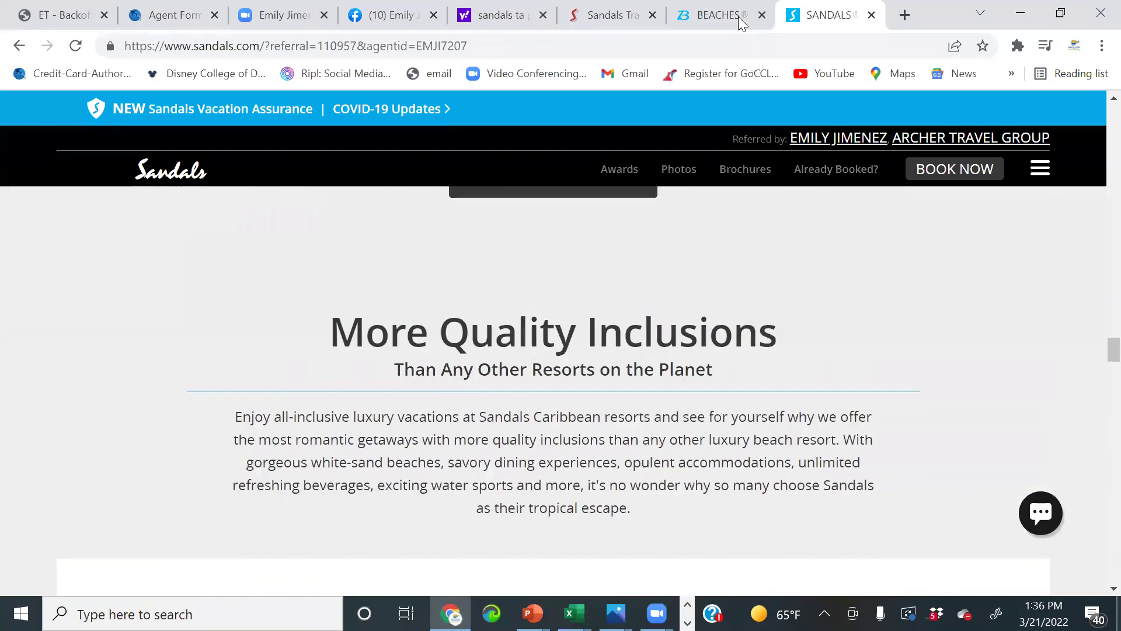
left_click(604, 17)
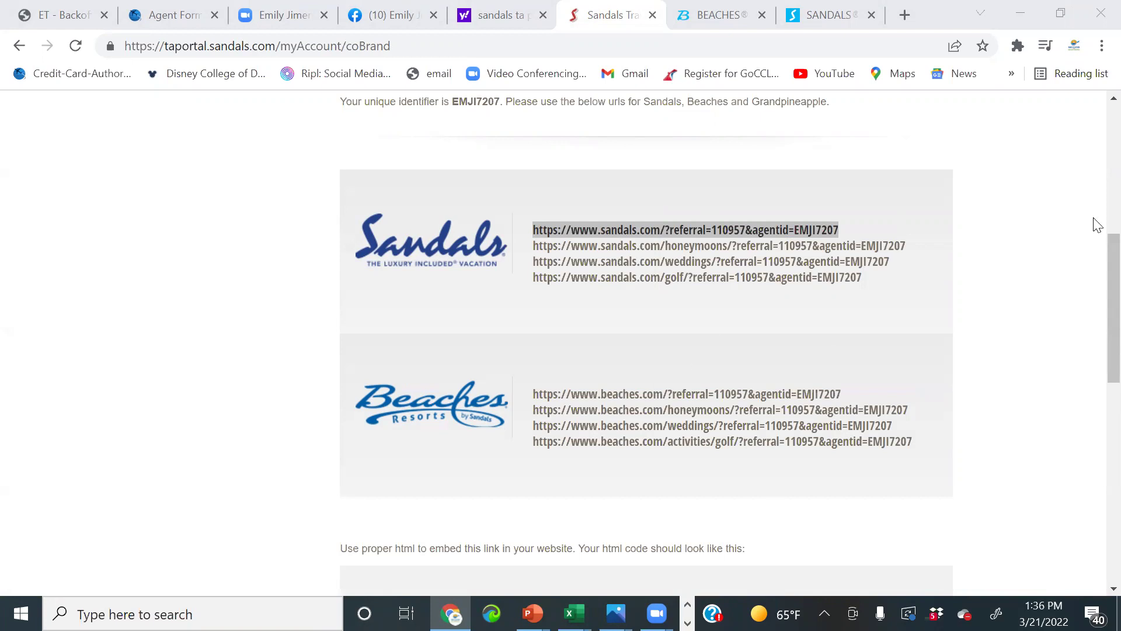
Close the Beaches, Sandals.com, Sandals advisor portal and Yahoo search tabs
left_click(757, 17)
left_click(762, 14)
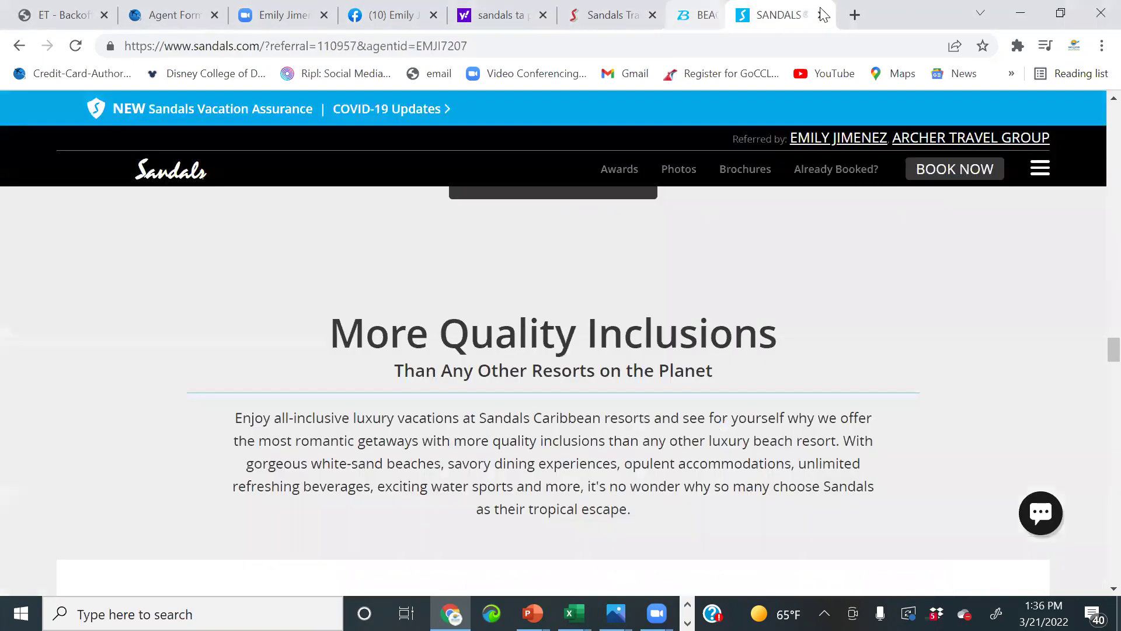
key("ctrl+w")
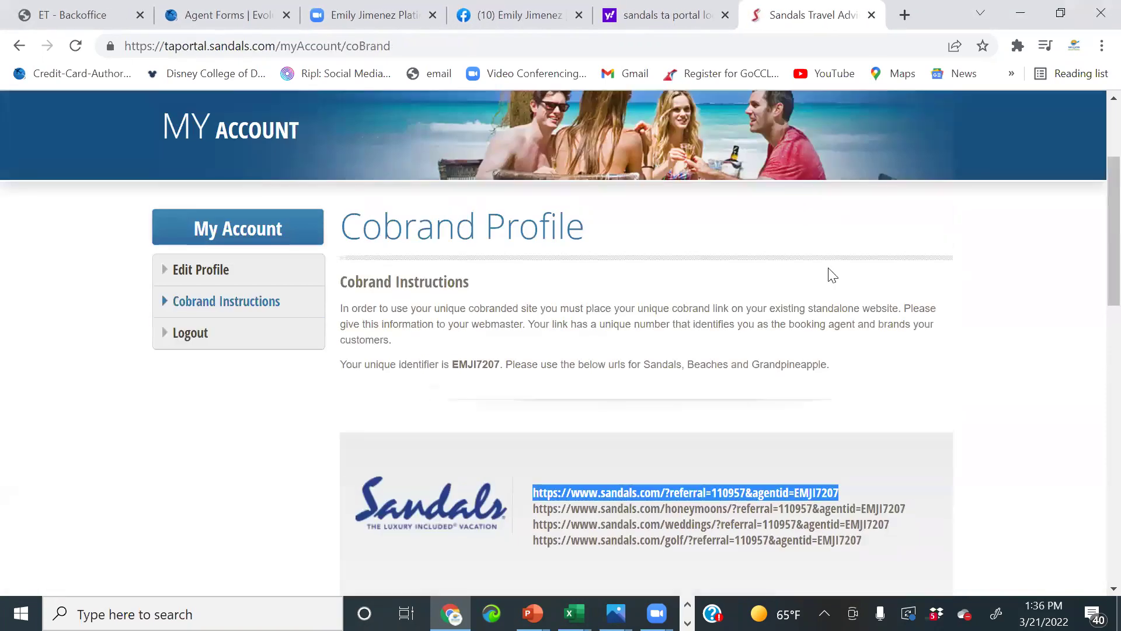
scroll(828, 275, "up", 2)
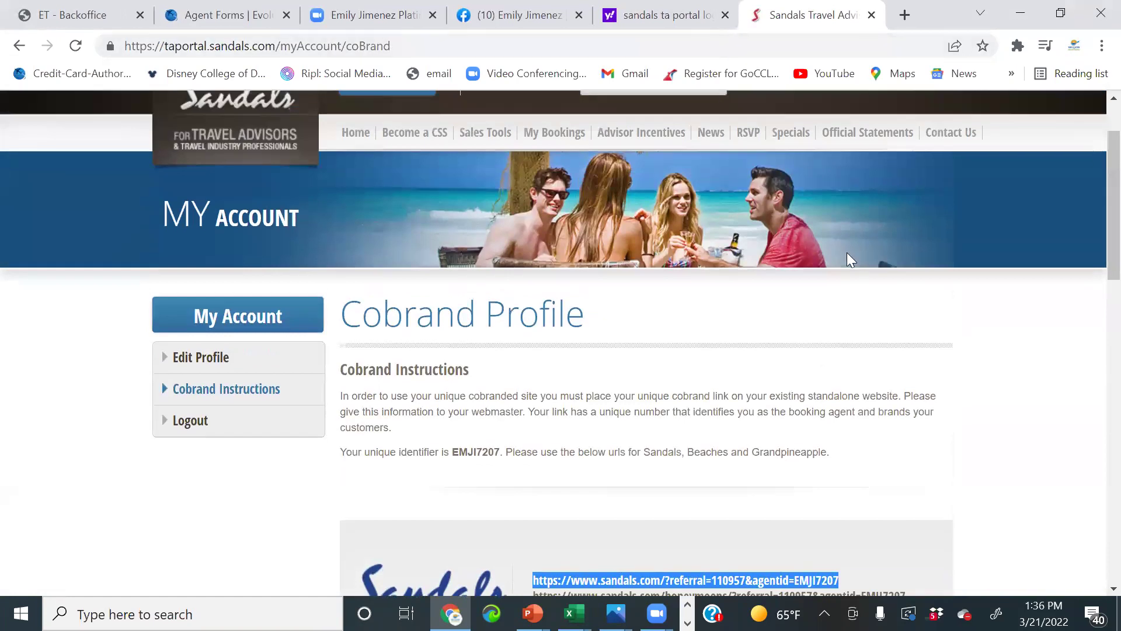
left_click(871, 15)
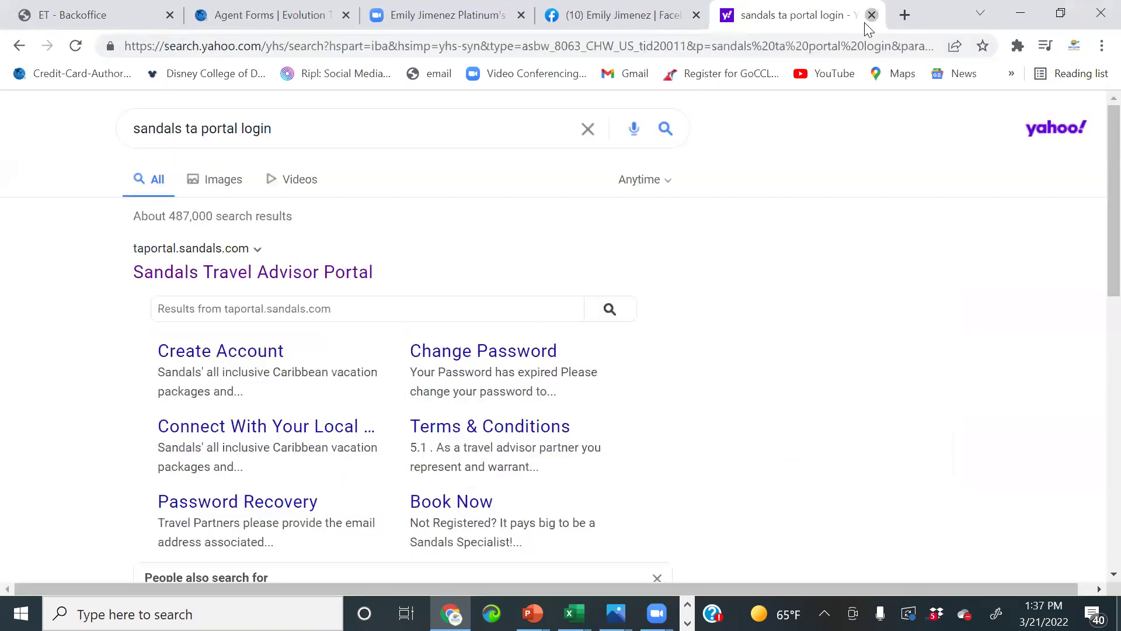
left_click(869, 14)
Close the Facebook group chat window, scroll to the profile's top, and switch to the Evolution dashboard
scroll(538, 395, "up", 2)
left_click(1022, 219)
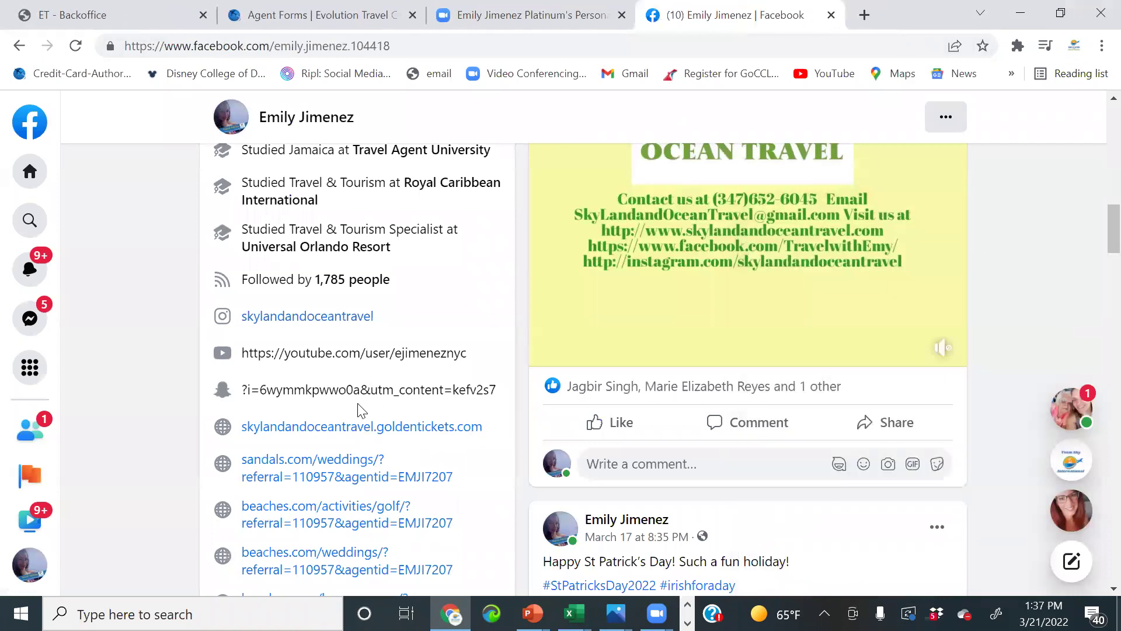
scroll(453, 445, "up", 5)
scroll(452, 445, "up", 6)
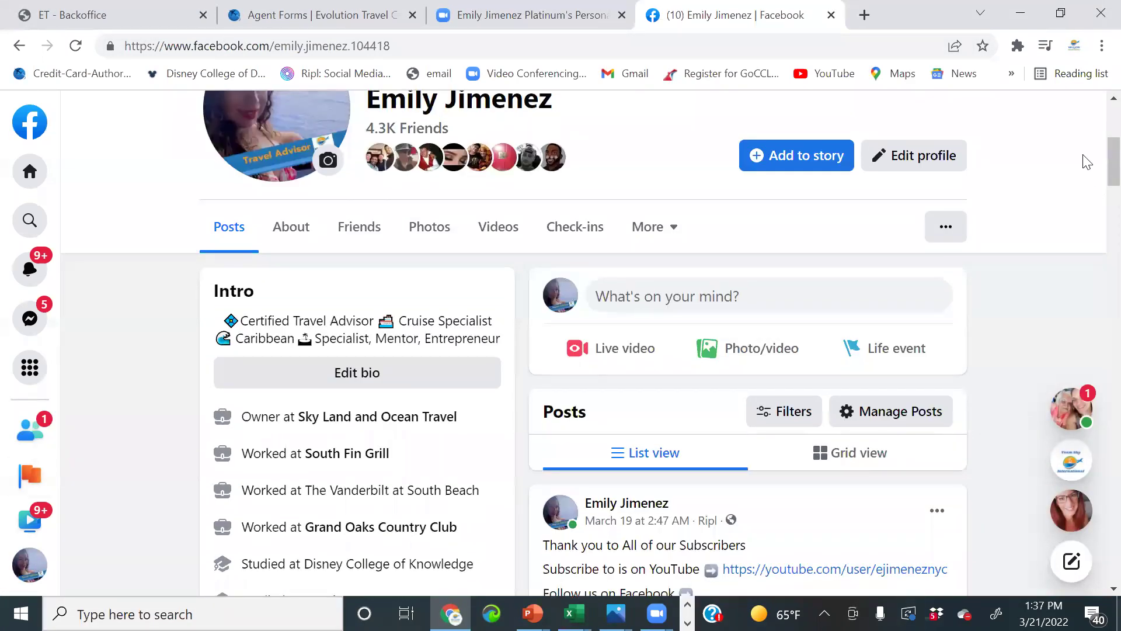
left_click(145, 10)
On the Travel Cafe Forms page, open Suppliers (How to Register), go to page 3 and scroll to Viator
left_click(303, 16)
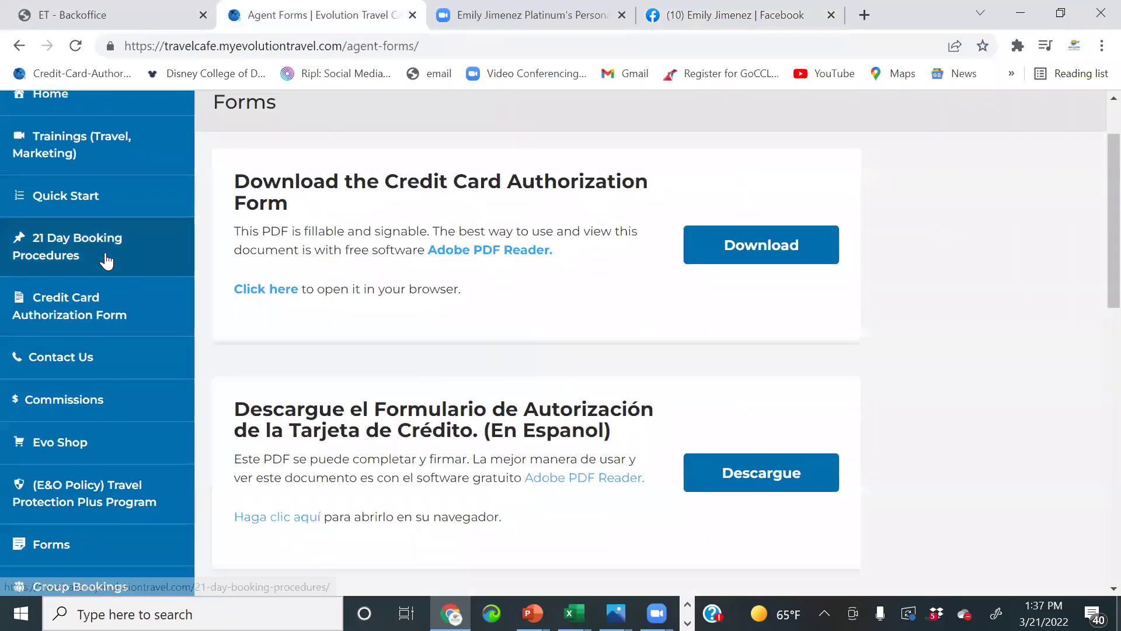
scroll(106, 261, "down", 10)
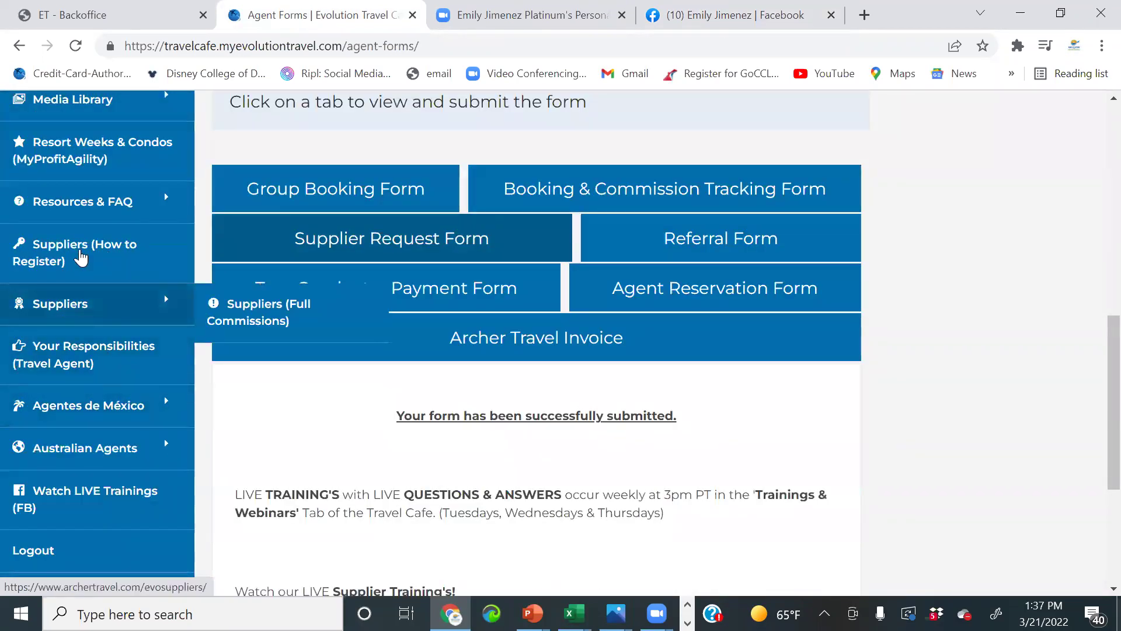
left_click(65, 265)
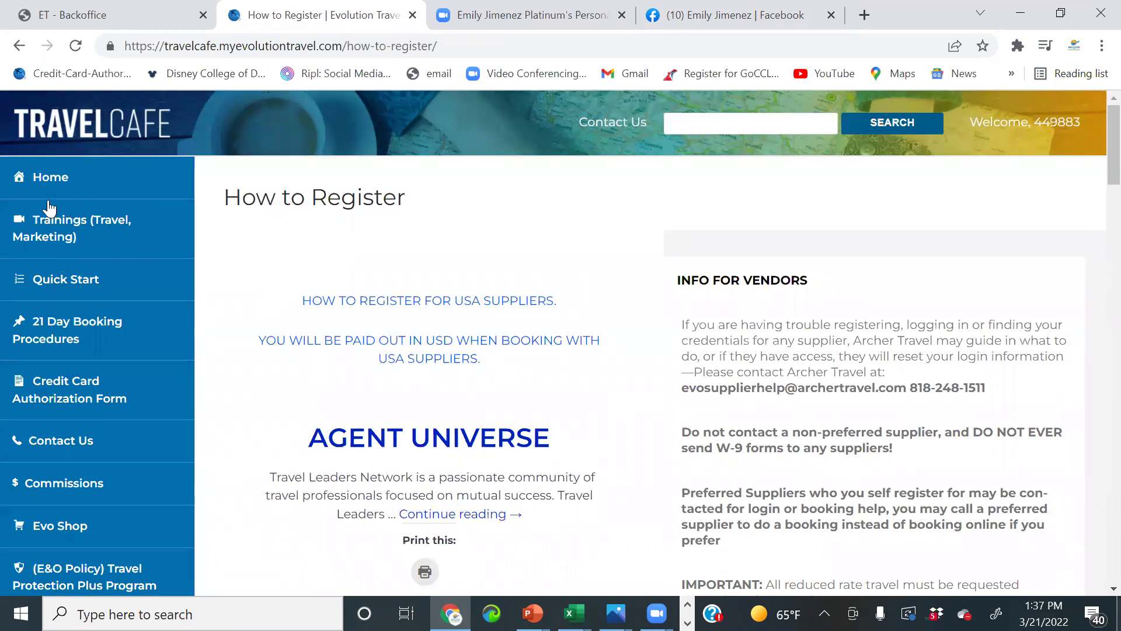
scroll(485, 315, "down", 20)
scroll(508, 336, "down", 15)
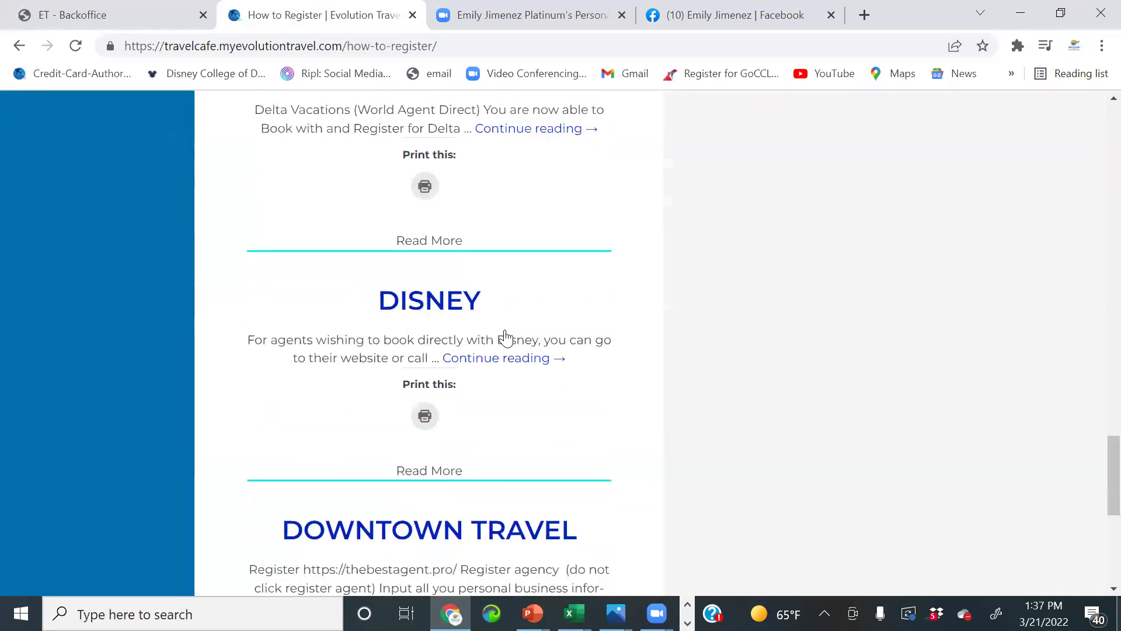
left_click(430, 367)
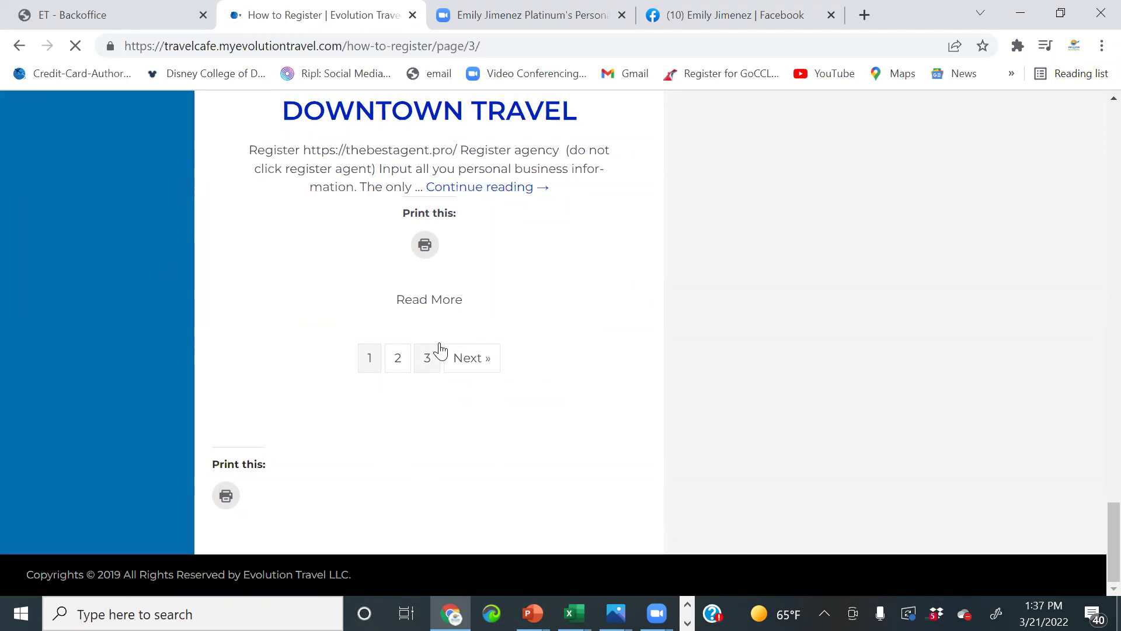
scroll(440, 351, "down", 5)
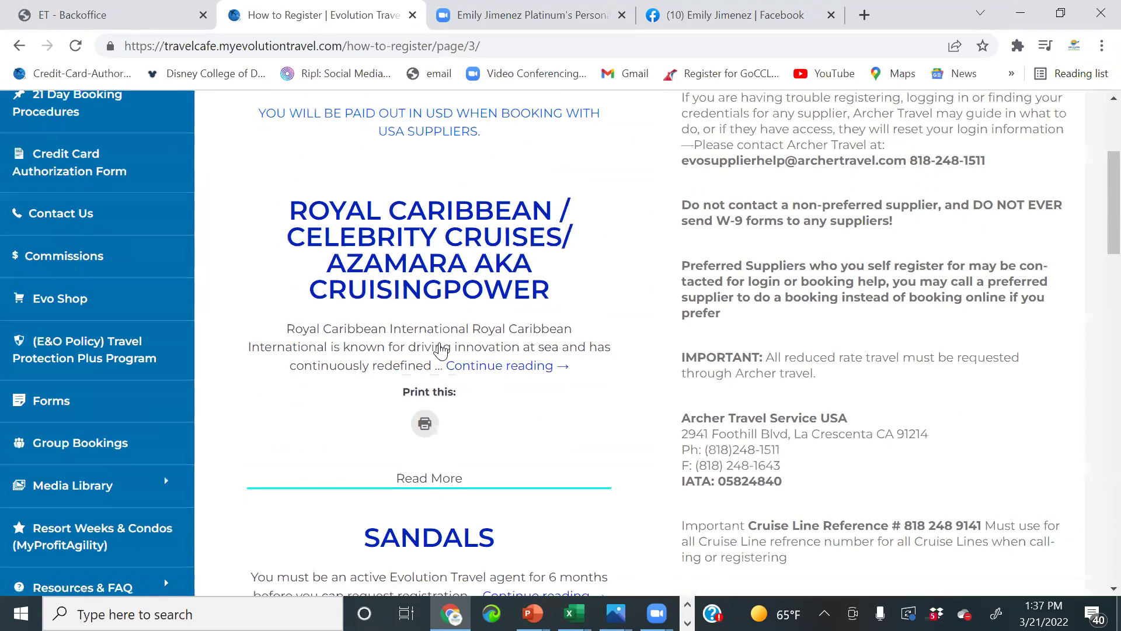
scroll(561, 355, "down", 12)
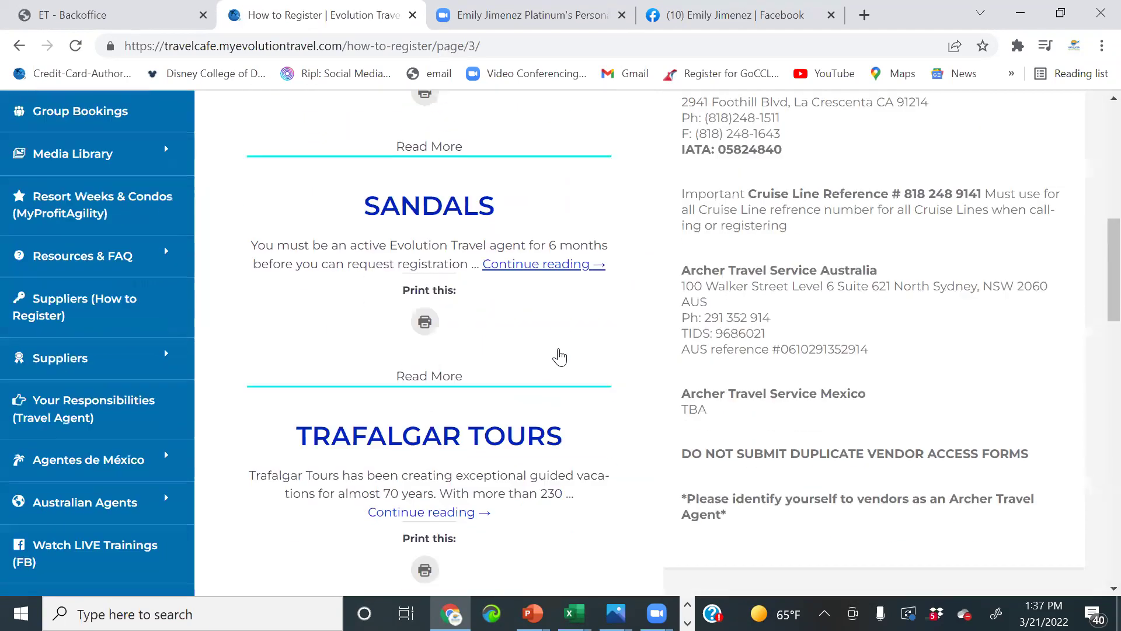
scroll(560, 357, "down", 3)
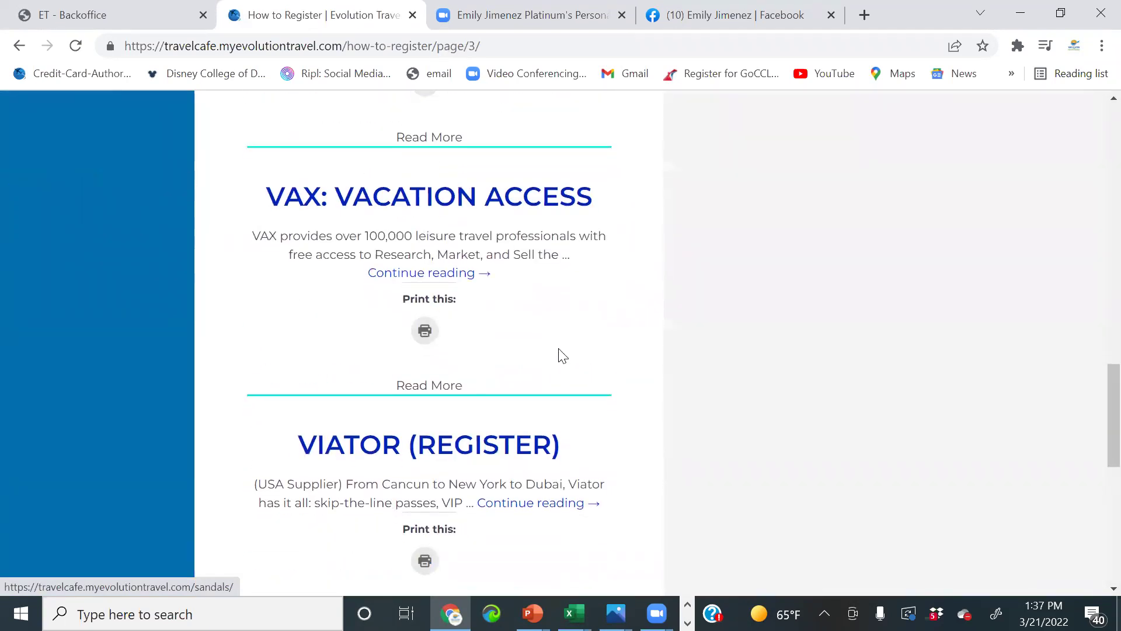
scroll(461, 201, "down", 3)
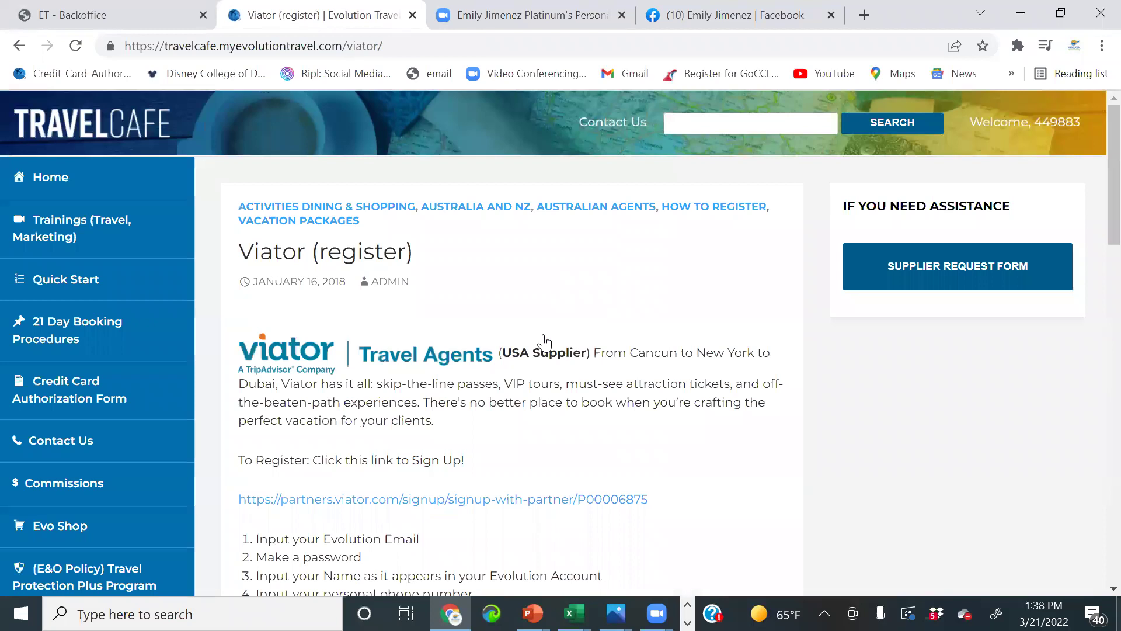
Copy the Viator signup link and load it in a new tab, then close the 500 error page
scroll(543, 341, "down", 5)
scroll(545, 343, "up", 2)
scroll(546, 342, "down", 2)
scroll(543, 341, "up", 2)
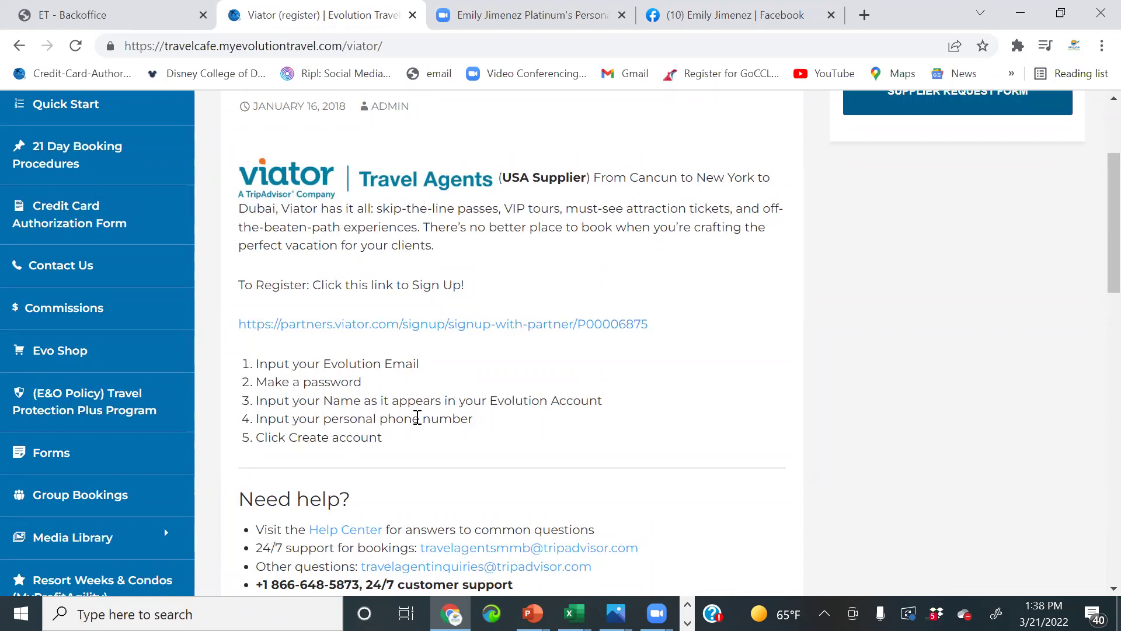
right_click(471, 326)
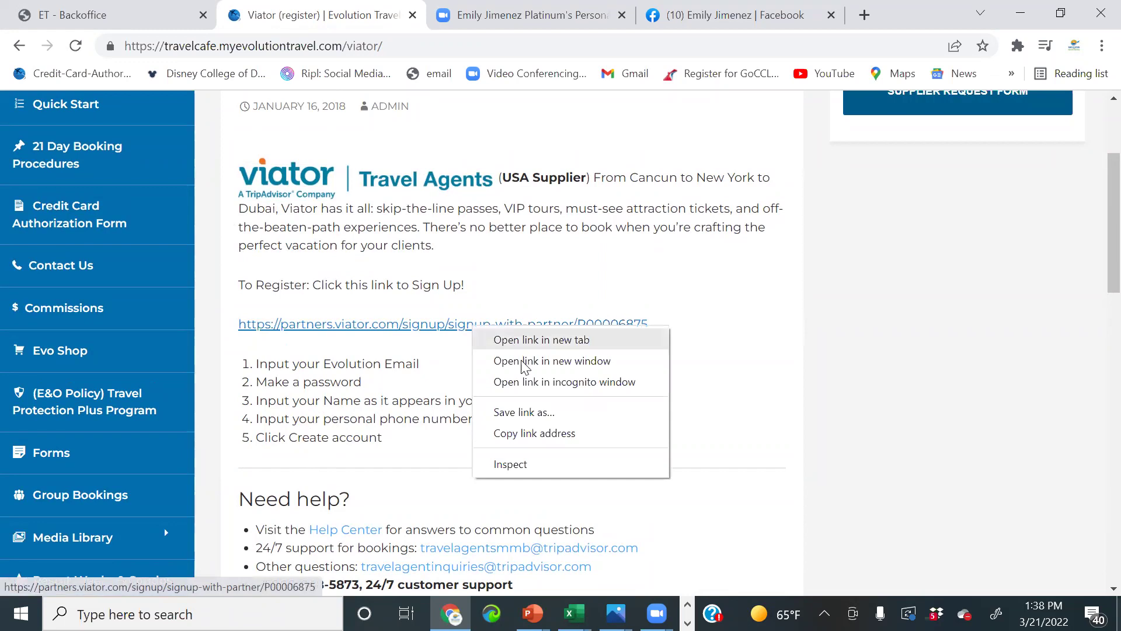
left_click(543, 433)
left_click(865, 15)
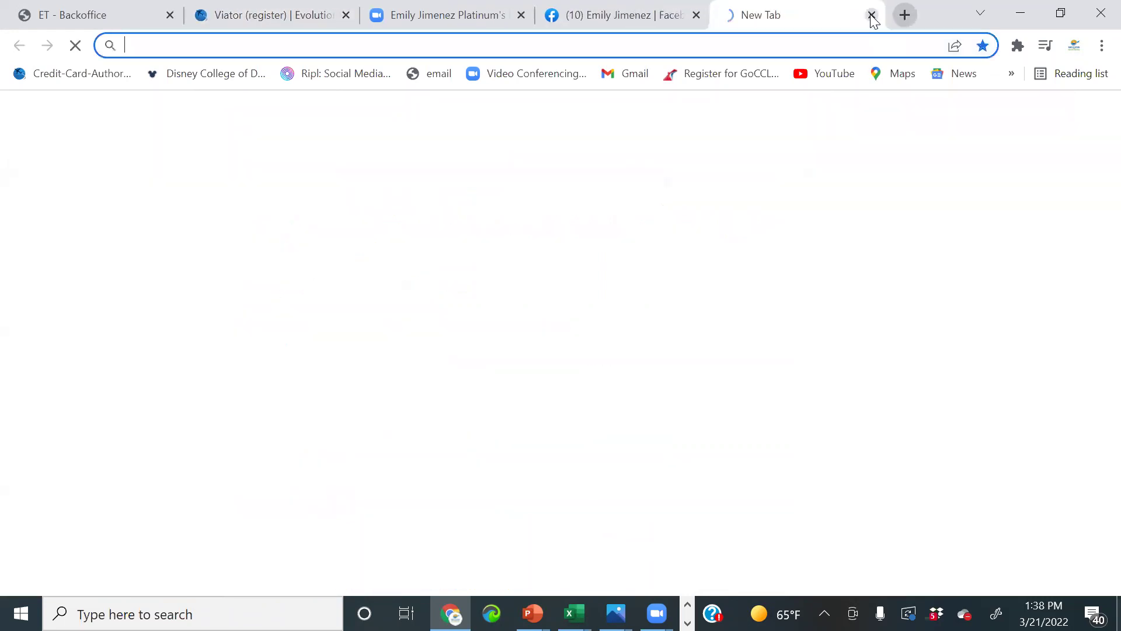
right_click(585, 45)
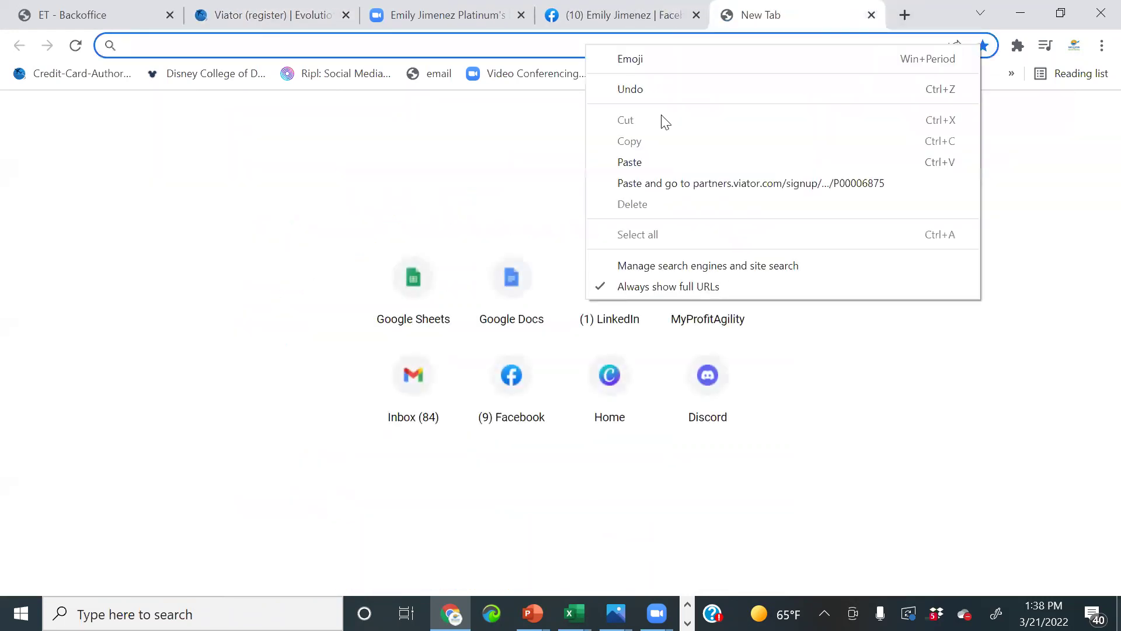
left_click(679, 162)
key("Return")
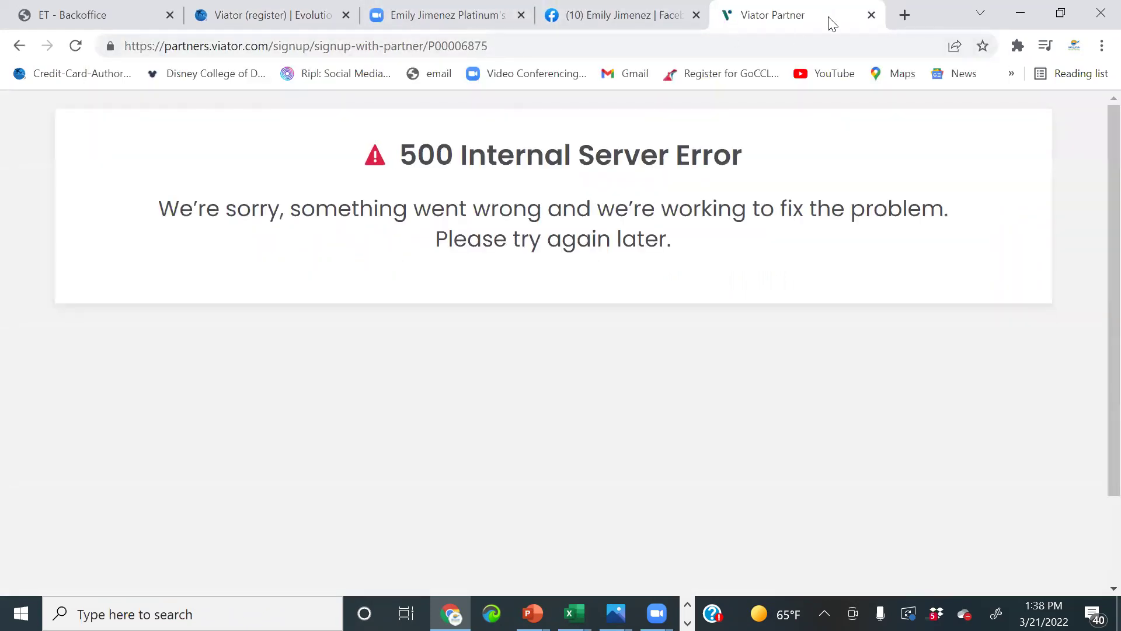
left_click(871, 16)
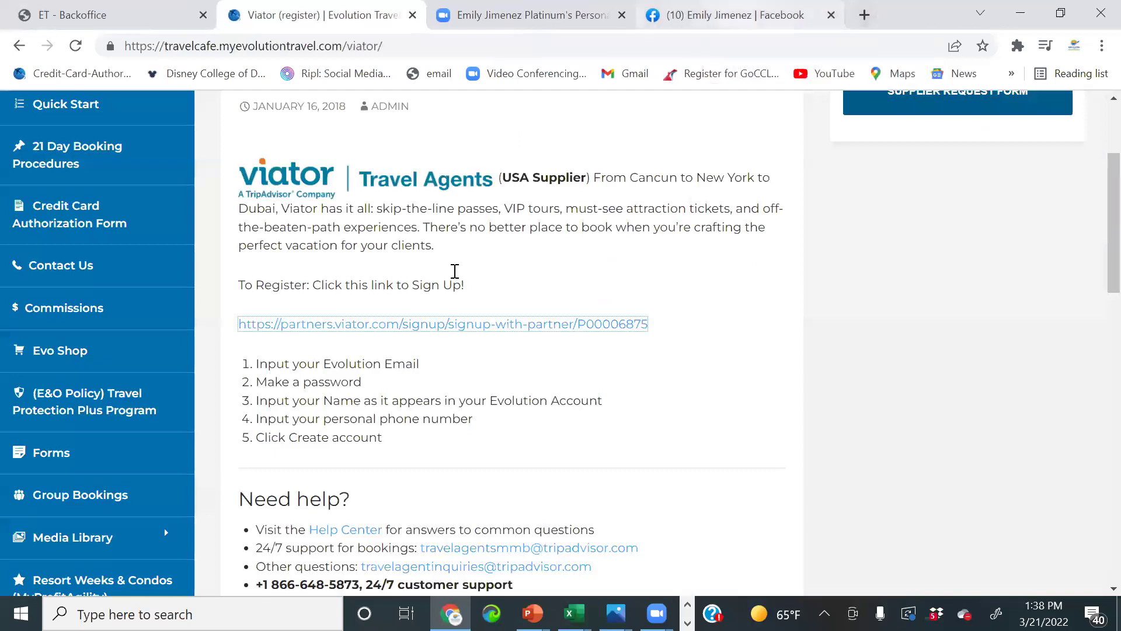
Retry the Viator sign-up link by pasting and by clicking it, dismissing the cash-back popup, then close the error page
right_click(491, 322)
left_click(580, 425)
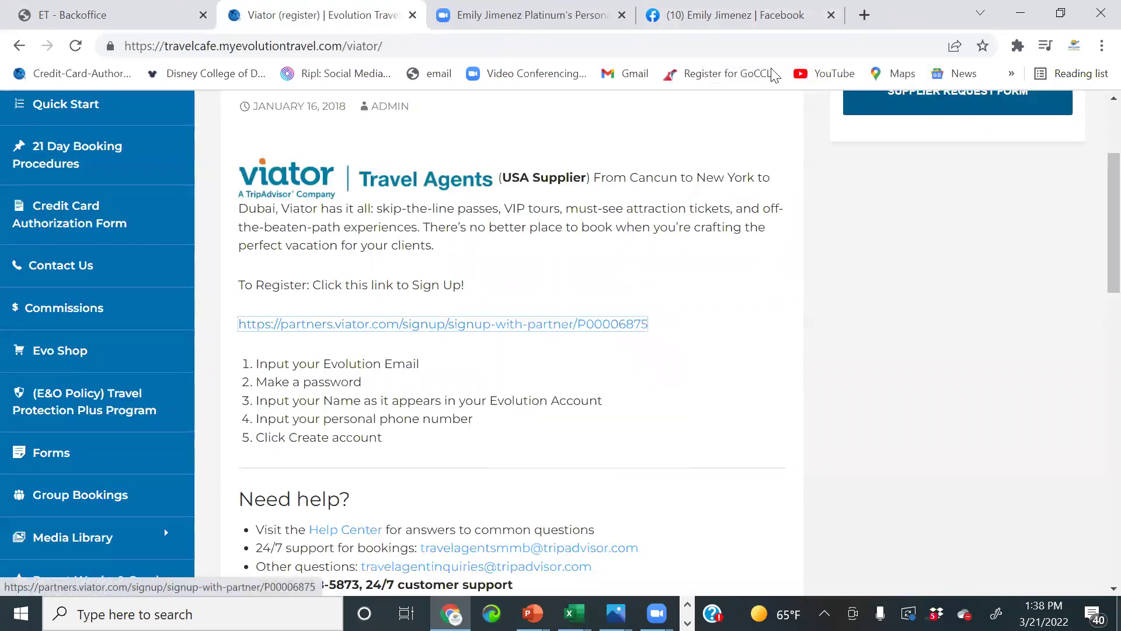
left_click(865, 15)
right_click(581, 44)
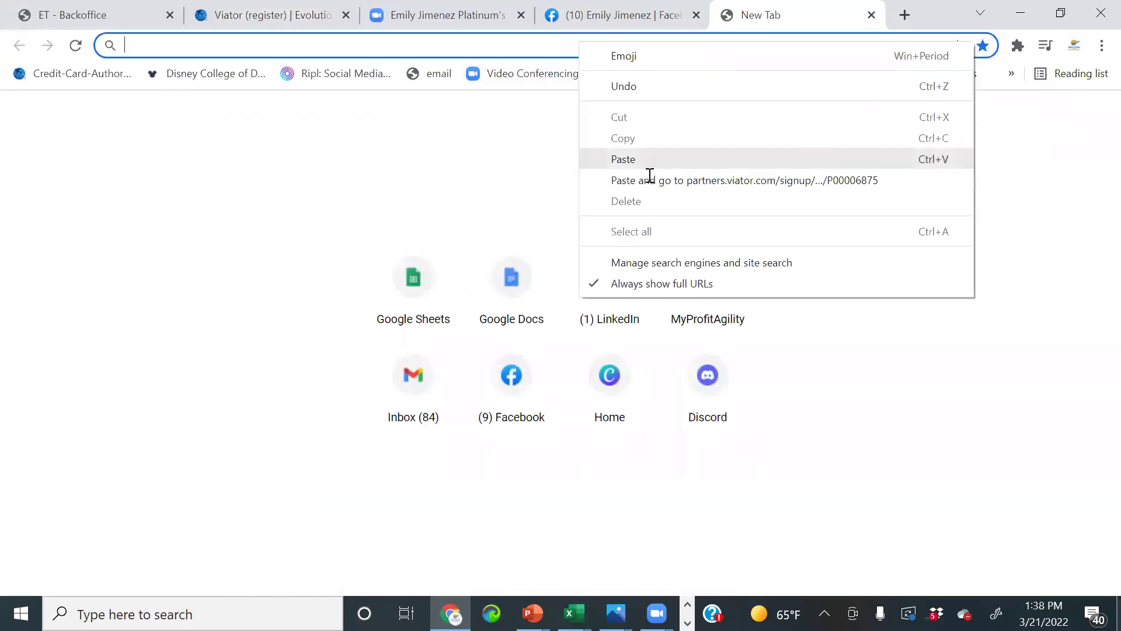
left_click(661, 179)
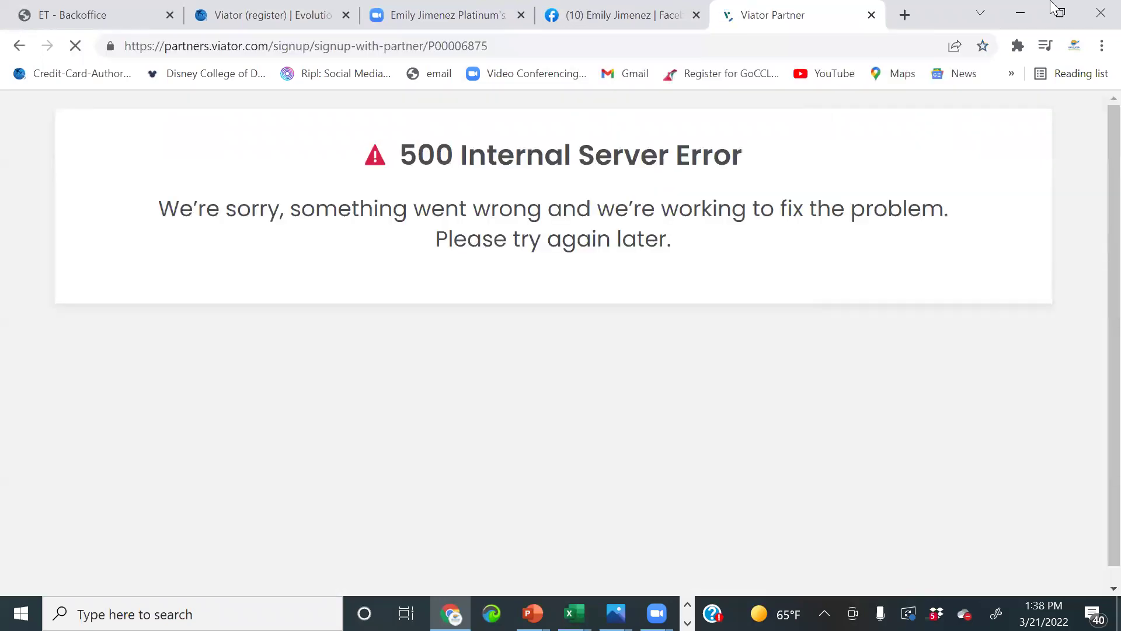
left_click(872, 15)
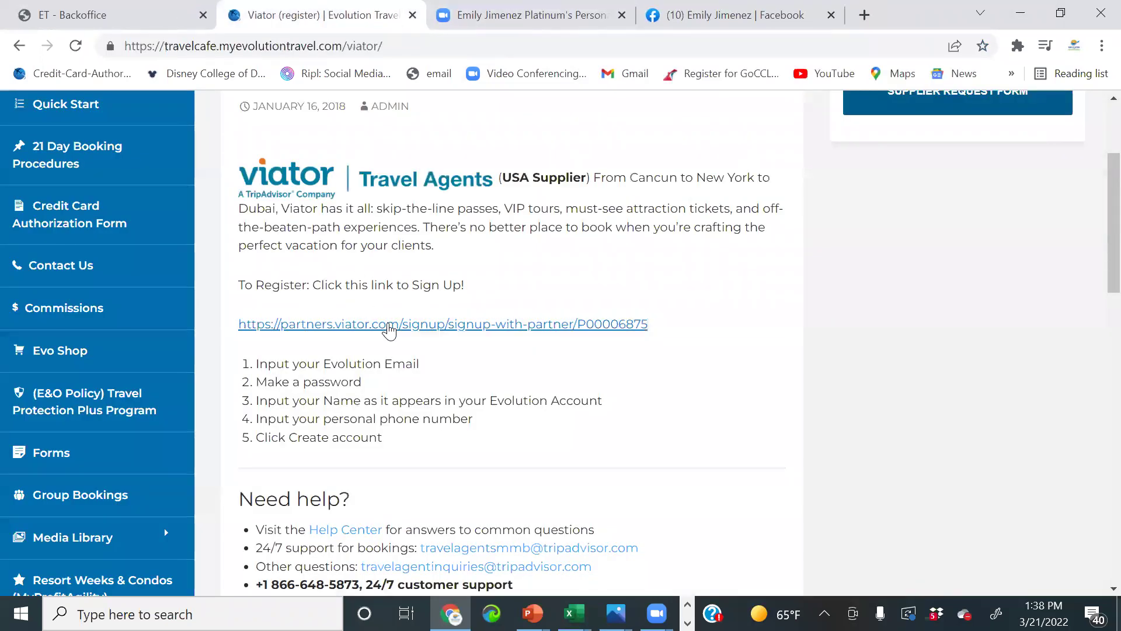
left_click(411, 325)
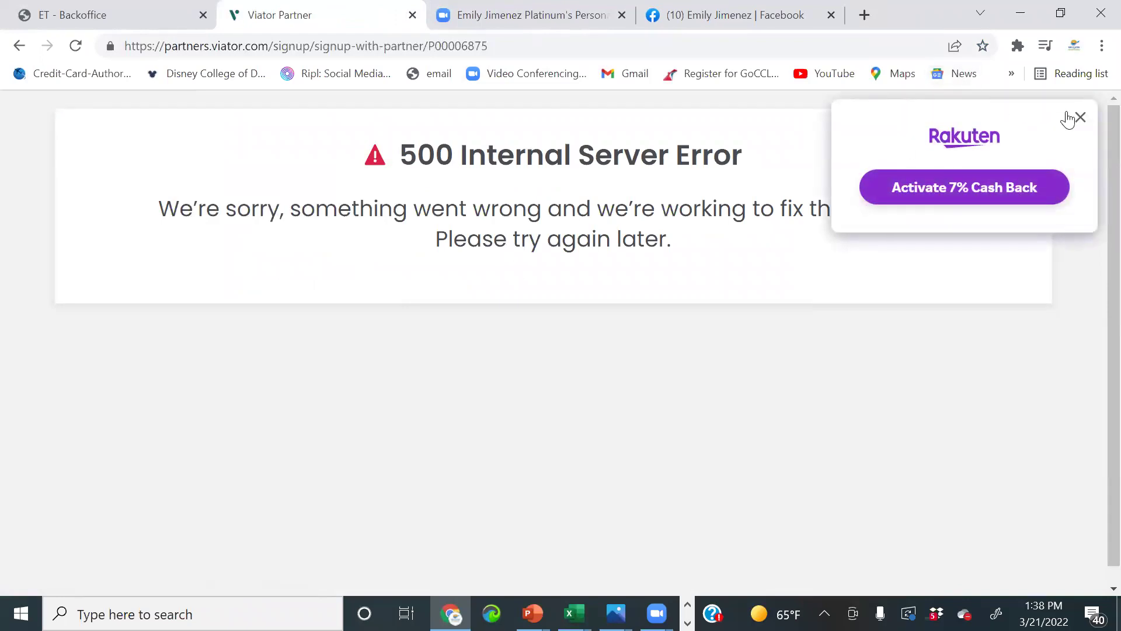
left_click(1080, 117)
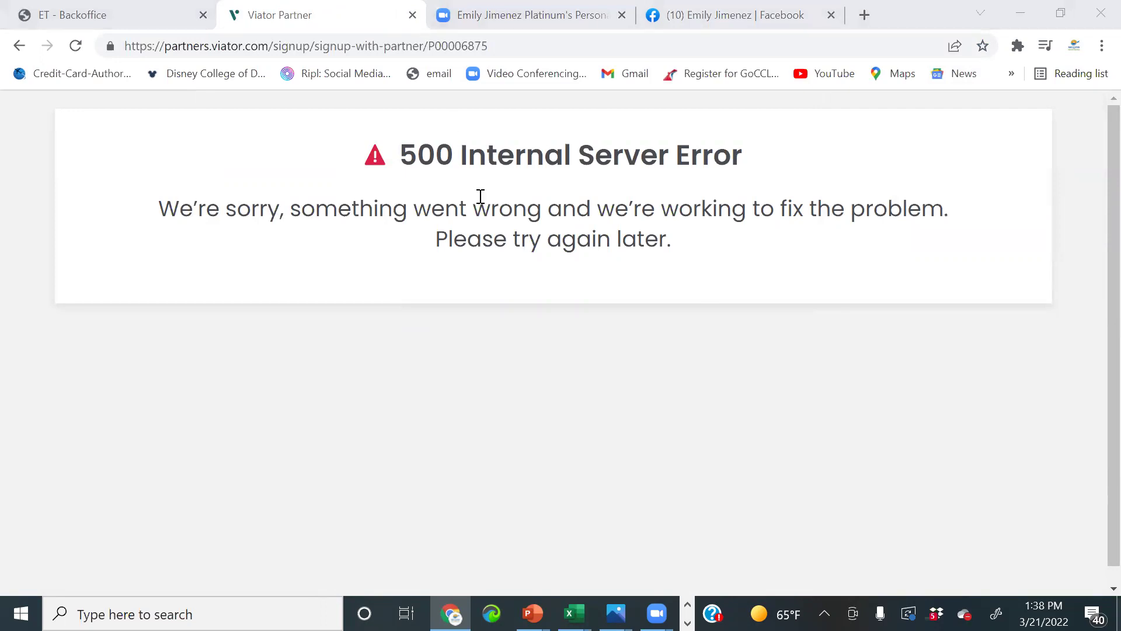
left_click(413, 15)
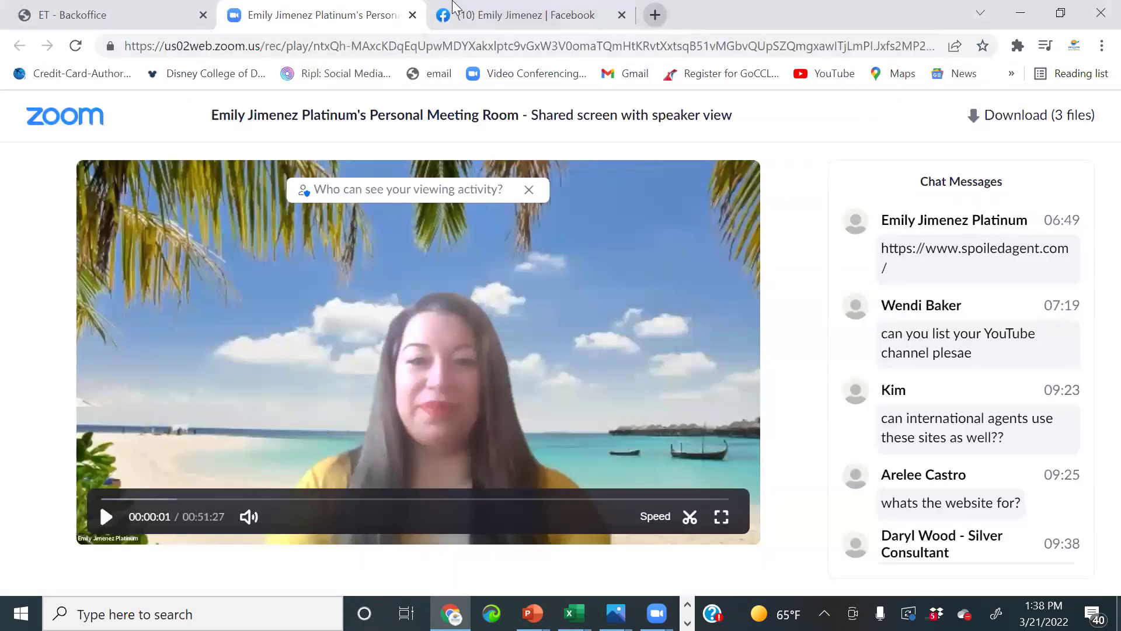
In a new tab, type 'viator' and open the Viator Travel Agents site at travelagents.viator.com
left_click(654, 14)
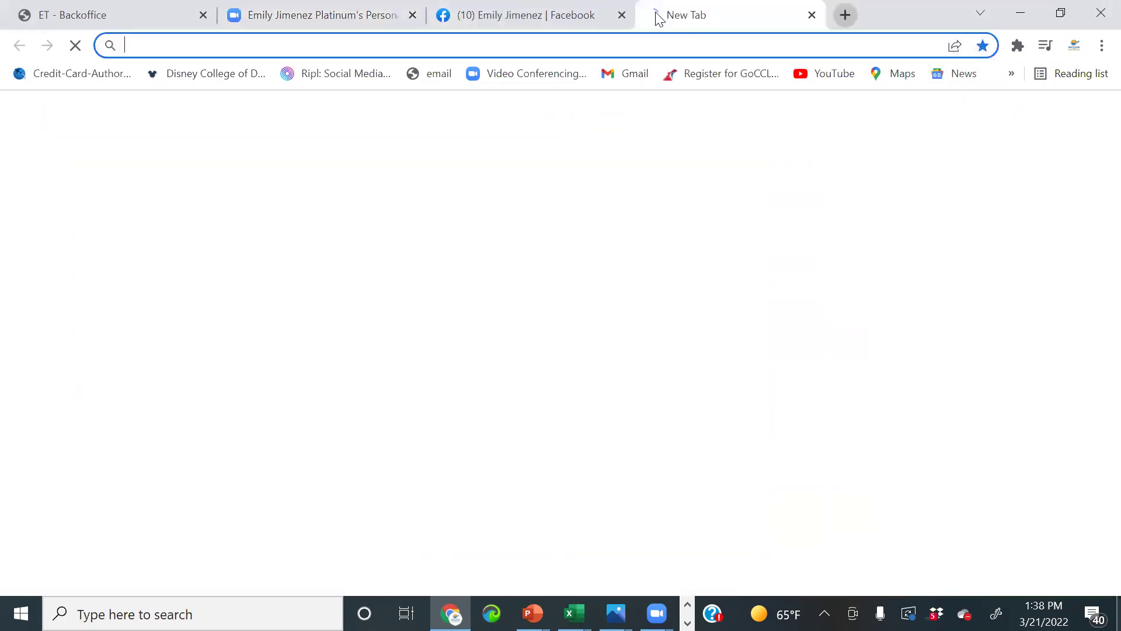
type("ww")
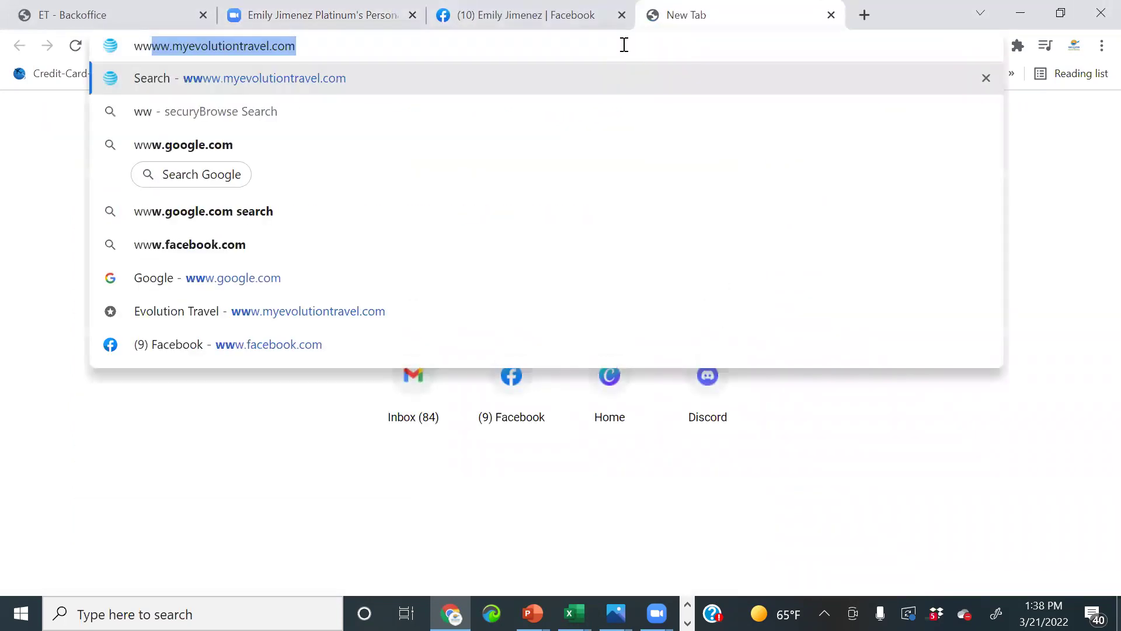
type("w.viator")
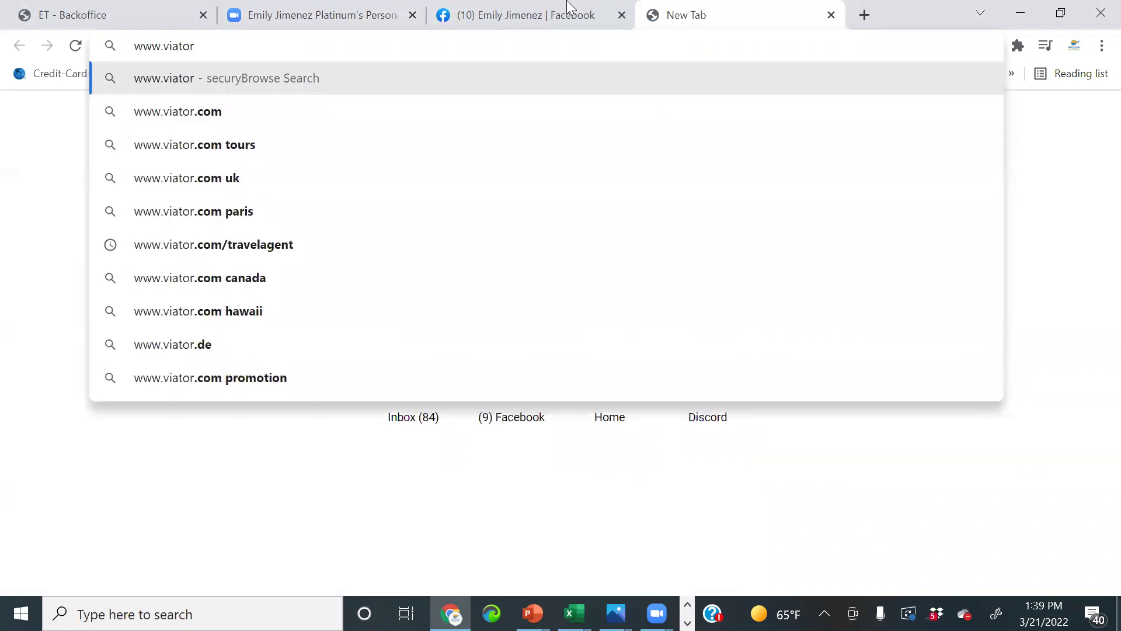
left_click(831, 14)
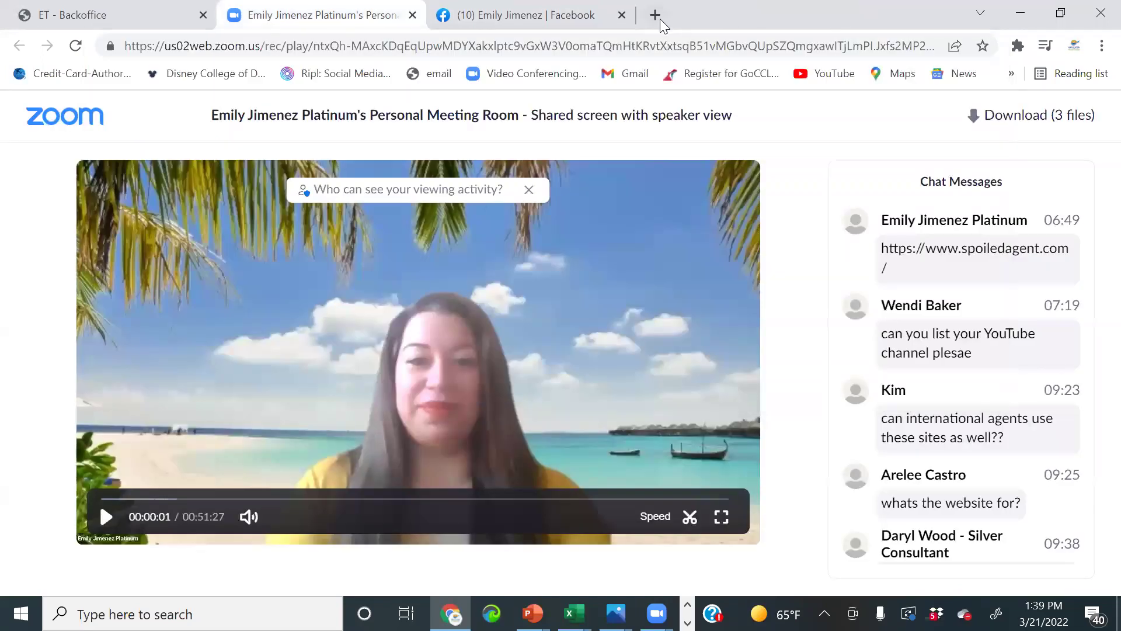
left_click(657, 20)
type("viator")
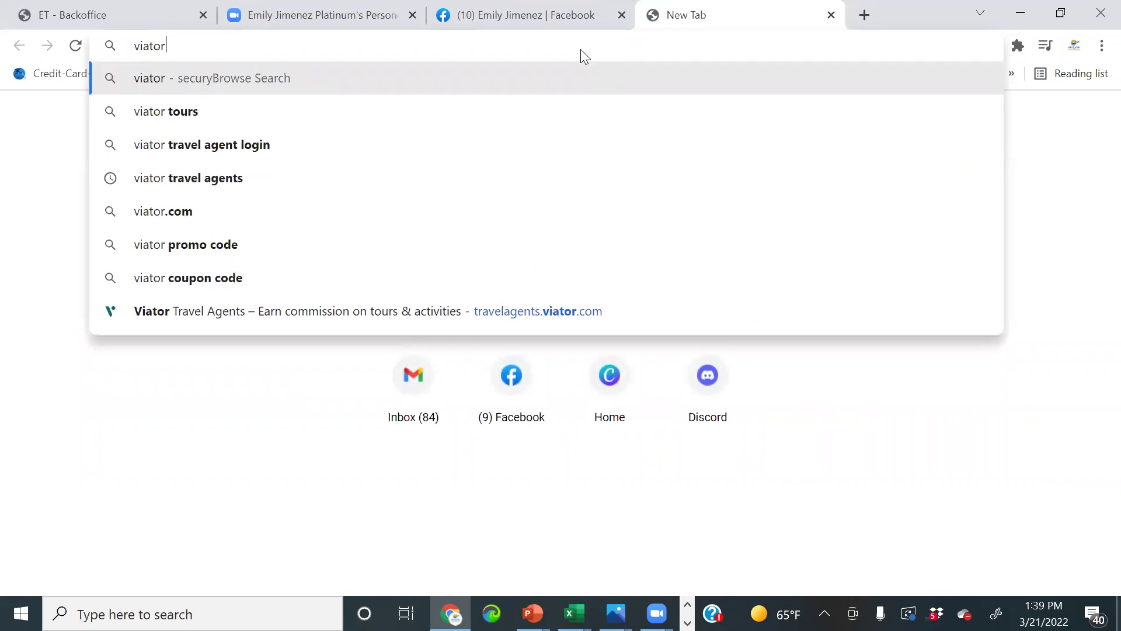
left_click(489, 319)
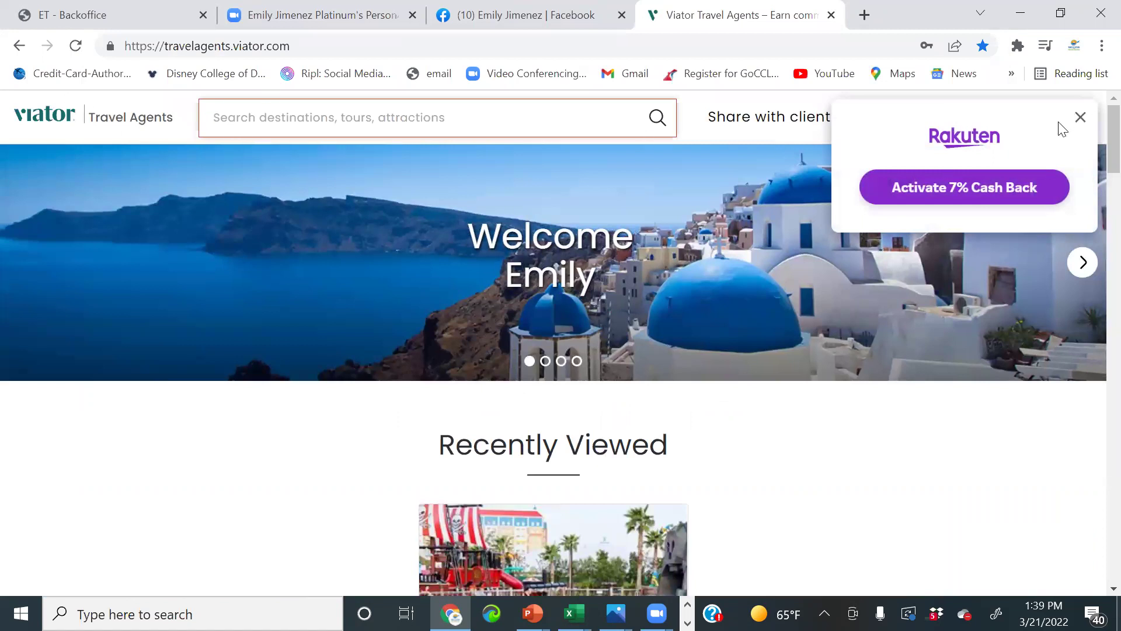
Dismiss the cash-back offer popup and scroll down to the Top Tours section
left_click(994, 308)
scroll(721, 368, "down", 14)
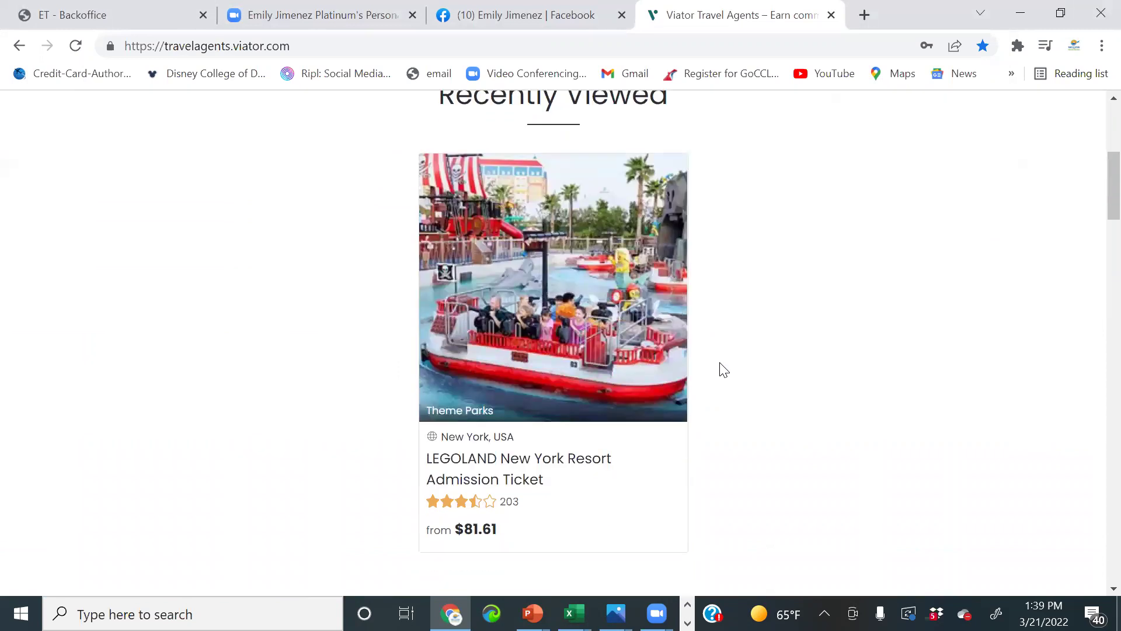
scroll(721, 371, "up", 4)
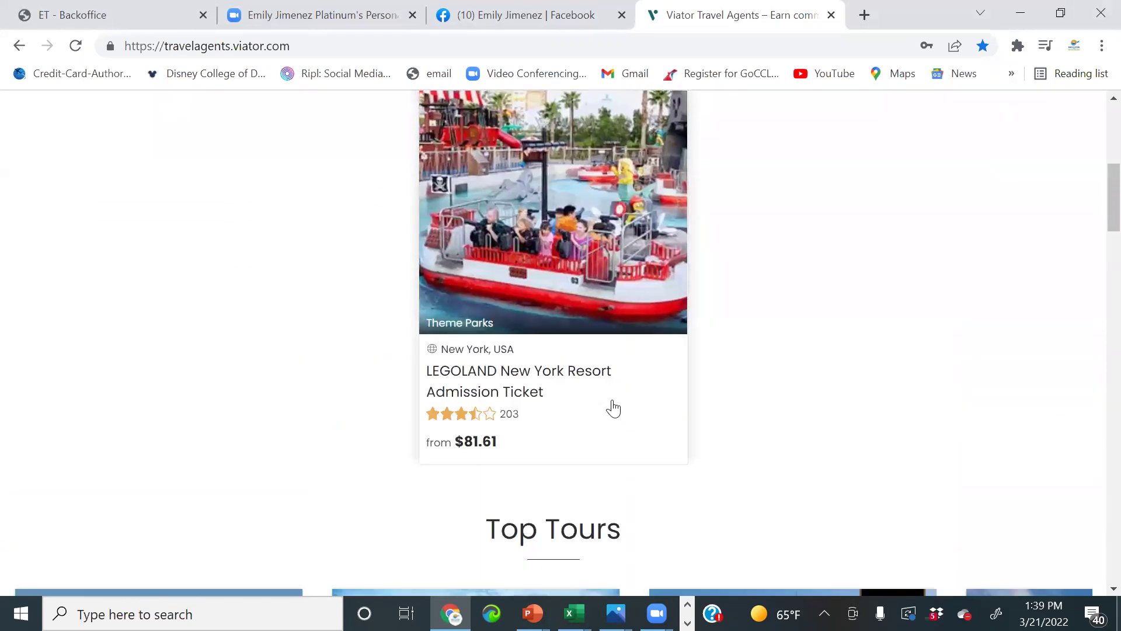
scroll(610, 409, "down", 6)
scroll(593, 426, "down", 2)
scroll(350, 415, "down", 1)
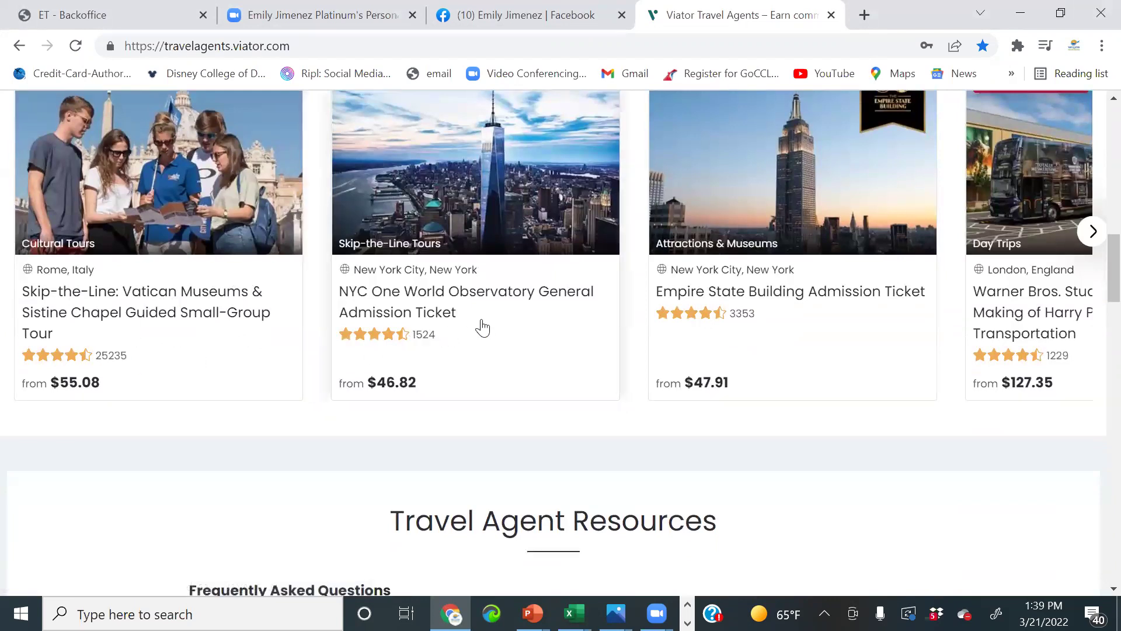
scroll(453, 357, "up", 1)
scroll(776, 346, "down", 2)
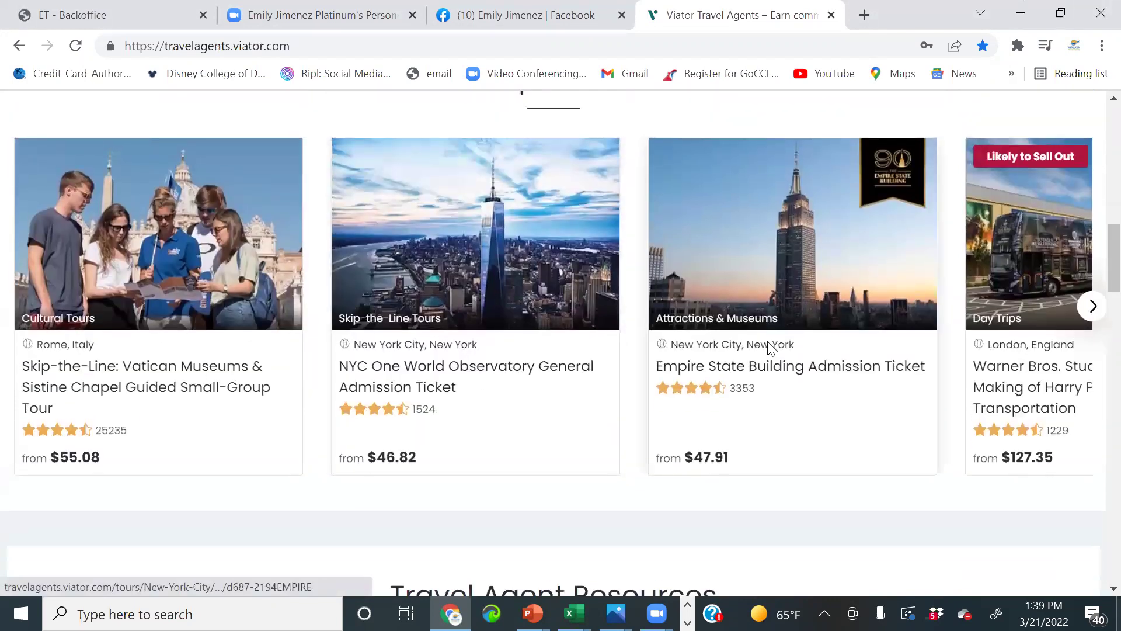
scroll(884, 228, "up", 1)
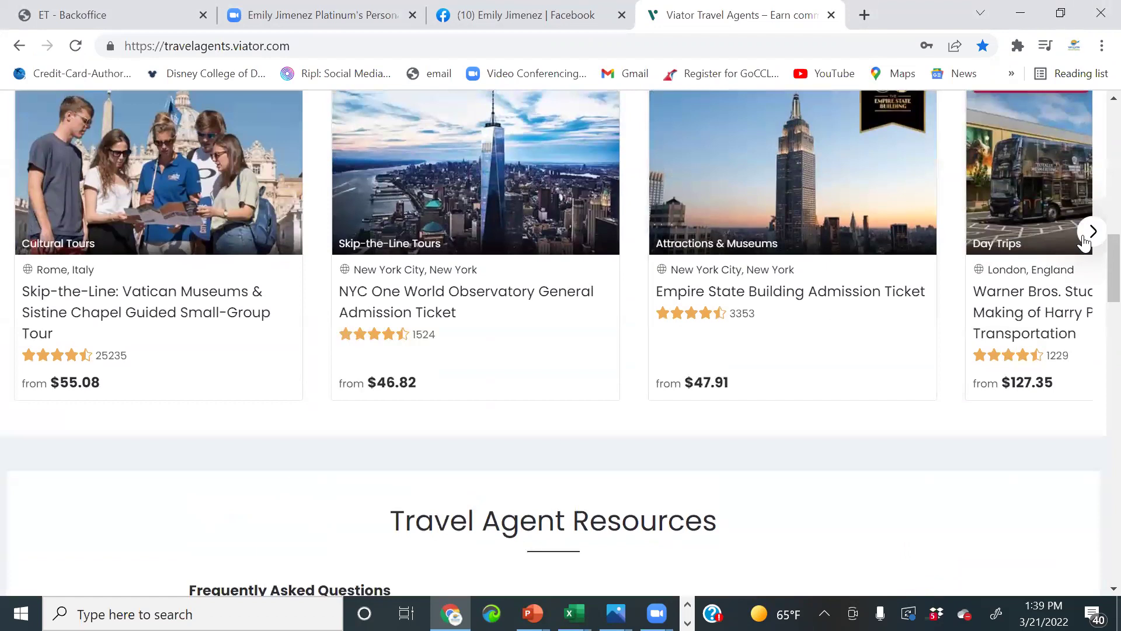
Advance the Top Tours carousel three cards, then click the search box to show recent searches
left_click(1090, 233)
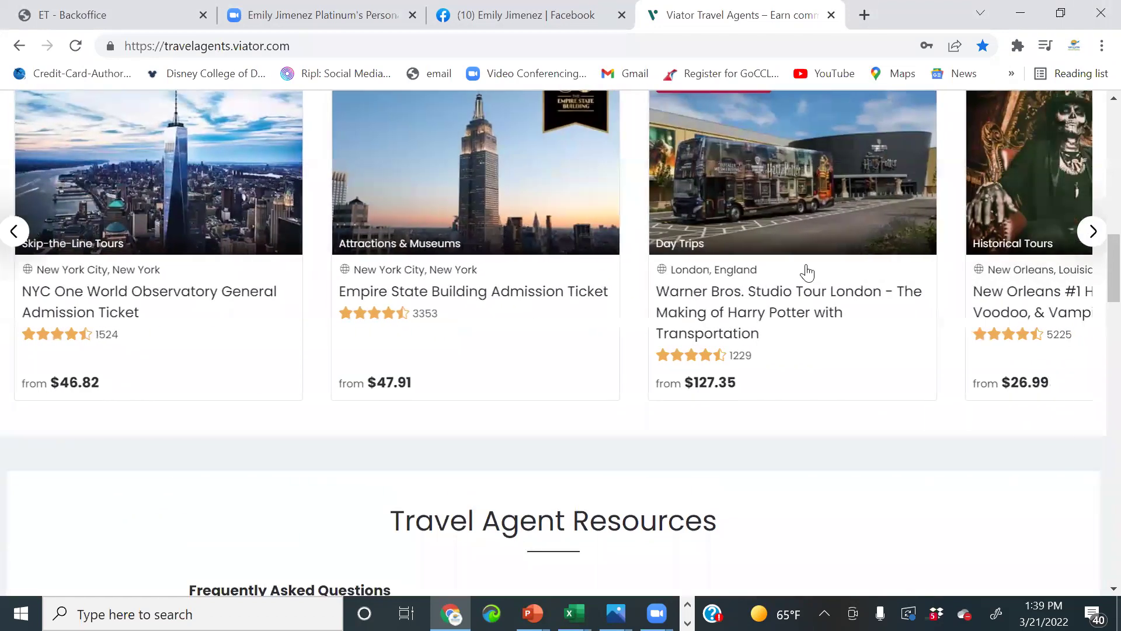
left_click(1090, 233)
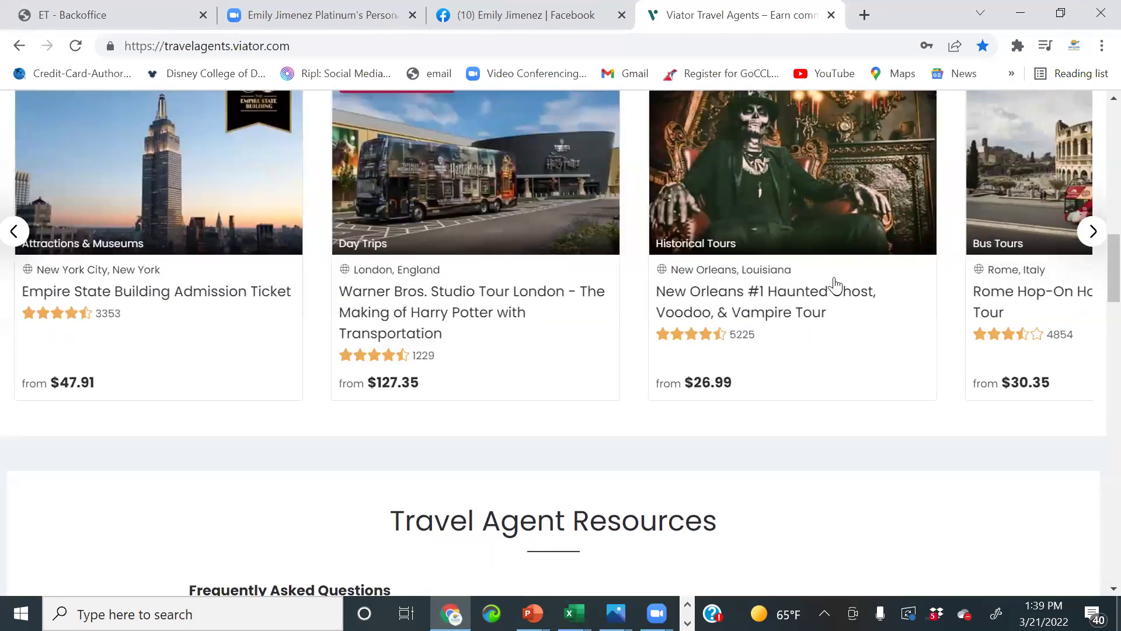
scroll(776, 402, "up", 1)
scroll(777, 402, "down", 1)
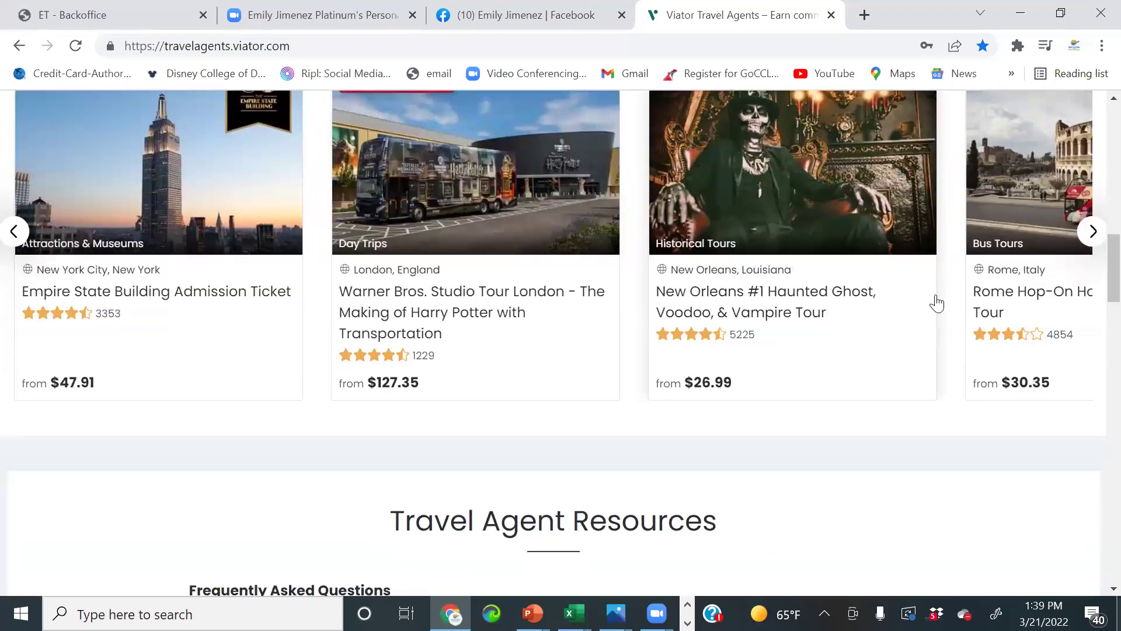
left_click(1093, 233)
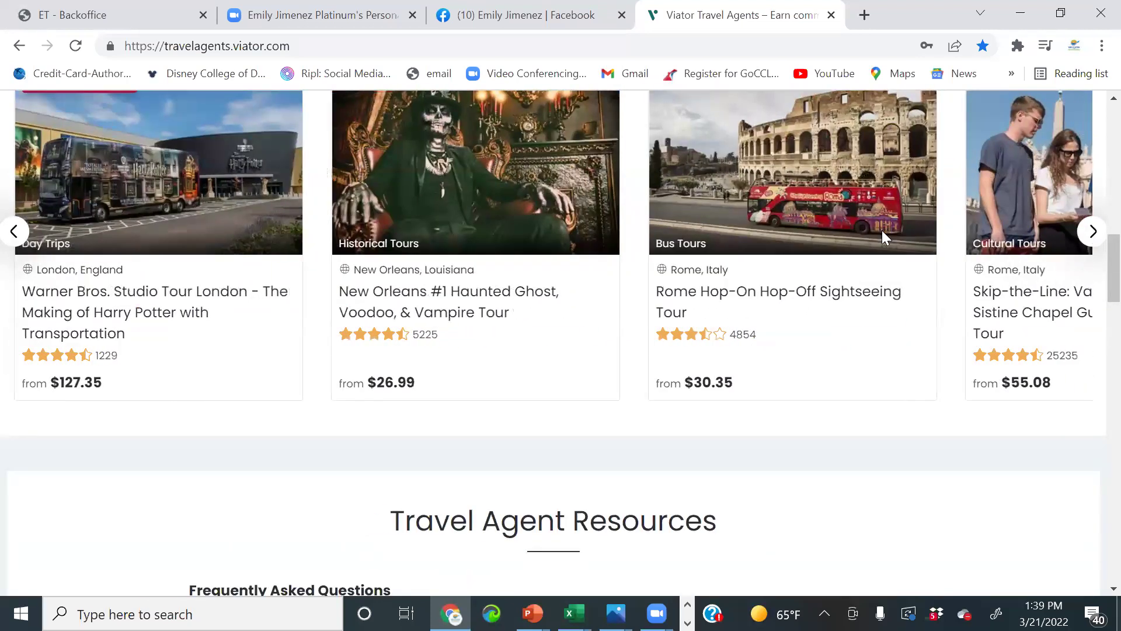
scroll(708, 236, "up", 10)
left_click(478, 117)
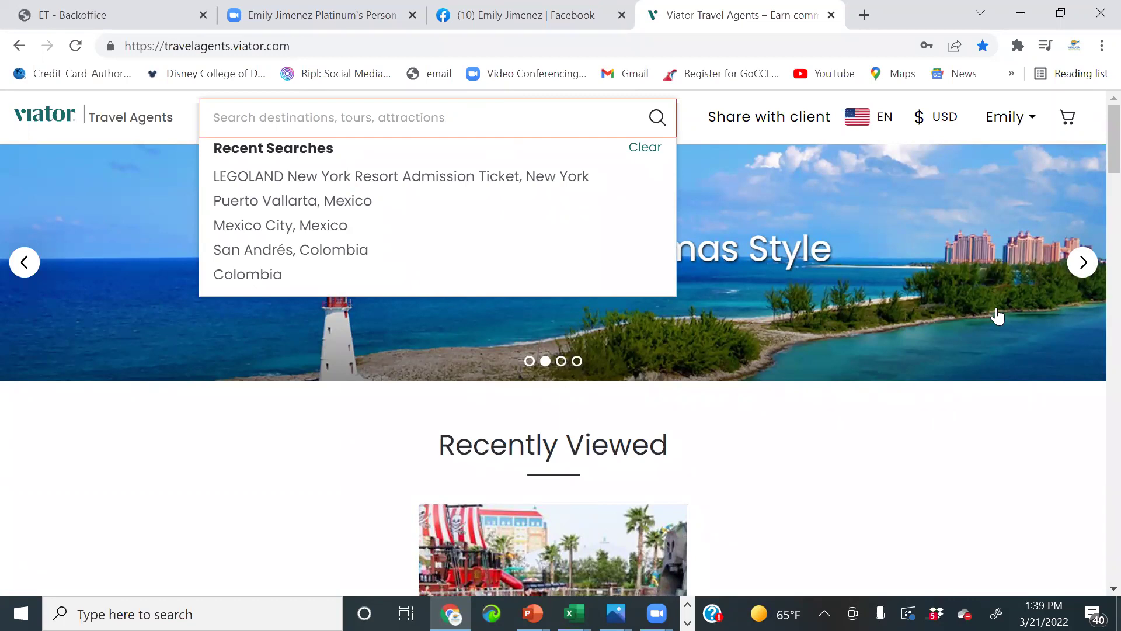
Enter 'orla' in the Viator destination search and select Orlando, Florida
left_click(402, 124)
type("orla")
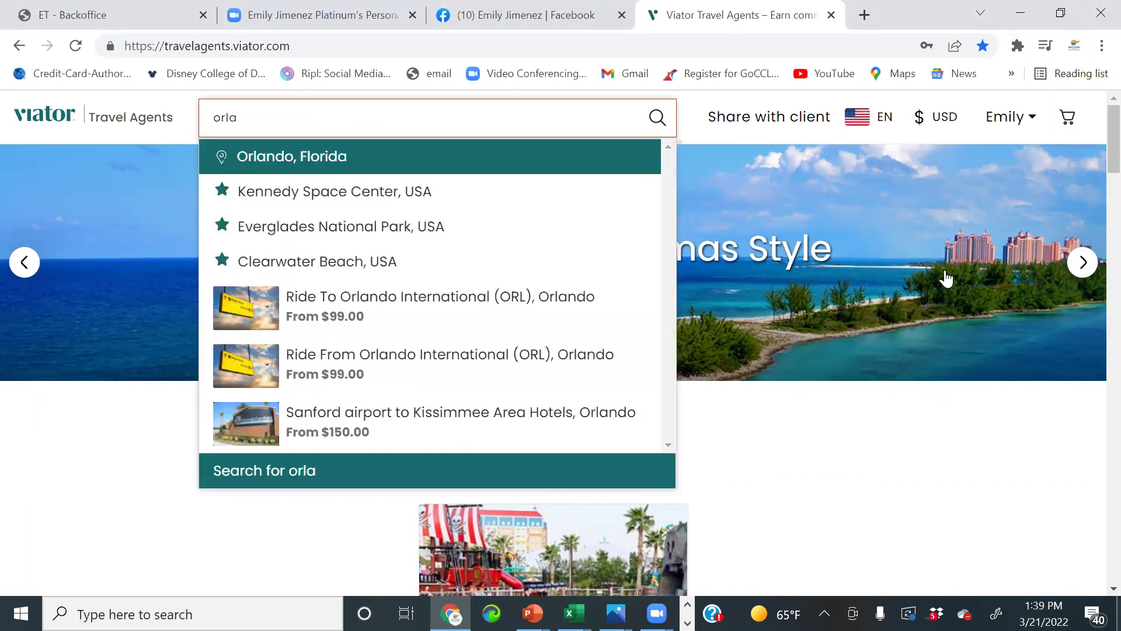
left_click(105, 23)
left_click(301, 19)
left_click(111, 22)
left_click(690, 16)
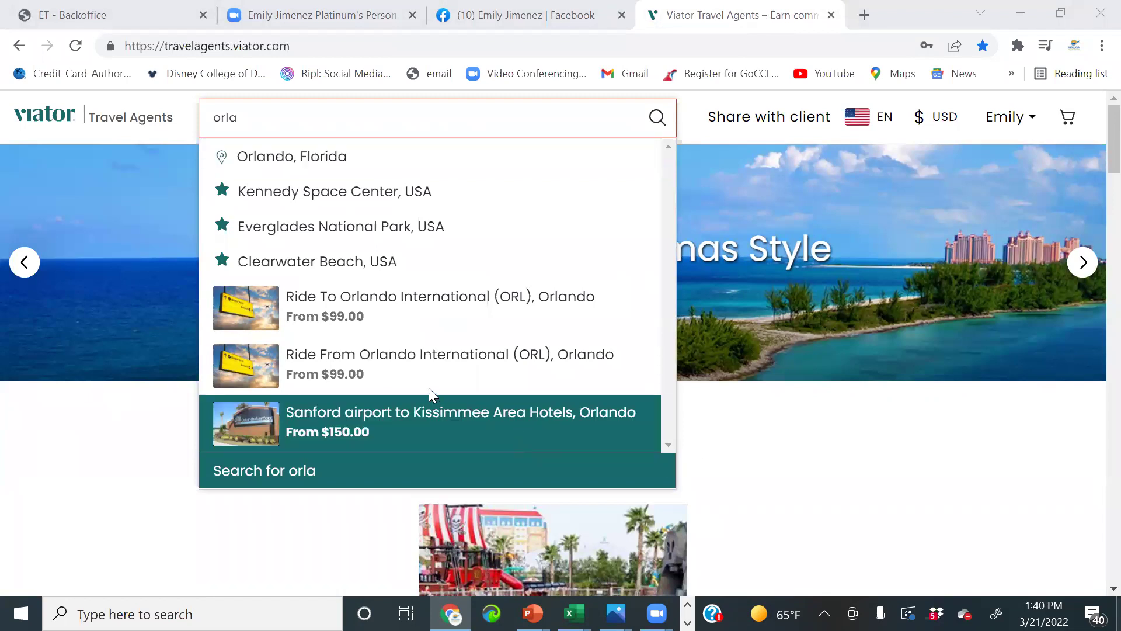
left_click(390, 156)
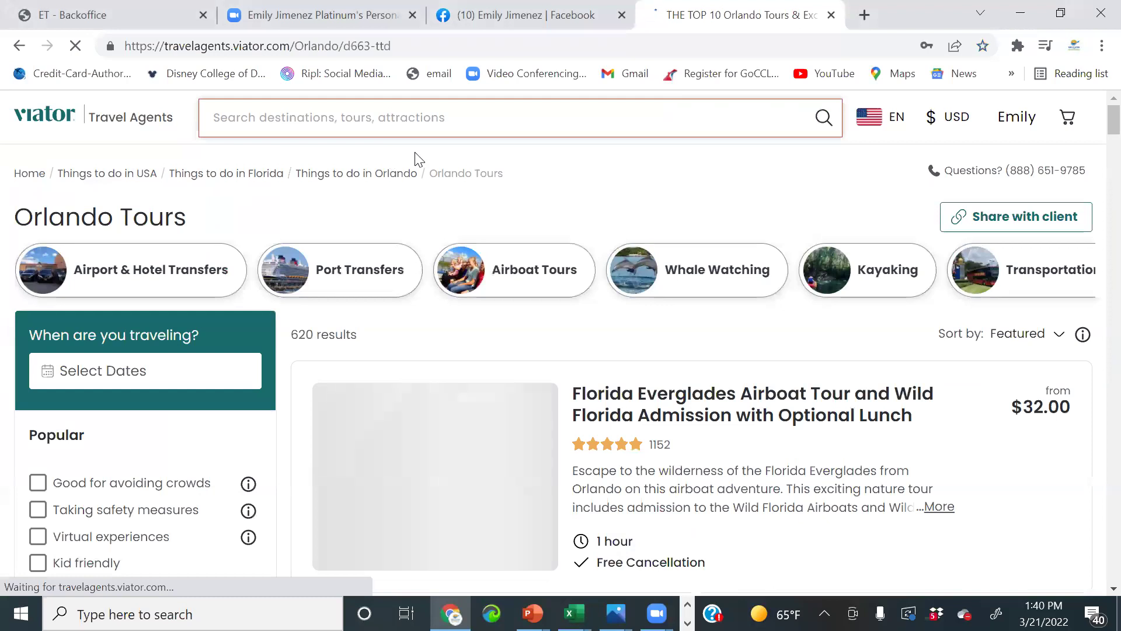
Open the Florida Everglades Airboat Tour and Wild Florida Admission listing (from $32.00) in a new tab
scroll(730, 233, "down", 3)
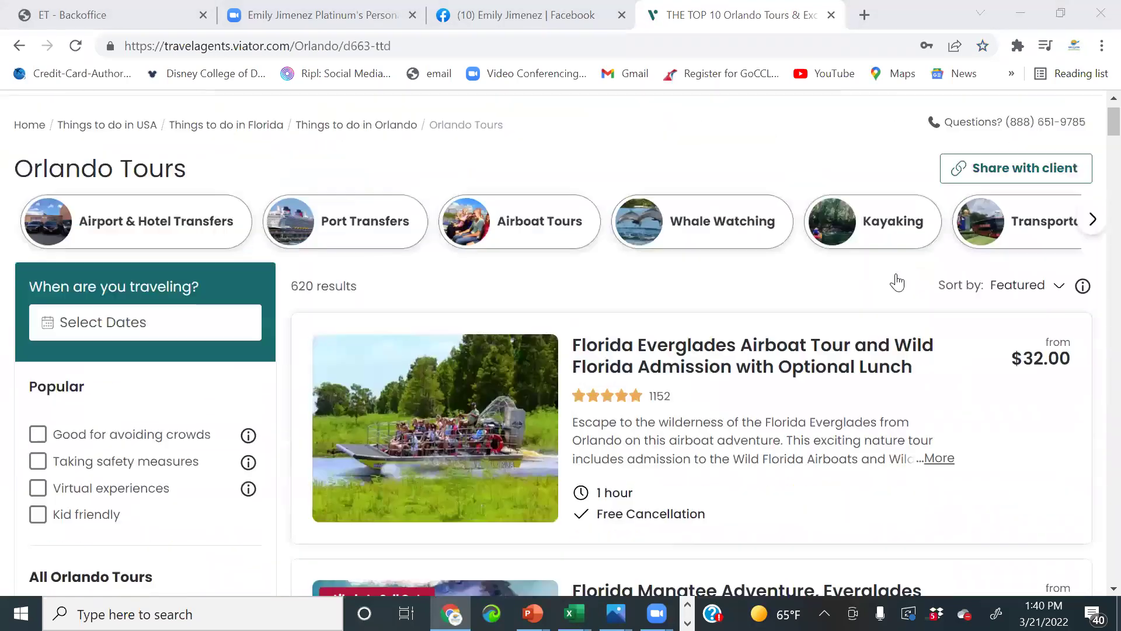
scroll(187, 327, "down", 5)
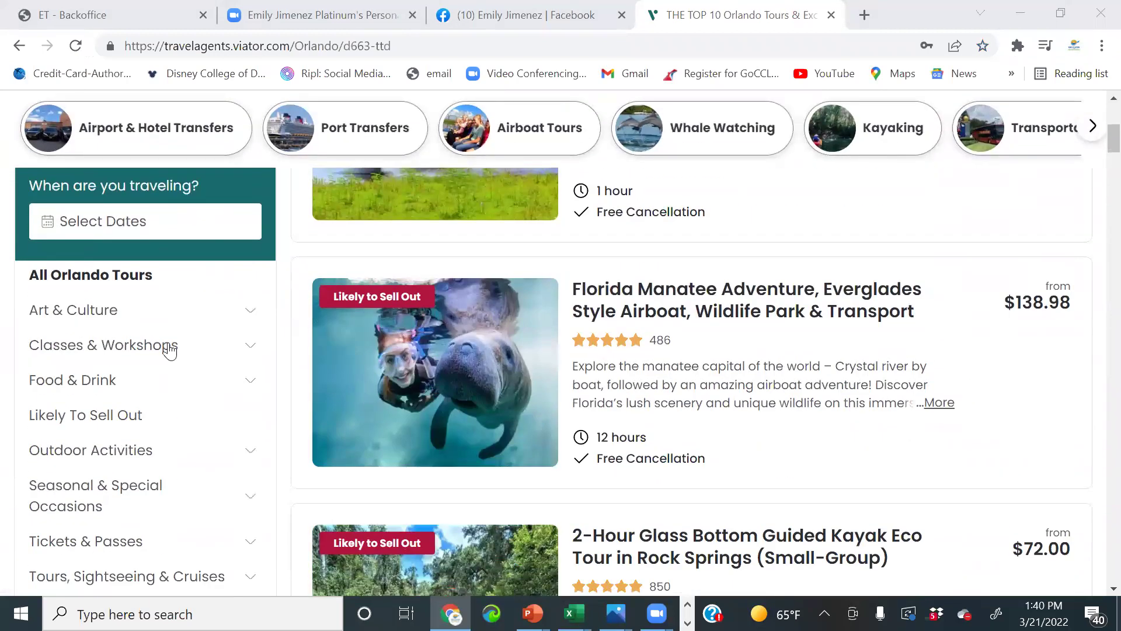
scroll(133, 411, "down", 1)
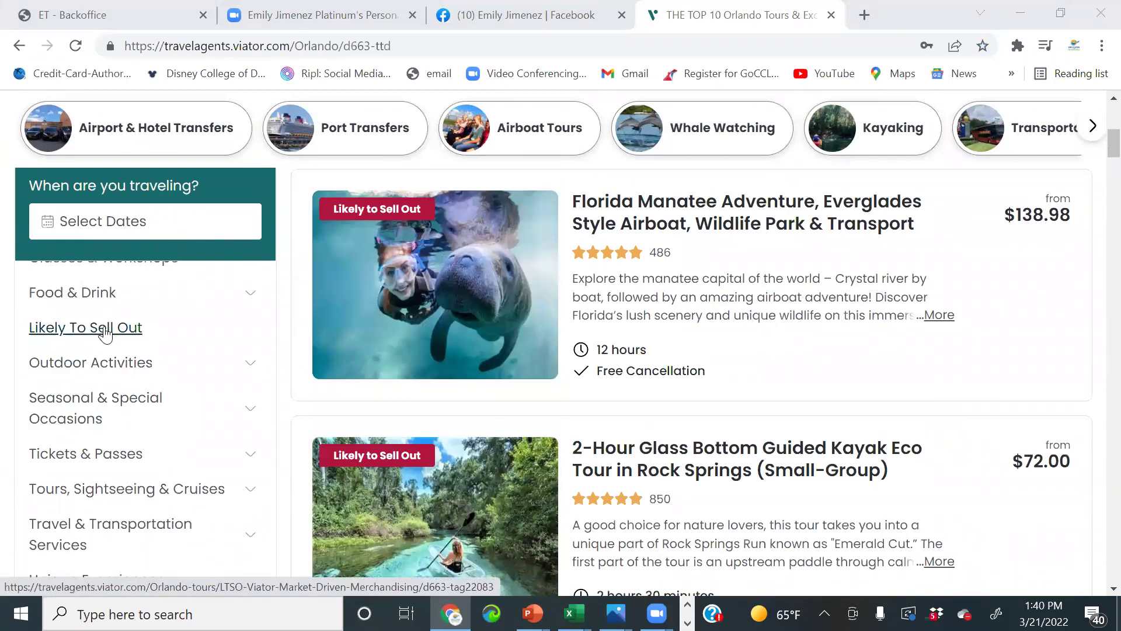
scroll(138, 466, "down", 1)
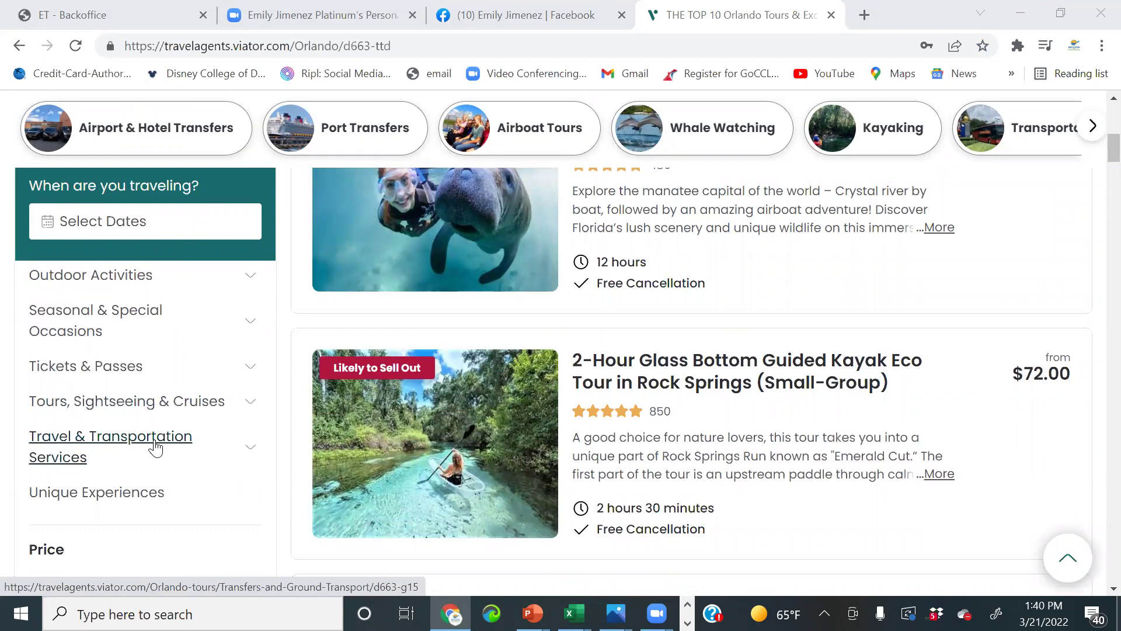
scroll(155, 447, "down", 1)
scroll(130, 441, "up", 2)
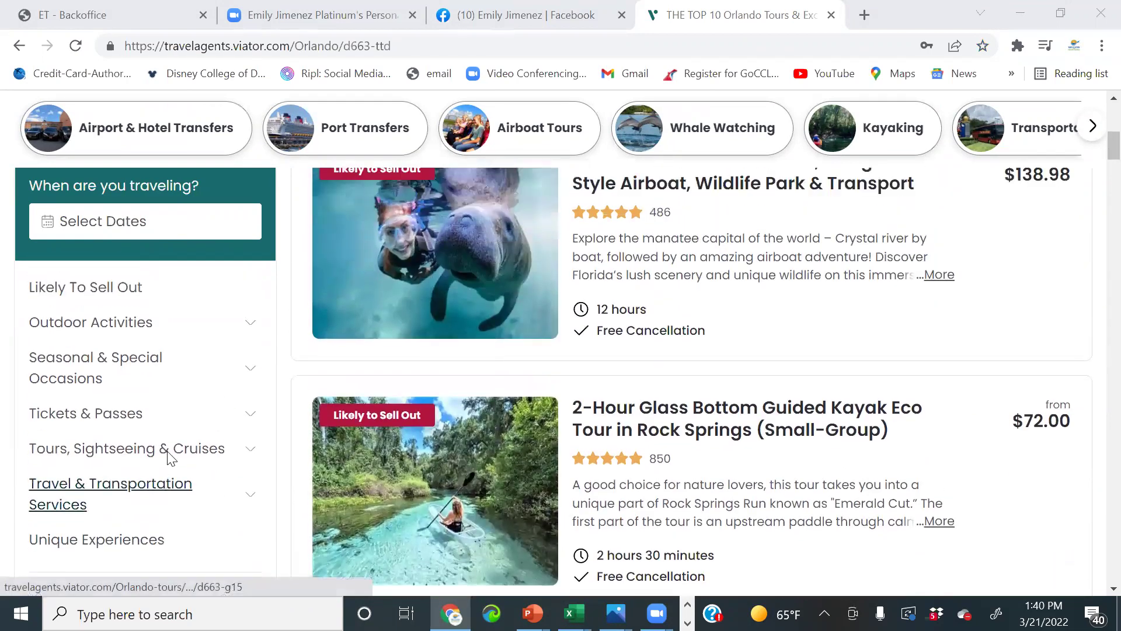
scroll(169, 458, "up", 3)
scroll(170, 458, "up", 3)
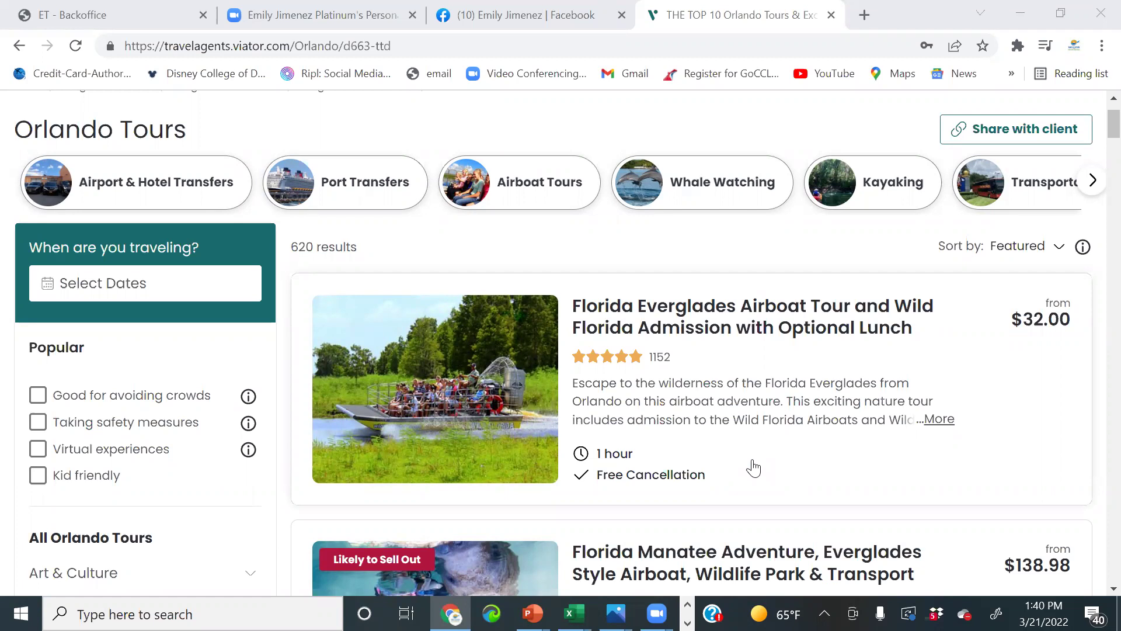
scroll(759, 461, "down", 2)
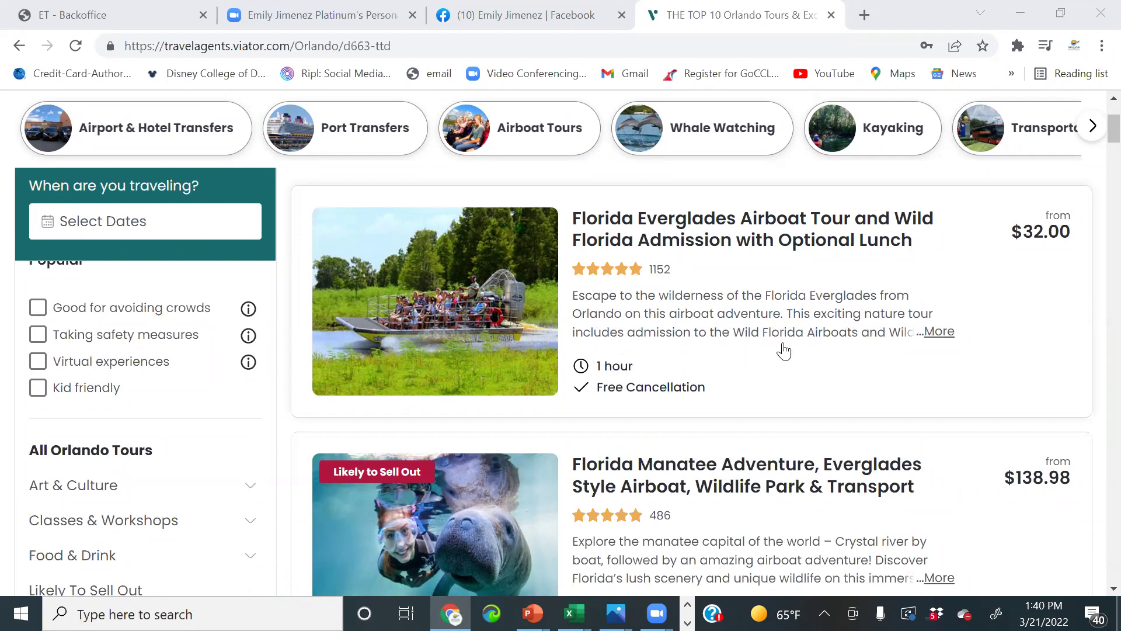
left_click(938, 332)
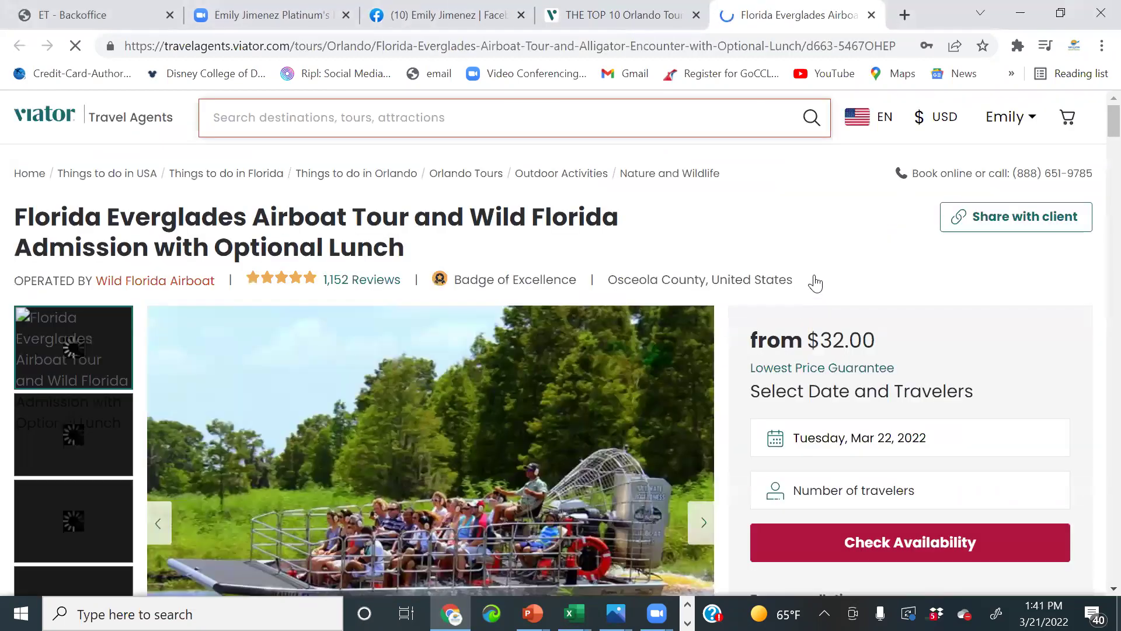
Expand the airboat tour's What's Included section to show its four inclusions, such as the BBQ lunch
scroll(726, 301, "down", 10)
scroll(695, 327, "down", 5)
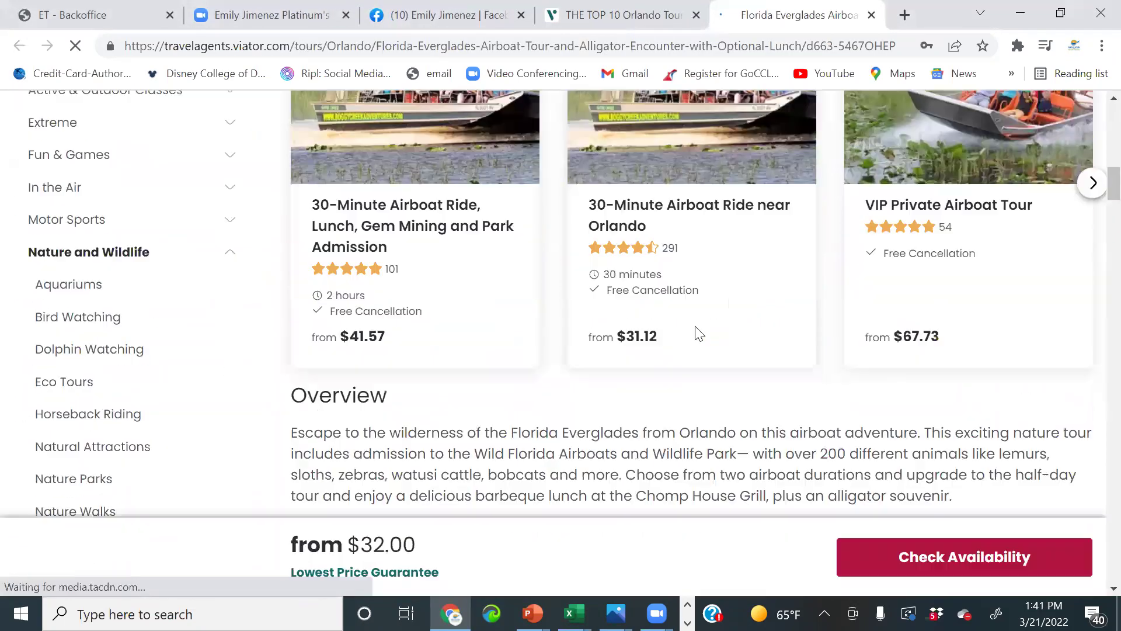
scroll(696, 332, "up", 9)
scroll(618, 379, "down", 12)
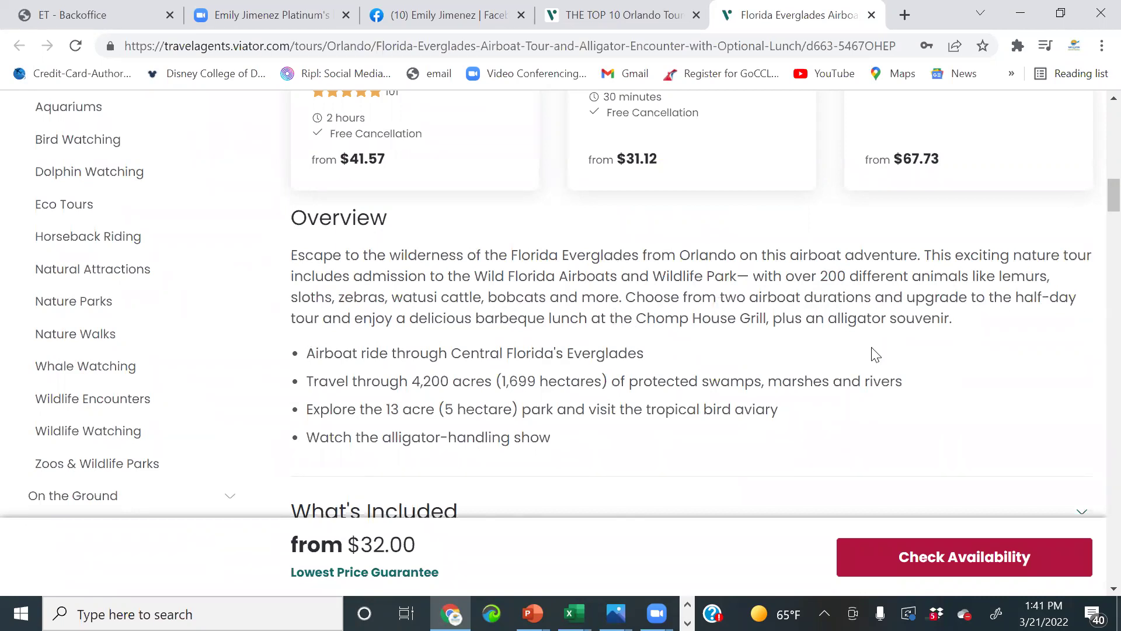
scroll(418, 338, "down", 2)
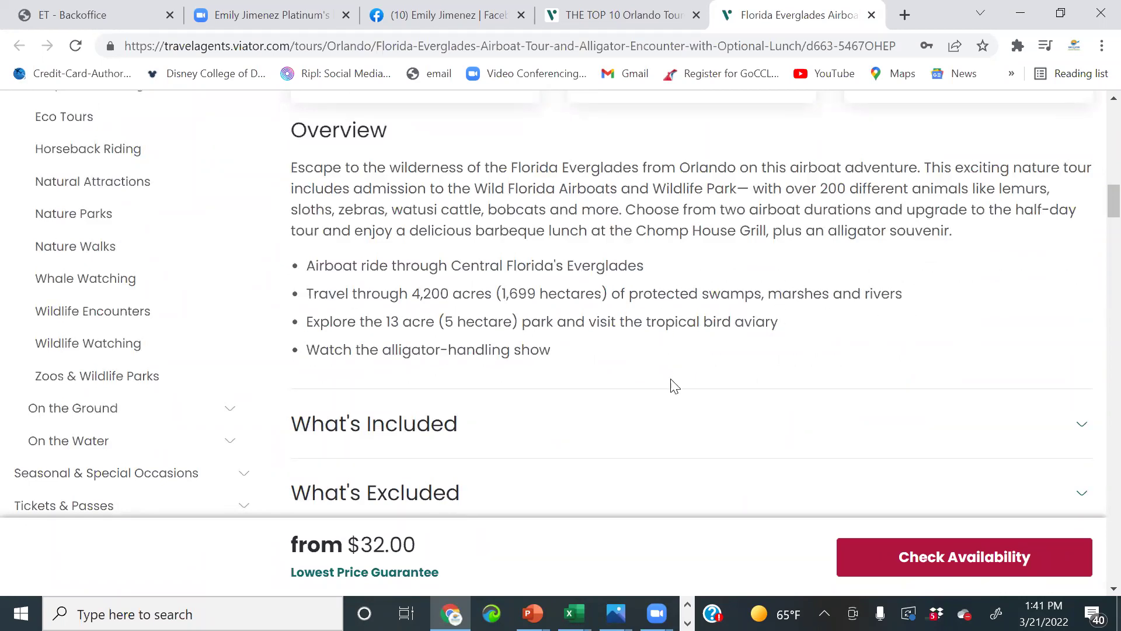
scroll(538, 384, "down", 1)
left_click(509, 360)
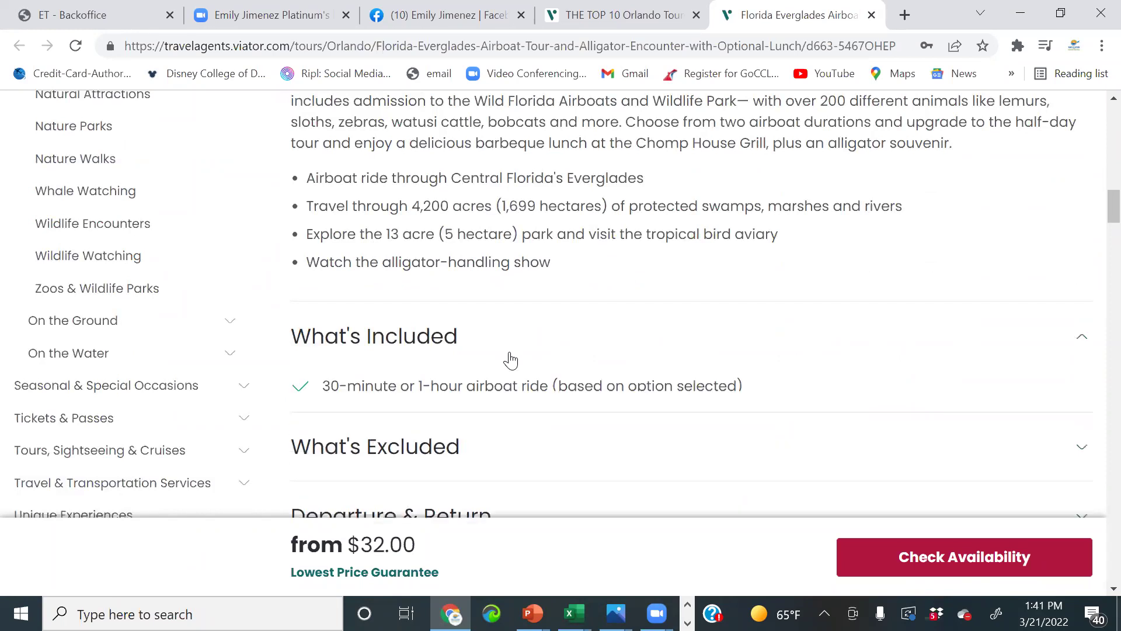
scroll(509, 358, "down", 2)
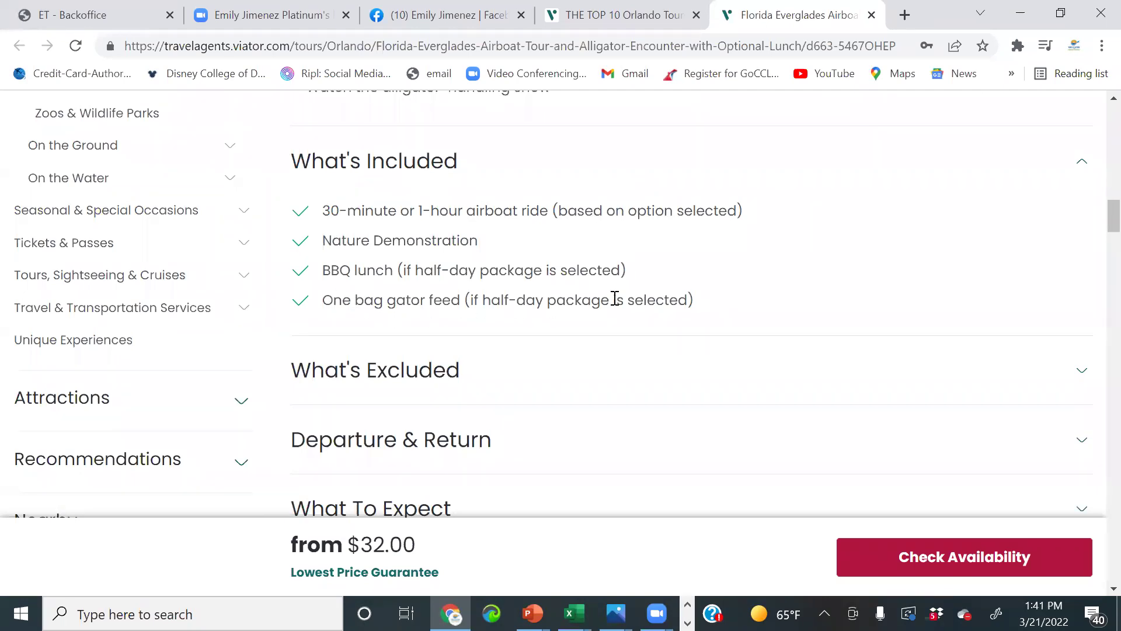
scroll(733, 316, "down", 3)
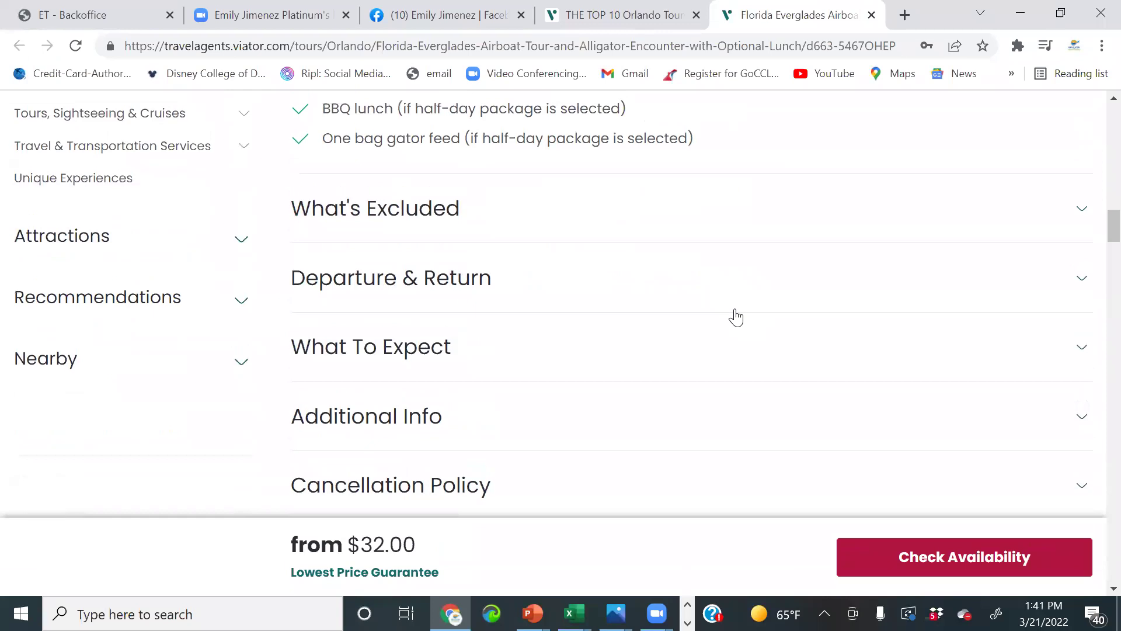
scroll(734, 315, "up", 10)
scroll(736, 310, "up", 10)
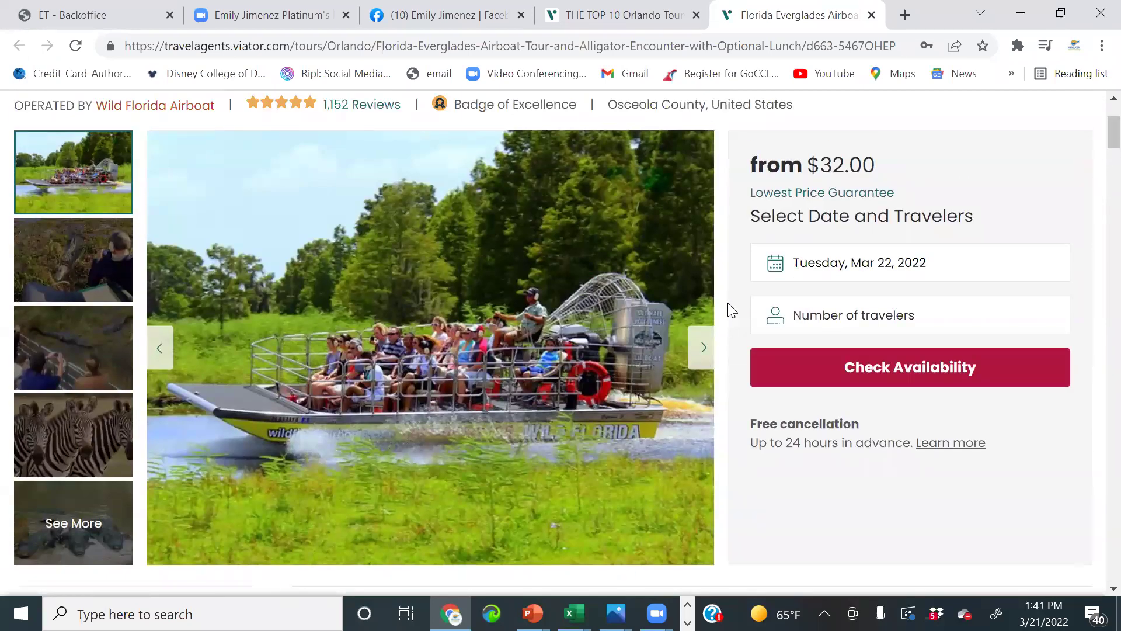
Set the airboat tour's travel date to Wednesday, Mar 23
left_click(939, 266)
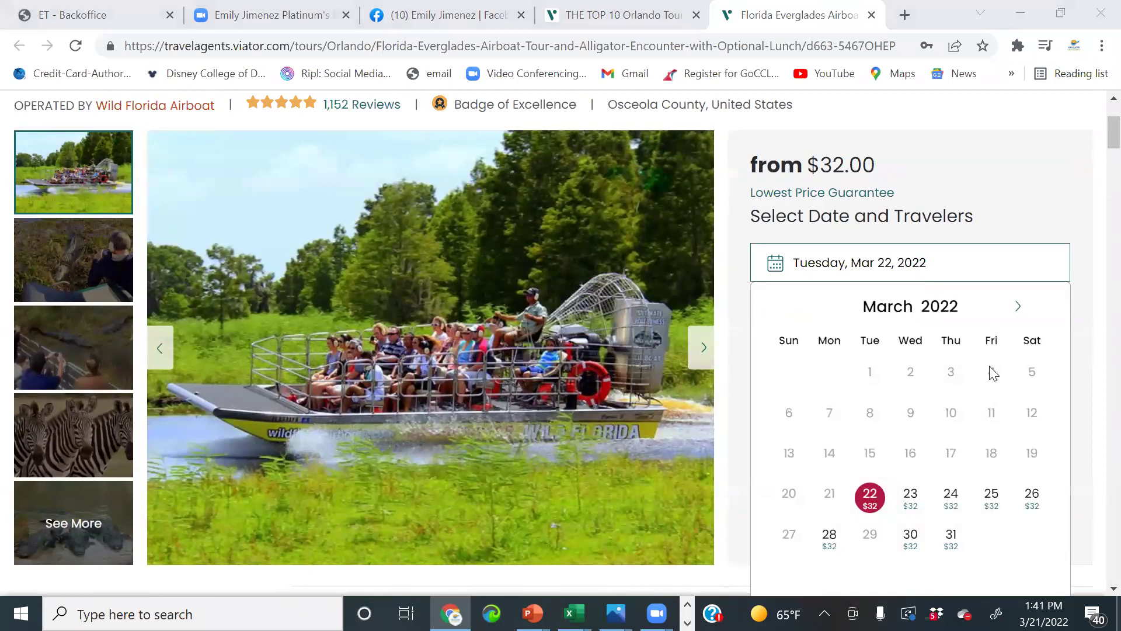
left_click(911, 498)
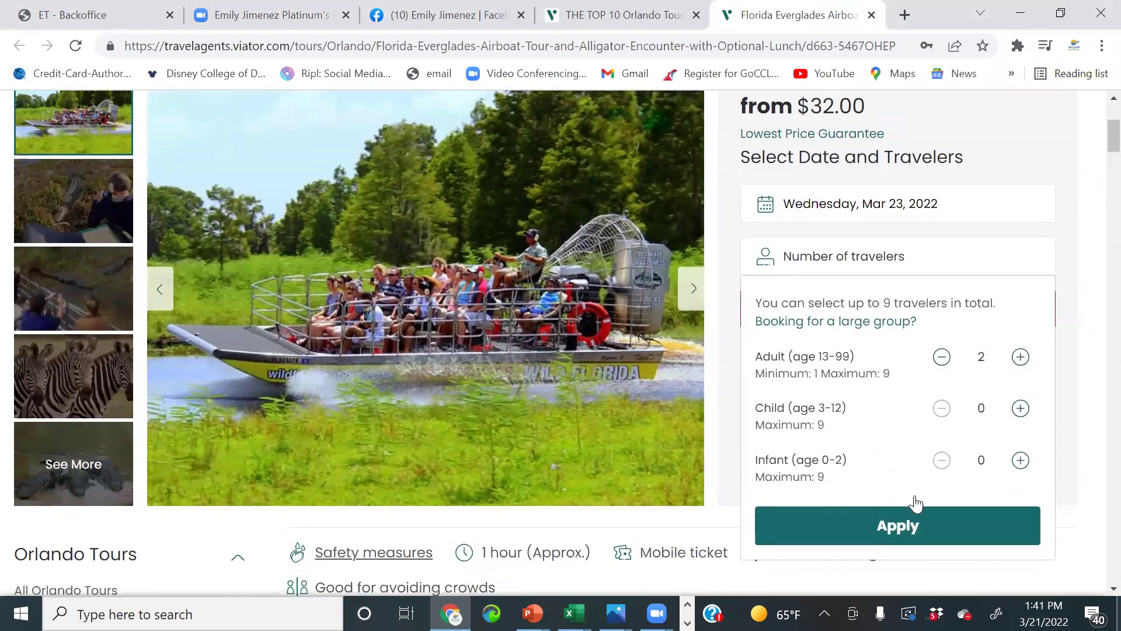
scroll(915, 499, "down", 2)
scroll(914, 495, "up", 5)
scroll(902, 428, "down", 1)
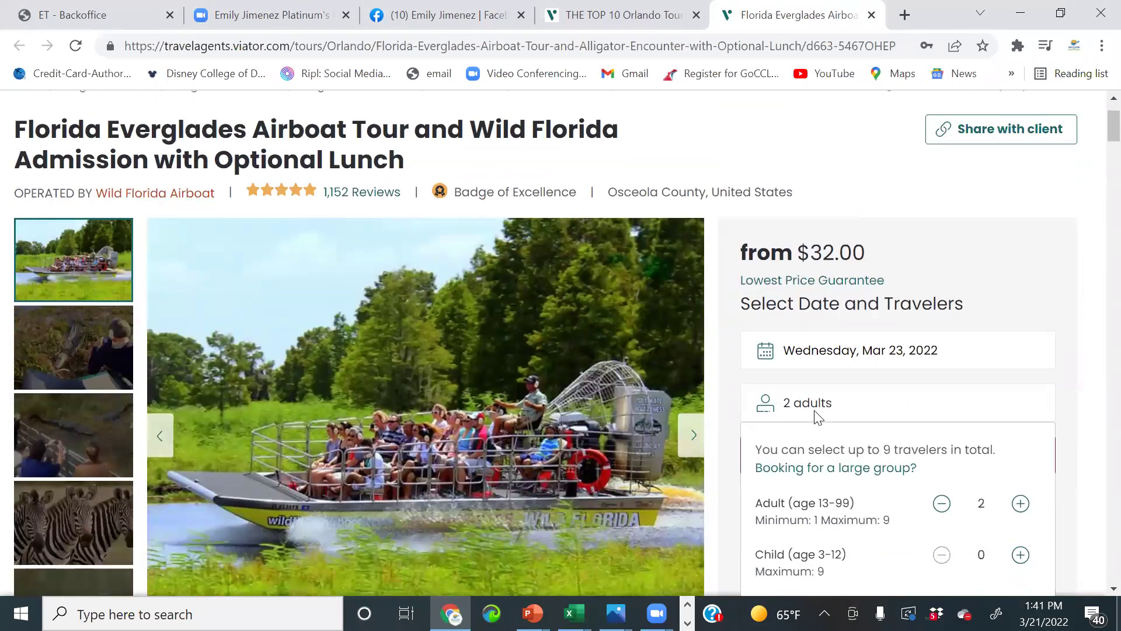
scroll(905, 428, "down", 3)
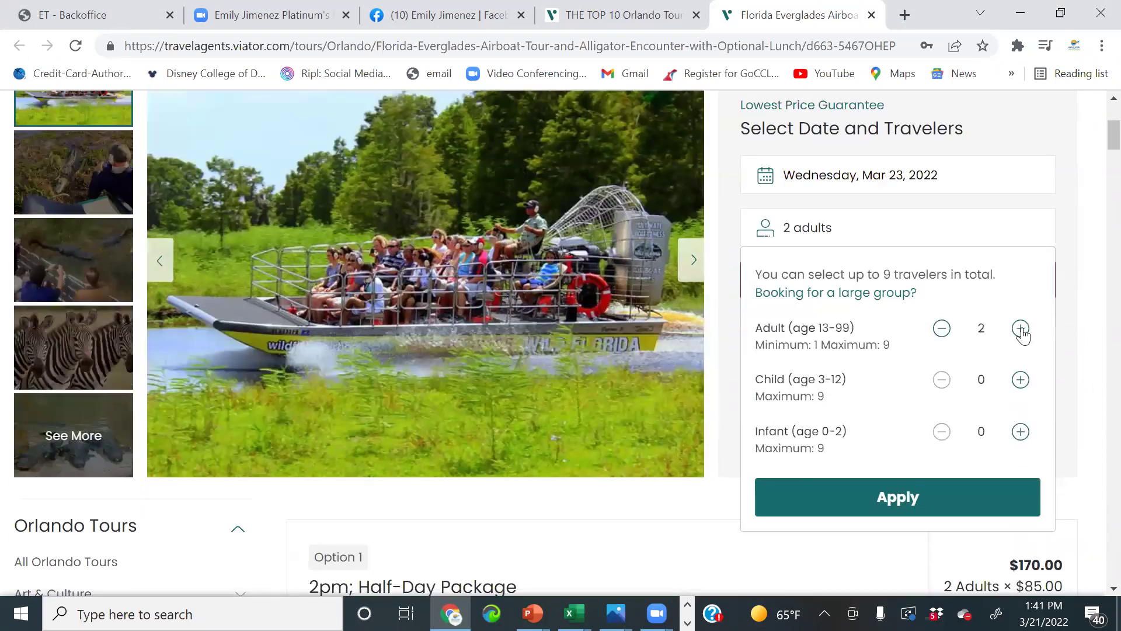
Apply 2 adults and 2 children as travelers and review each tour option's total price
left_click(942, 328)
left_click(1019, 330)
left_click(926, 496)
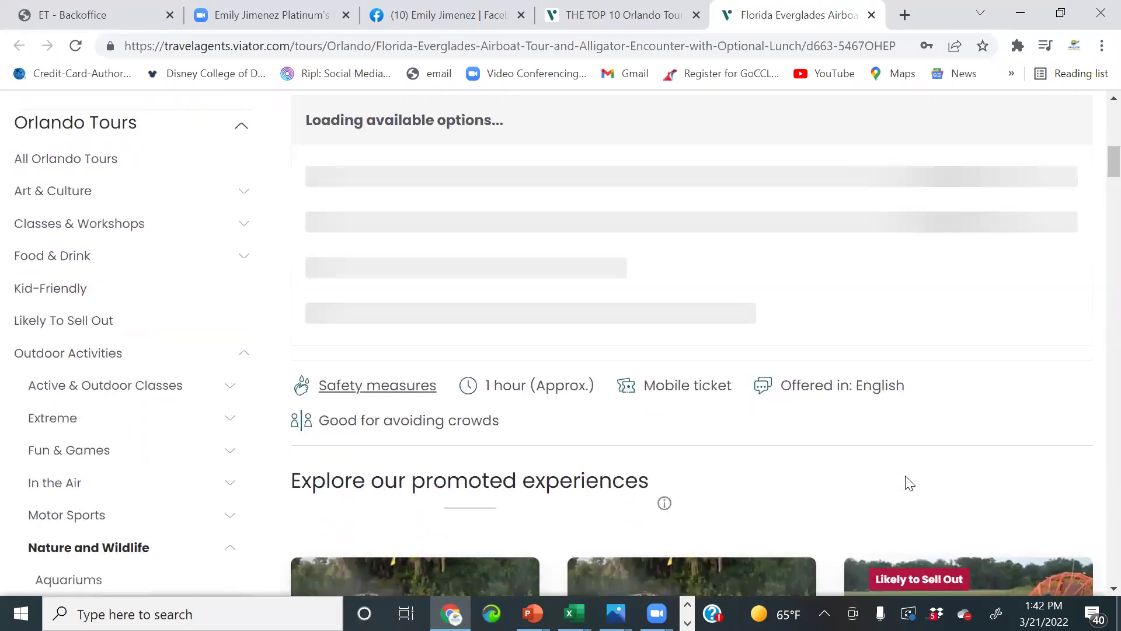
scroll(909, 483, "up", 6)
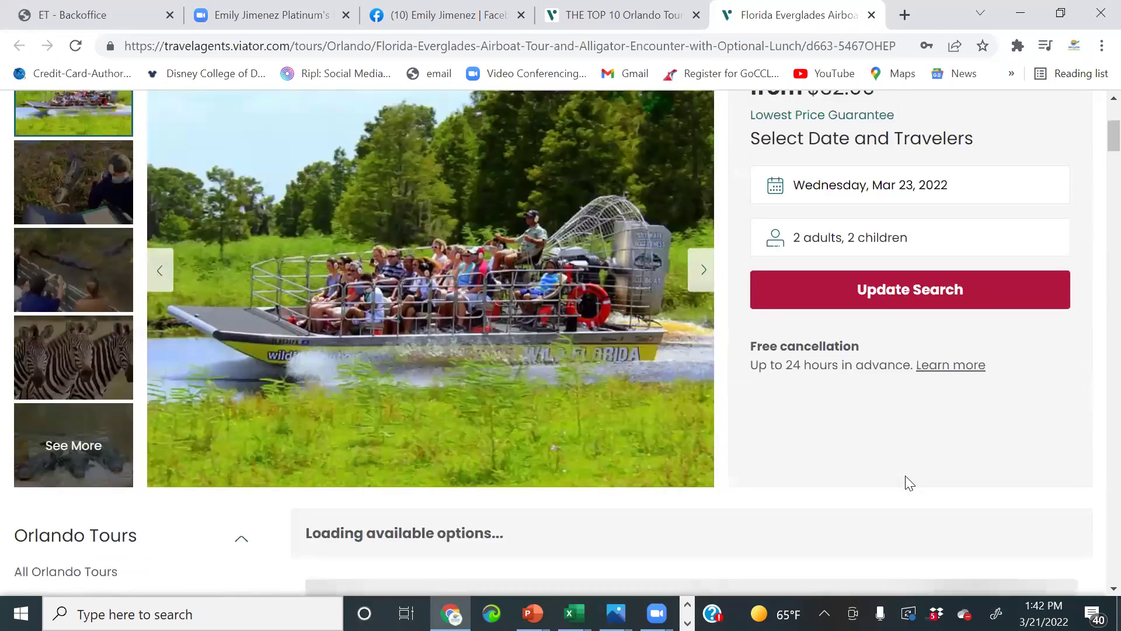
scroll(908, 484, "up", 4)
scroll(826, 475, "down", 9)
scroll(753, 476, "down", 2)
scroll(1030, 321, "down", 3)
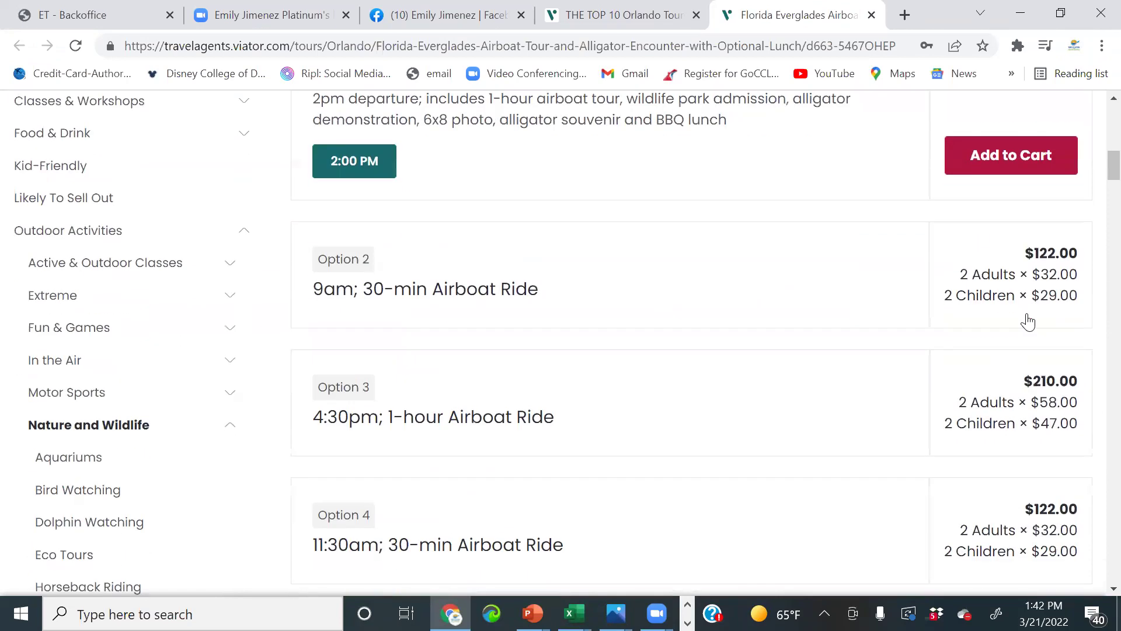
scroll(1028, 321, "down", 3)
scroll(1025, 318, "up", 7)
scroll(1023, 320, "down", 2)
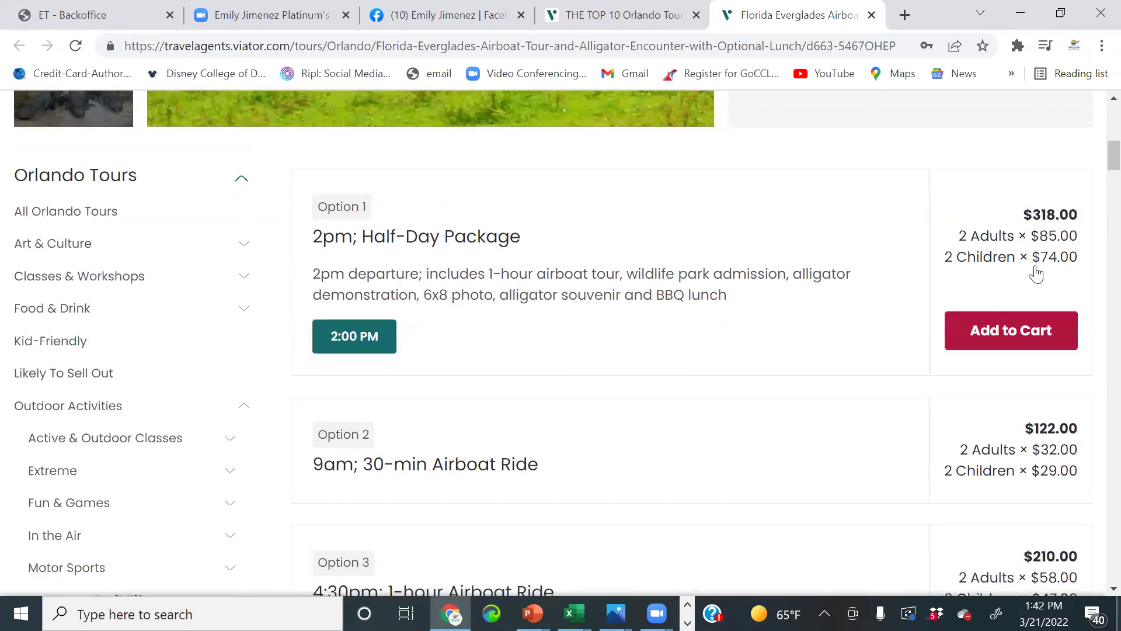
scroll(1022, 283, "up", 8)
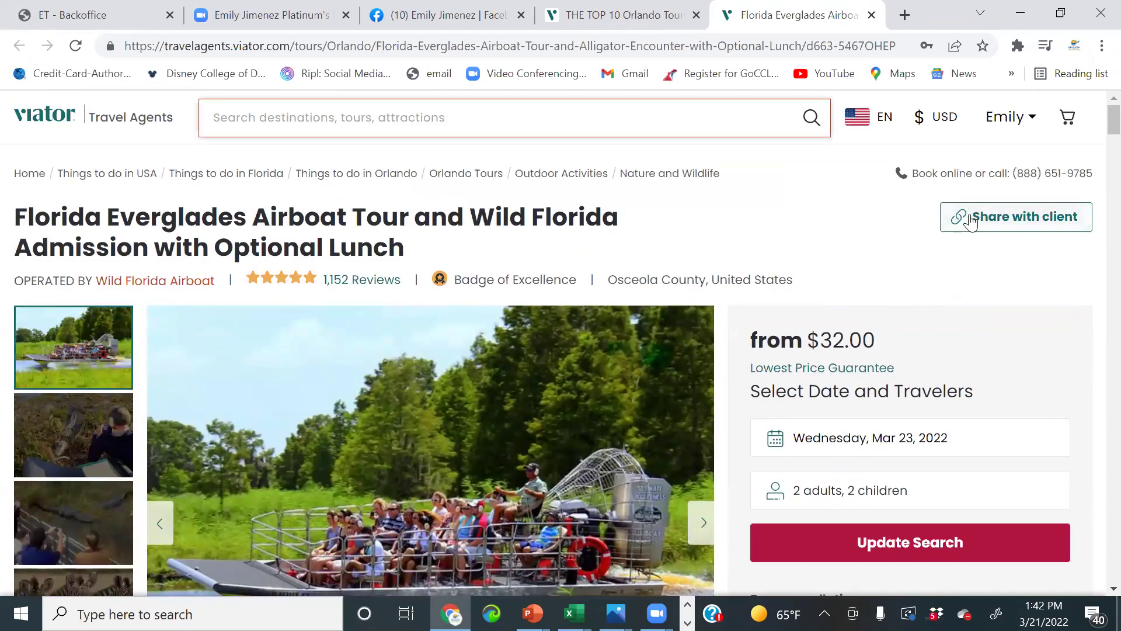
left_click(1008, 216)
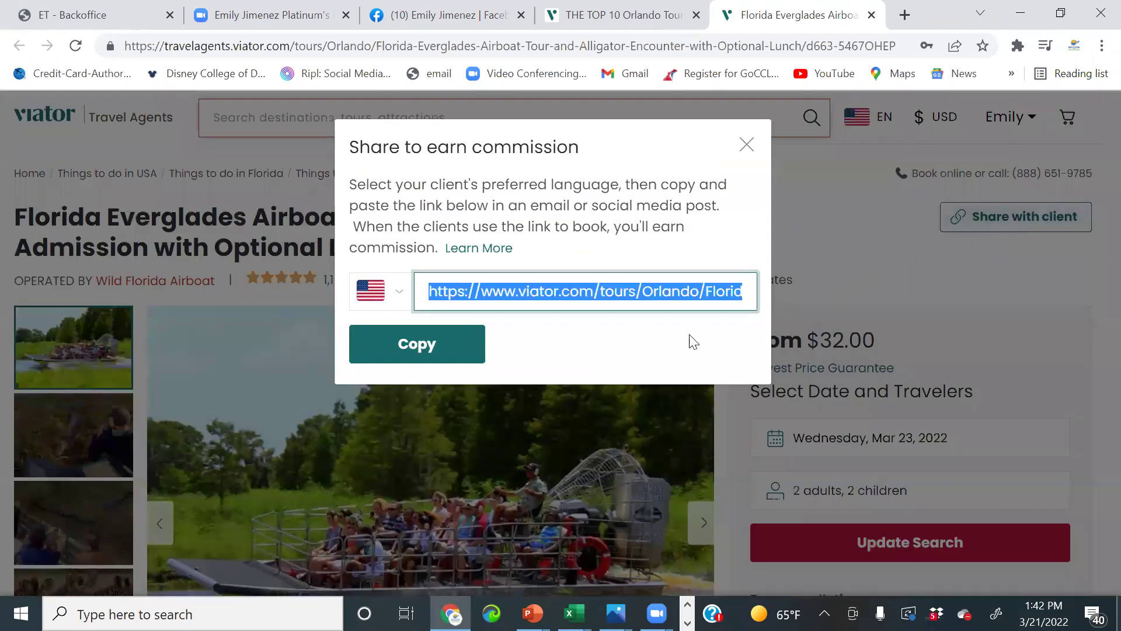
left_click(430, 355)
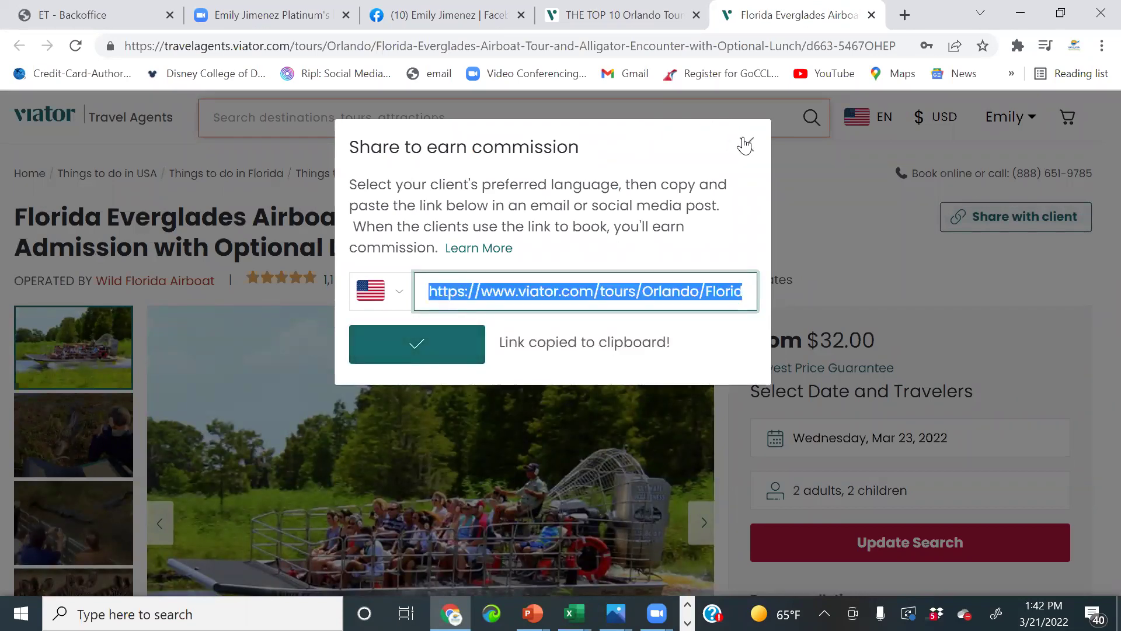
left_click(746, 145)
left_click(903, 15)
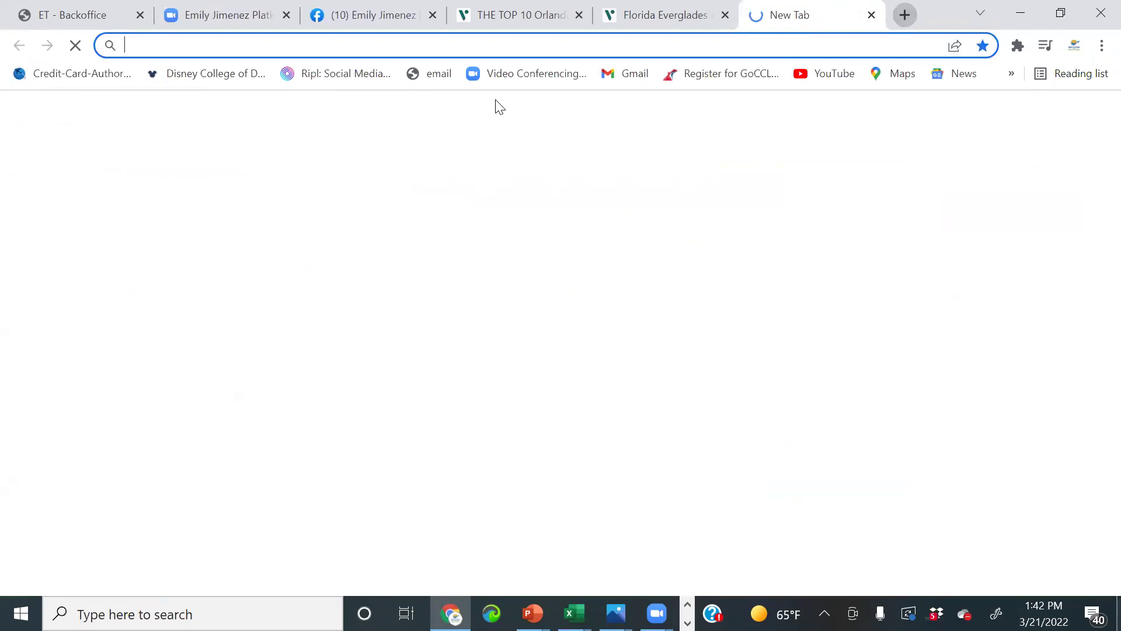
right_click(526, 46)
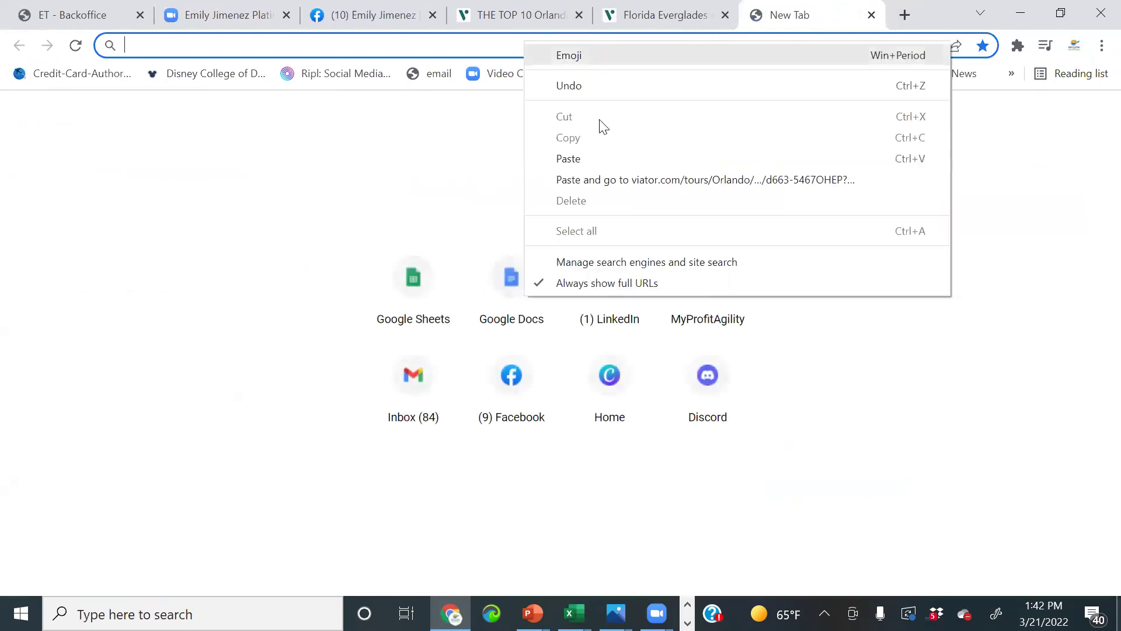
left_click(609, 157)
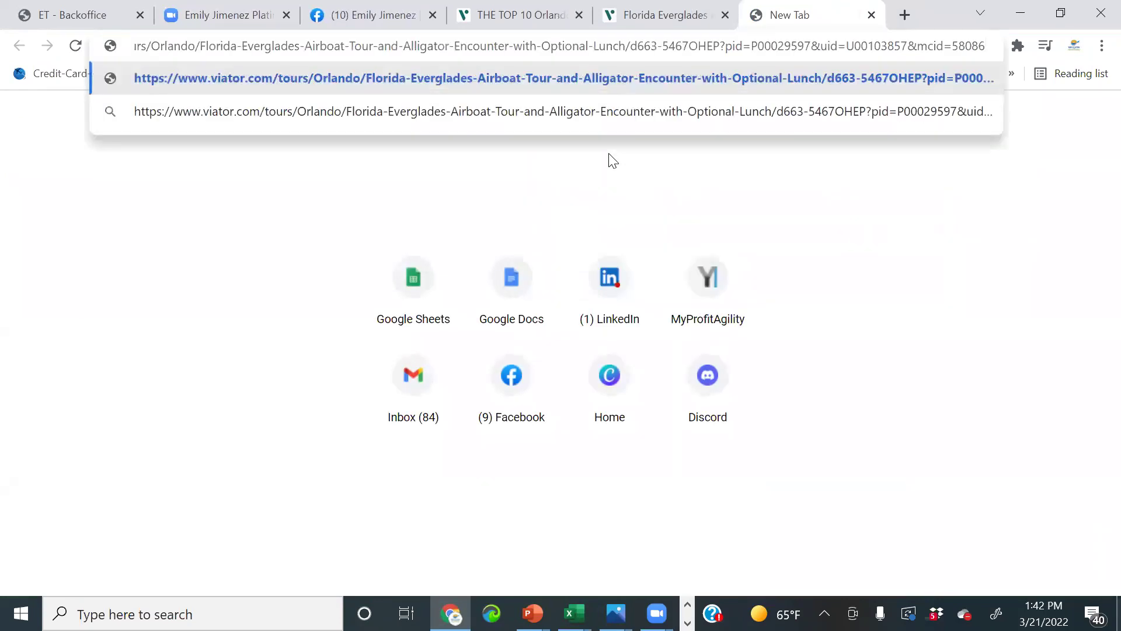
key("Return")
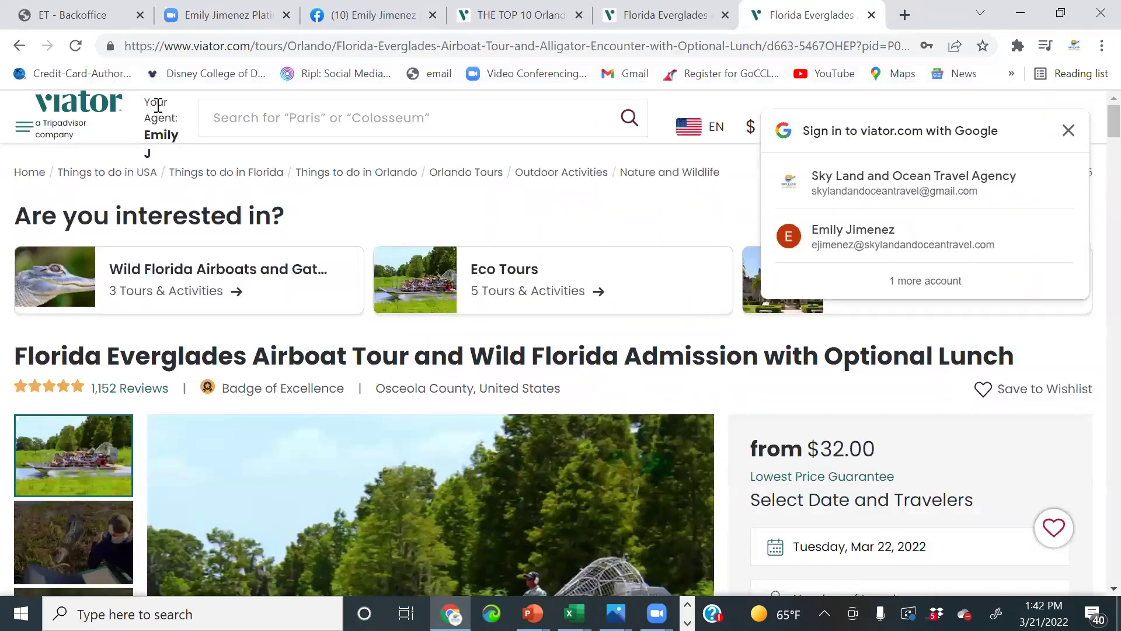
left_click(1069, 130)
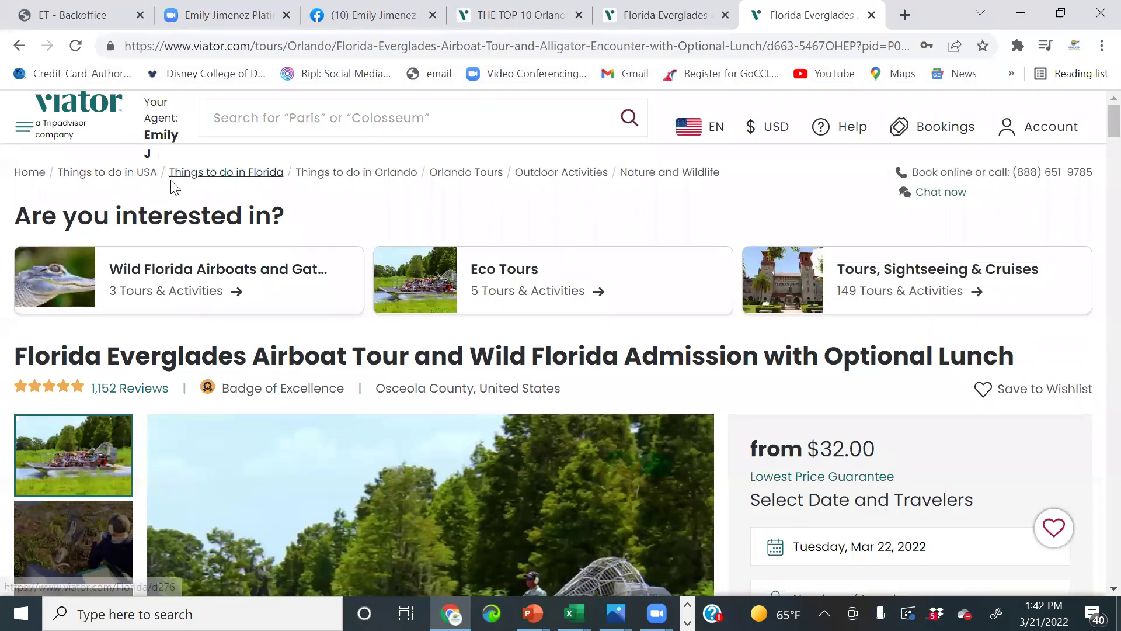
scroll(692, 339, "down", 5)
scroll(695, 340, "down", 5)
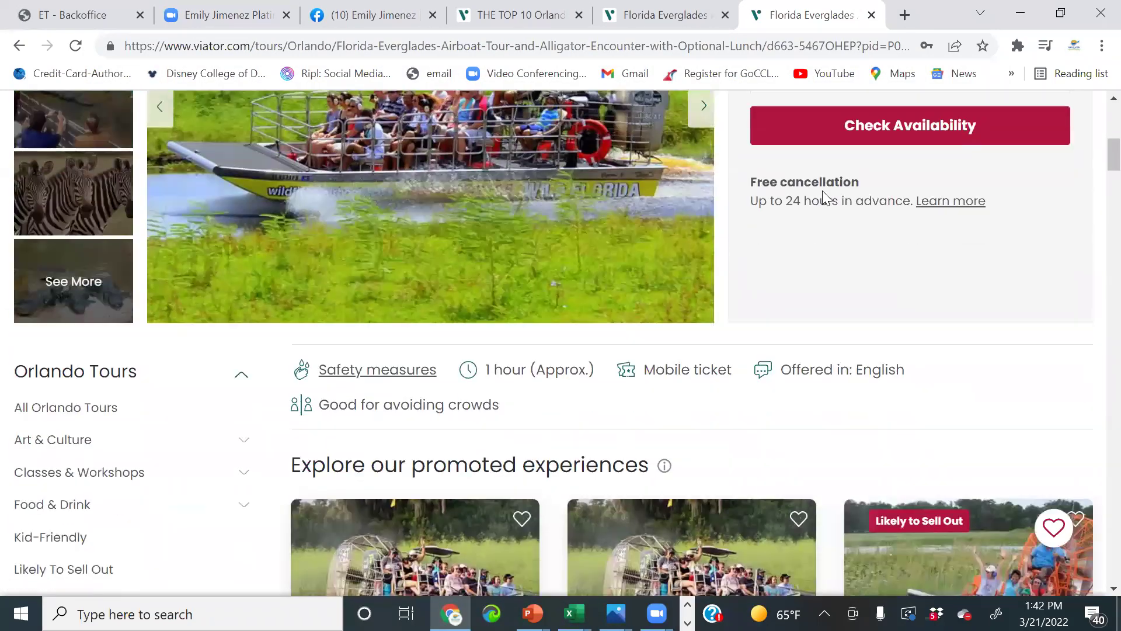
scroll(833, 226, "up", 2)
scroll(1053, 343, "up", 5)
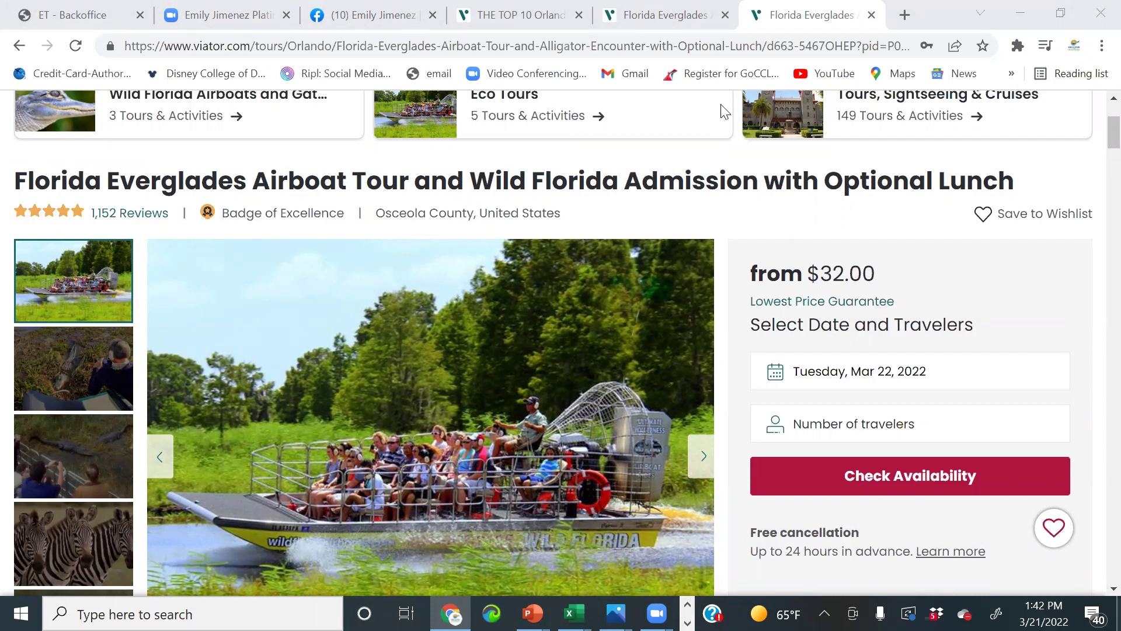
Open Travel Cafe from the Evolution back office and browse its home page Travel News
left_click(70, 17)
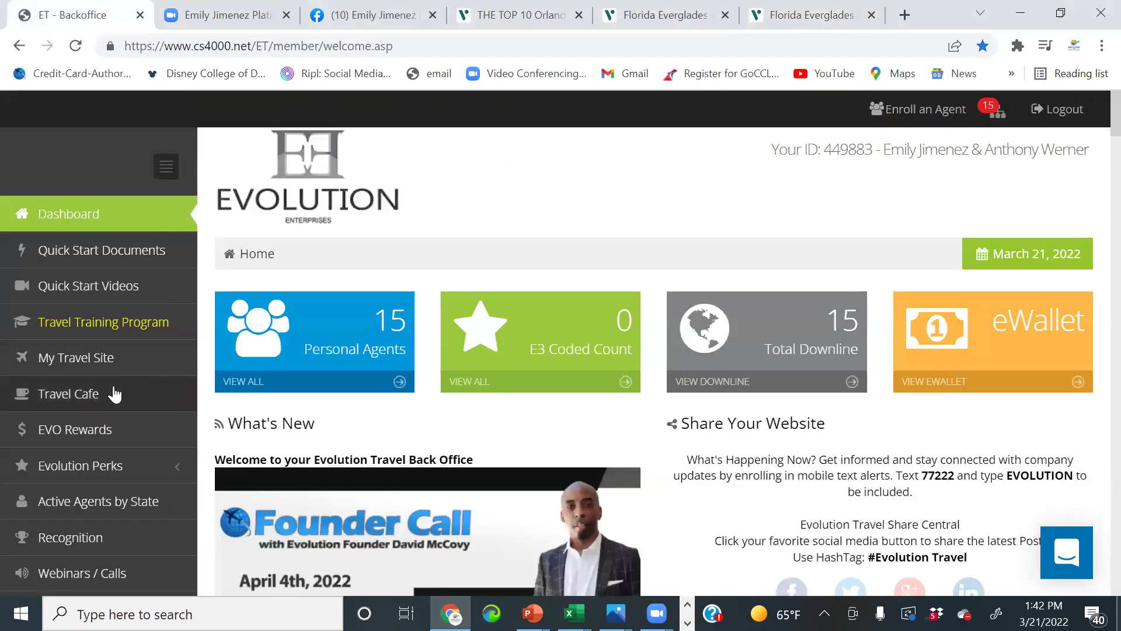
left_click(113, 393)
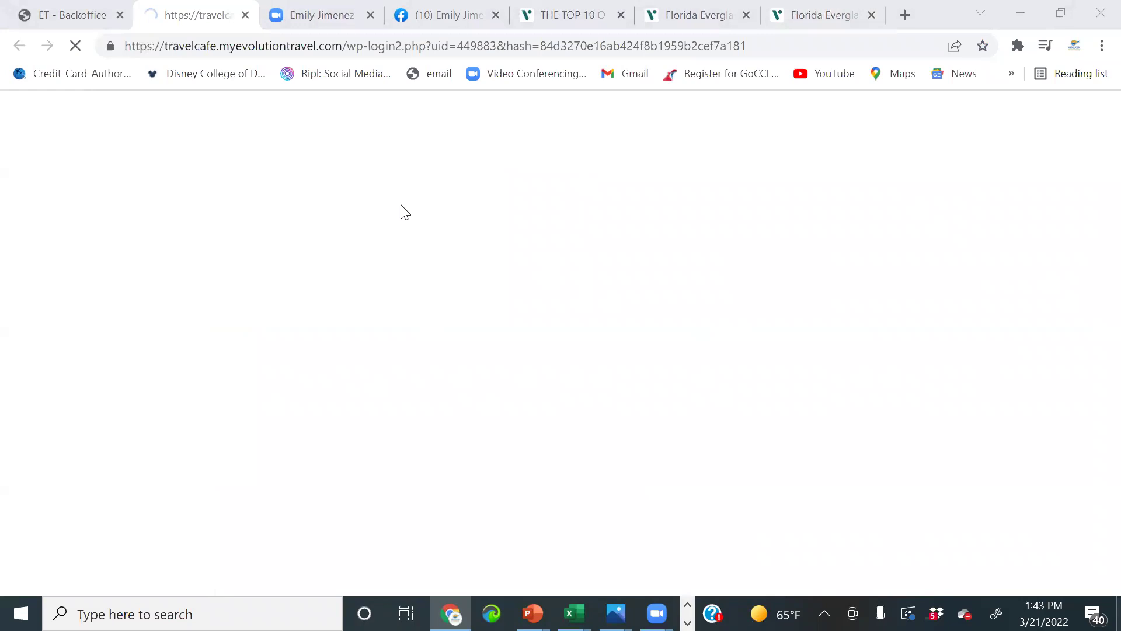
left_click(608, 17)
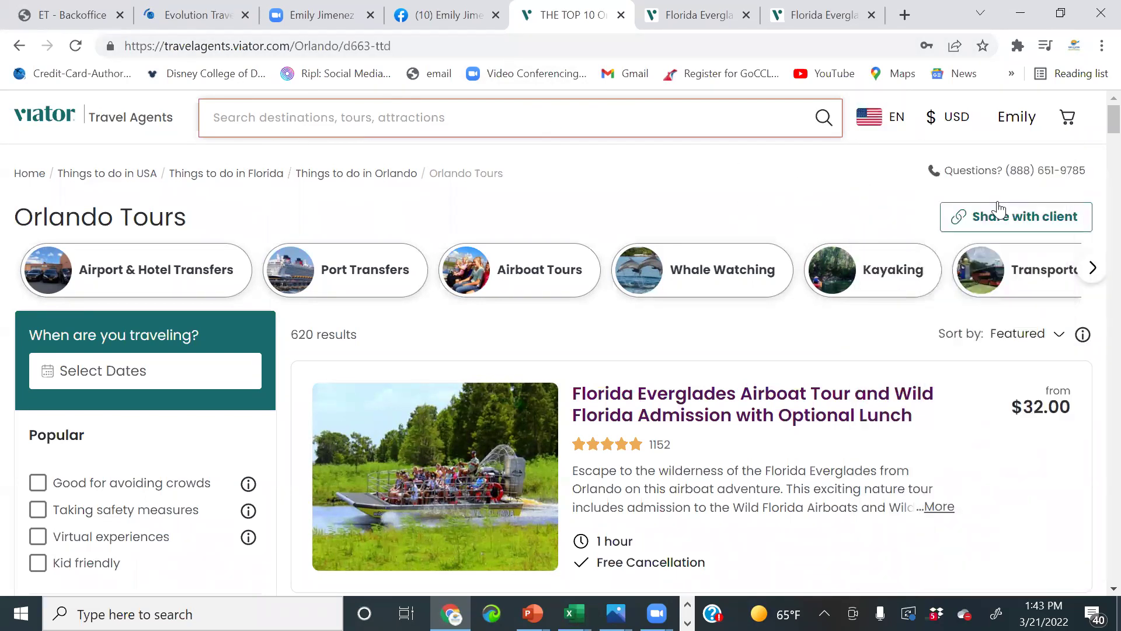
left_click(213, 14)
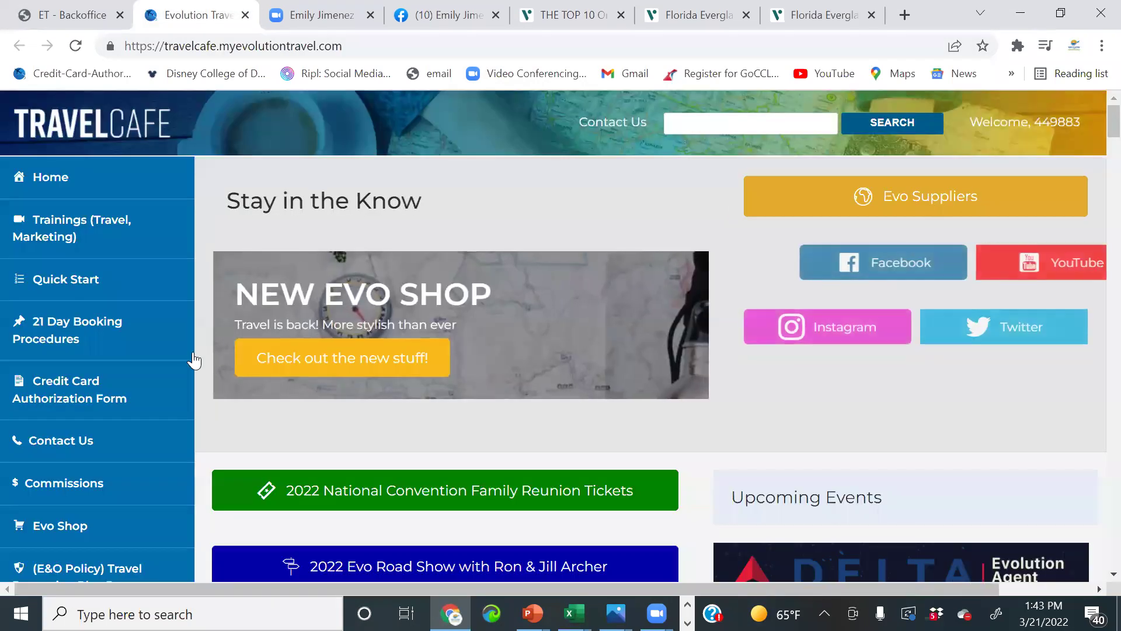
scroll(95, 388, "down", 6)
scroll(97, 397, "down", 3)
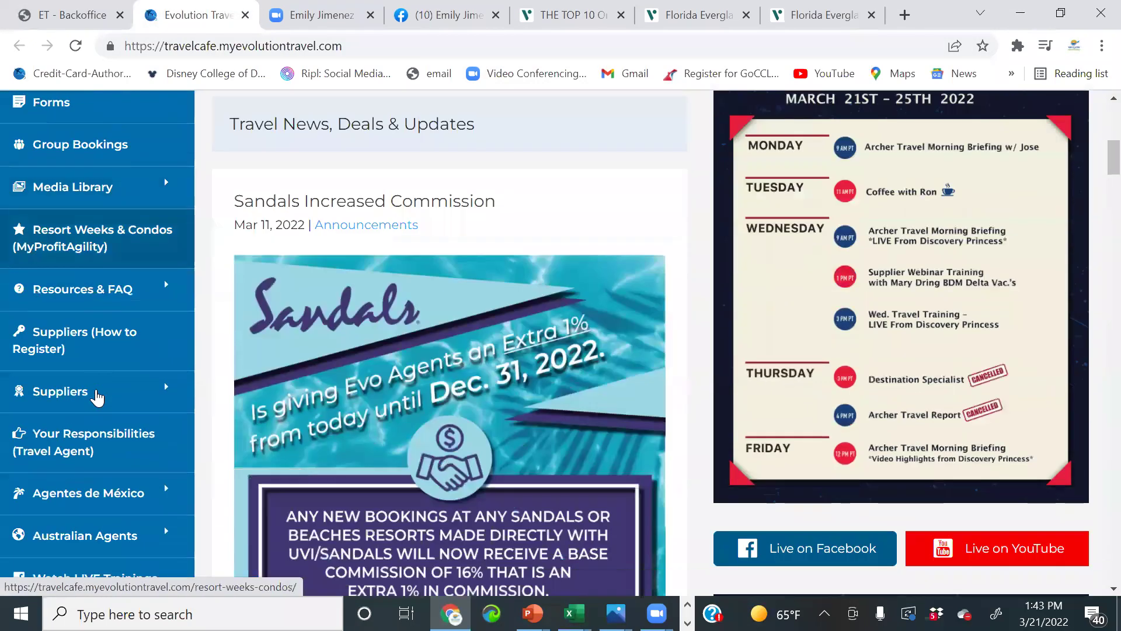
scroll(95, 395, "down", 2)
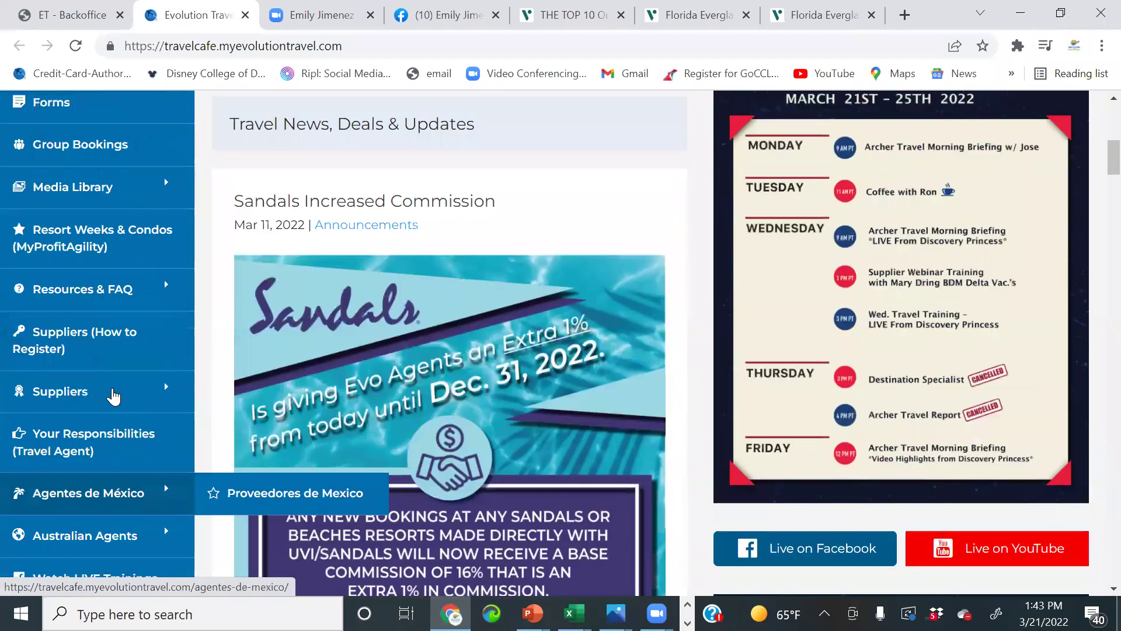
scroll(113, 395, "up", 2)
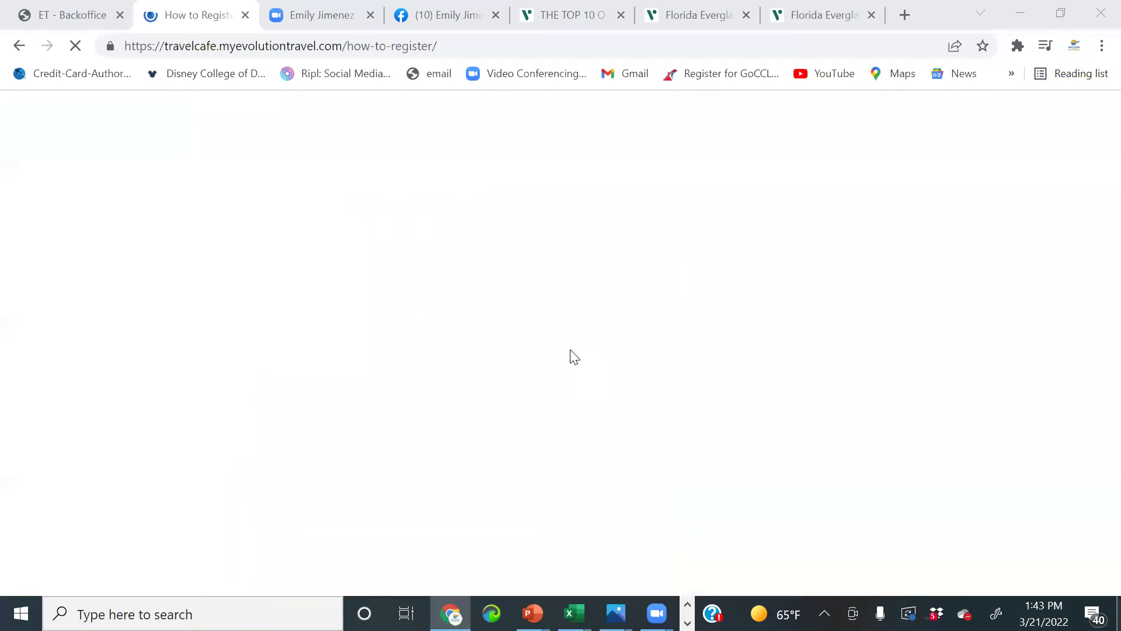
Go to page 3 of the How to Register list and open the Viator (Register) post
scroll(496, 344, "down", 3)
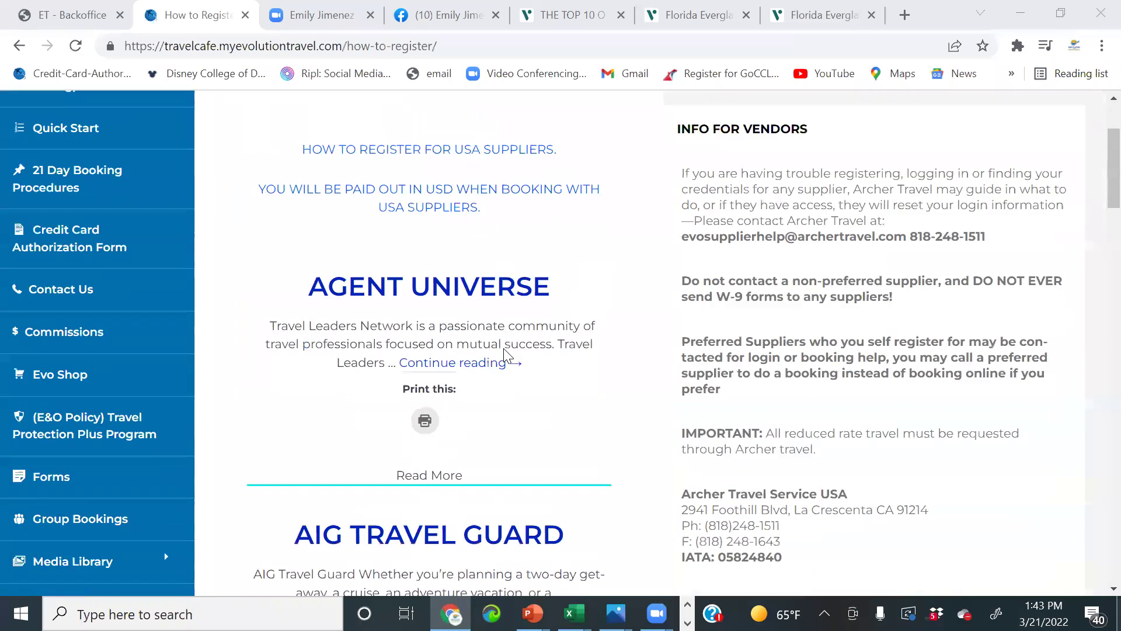
scroll(569, 379, "down", 20)
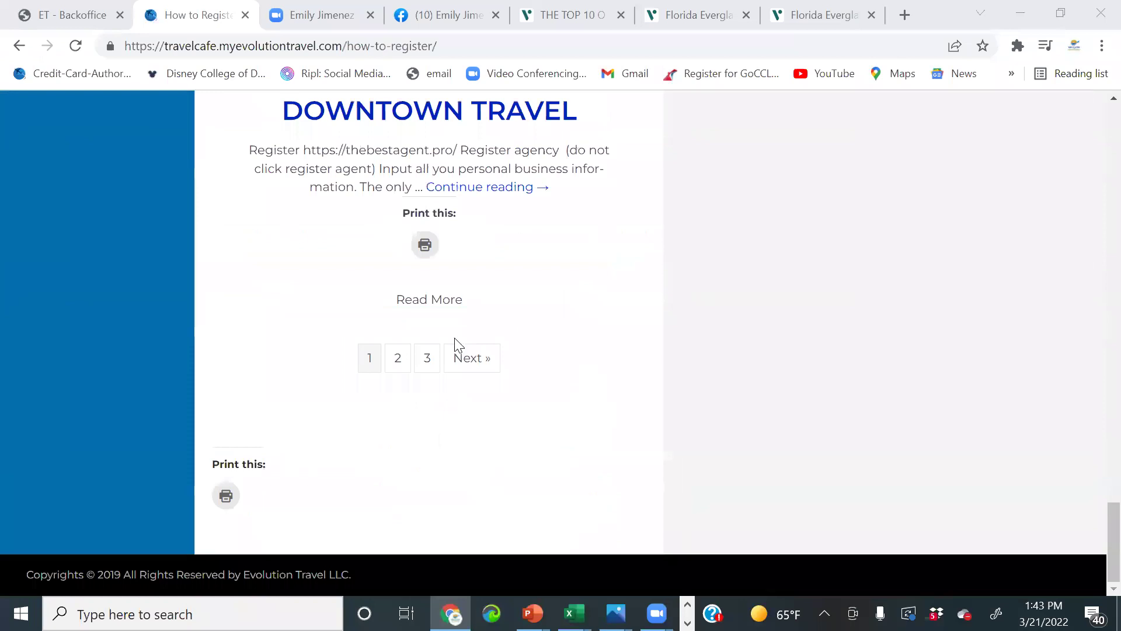
left_click(428, 361)
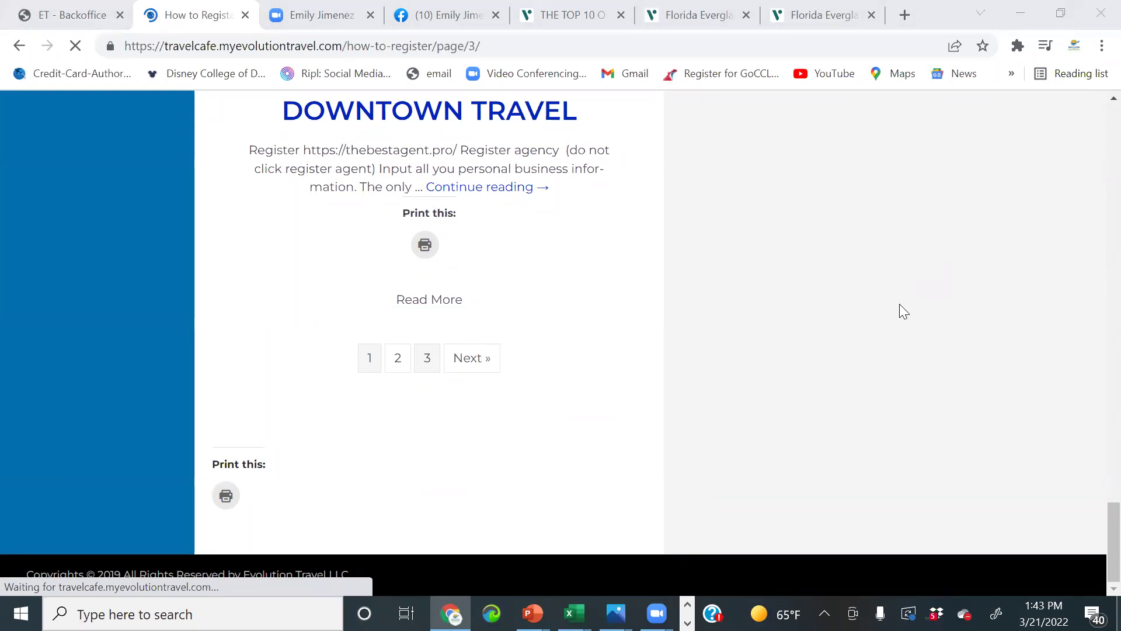
scroll(522, 320, "down", 15)
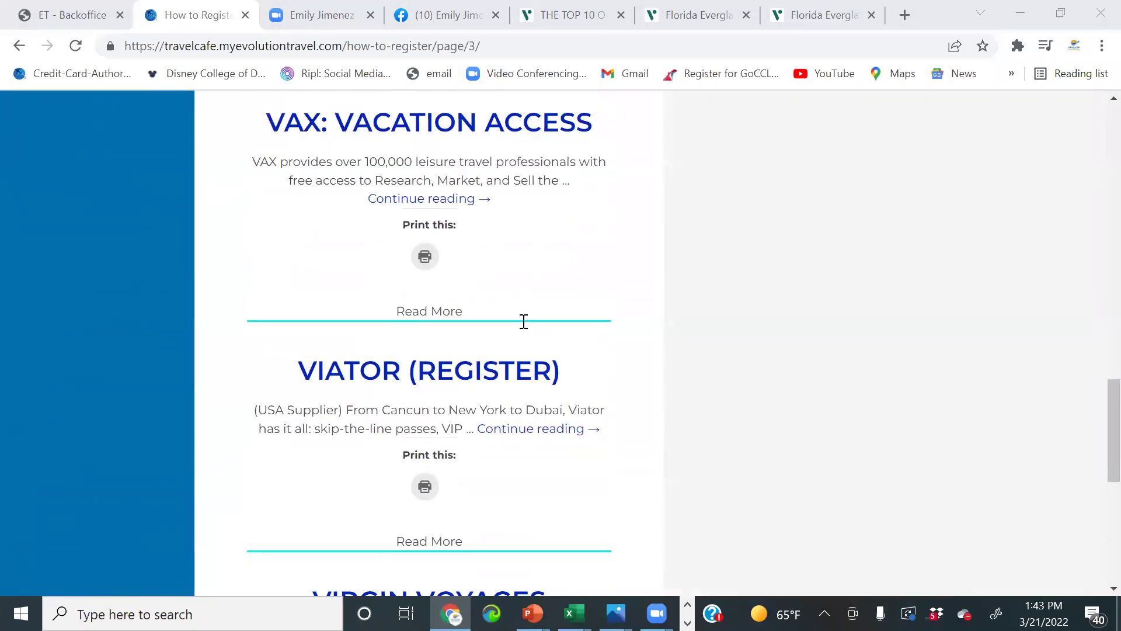
left_click(524, 257)
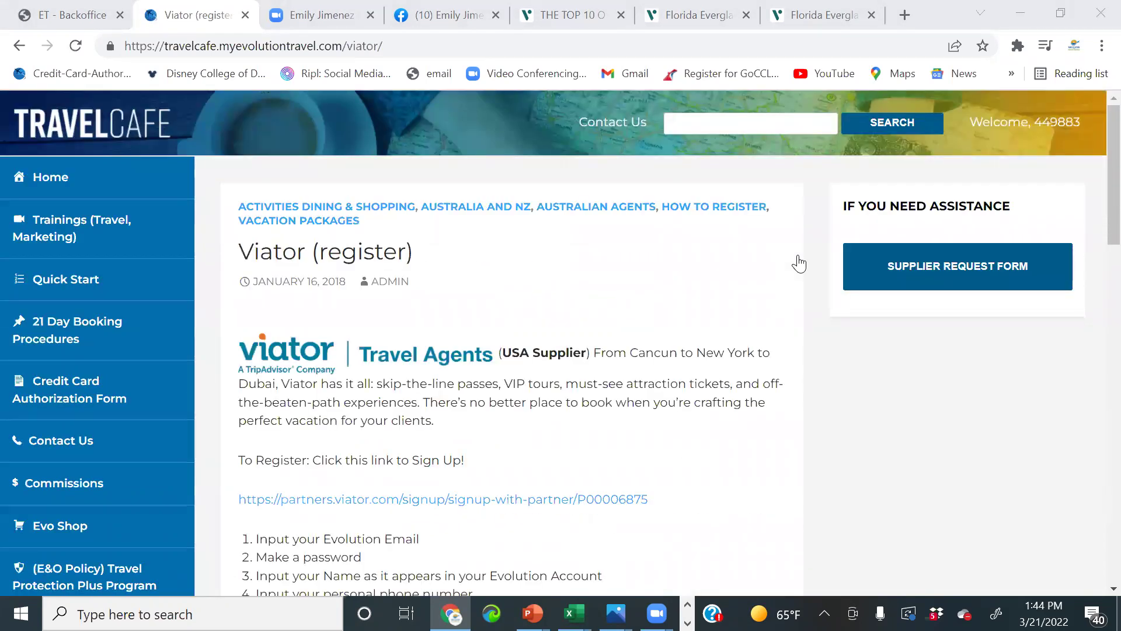
Load the copied Viator sign-up link in a new tab, which shows a 500 error, and close it
scroll(485, 362, "down", 2)
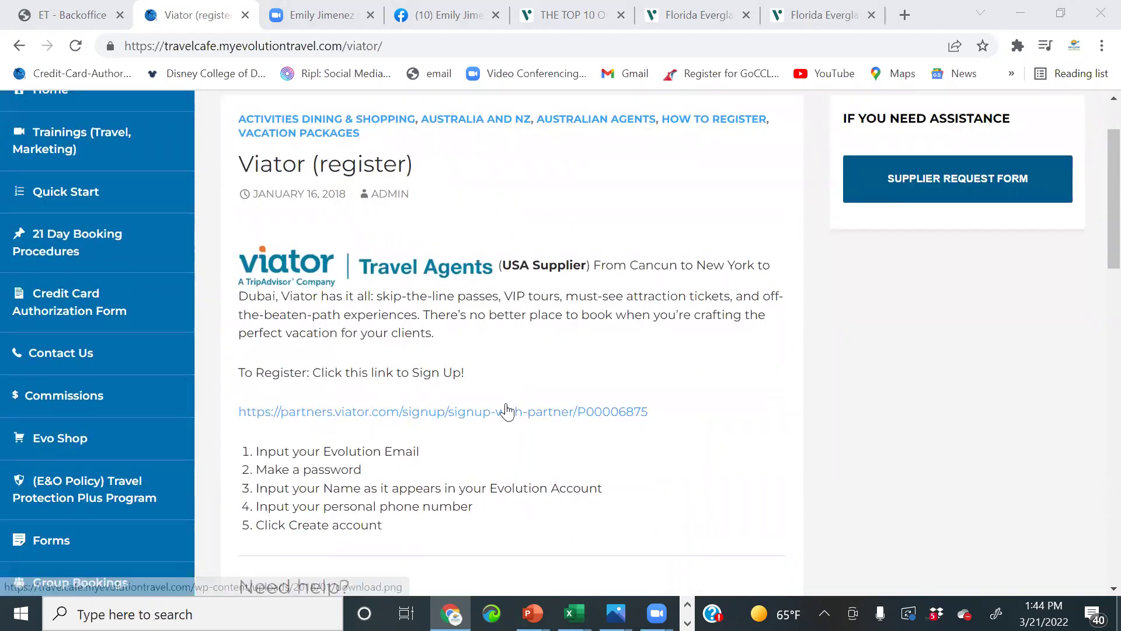
left_click(509, 414)
right_click(514, 413)
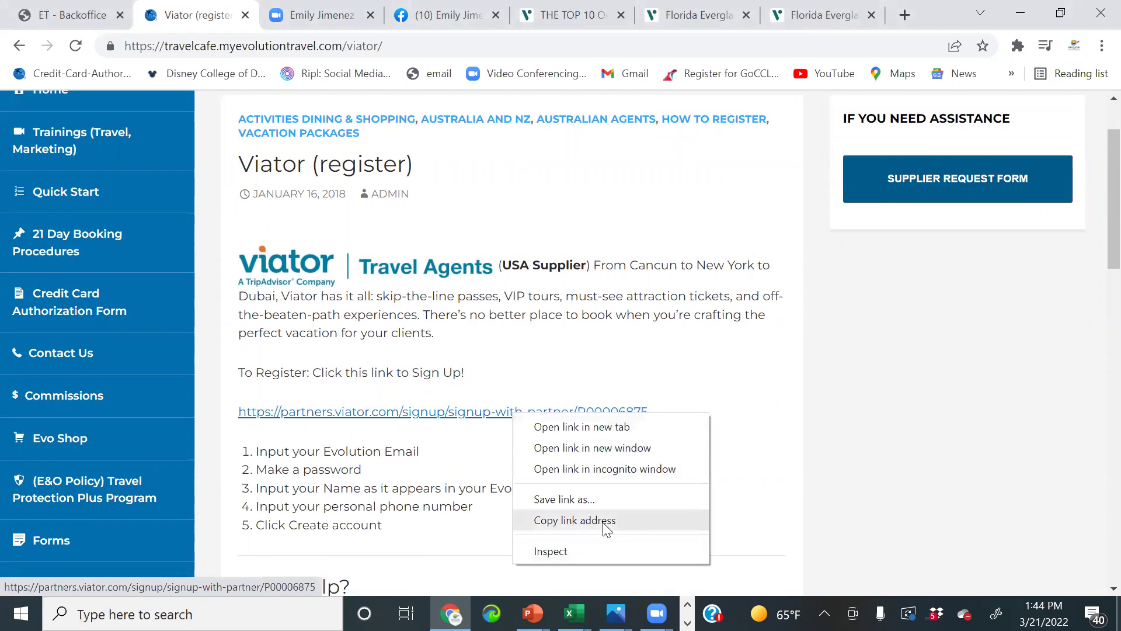
left_click(584, 519)
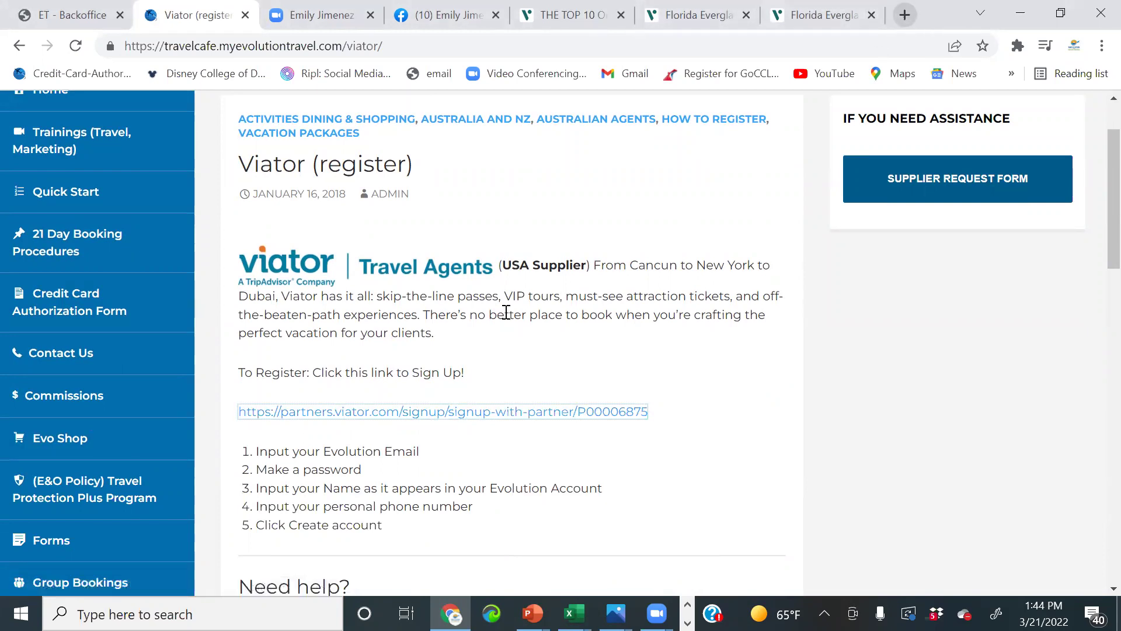
left_click(904, 14)
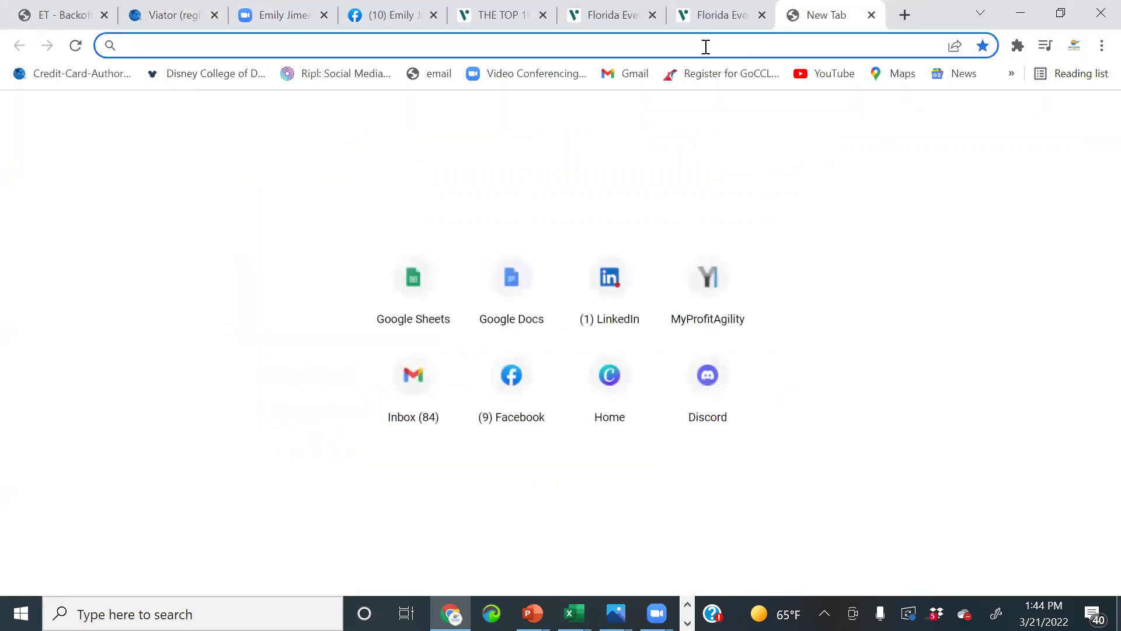
right_click(706, 47)
left_click(793, 182)
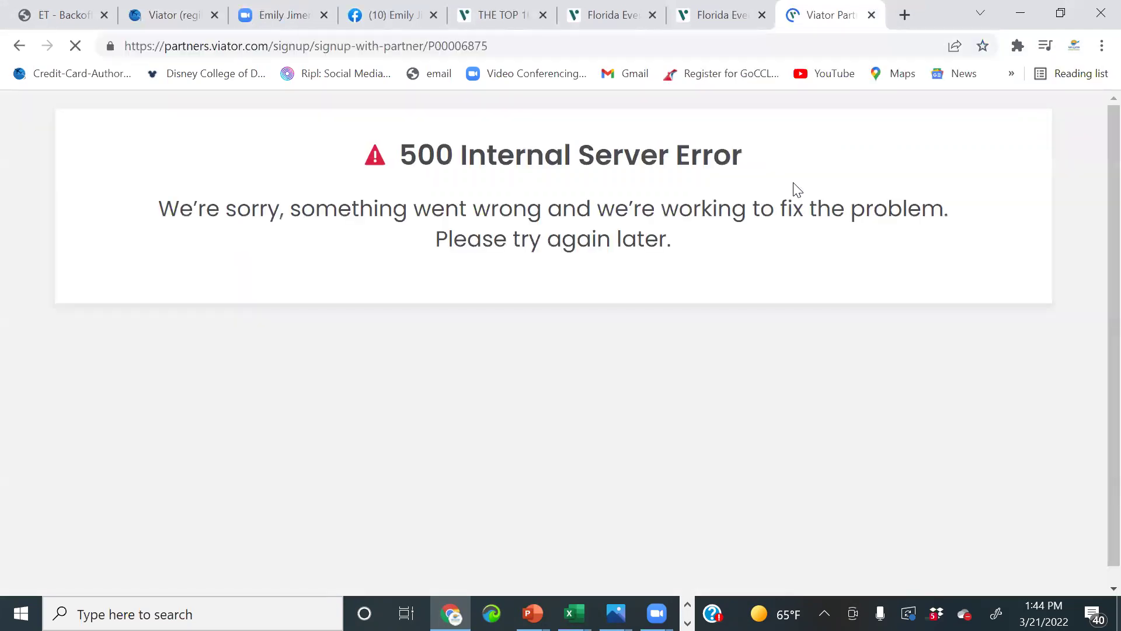
left_click(871, 15)
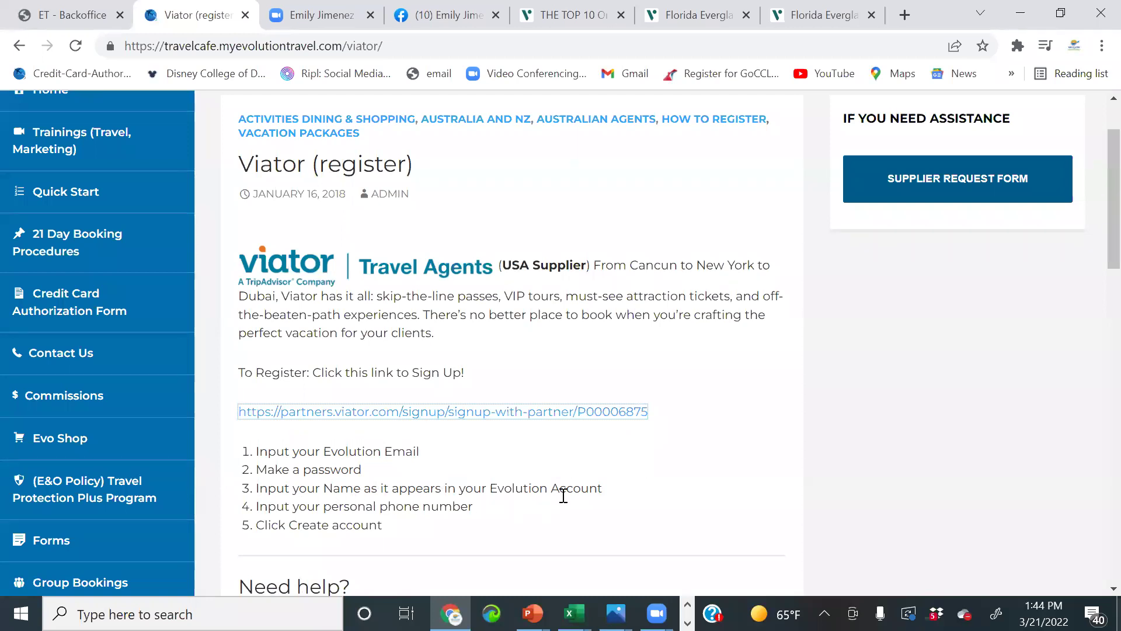
Open the sign-up link from the post, then close its error page and the Zoom recording
scroll(528, 514, "down", 2)
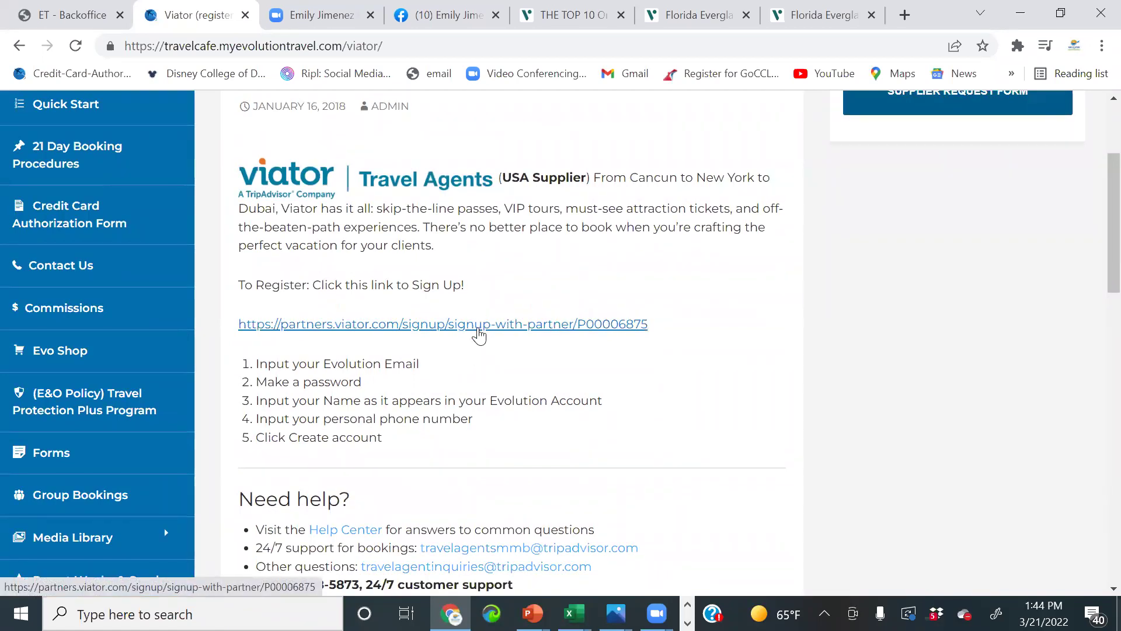
left_click(478, 329)
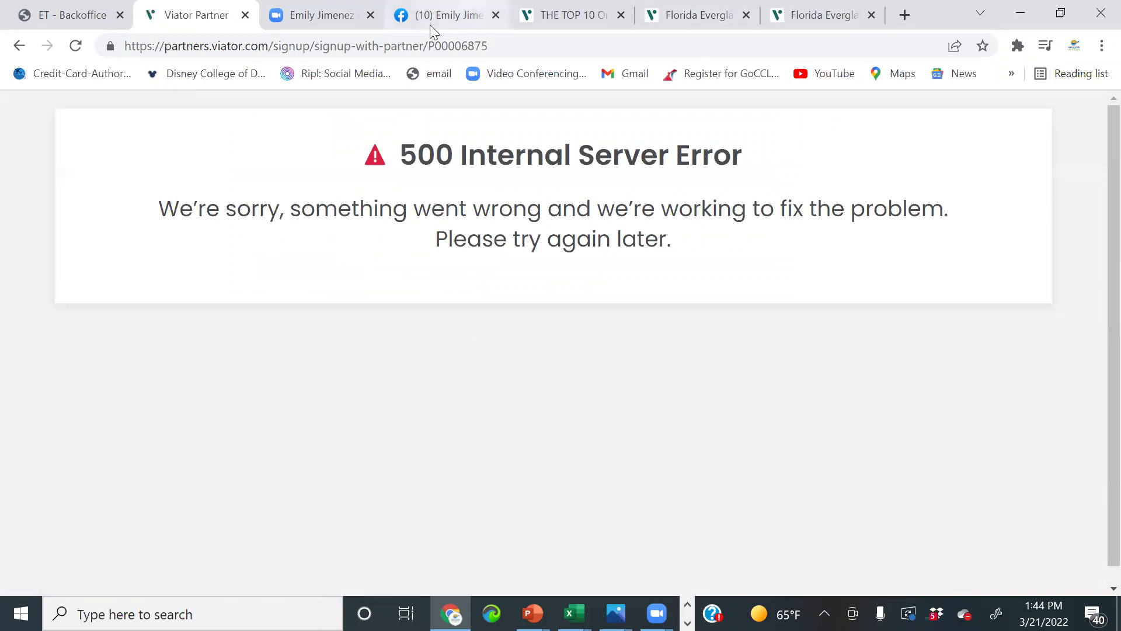
left_click(245, 14)
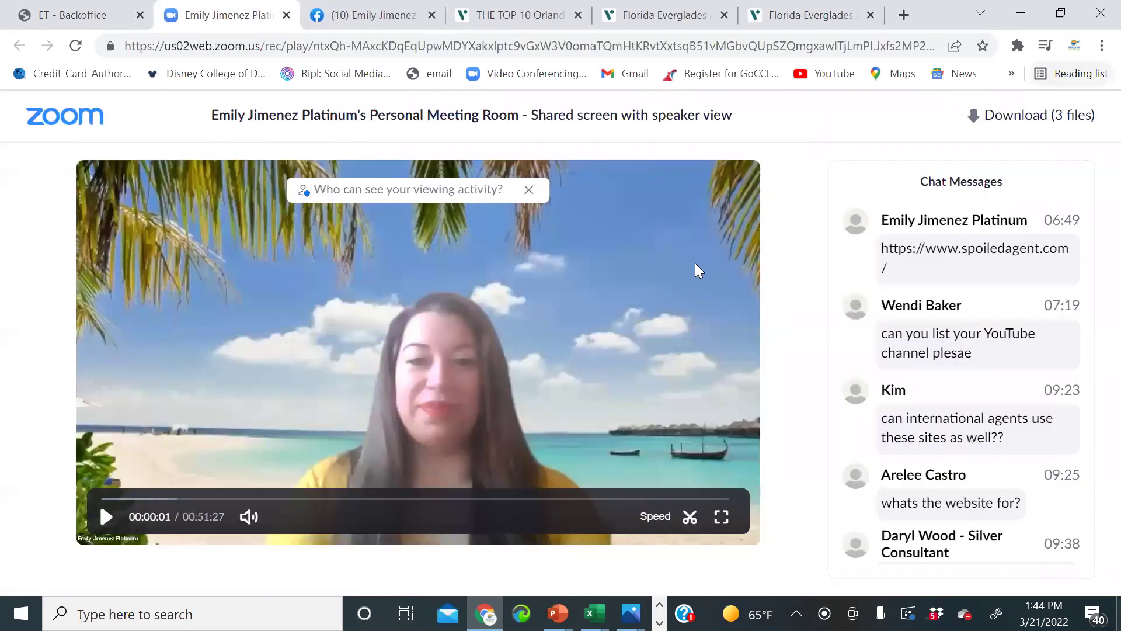
left_click(287, 16)
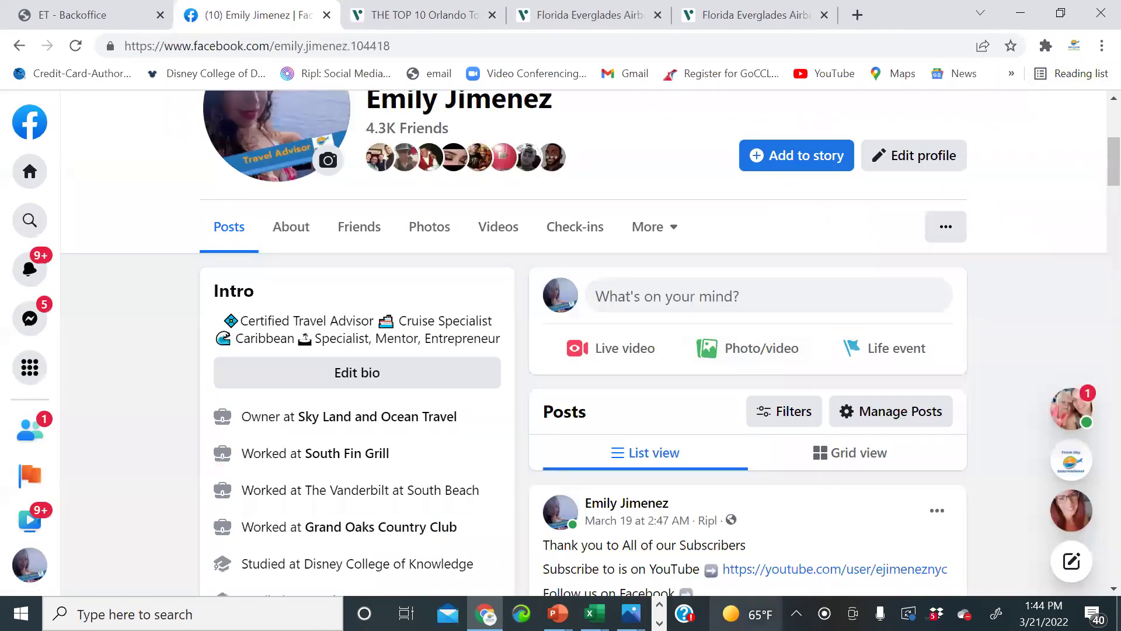